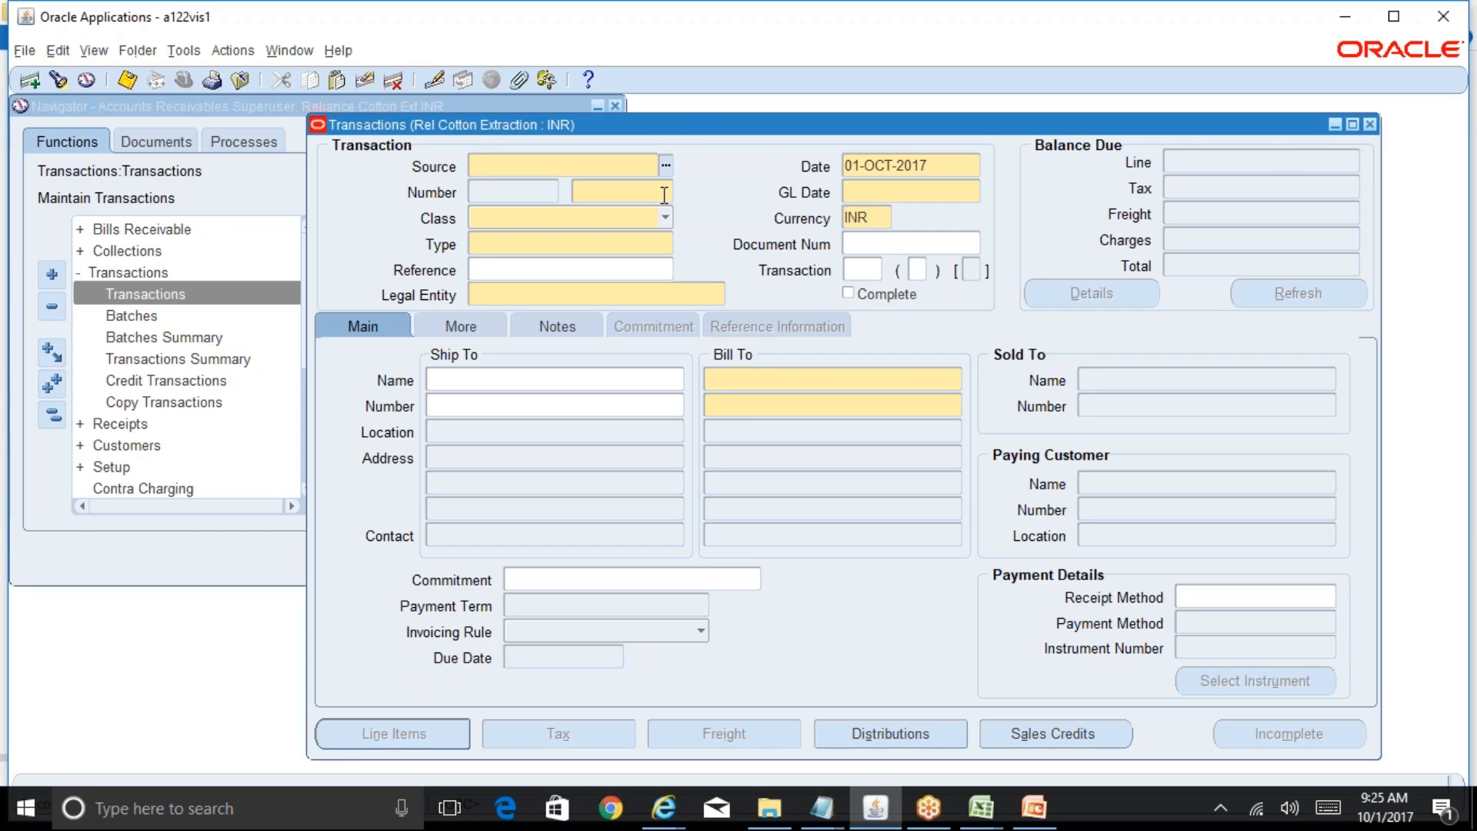
- Close the Transactions form and switch to the BR100_Financials_AR workbook in Excel
left_click(1370, 123)
mouse_move(984, 820)
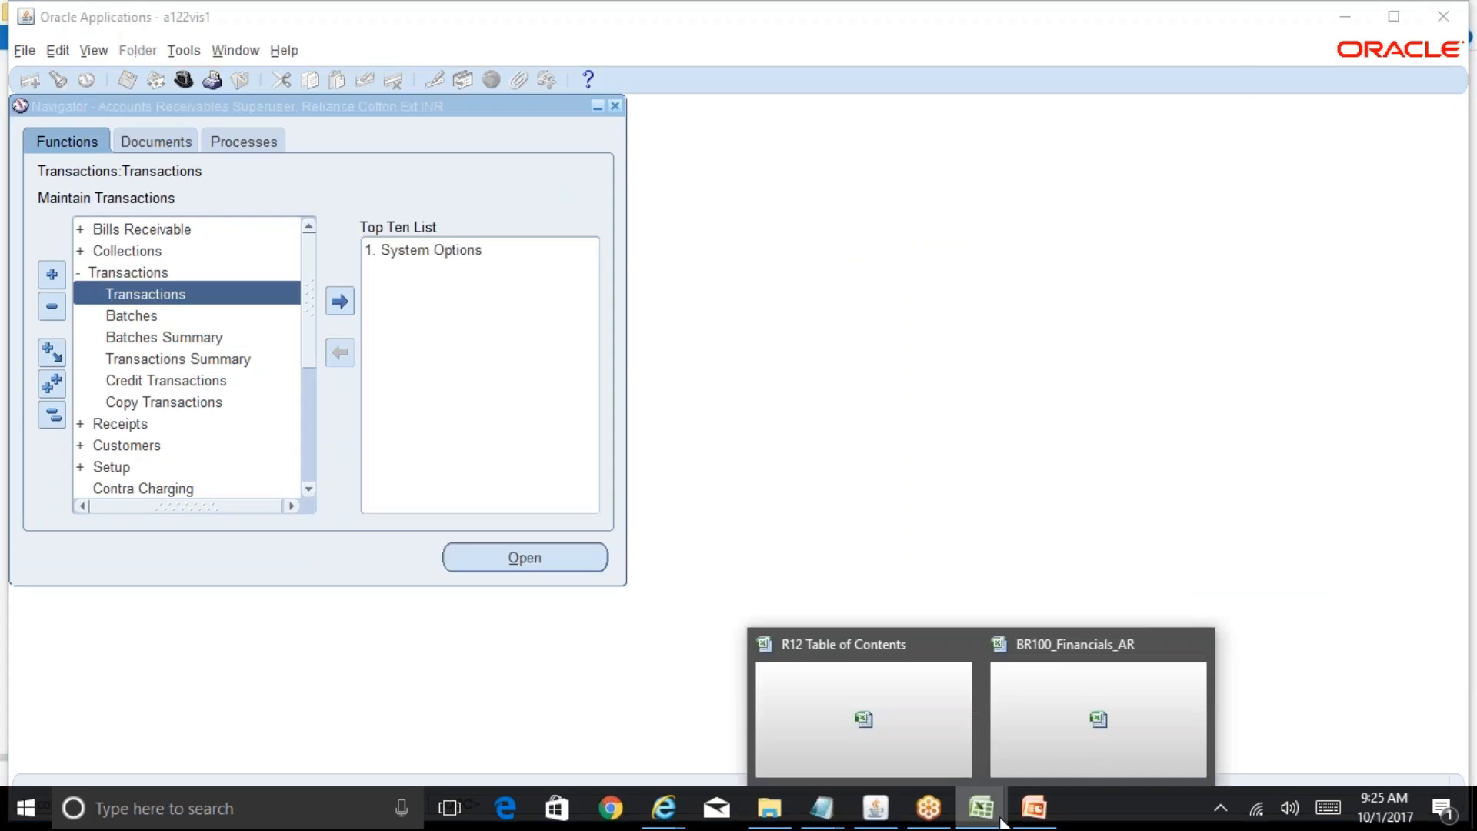
left_click(1063, 757)
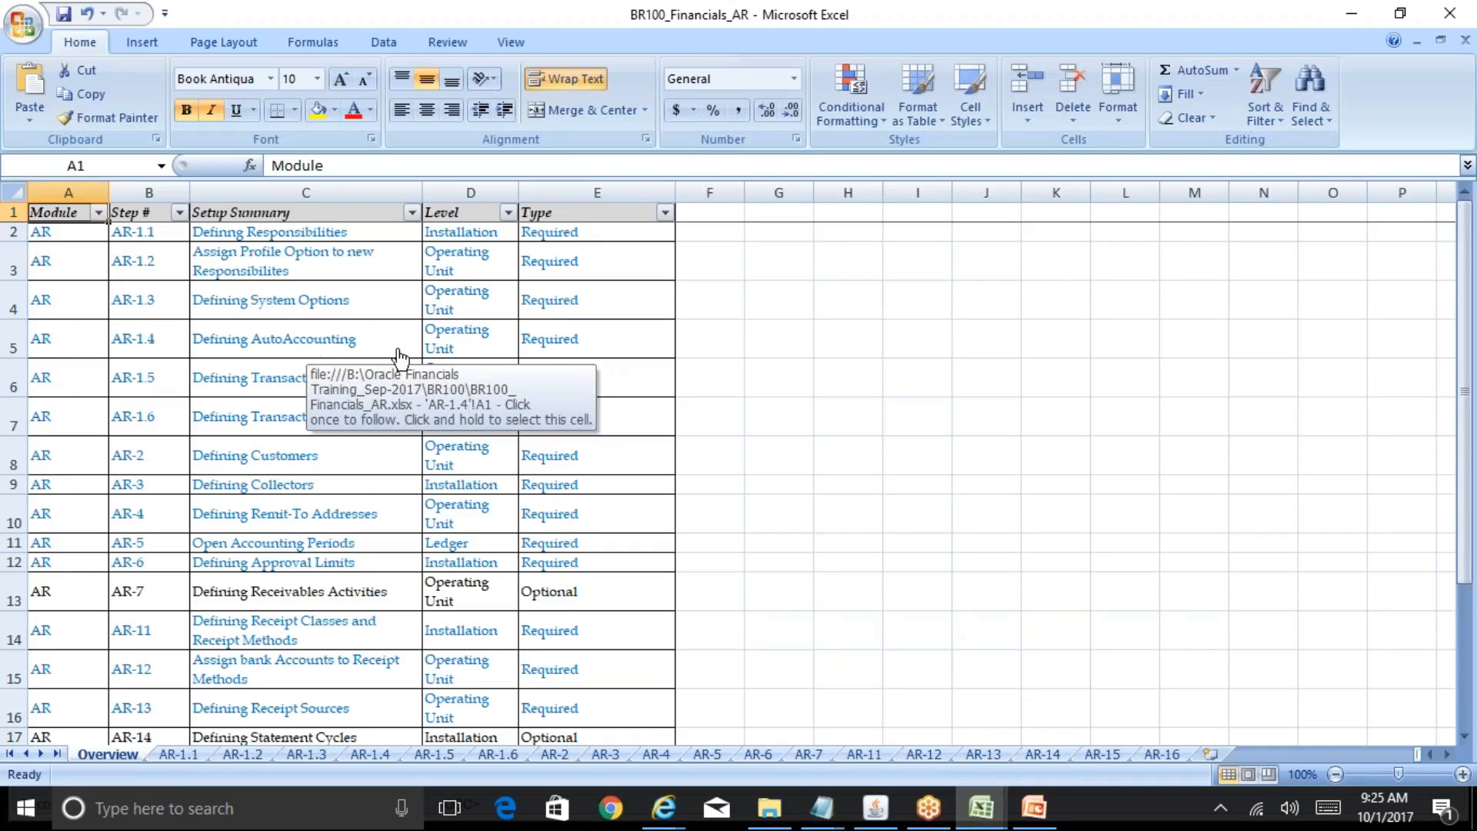
- Follow the Defining Transaction Sources link in the overview and check the navigation path on its AR-1.5 sheet
left_click(713, 351)
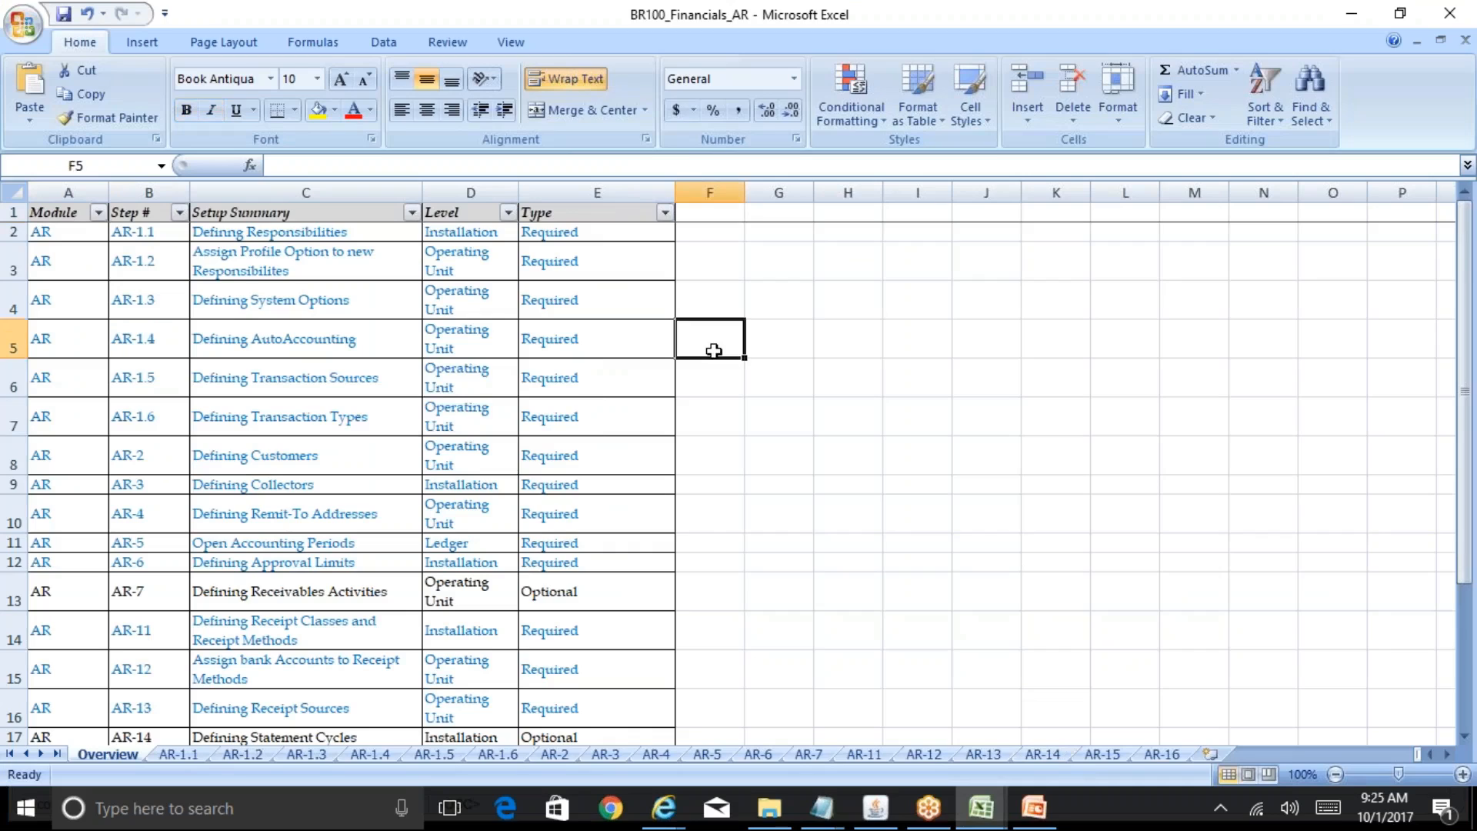
key("Left")
key("Left")
key("Left")
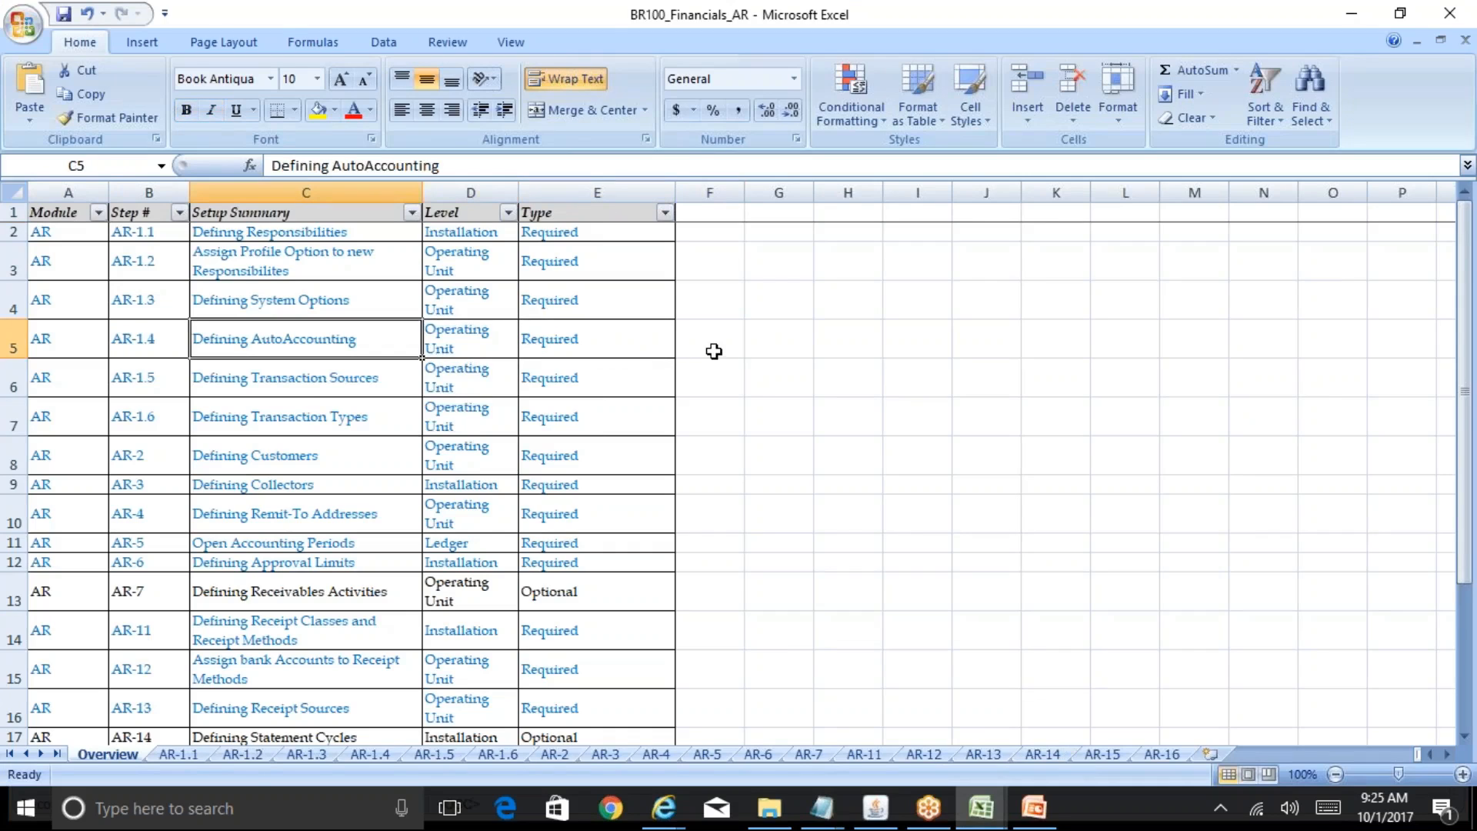
left_click(336, 380)
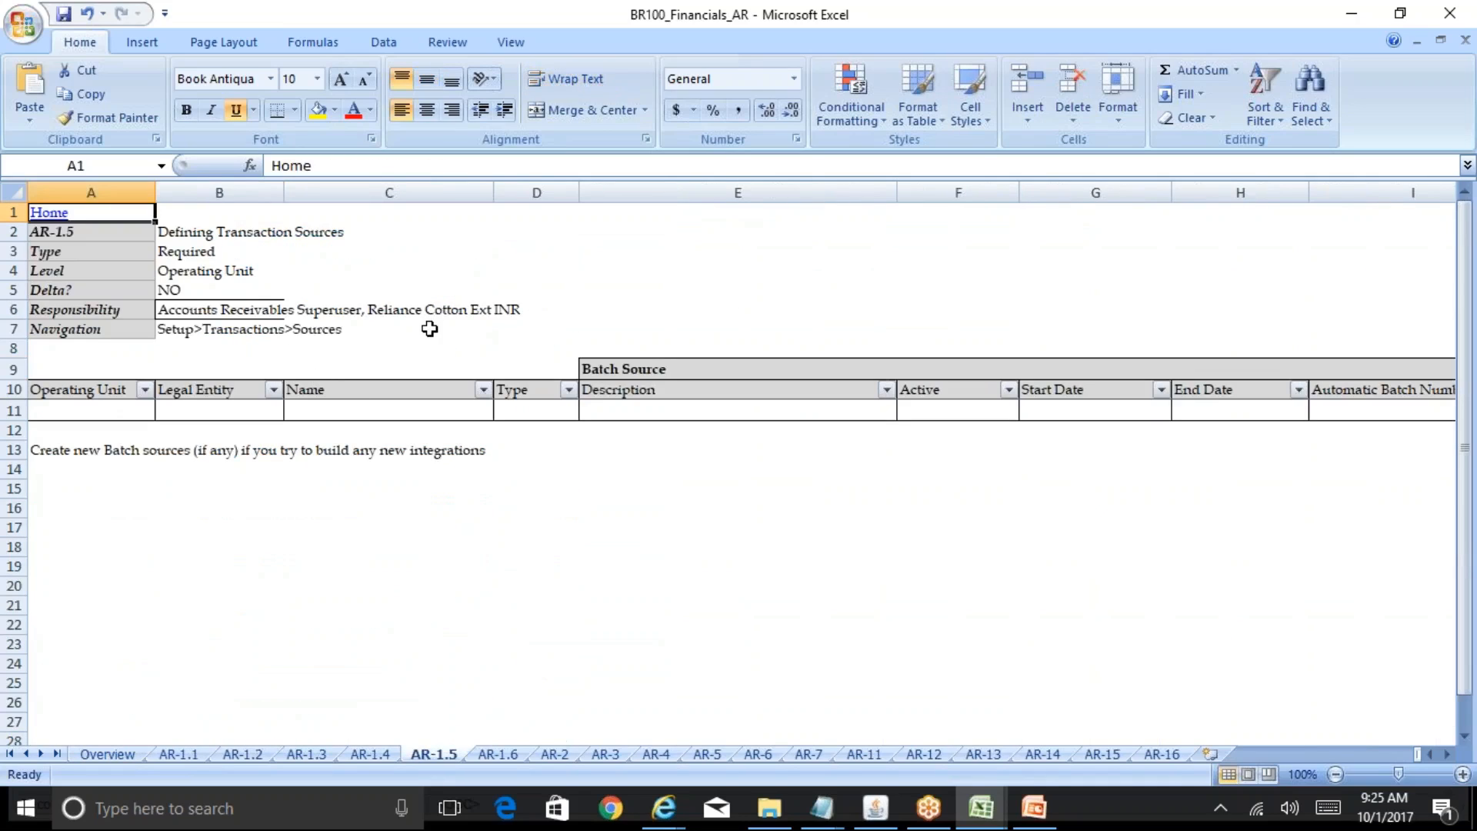
left_click(184, 329)
left_click(331, 329)
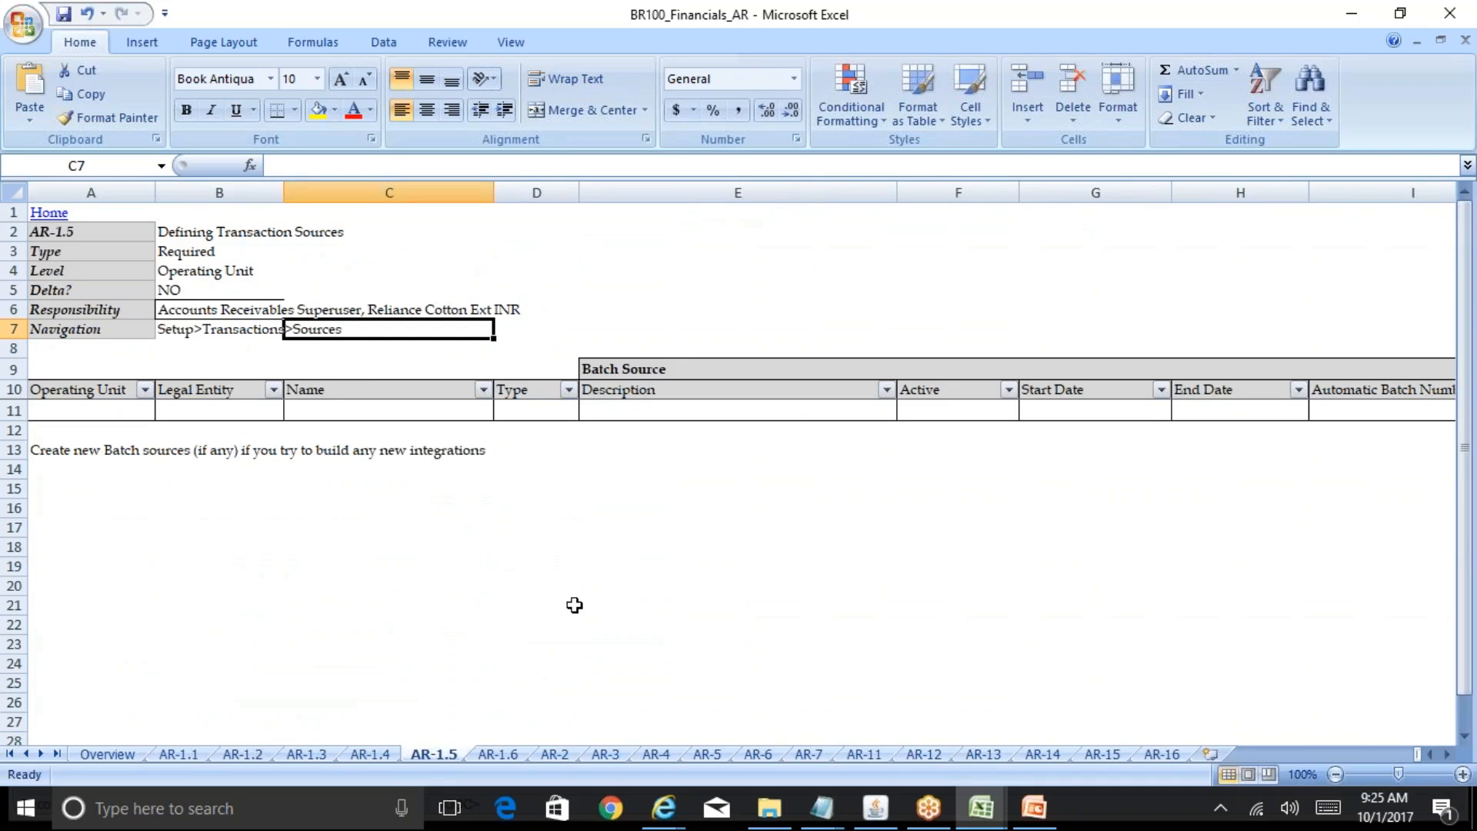
- Switch to Oracle Applications and open the Sources function under Setup > Transactions
left_click(877, 812)
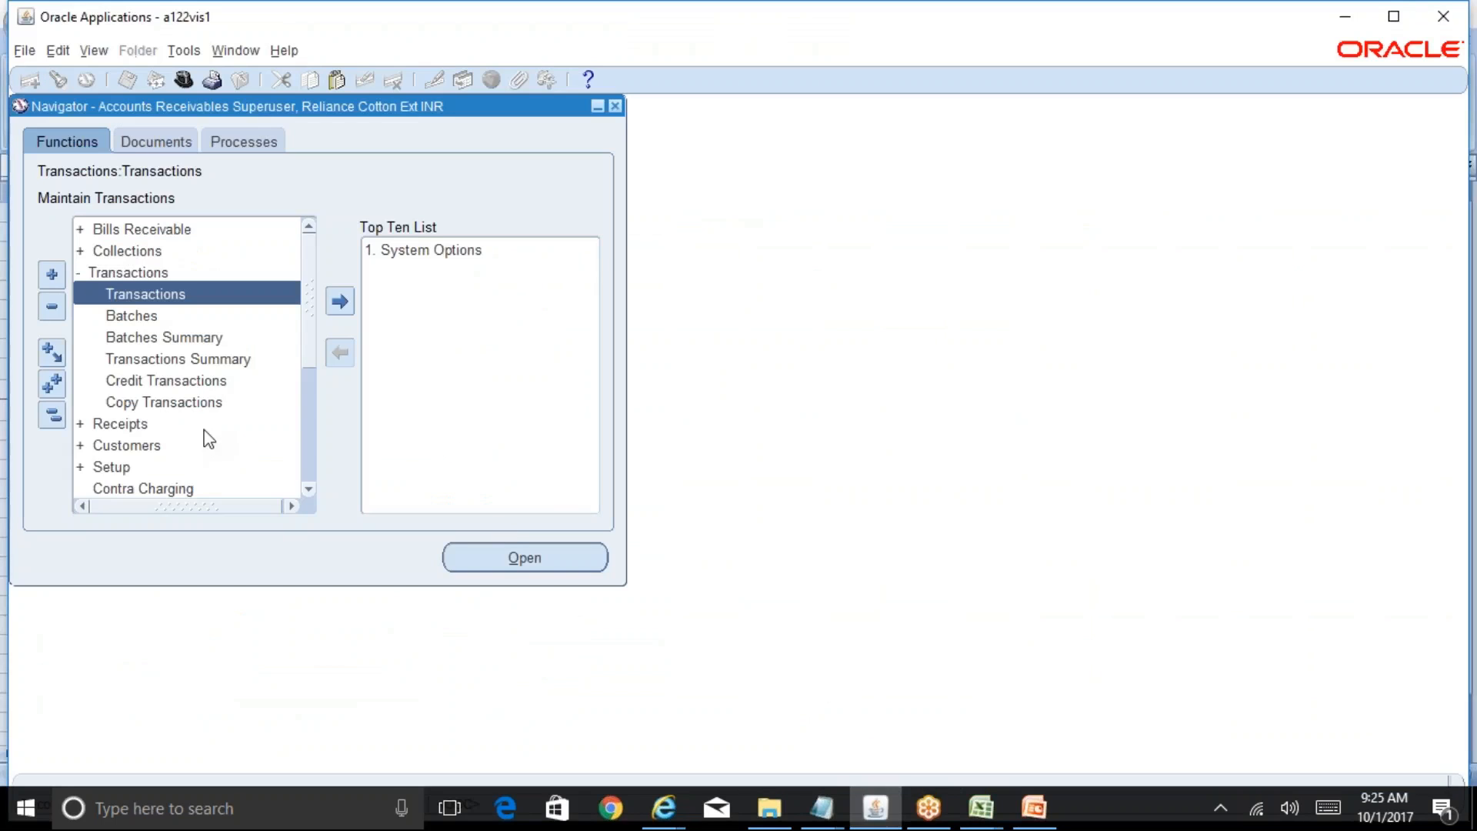
left_click(51, 415)
double_click(115, 337)
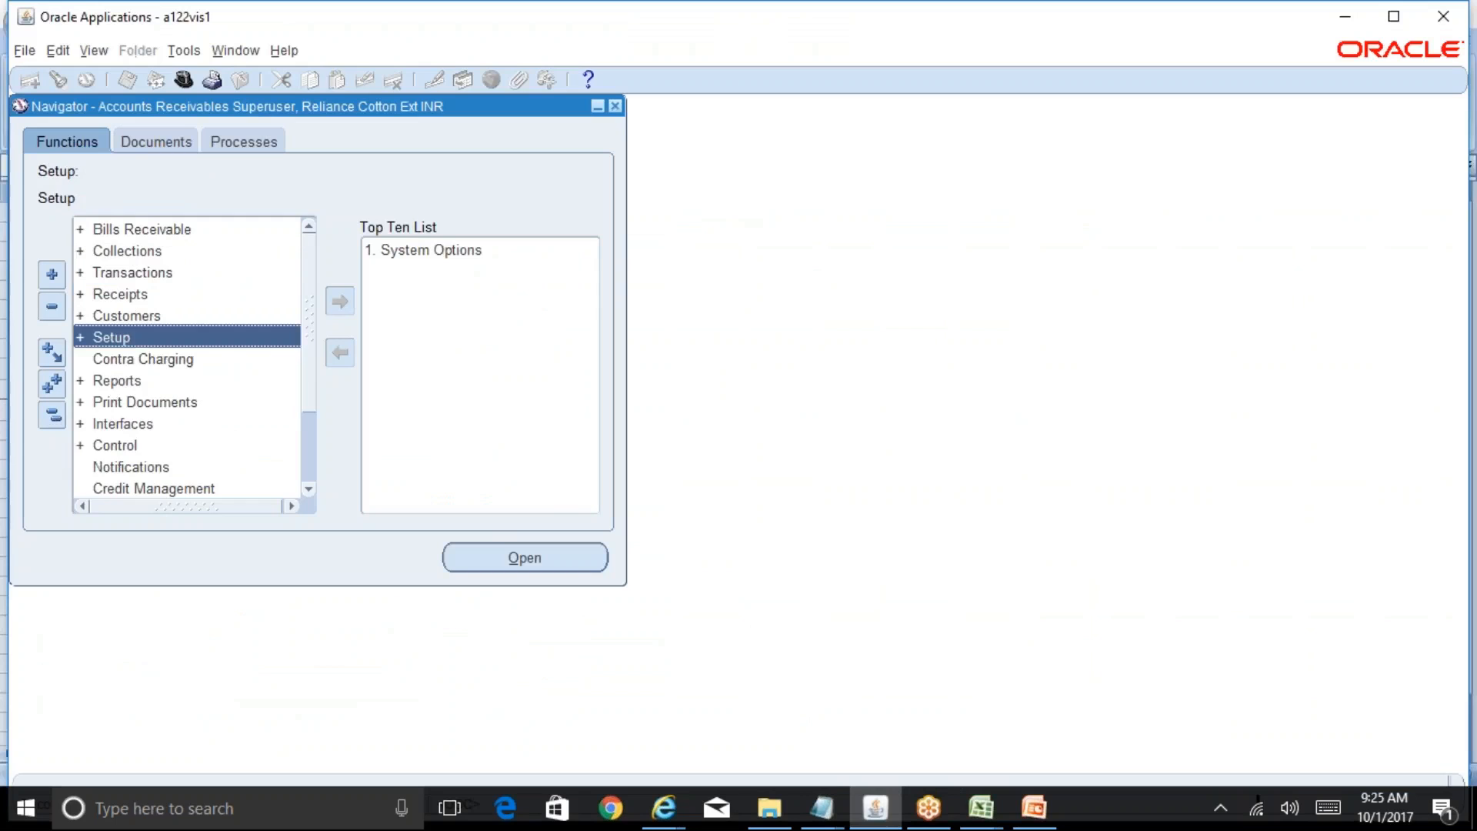
double_click(143, 359)
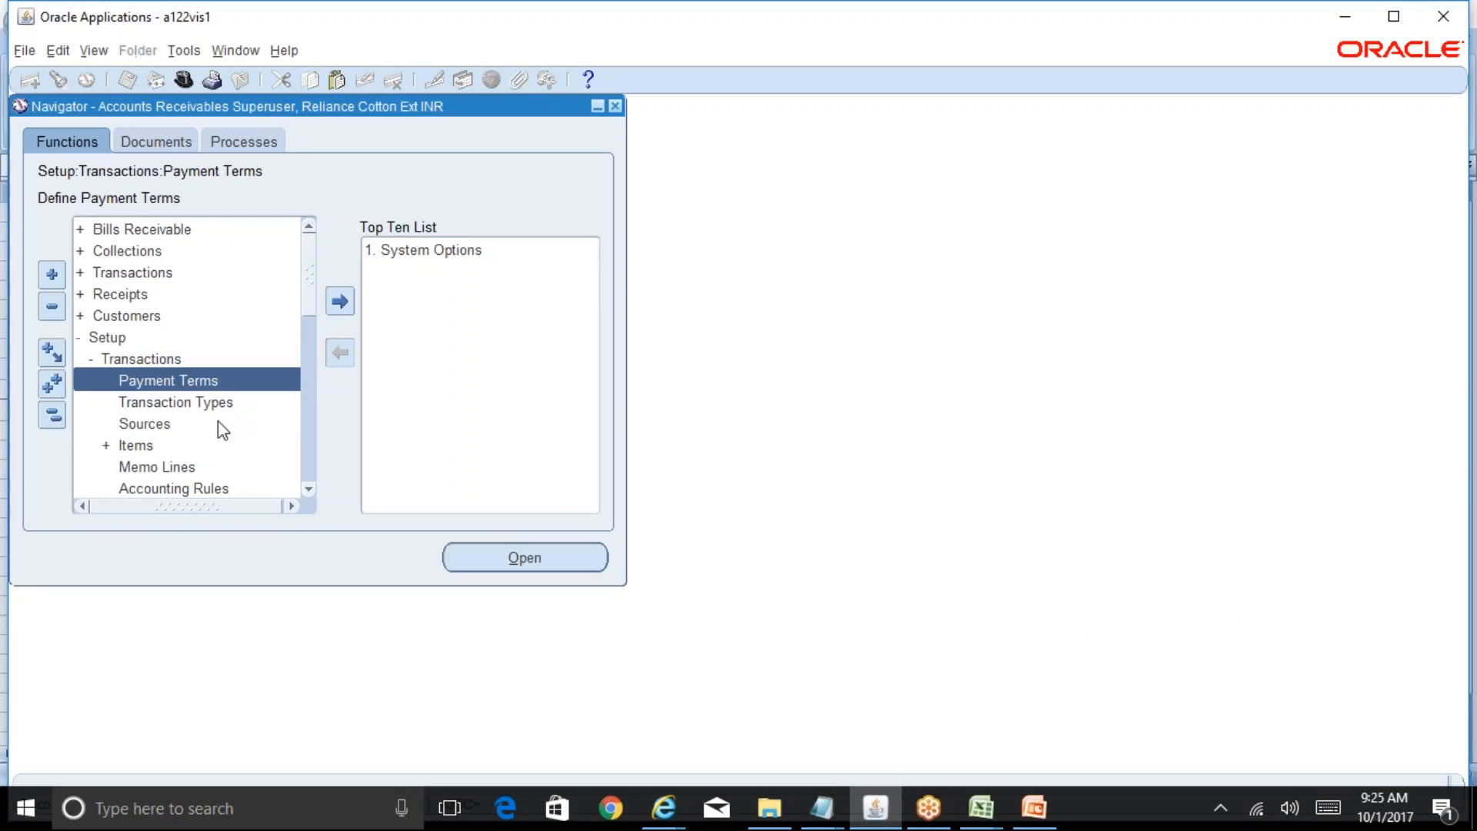
double_click(194, 425)
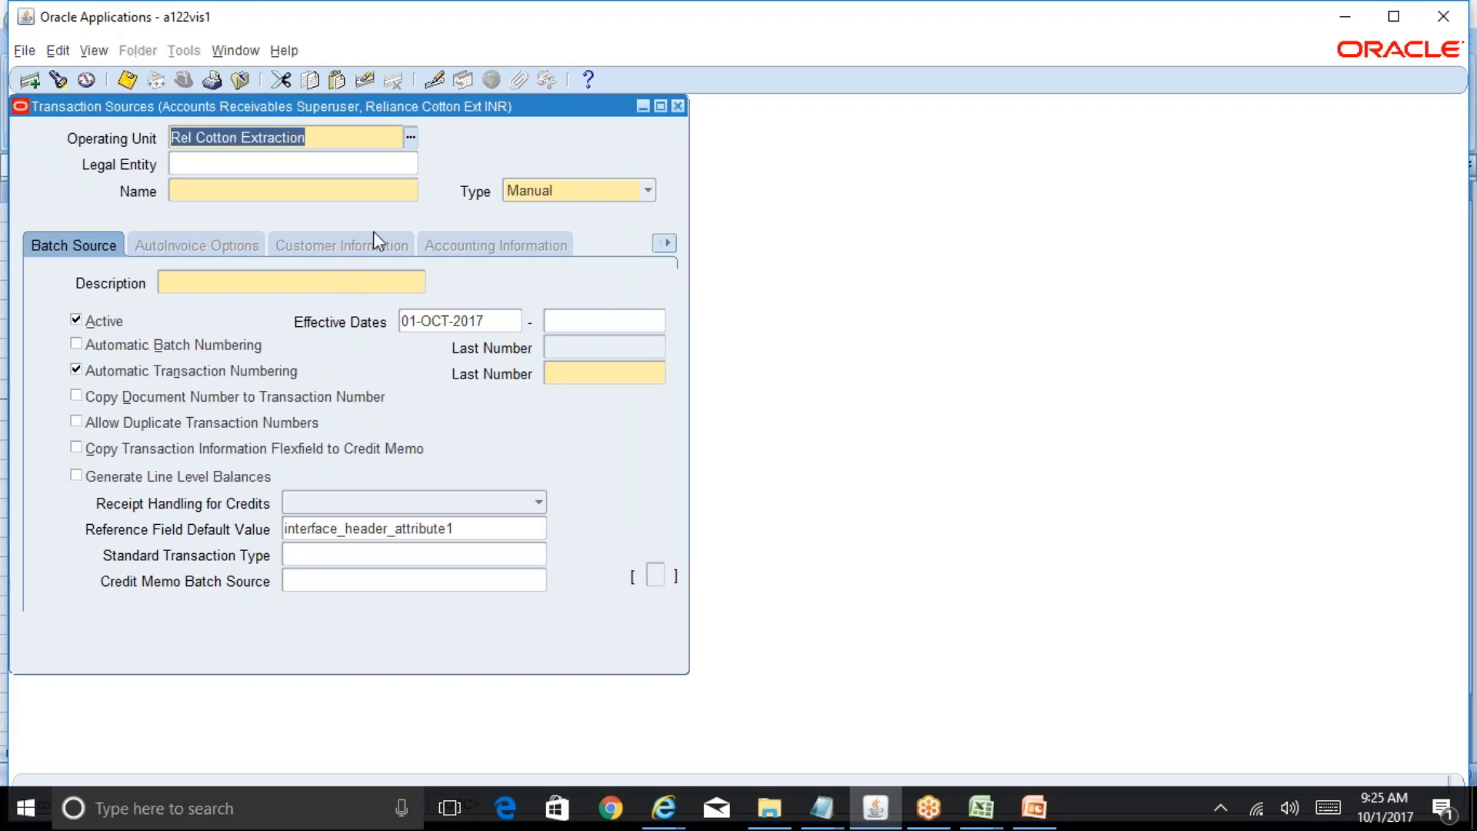
- Review the available types for a transaction source, keep Manual, and clear the unsaved record
left_click(548, 196)
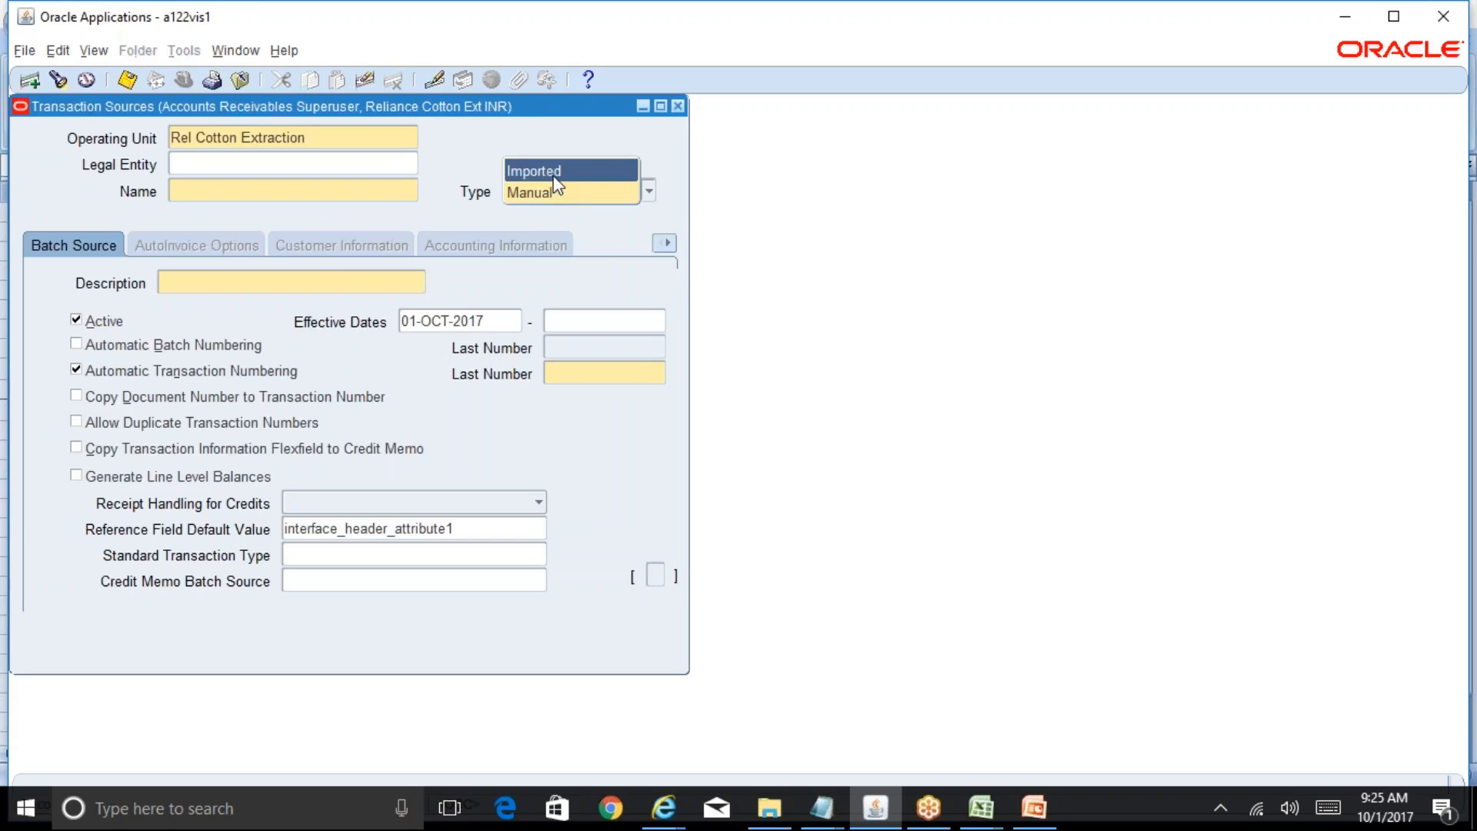
left_click(585, 198)
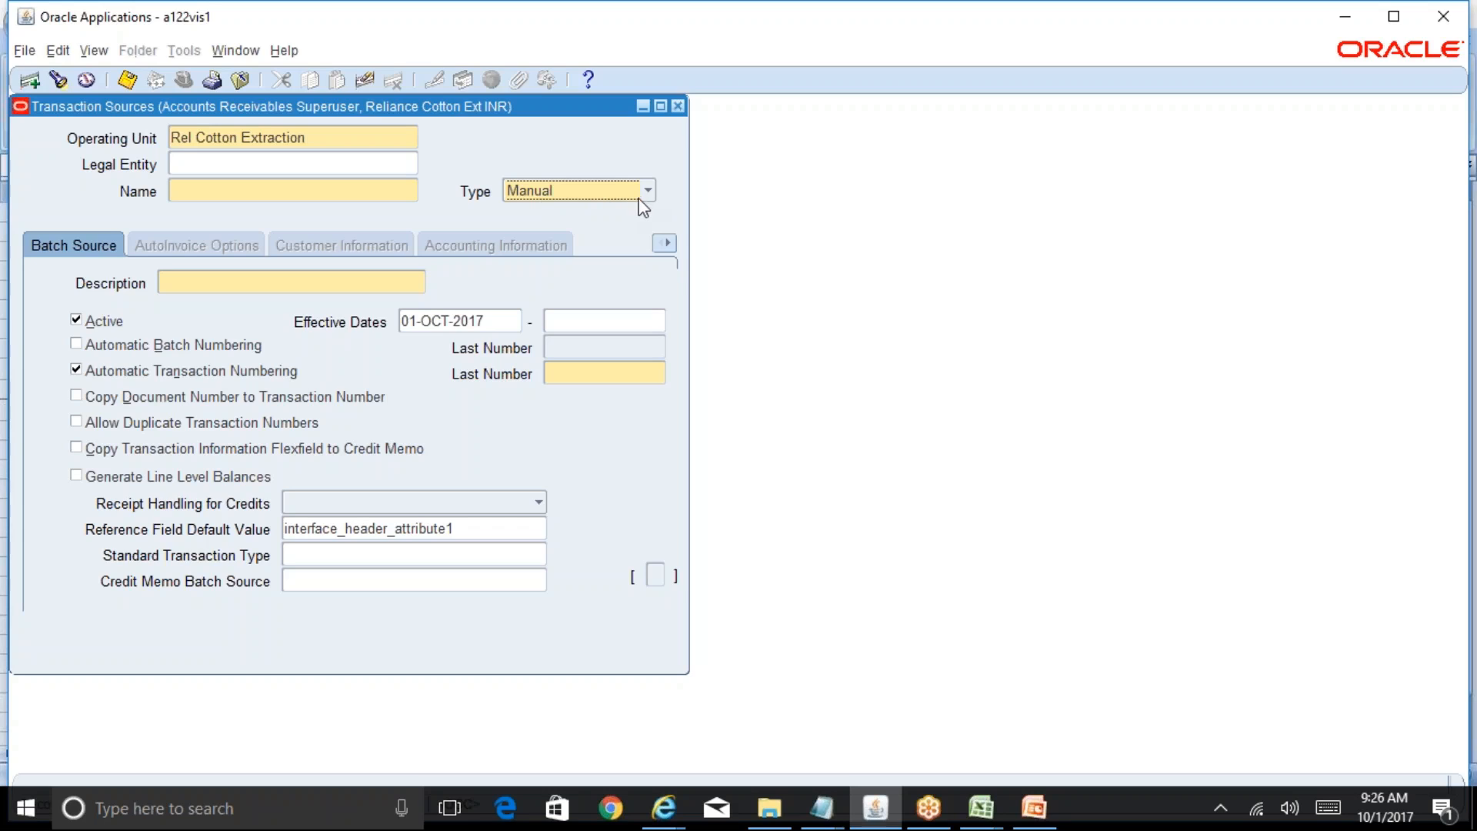
key("Tab")
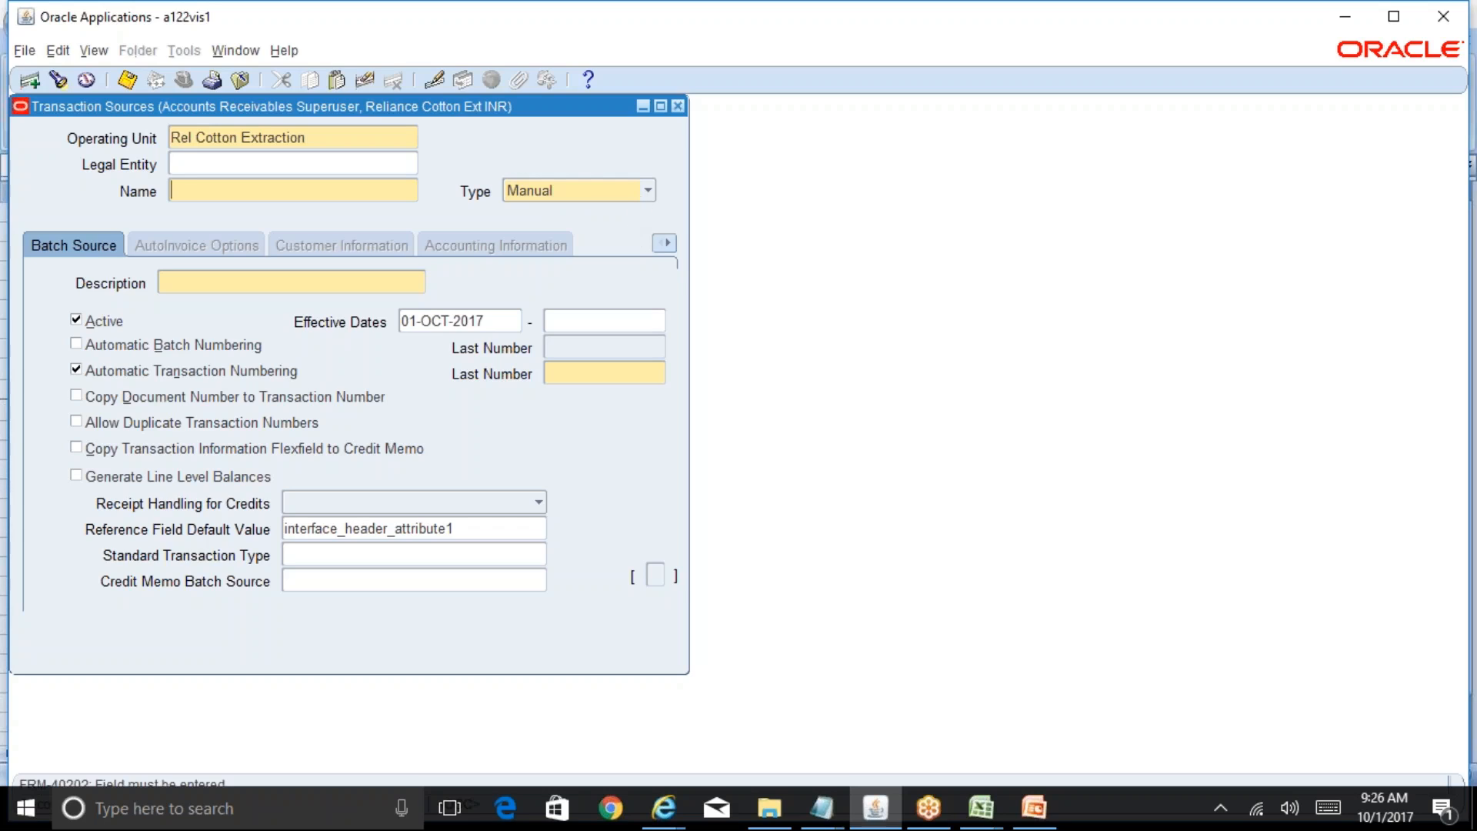
key("alt+e")
key("l")
key("r")
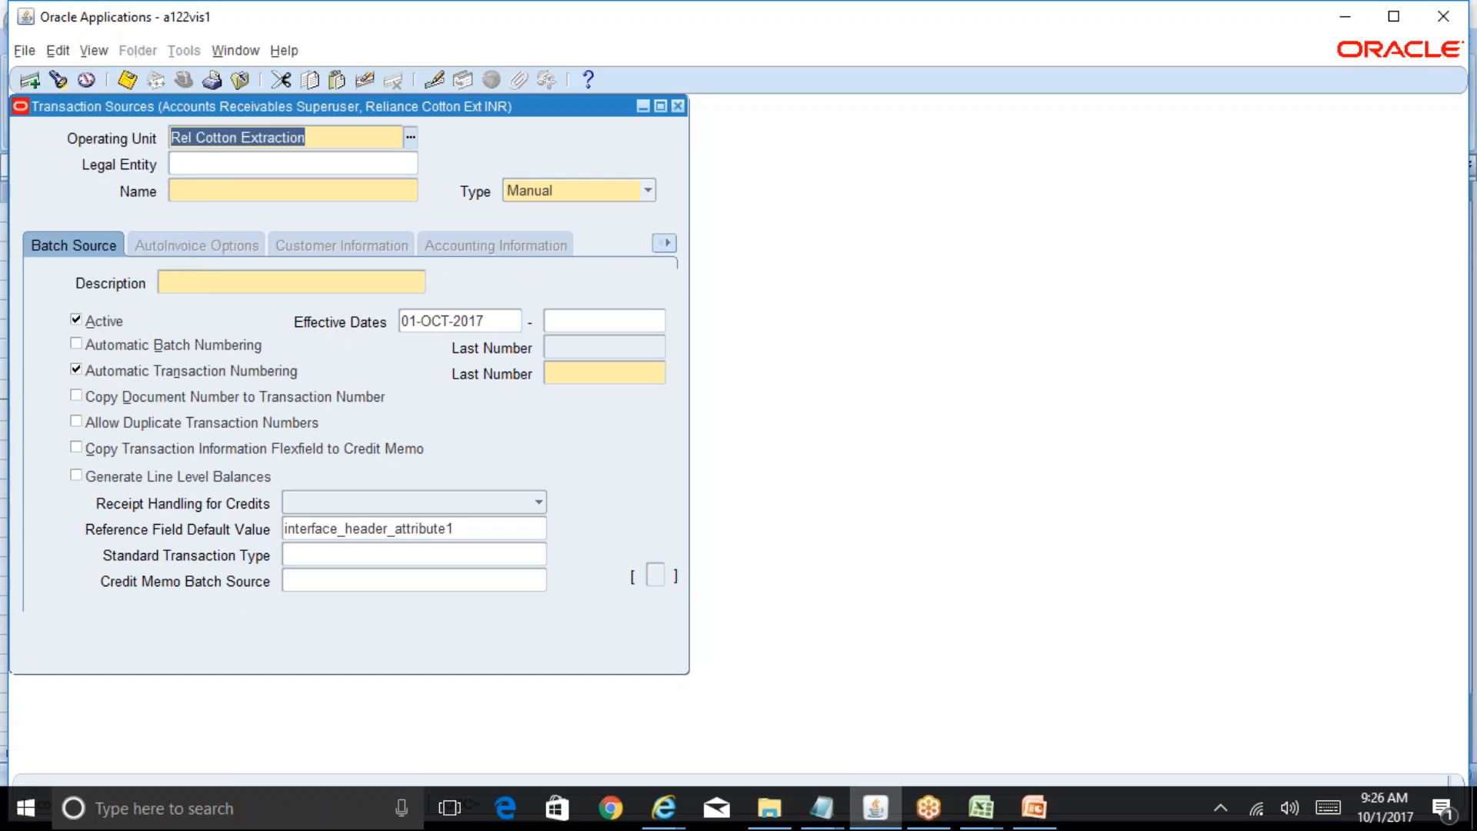
- Query all transaction sources and browse the records as far as Order Entry Delivery Invoicing
key("F11")
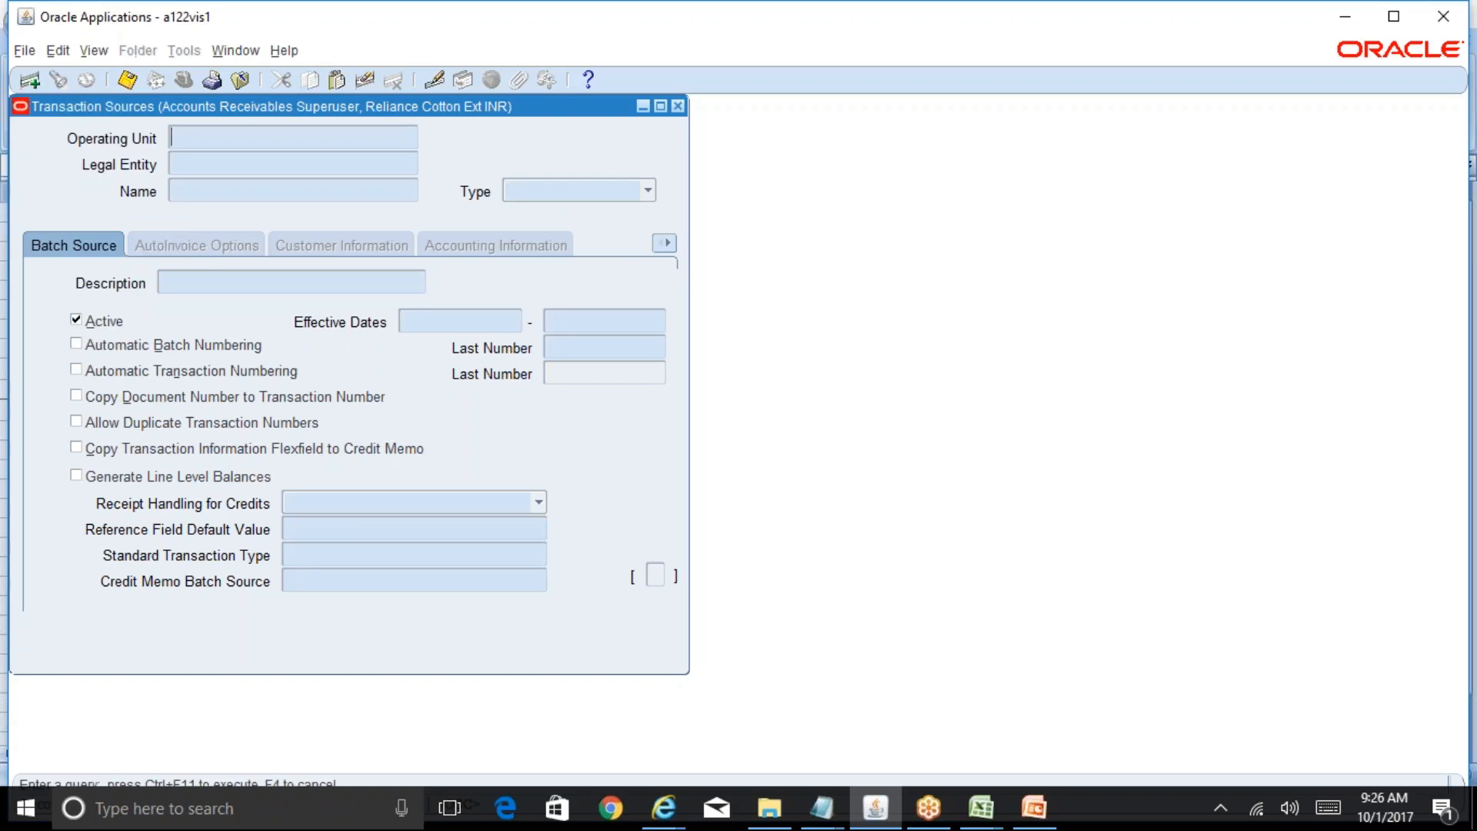
key("ctrl+F11")
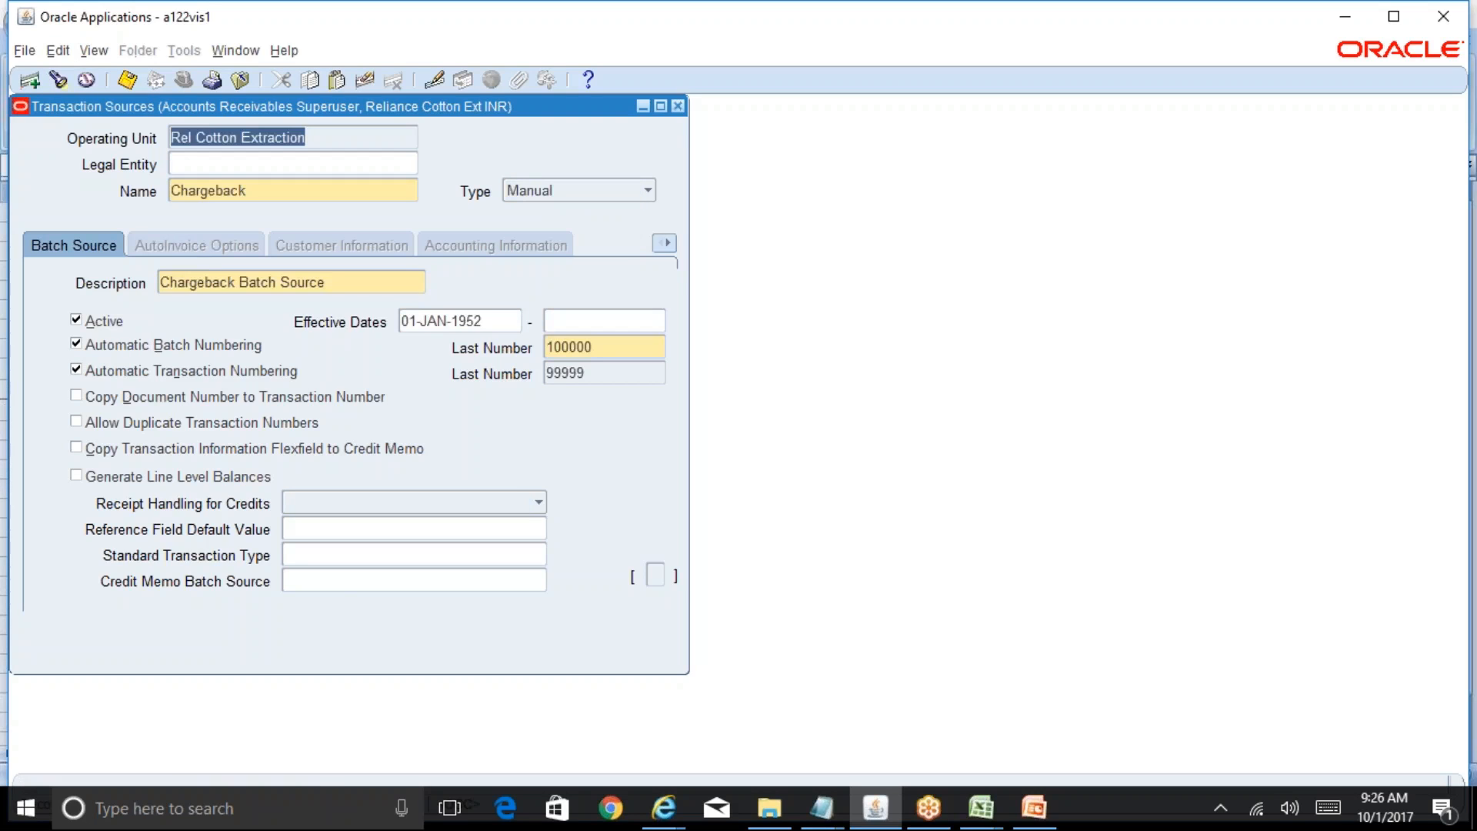
key("Down")
key("Down")
key("Down")
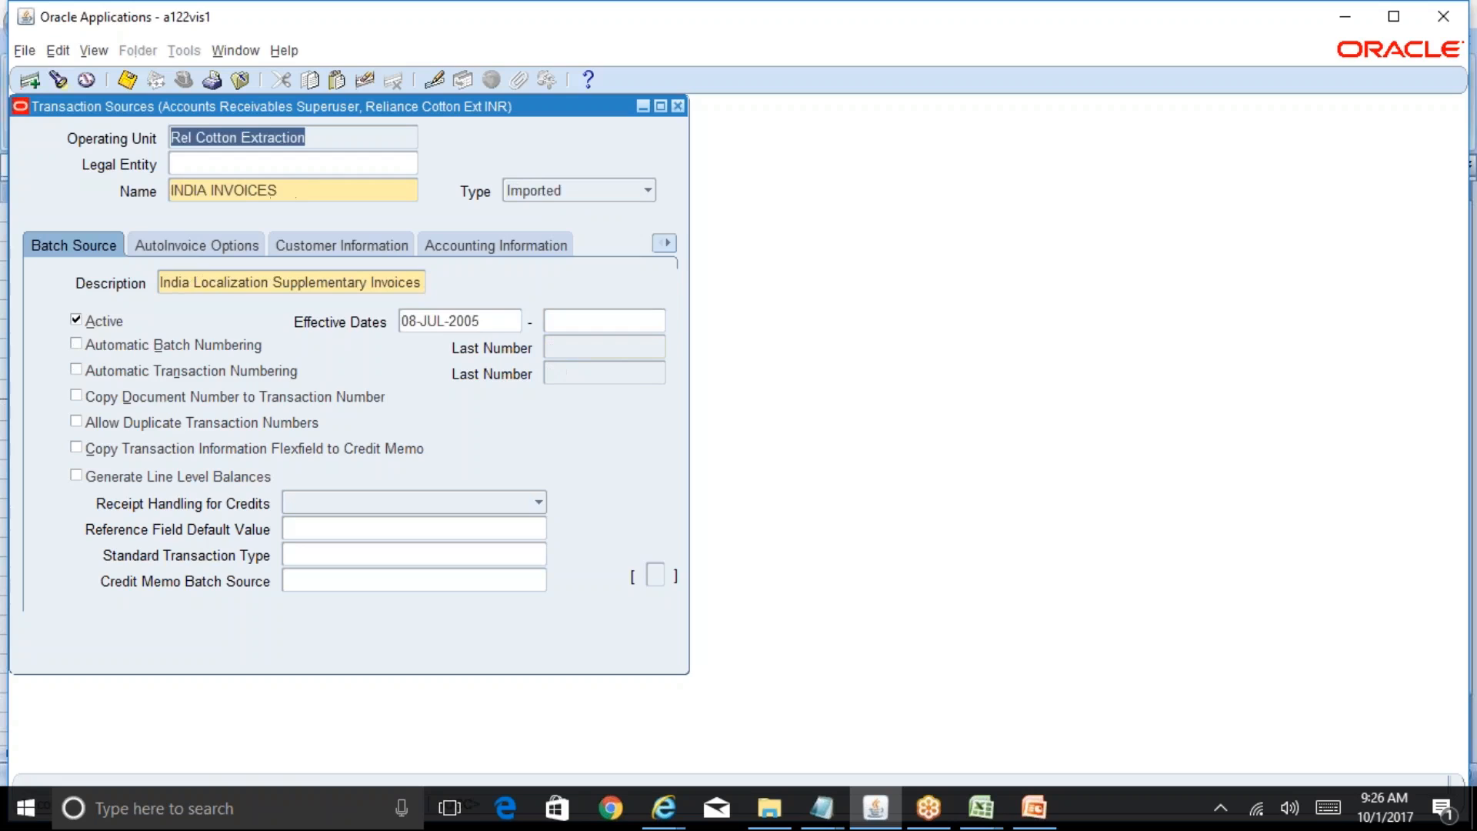
key("Down")
key("Down")
key("Down")
key("Down")
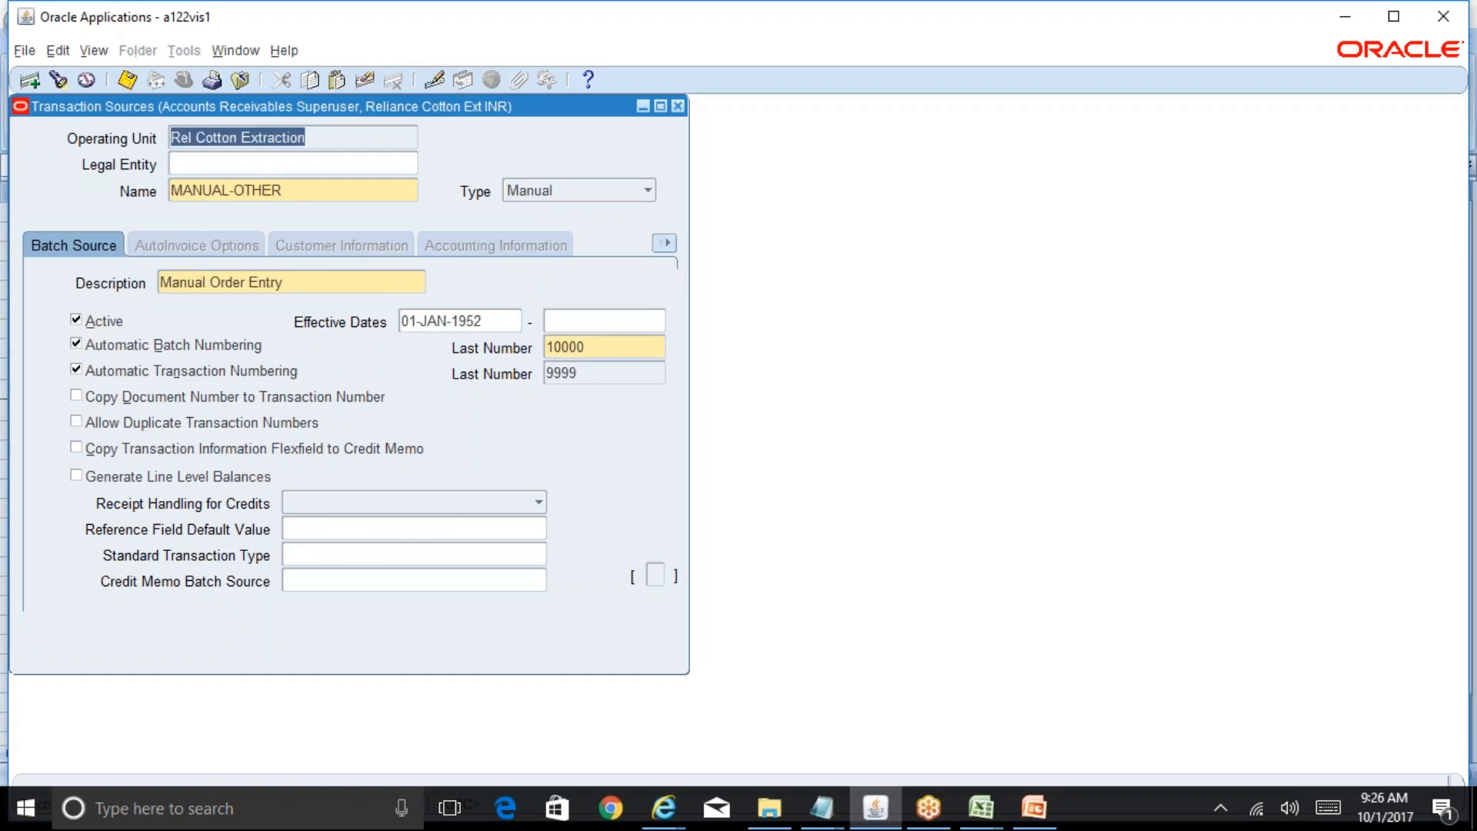
key("Down")
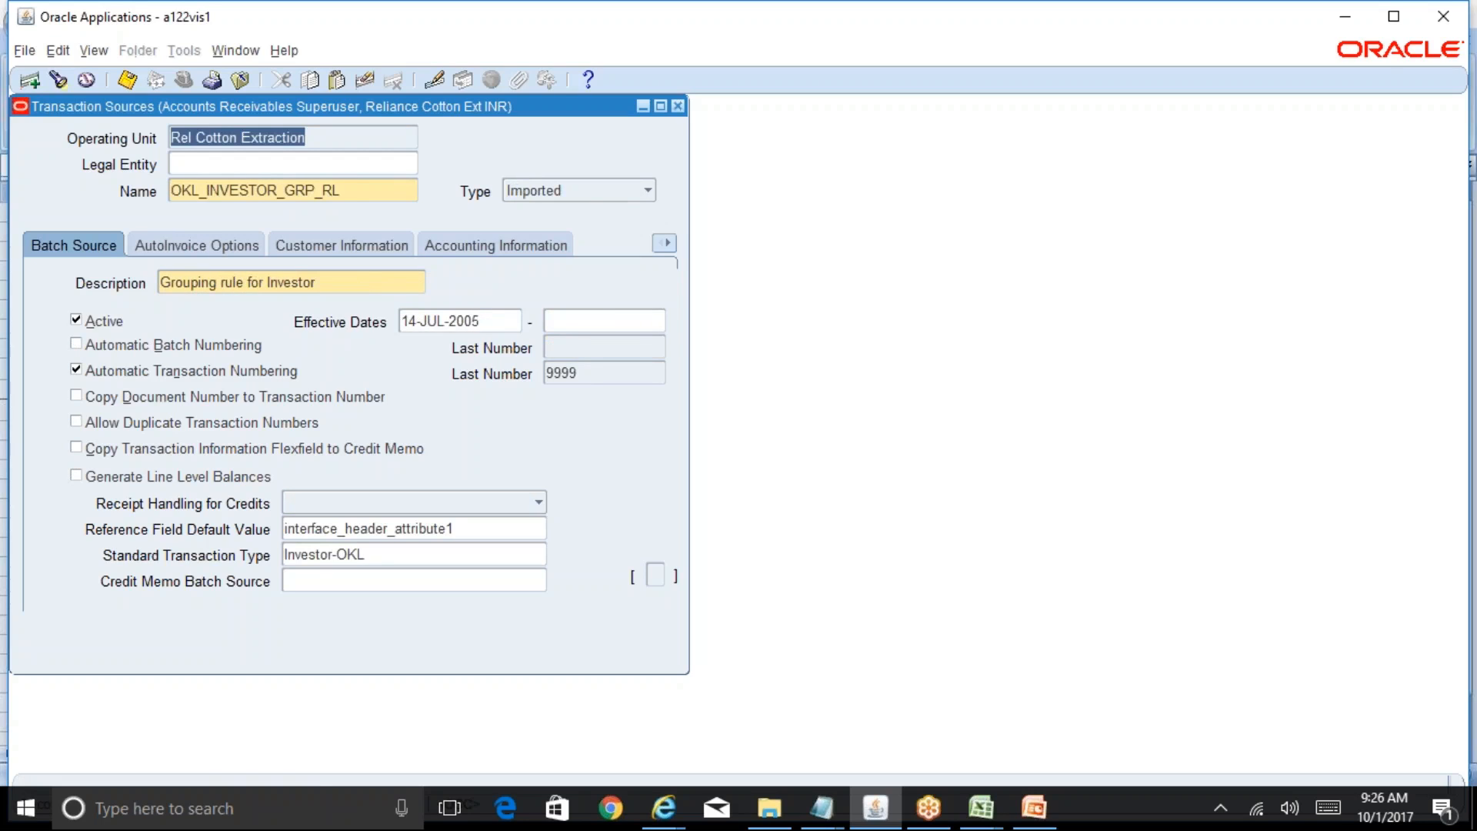
key("Down")
- Check which information sections the Order Entry Delivery Invoicing source offers, and go on to the following record
left_click(376, 191)
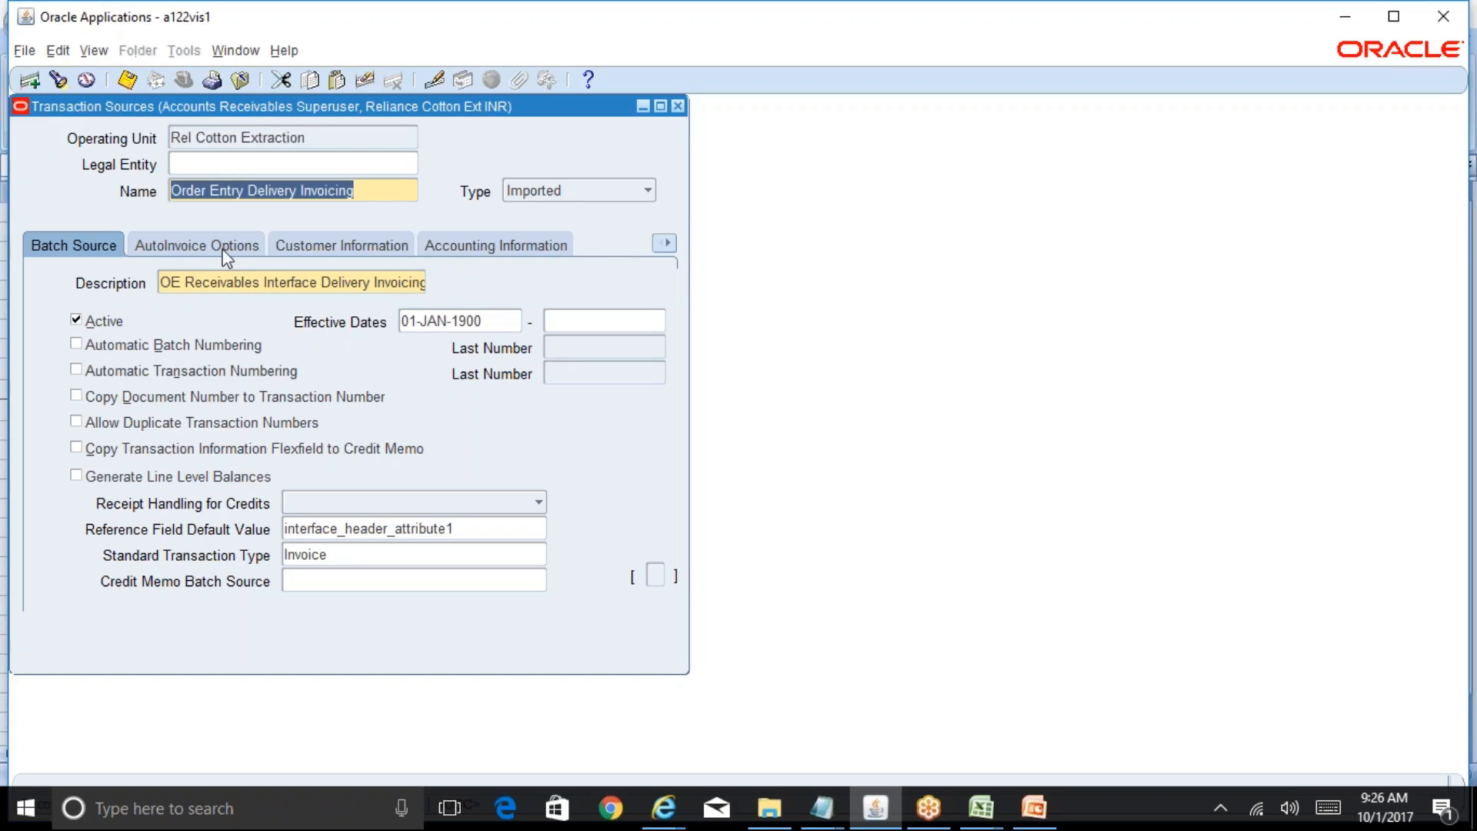
left_click(668, 245)
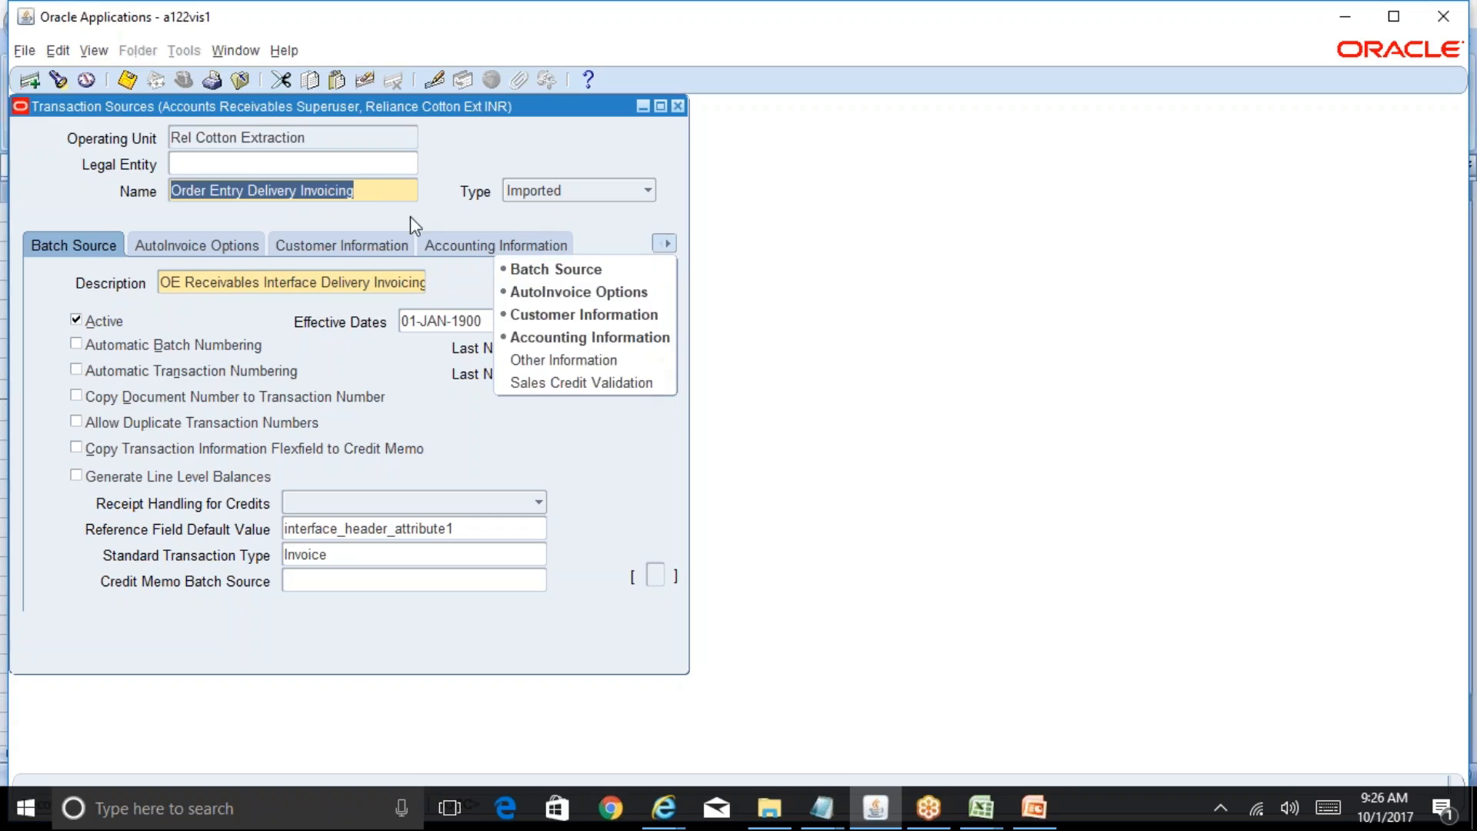
left_click(369, 188)
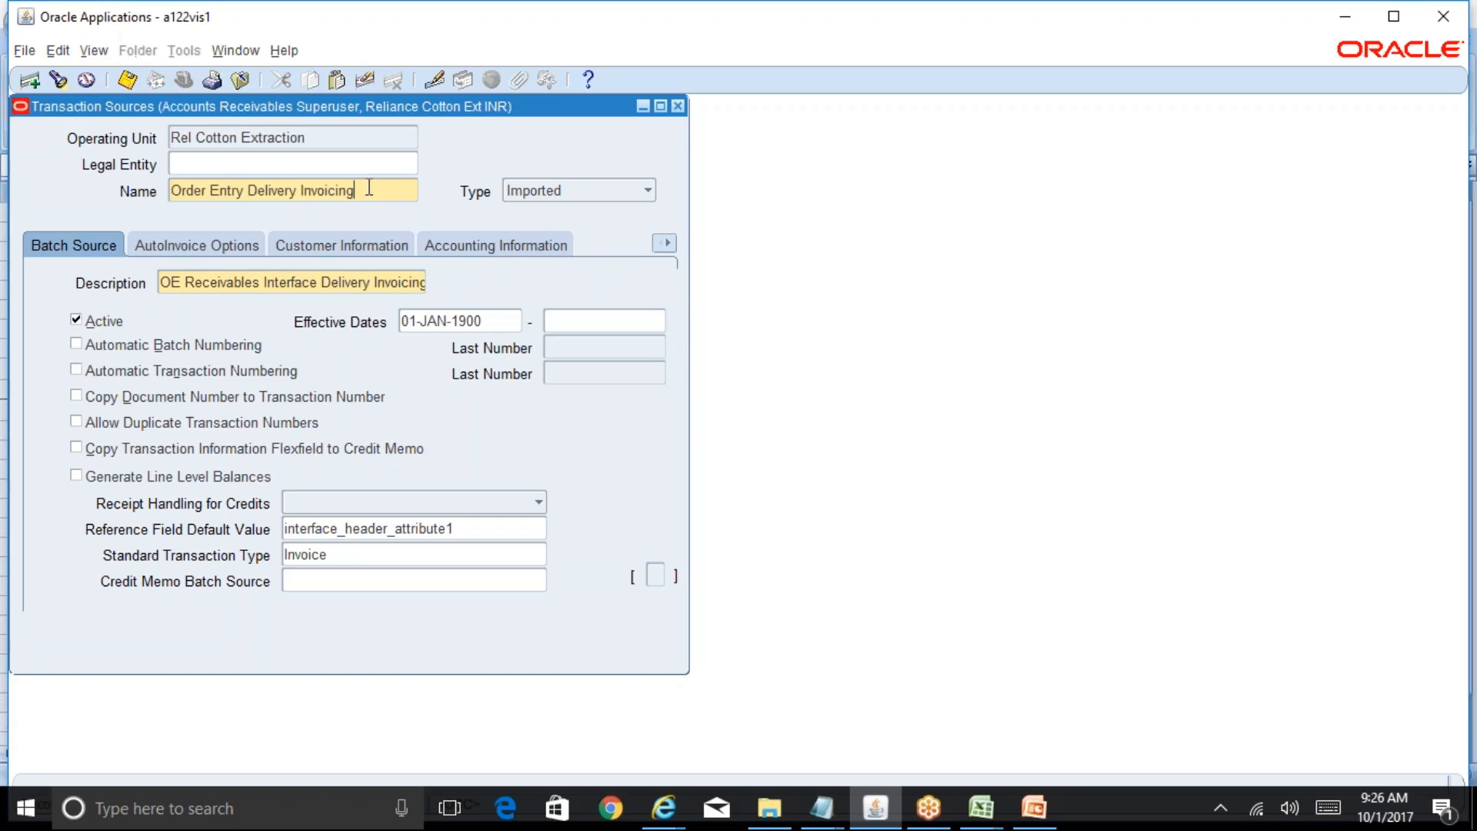
key("Down")
key("Return")
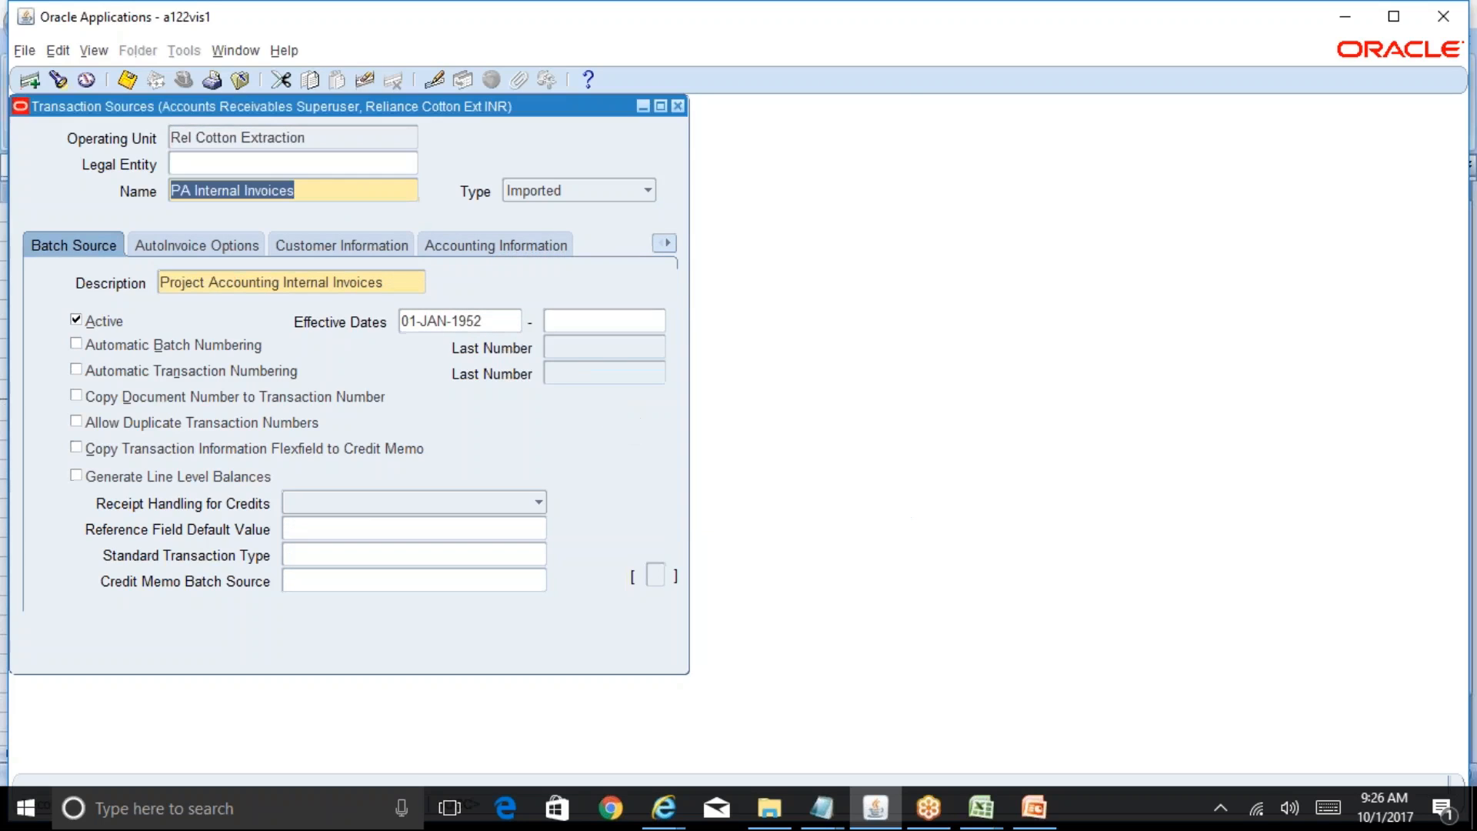
- Query the transaction sources of type Manual and check which information sections the Chargeback source offers
key("F11")
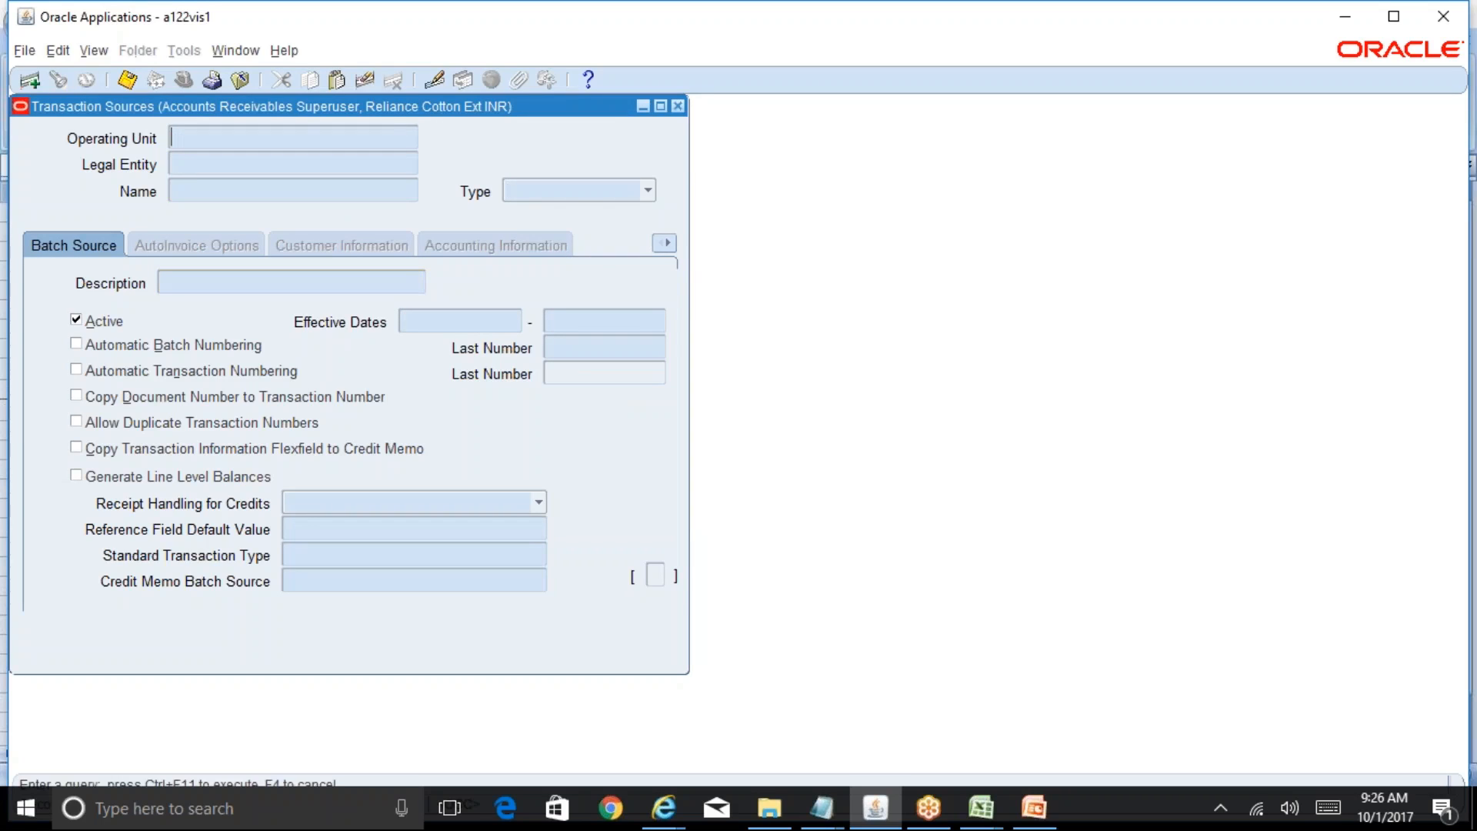
left_click(575, 197)
left_click(560, 193)
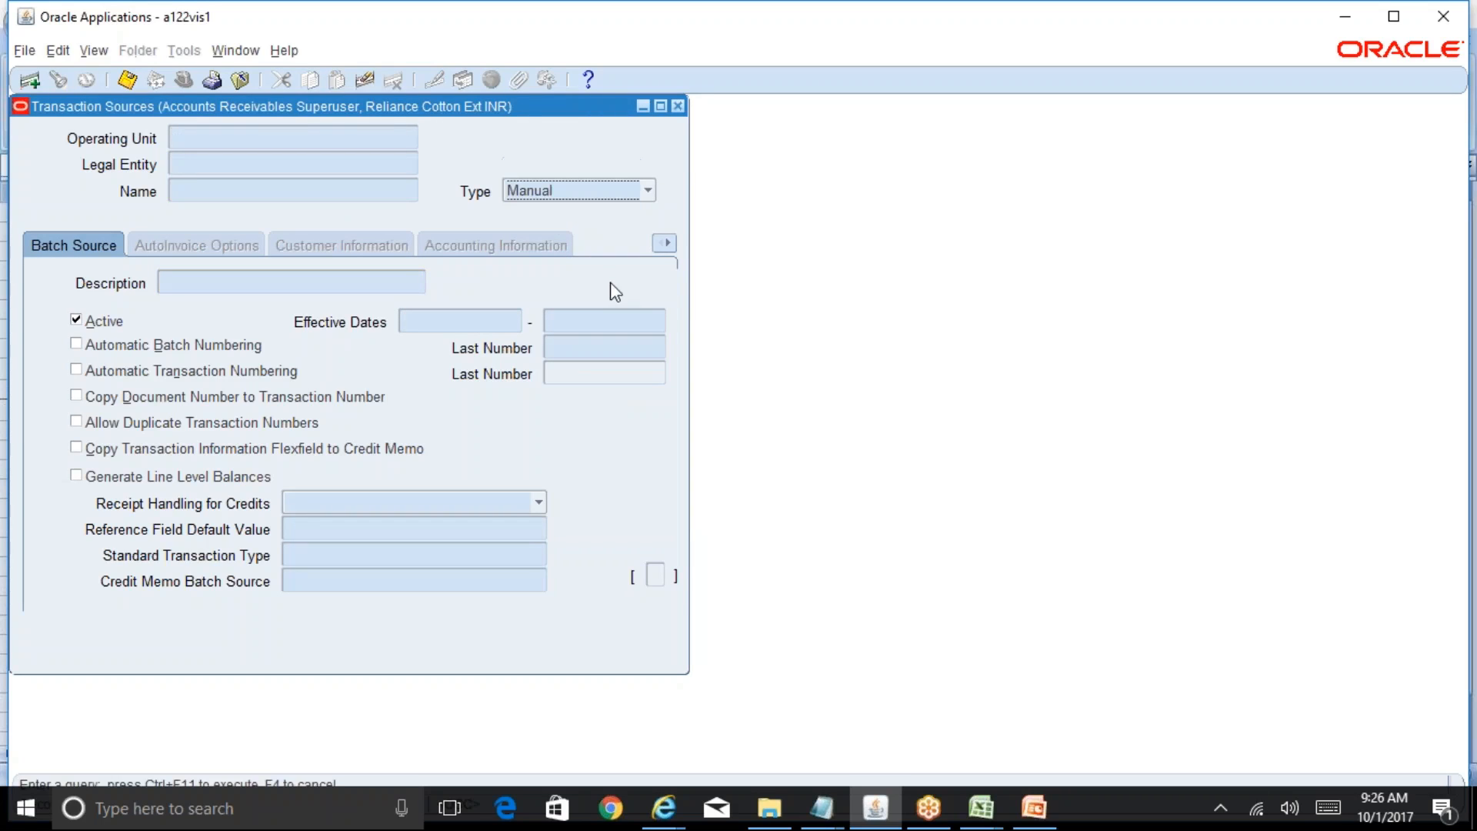
key("ctrl+F11")
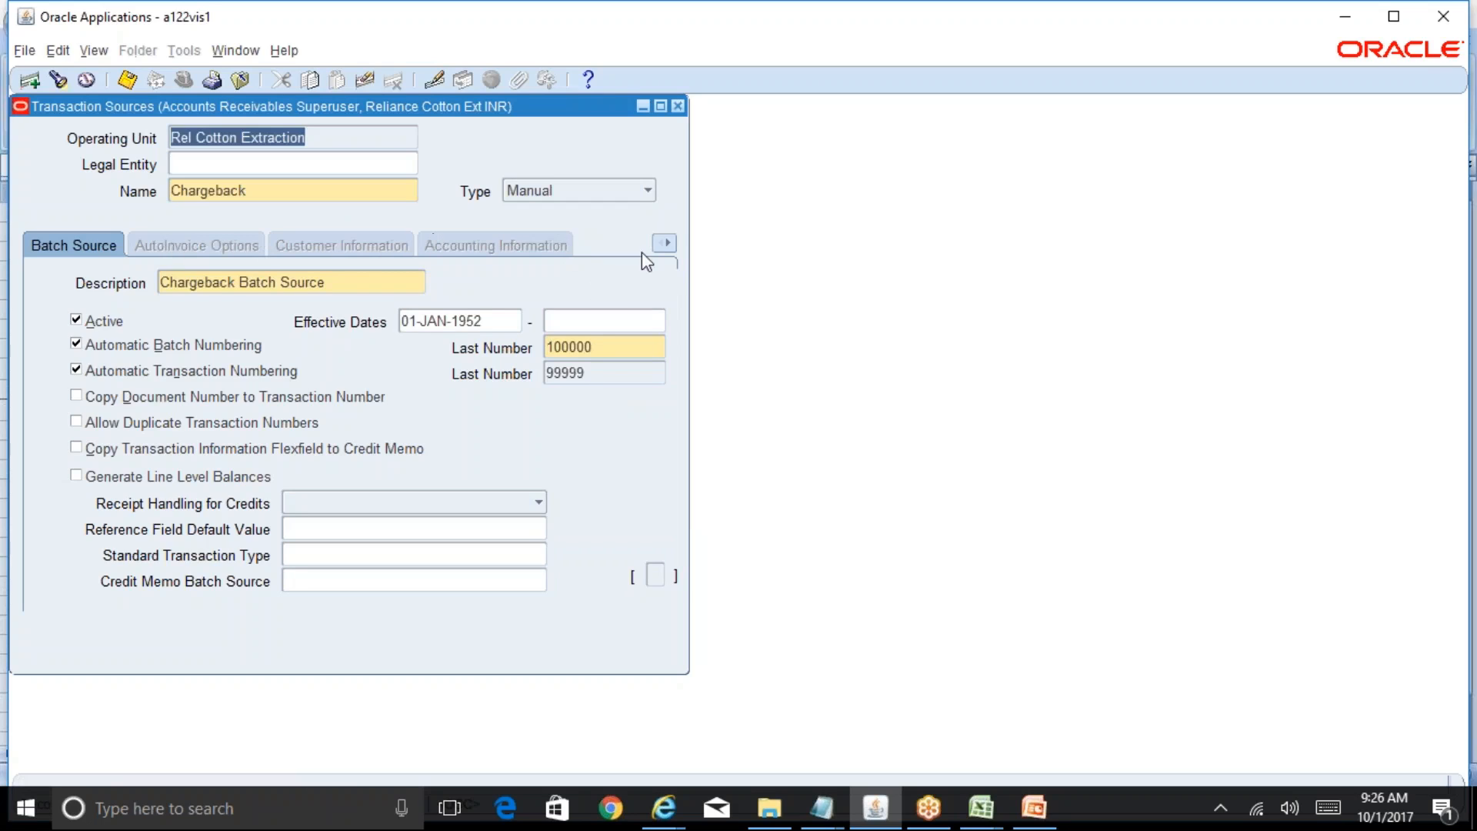
left_click(664, 245)
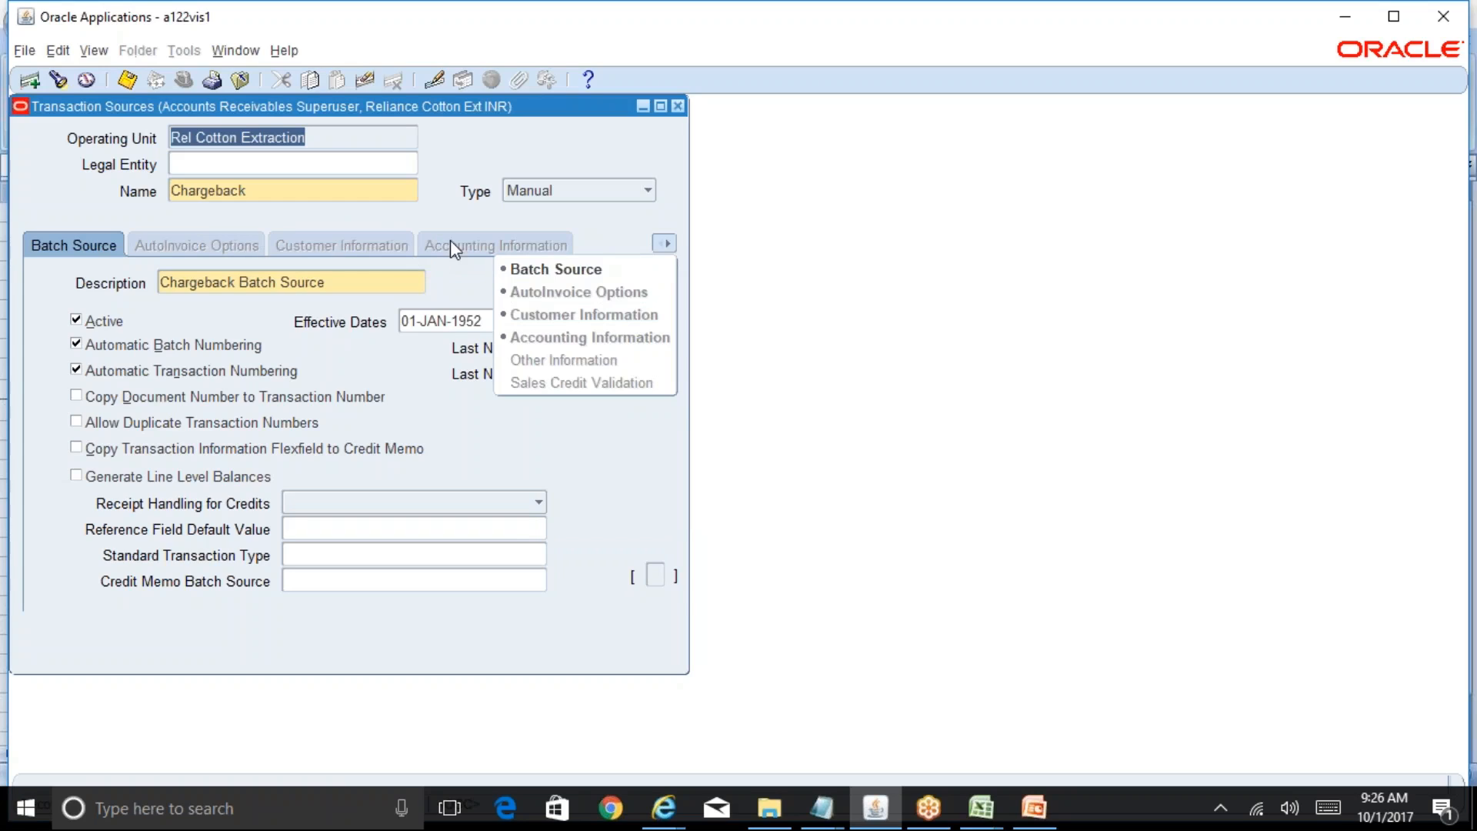
left_click(316, 192)
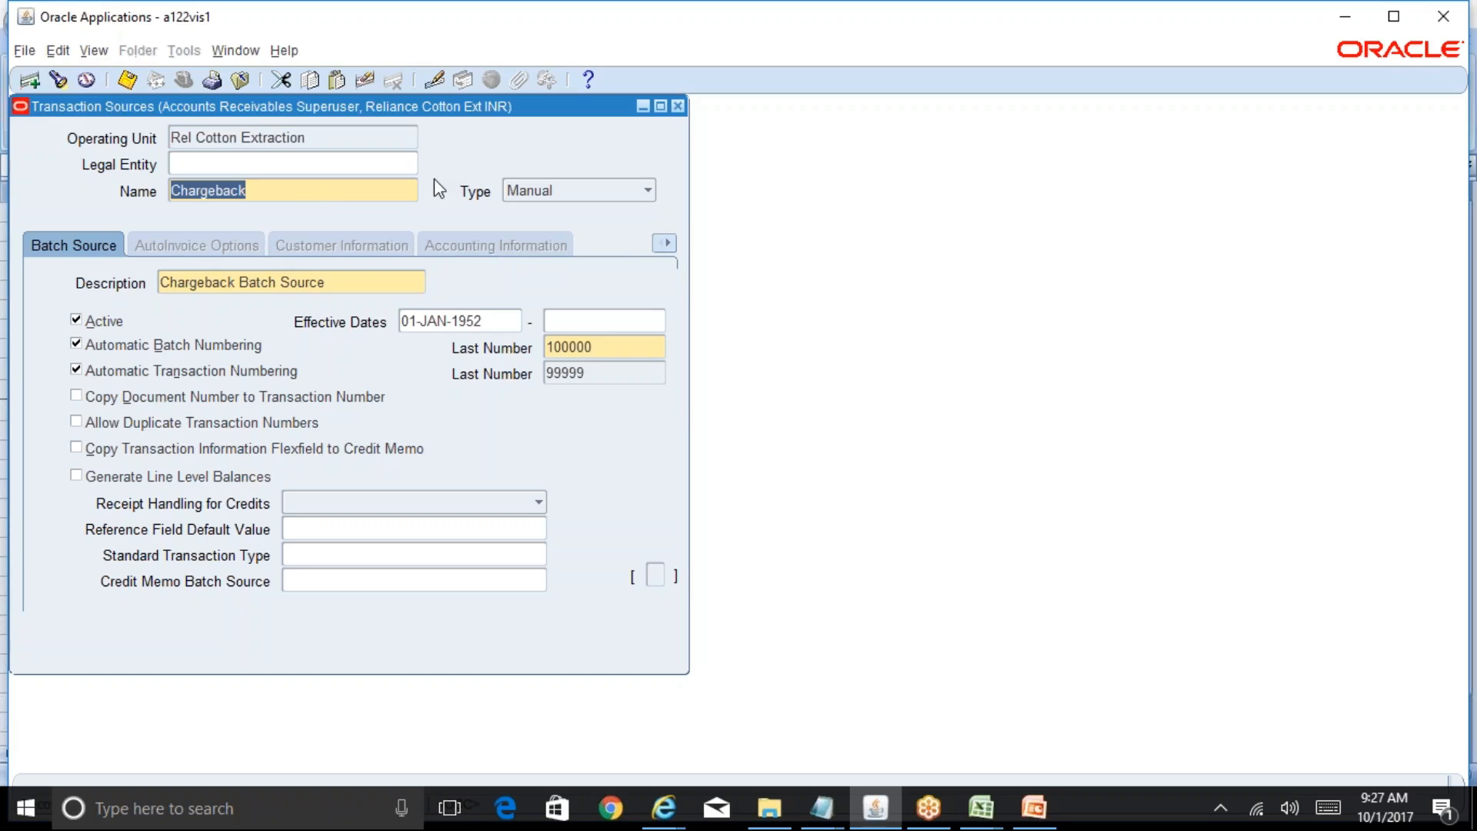
- Query the transaction sources of type Imported
key("F11")
left_click(538, 190)
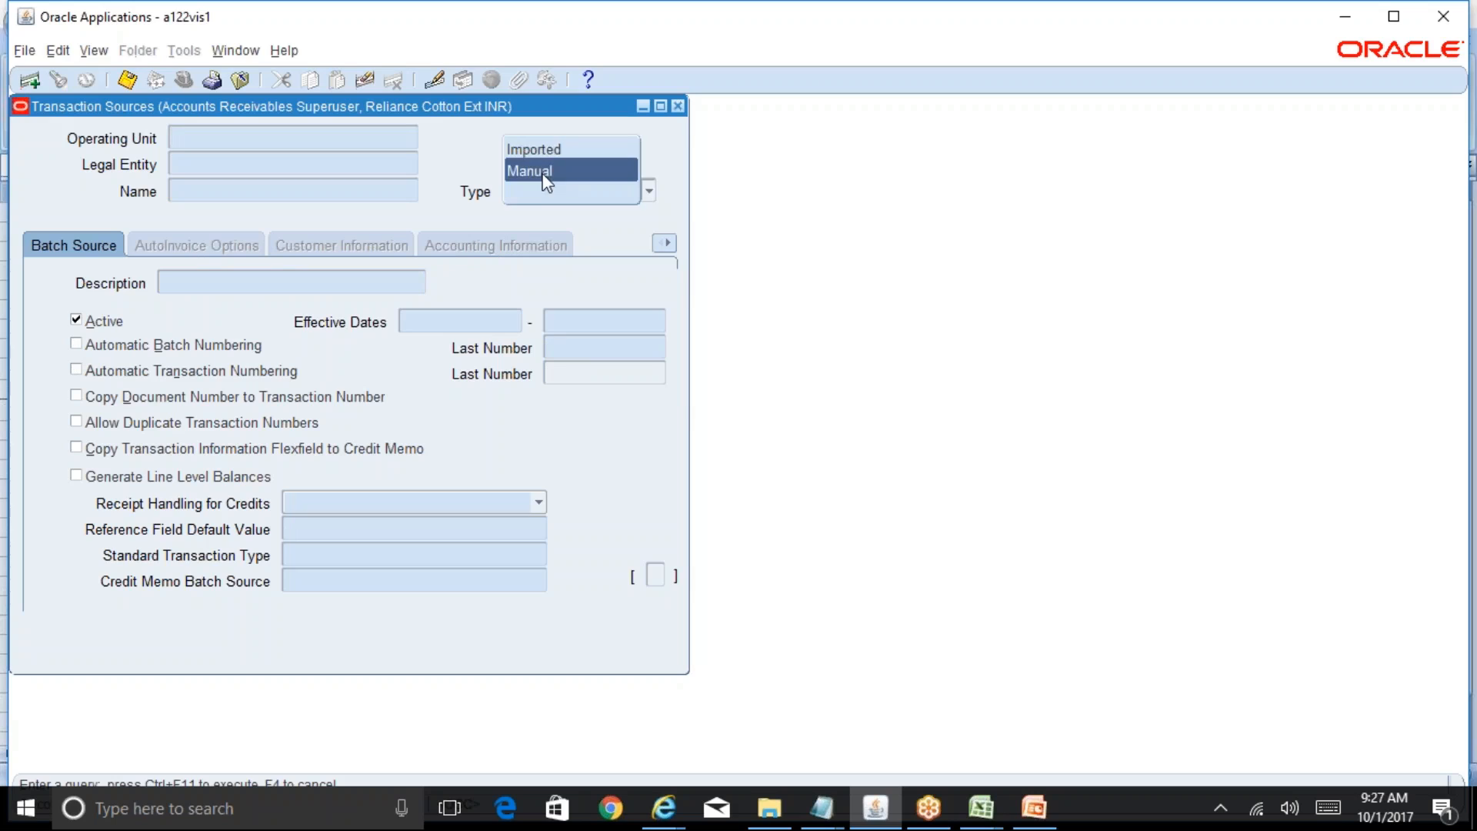
left_click(532, 151)
key("ctrl+F11")
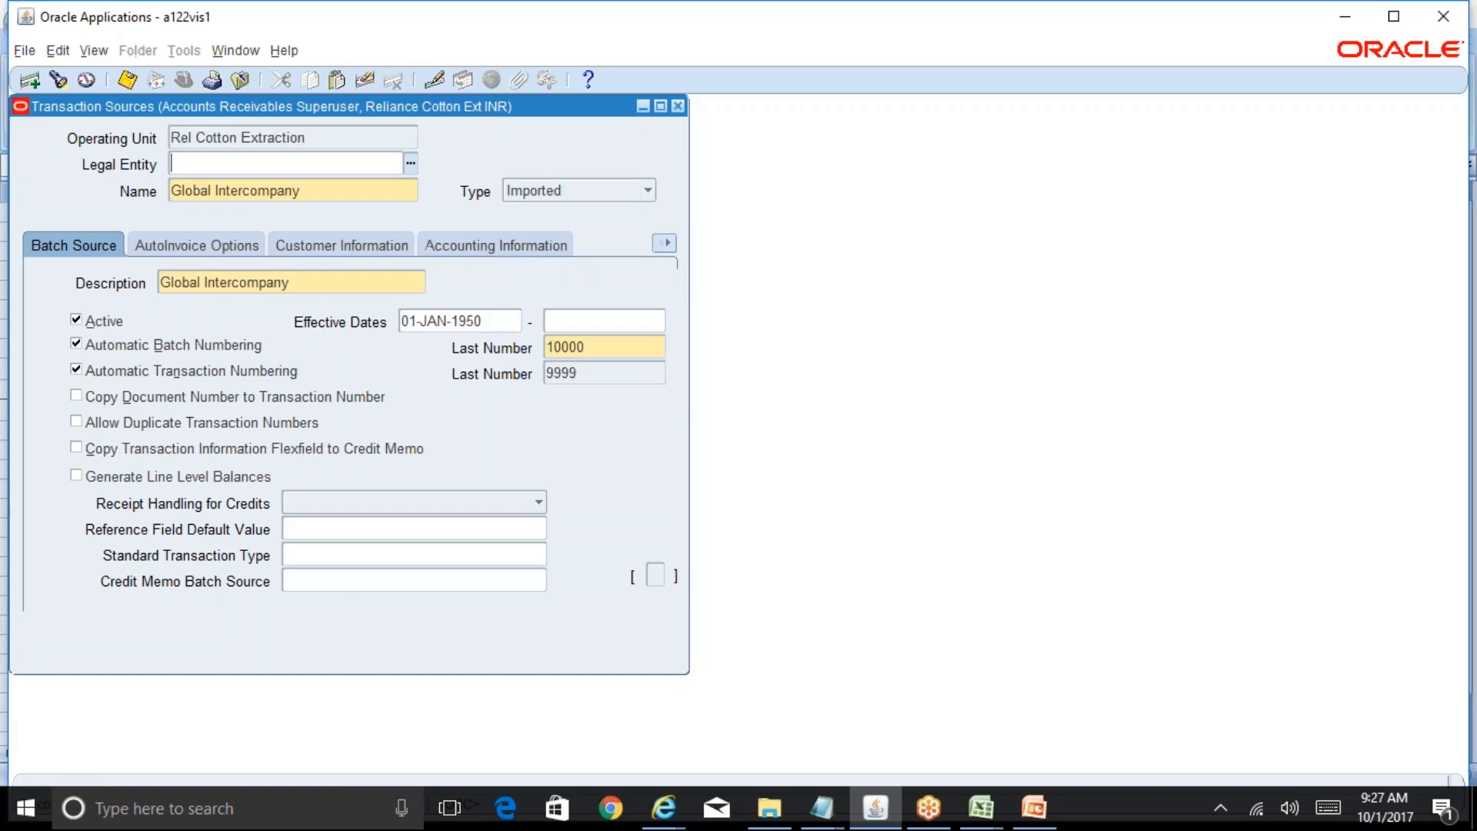
- Browse the imported sources to Order Entry Delivery Invoicing and move the Transaction Sources form aside to uncover the Navigator
left_click(360, 190)
key("Down")
key("Down")
key("Down")
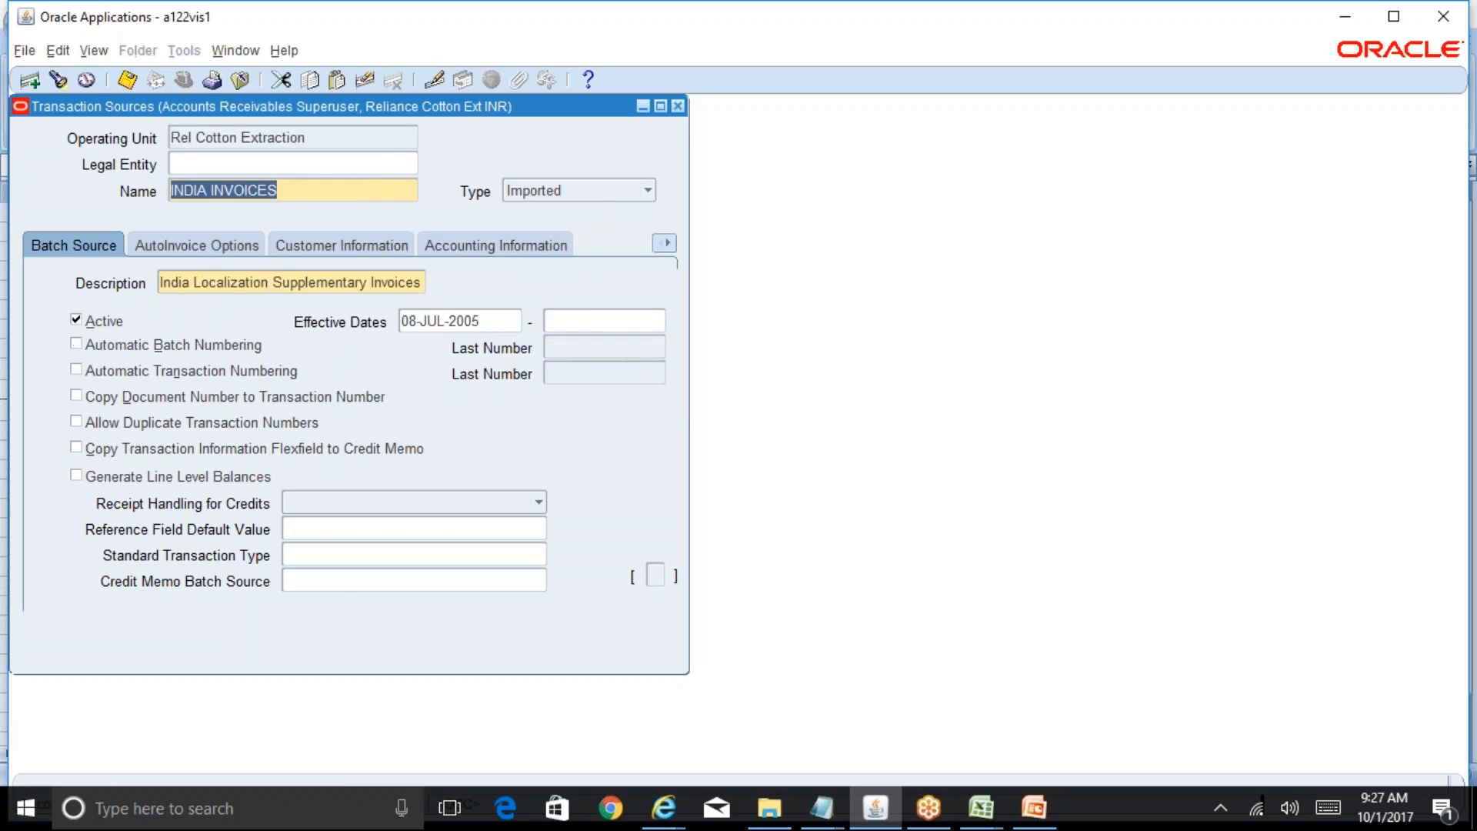
key("Down")
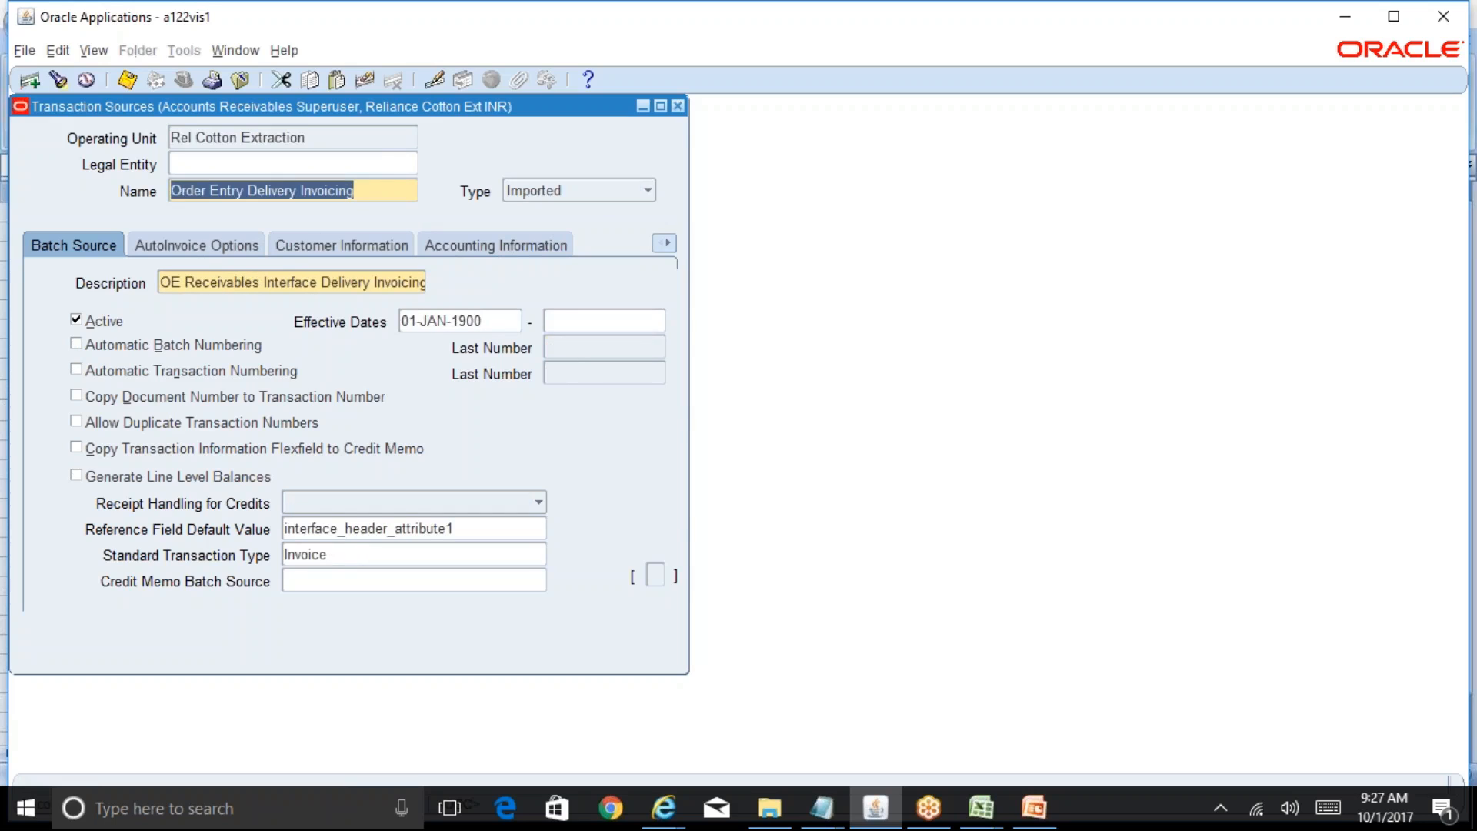
key("Down")
key("Return")
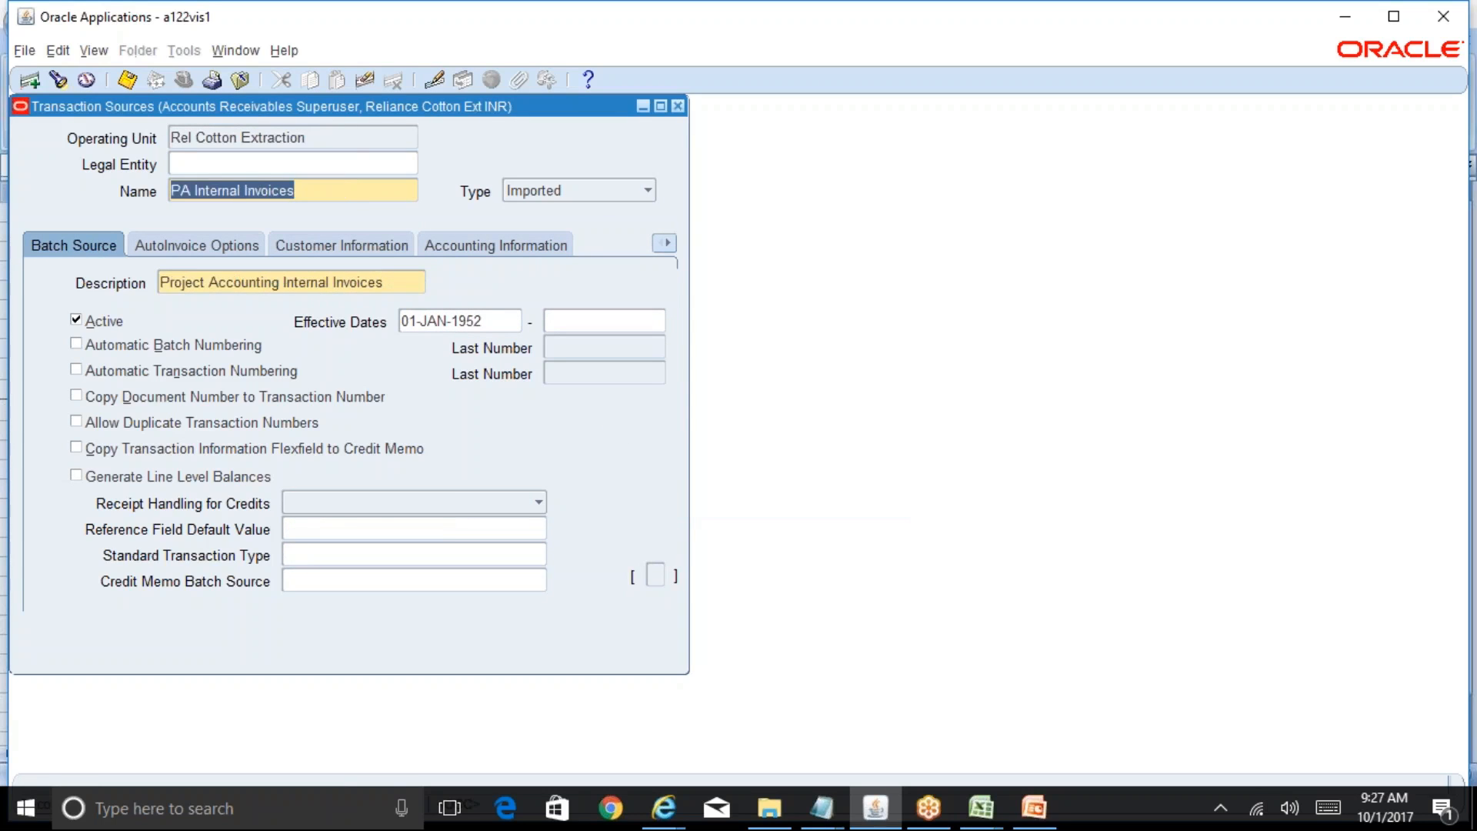
key("Down")
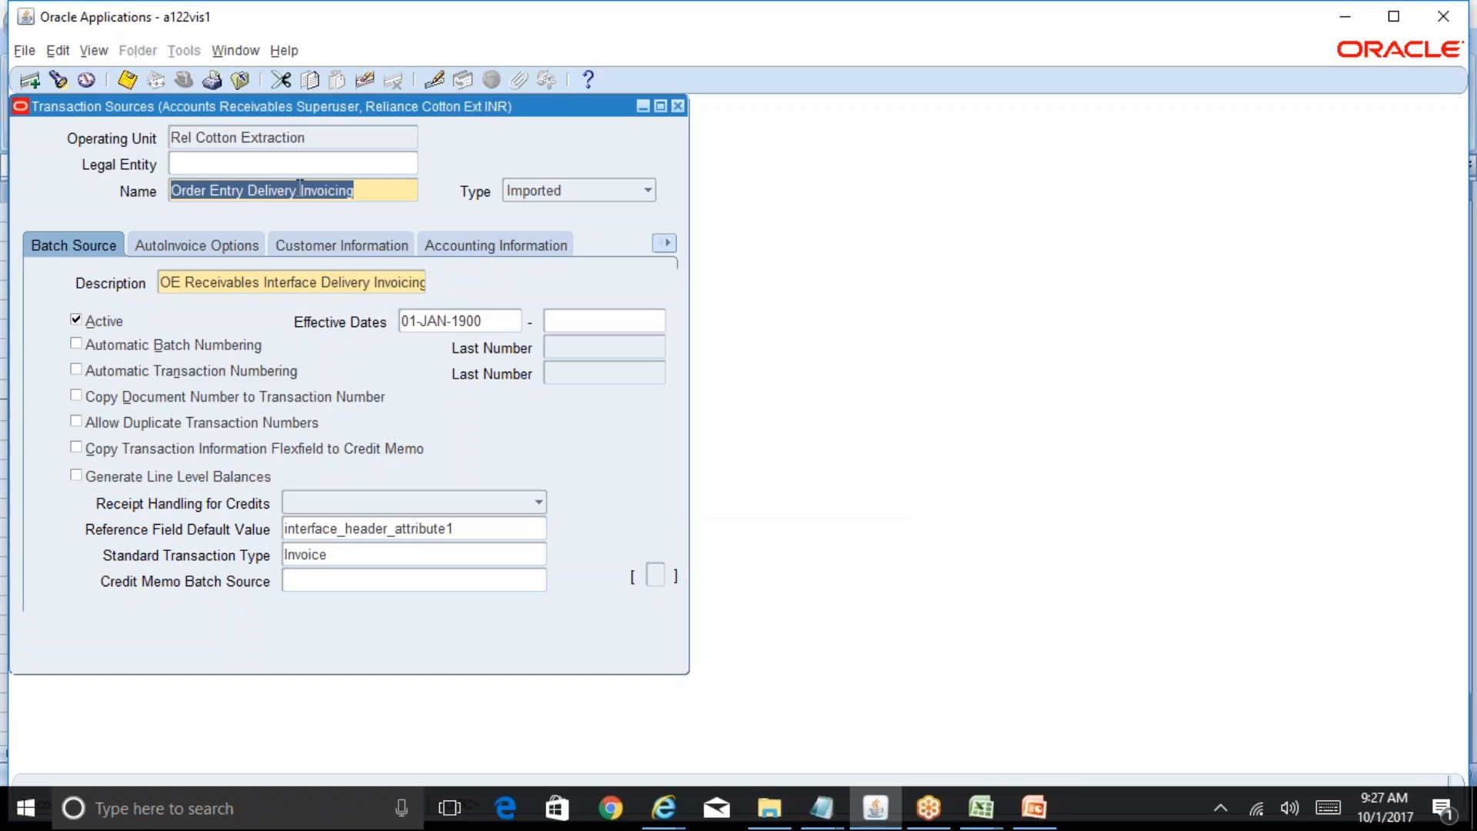
left_click_drag(468, 108, 872, 153)
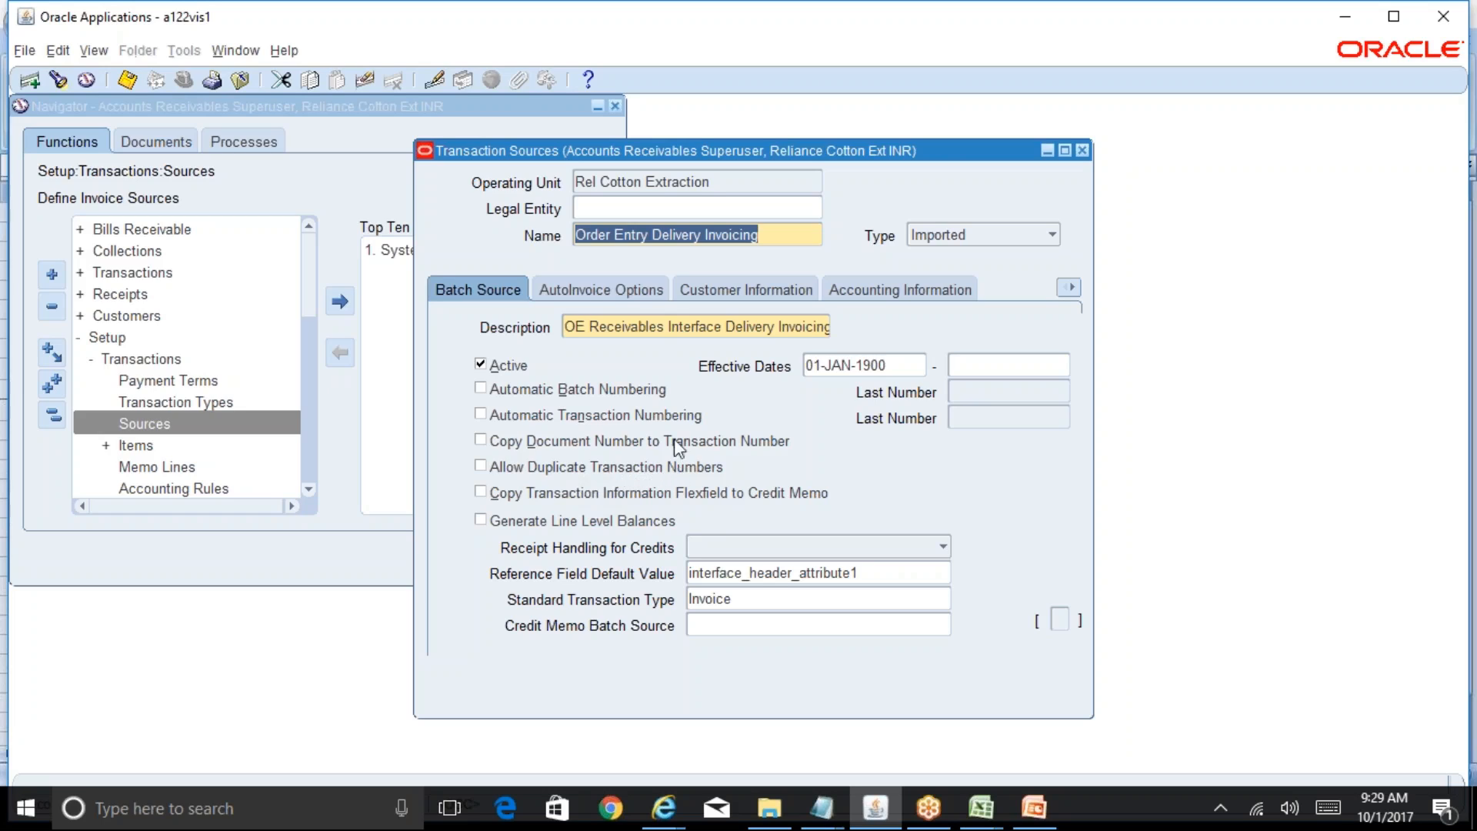
- Examine the AutoInvoice options of the Order Entry Delivery Invoicing source, including the choices offered for Invalid Line
left_click(633, 297)
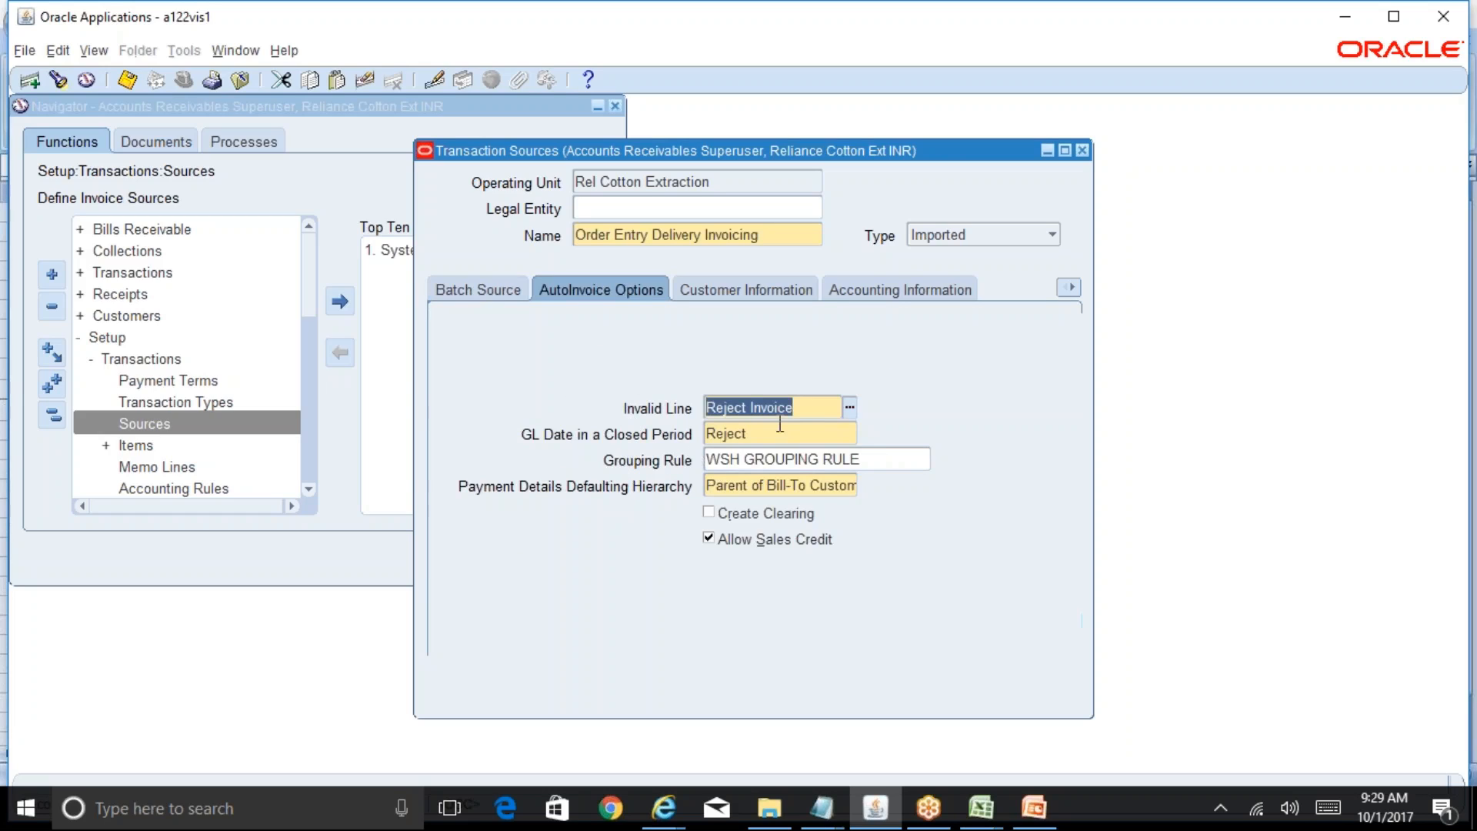
left_click(849, 408)
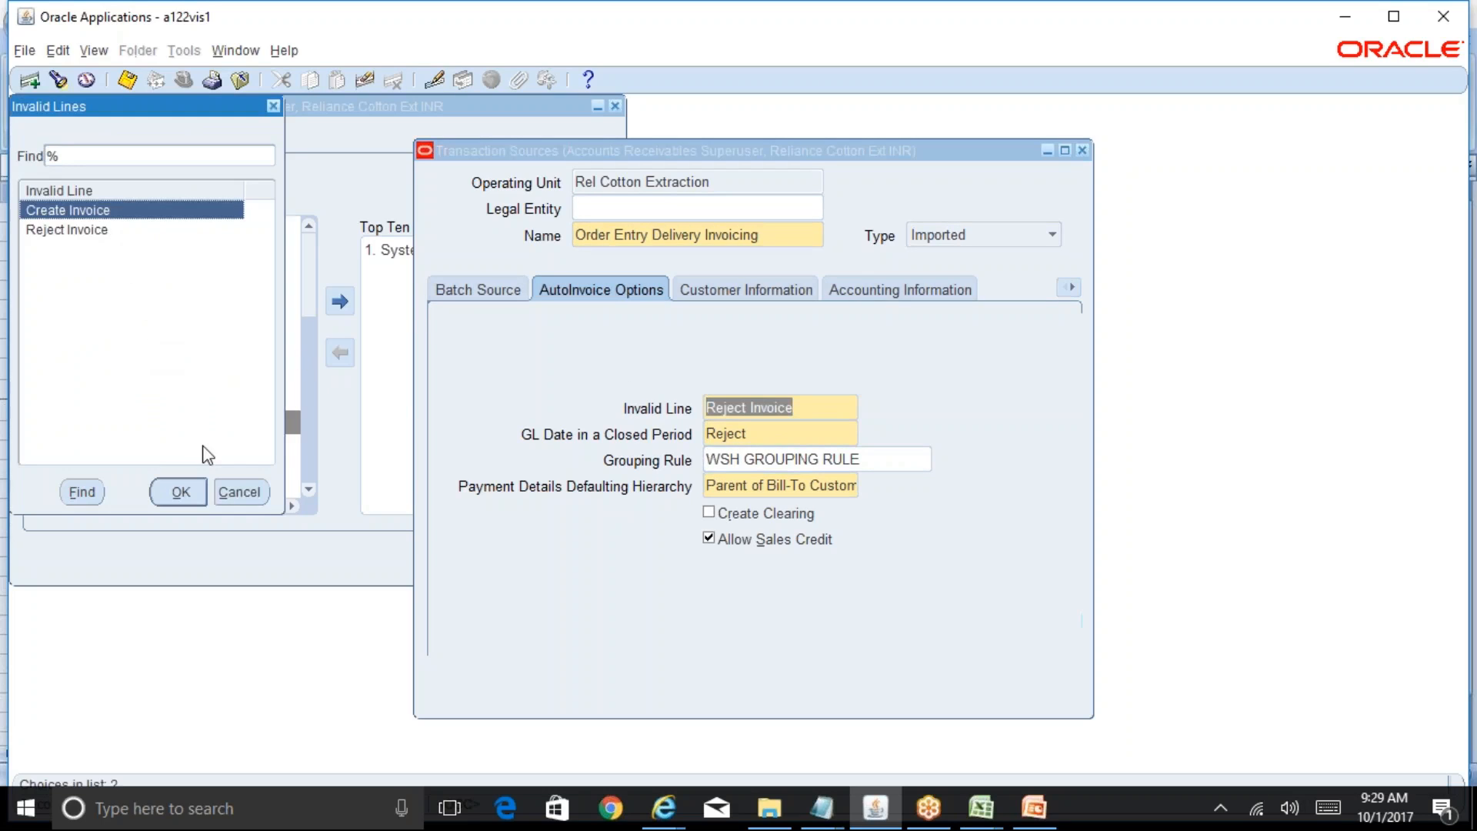
left_click(248, 492)
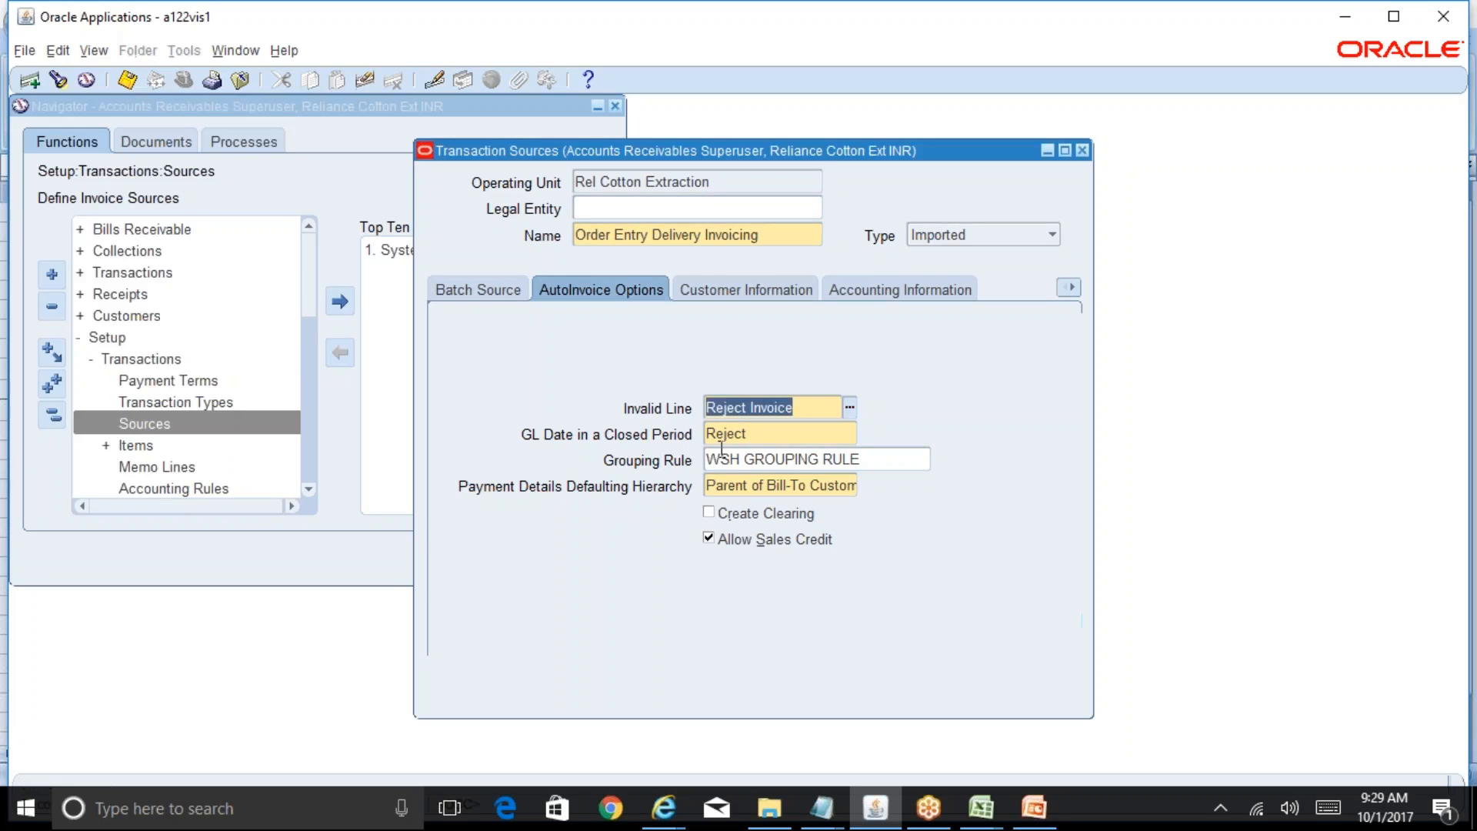
- Check which choices are offered for GL Date in a Closed Period, leaving the list without picking one
left_click(762, 433)
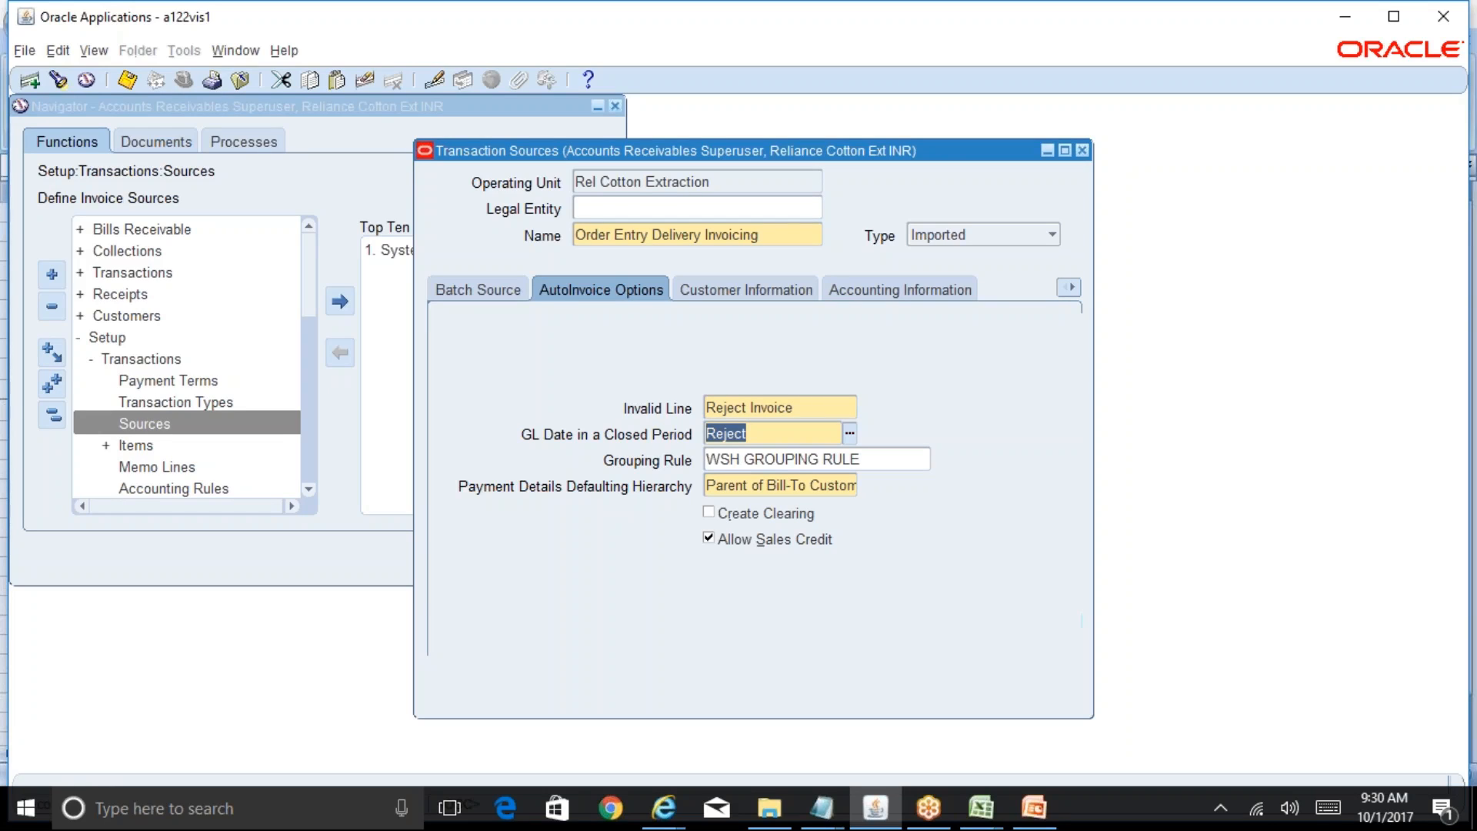
left_click(849, 433)
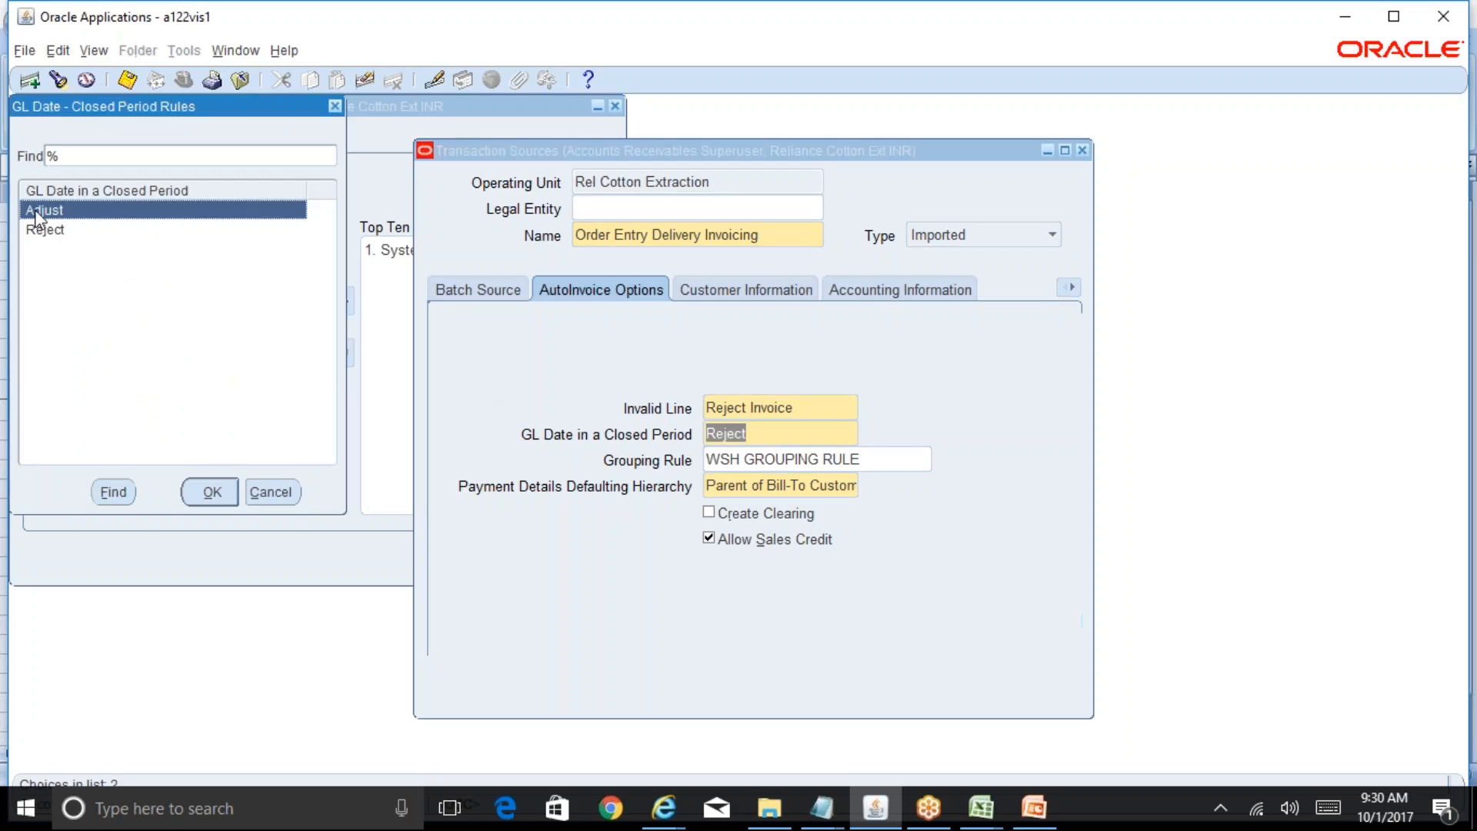
left_click(271, 493)
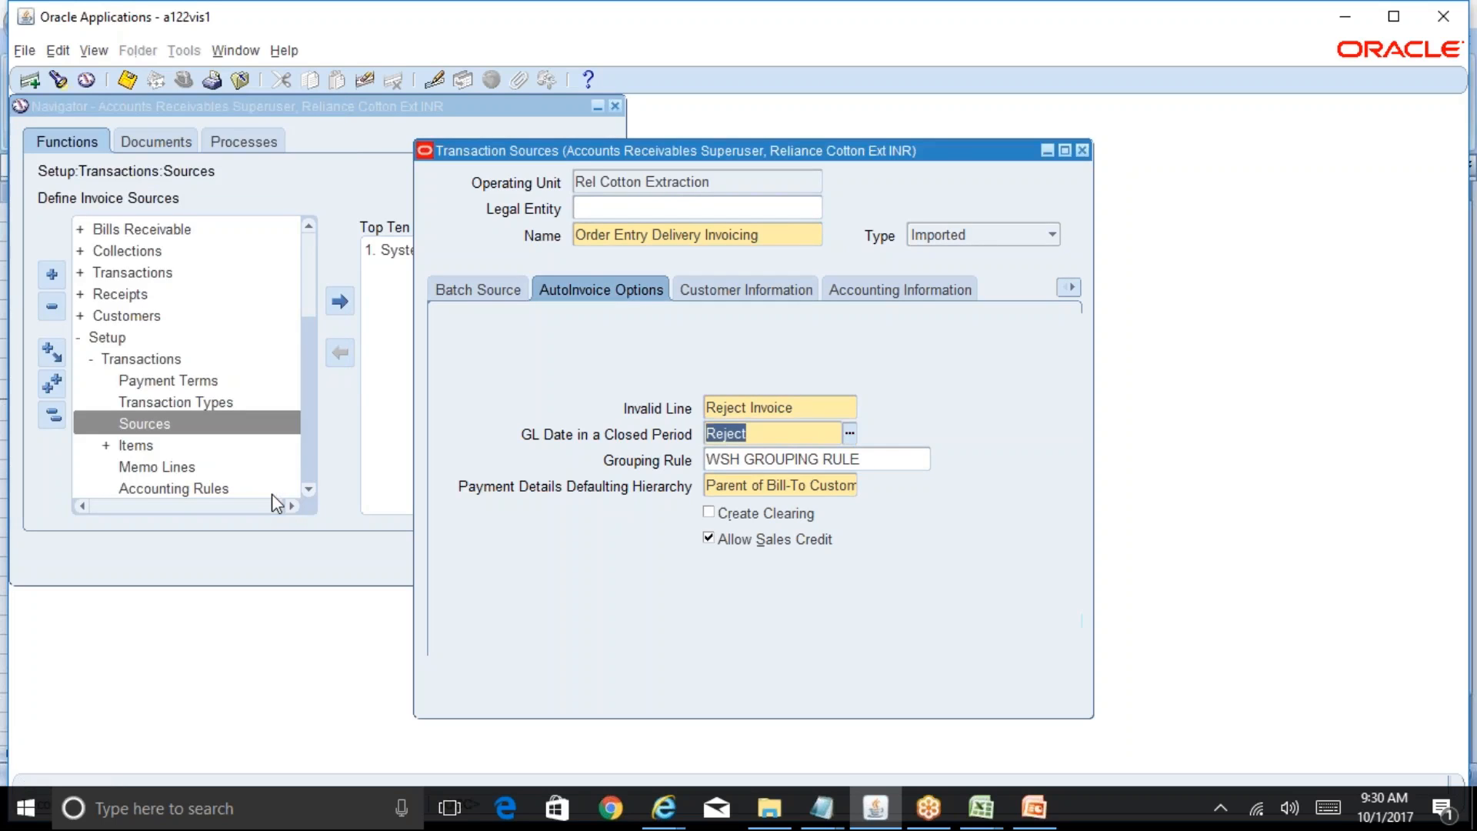
mouse_move(1383, 816)
left_click(850, 436)
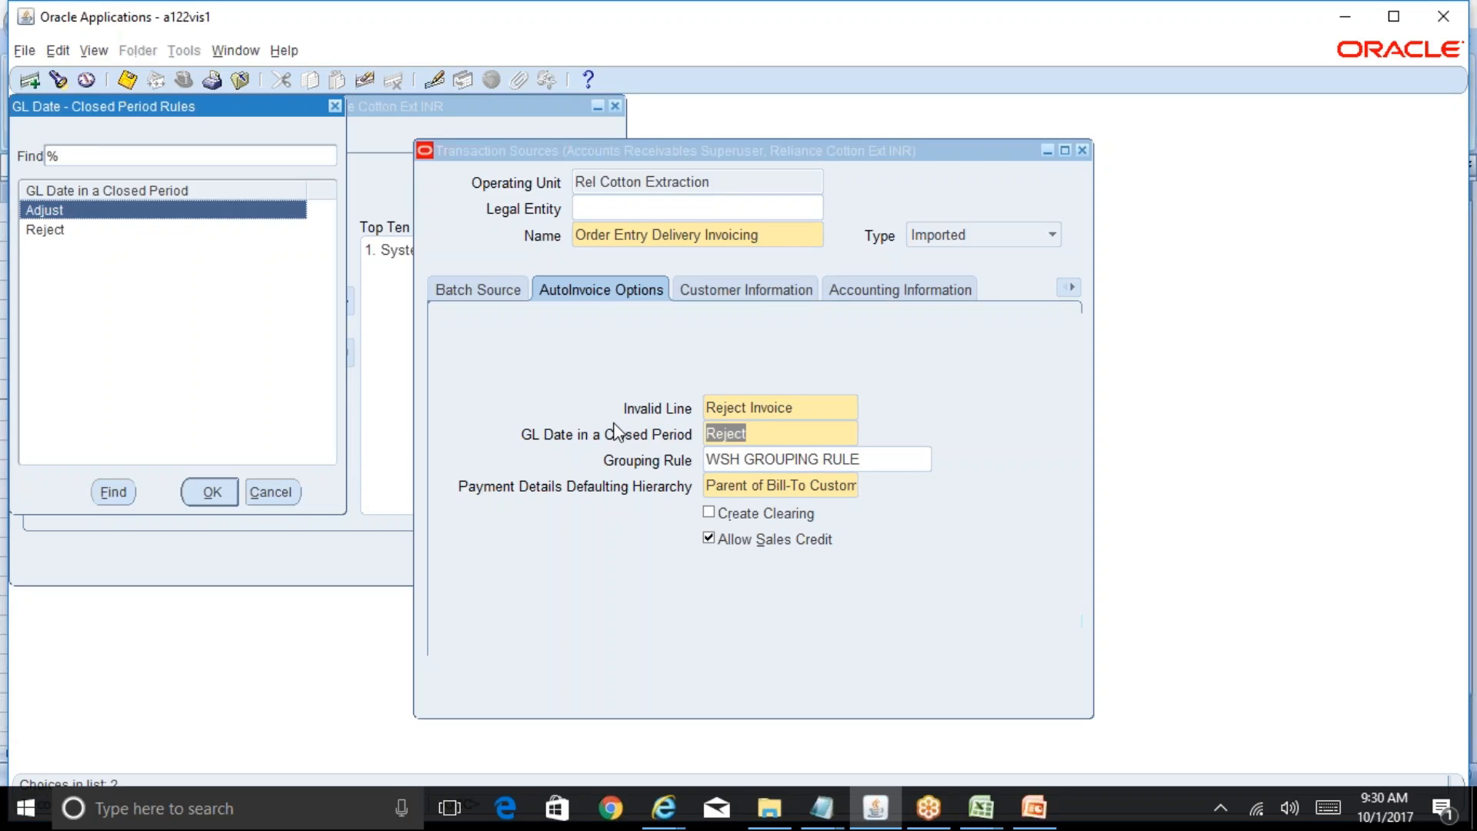
left_click(285, 492)
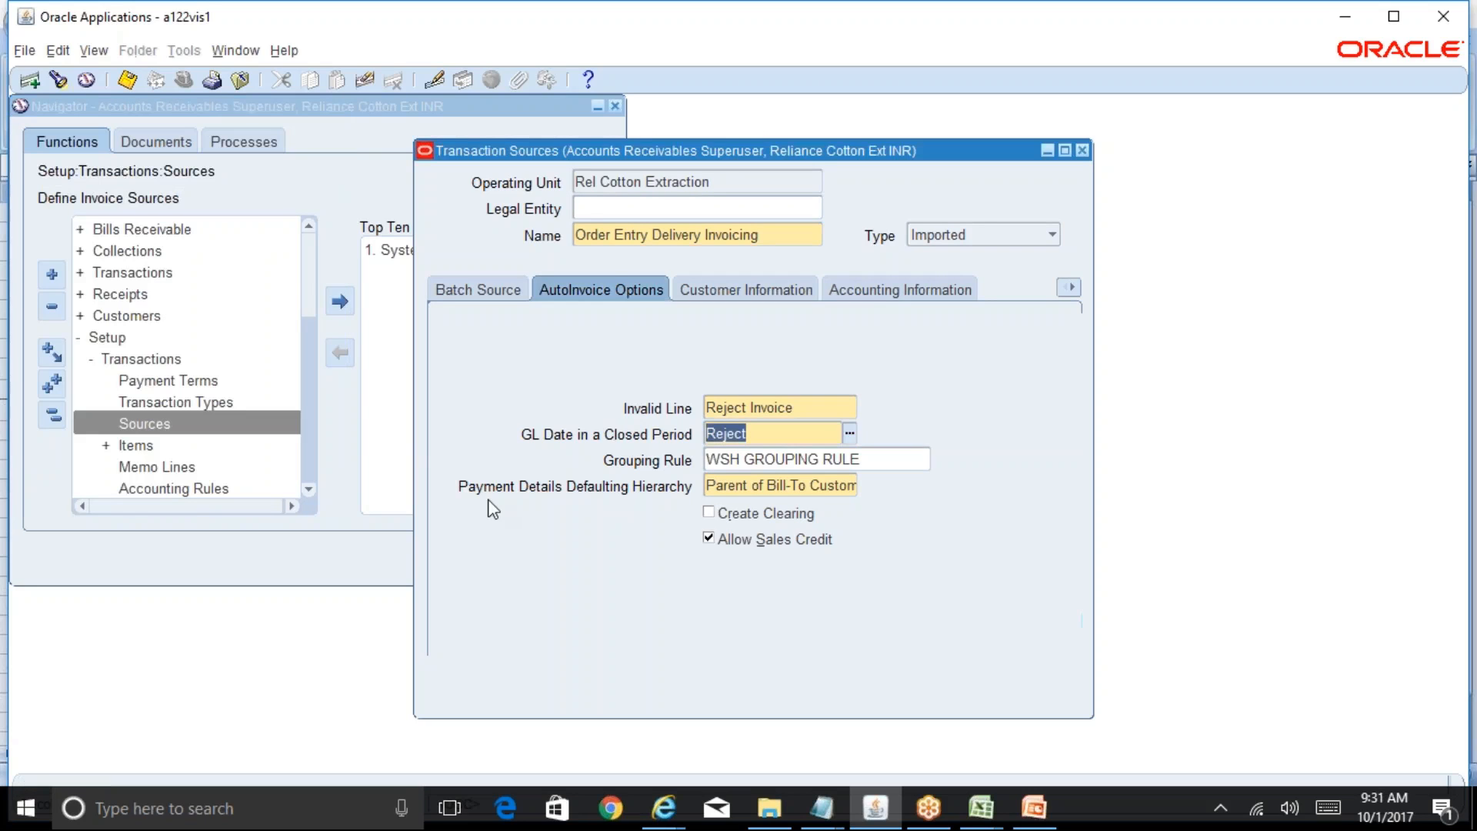
- Look through the available grouping rules for the source's Grouping Rule field without picking one
left_click(881, 458)
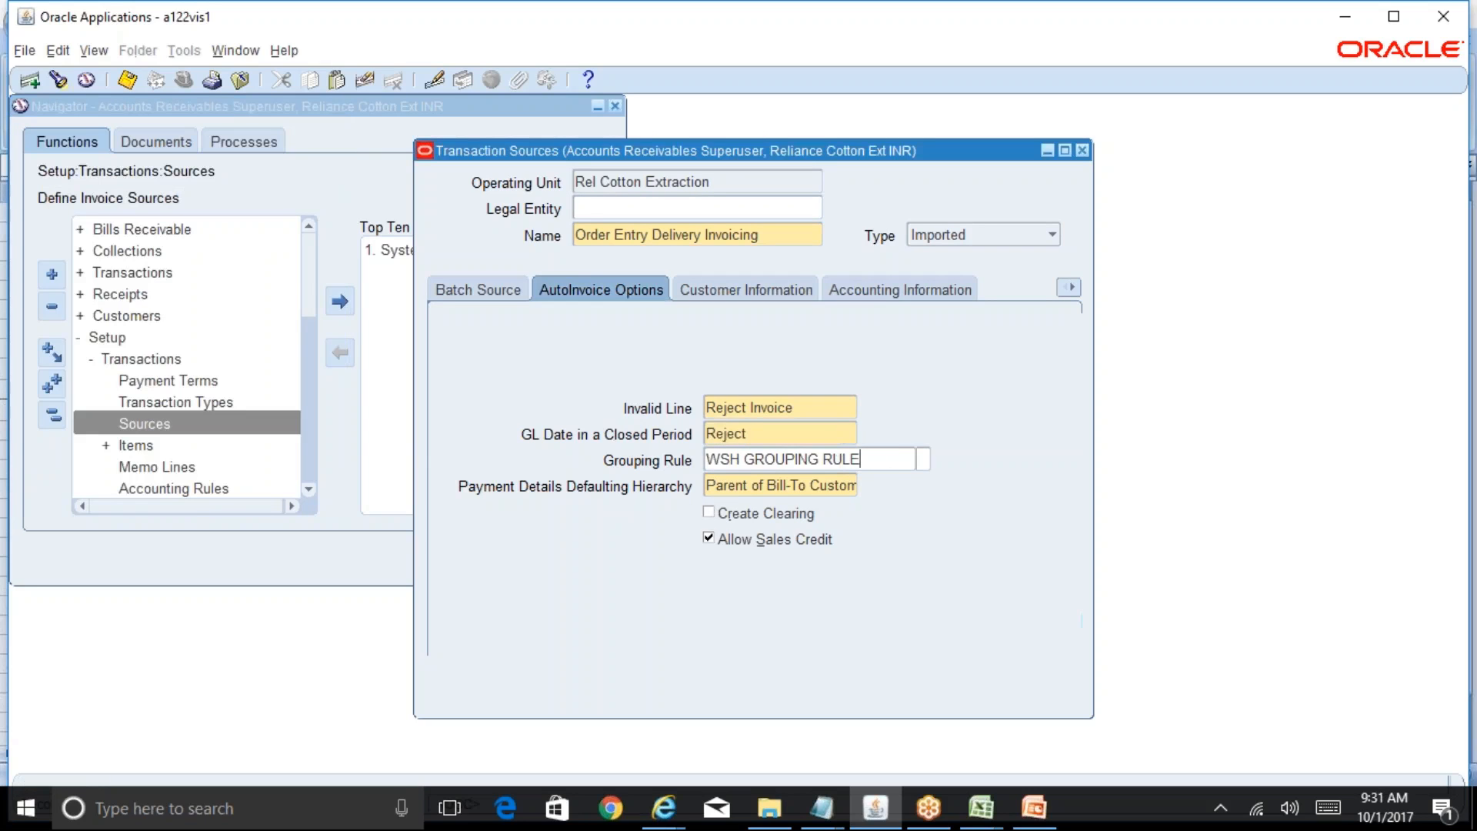
left_click(923, 460)
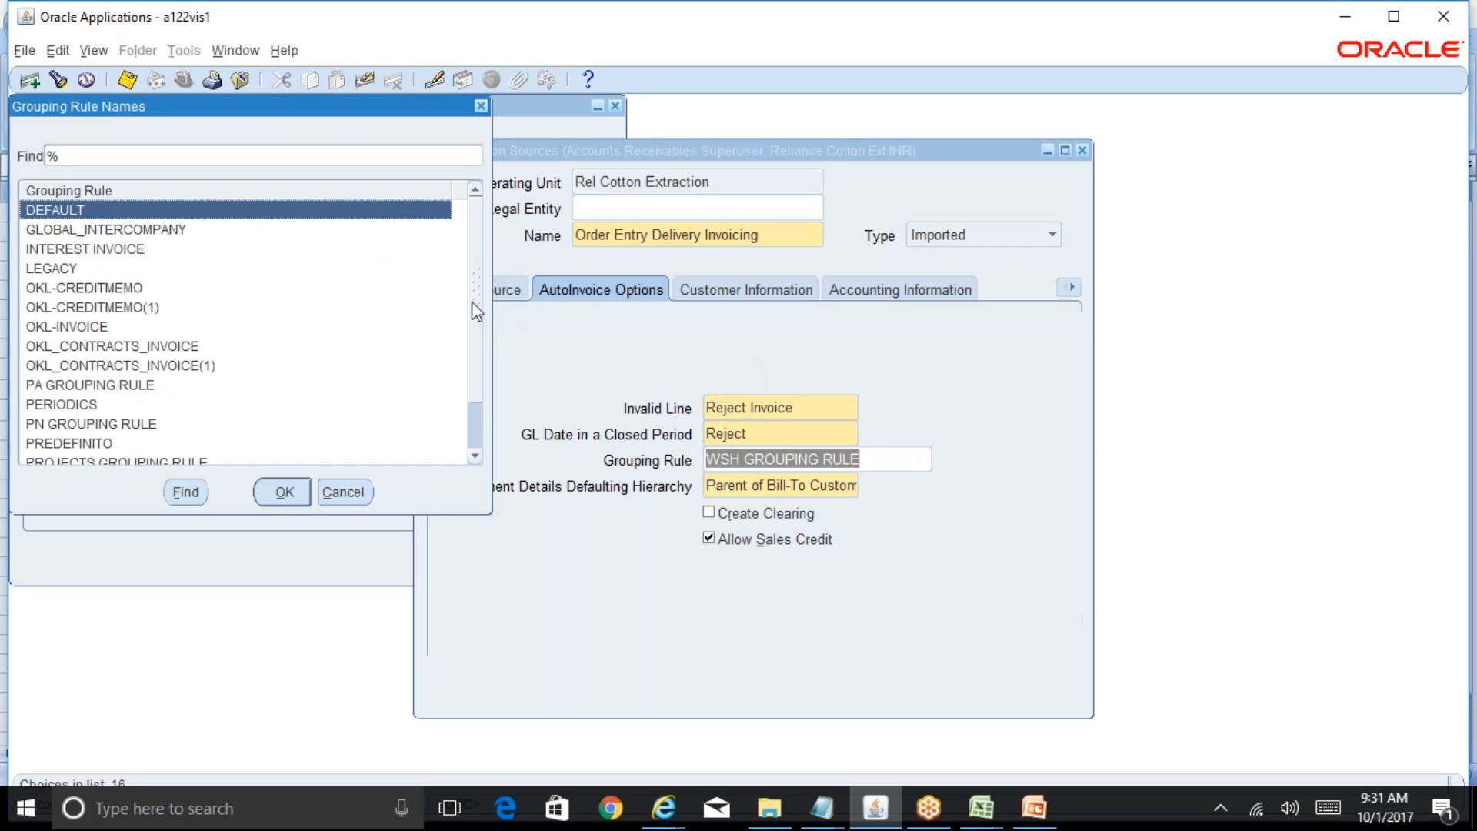
scroll(477, 312, "down", 2)
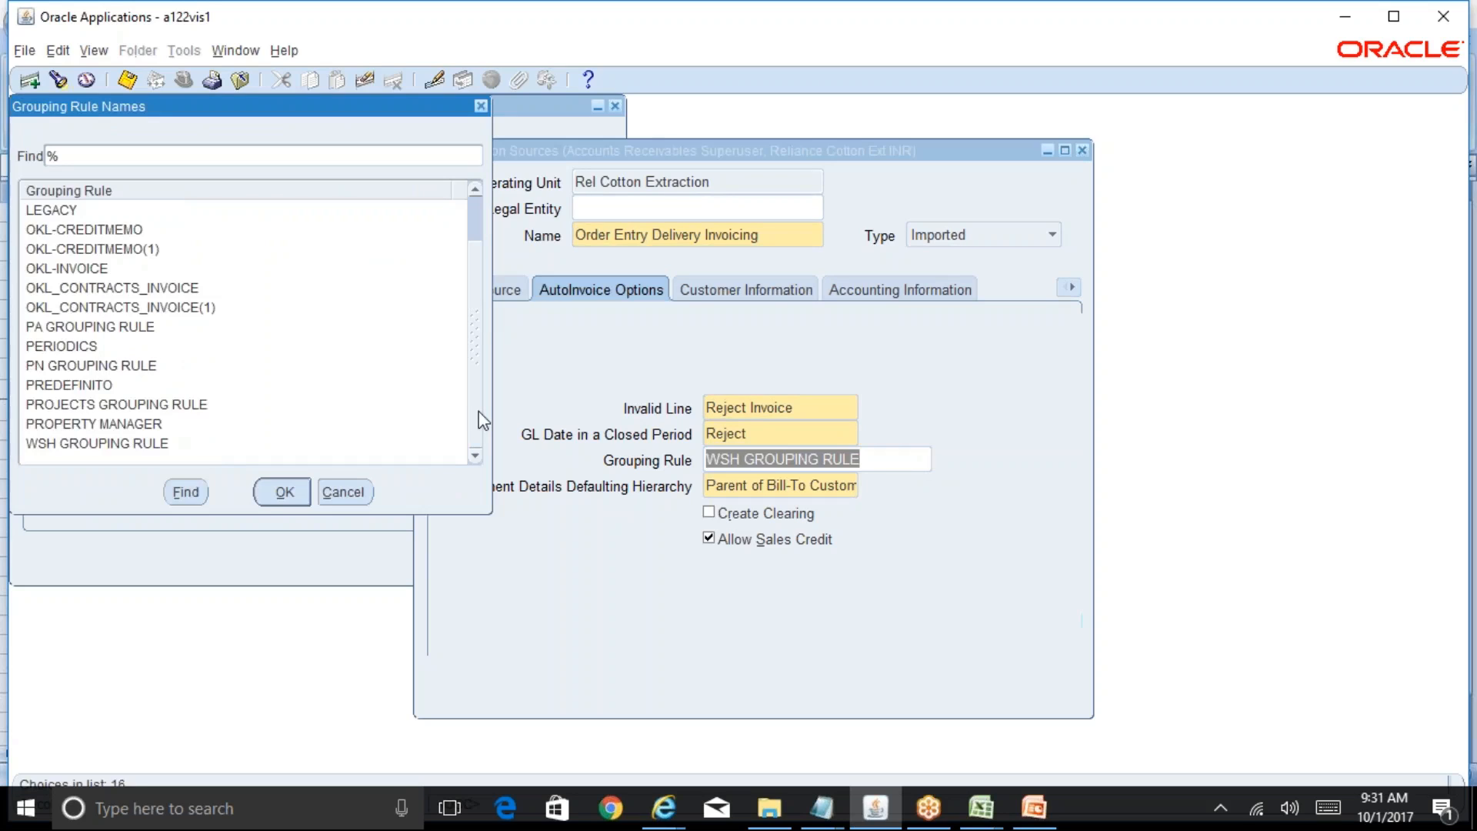
scroll(478, 254, "up", 2)
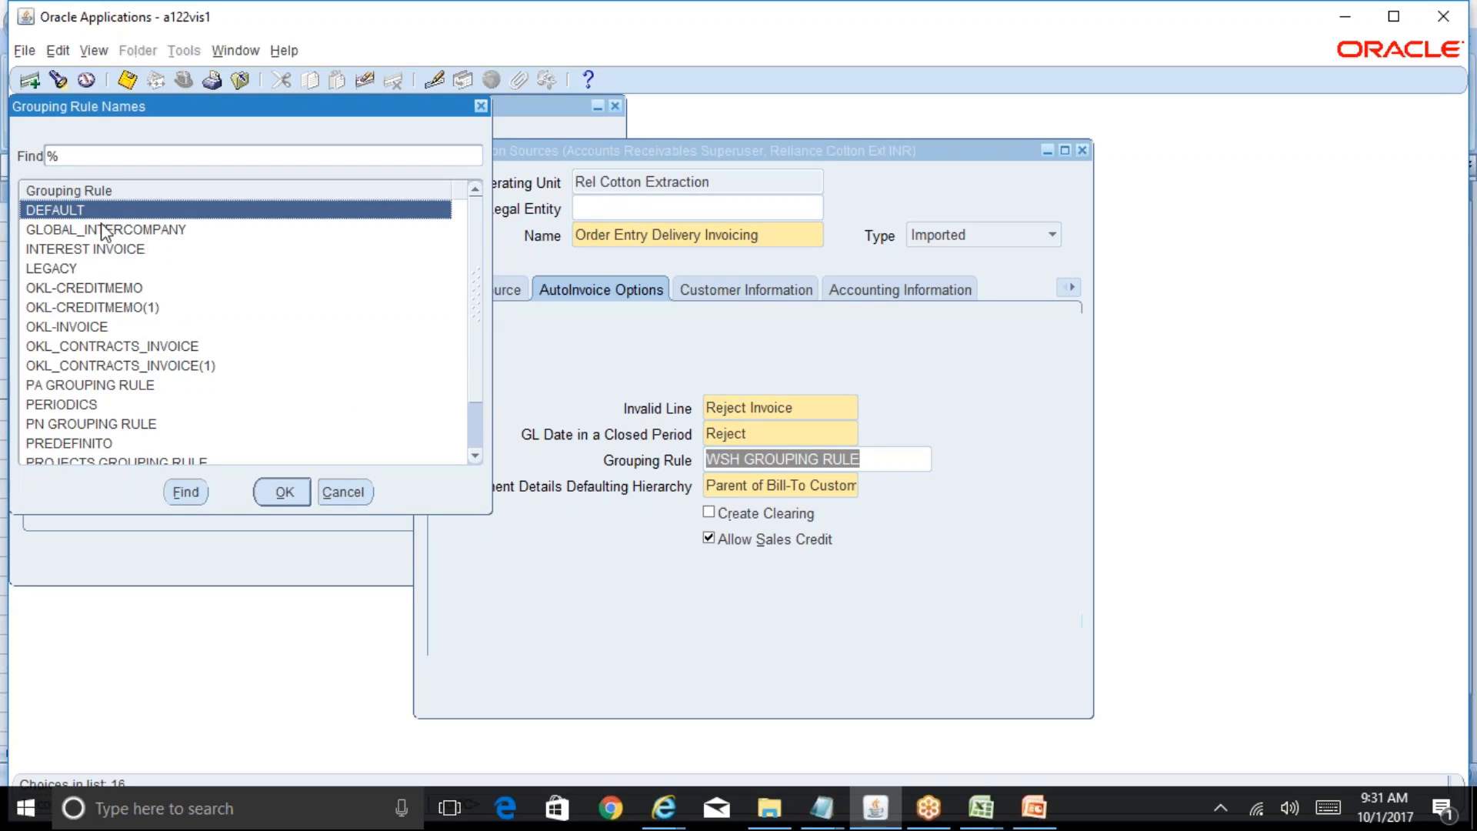
left_click(343, 491)
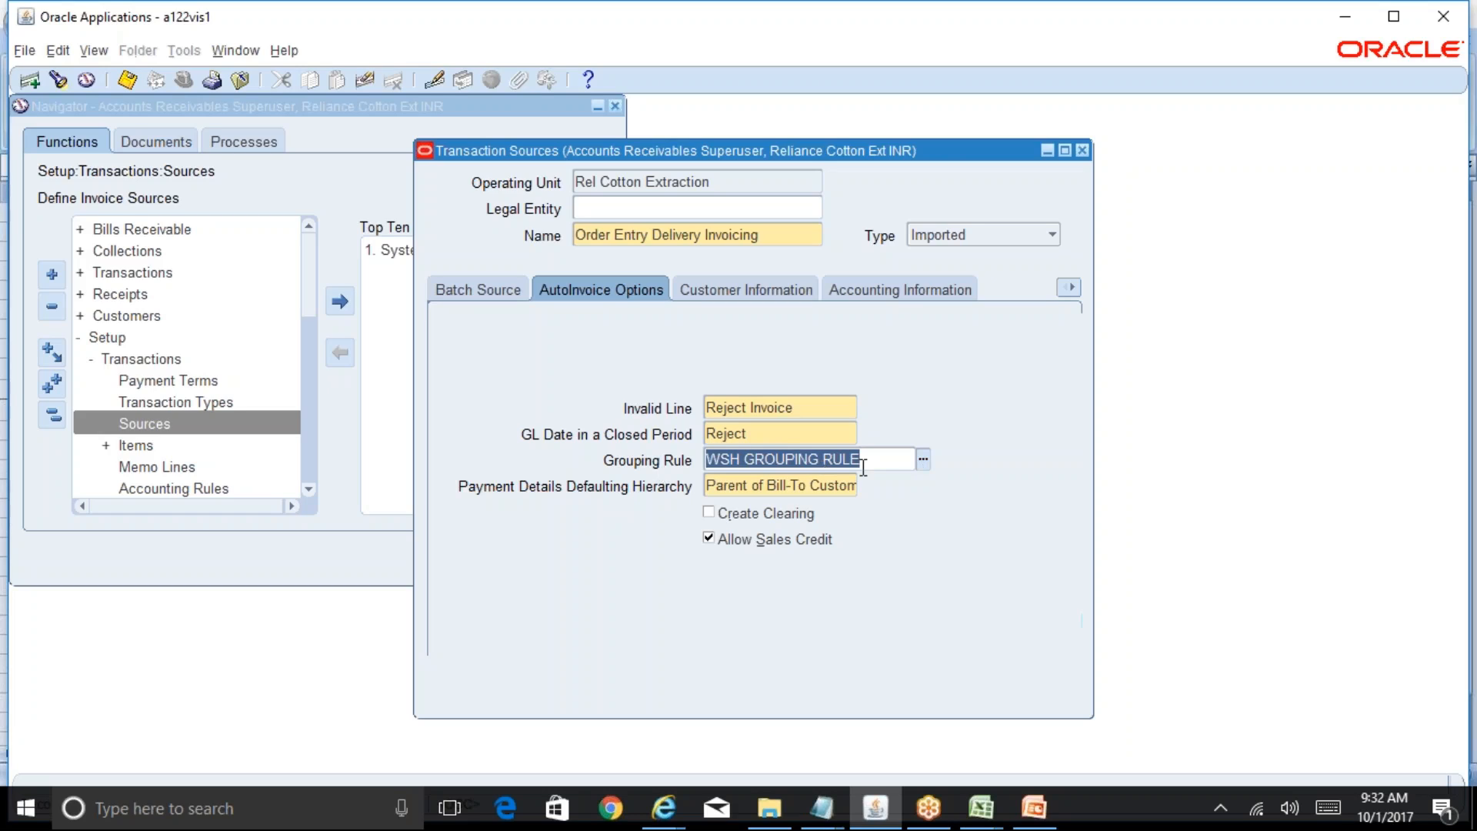
key("XF86AudioMute")
key("XF86AudioMute")
- Close the Transaction Sources form, search the form functions for %group% and open AutoInvoice Grouping Rules
left_click(1083, 151)
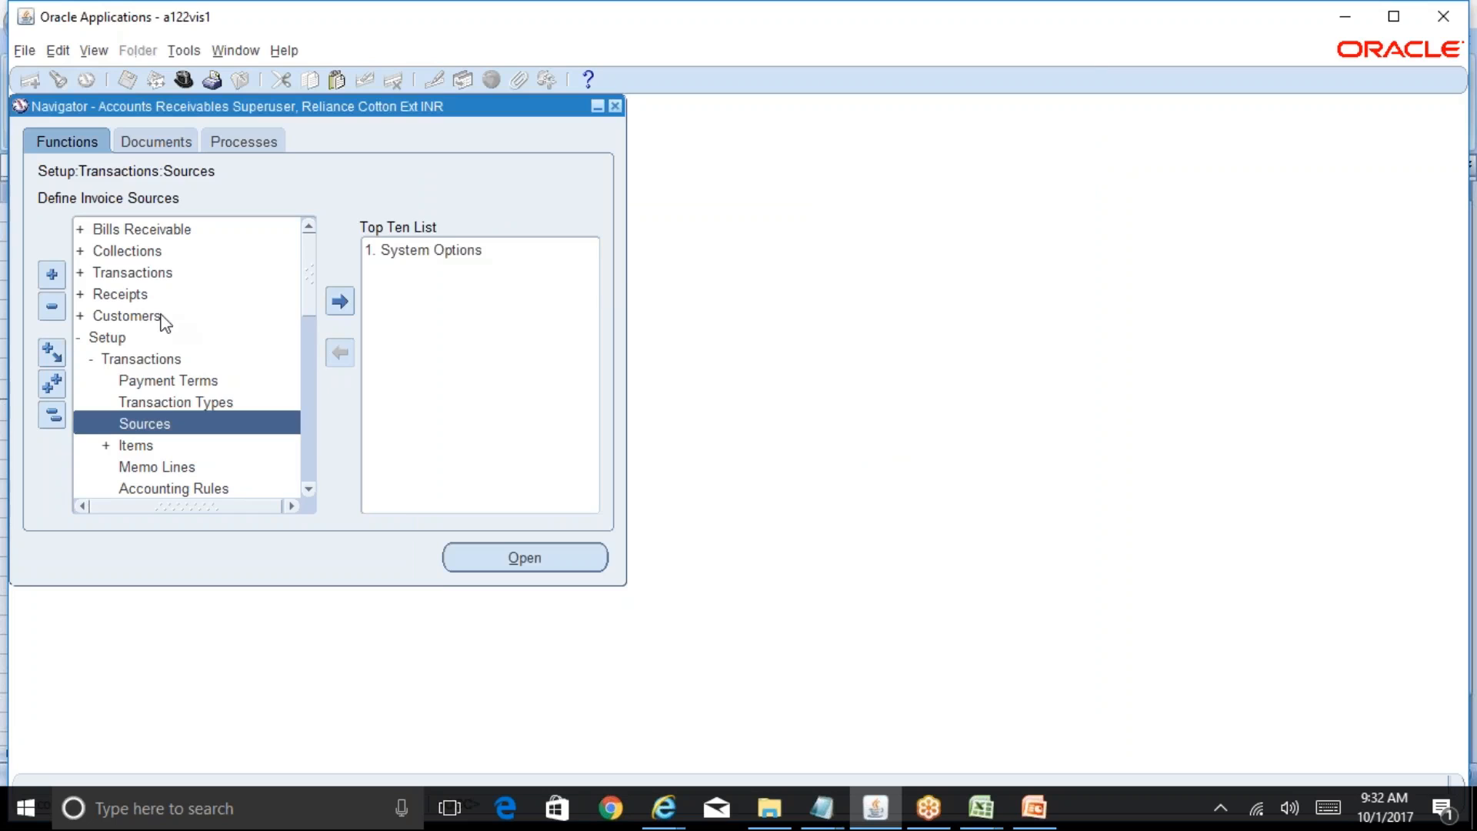
left_click_drag(316, 283, 311, 334)
key("ctrl+l")
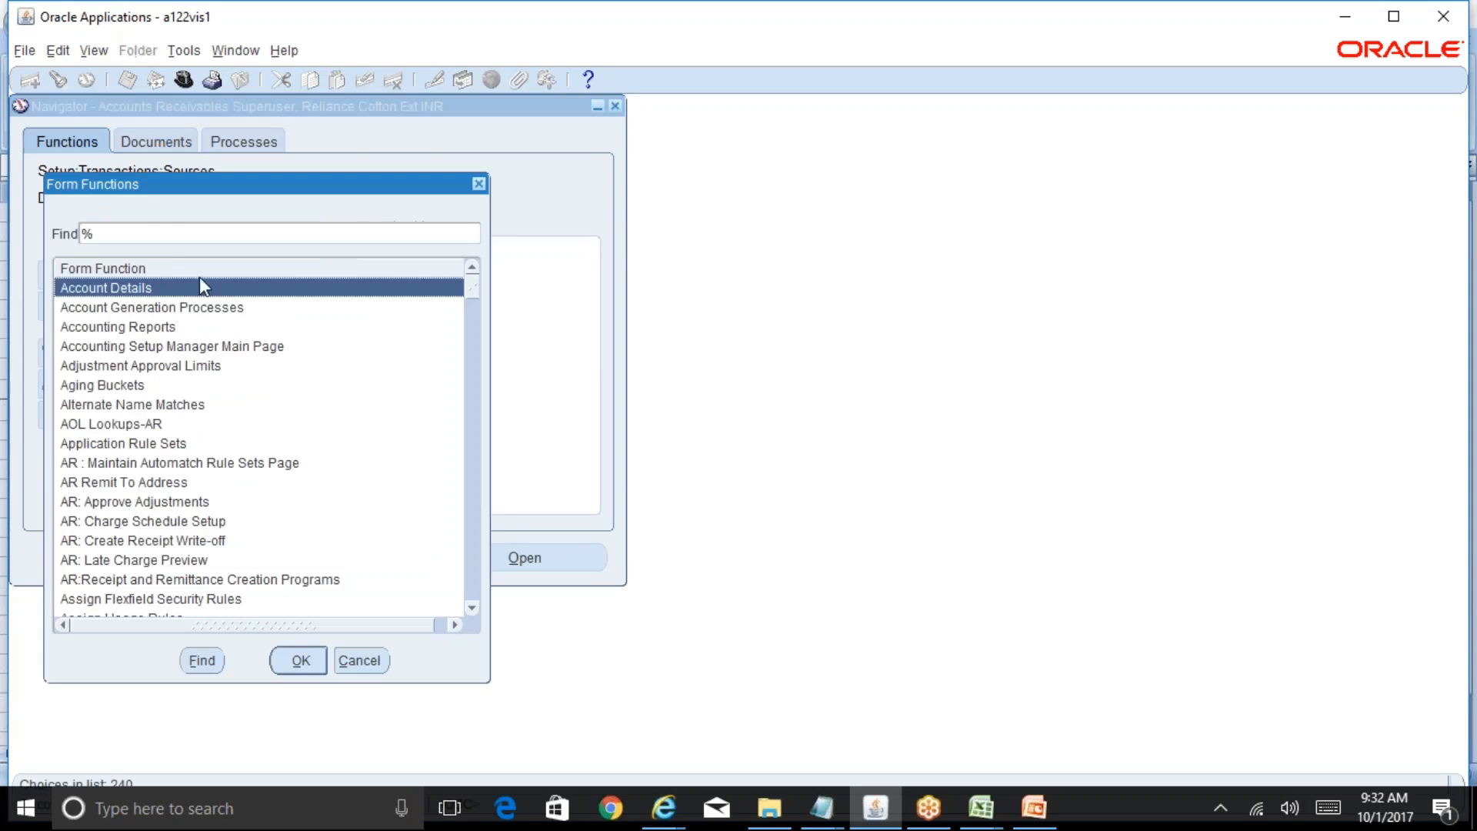
type("group%")
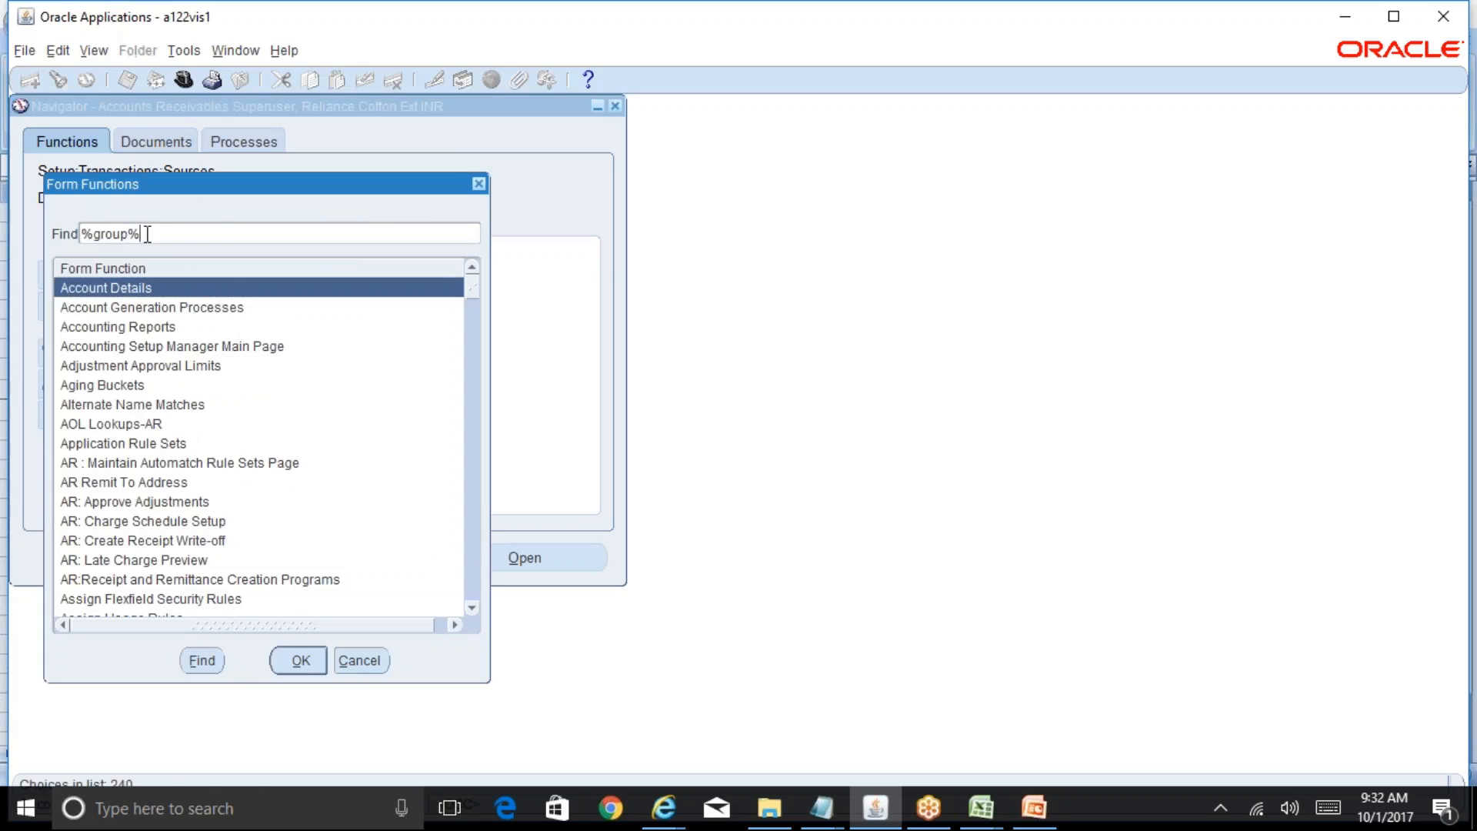
key("Return")
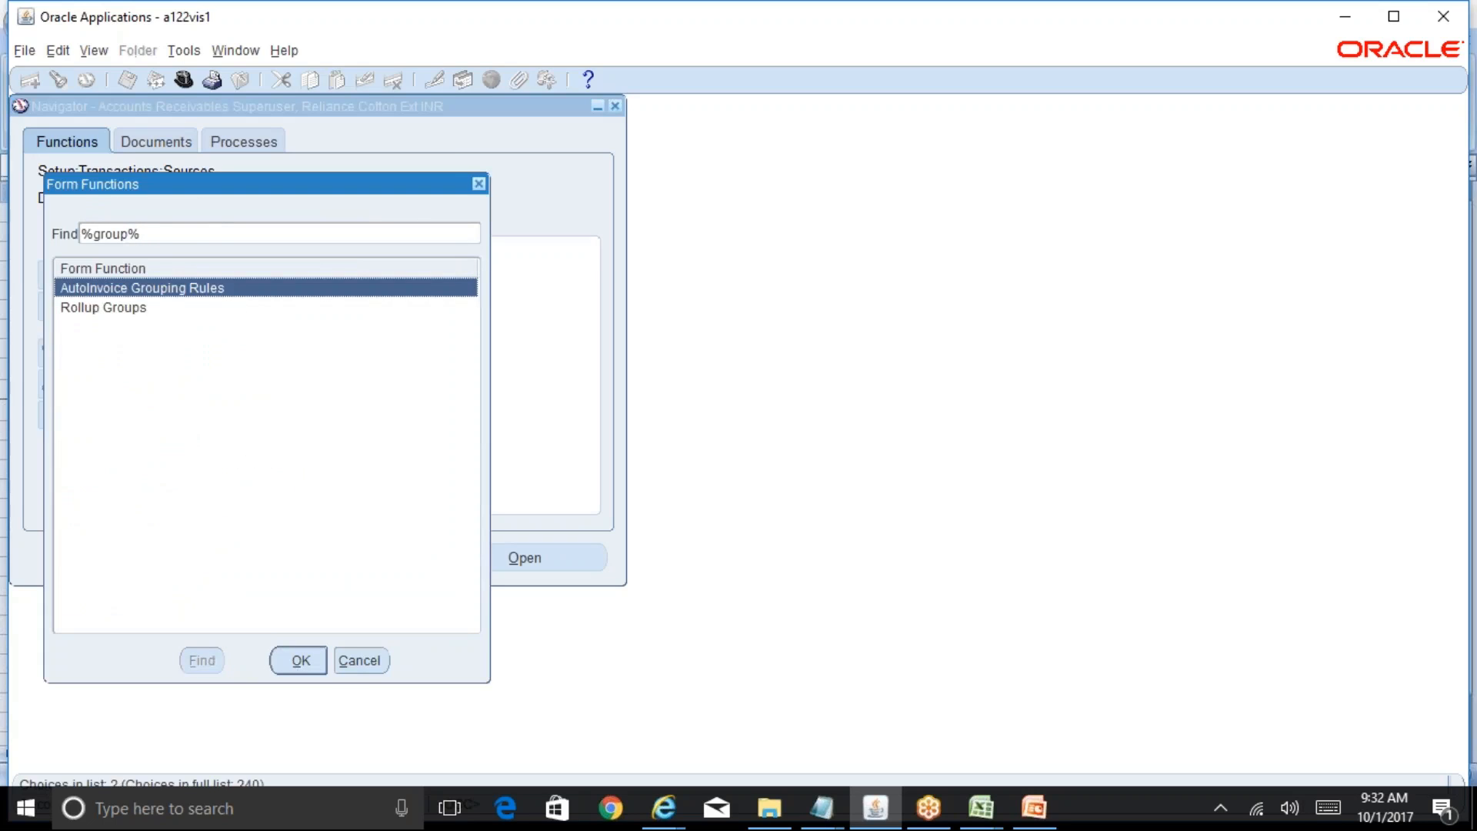
key("Return")
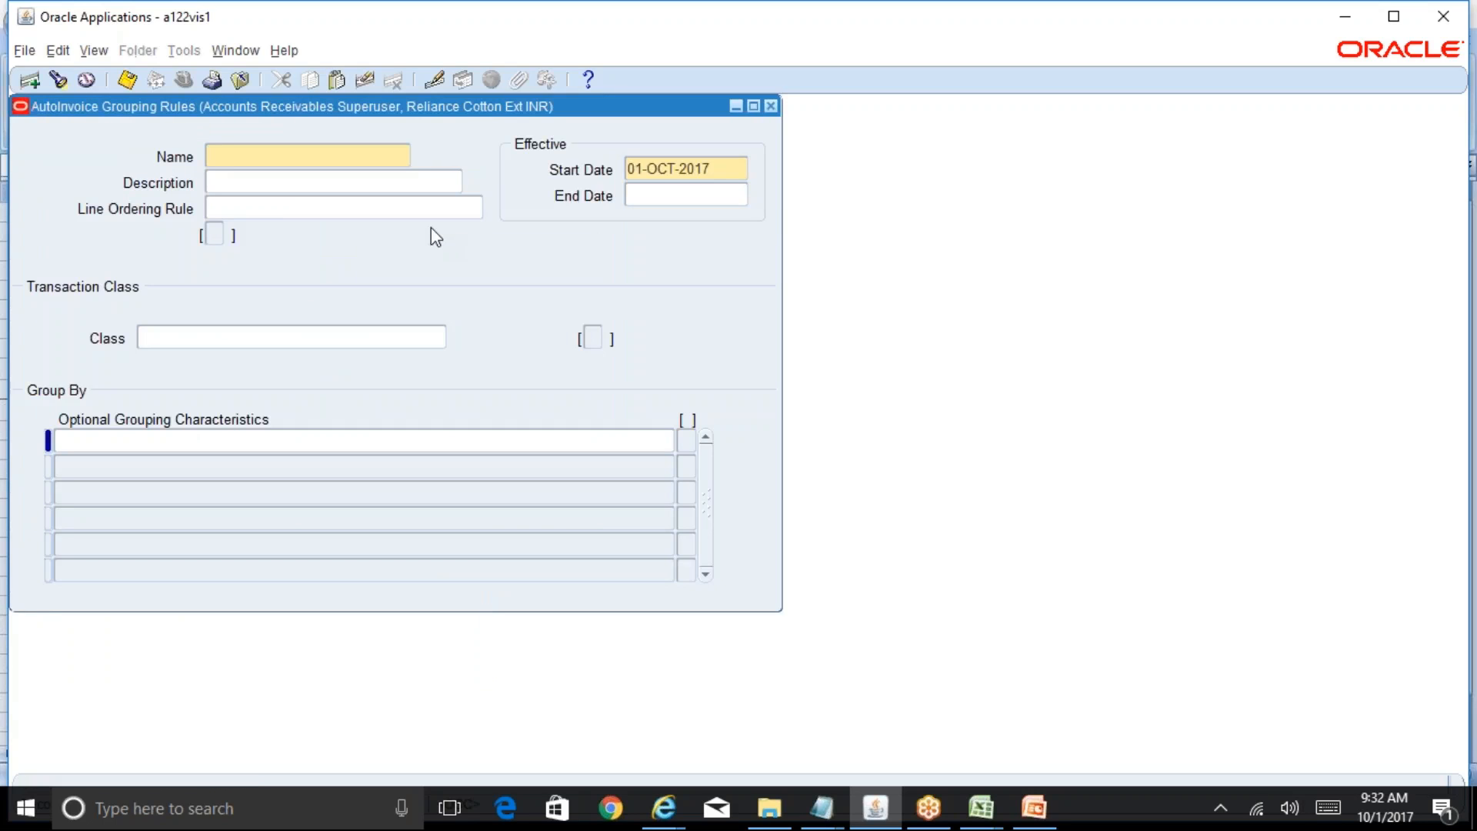
- Query the AutoInvoice grouping rules for the name WSH GROUPING RULE
key("F11")
type("WSH GROUPING RULE")
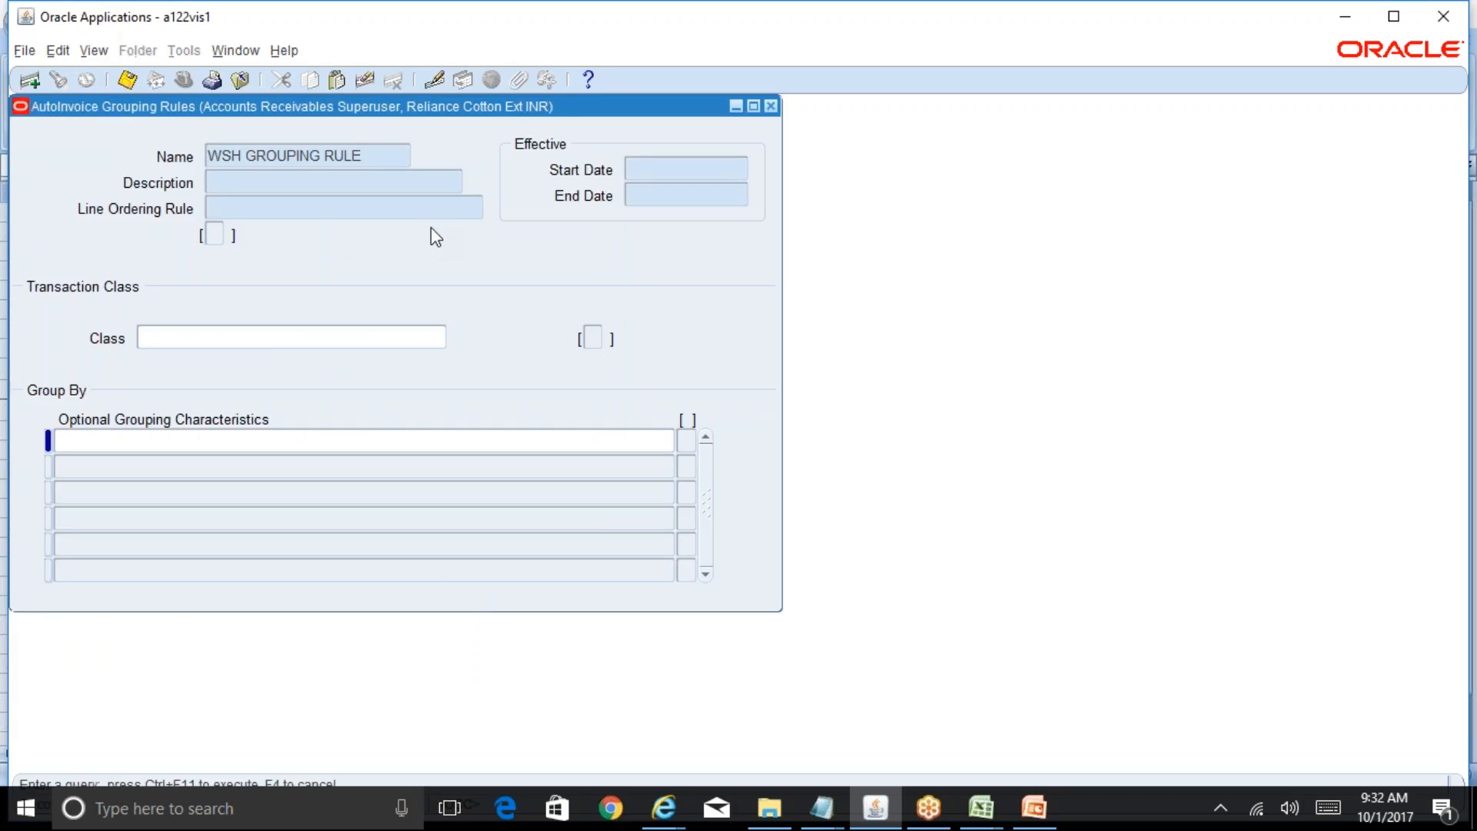
key("ctrl+F11")
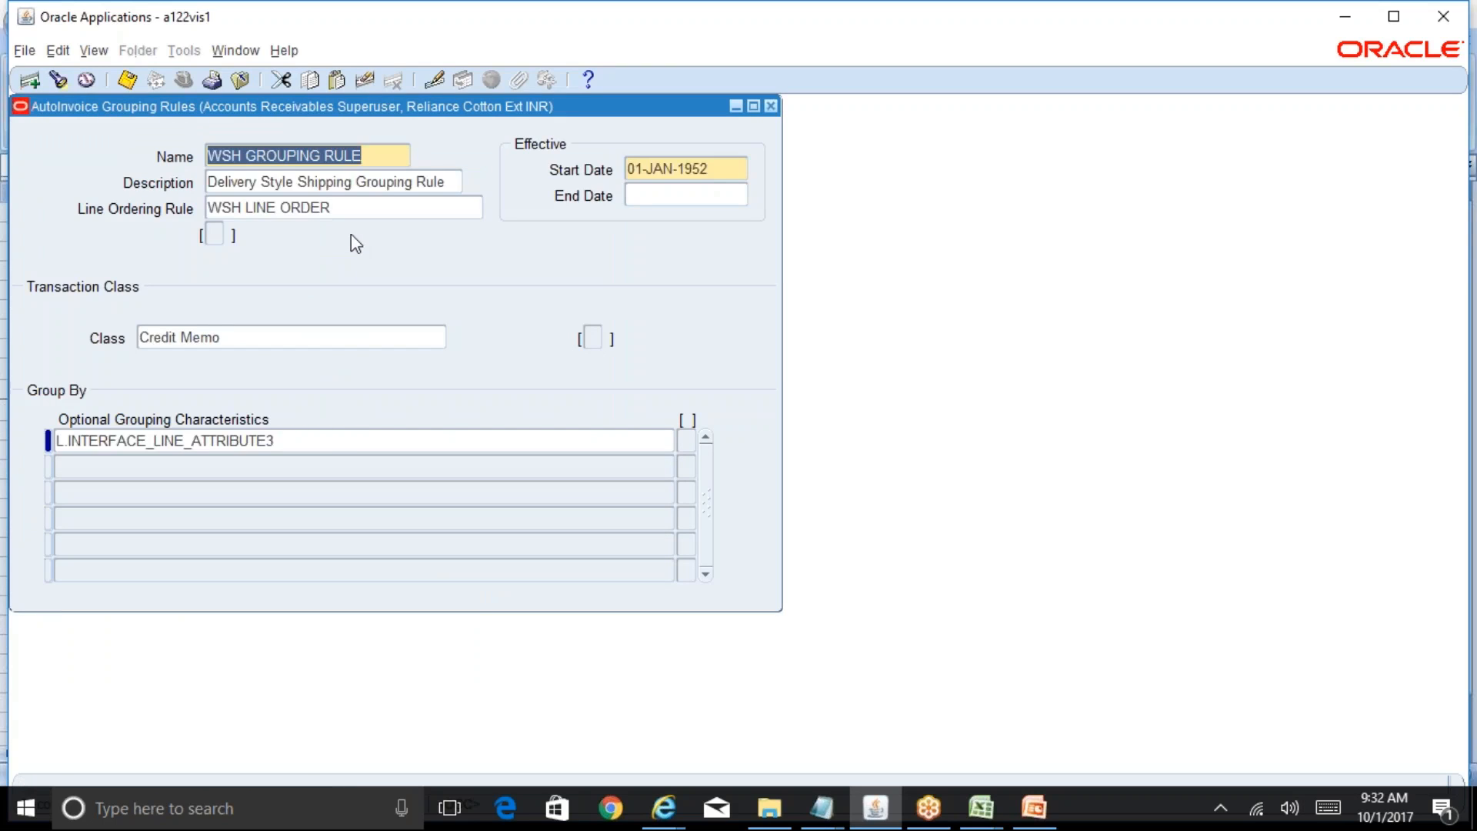
- Browse the transaction classes of the grouping rule, stopping at Invoice
left_click(261, 339)
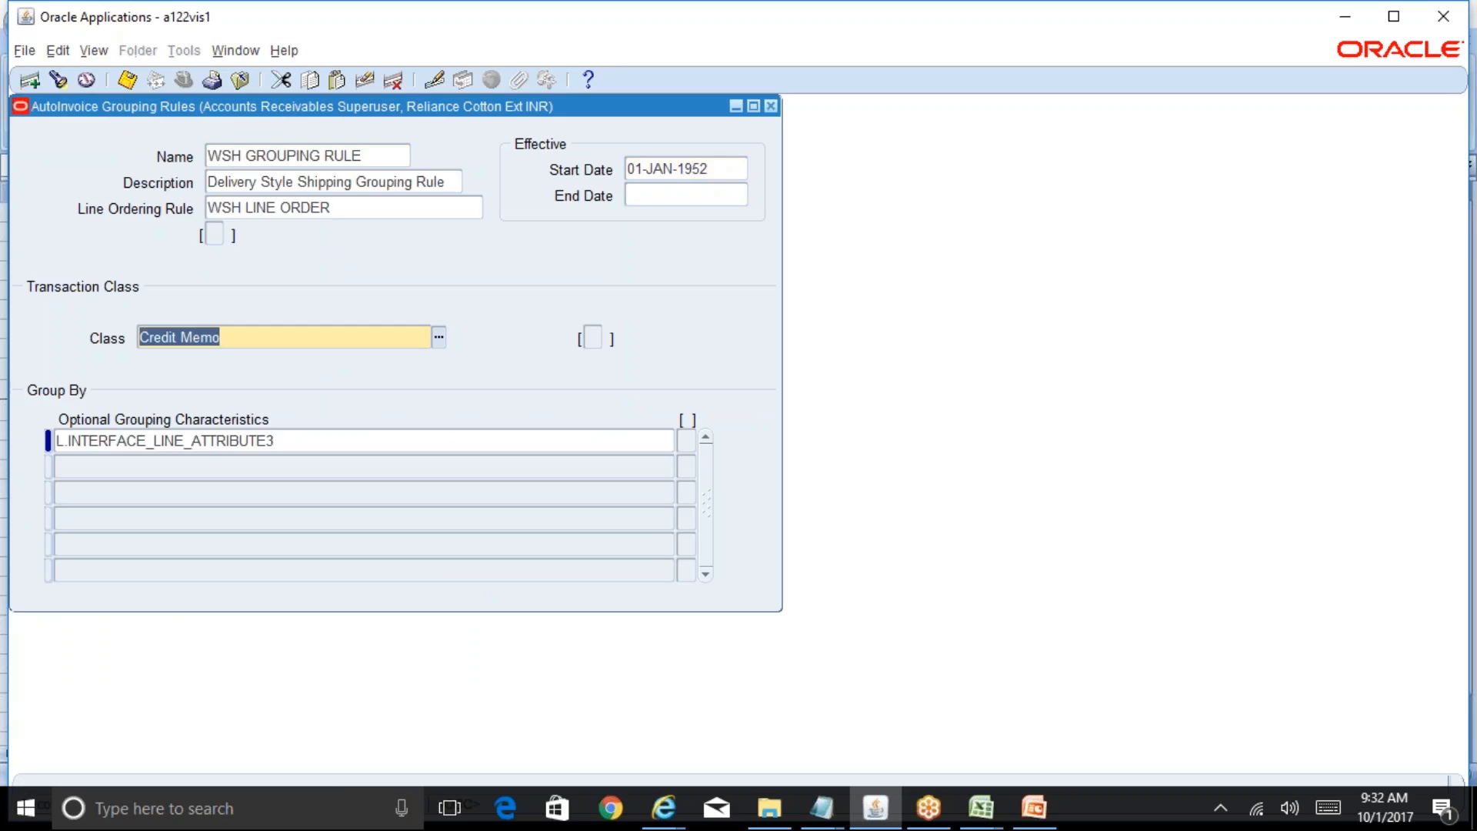
key("Down")
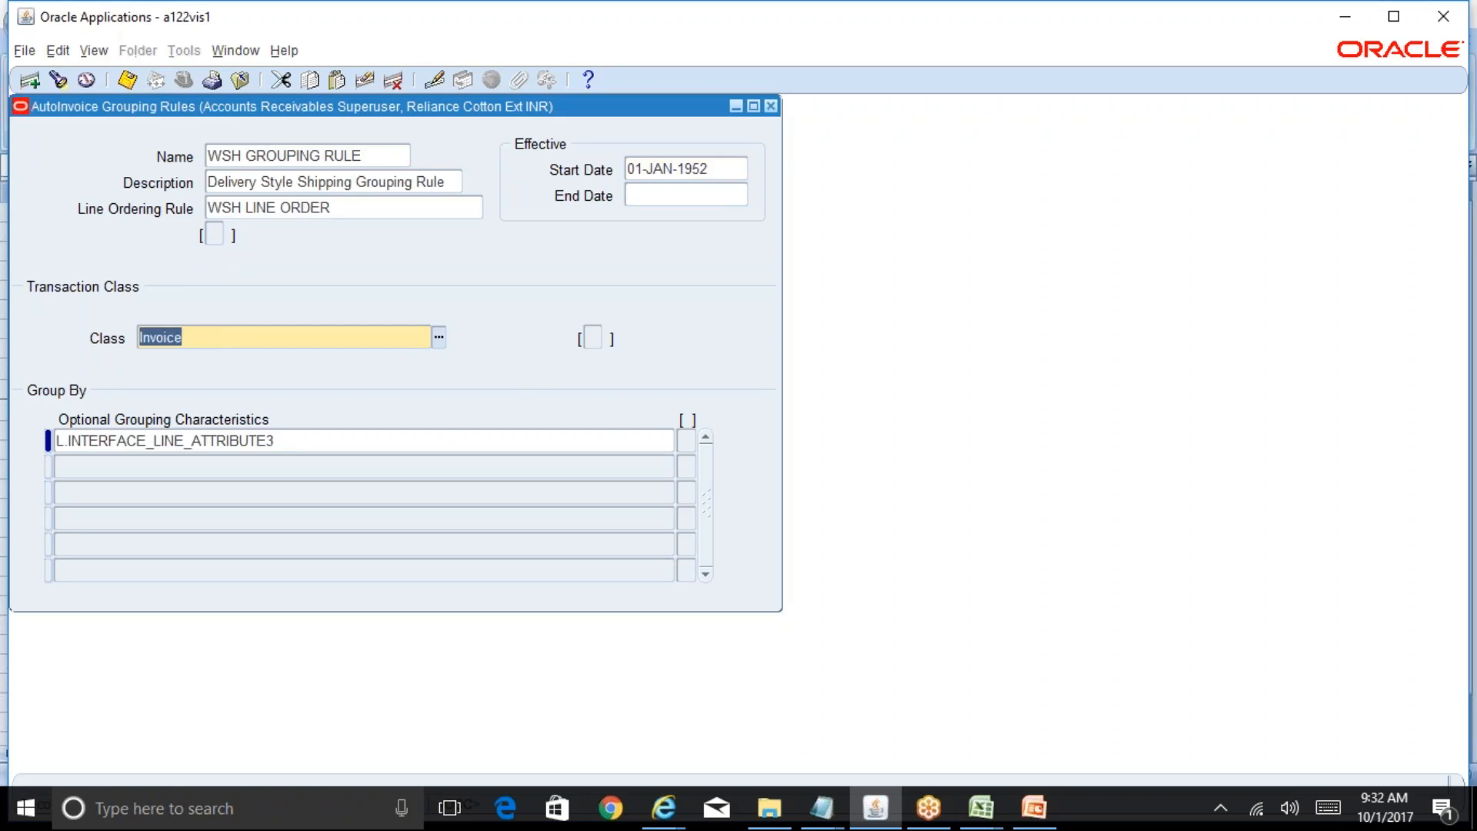
key("Down")
key("Up")
key("Up")
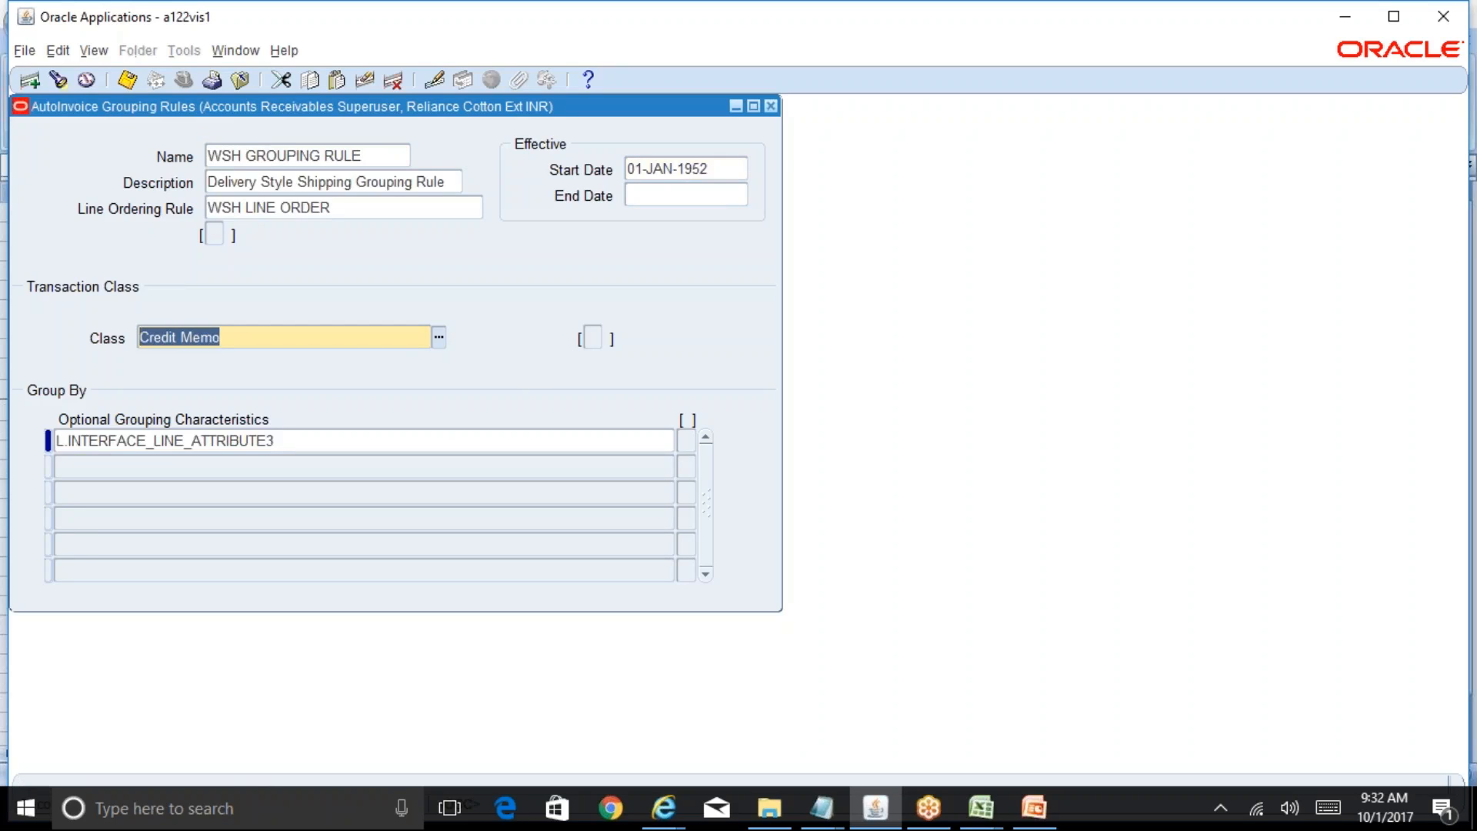
key("Down")
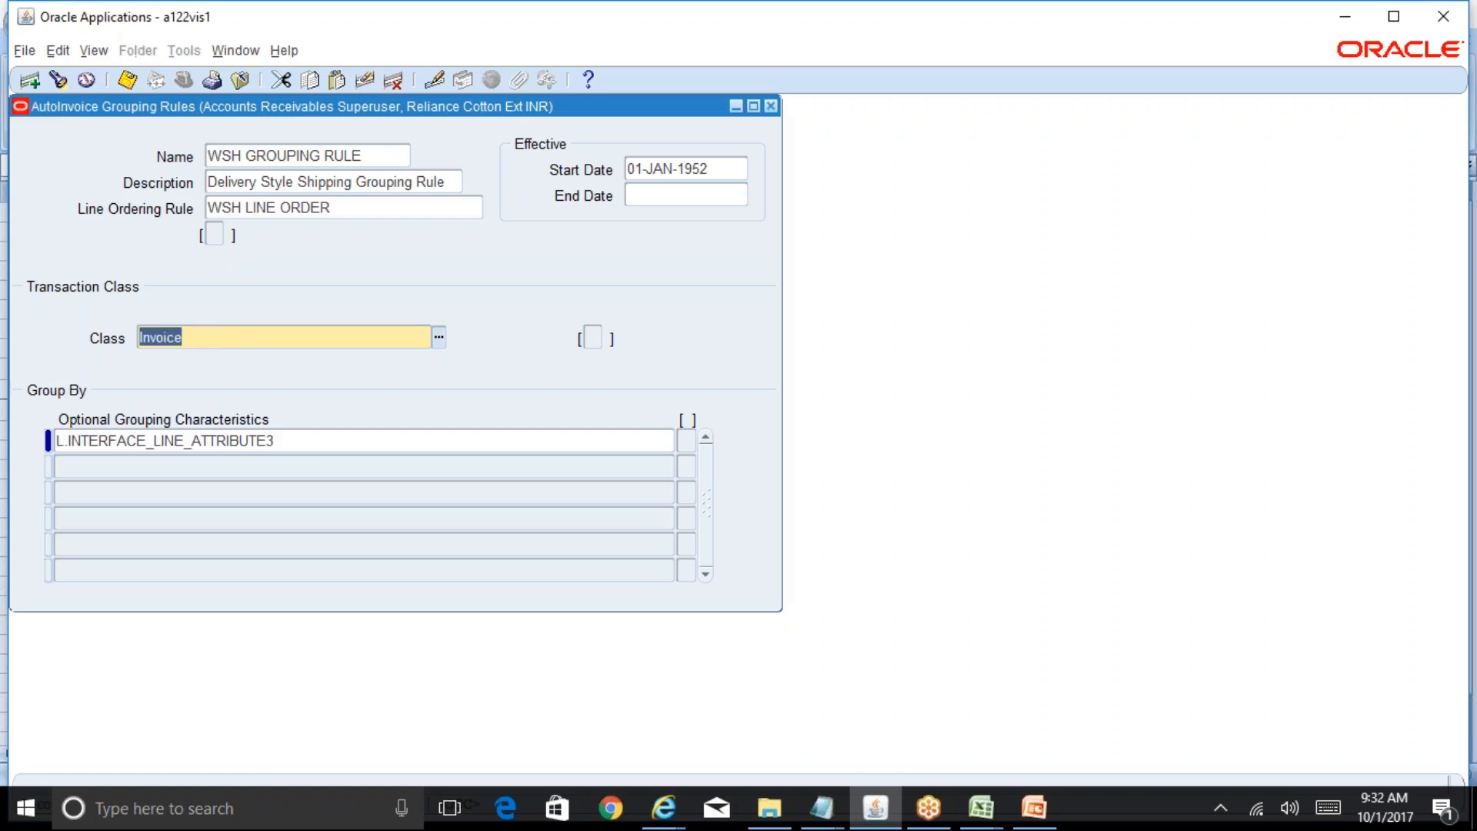
- Check which optional grouping characteristics are available for the Invoice class, leaving the list without picking one
left_click(344, 441)
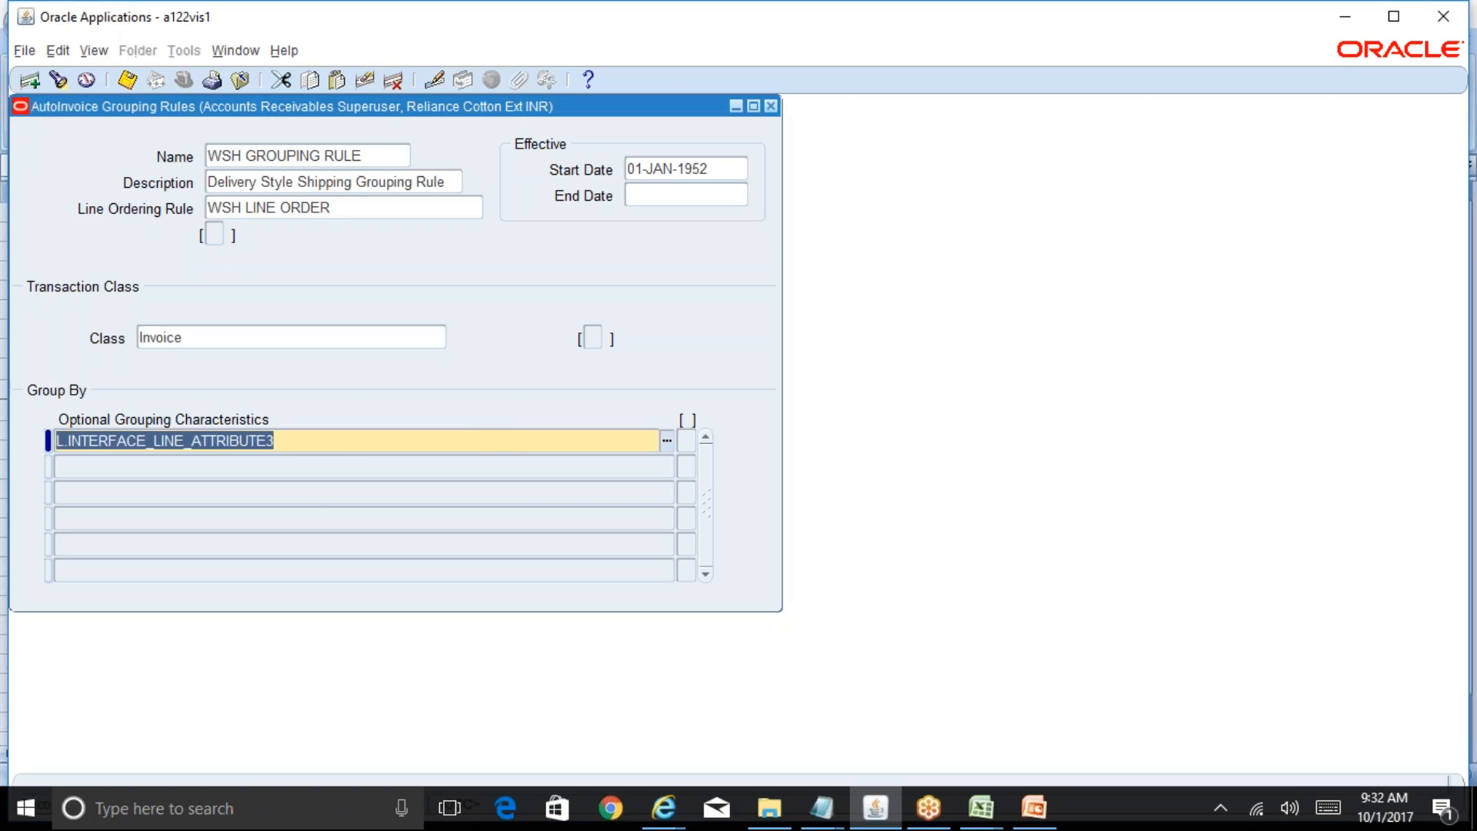
left_click(667, 441)
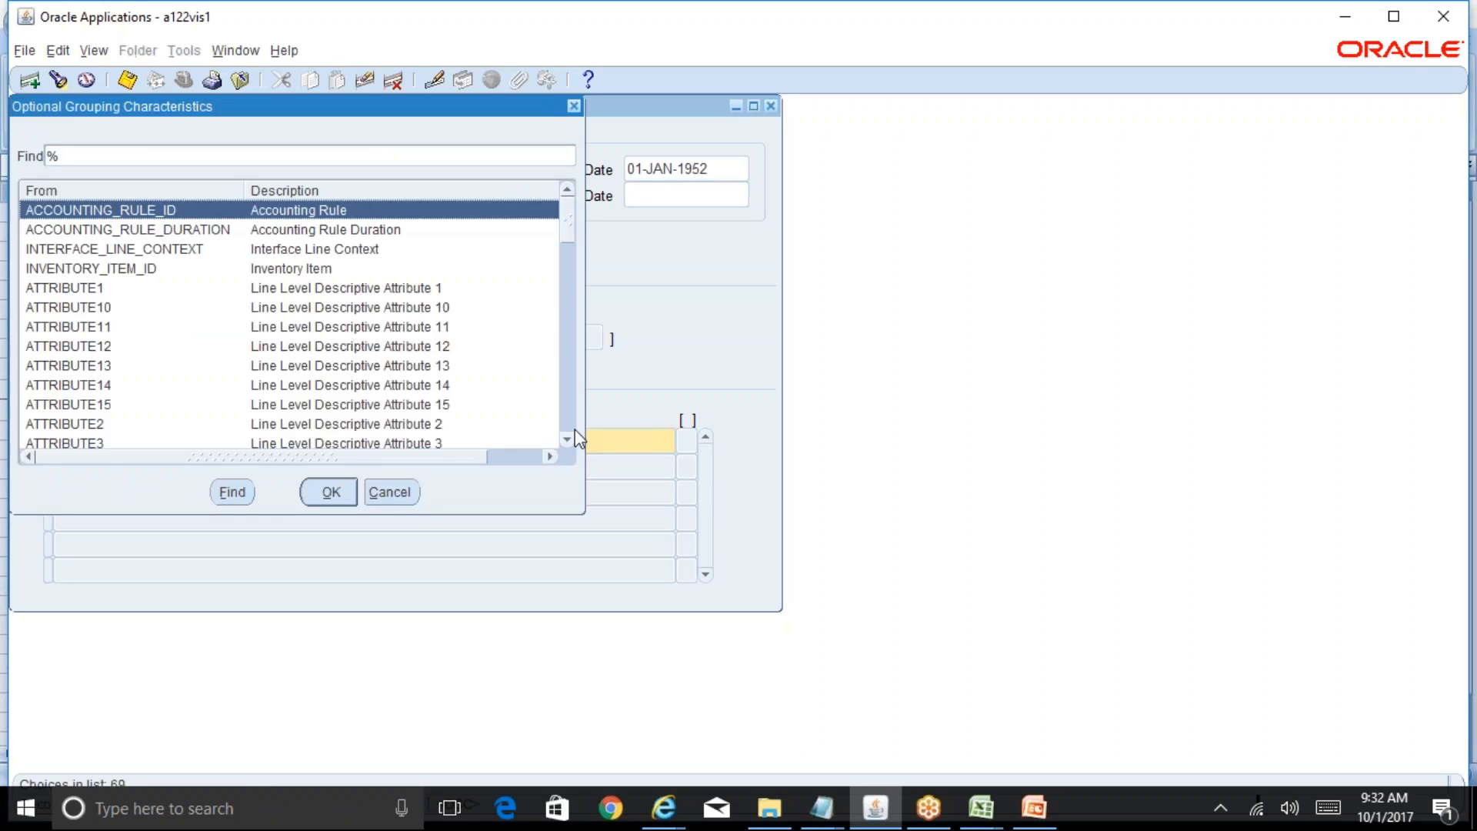
left_click(390, 491)
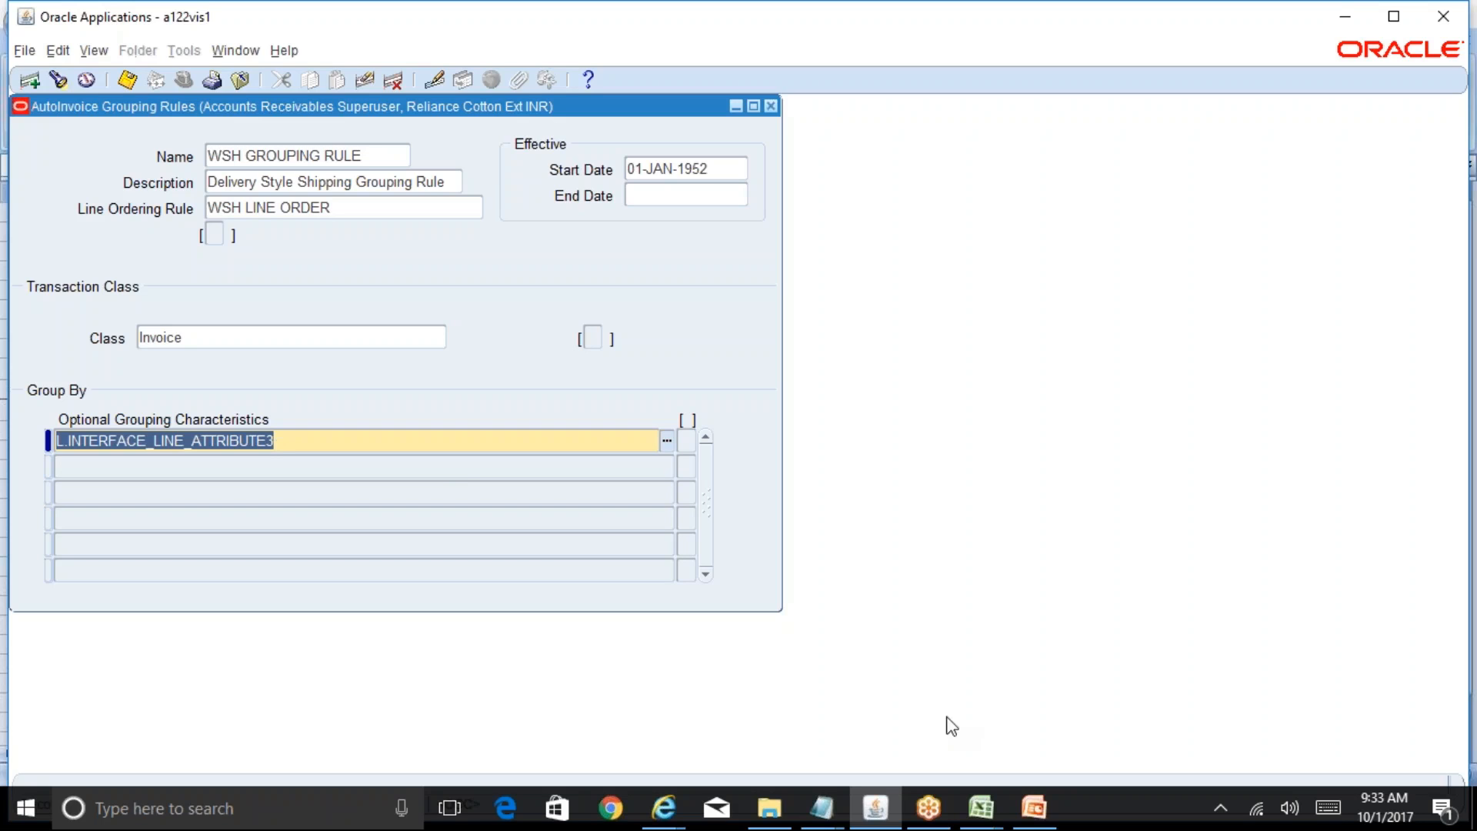
- Switch to the R12 Table of Contents workbook in Excel and open the Running Notes_AR sheet
left_click(981, 808)
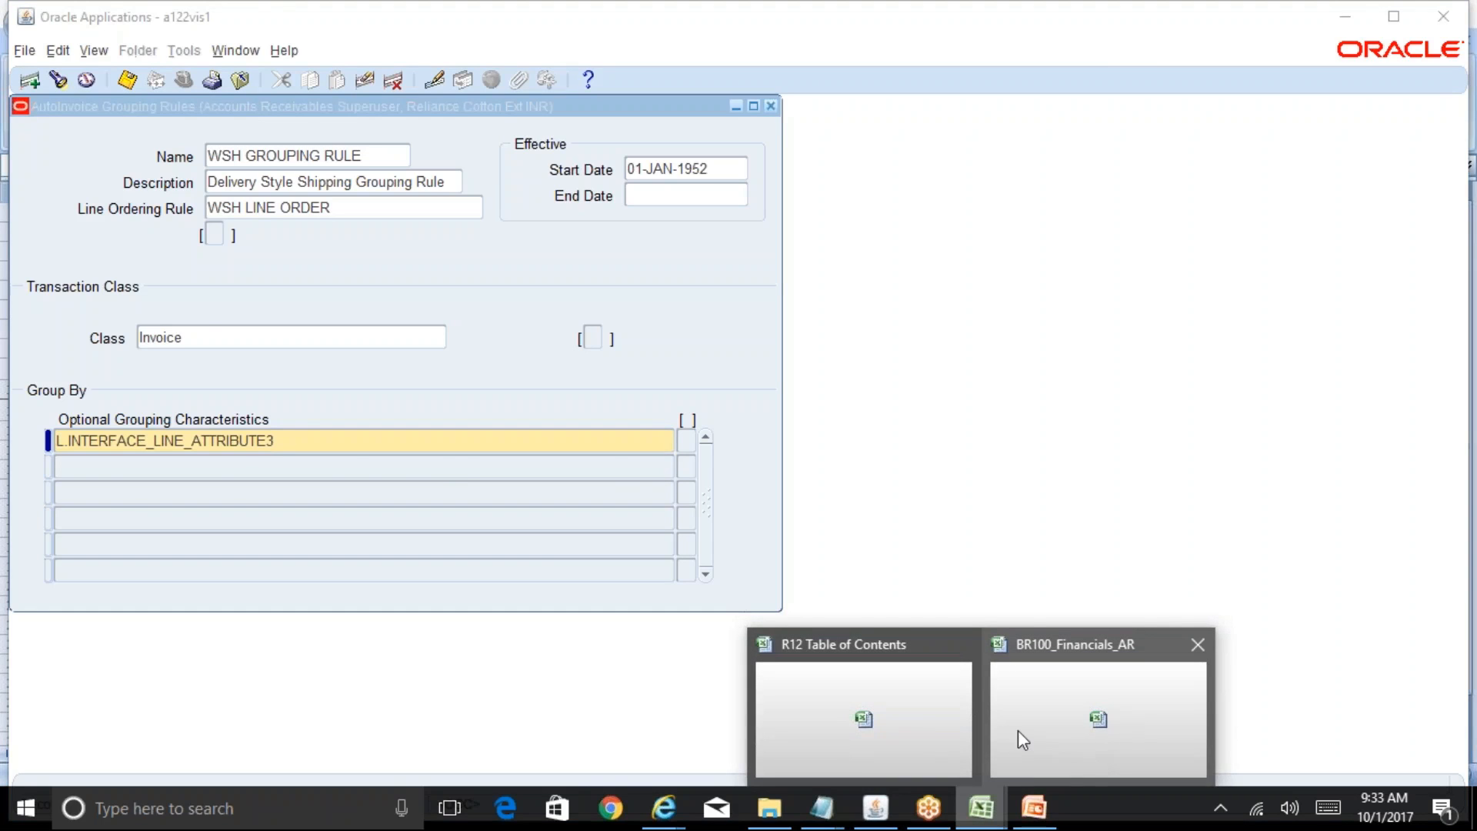
left_click(910, 717)
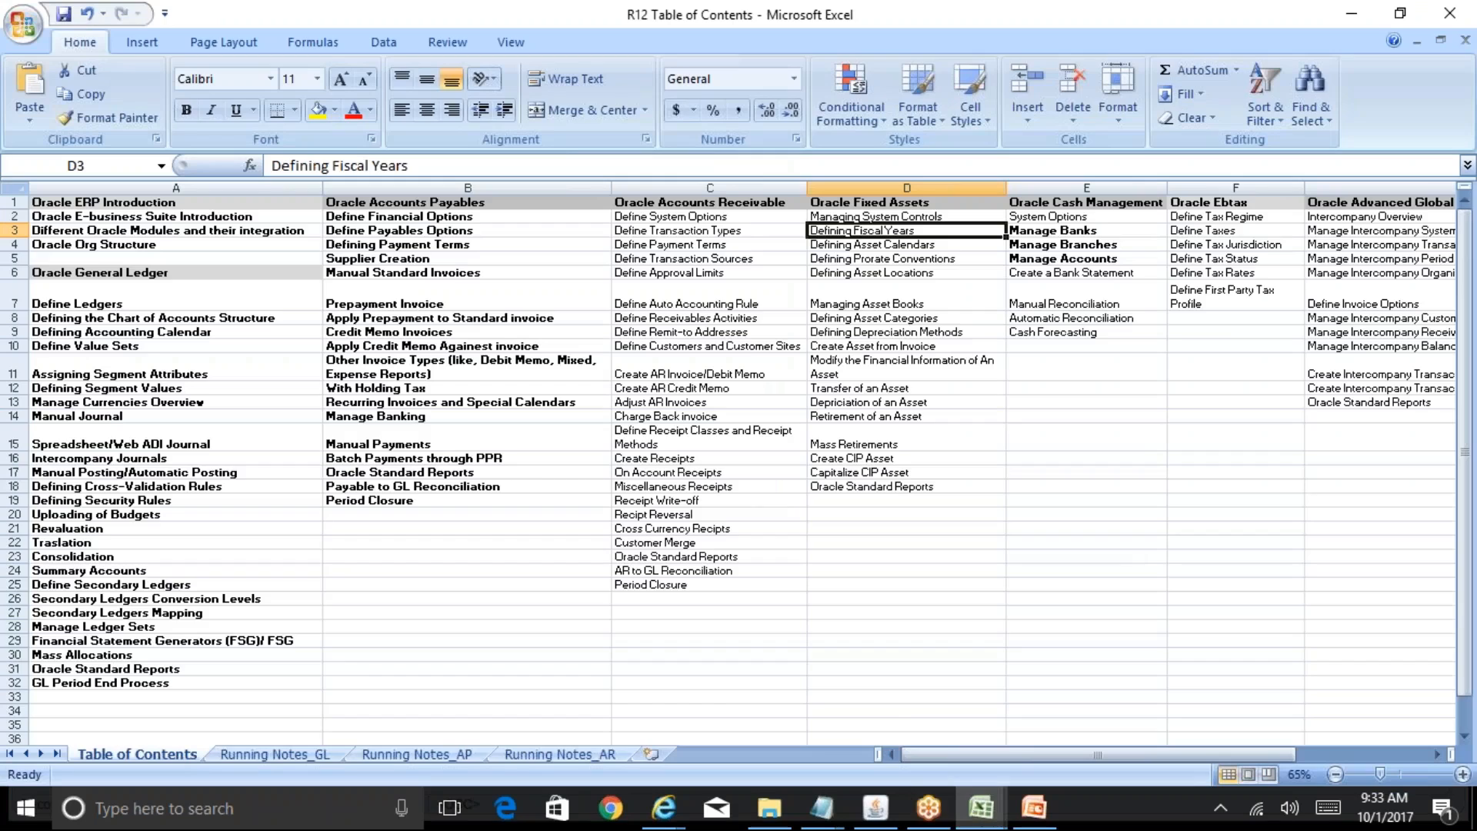
left_click(560, 754)
- Enter Line 1 in cell F16 and the numbers 2 through 10 in the cells below it, down to F25
left_click(427, 532)
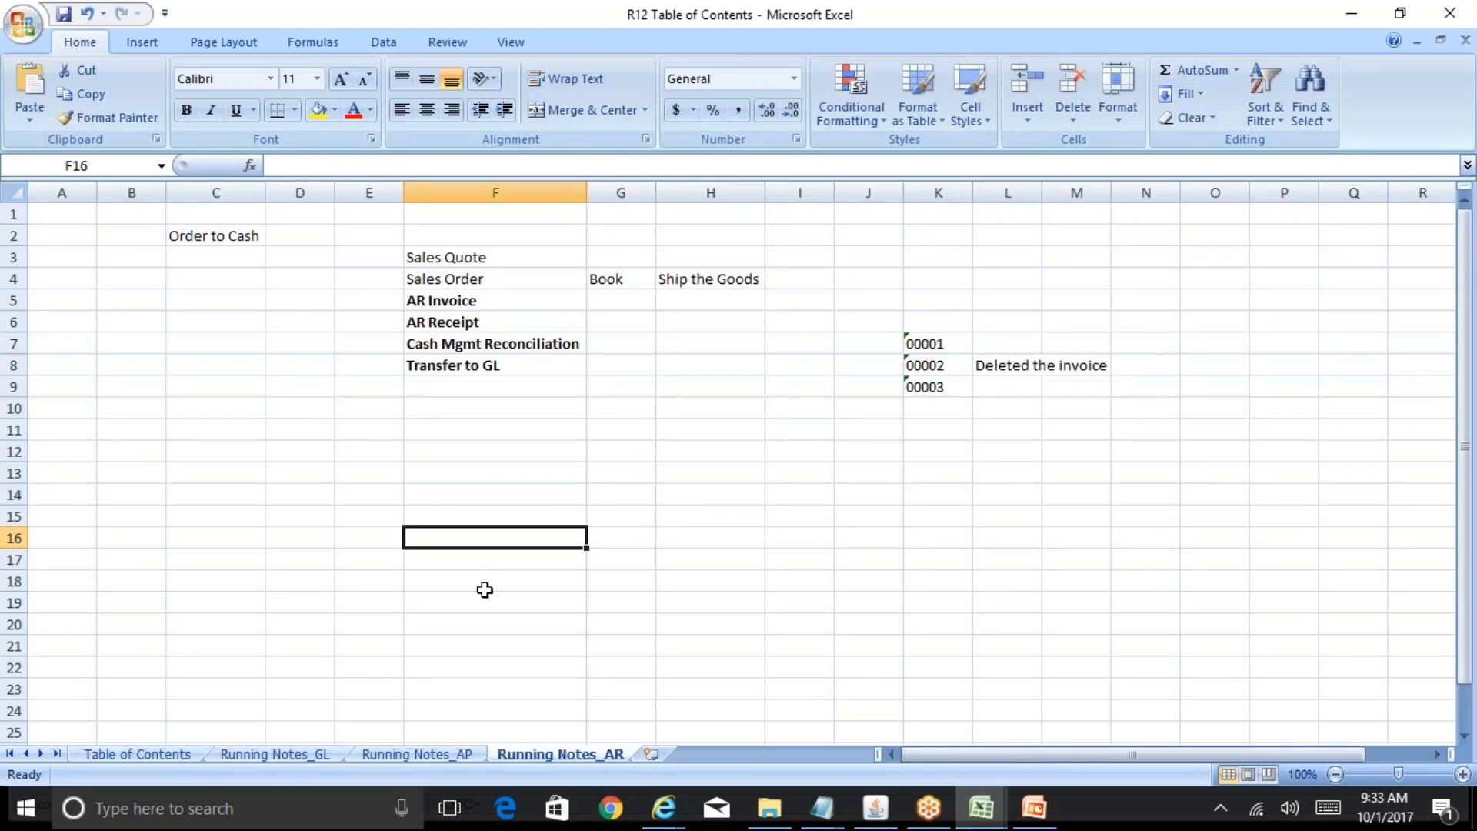
type("Line 1")
key("Return")
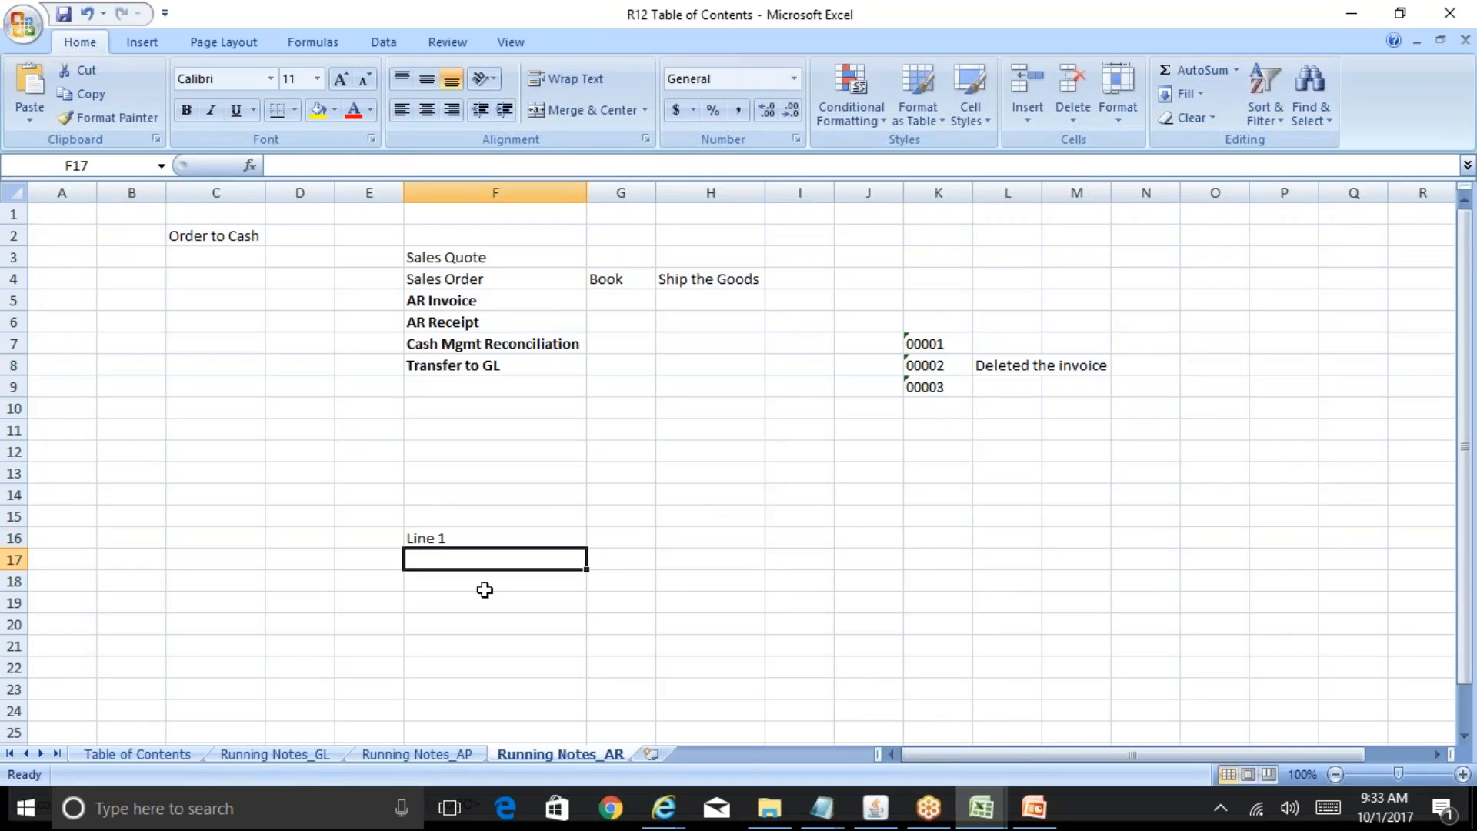
type("2")
key("Return")
type("3")
key("Return")
type("4")
key("Return")
type("5")
key("Return")
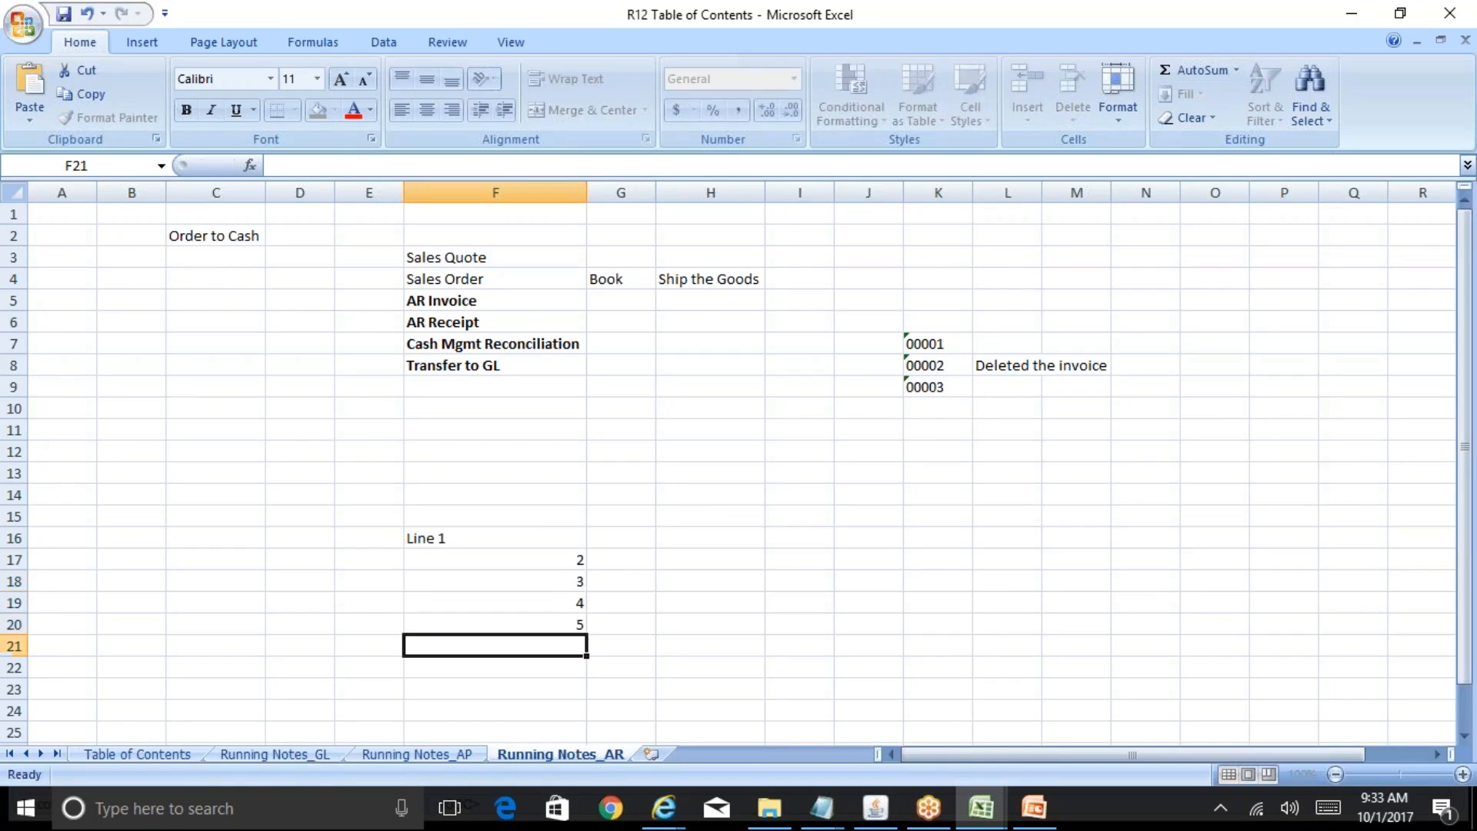
type("6")
key("Return")
type("7")
key("Return")
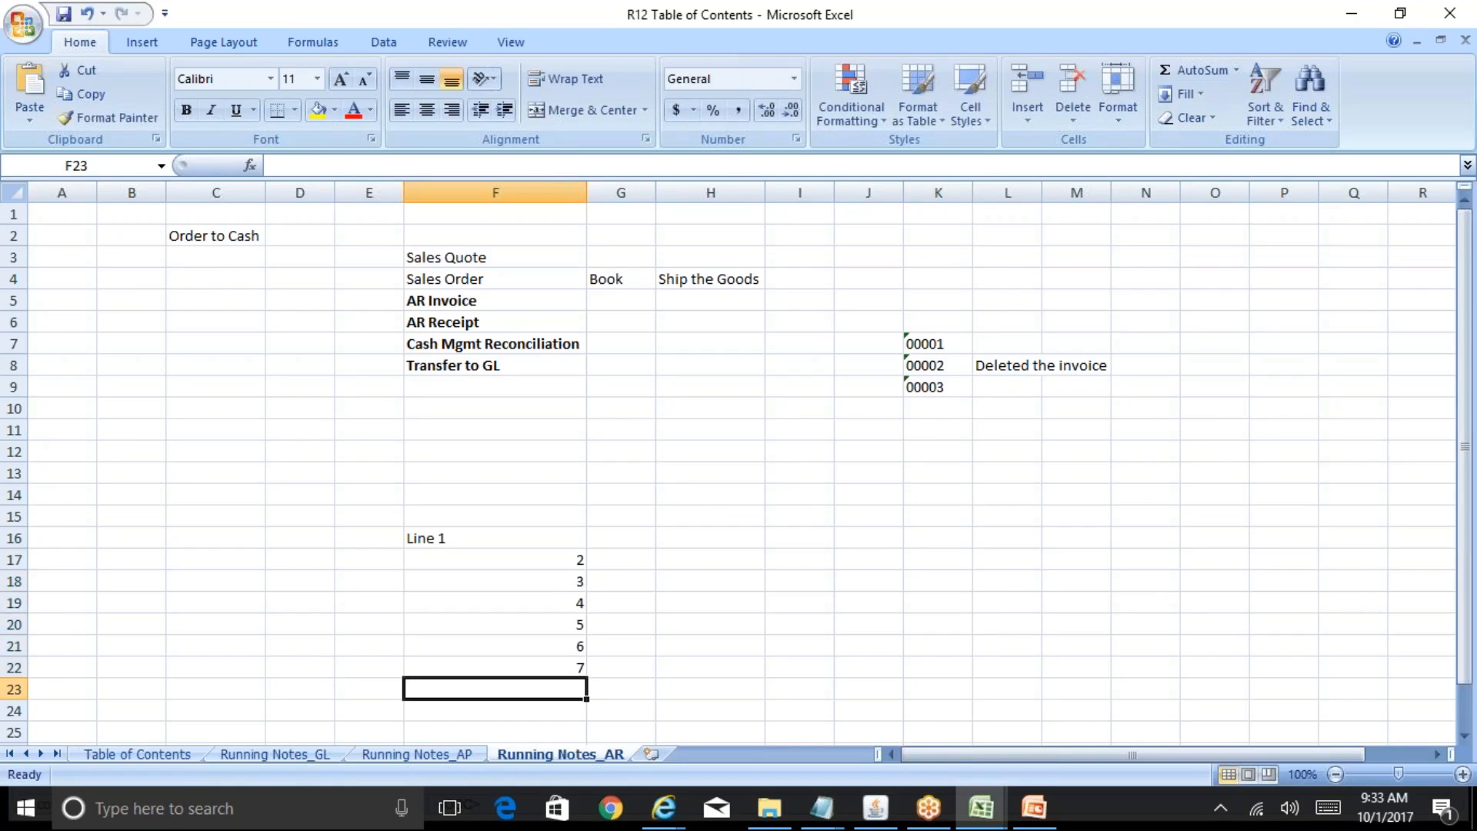
type("8")
key("Return")
type("9")
key("Return")
type("10")
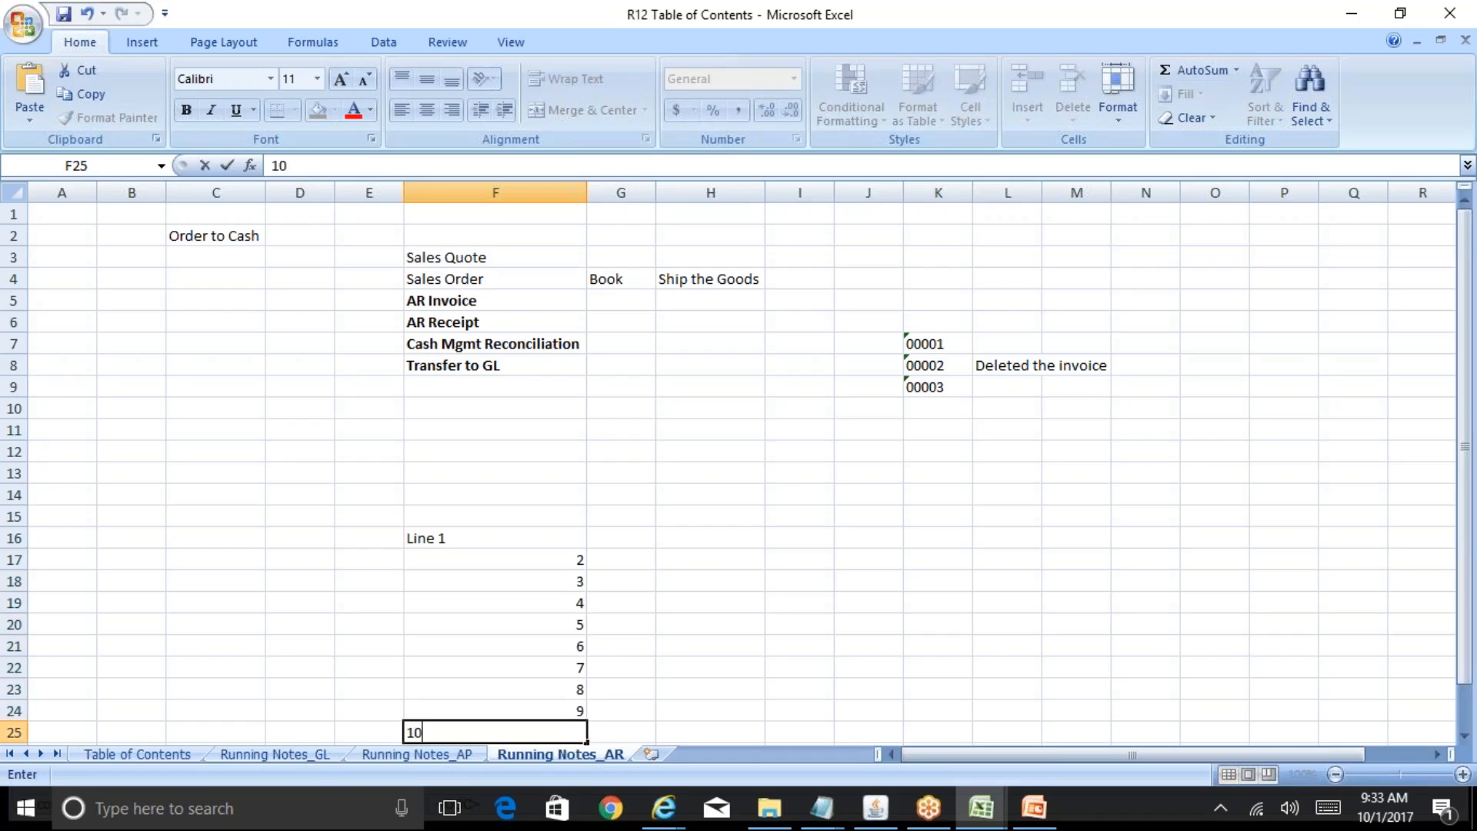
key("Tab")
- Complete the entry of 10 in F25 and go to cell G16 beside Line 1
key("Up")
key("Up")
key("Up")
key("Up")
key("Up")
key("Up")
key("Up")
key("Up")
key("Up")
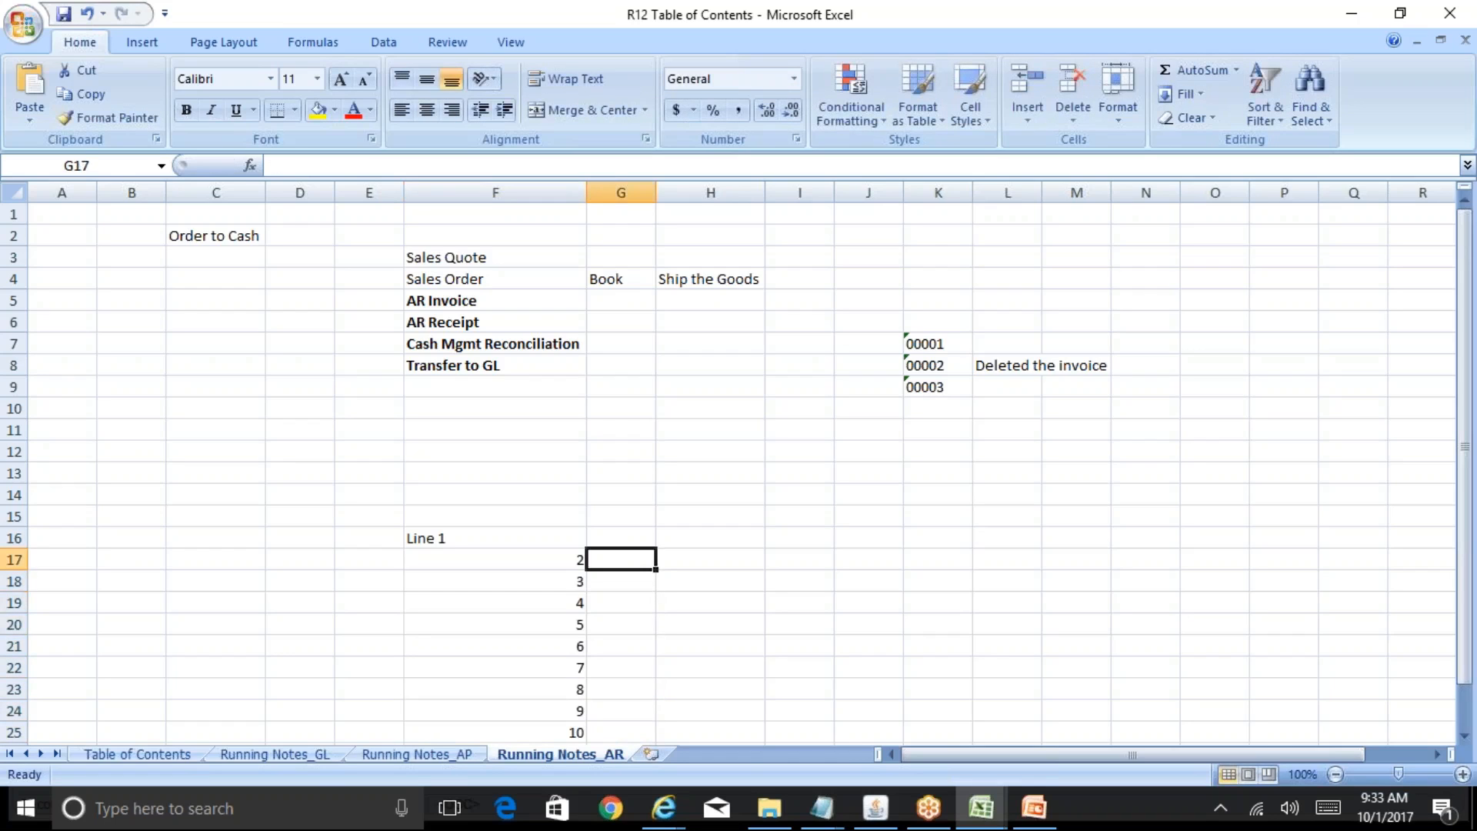
key("Down")
key("Down")
key("Up")
key("Up")
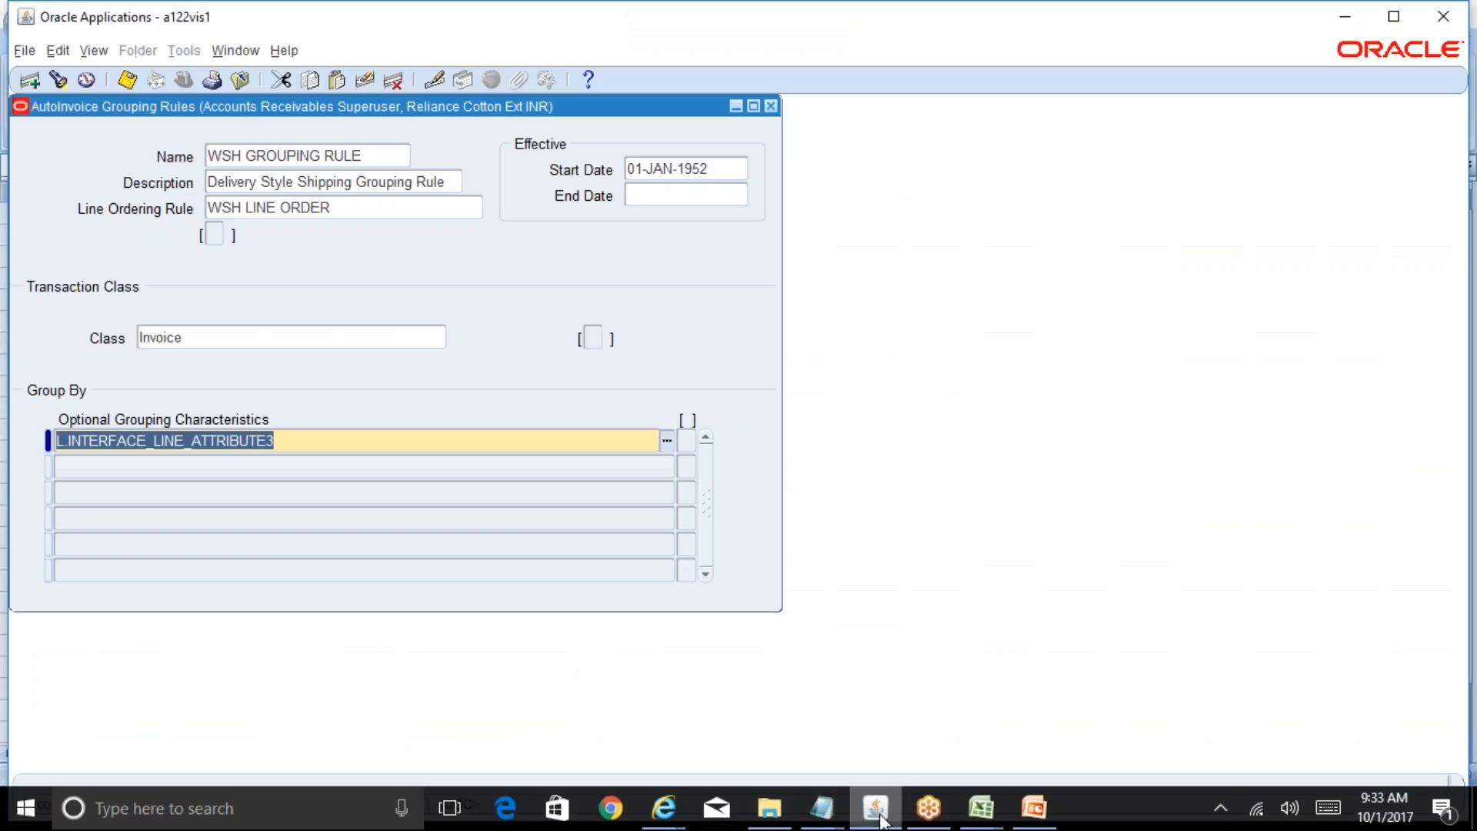
- Check the Invoice class's grouping characteristic in Oracle Applications and return to the R12 Table of Contents workbook in Excel
left_click(875, 808)
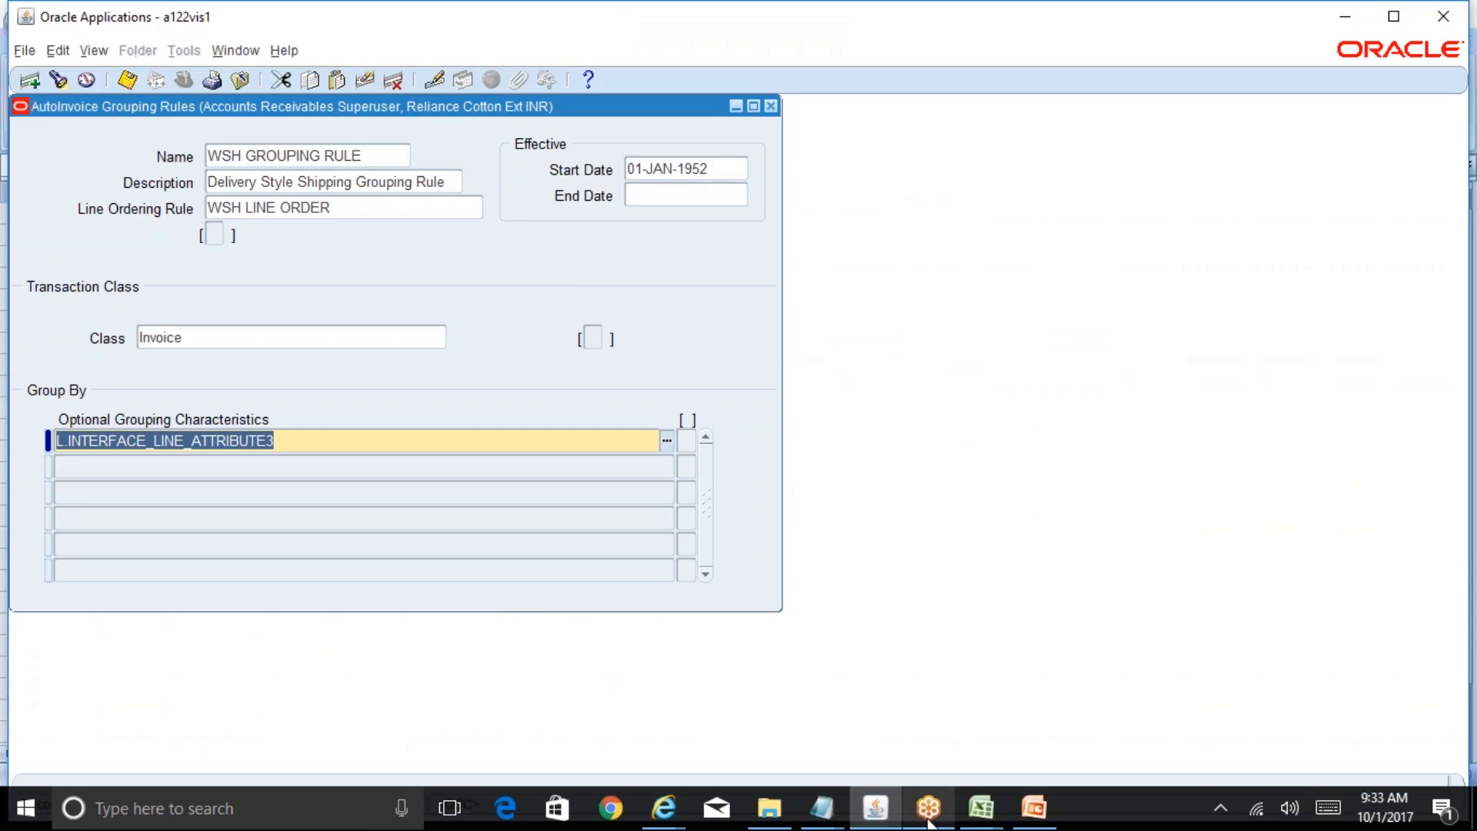
left_click(977, 820)
left_click(1066, 753)
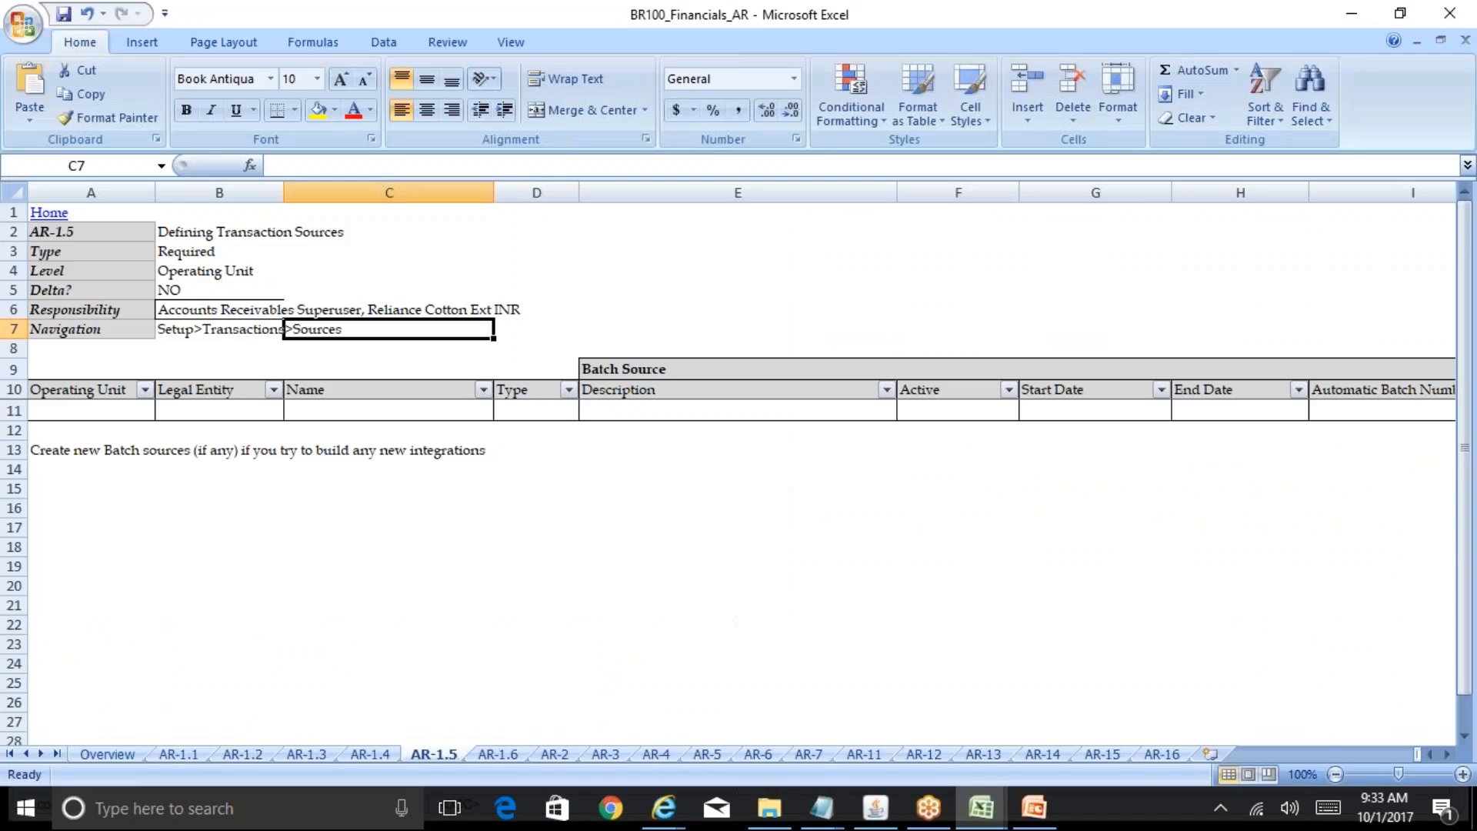
mouse_move(940, 787)
left_click(854, 716)
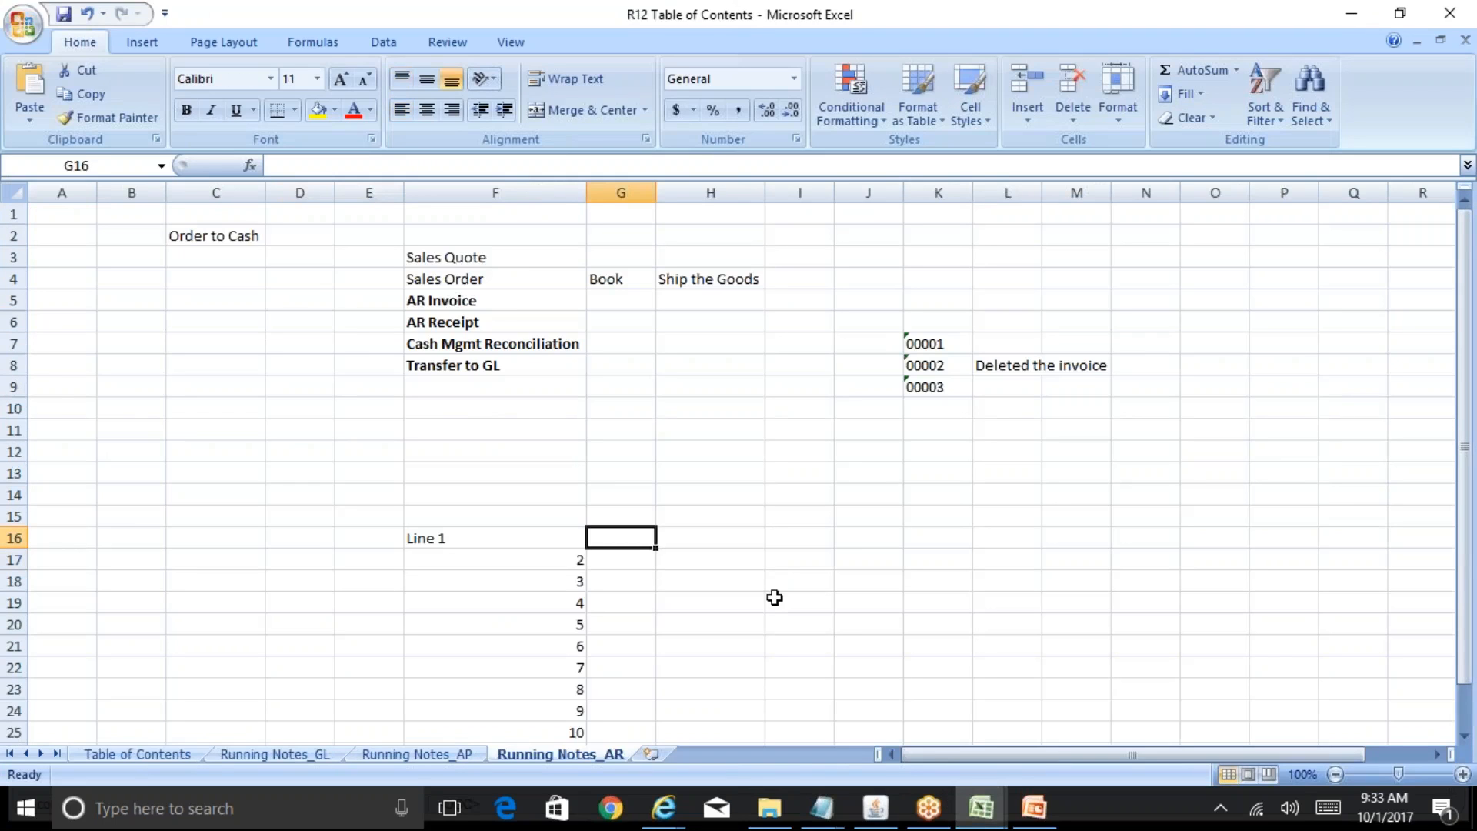
- Enter 123 in cells G16 to G18, beside lines 1 to 3
type("123")
key("Return")
type("12")
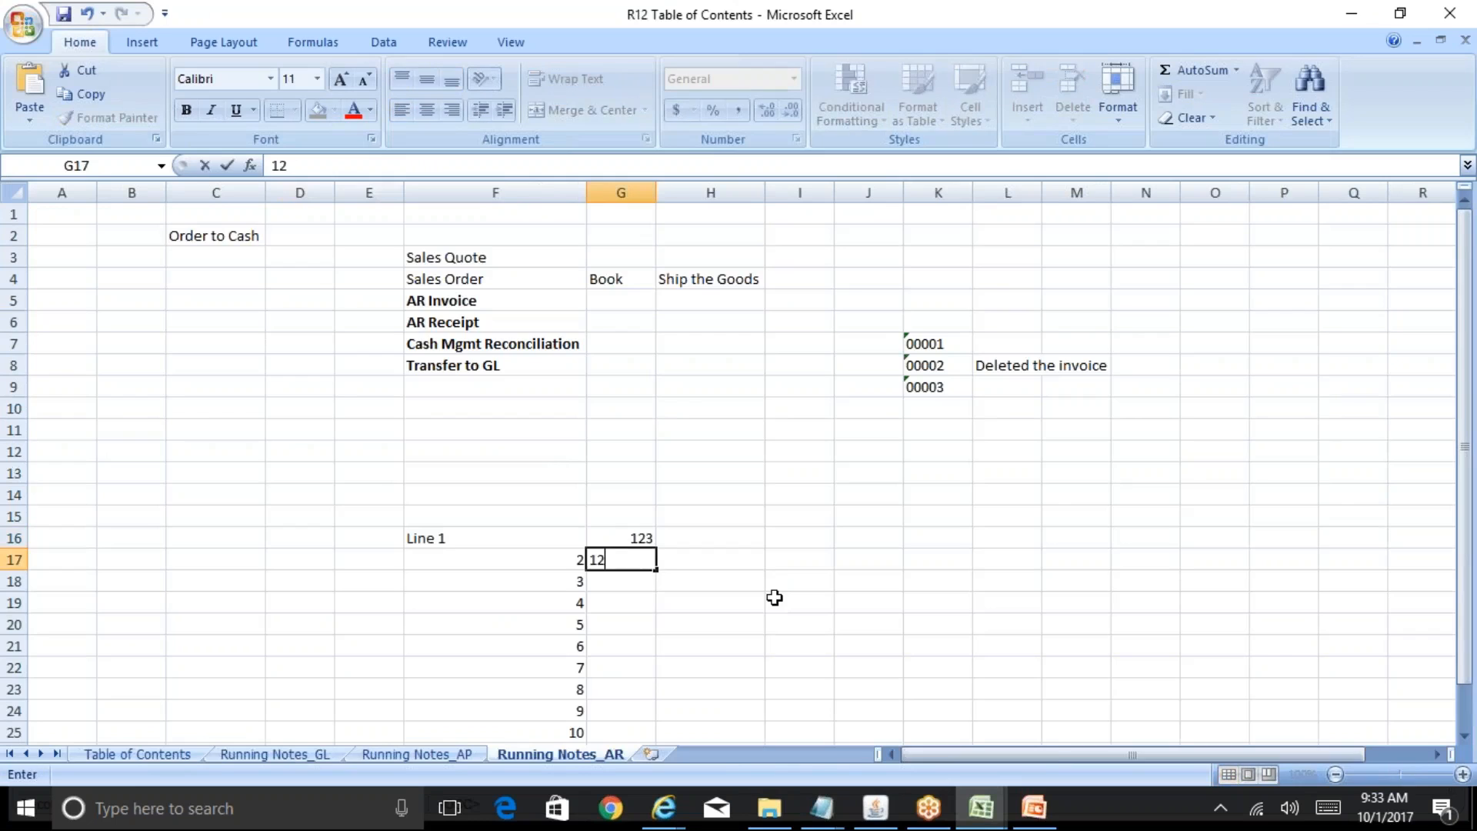
type("3")
key("Return")
type("123")
key("Return")
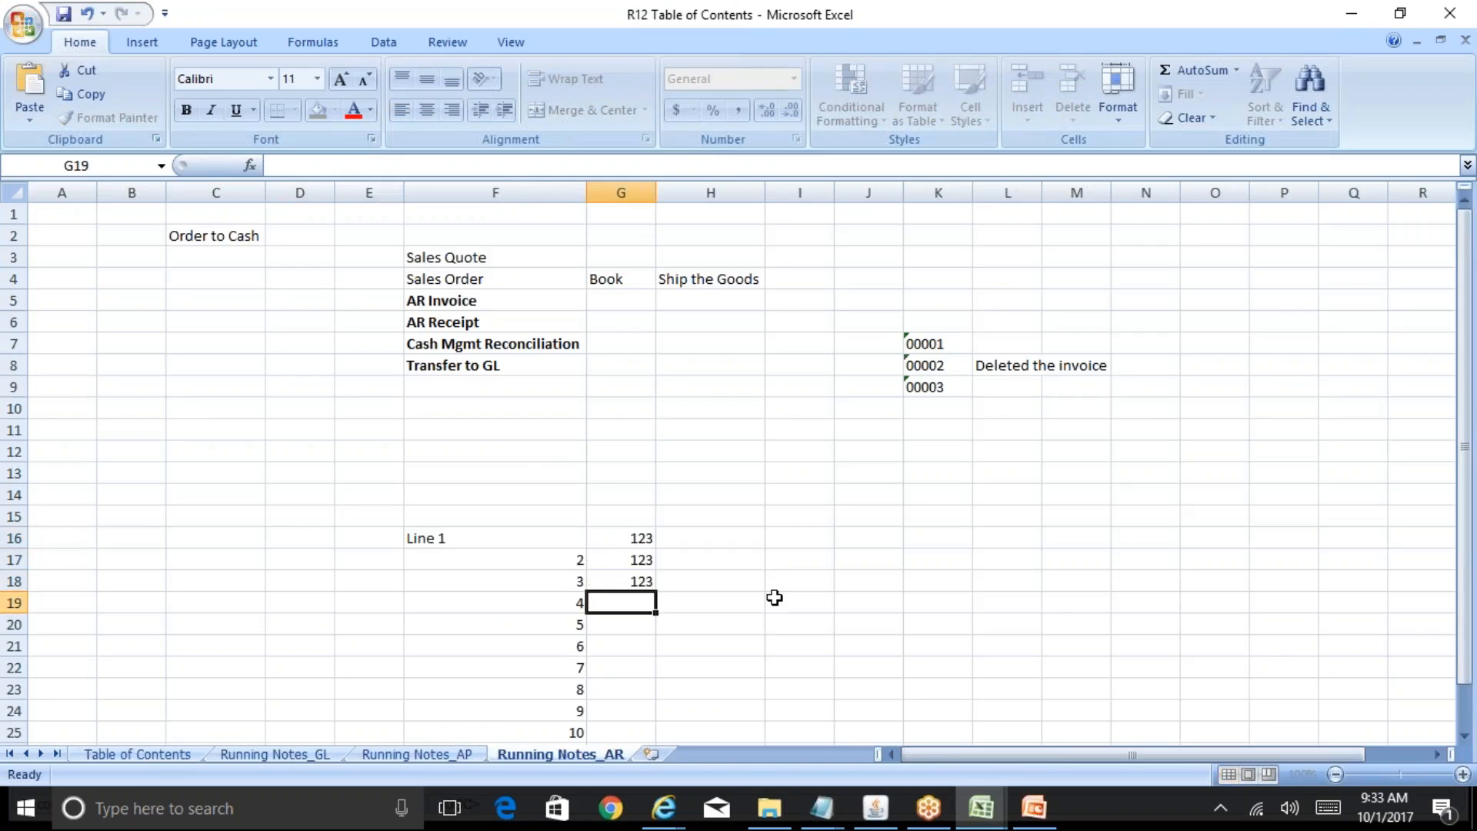
- Enter 456 in cell G19 for line 4 and copy it to G20 for line 5
type("456")
key("Return")
type("456")
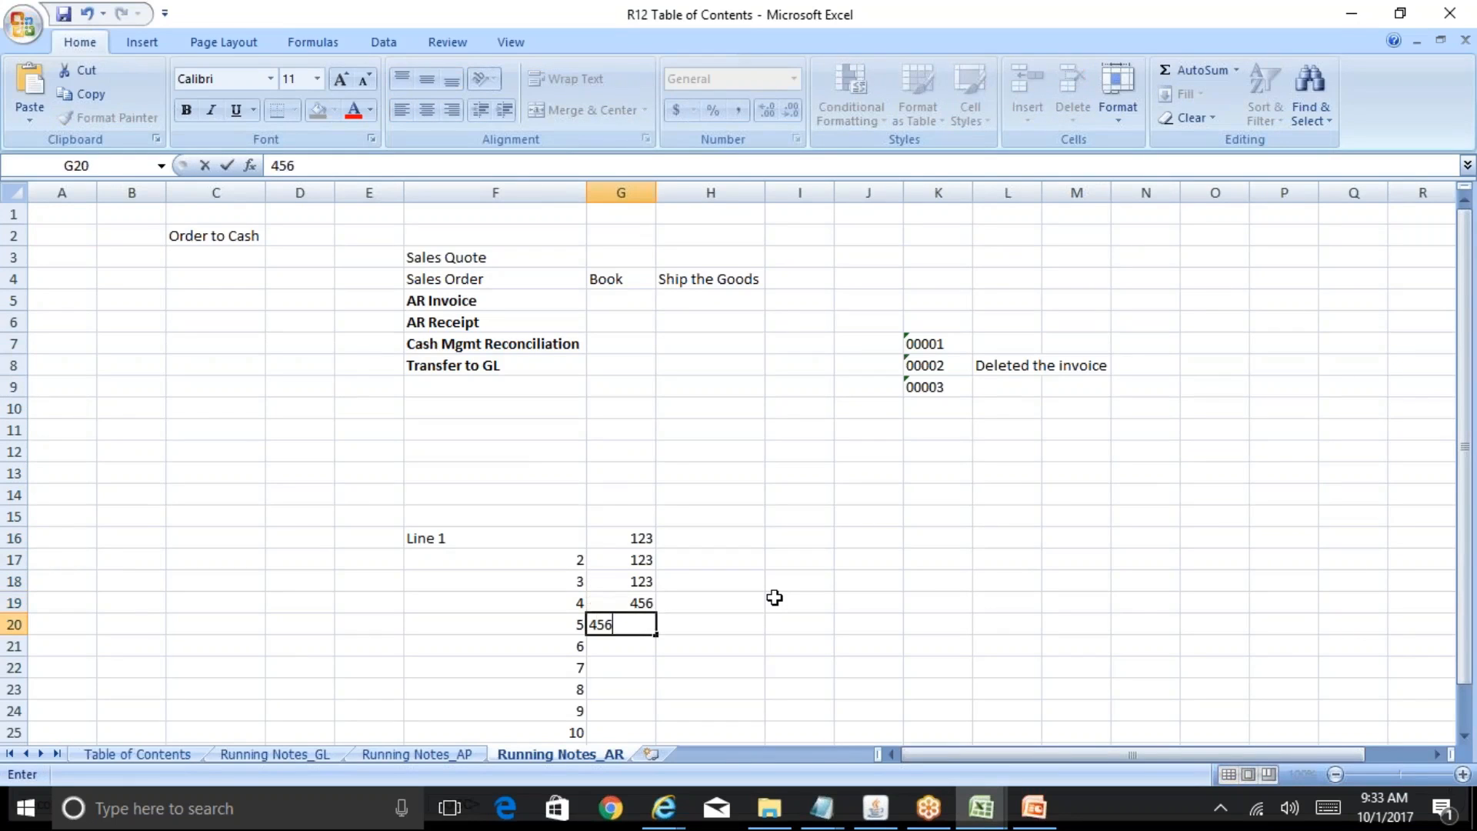
type("456")
key("Return")
key("Up")
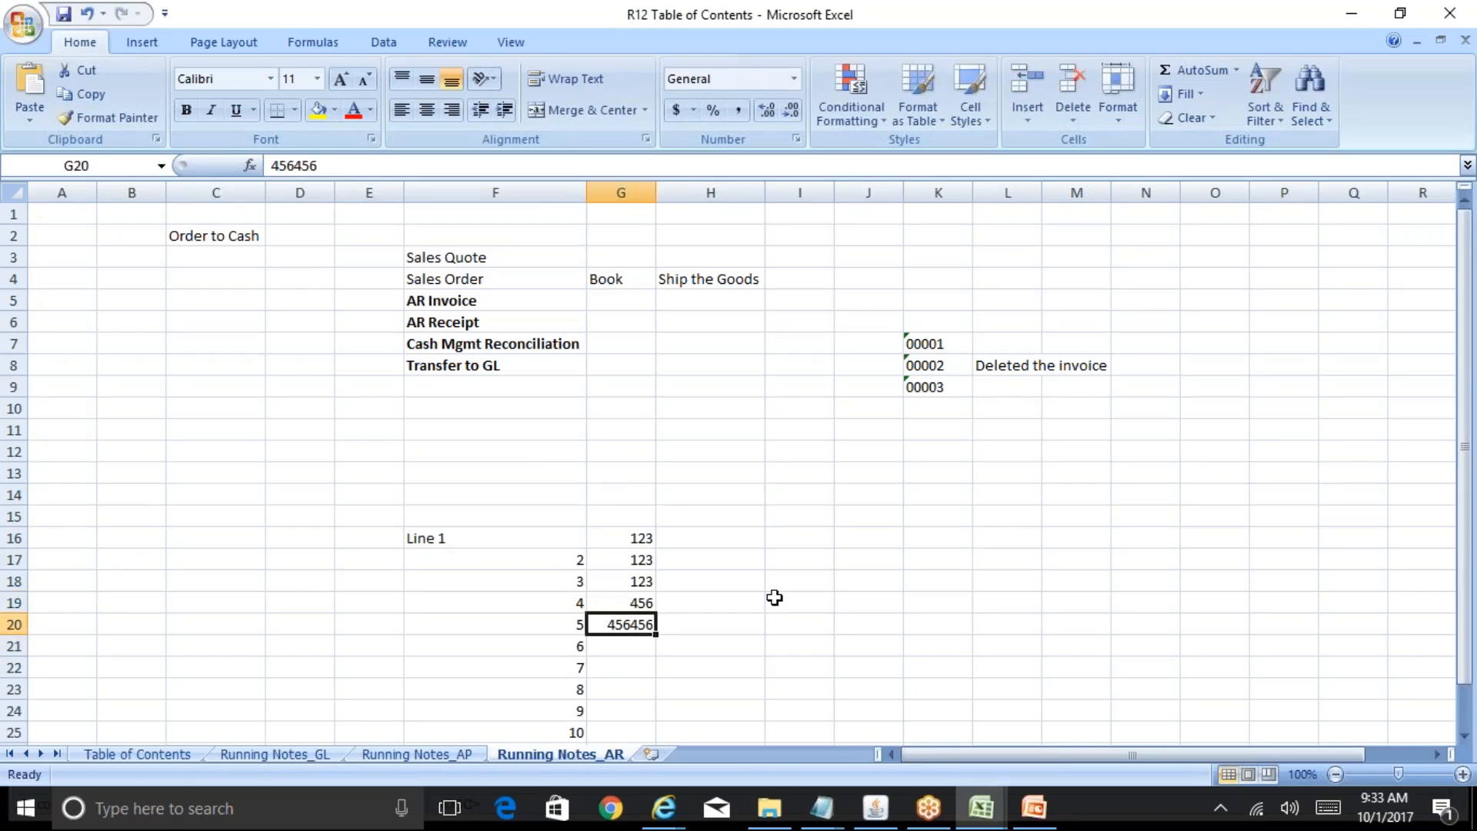
key("Up")
key("ctrl+c")
key("Down")
key("ctrl+v")
- Paste the copied 456 into cells G21 to G24, beside lines 6 to 9
key("Down")
key("shift+Down")
key("shift+Down")
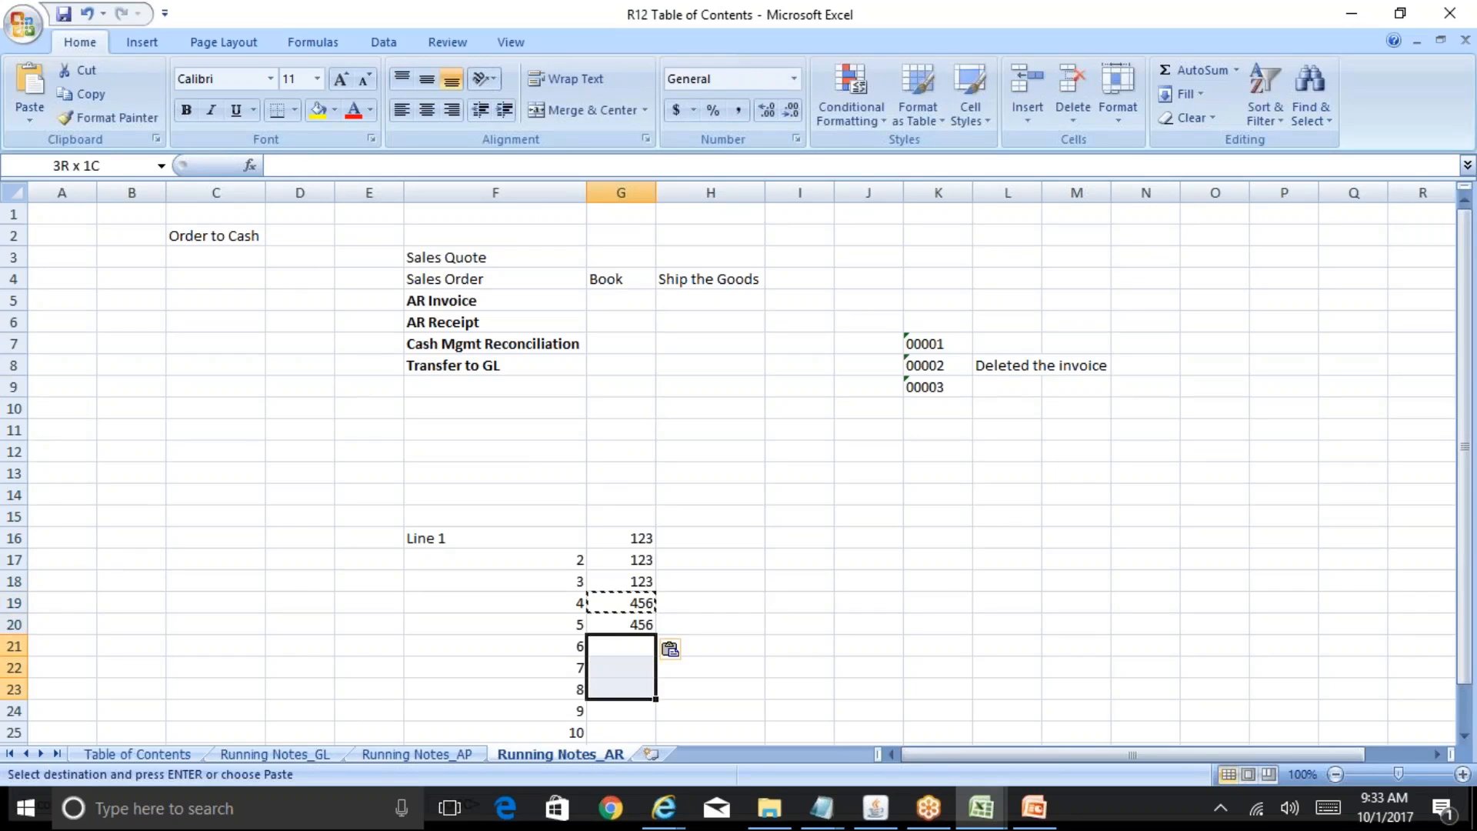
key("shift+Down")
key("ctrl+v")
key("Escape")
- Enter XYZ in cell G25, beside line 10
key("Down")
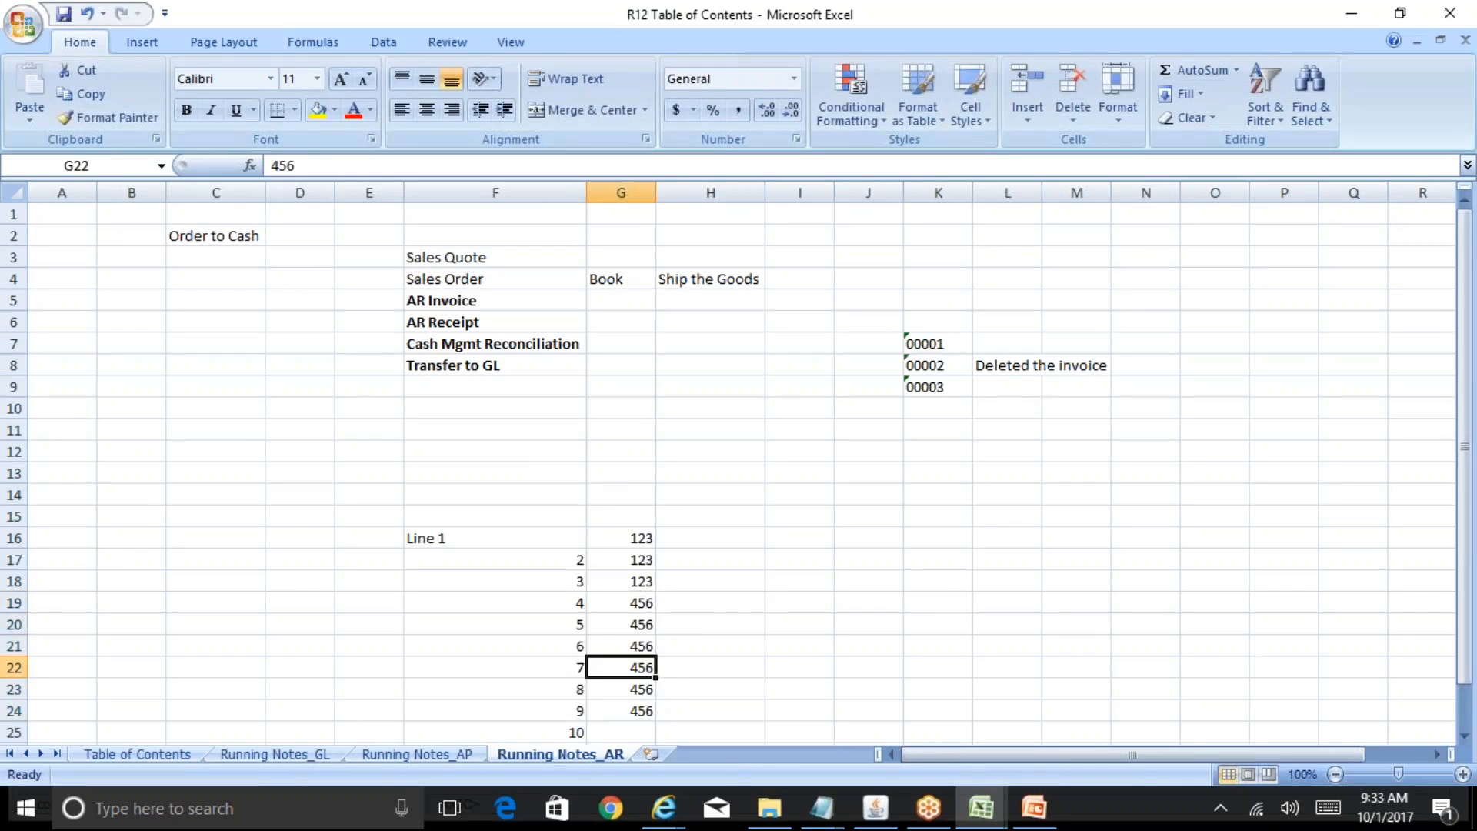
key("Down")
key("Down")
key("Down")
key("Down")
key("Up")
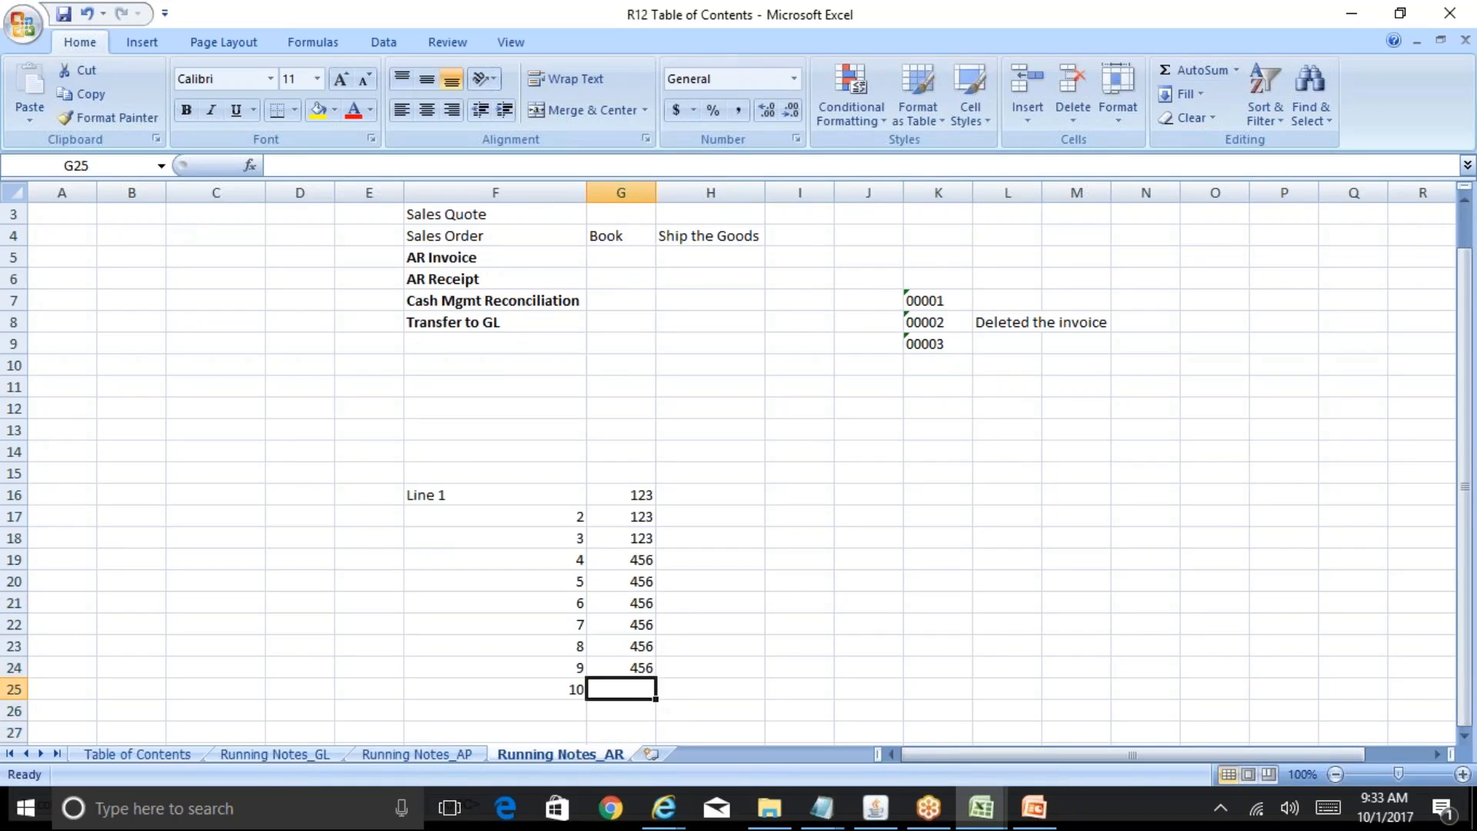
type("XYZ")
key("Return")
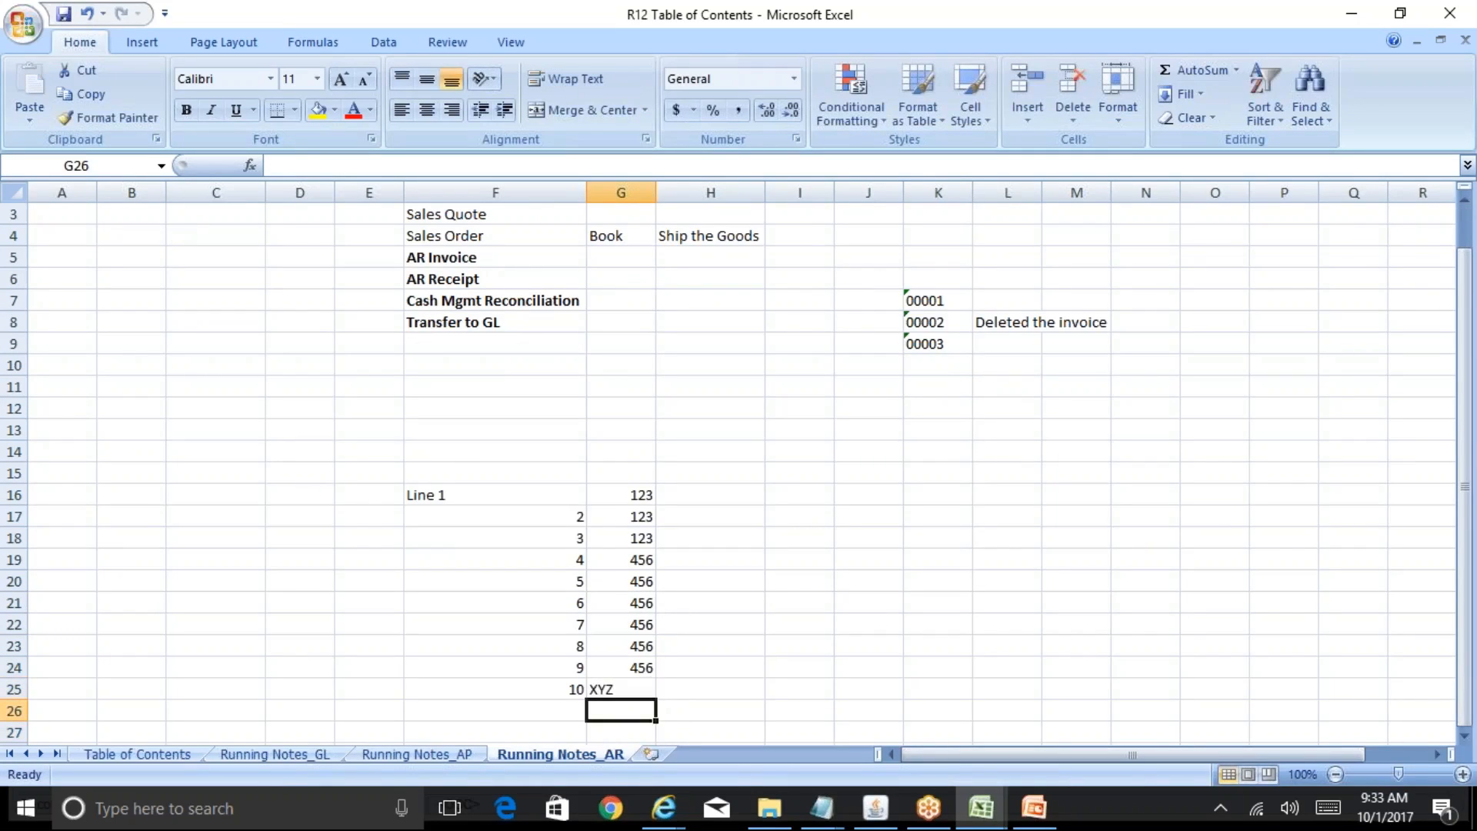
- Go back up the column G values and switch to Oracle Applications to recheck the Invoice class's grouping characteristic
key("Up")
key("Up")
key("Up")
key("Up")
key("Up")
key("Up")
key("Up")
key("Up")
key("Up")
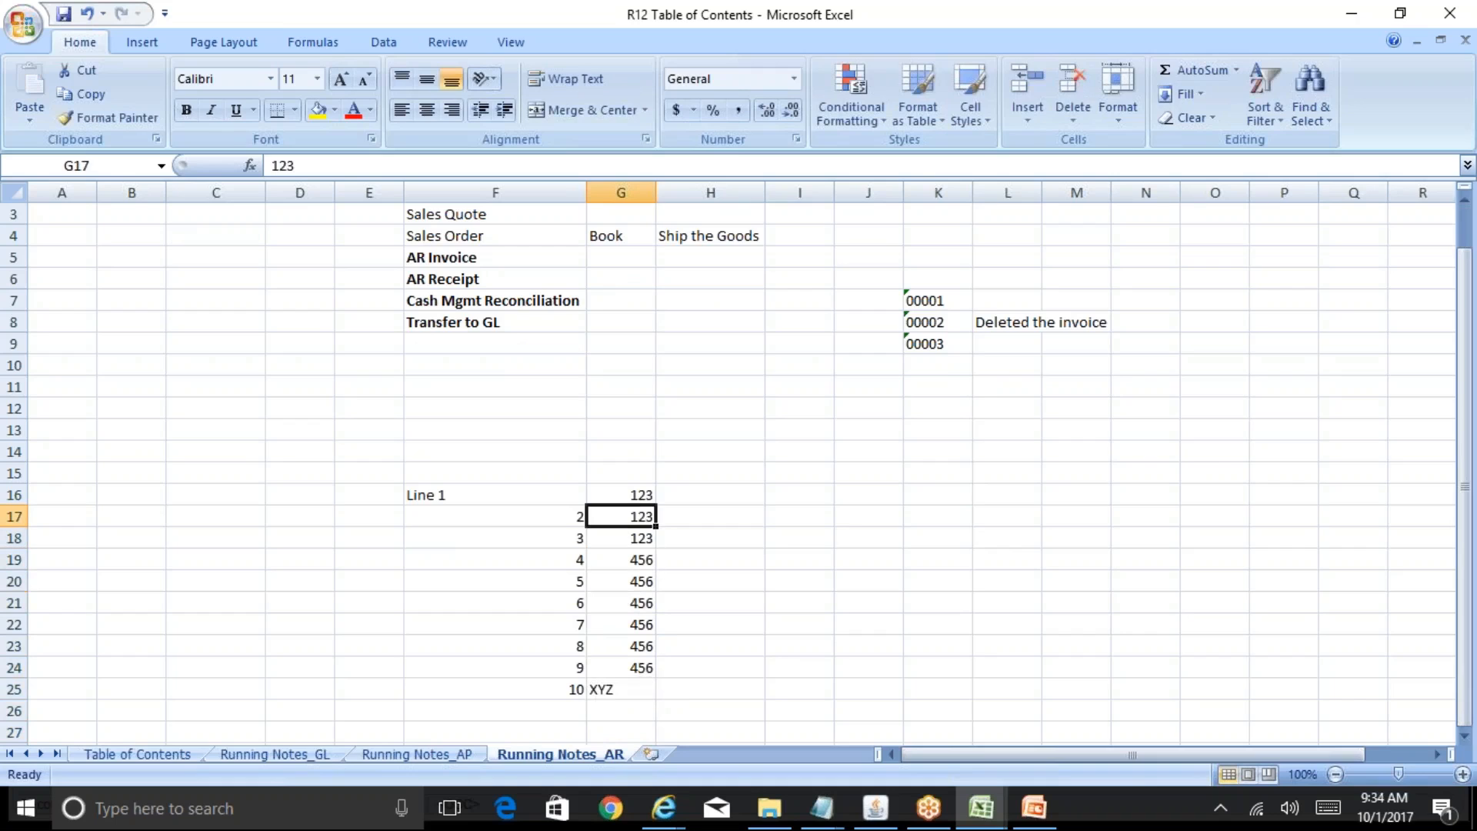
key("alt+Tab")
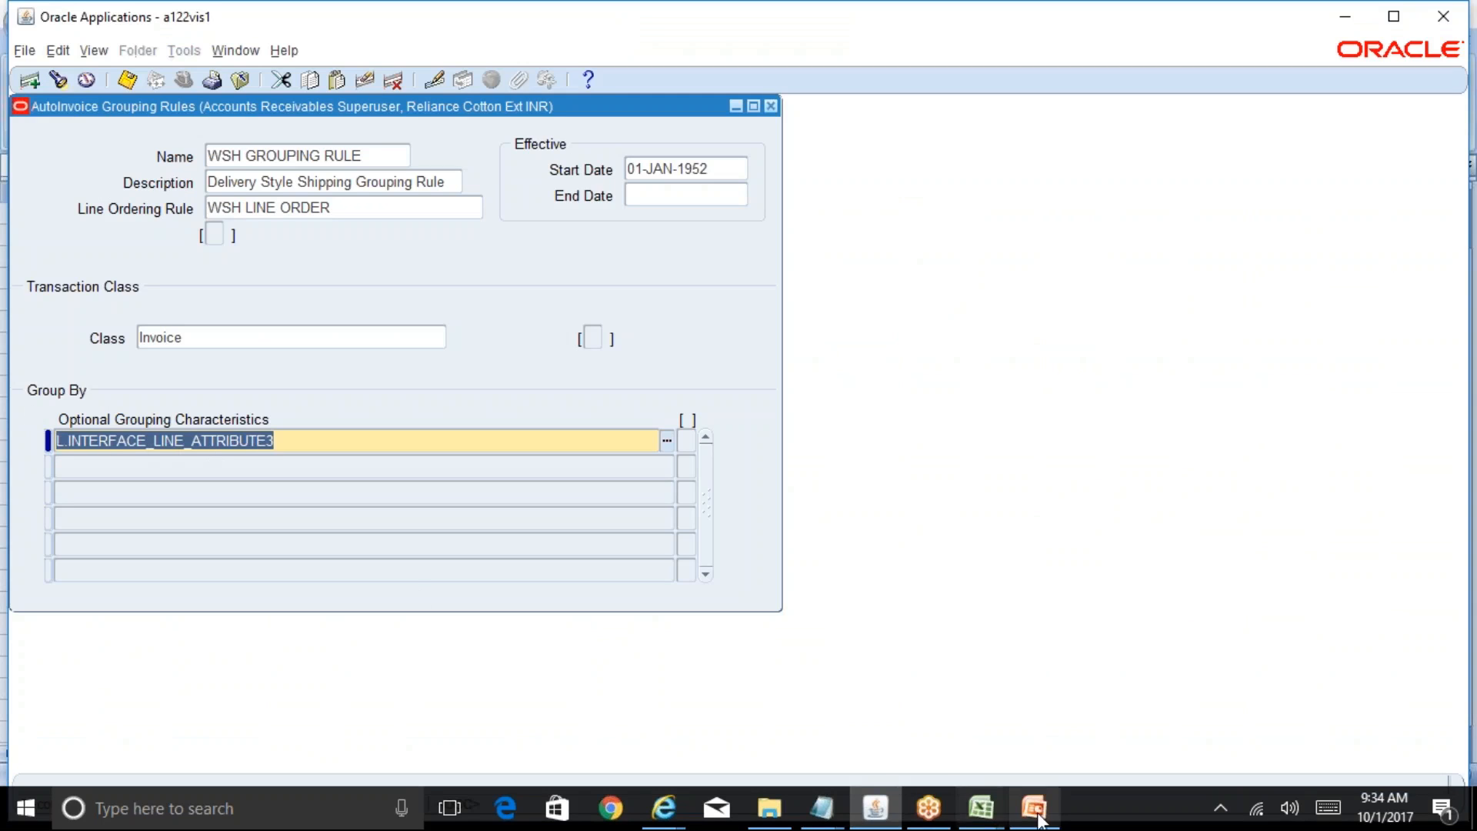
- Return to the R12 Table of Contents workbook and select the line groups in column G in turn, ending on XYZ
mouse_move(981, 806)
left_click(1050, 750)
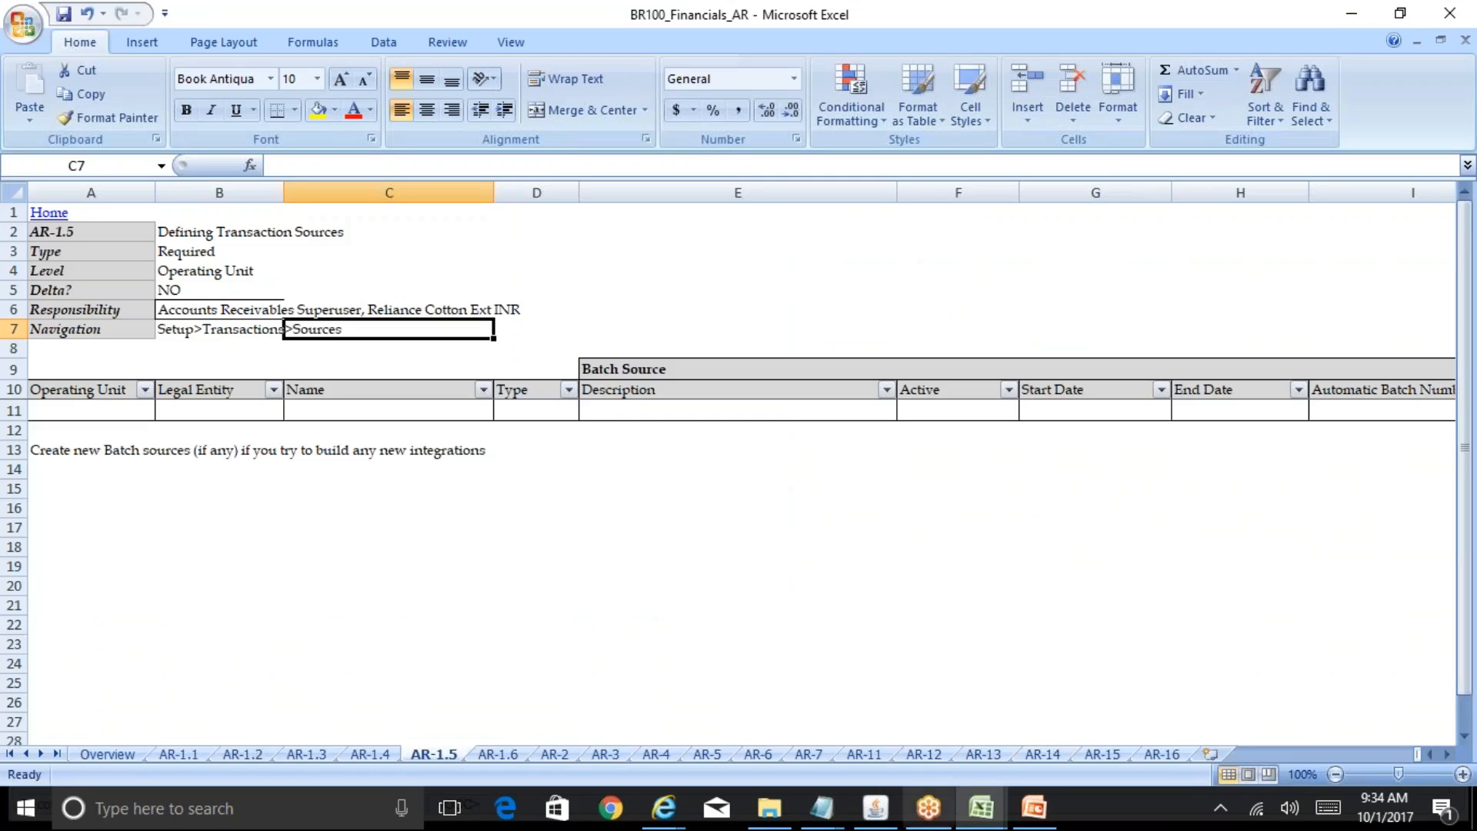
left_click(862, 715)
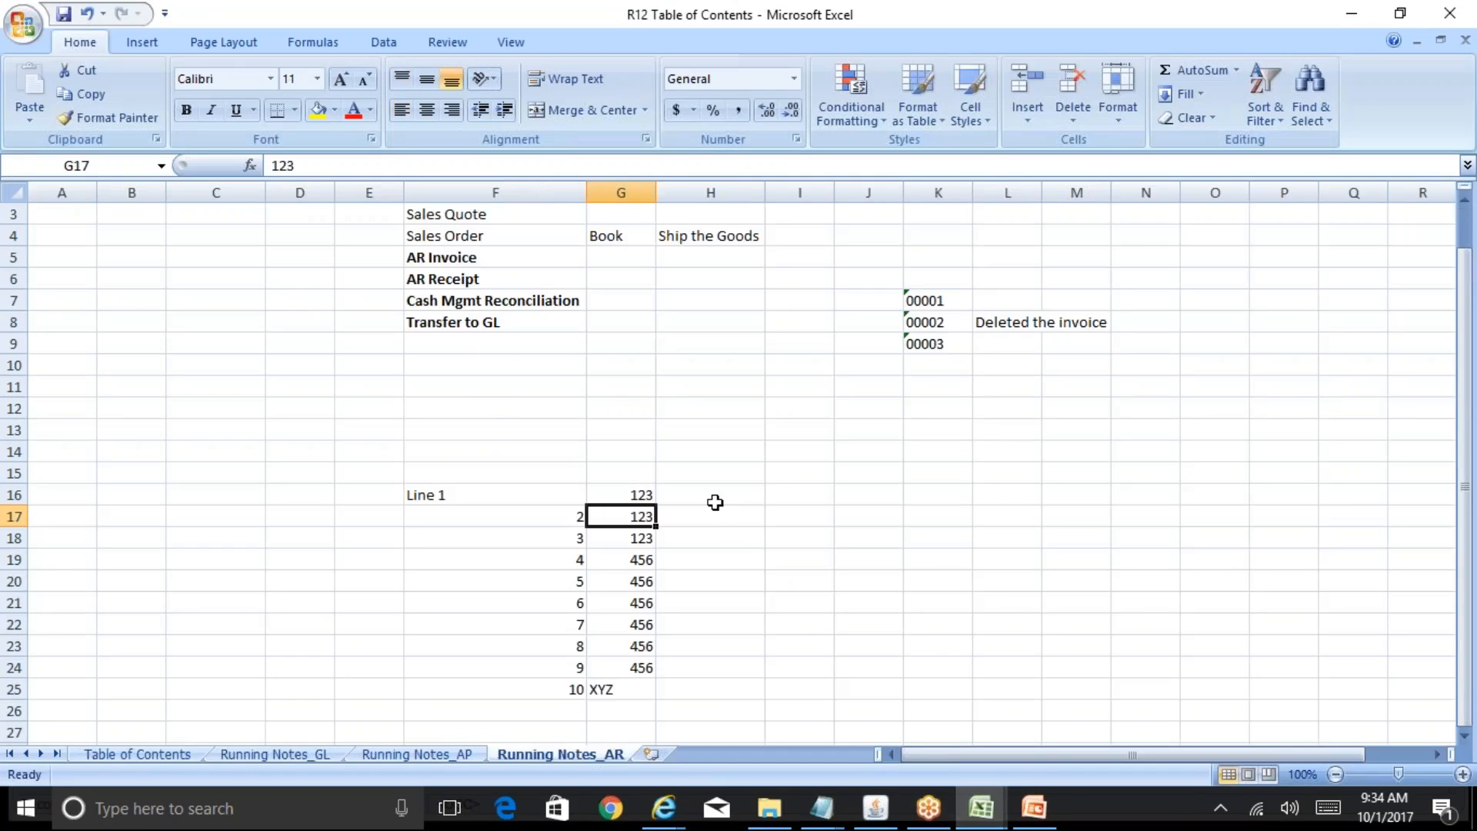
left_click_drag(626, 493, 639, 666)
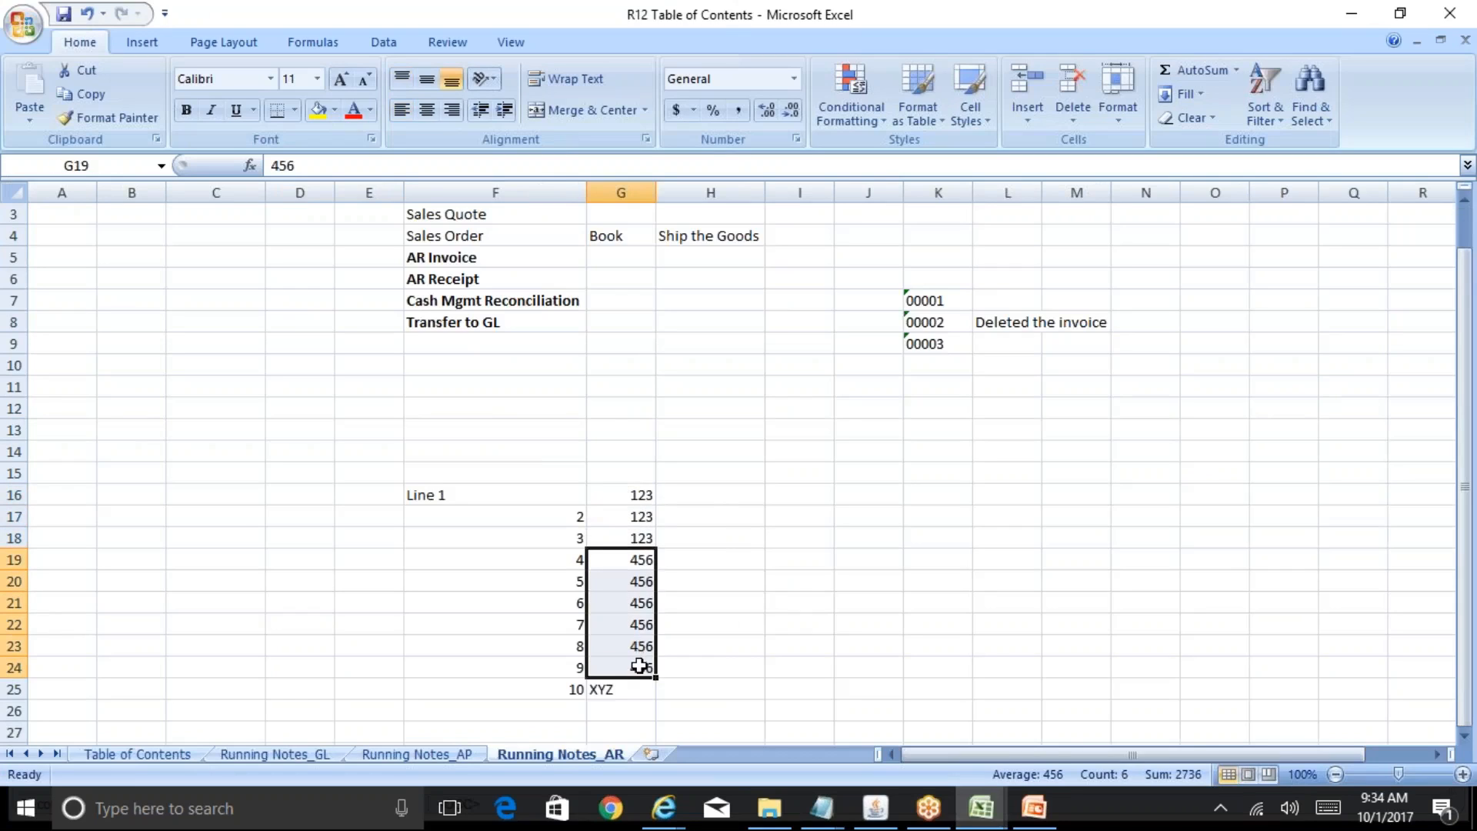
left_click(633, 690)
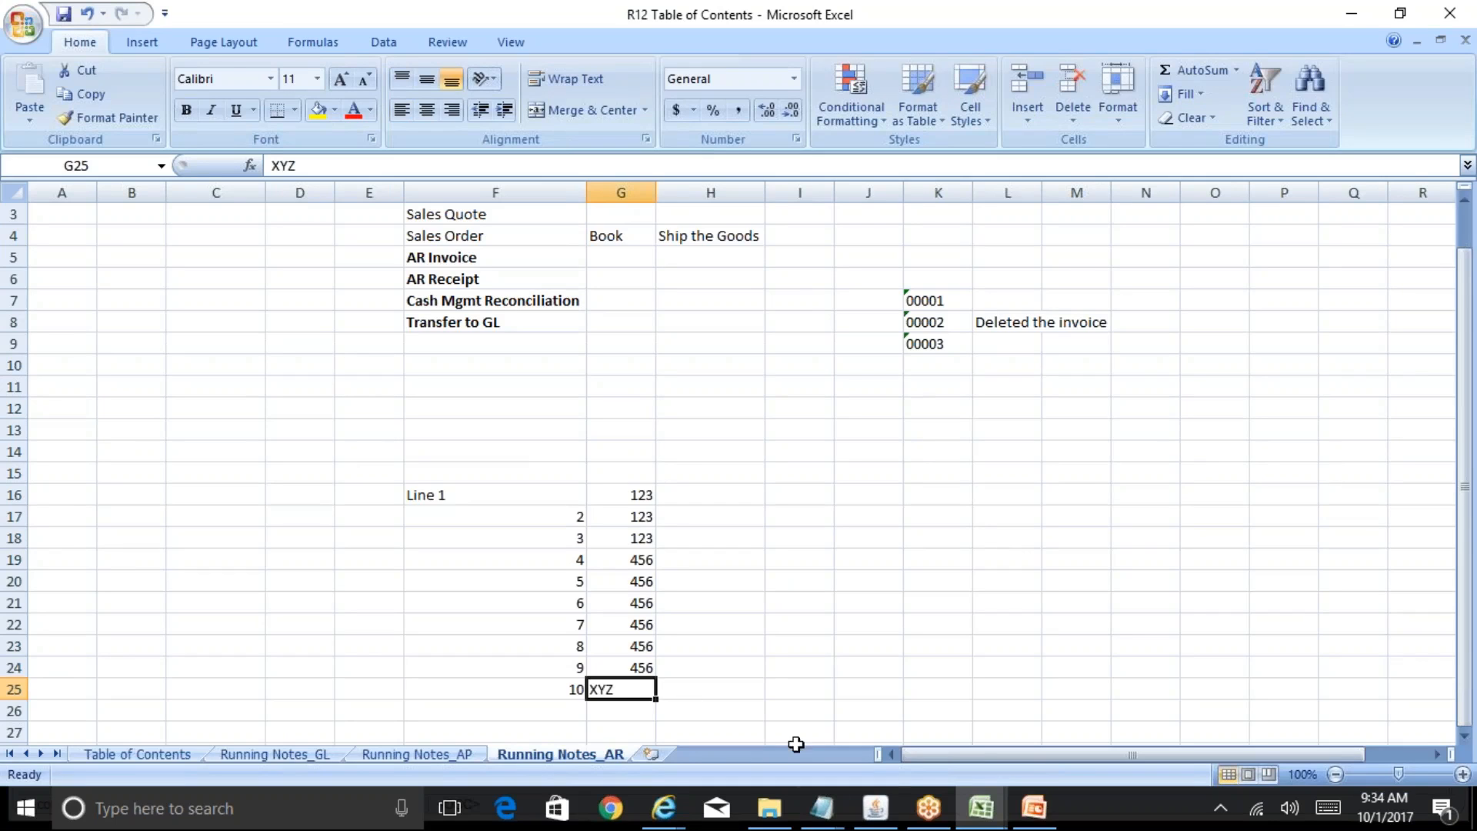
- Switch to Oracle Applications and view the optional grouping characteristics available for a second row, leaving the list without choosing one
left_click(875, 808)
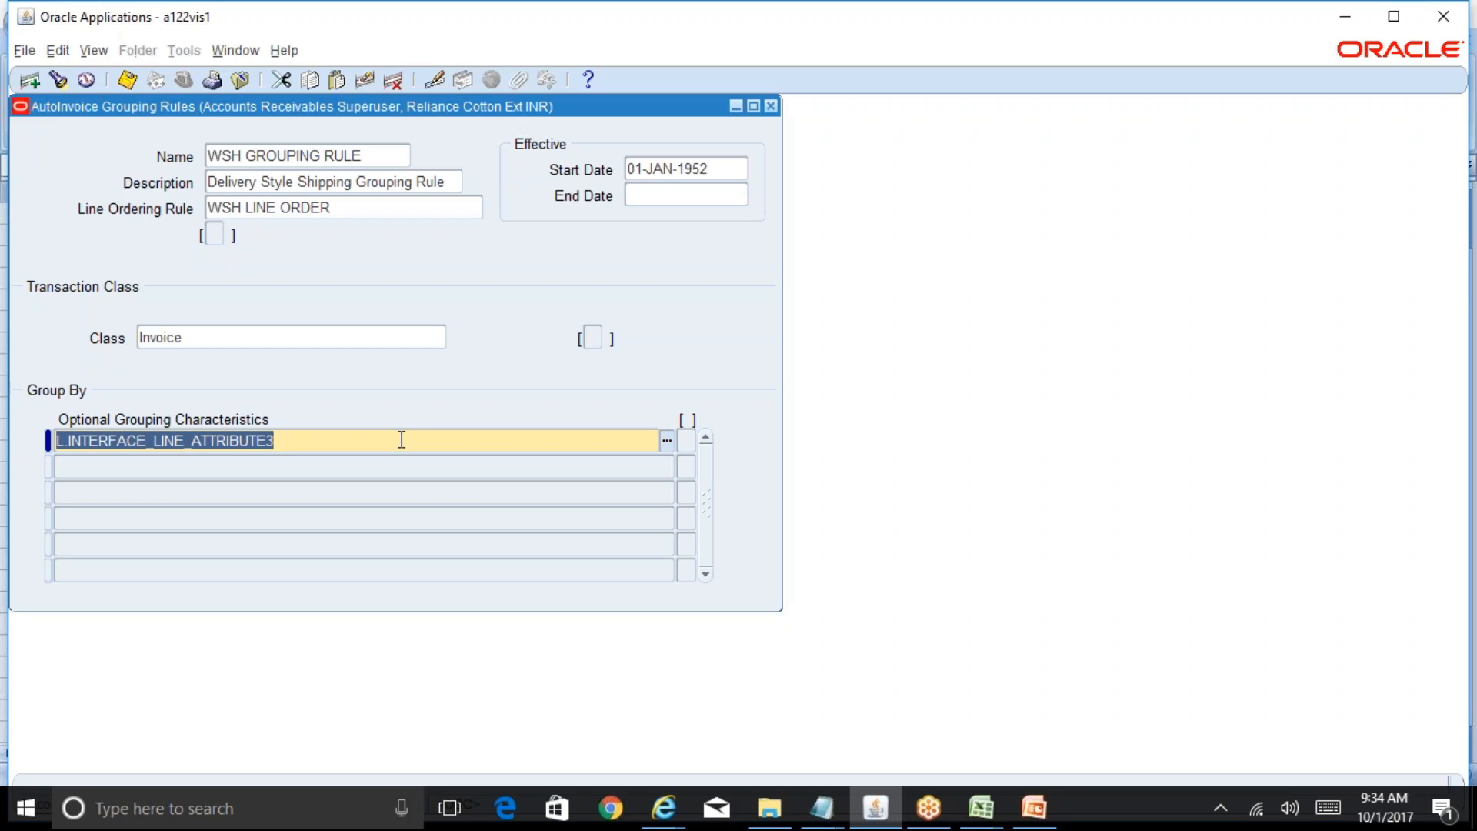
left_click(326, 468)
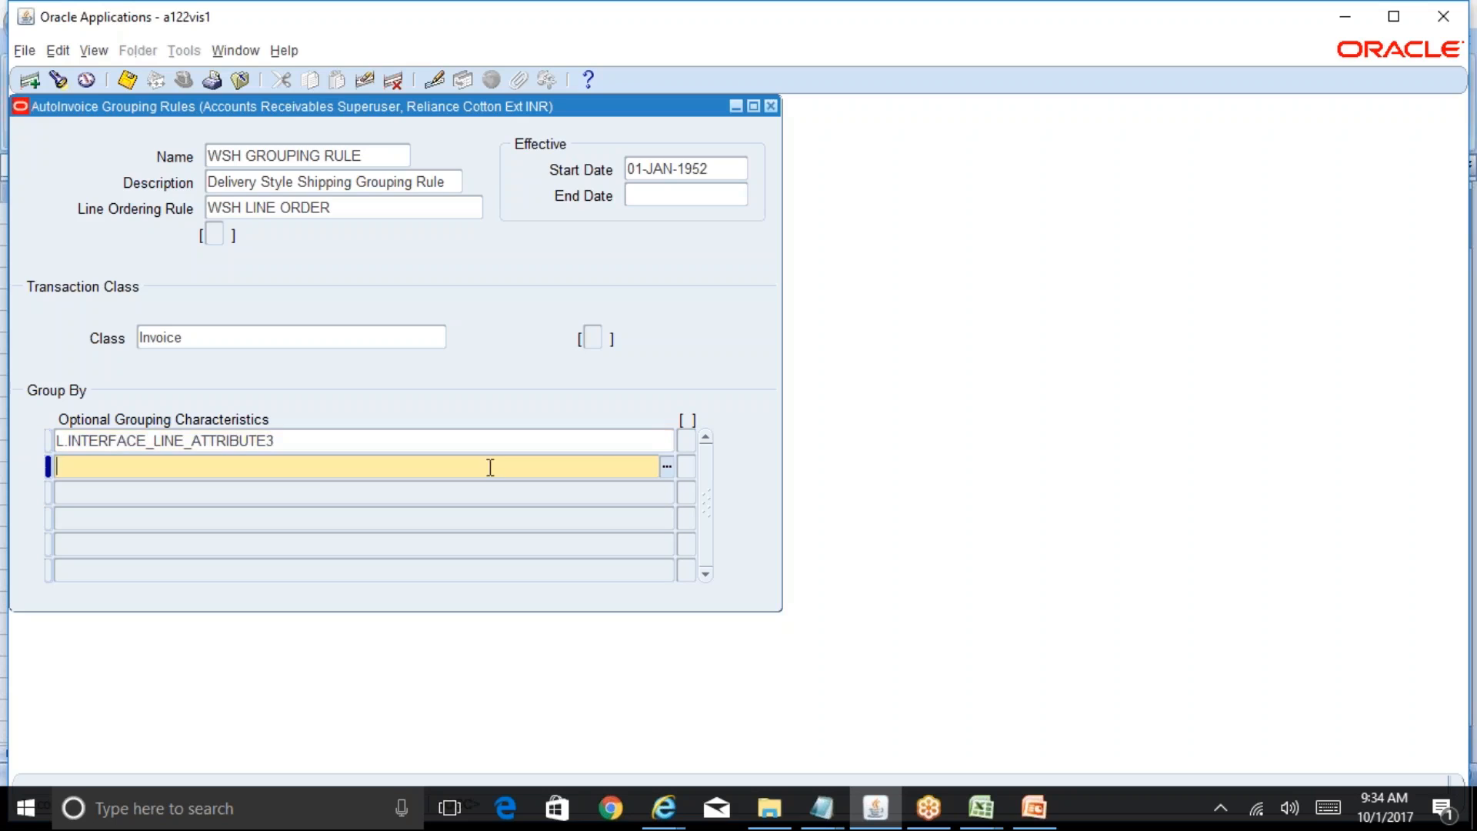
left_click(665, 467)
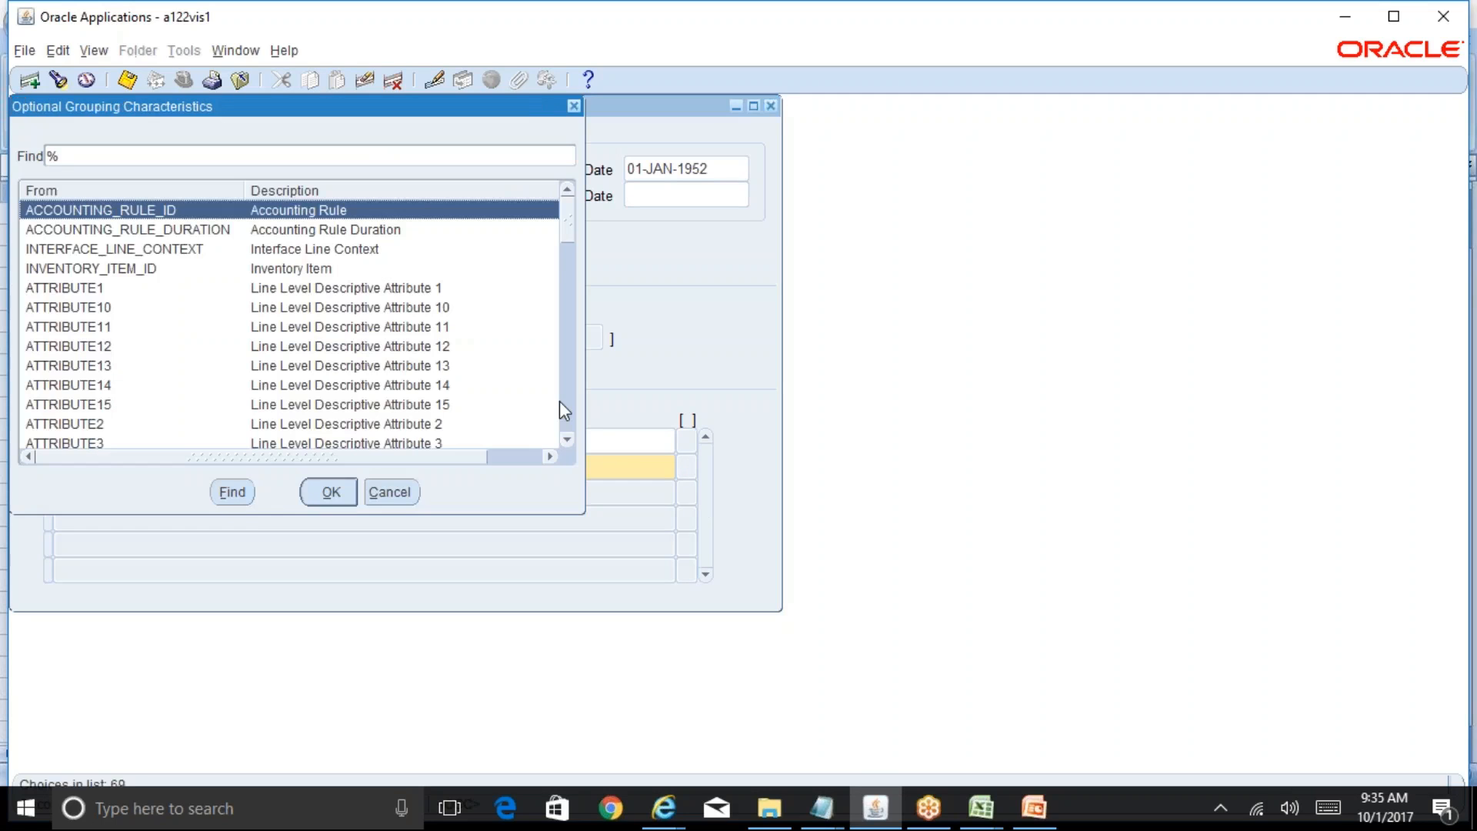
left_click(384, 492)
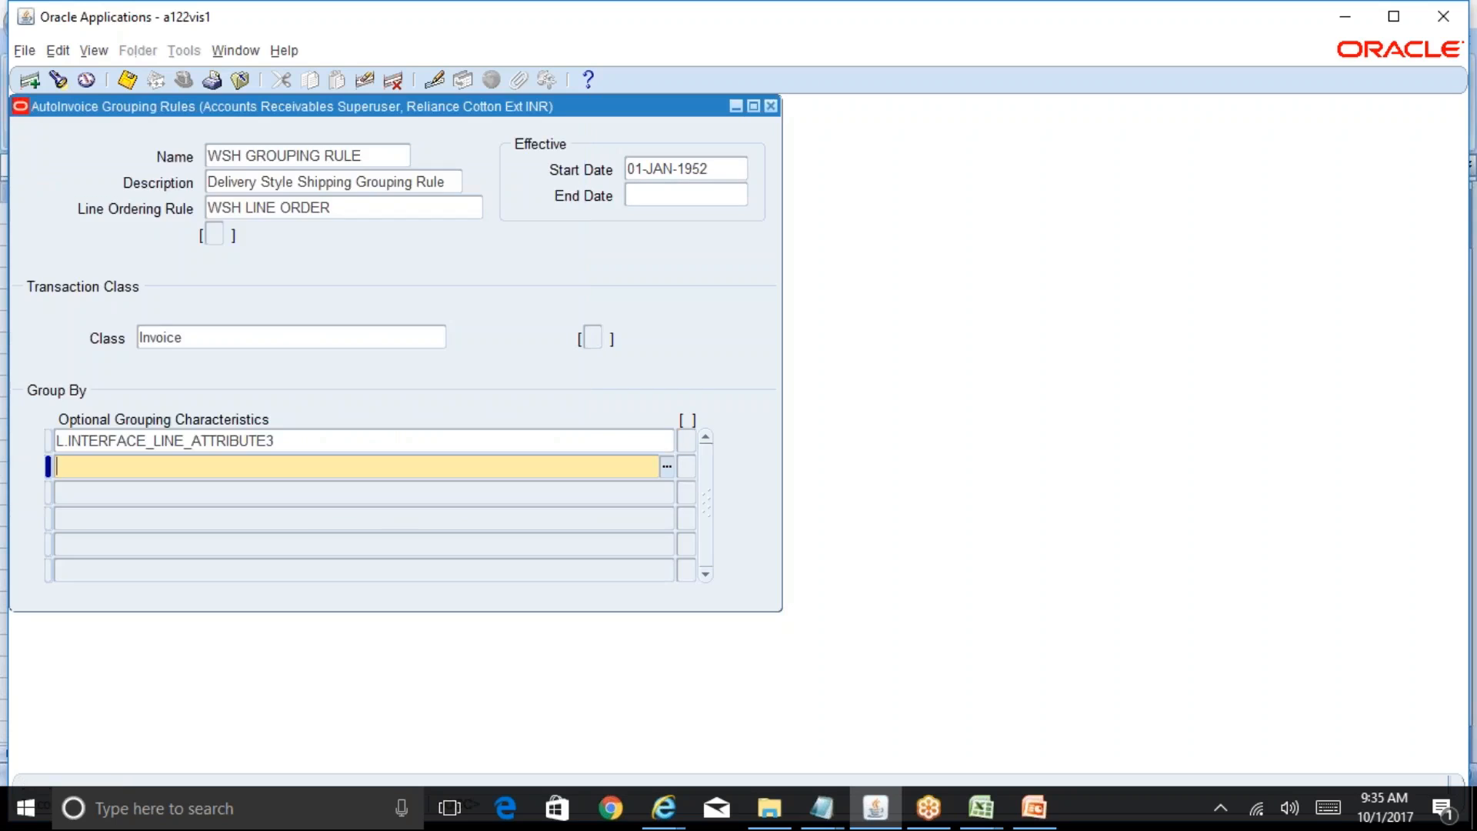
left_click(318, 442)
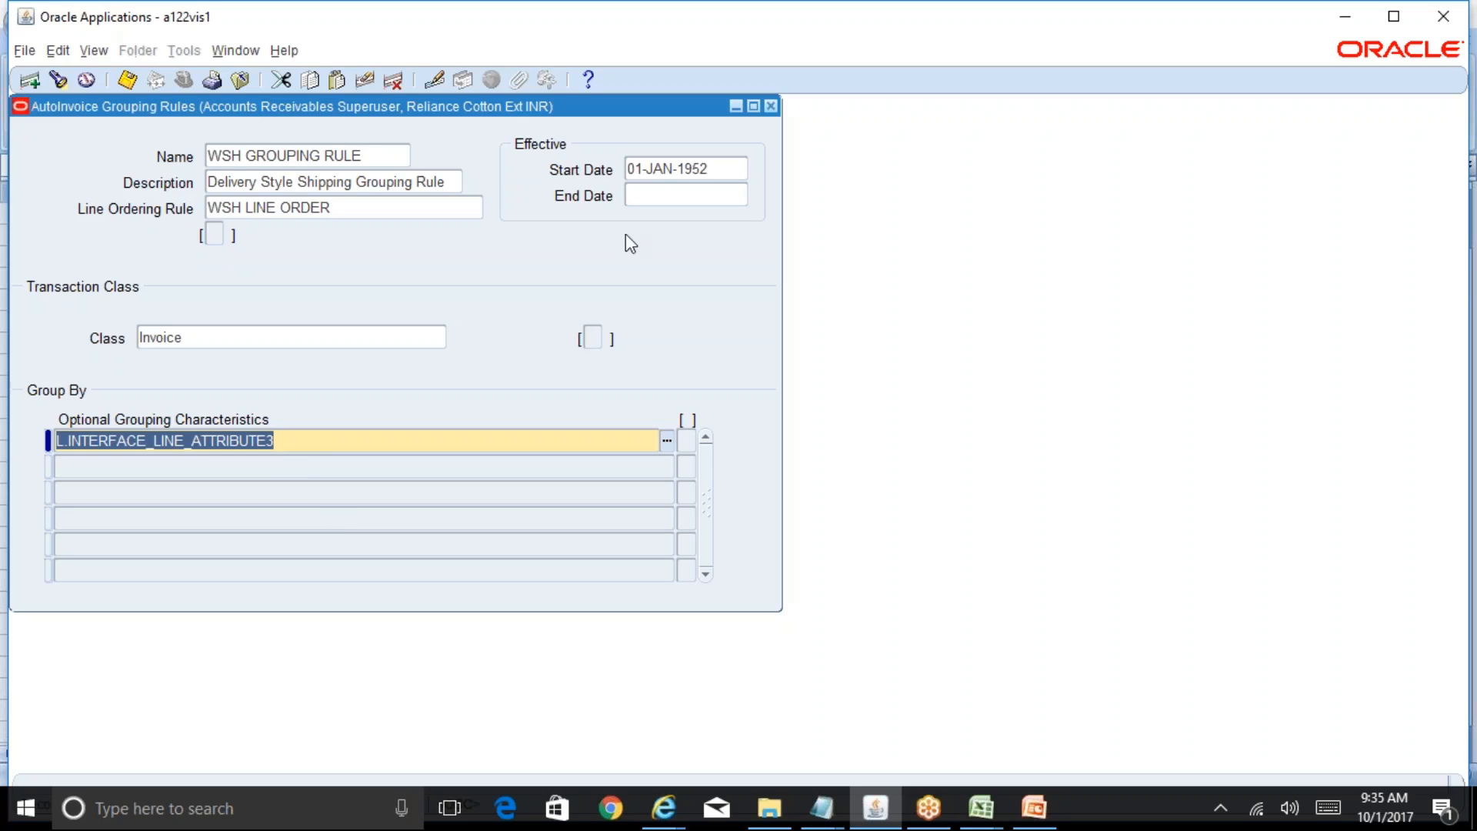
- Close the AutoInvoice Grouping Rules form, open Transaction Sources from the Navigator and query the sources of type Imported
left_click(772, 107)
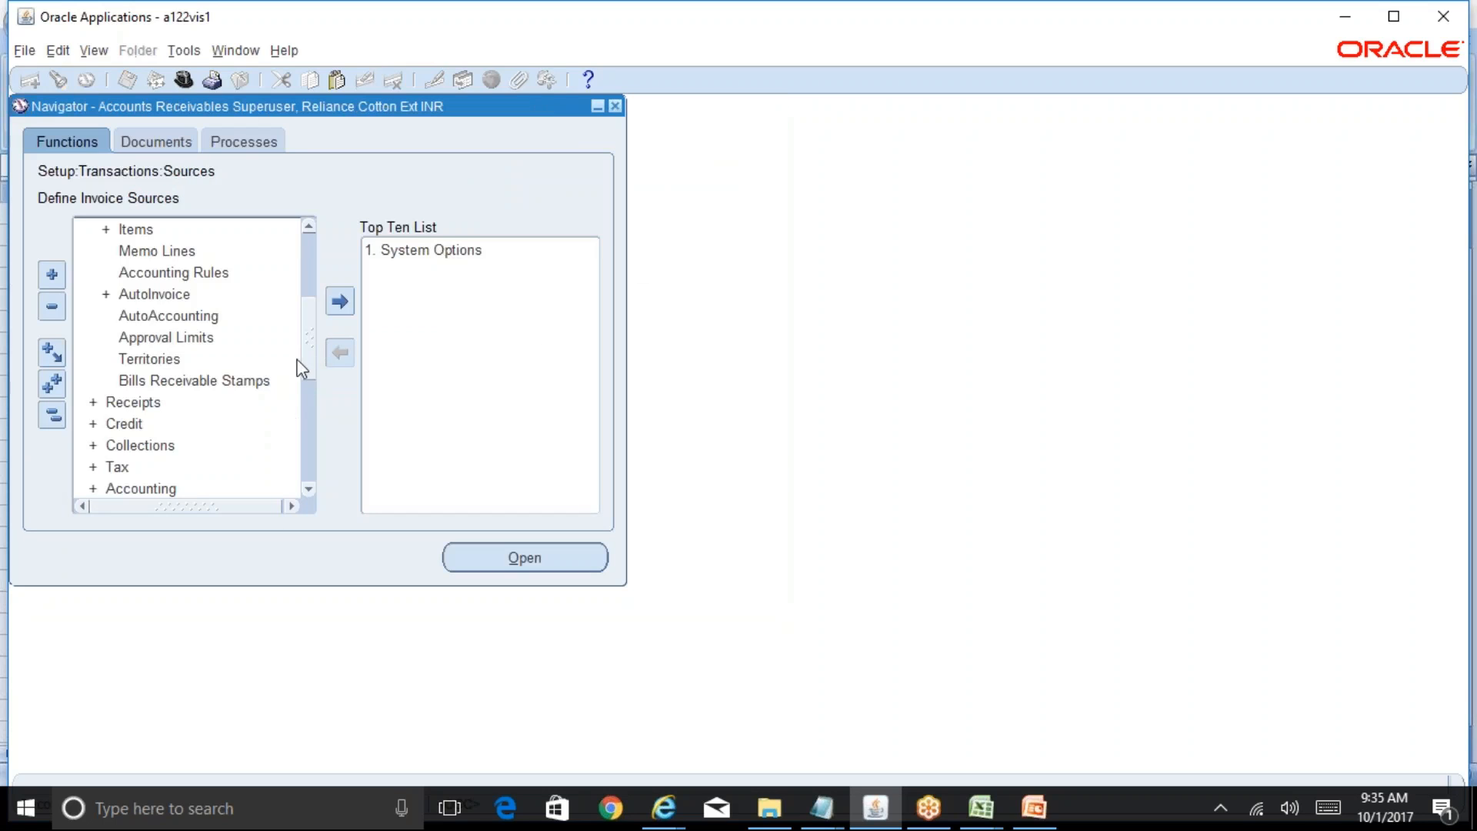
left_click_drag(314, 353, 320, 321)
double_click(260, 321)
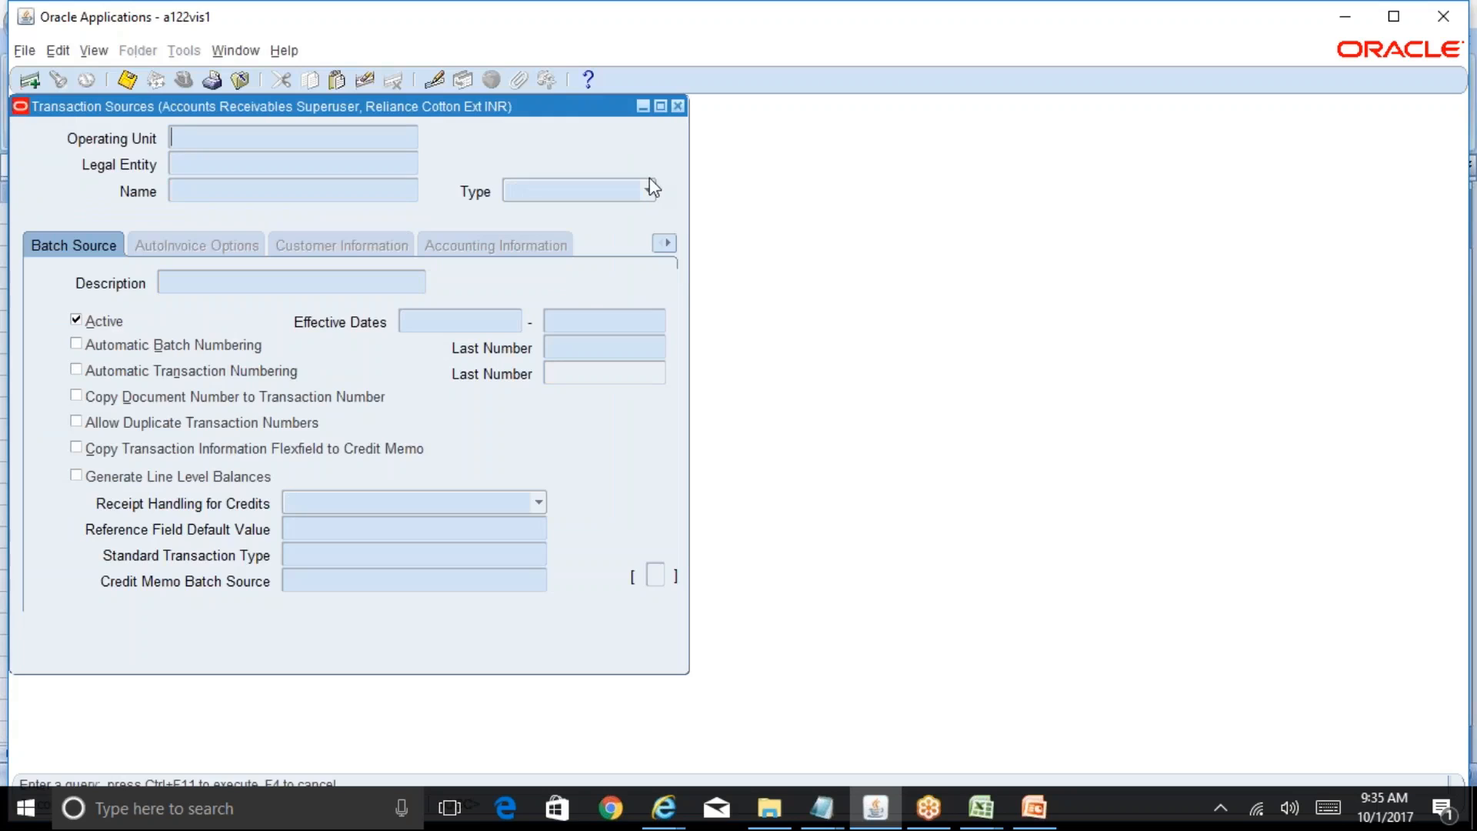
left_click(649, 192)
left_click(590, 154)
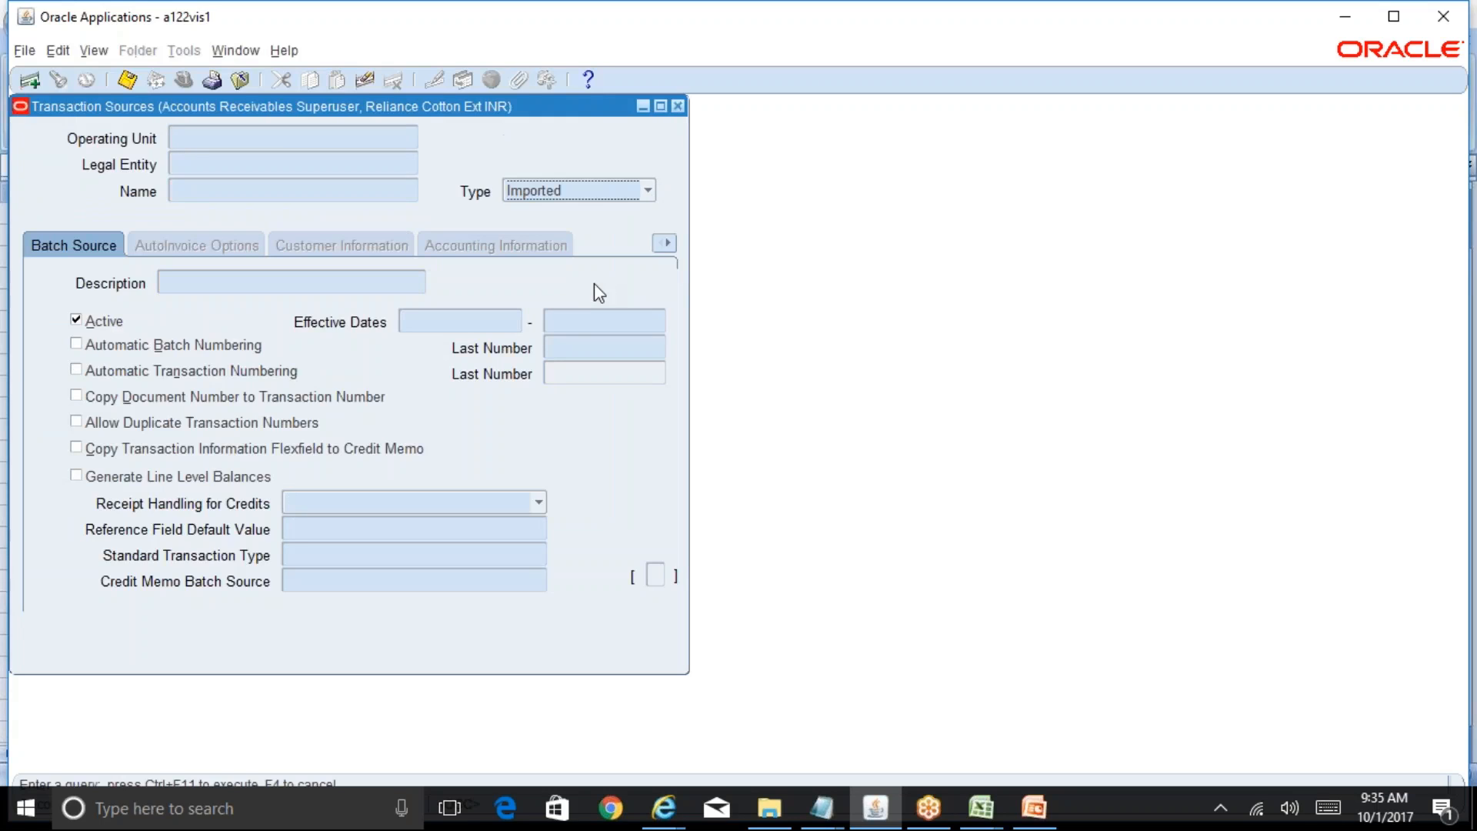
key("ctrl+F11")
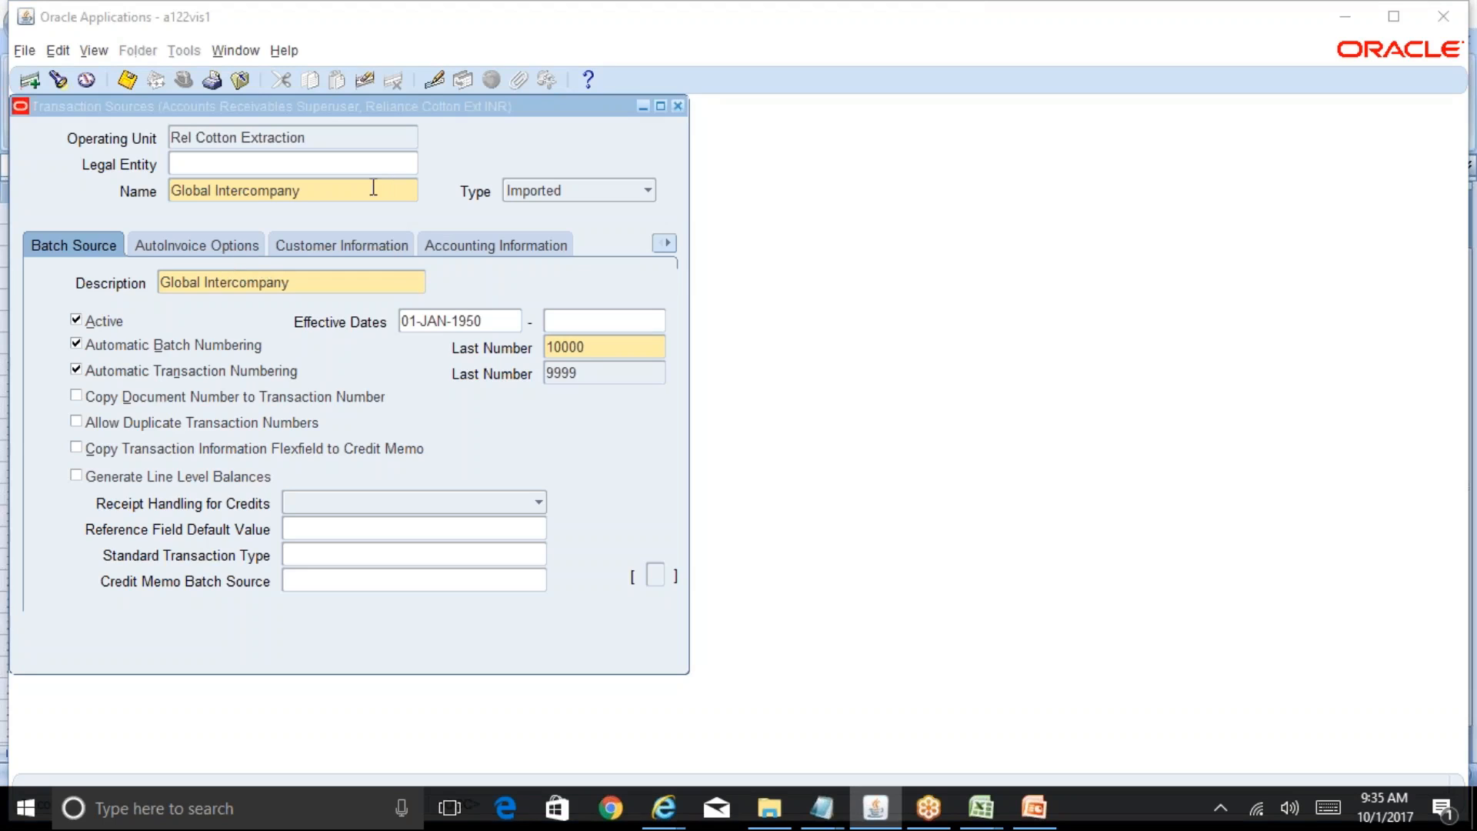
- Browse the imported transaction sources to Order Entry Delivery Invoicing
left_click(307, 191)
key("Down")
key("Down")
key("Down")
key("Down")
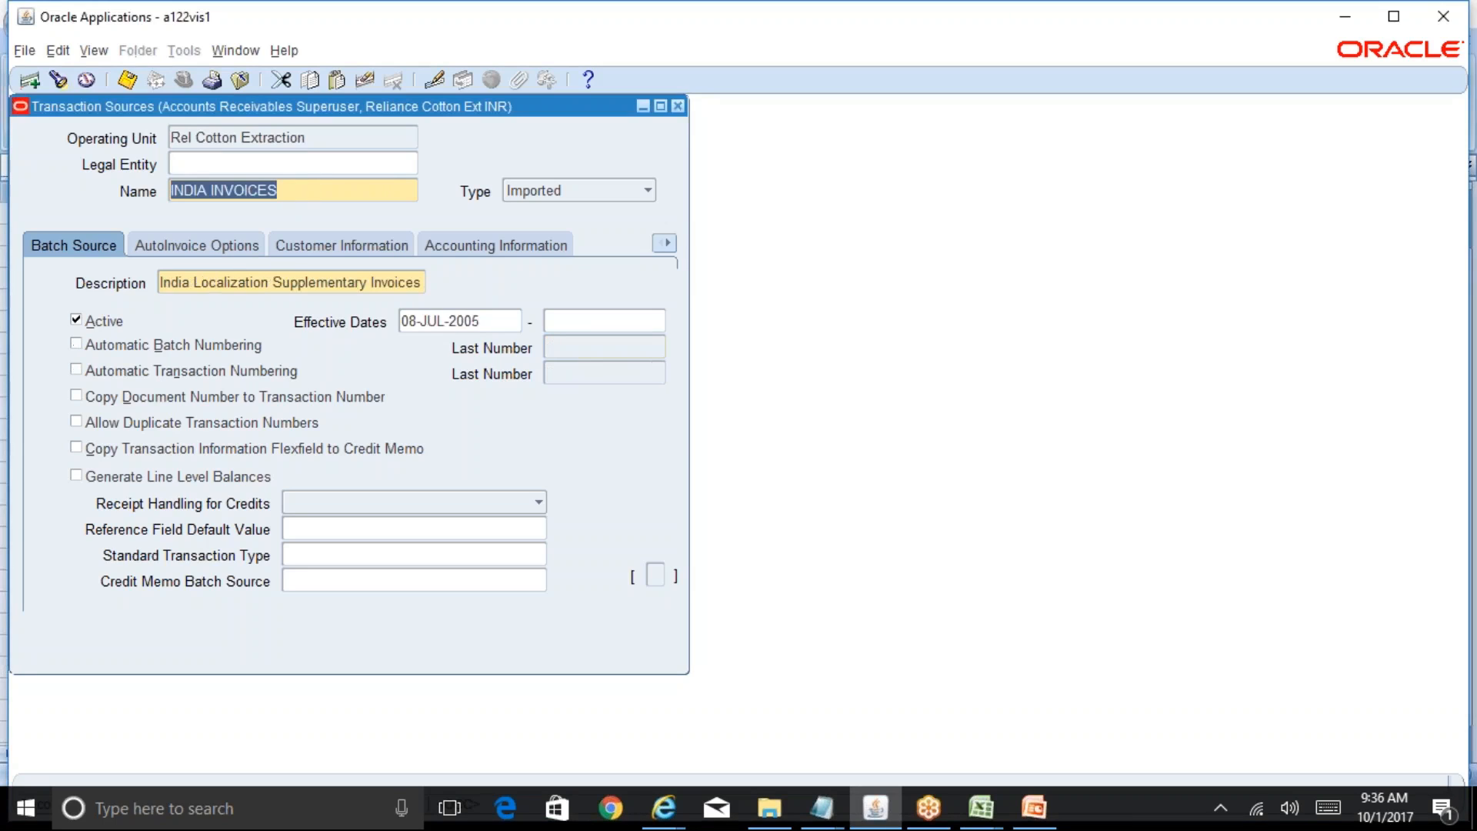
key("Down")
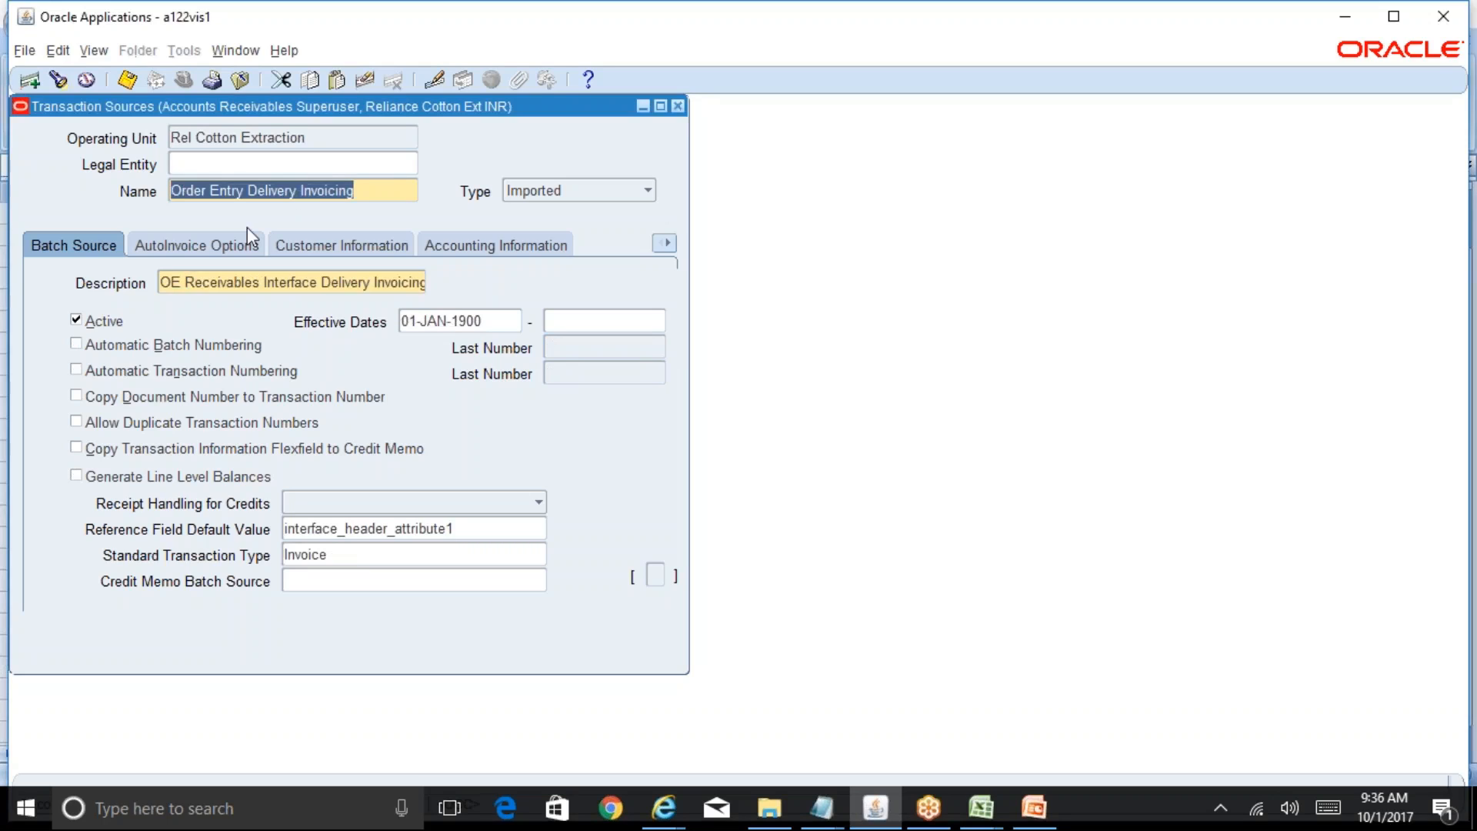
- Review the AutoInvoice, customer, accounting, other information and sales credit validation settings of the Order Entry Delivery Invoicing source
left_click(238, 246)
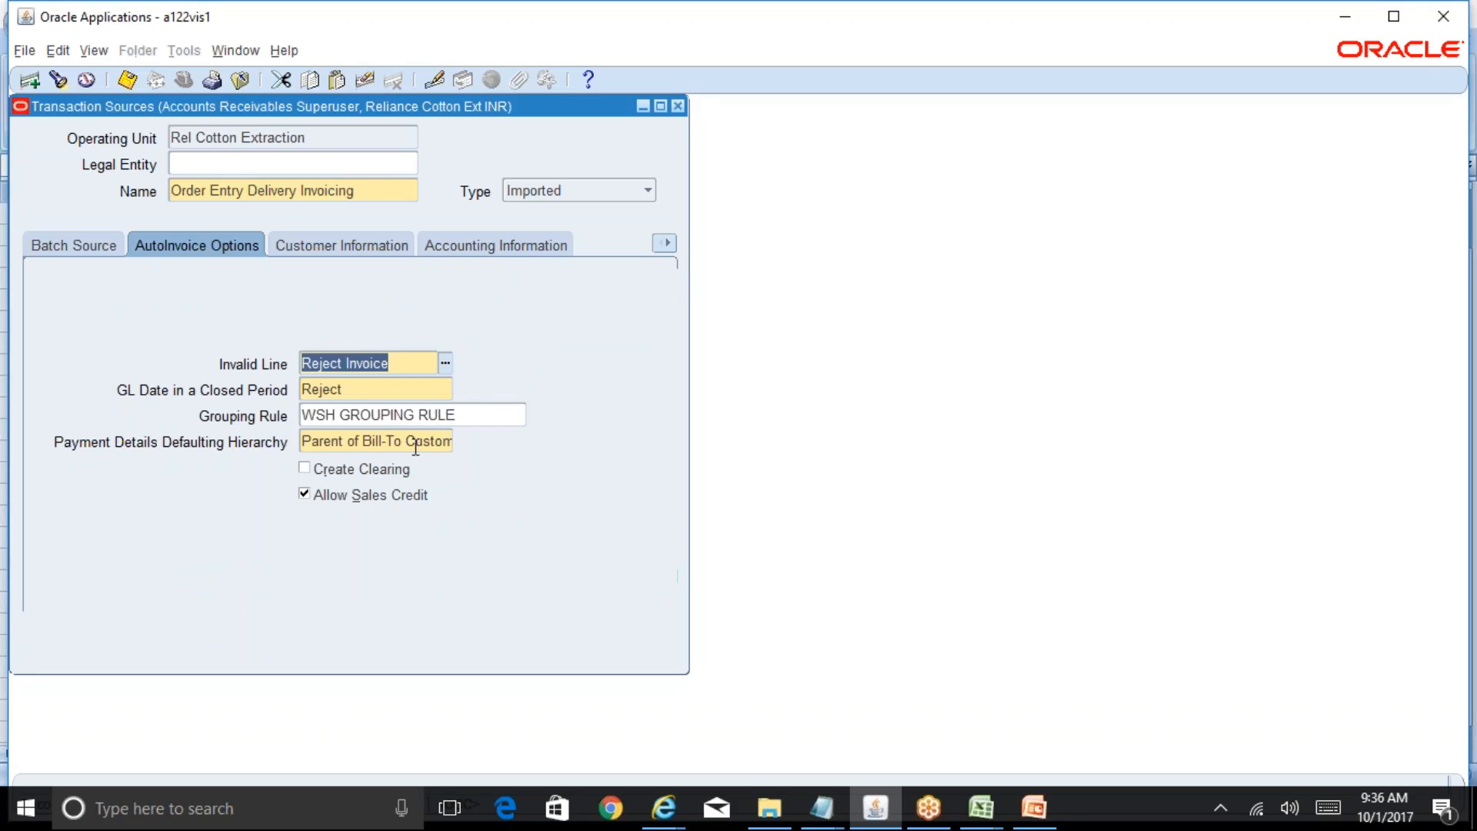
left_click_drag(303, 441, 478, 449)
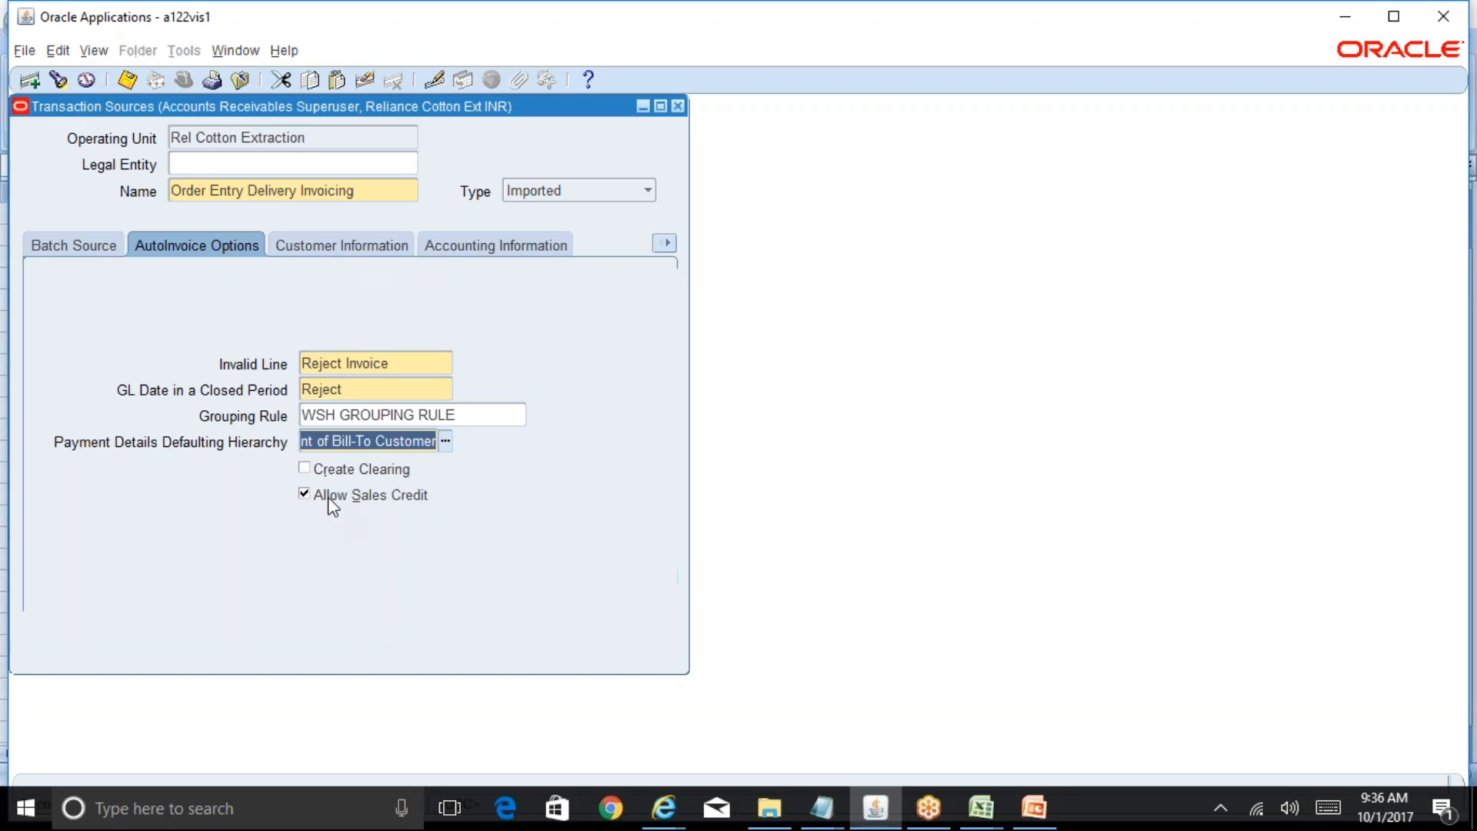
left_click(381, 254)
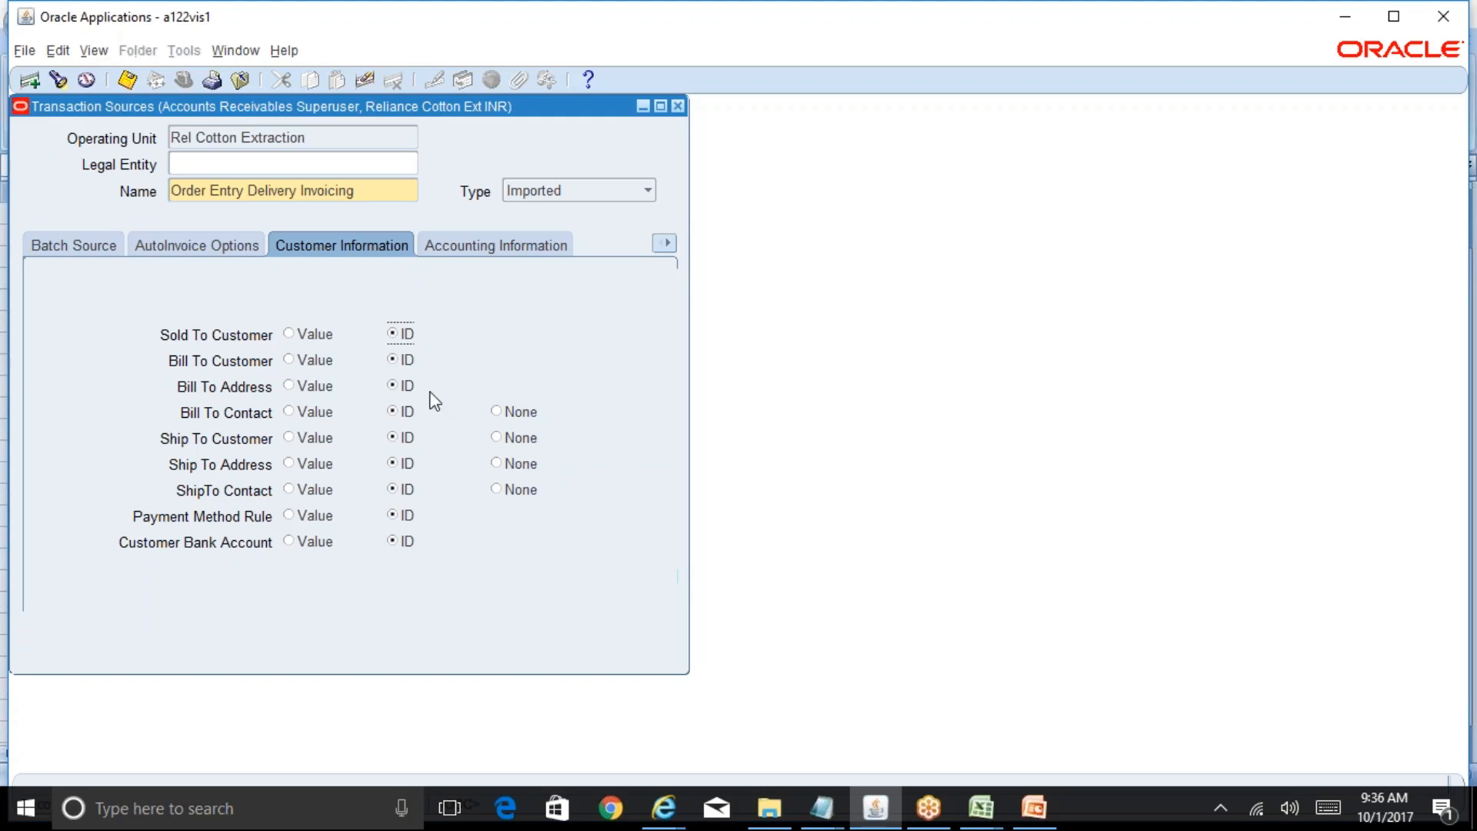
left_click(546, 254)
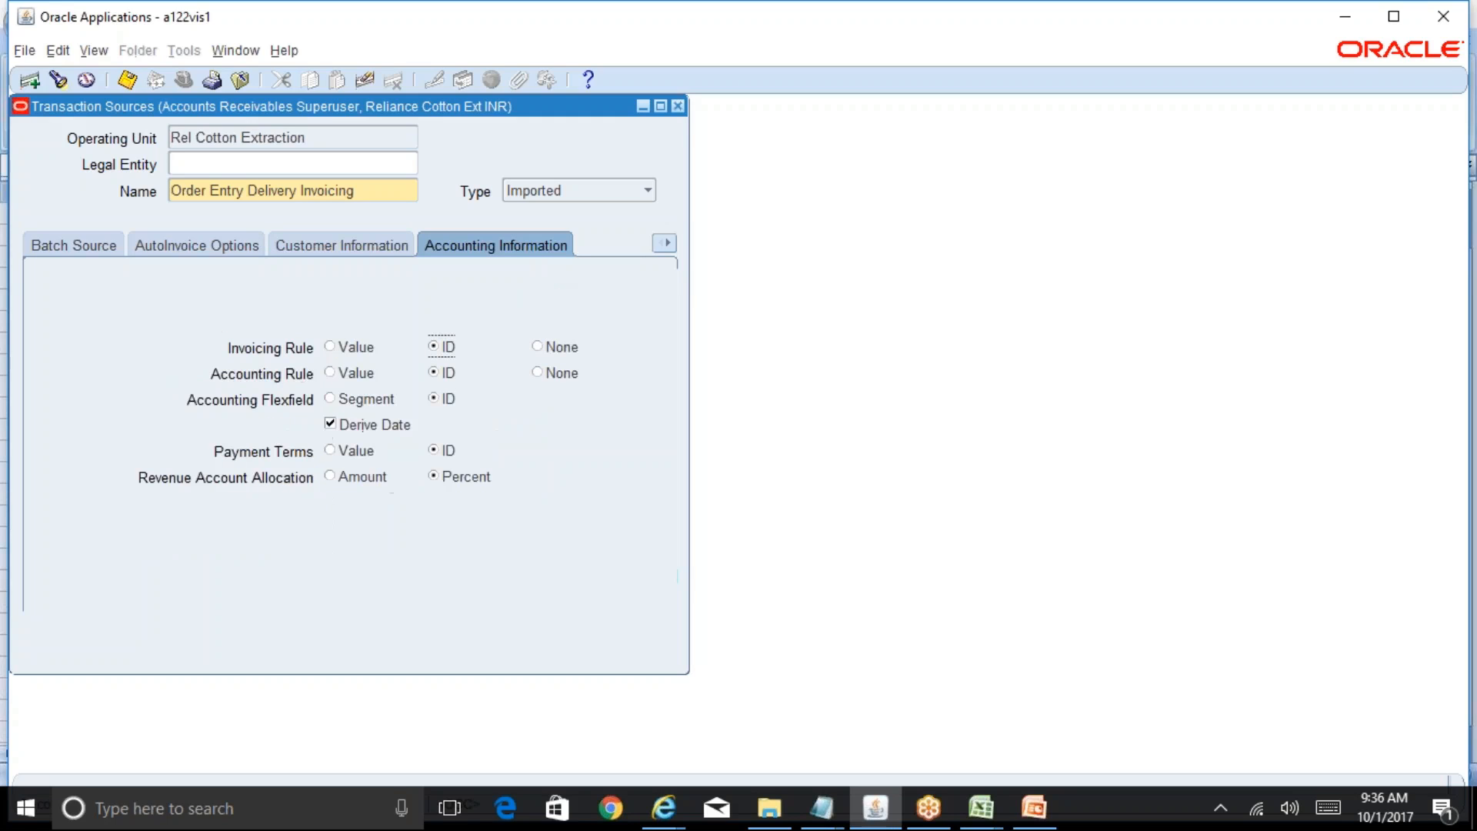
left_click(668, 245)
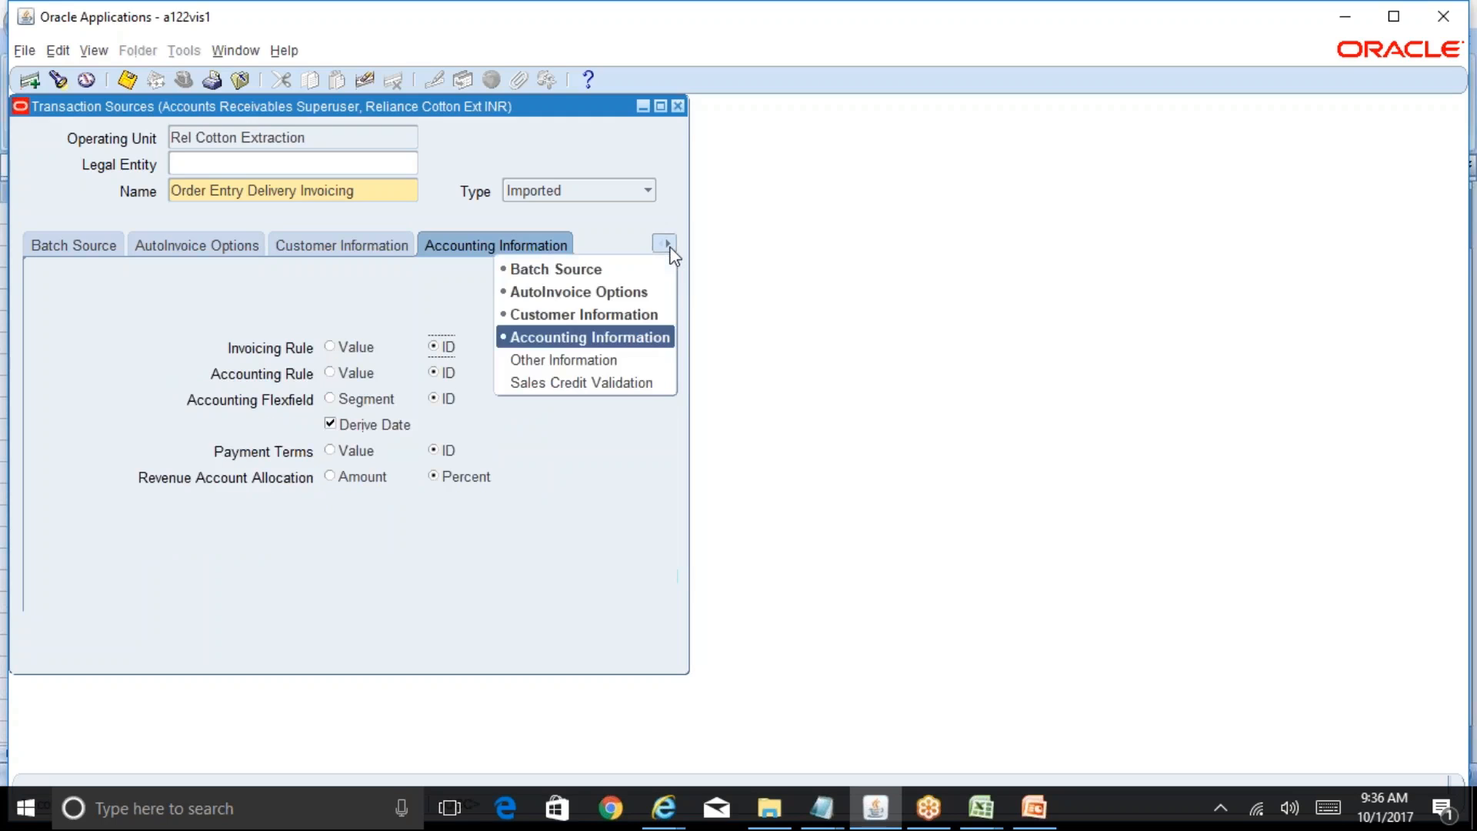
left_click(615, 362)
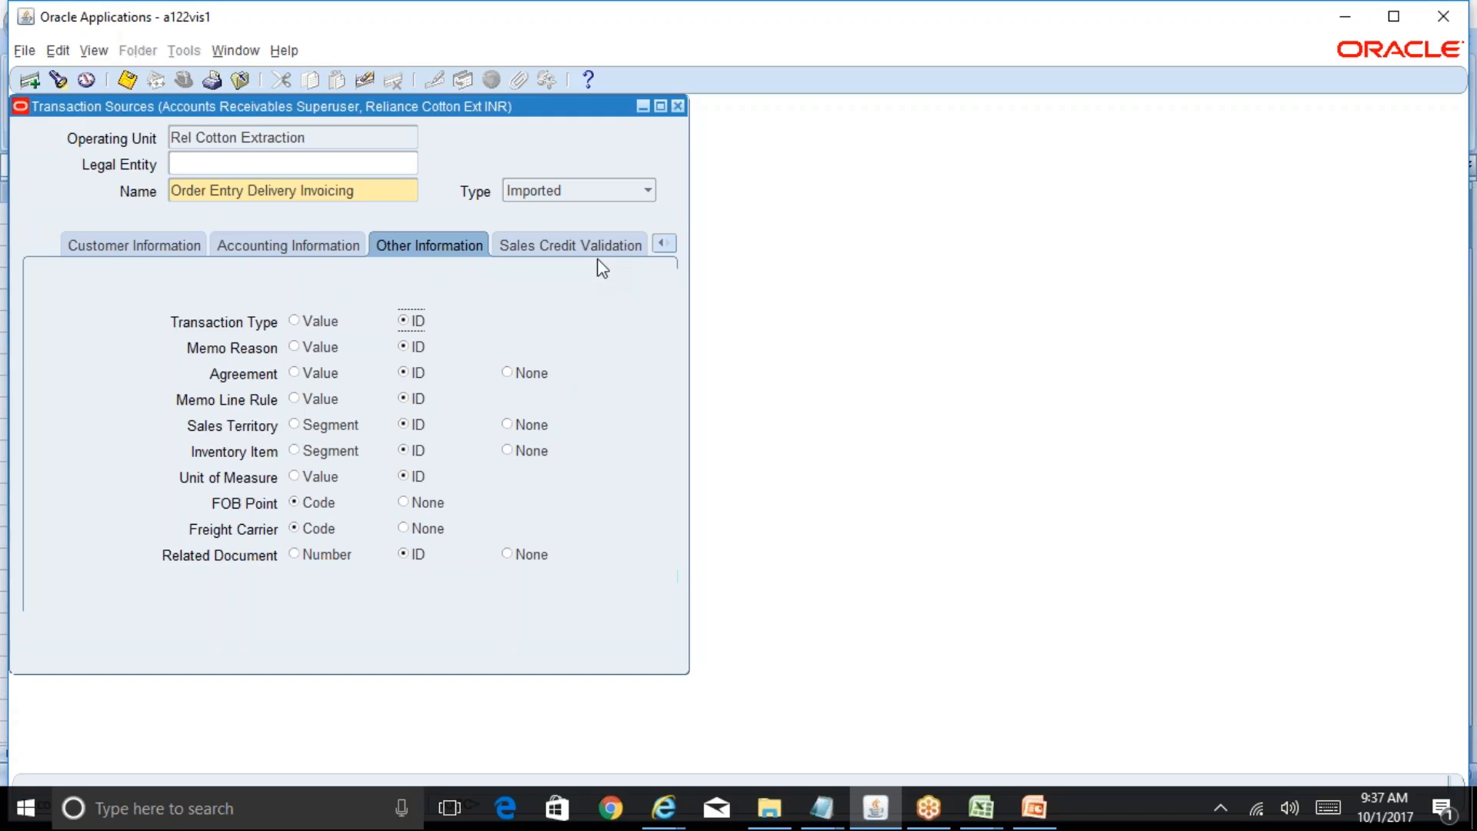
left_click(625, 247)
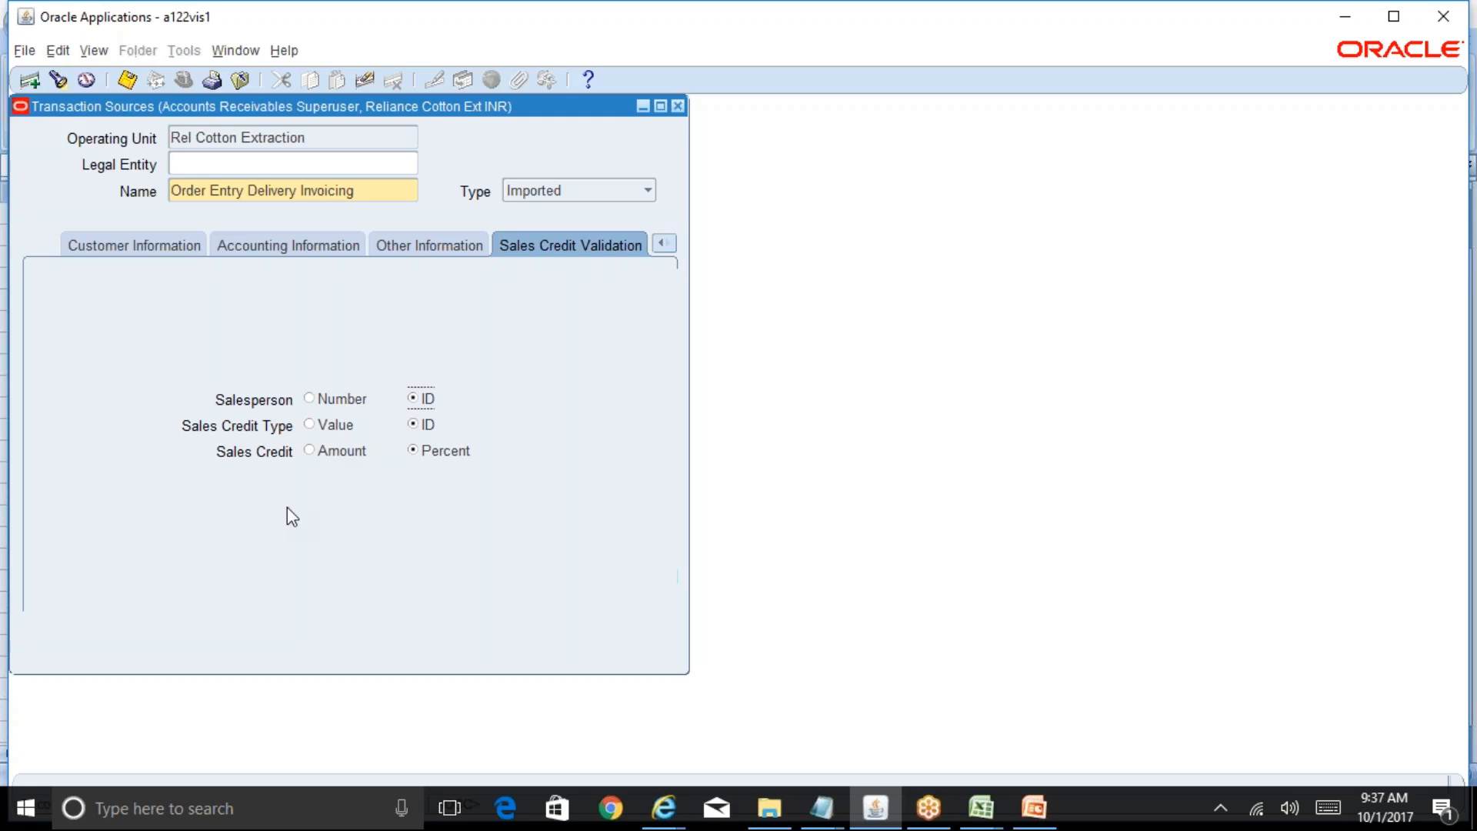
- Run a new query for the transaction sources of type Manual
left_click(355, 191)
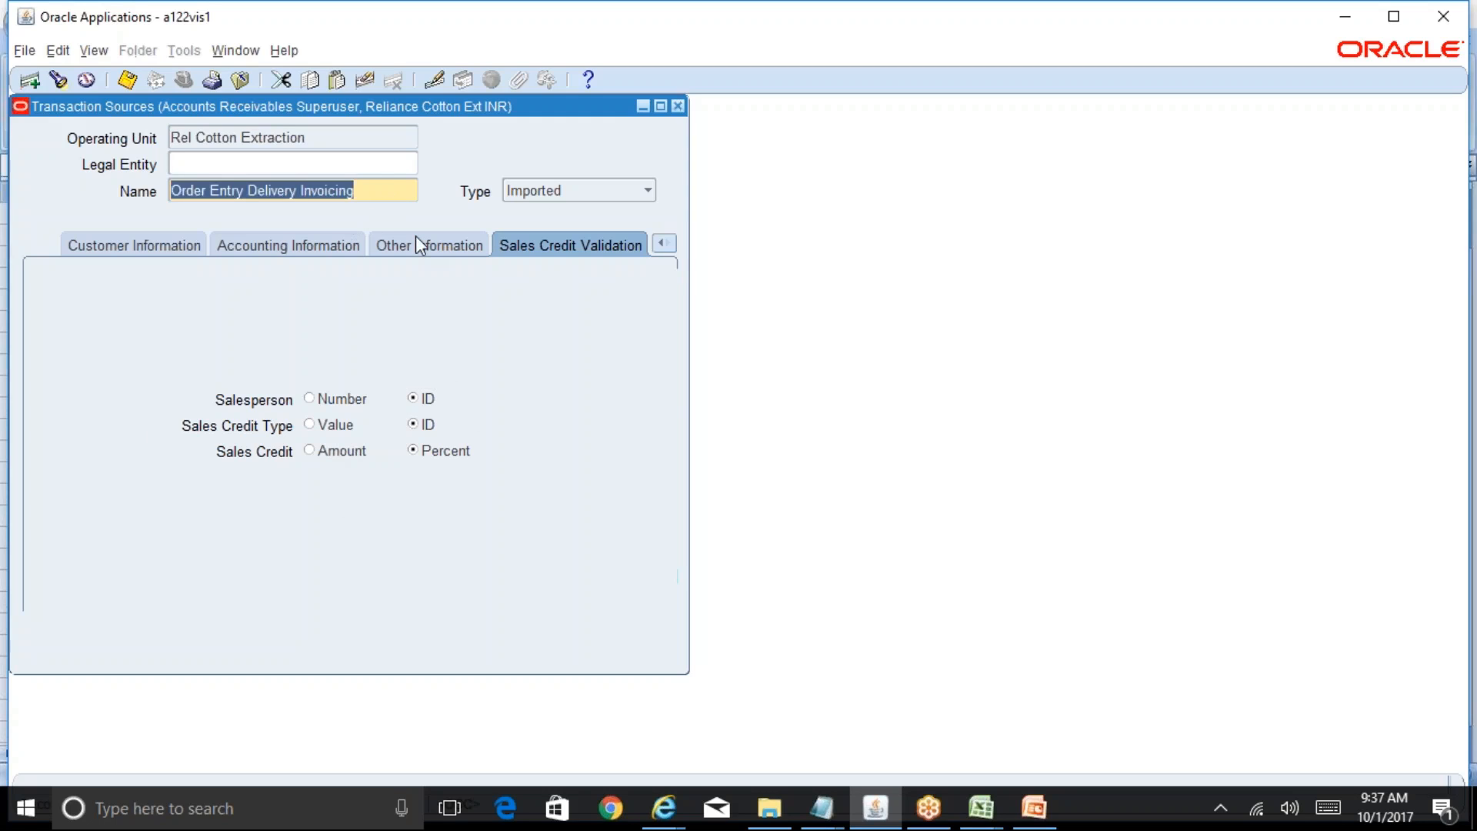
key("F11")
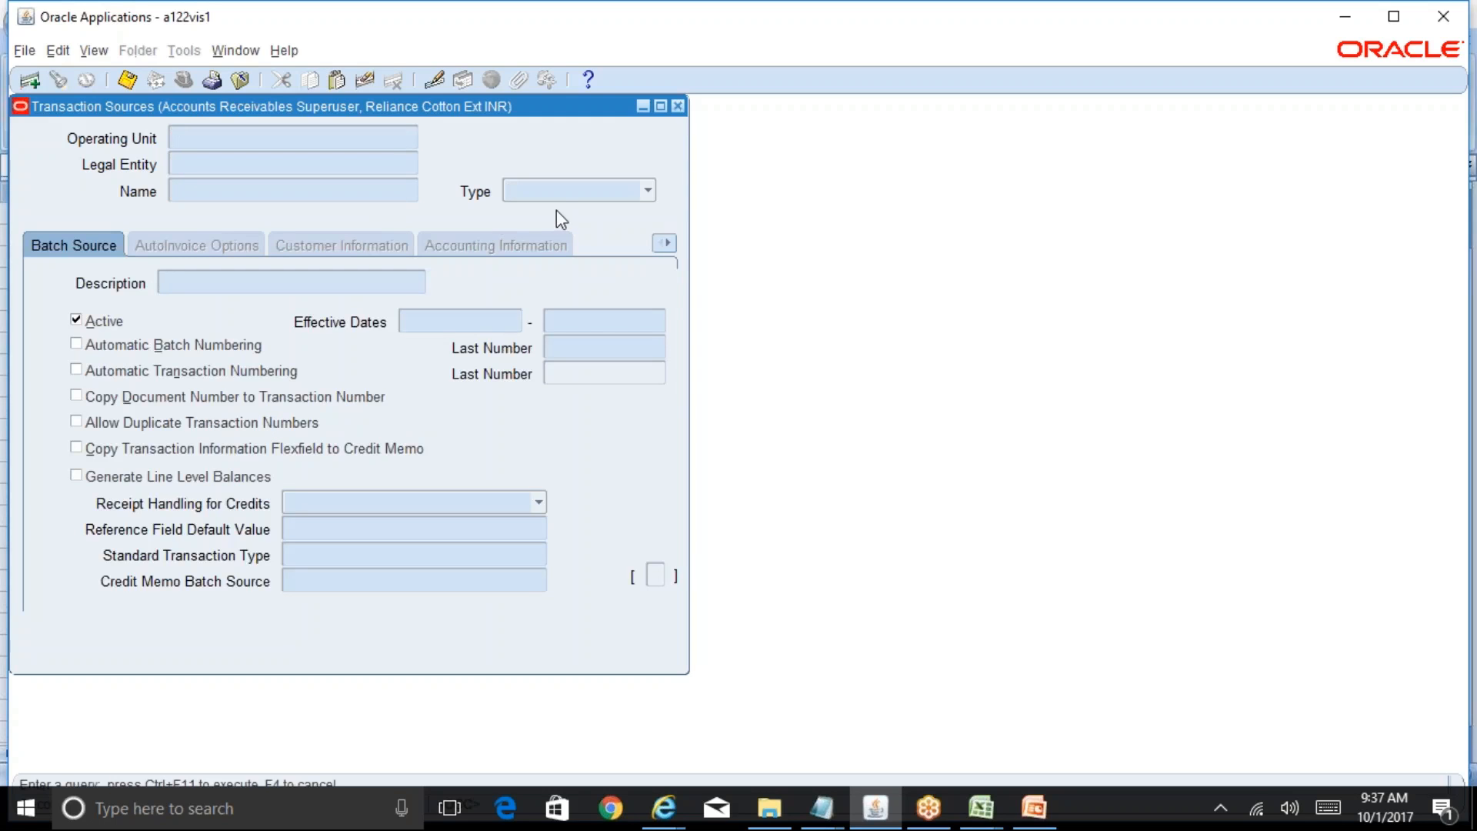
left_click(590, 191)
left_click(570, 171)
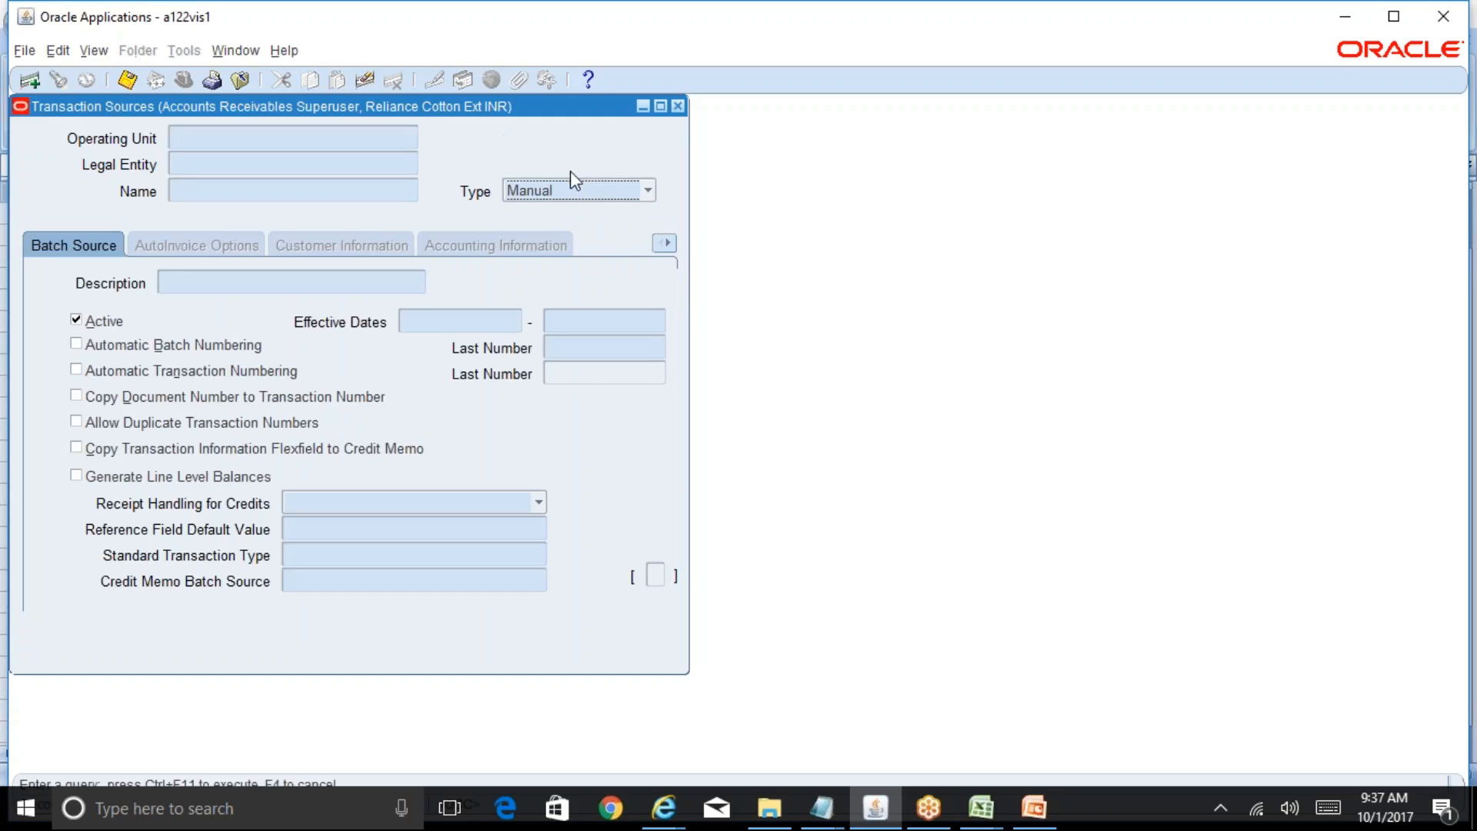
key("ctrl+F11")
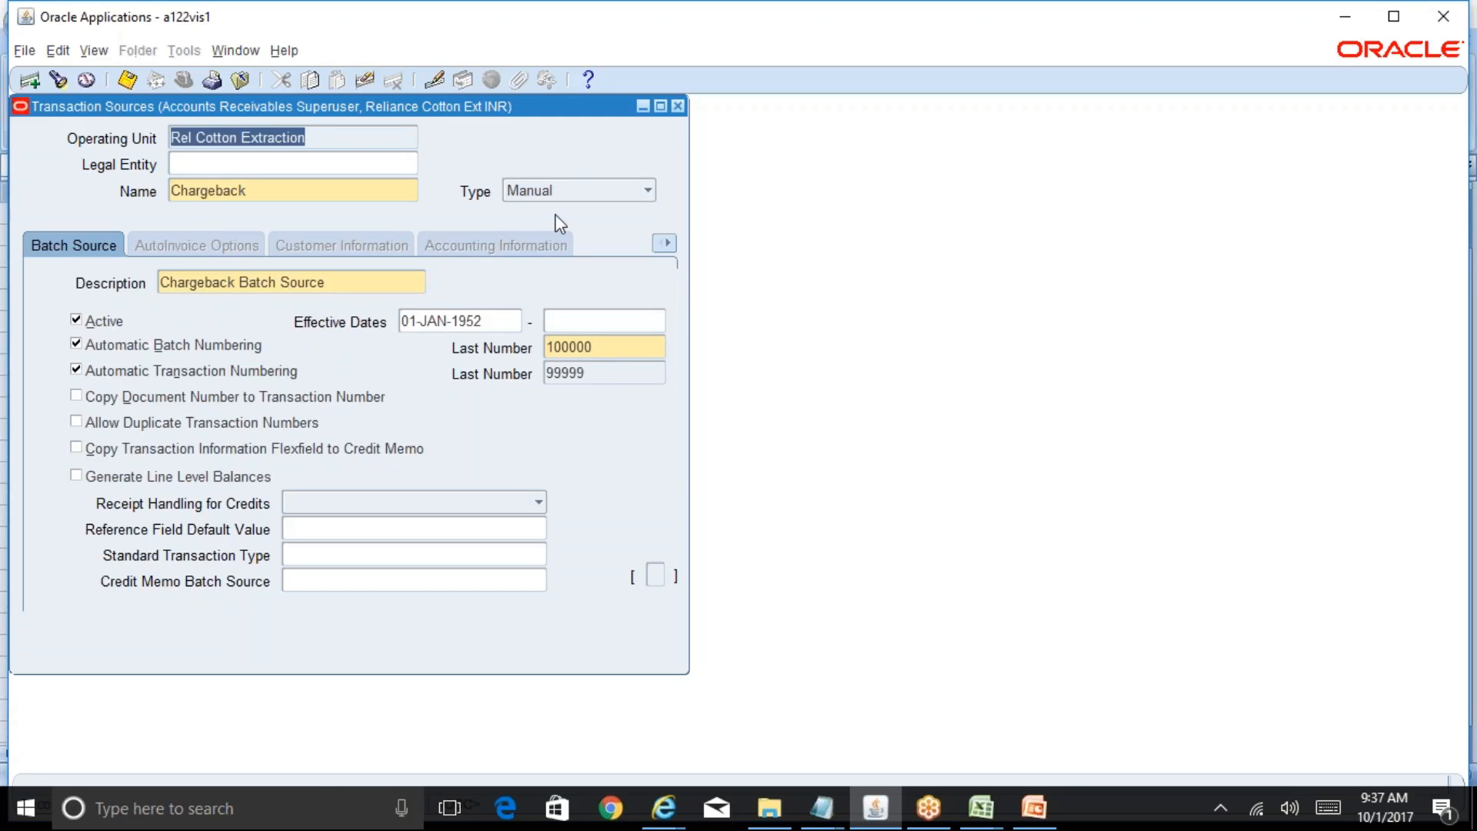
- Browse the manual transaction sources to the MANUAL-OTHER record
key("Down")
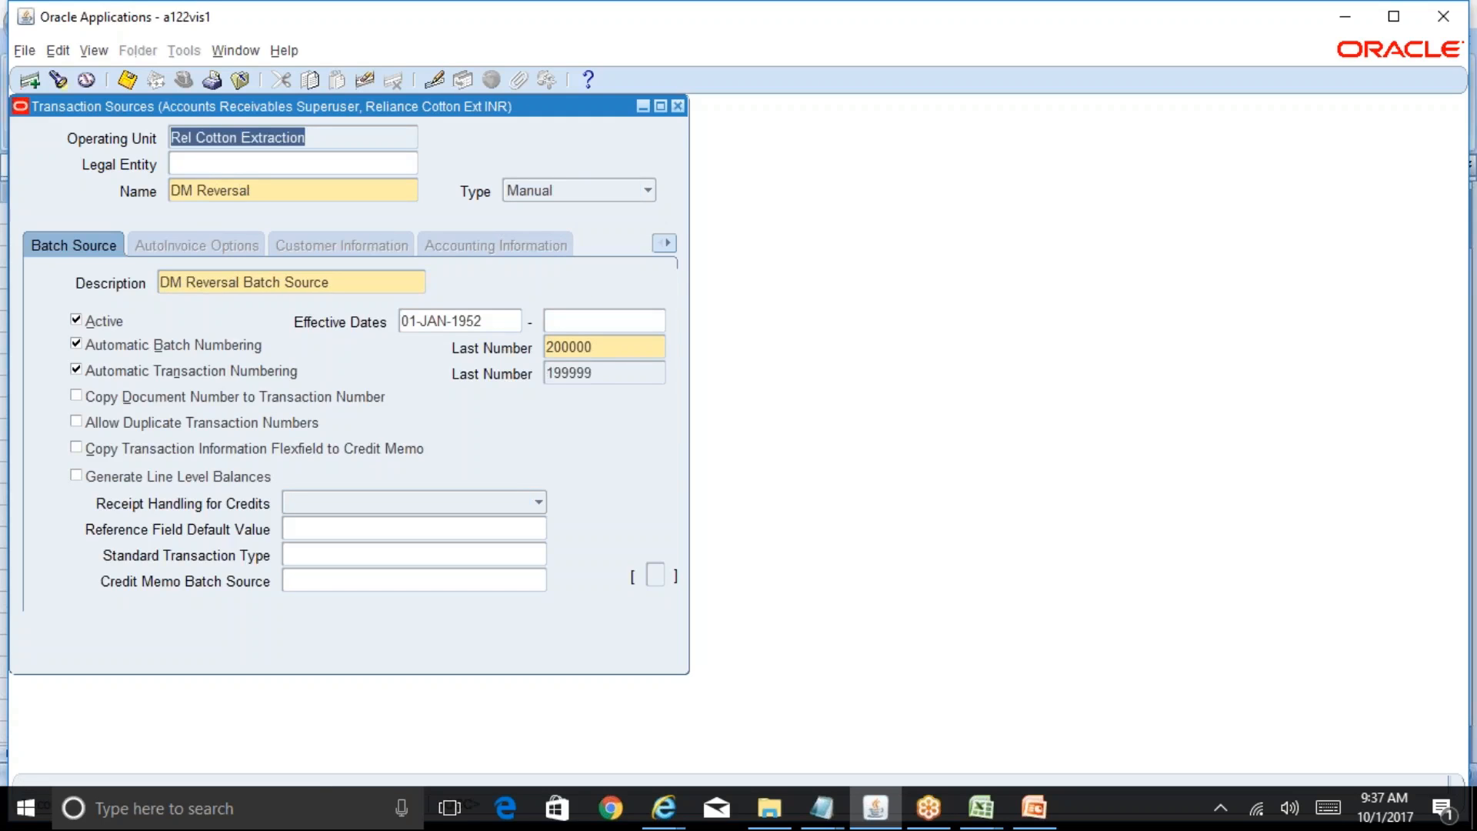
key("Down")
key("Down")
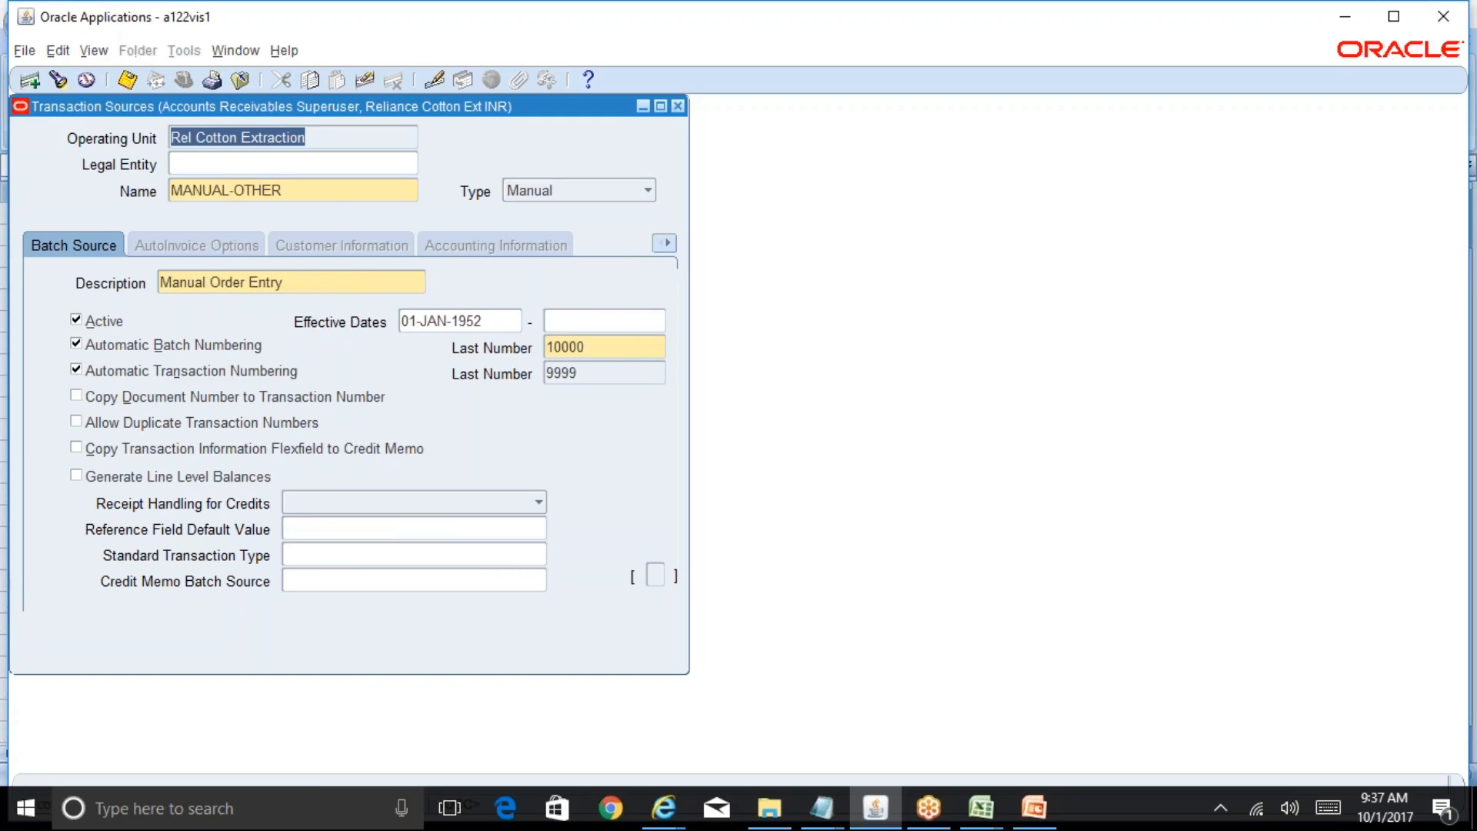
key("Down")
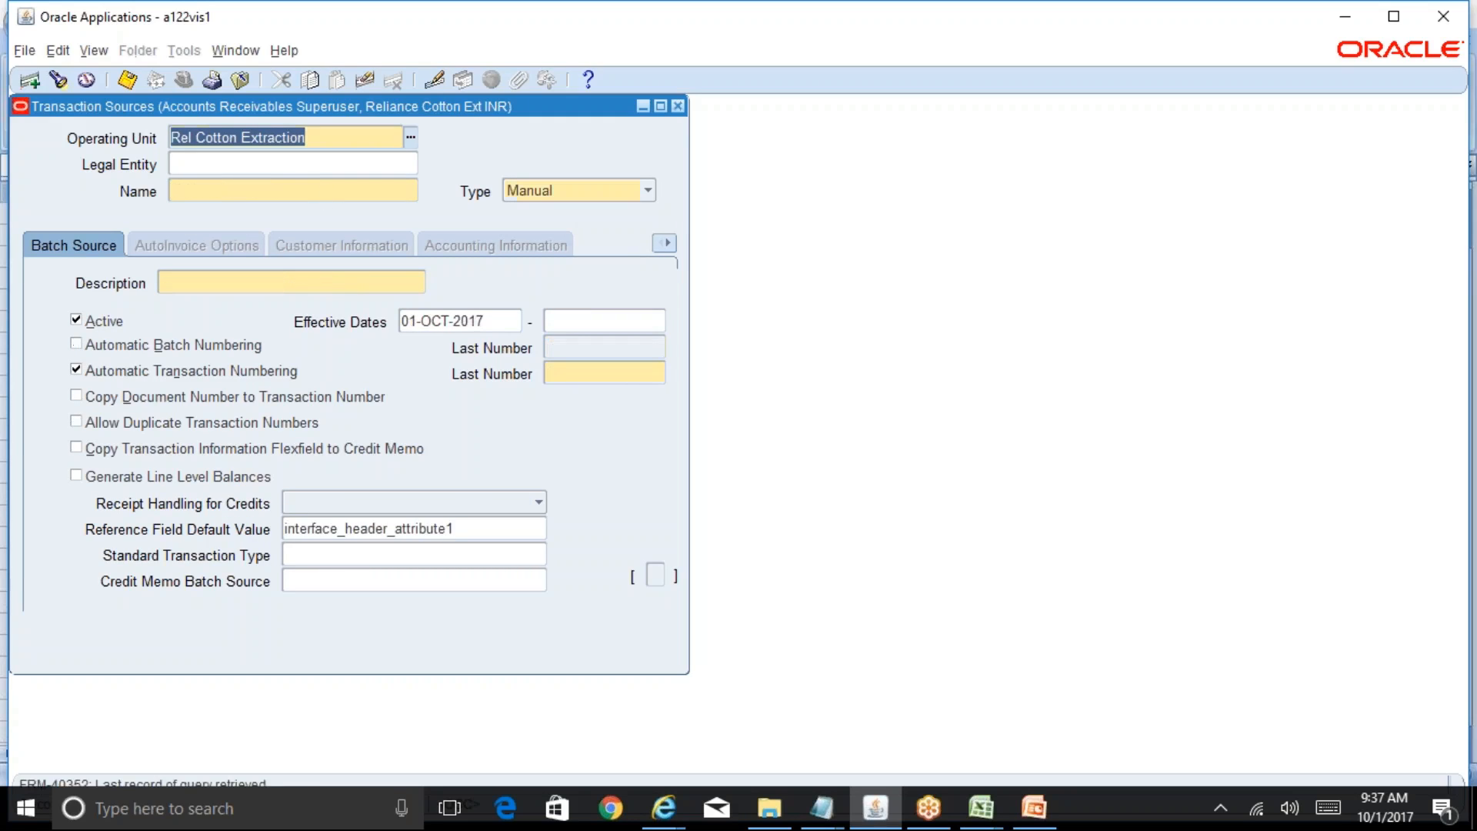
key("Up")
- View the record history of the MANUAL-OTHER source and close it
left_click(307, 190)
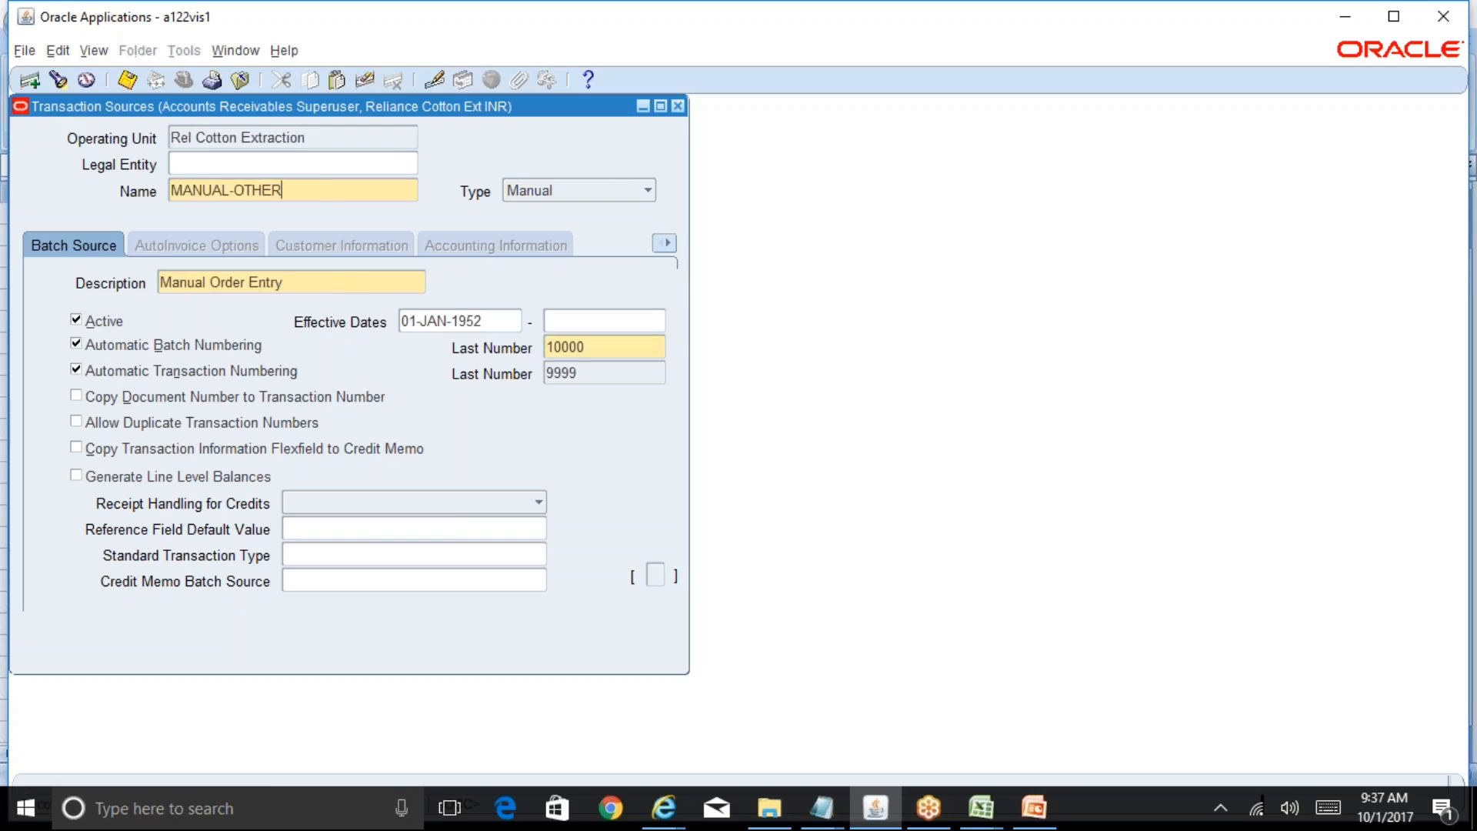
left_click(283, 49)
left_click(313, 185)
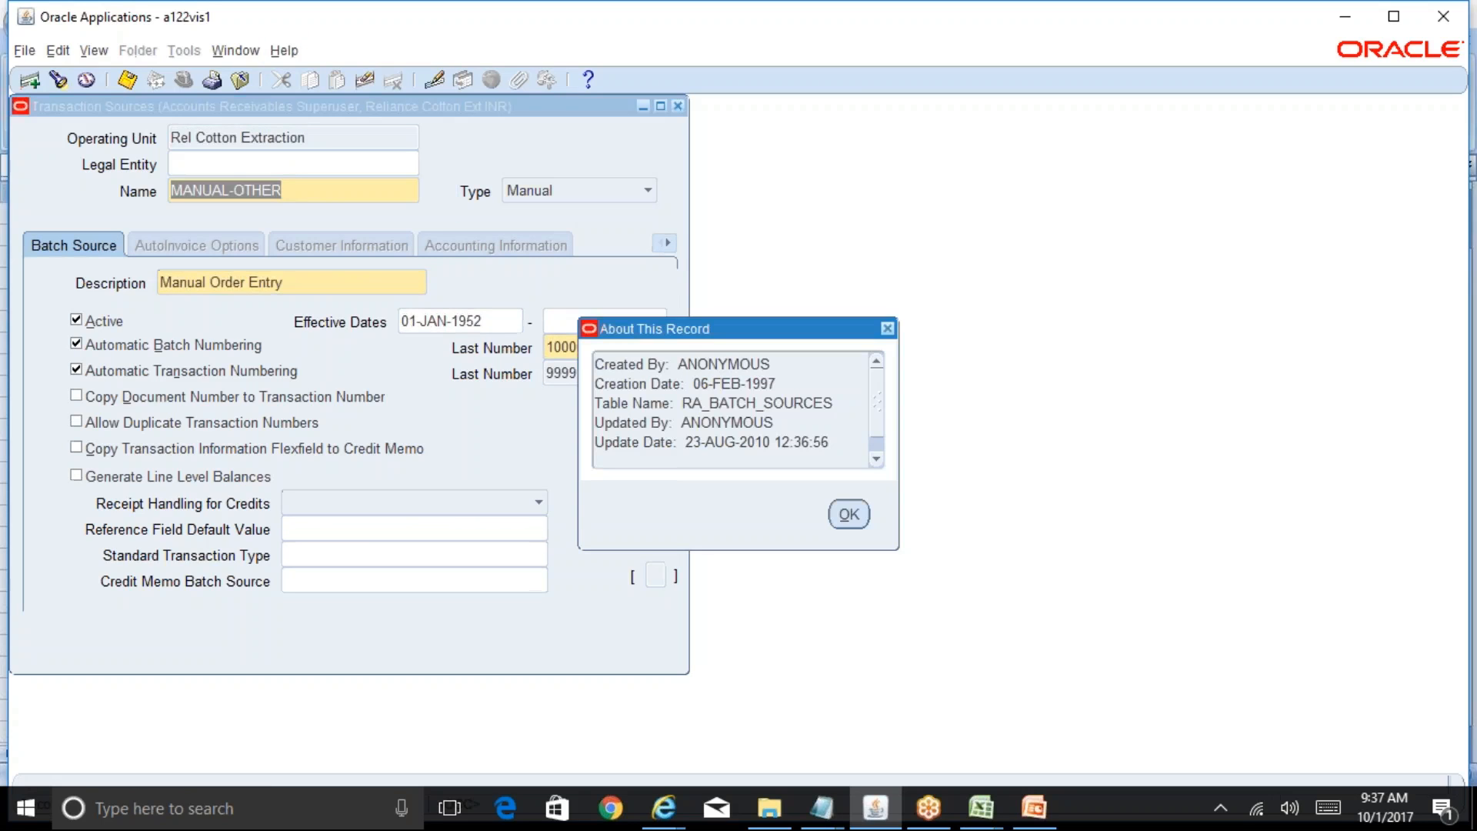
left_click(850, 514)
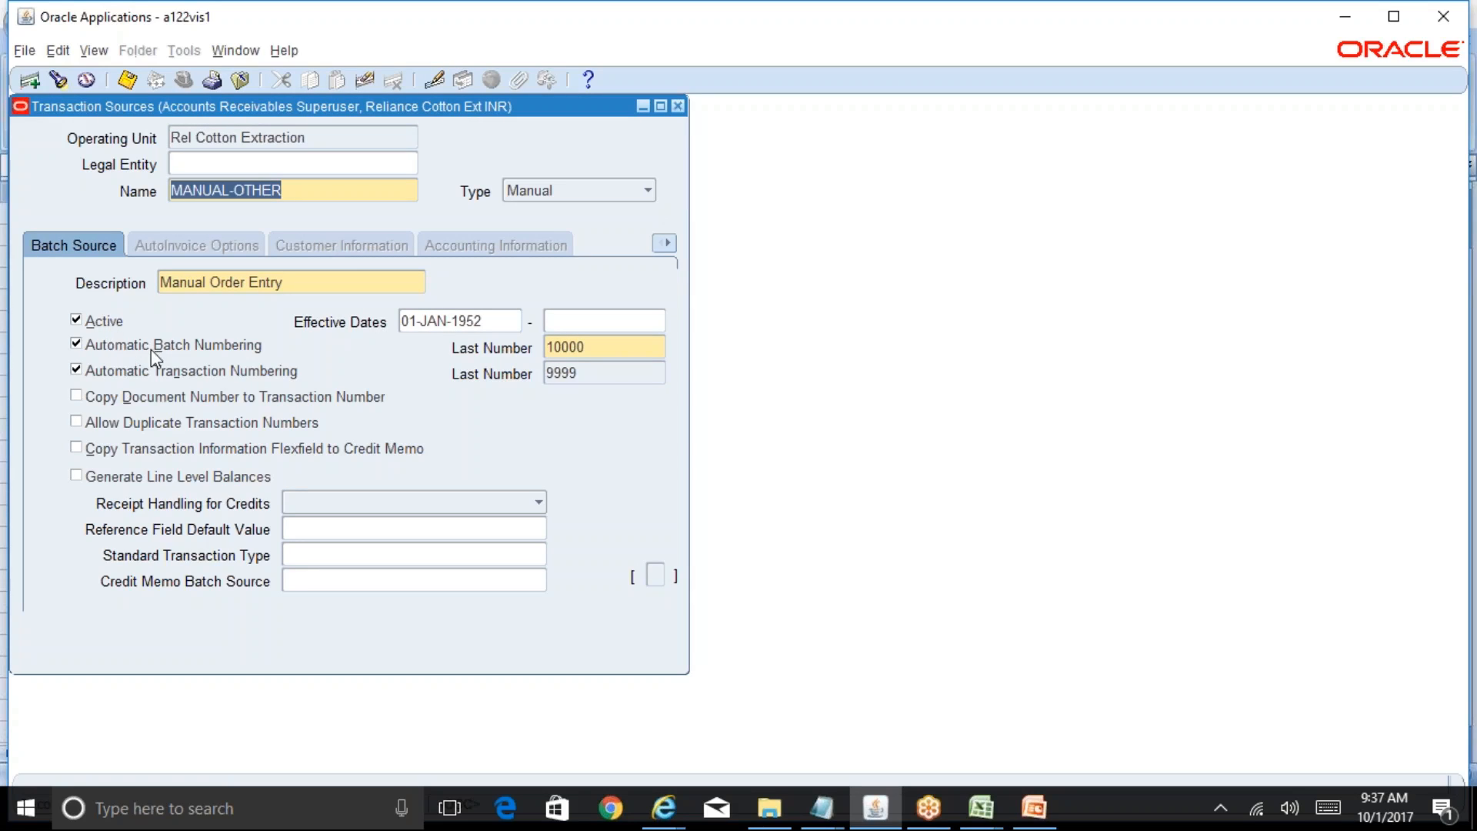
- Examine the last batch number of the MANUAL-OTHER source and which setting regions are available for a manual source
left_click(625, 347)
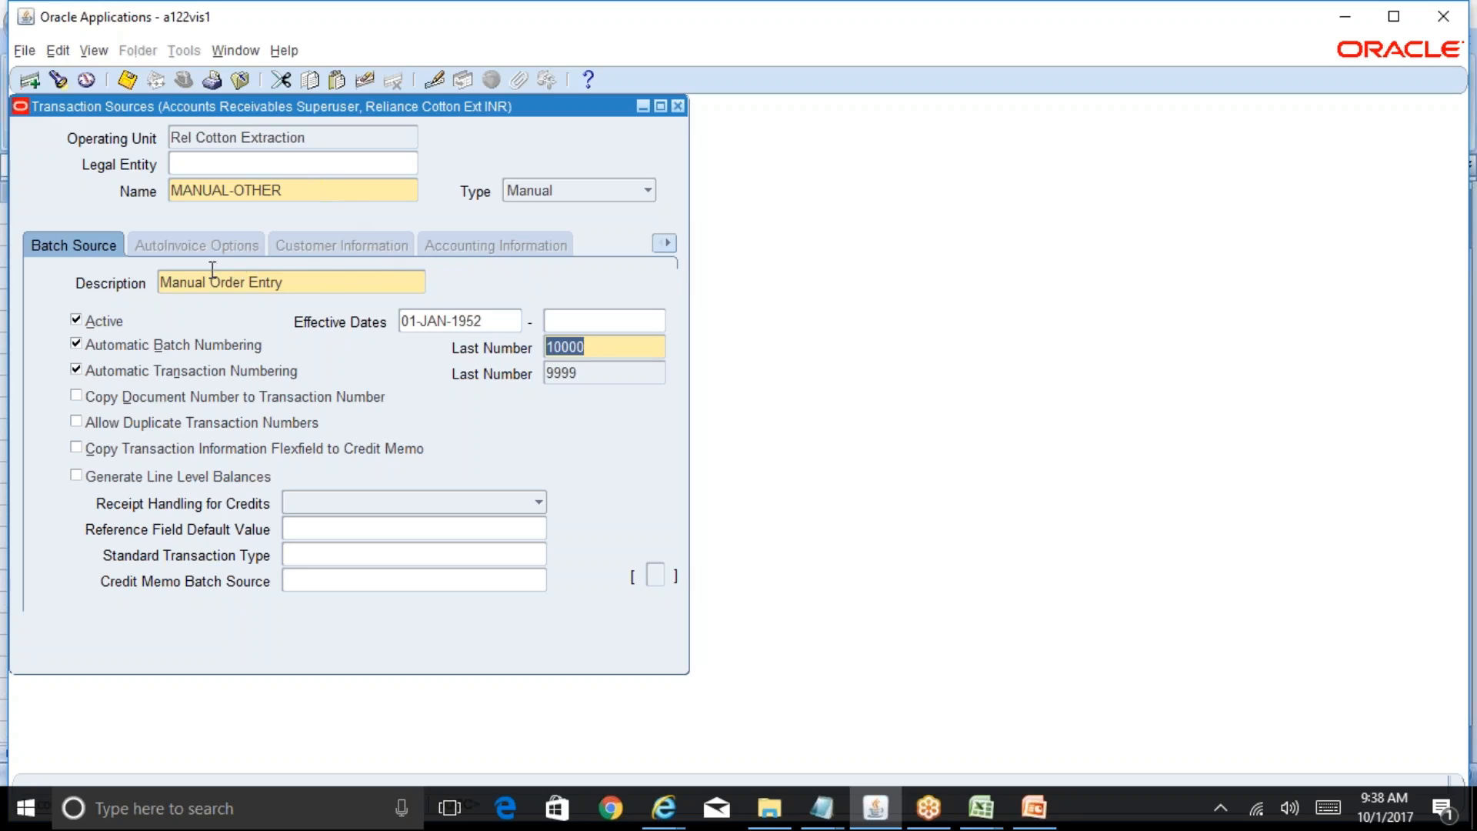
left_click(665, 243)
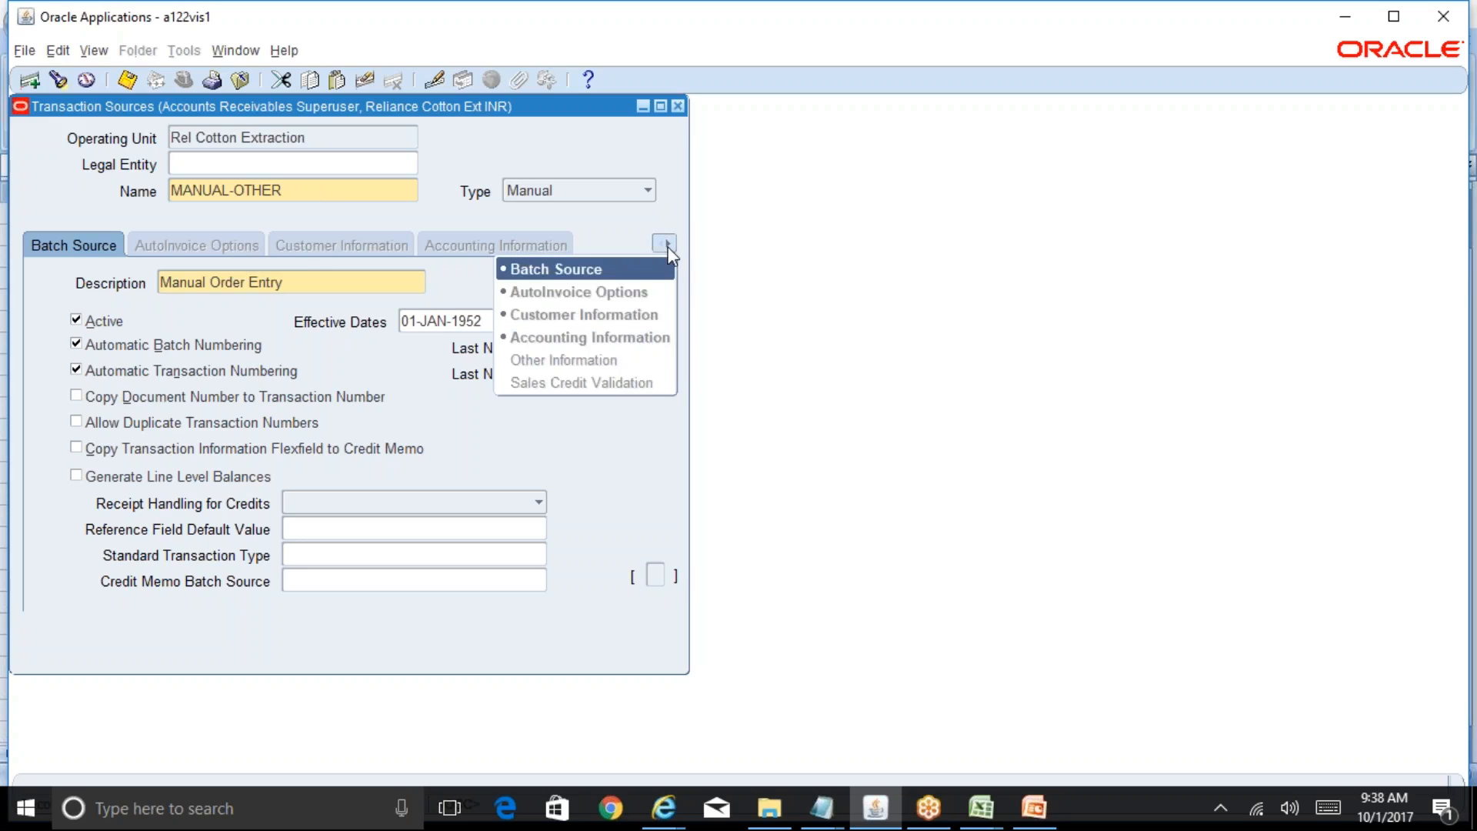
left_click(612, 269)
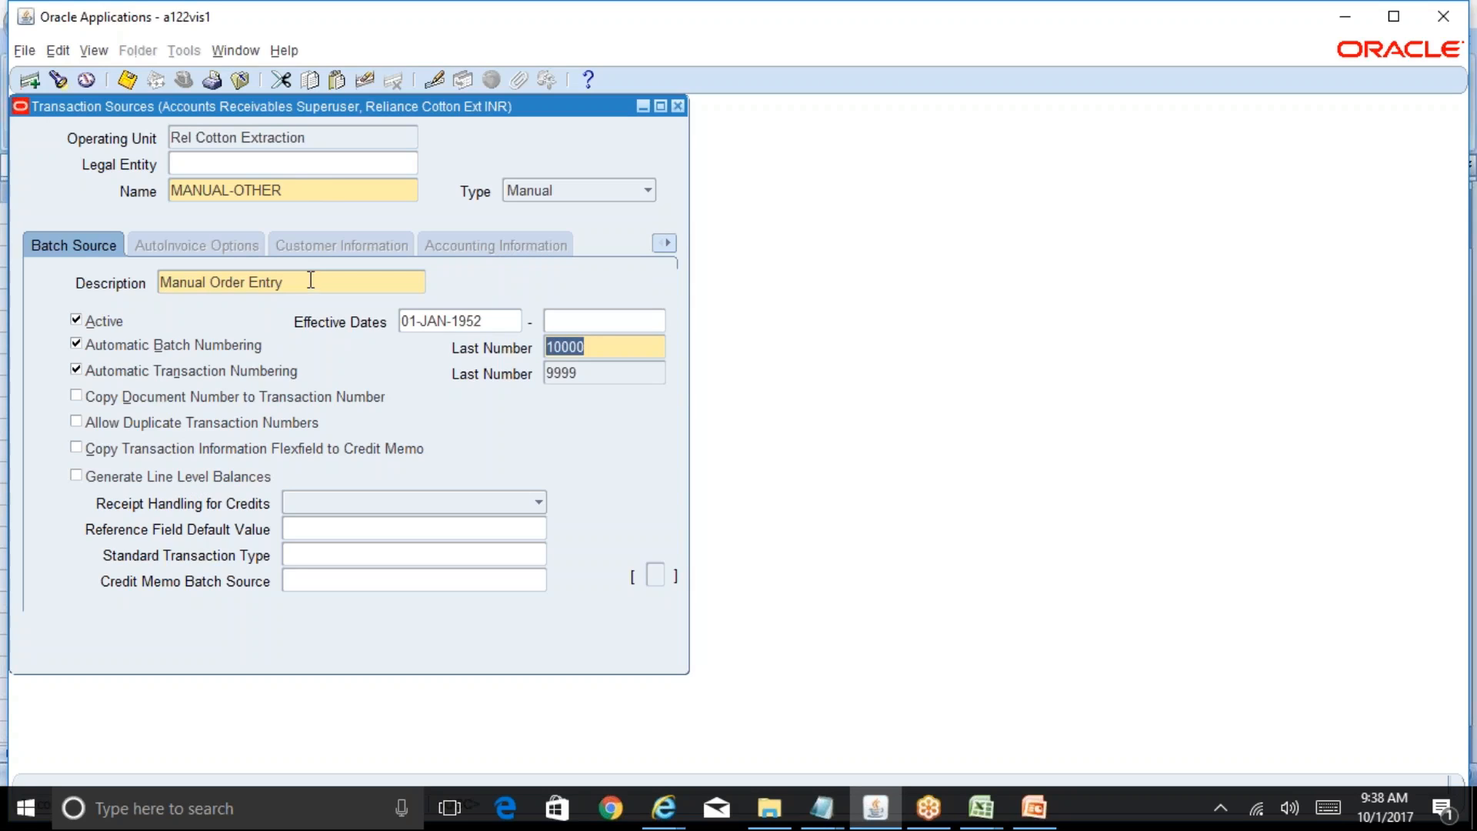
double_click(297, 188)
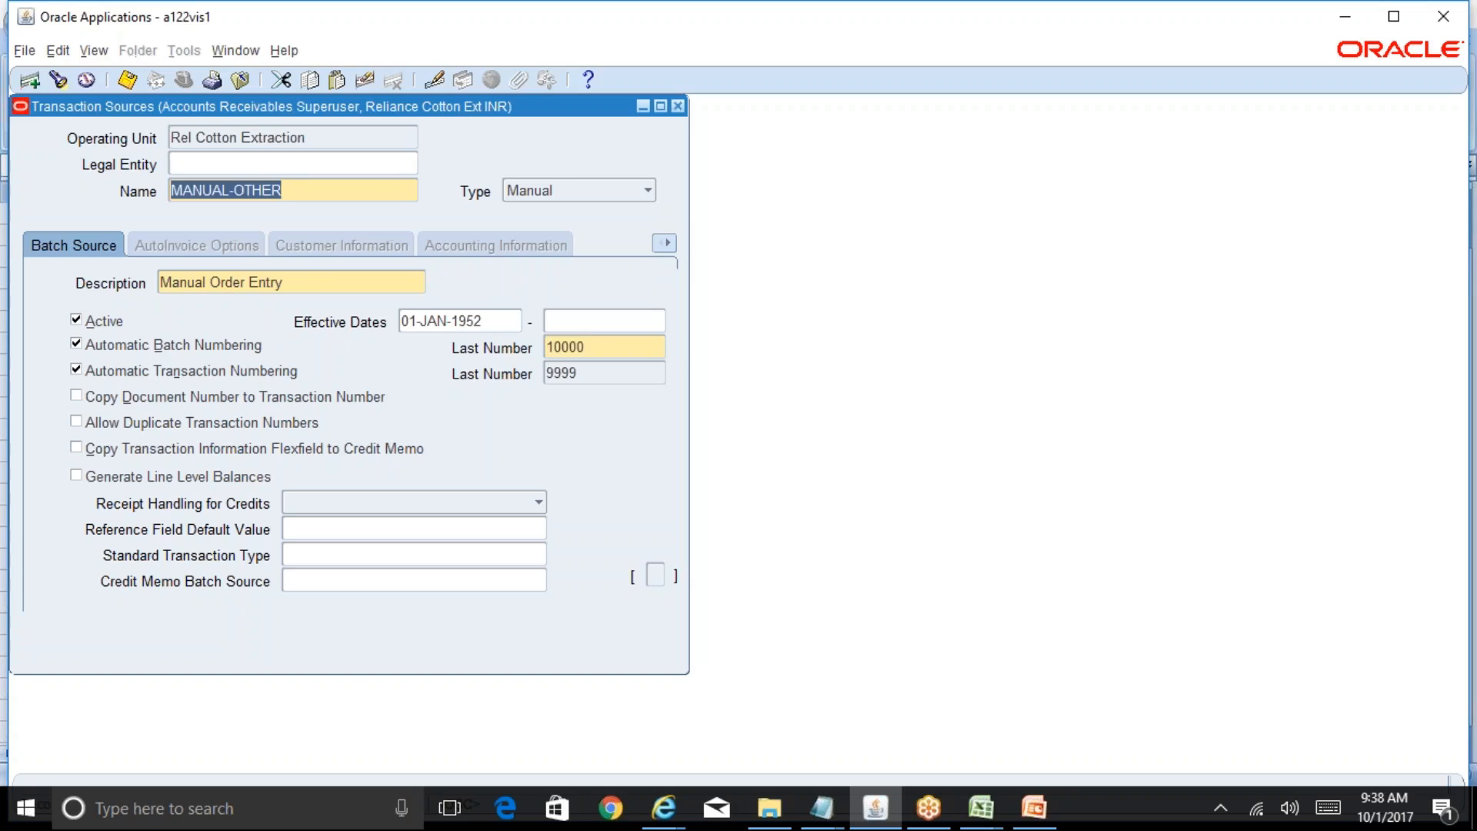
- Close Transaction Sources, open the Transactions form and view its available batch sources without choosing one
left_click(678, 106)
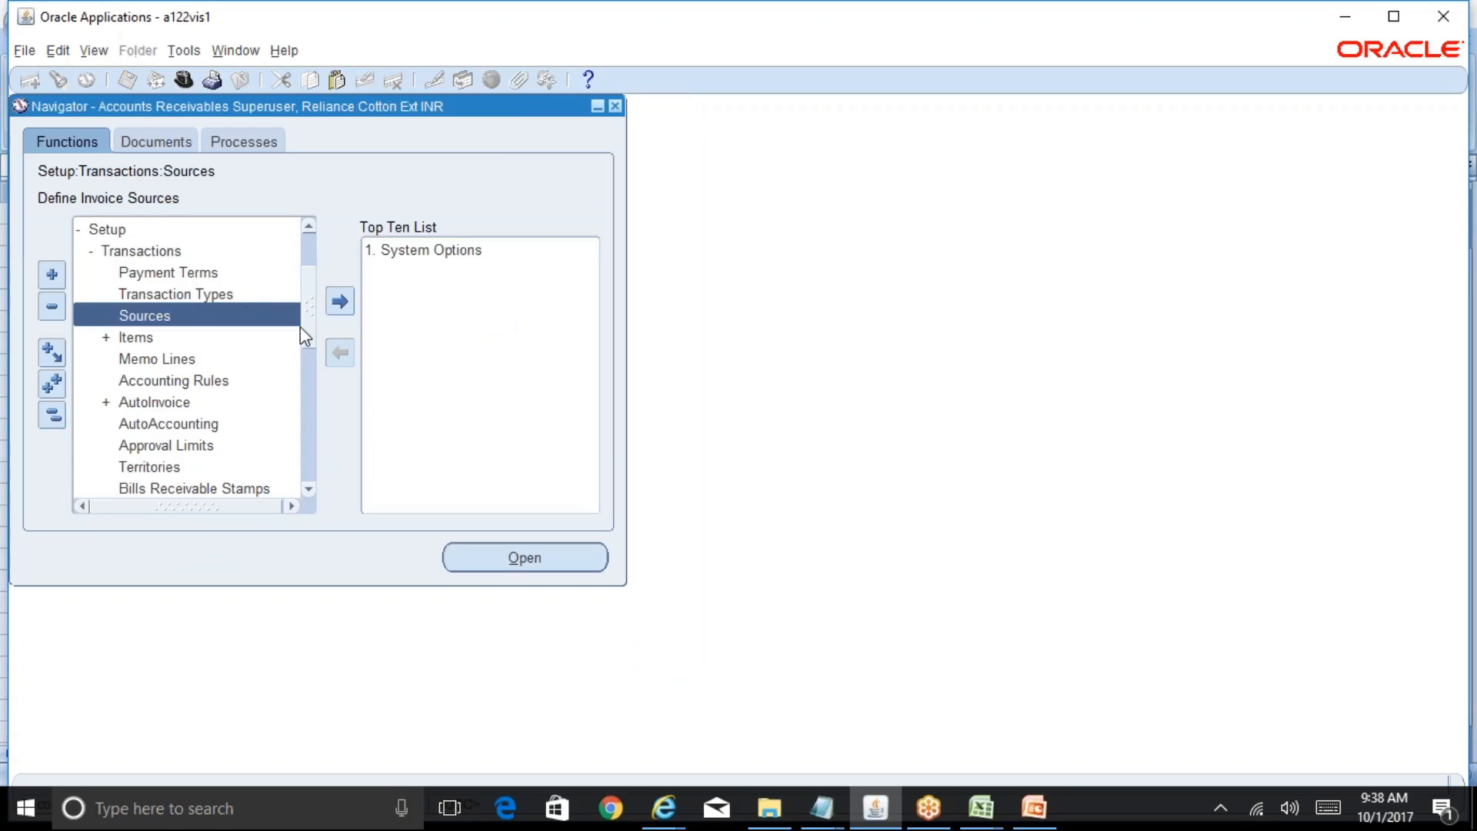
scroll(306, 292, "up", 2)
left_click(209, 273)
double_click(207, 273)
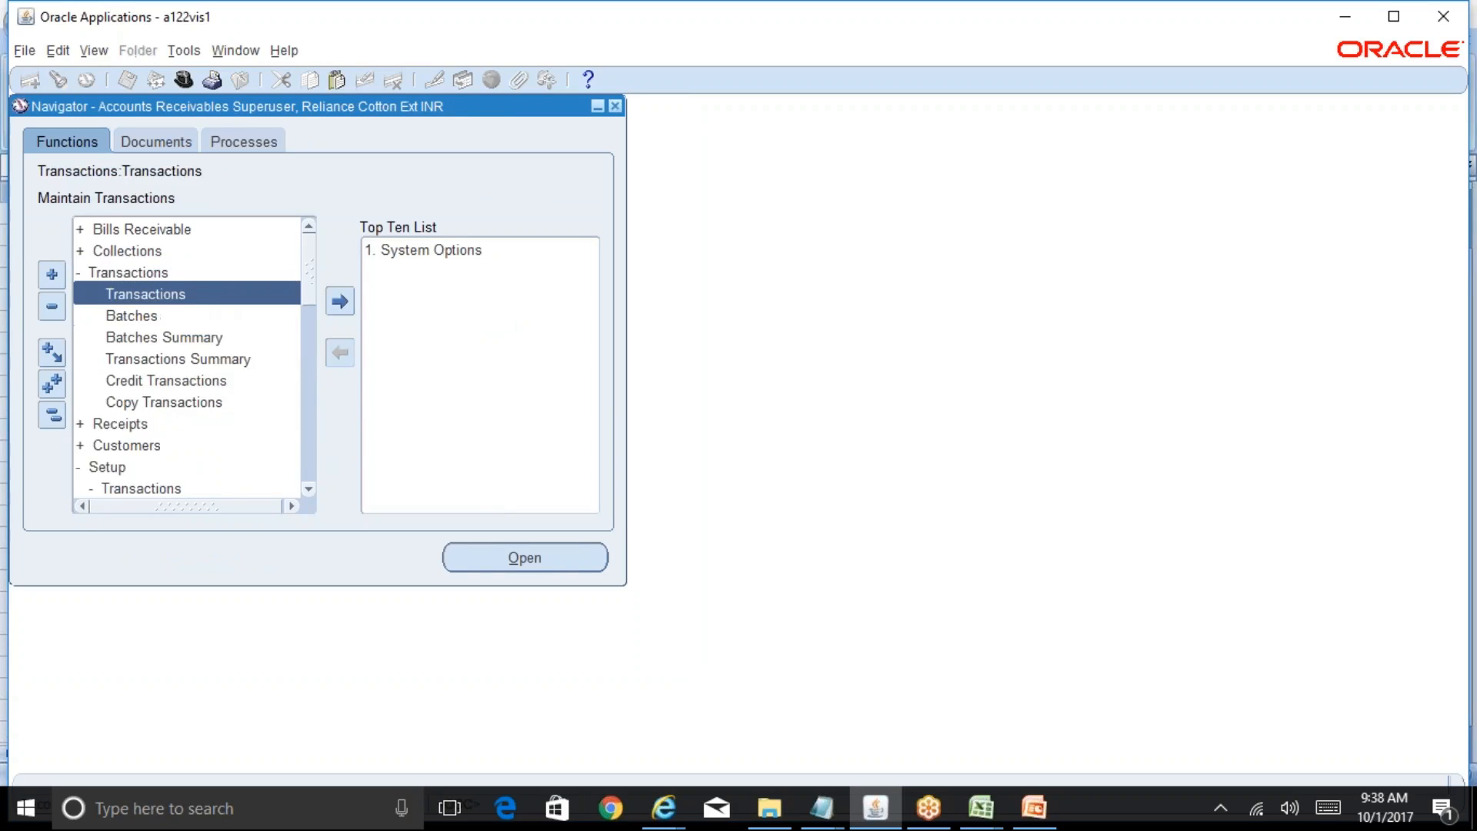
double_click(200, 296)
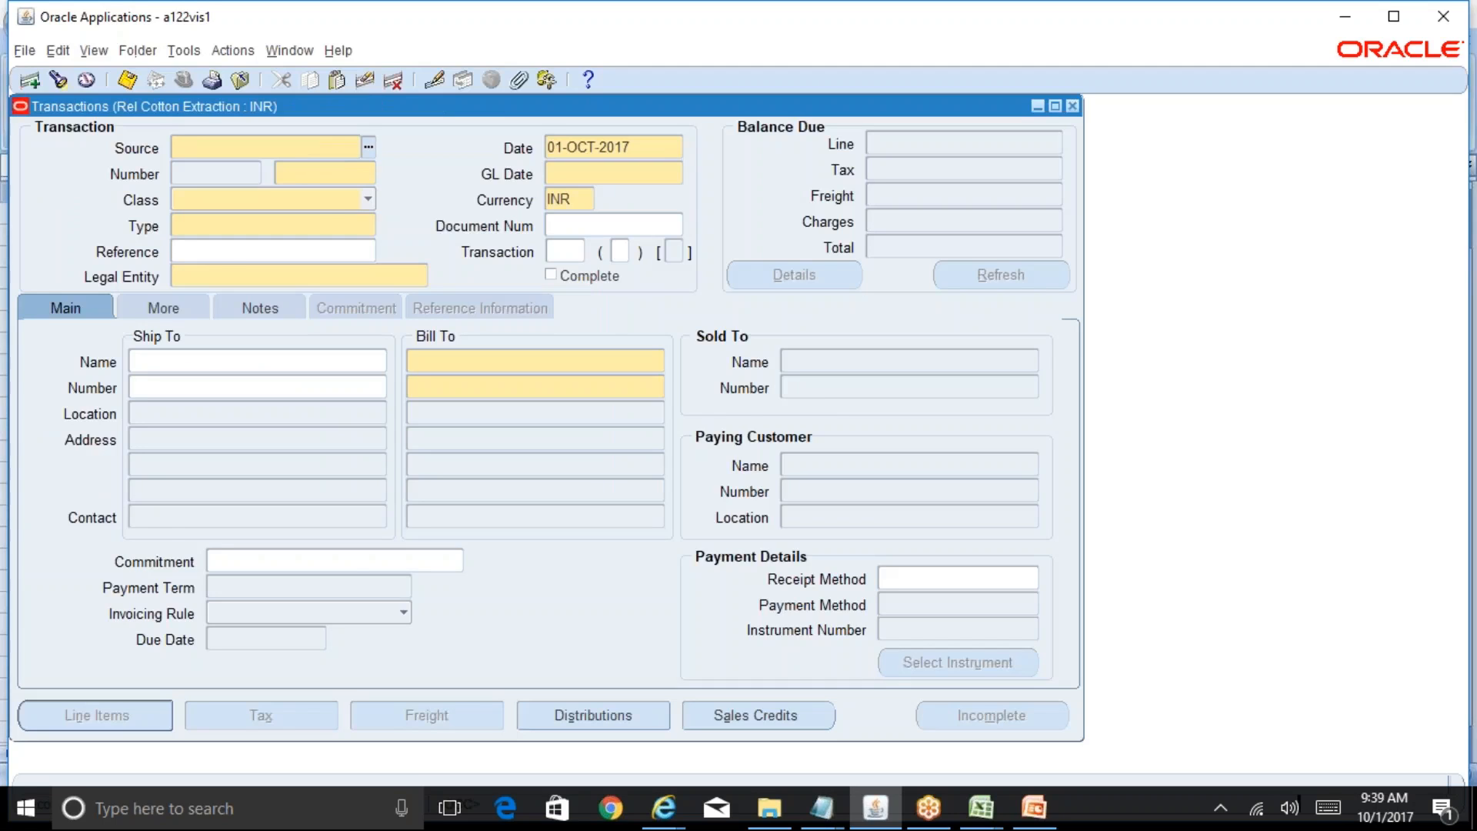
key("ctrl+l")
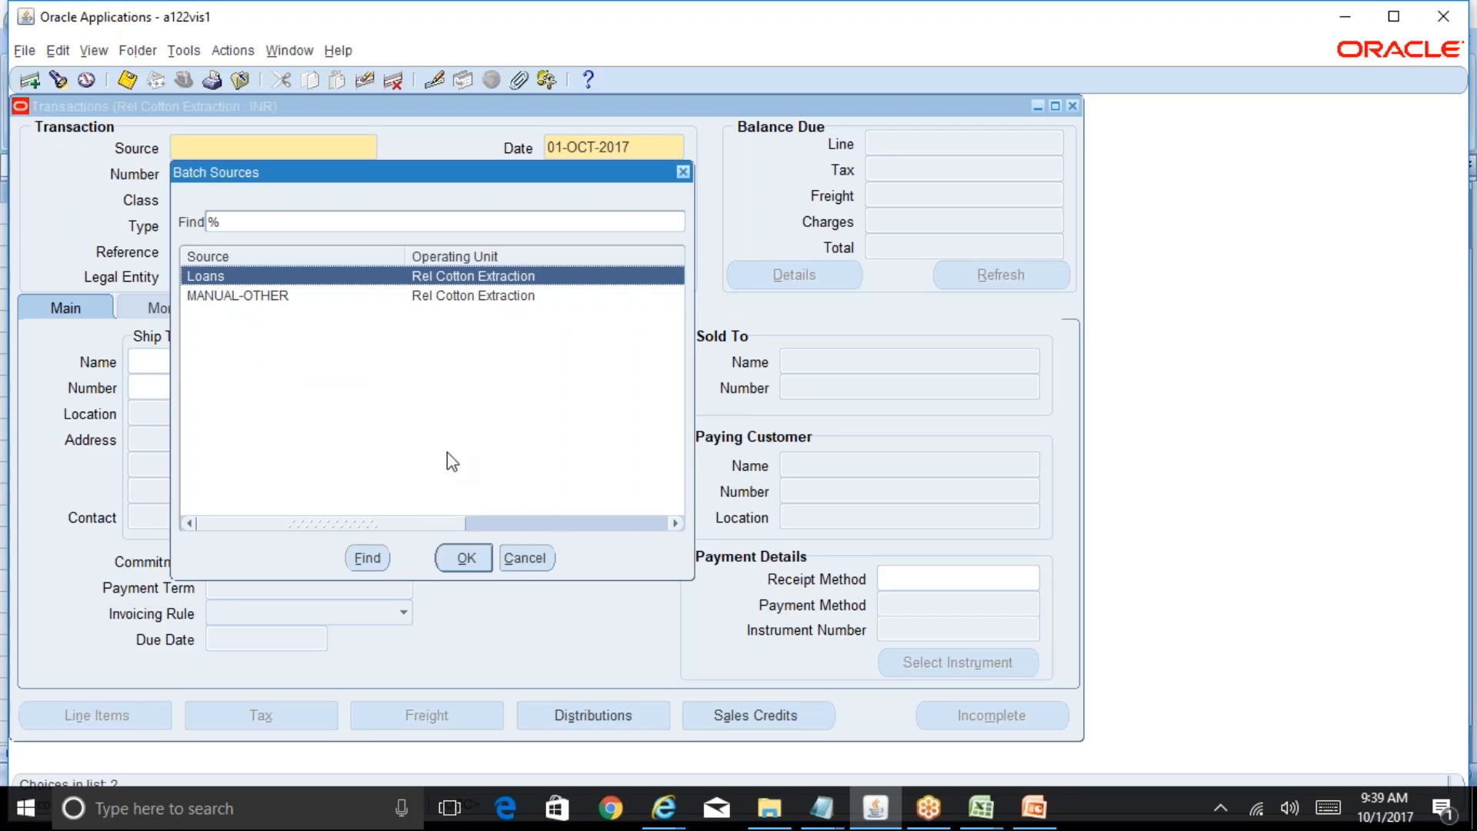
left_click(525, 558)
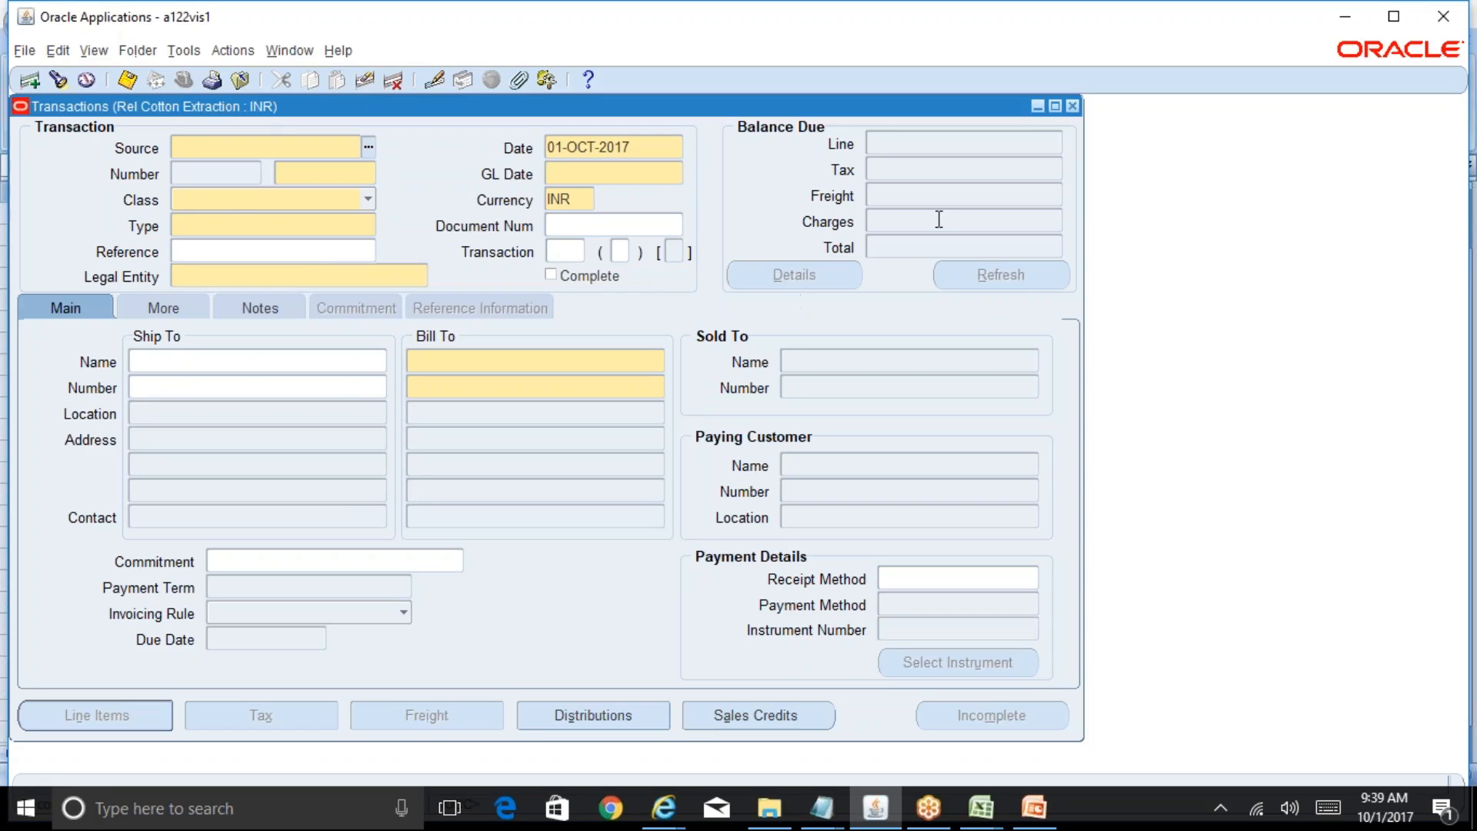
- Set the transaction class to Invoice and view the transaction types offered for it, leaving the list without choosing one
left_click(367, 199)
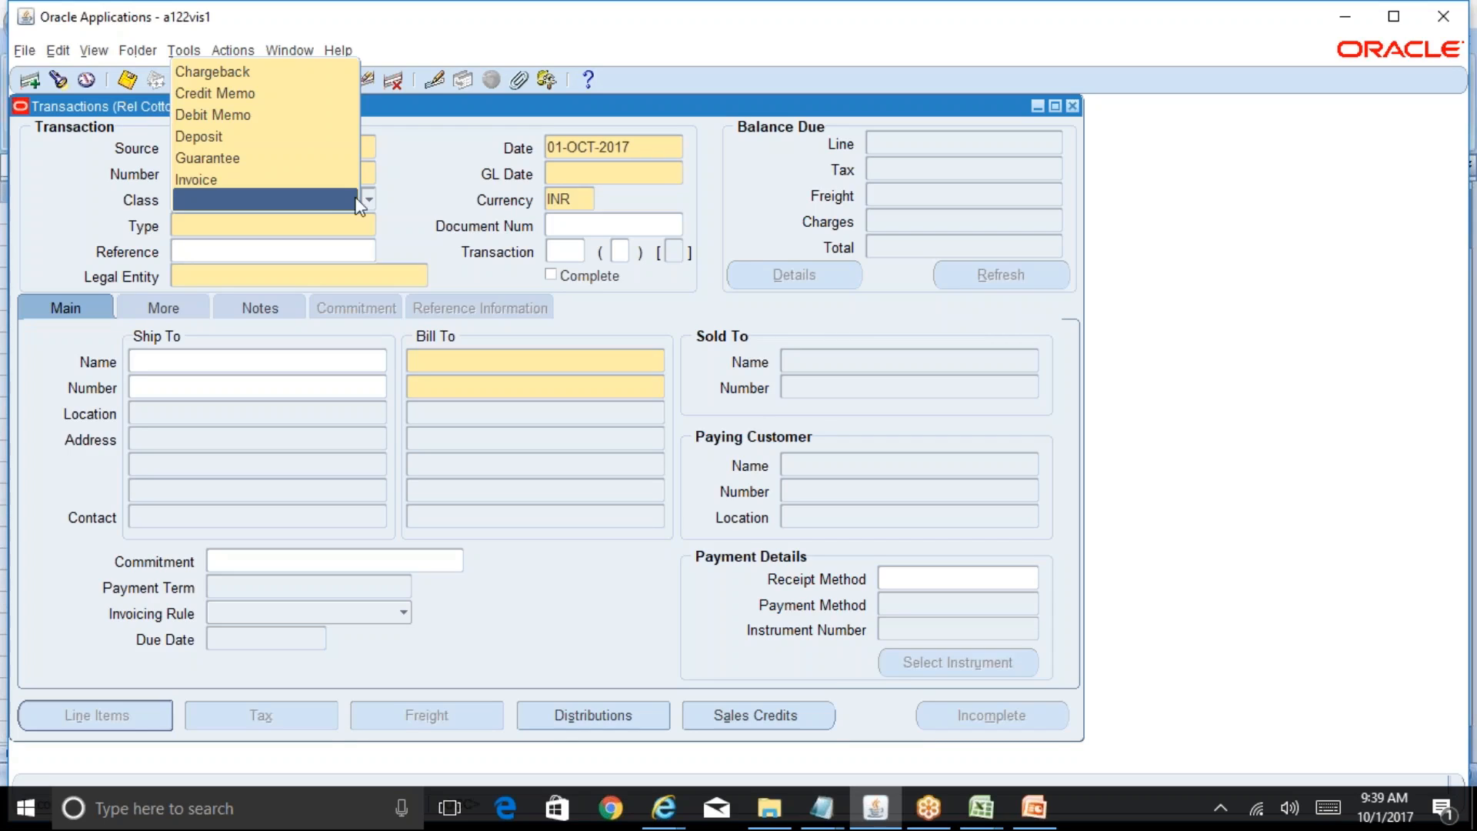
left_click(303, 179)
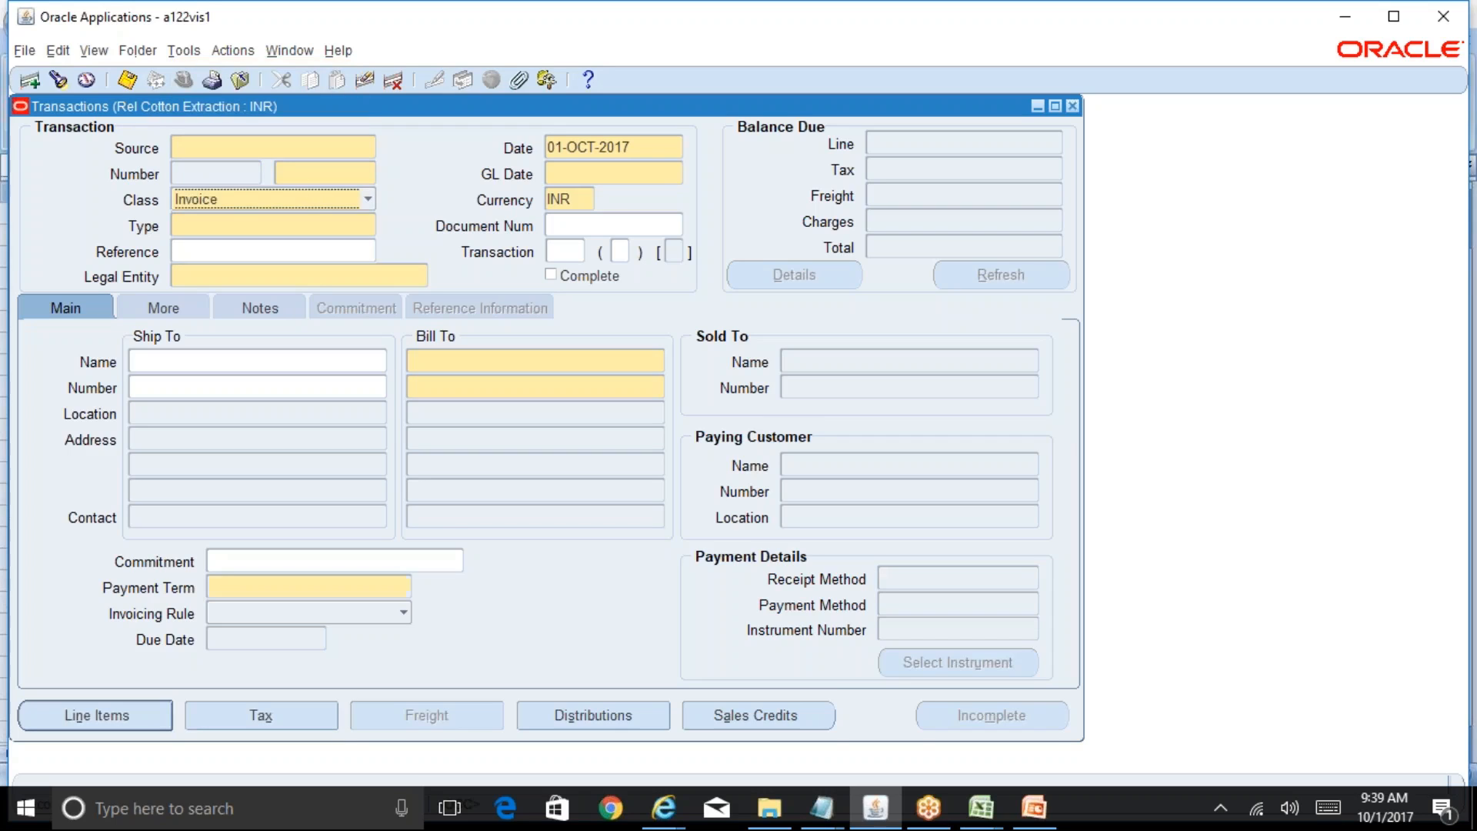
left_click(359, 228)
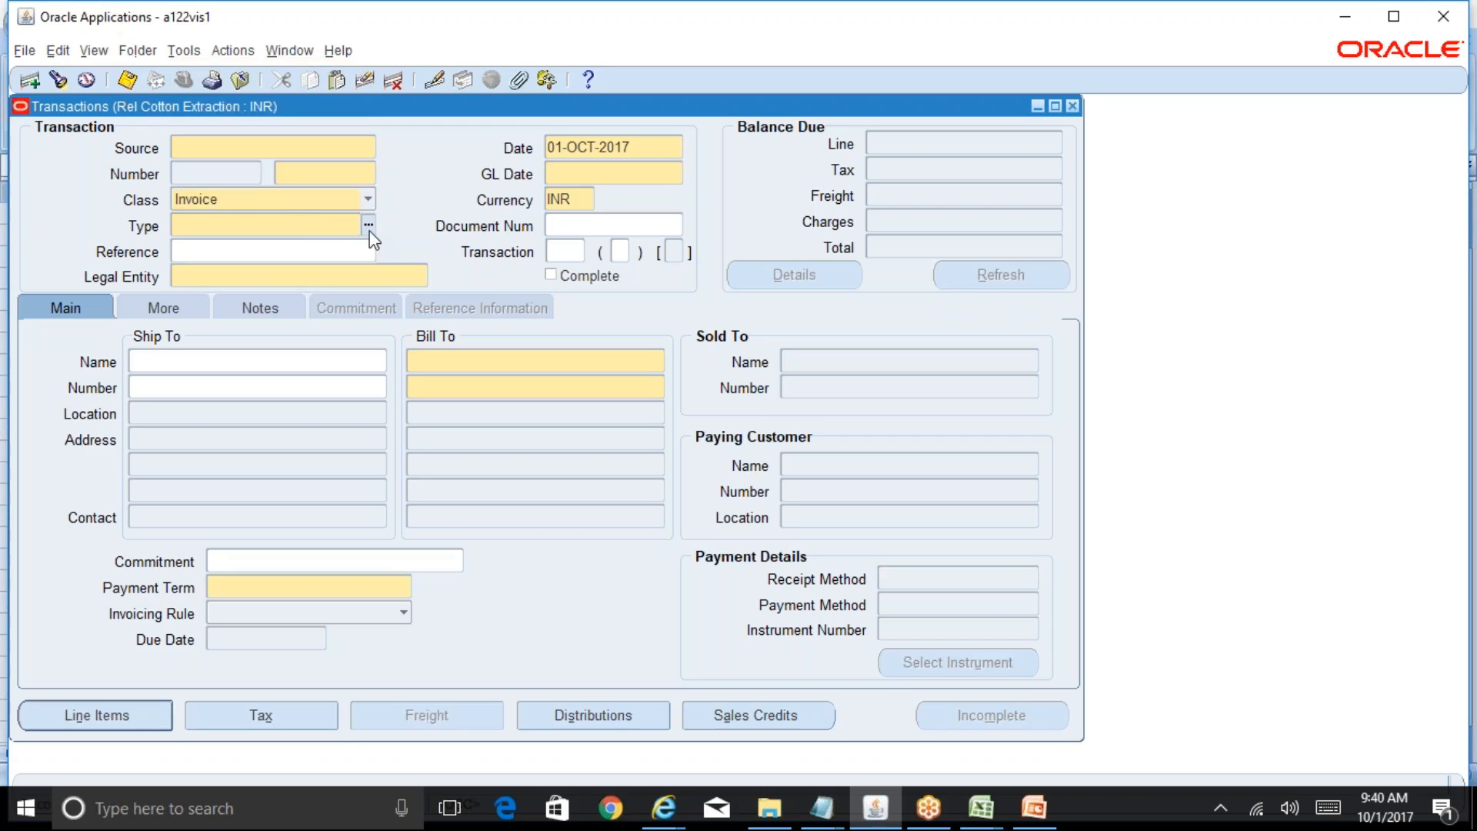
left_click(370, 226)
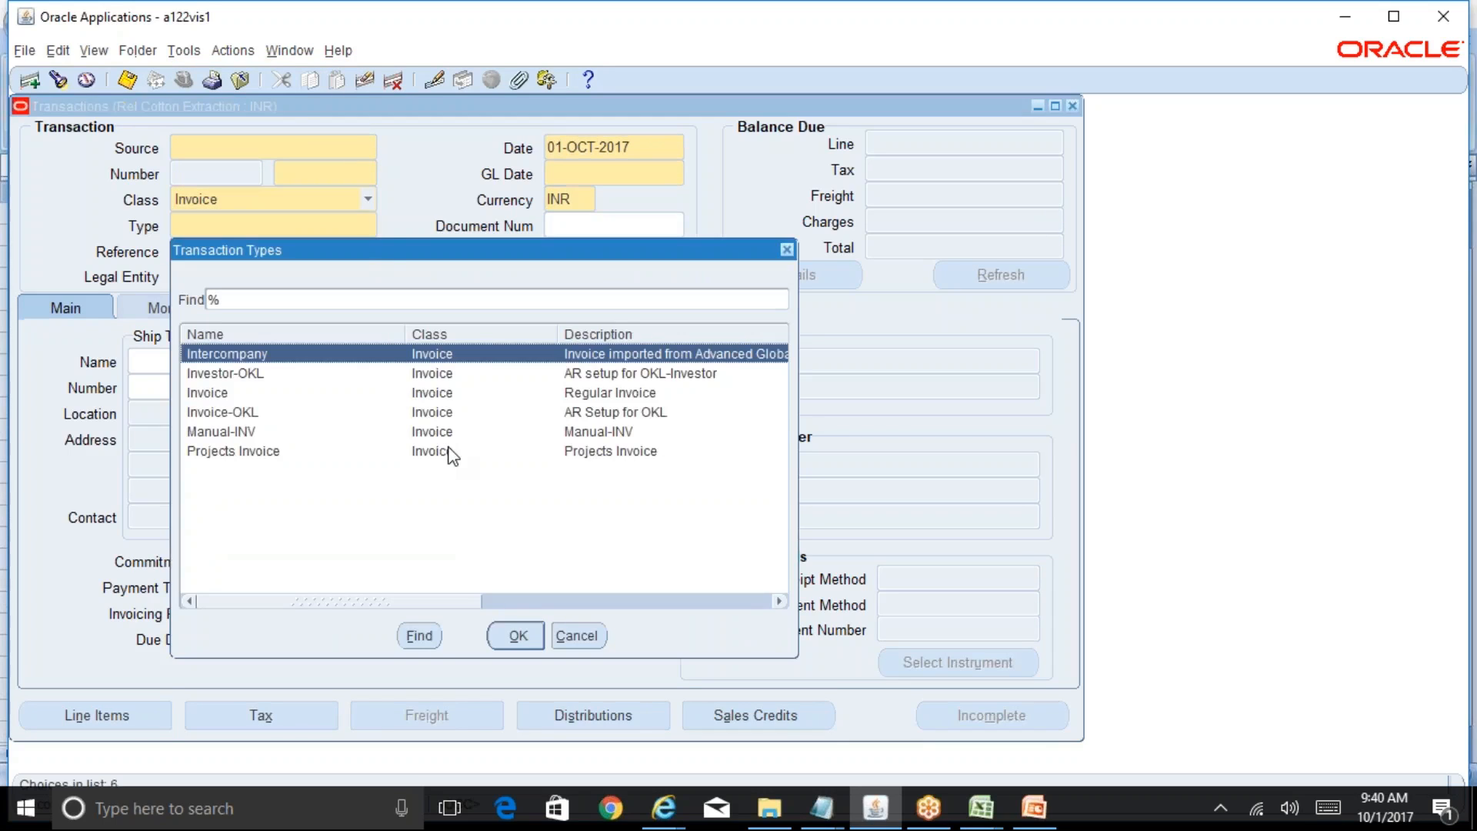
left_click(584, 634)
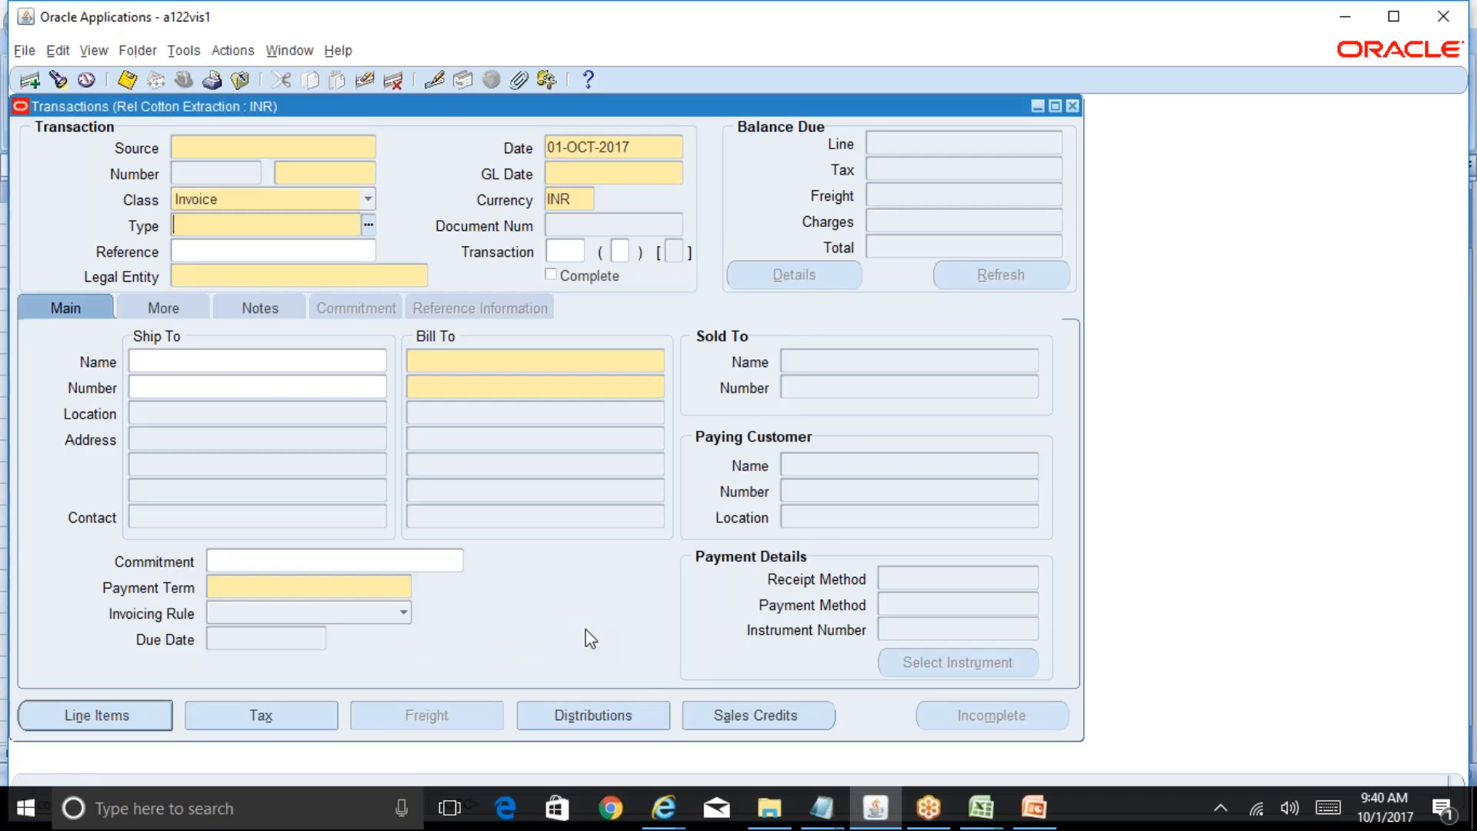
- Change the transaction class to Debit Memo and look up the transaction types offered for it
left_click(371, 199)
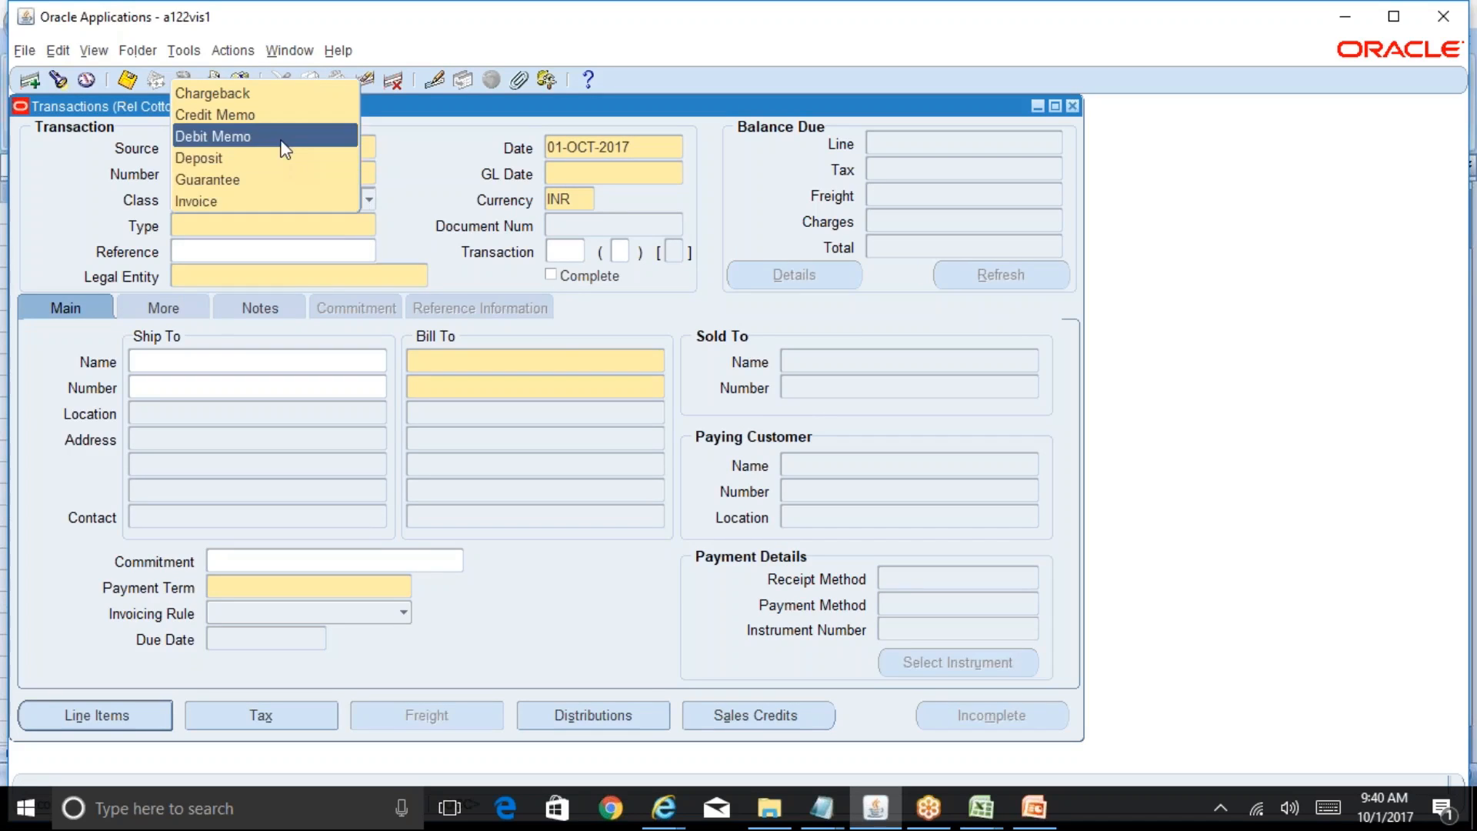
left_click(284, 148)
left_click(339, 228)
left_click(369, 232)
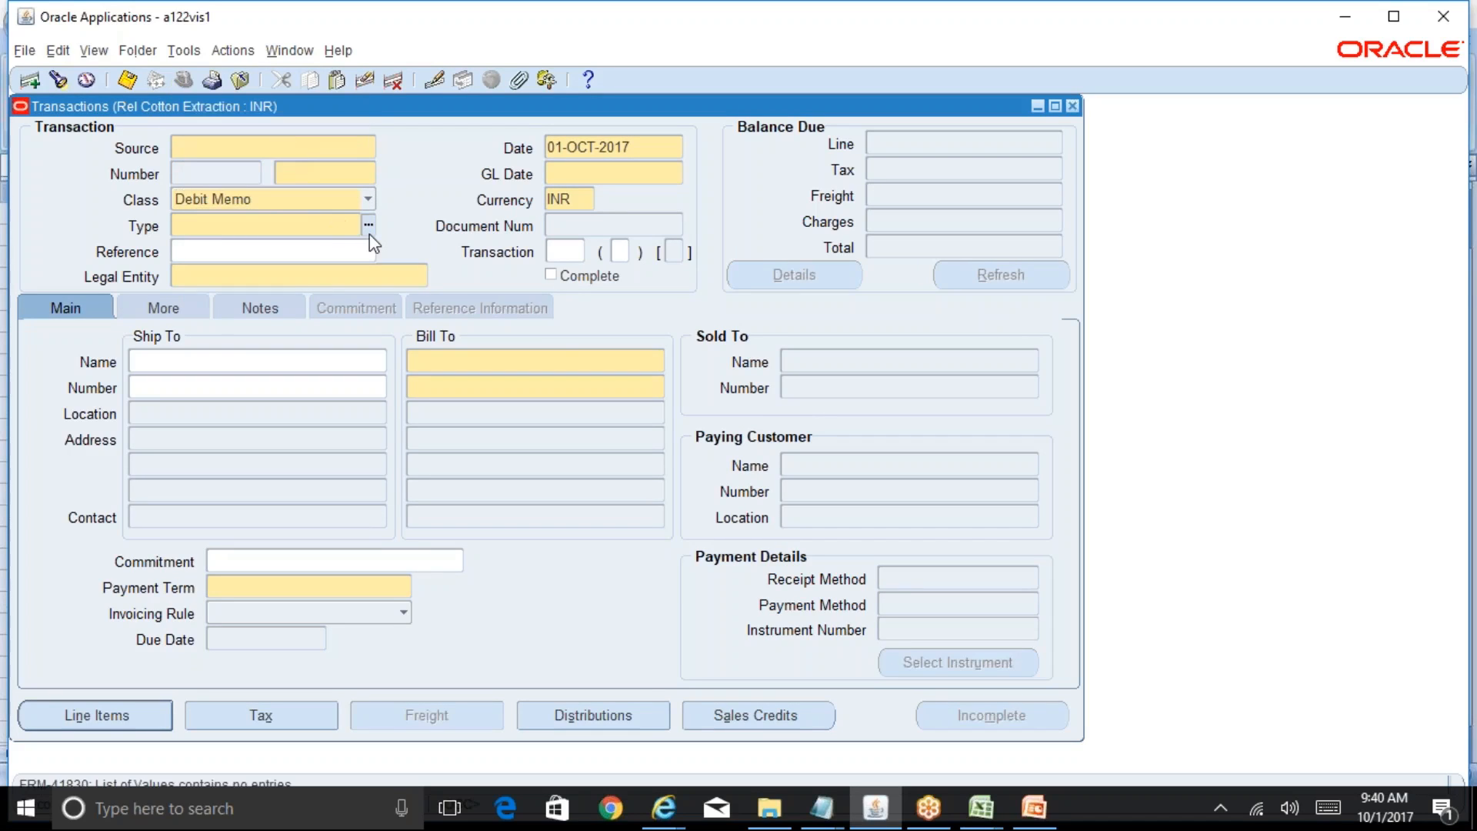
- Change the transaction class to Credit Memo and view the transaction types offered for it, leaving the list without choosing one
left_click(368, 200)
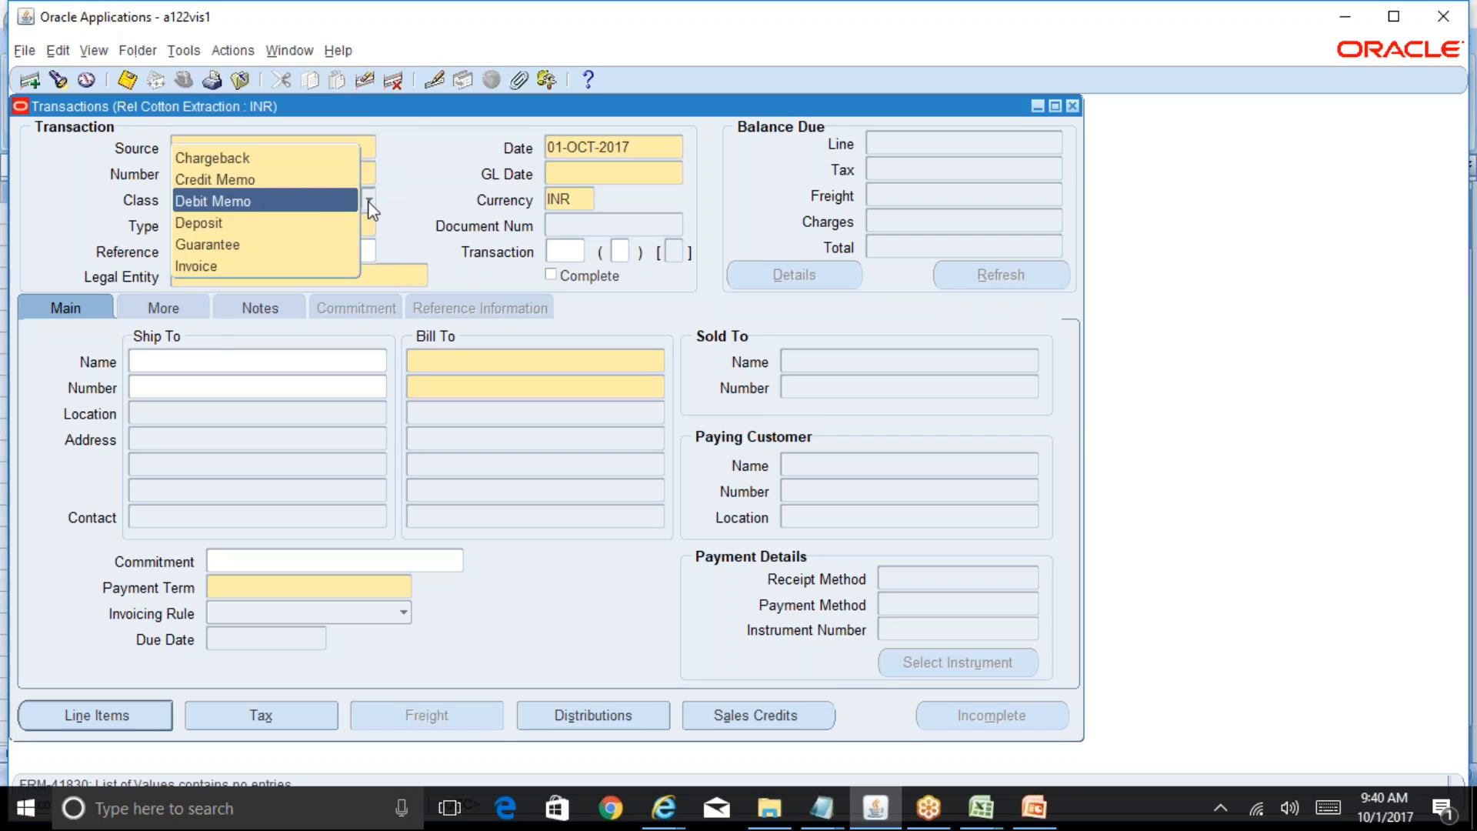
left_click(284, 181)
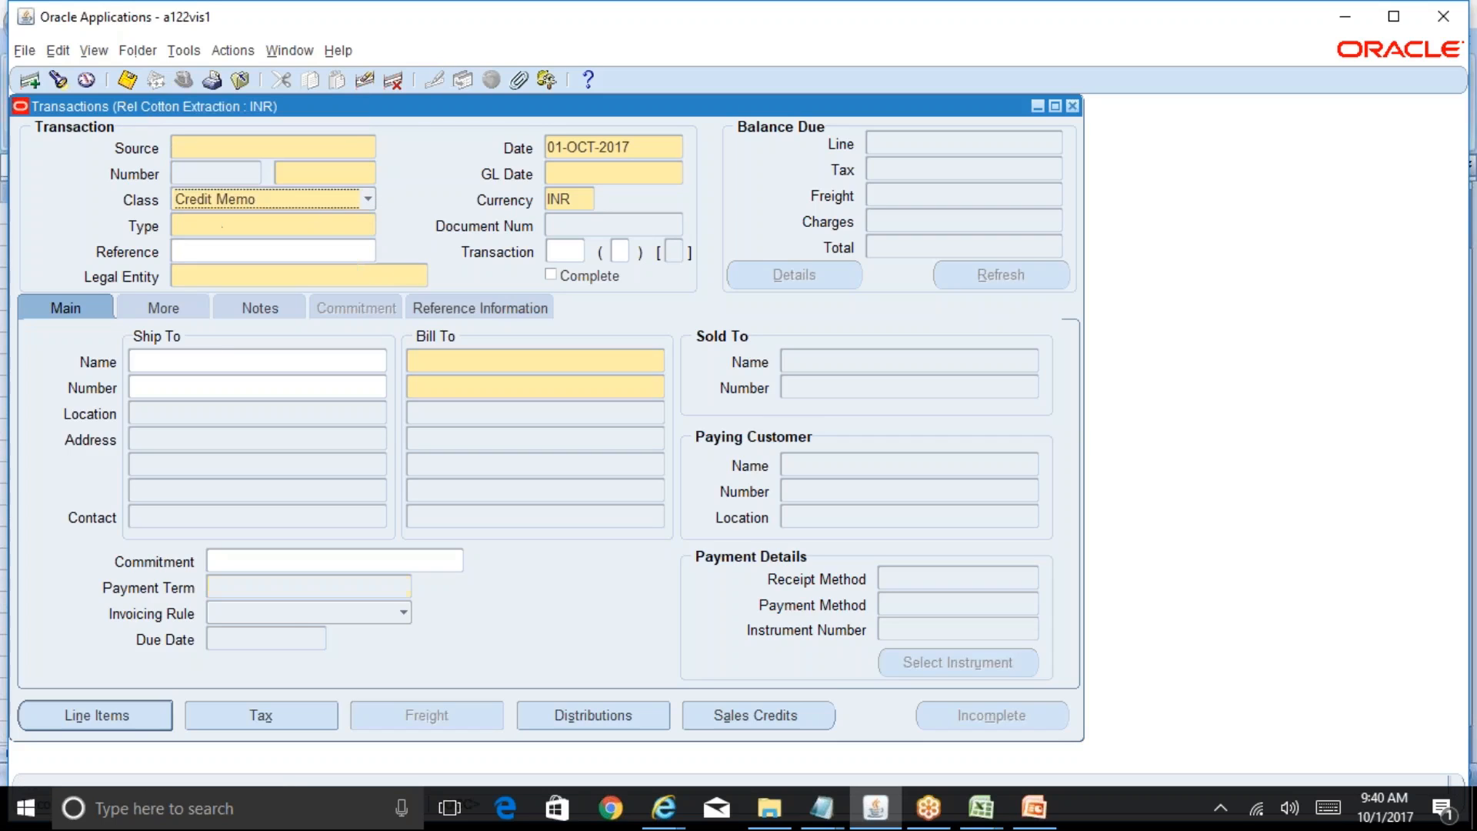
left_click(349, 225)
left_click(368, 225)
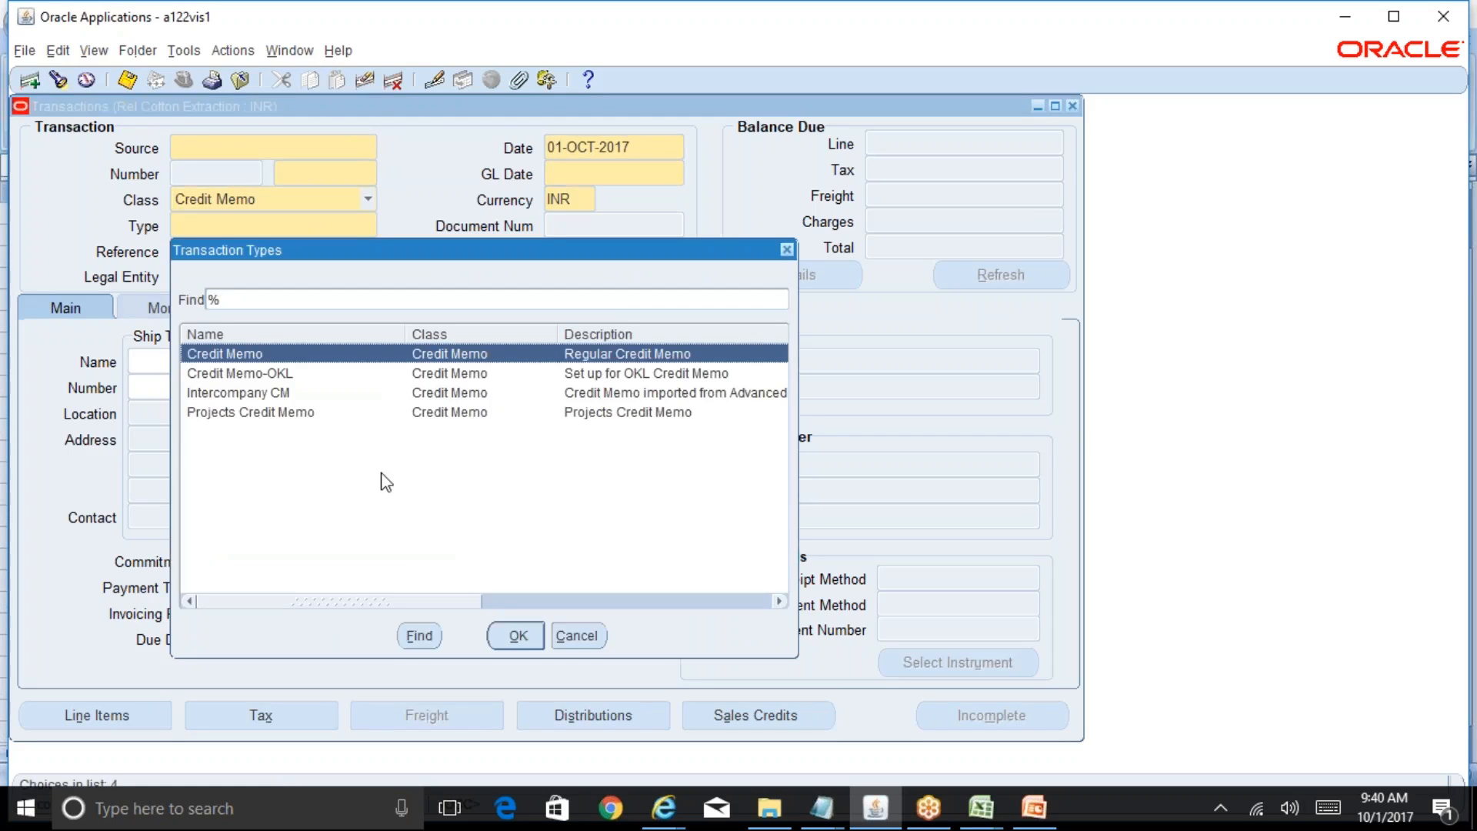
left_click(575, 639)
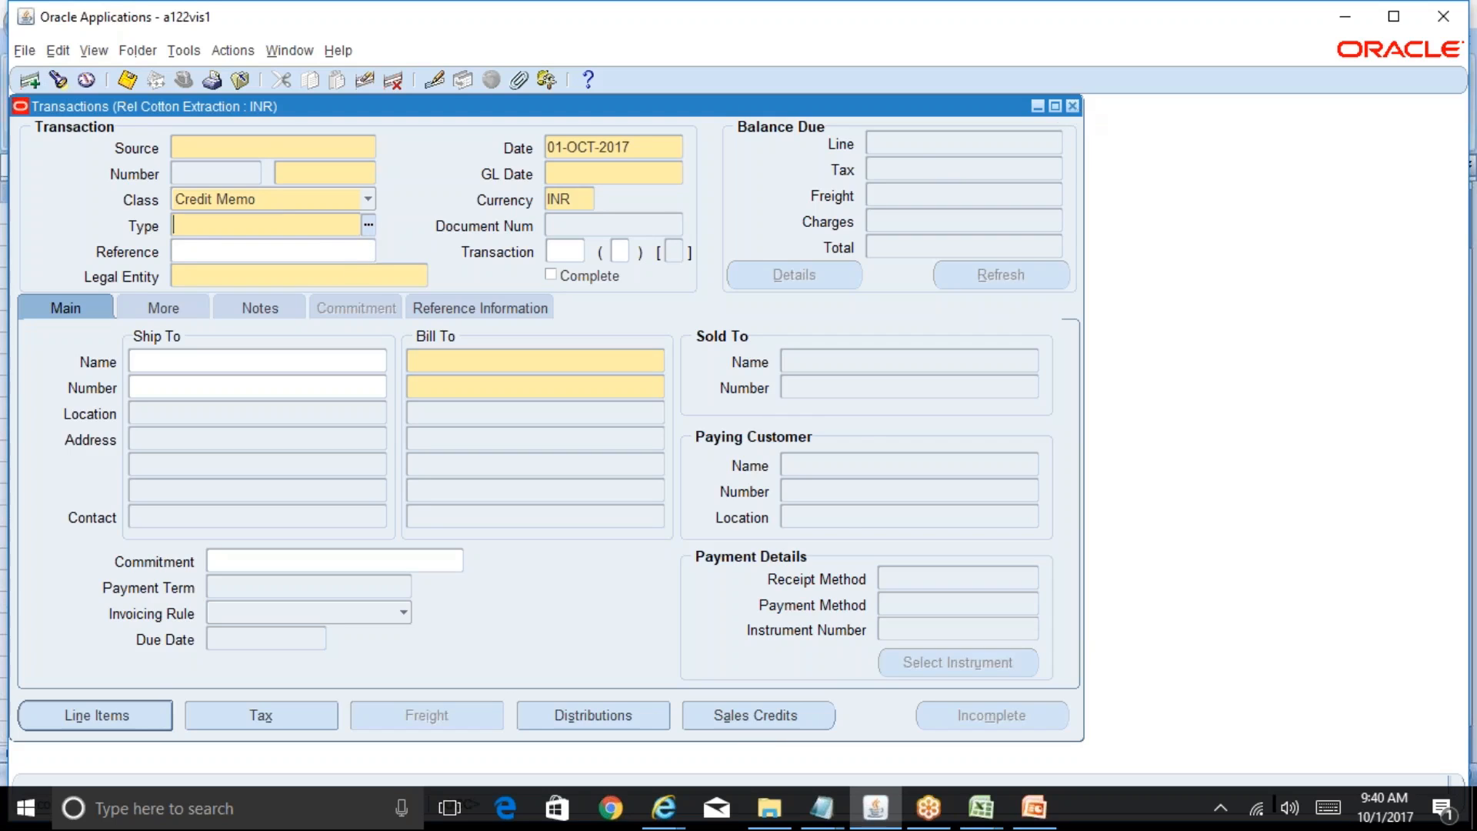
- Close the Transactions form, collapse the function list and open the Transaction Types setup form
left_click(1074, 109)
left_click(753, 496)
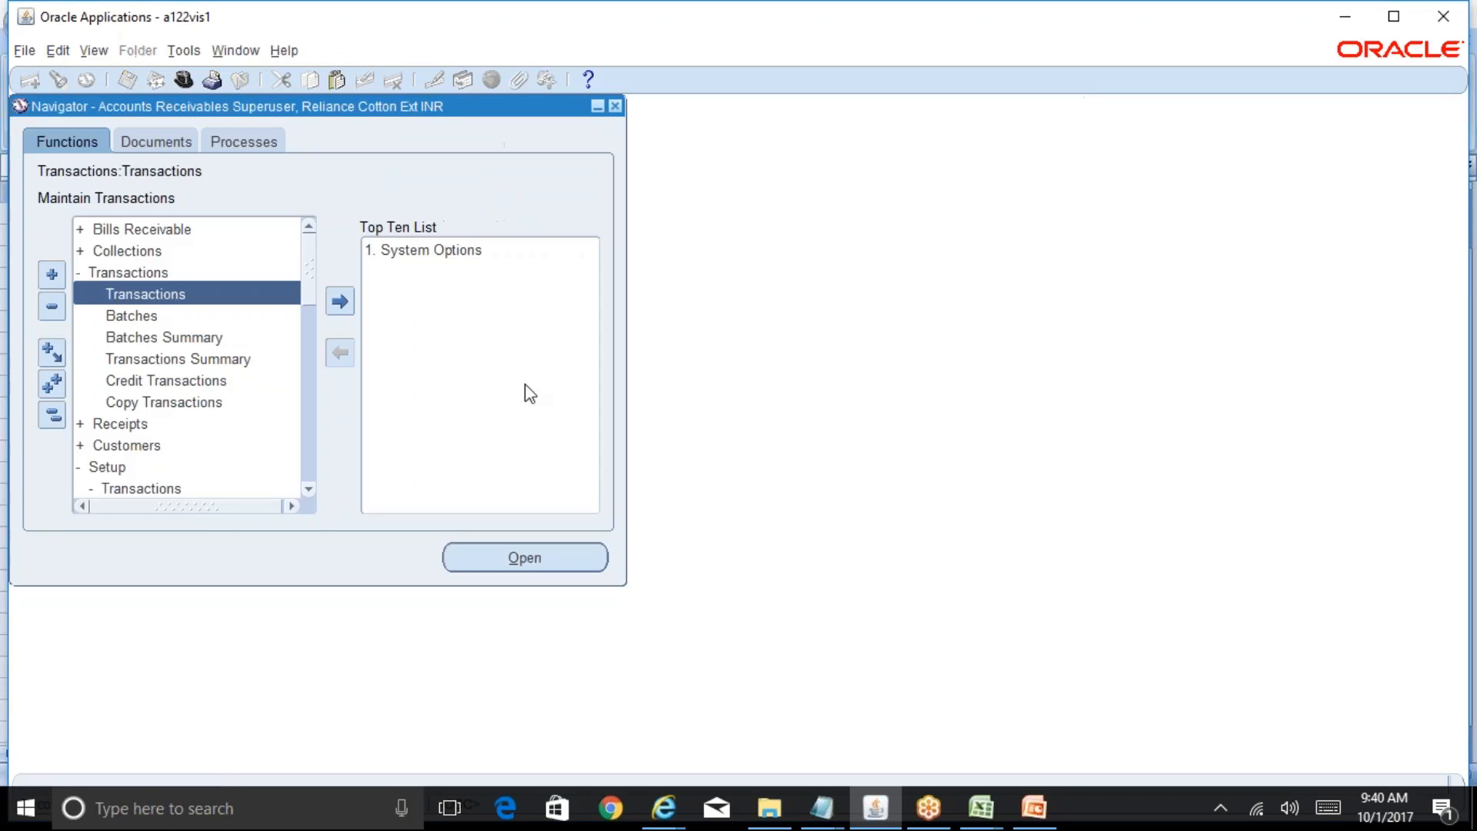
left_click(56, 414)
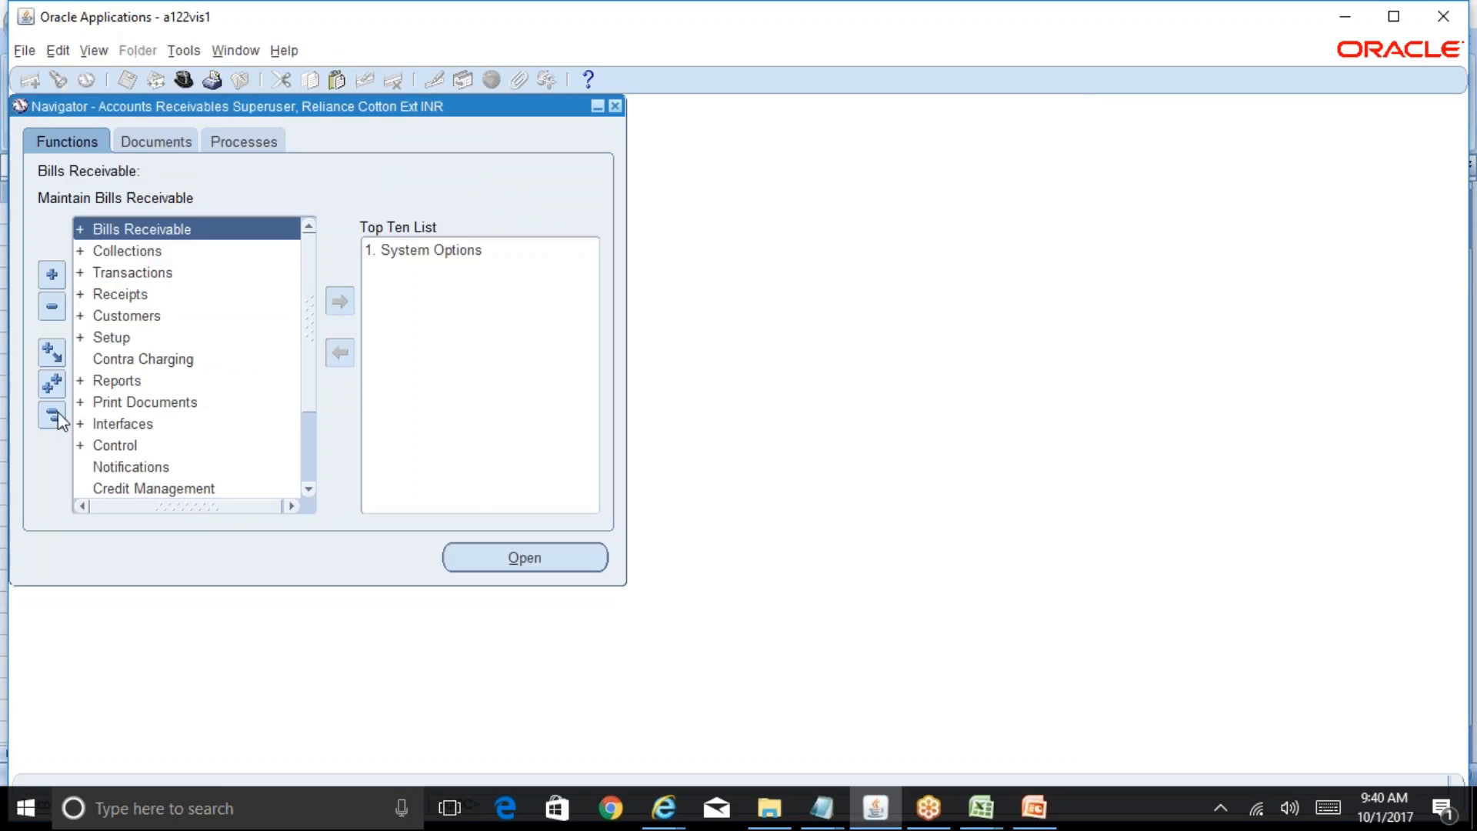
left_click(135, 339)
double_click(135, 338)
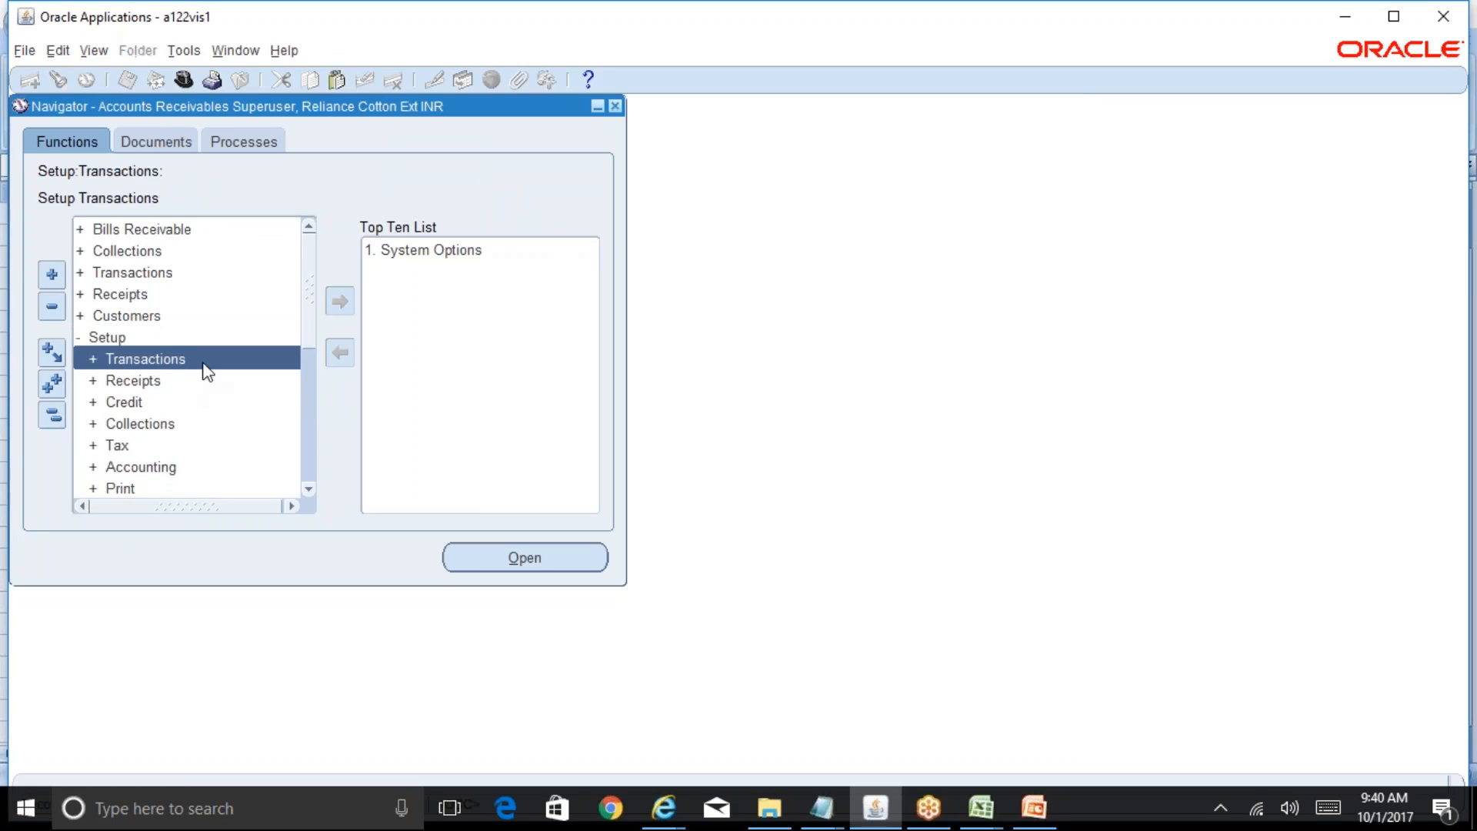
double_click(202, 363)
double_click(228, 405)
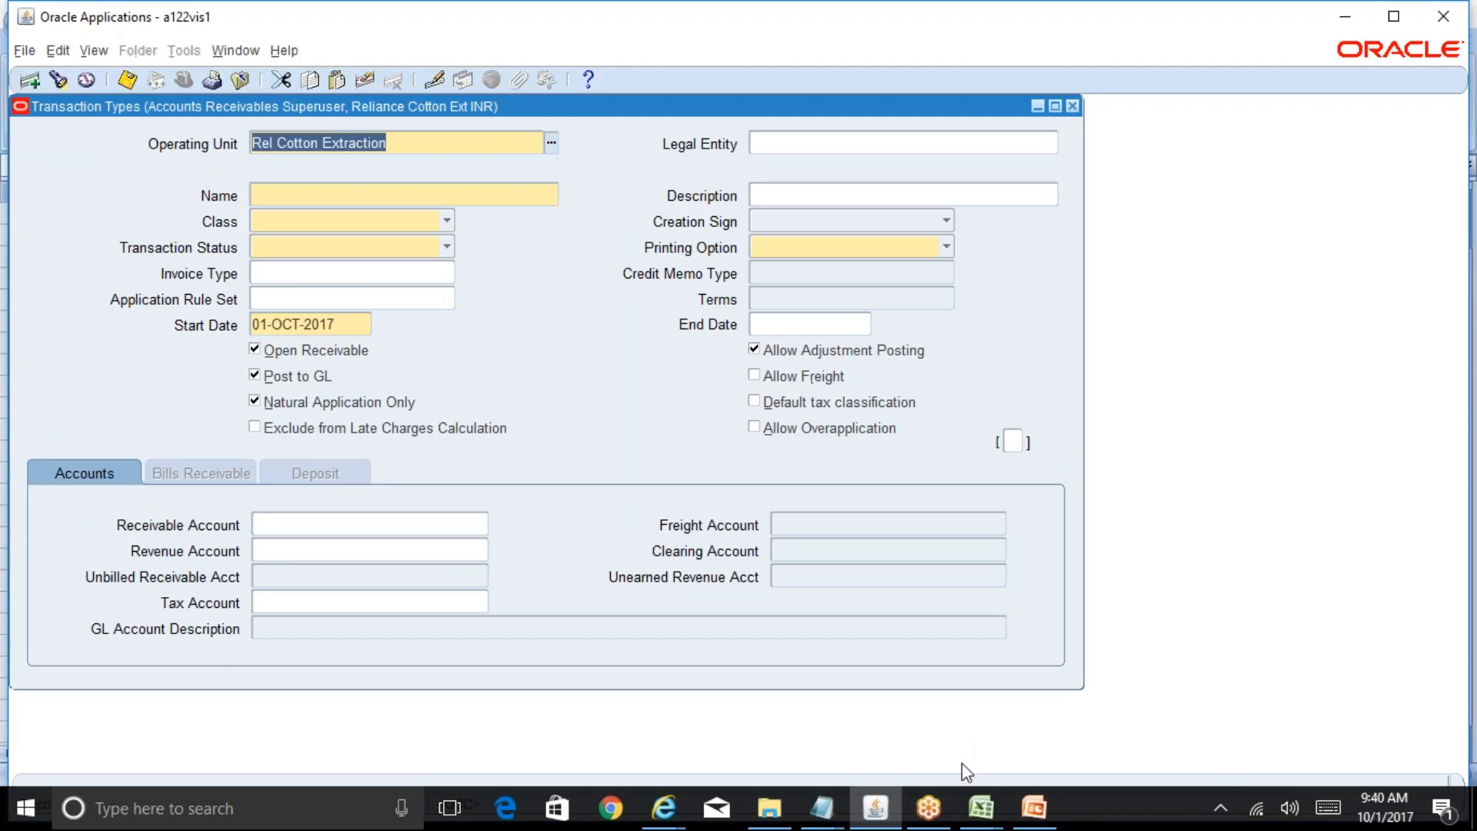
- Switch to the BR100_Financials_AR workbook in Excel and open the Defining Transaction Types sheet from its overview
mouse_move(981, 804)
left_click(1060, 732)
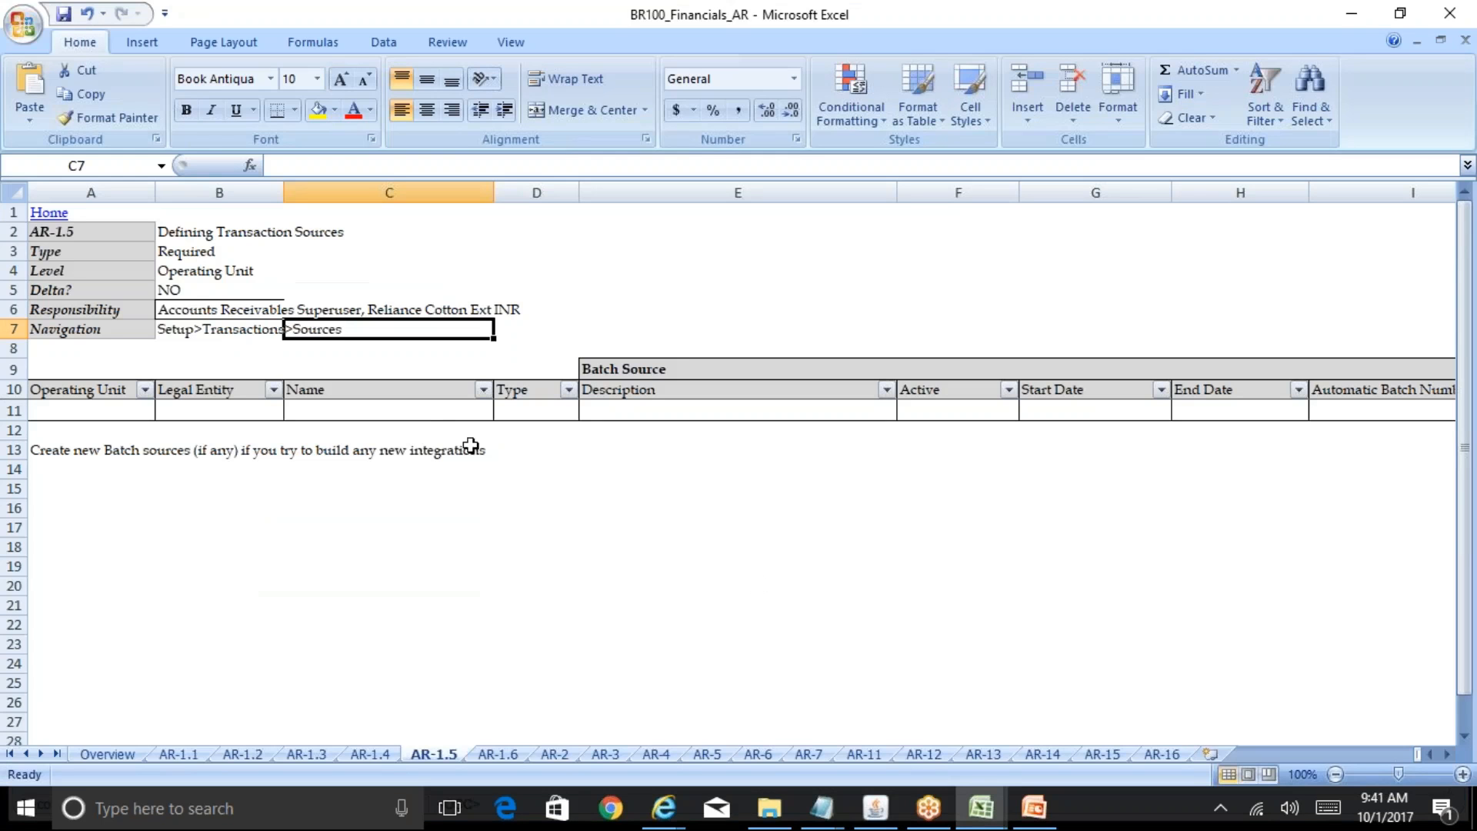
left_click(54, 215)
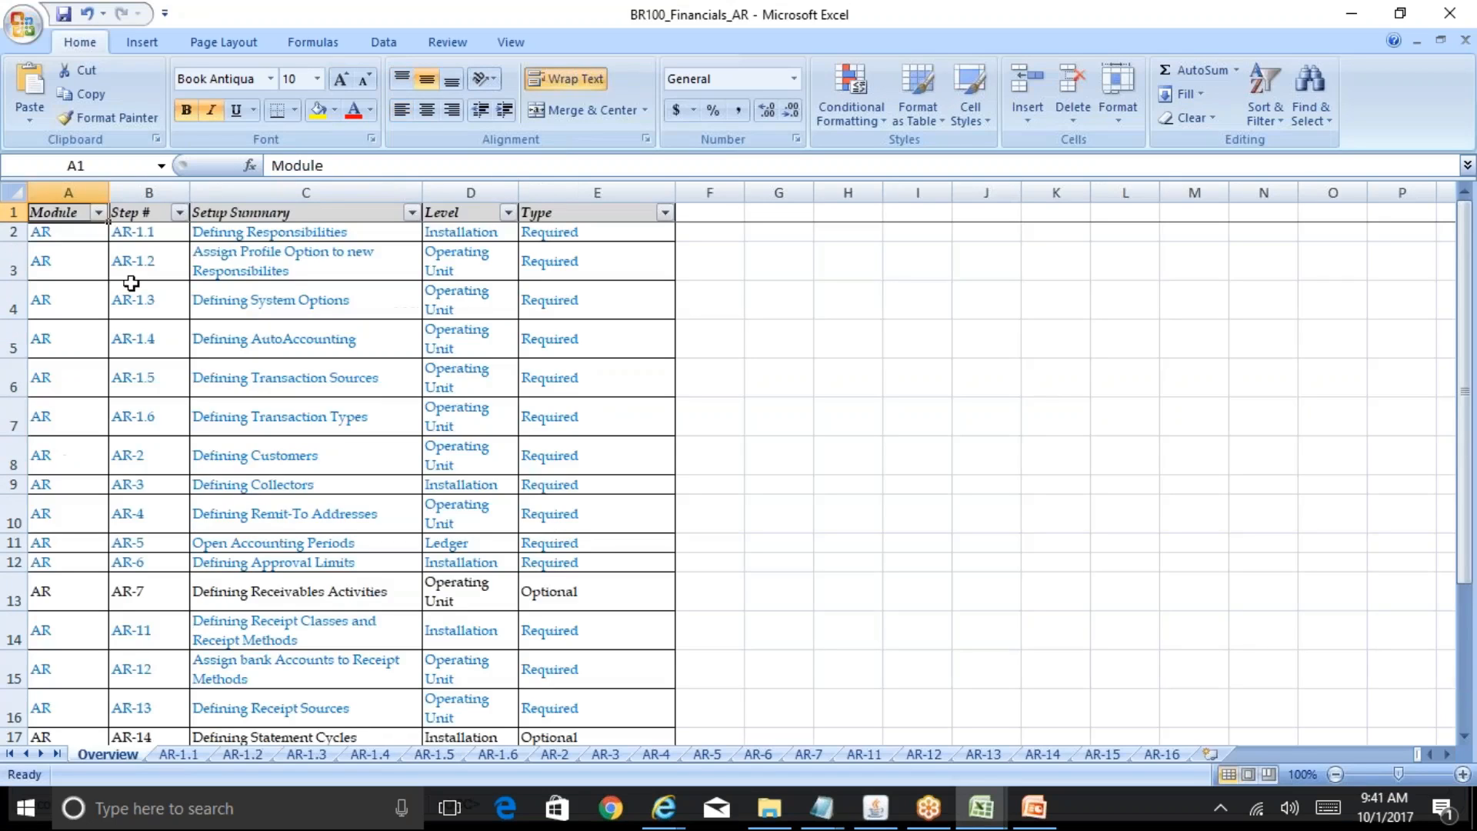
left_click(283, 417)
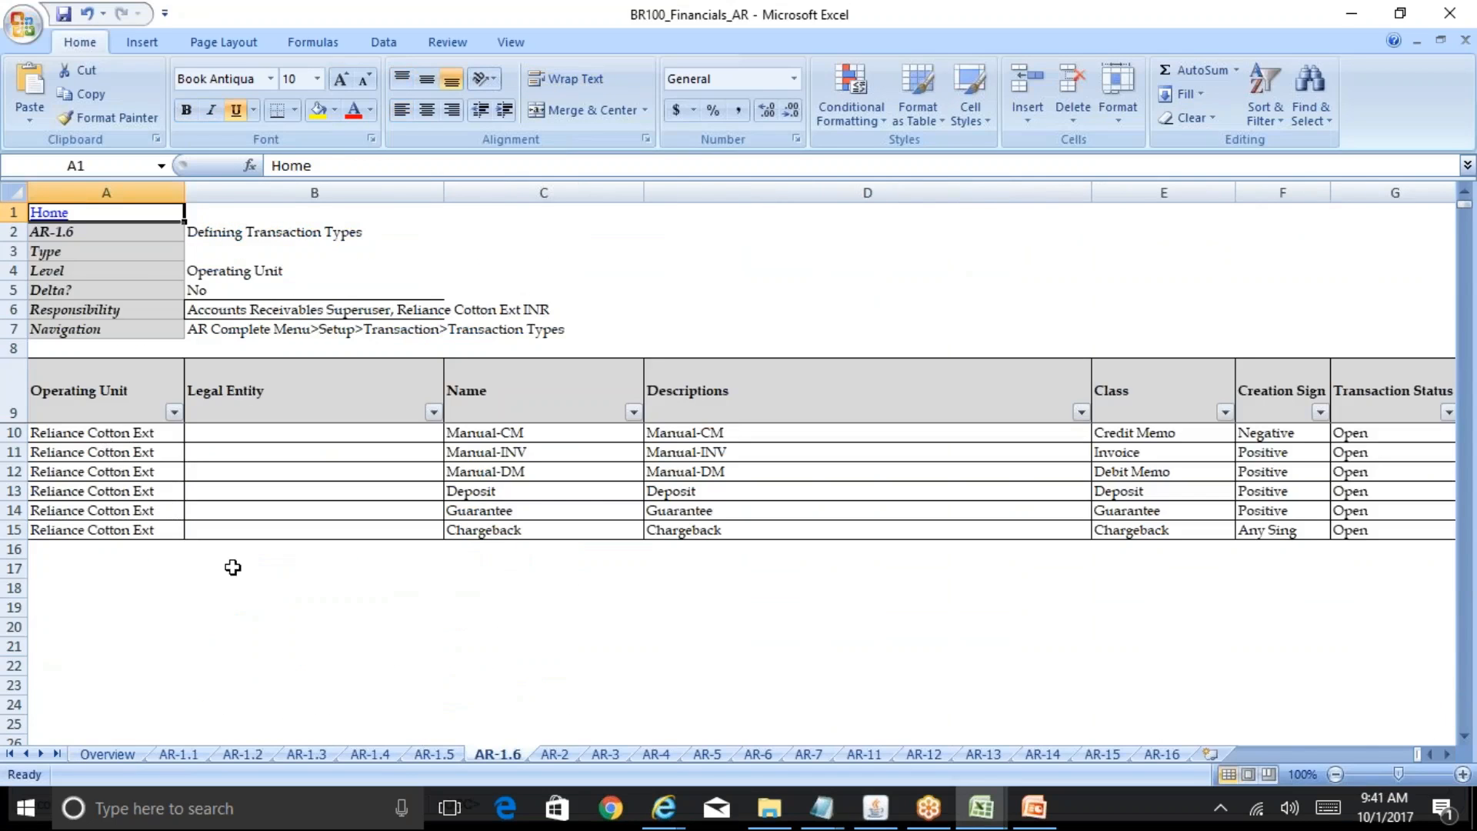
- Make the whole Manual-INV row (row 11) of the transaction types sheet bold
key("Right")
key("Right")
key("Right")
key("Down")
key("Down")
key("Down")
key("Down")
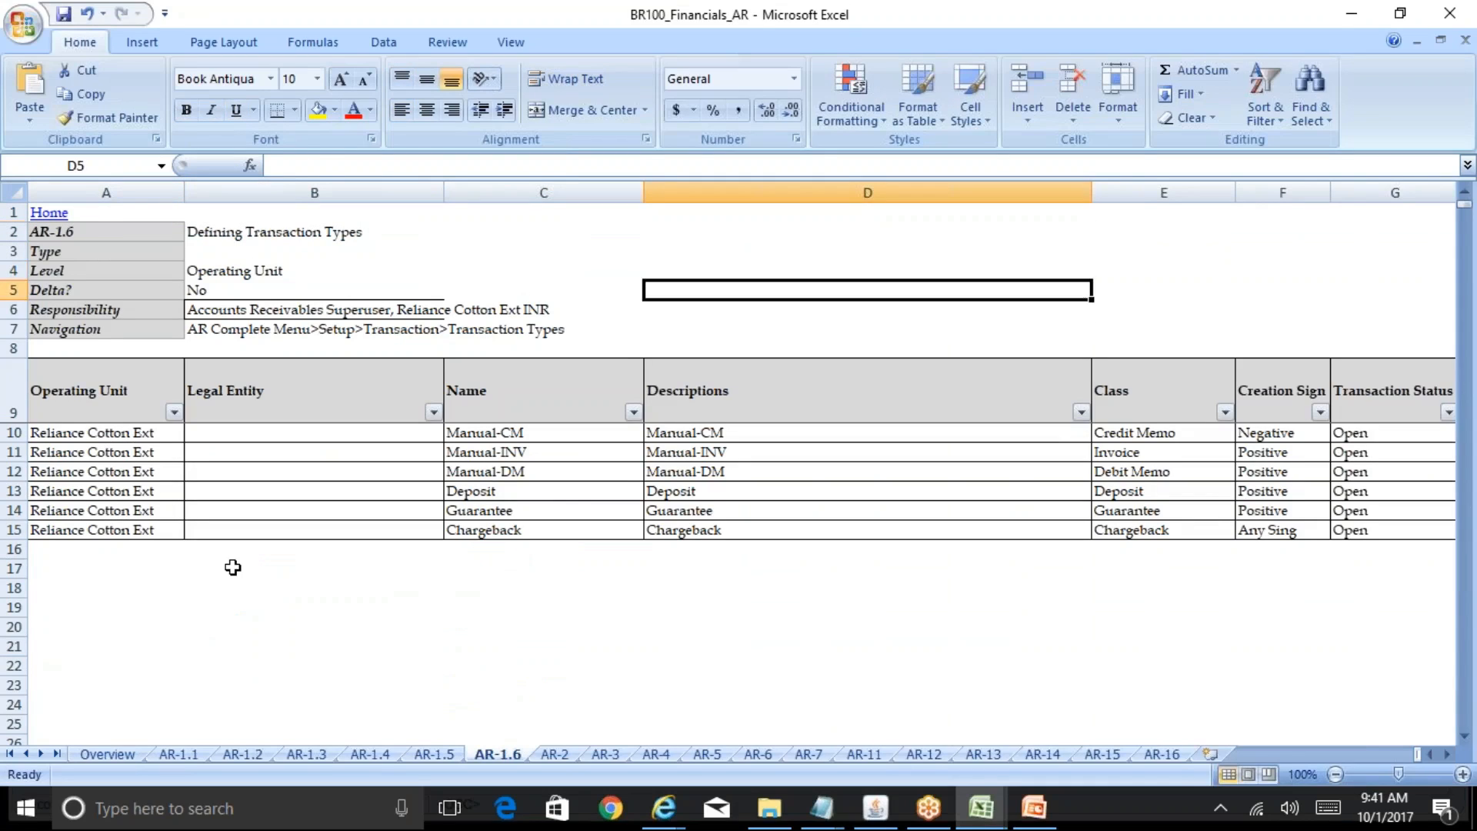
key("Down")
key("Down")
key("Down")
key("Down")
key("Down")
key("Down")
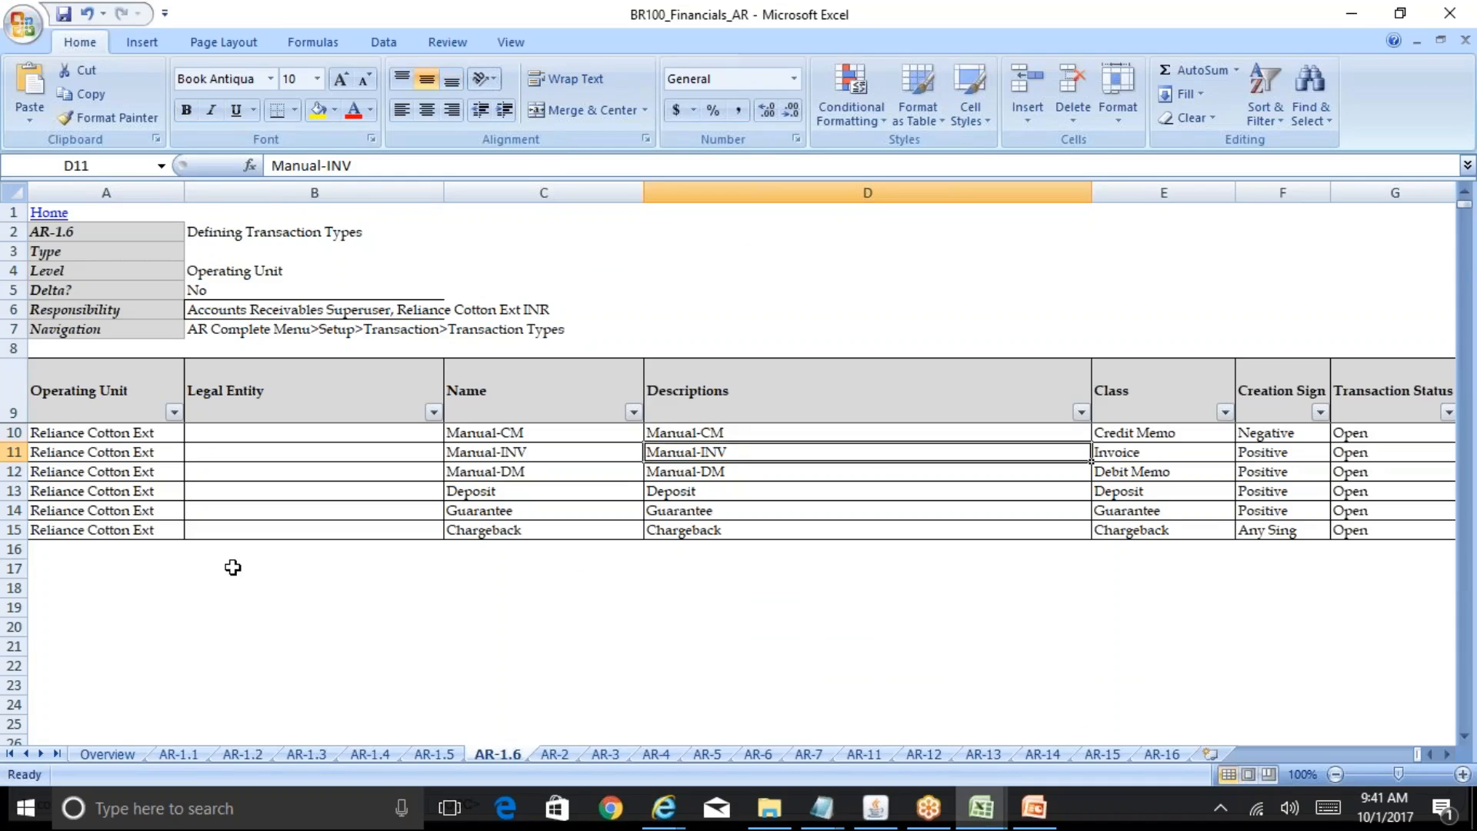
key("Home")
key("shift+space")
key("ctrl+b")
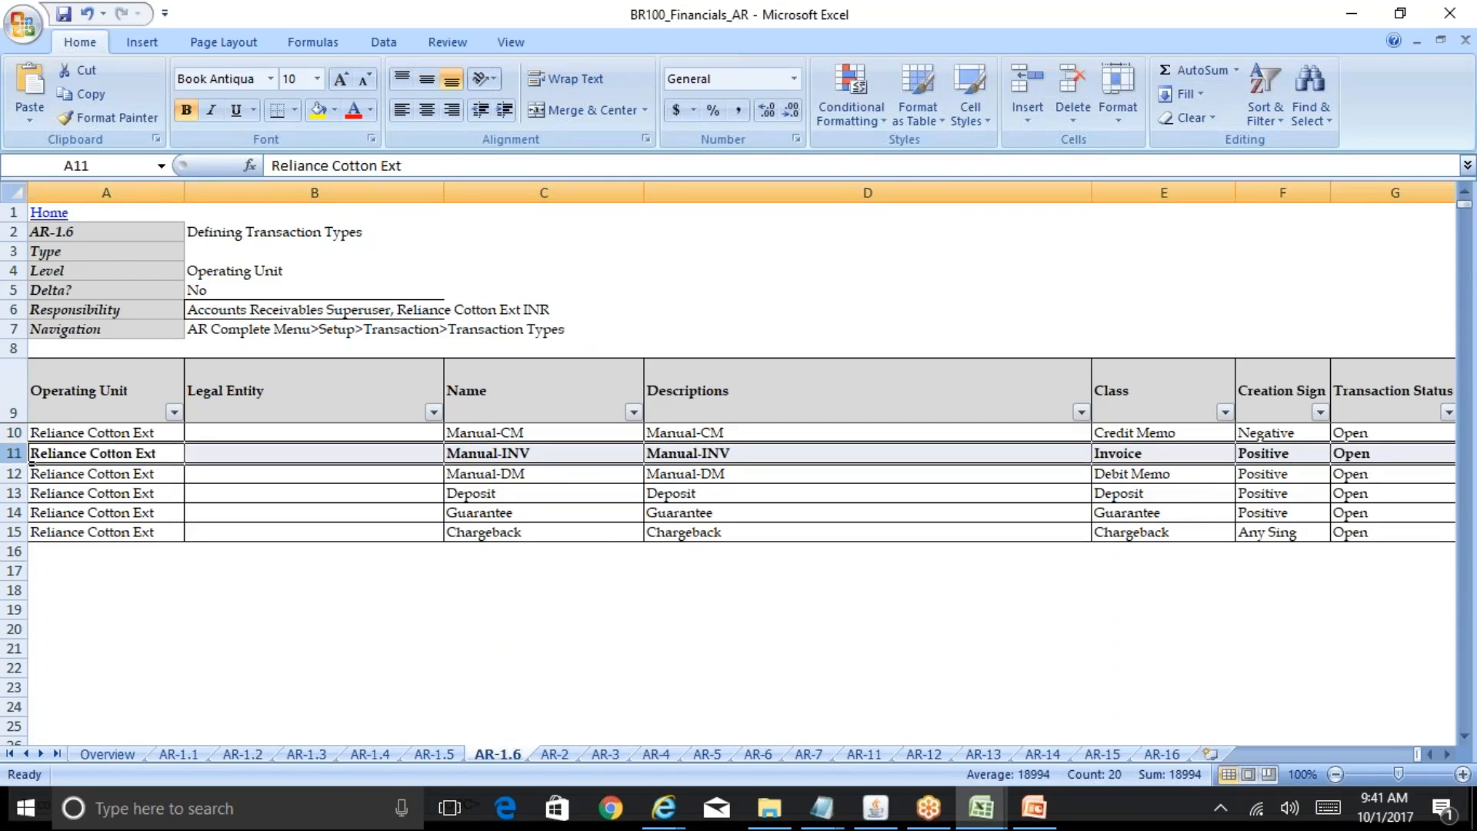
- Copy the name Manual-INV from cell C11 and switch back to Oracle Applications
left_click(184, 462)
key("Right")
key("Right")
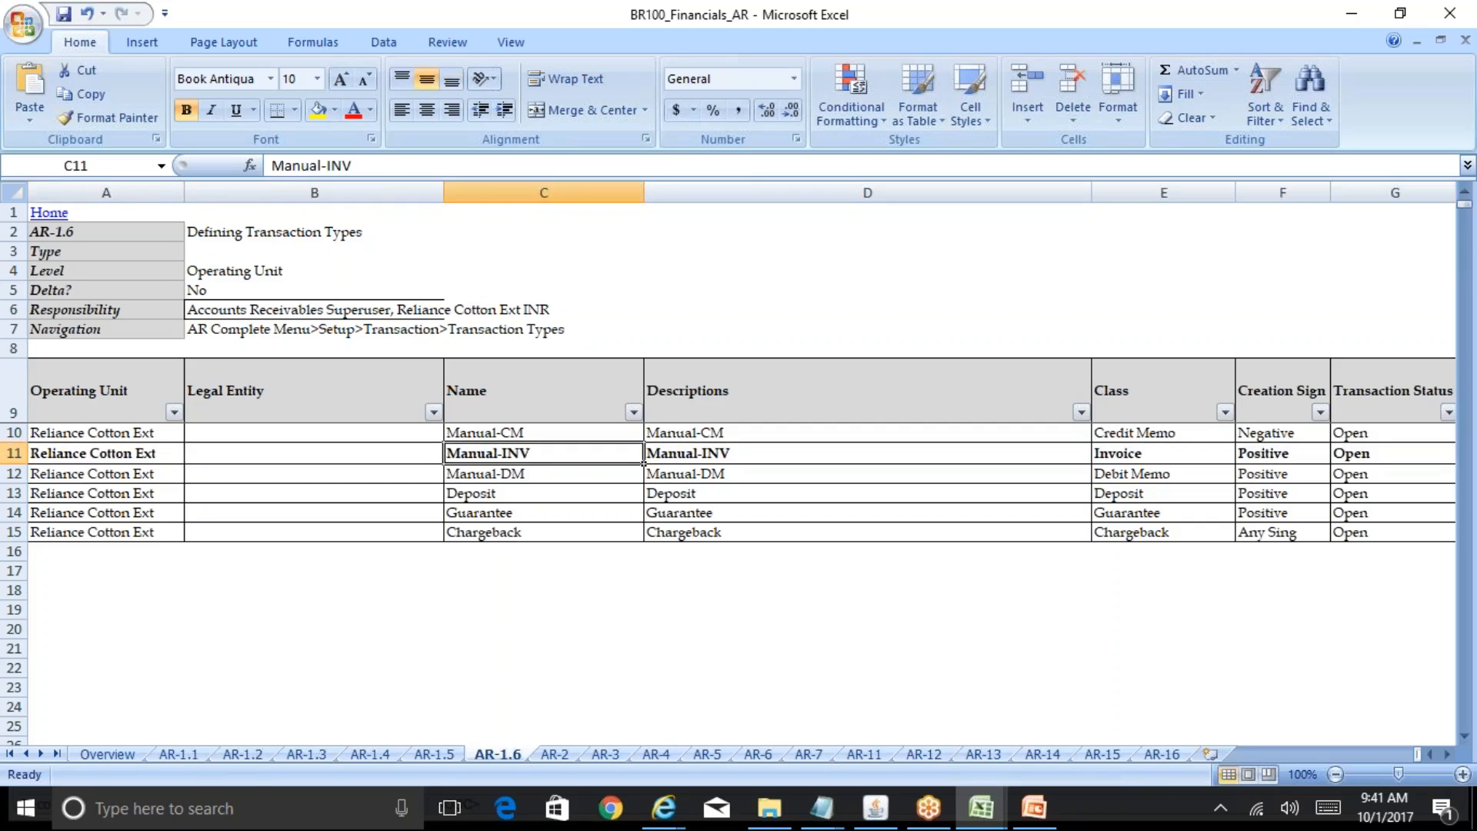
key("ctrl+c")
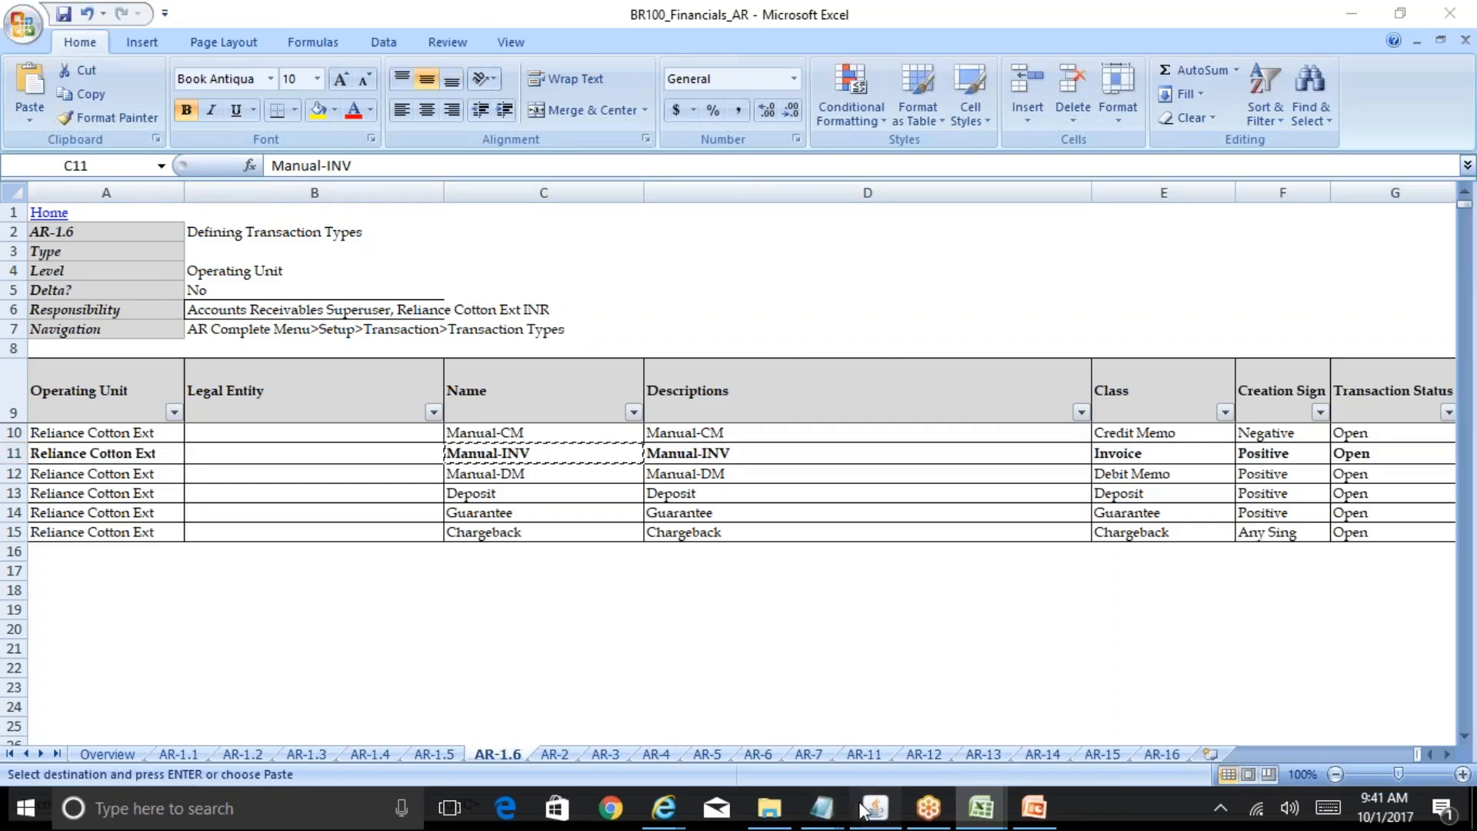
left_click(875, 808)
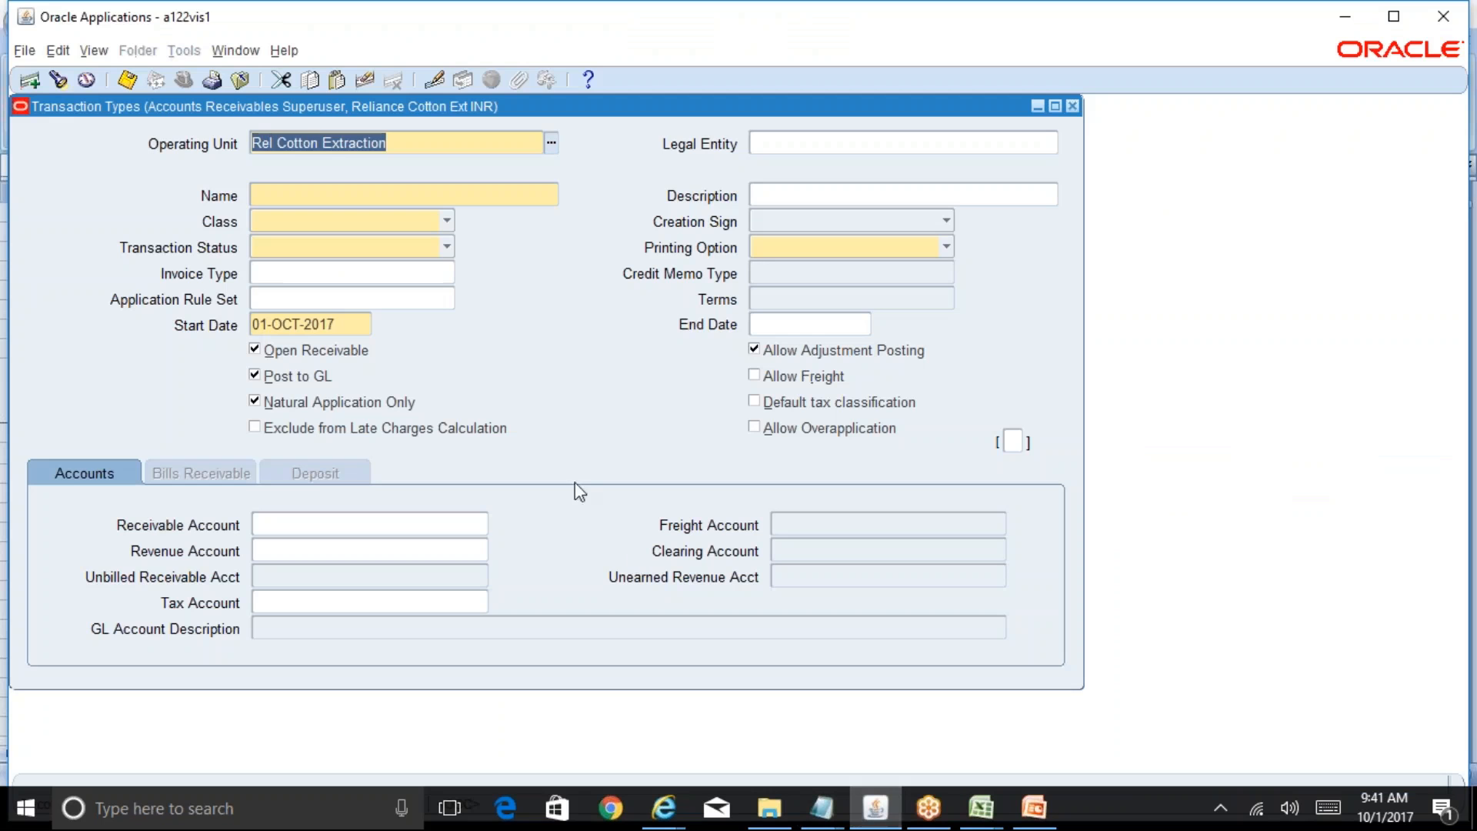
- Try to define a new transaction type named Manual-INV with class Invoice, and clear the unsaved record
left_click(446, 222)
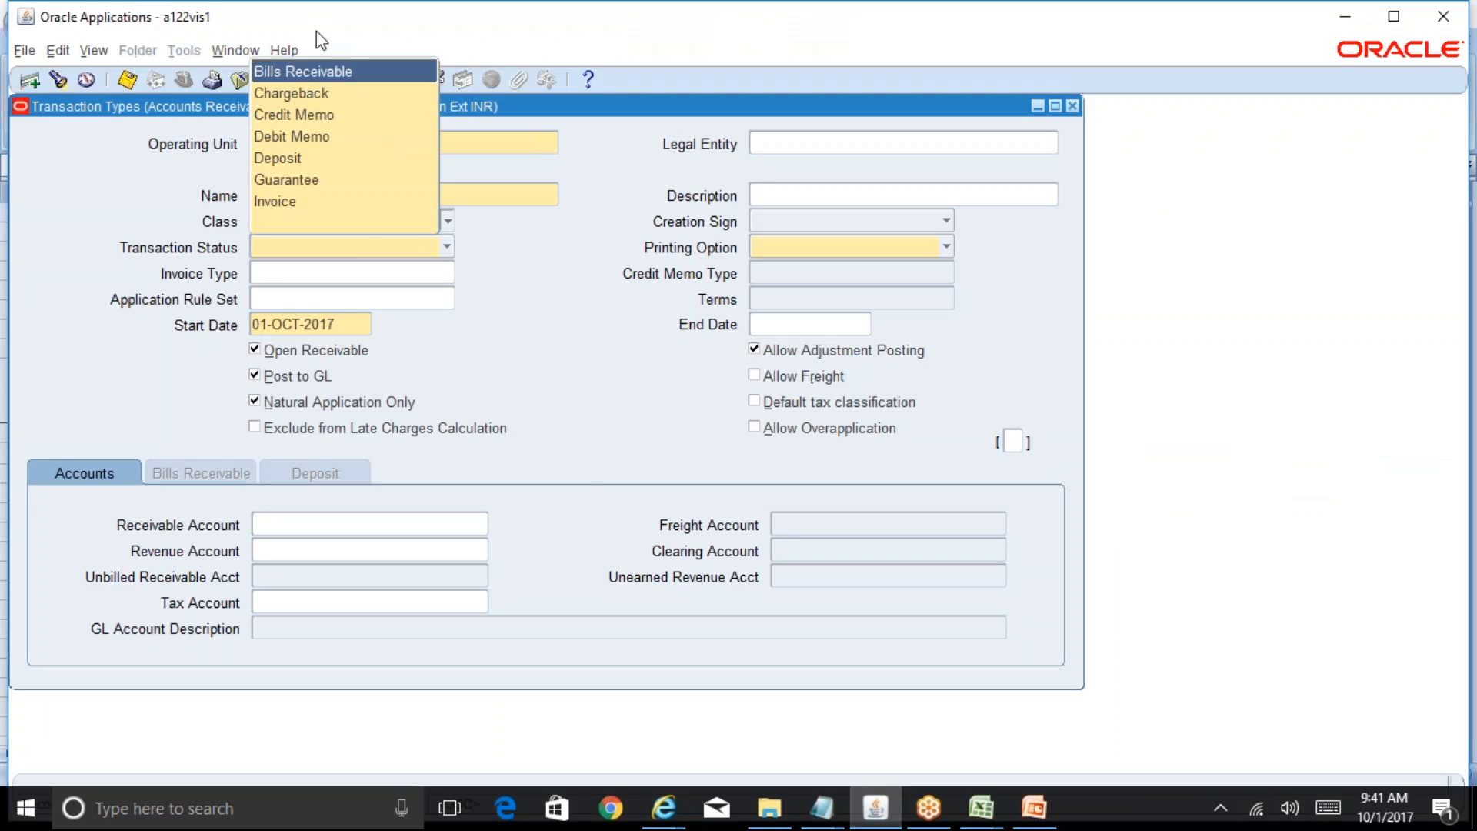
left_click(342, 202)
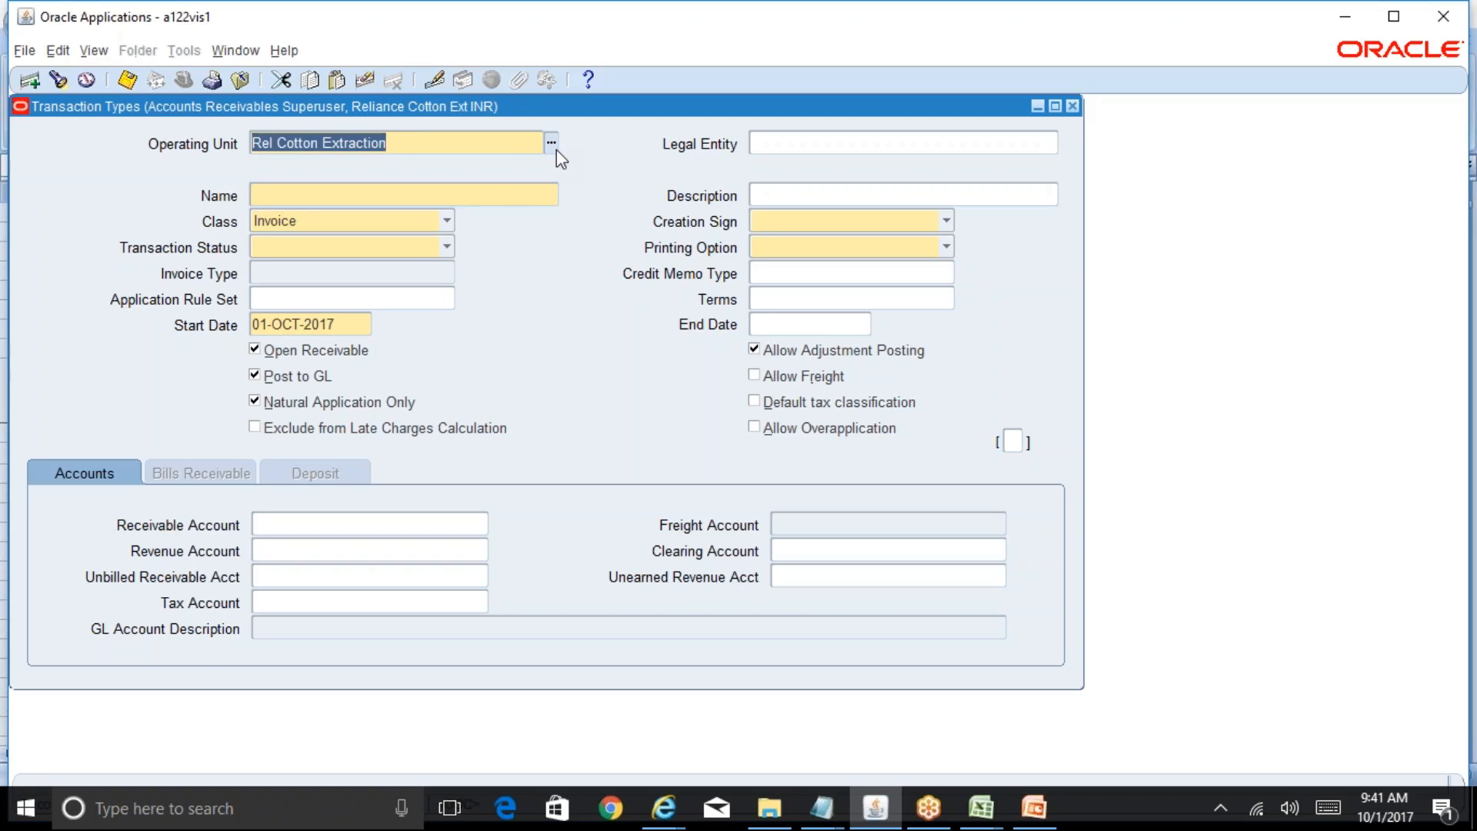
left_click(468, 196)
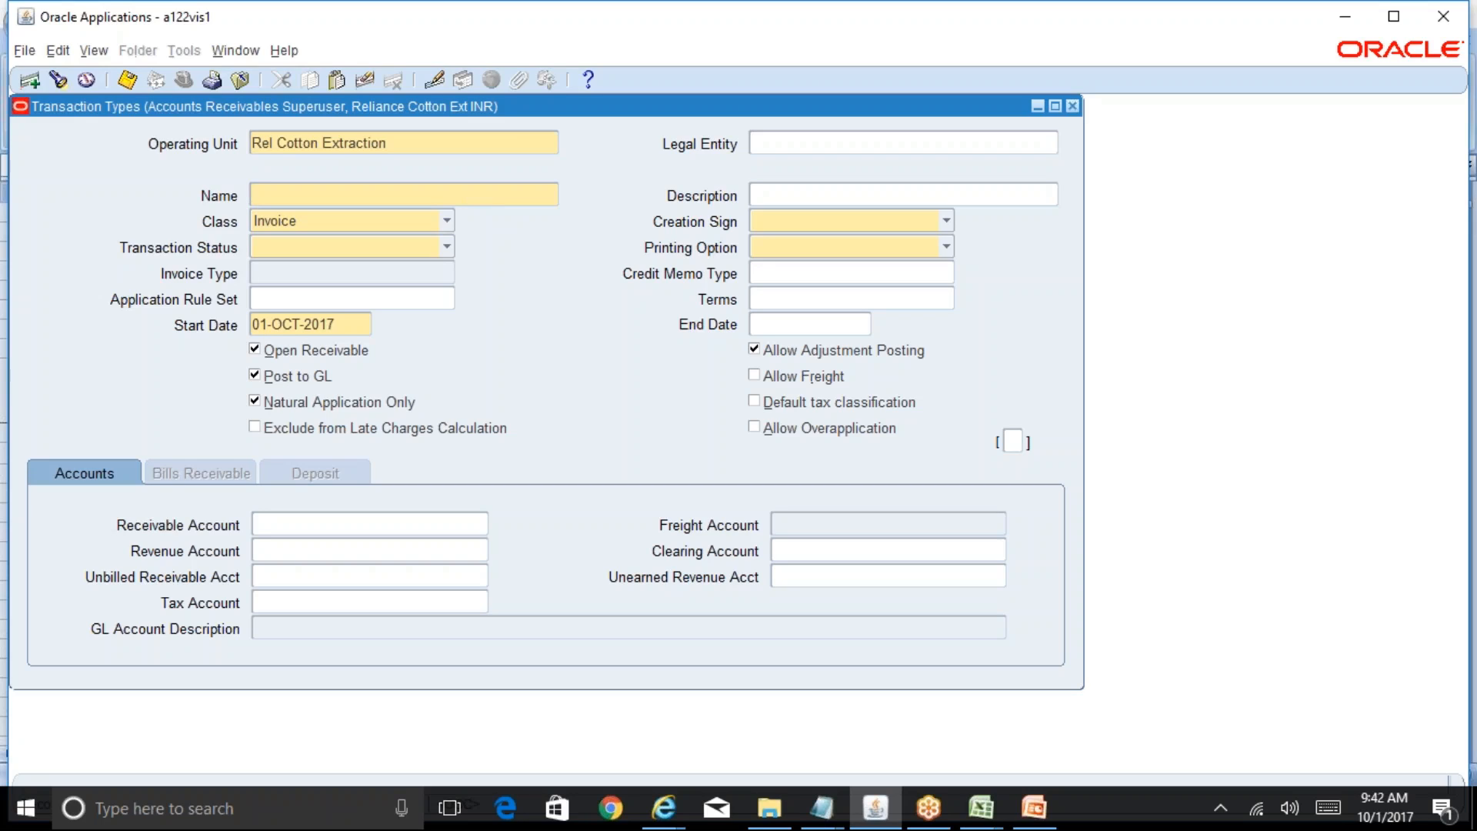
key("ctrl+v")
key("alt+Tab")
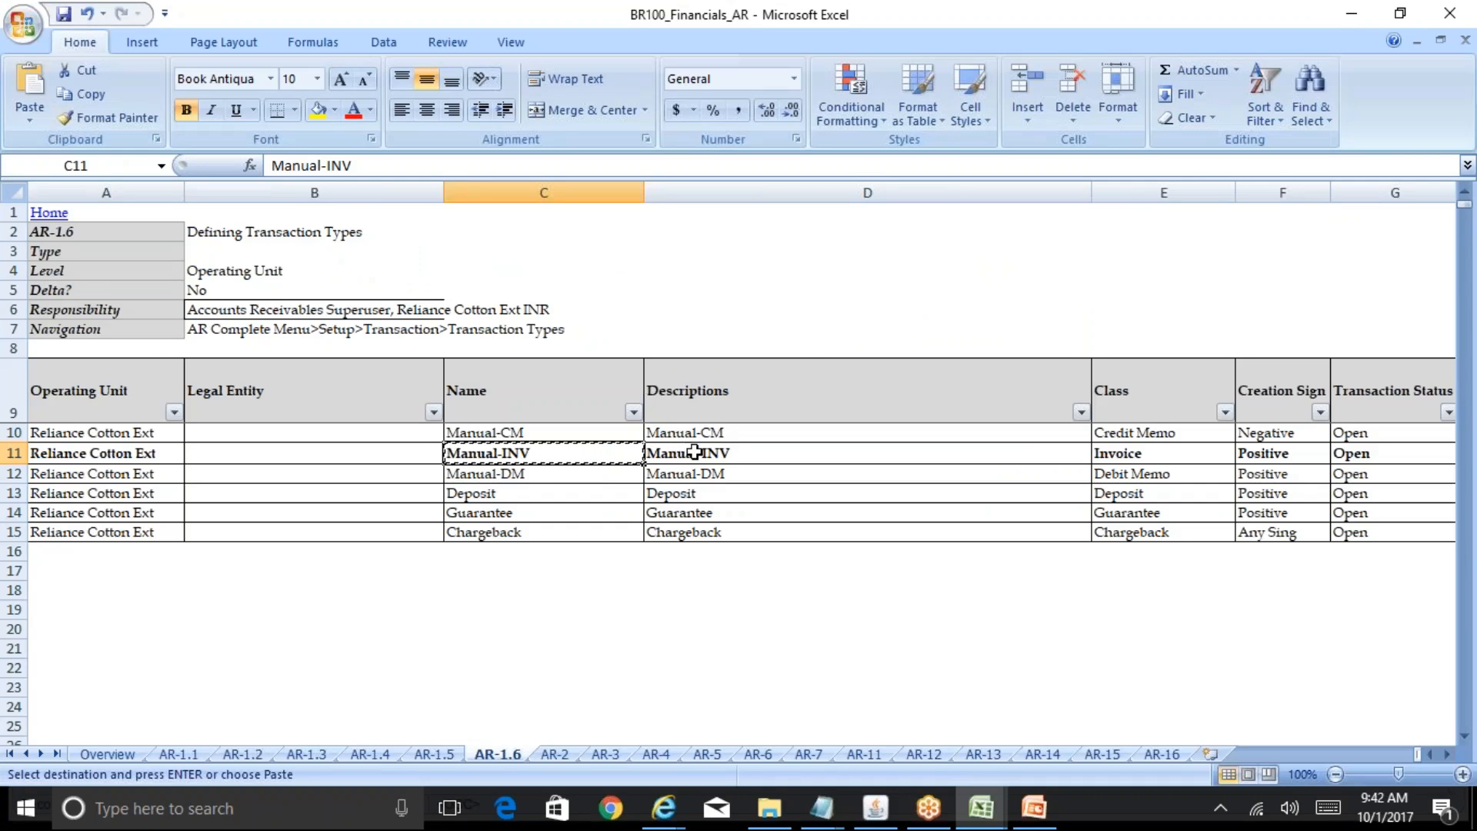
key("alt+Tab")
key("alt+Tab")
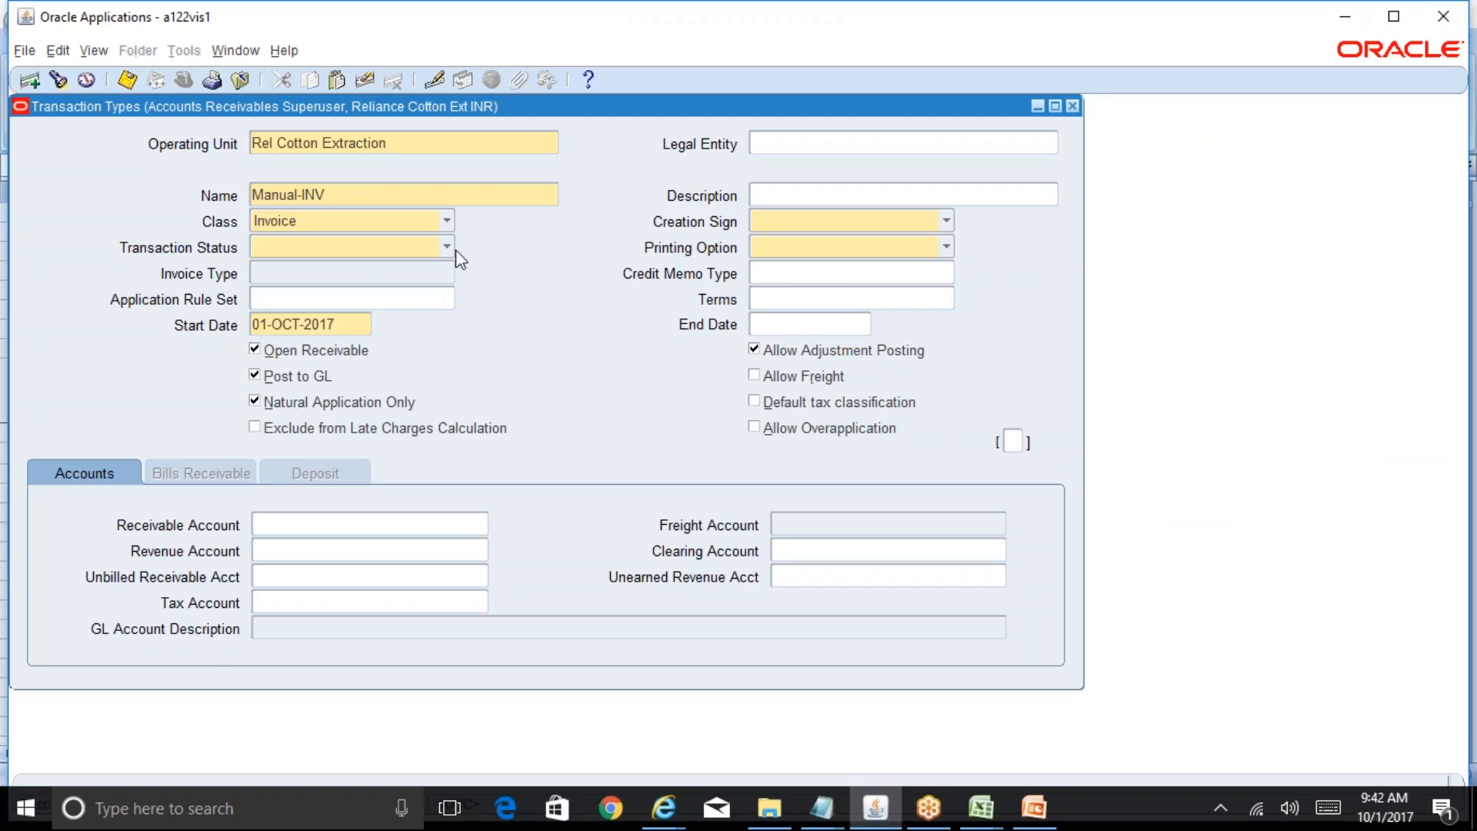
left_click(446, 220)
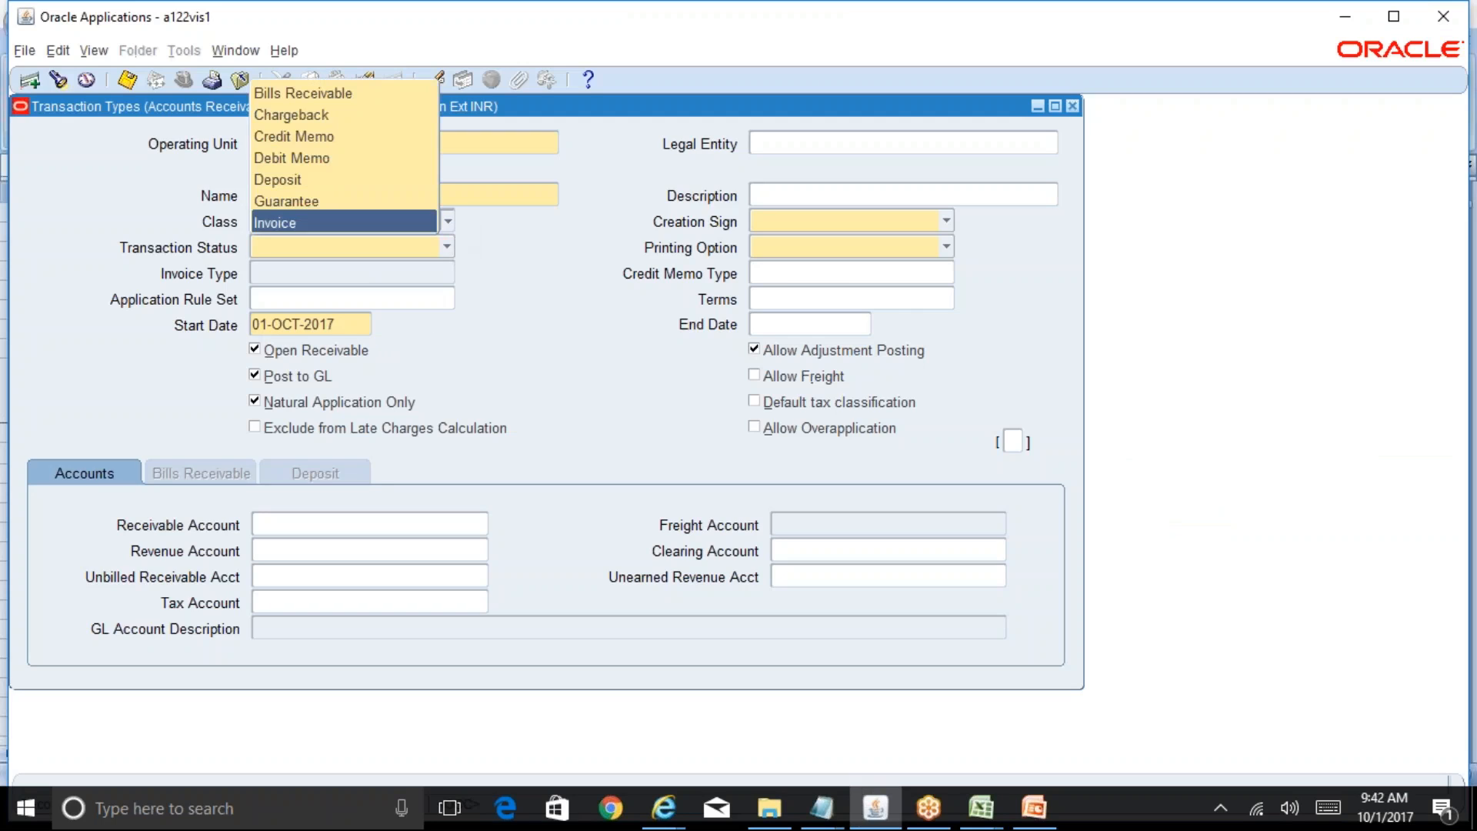
key("Return")
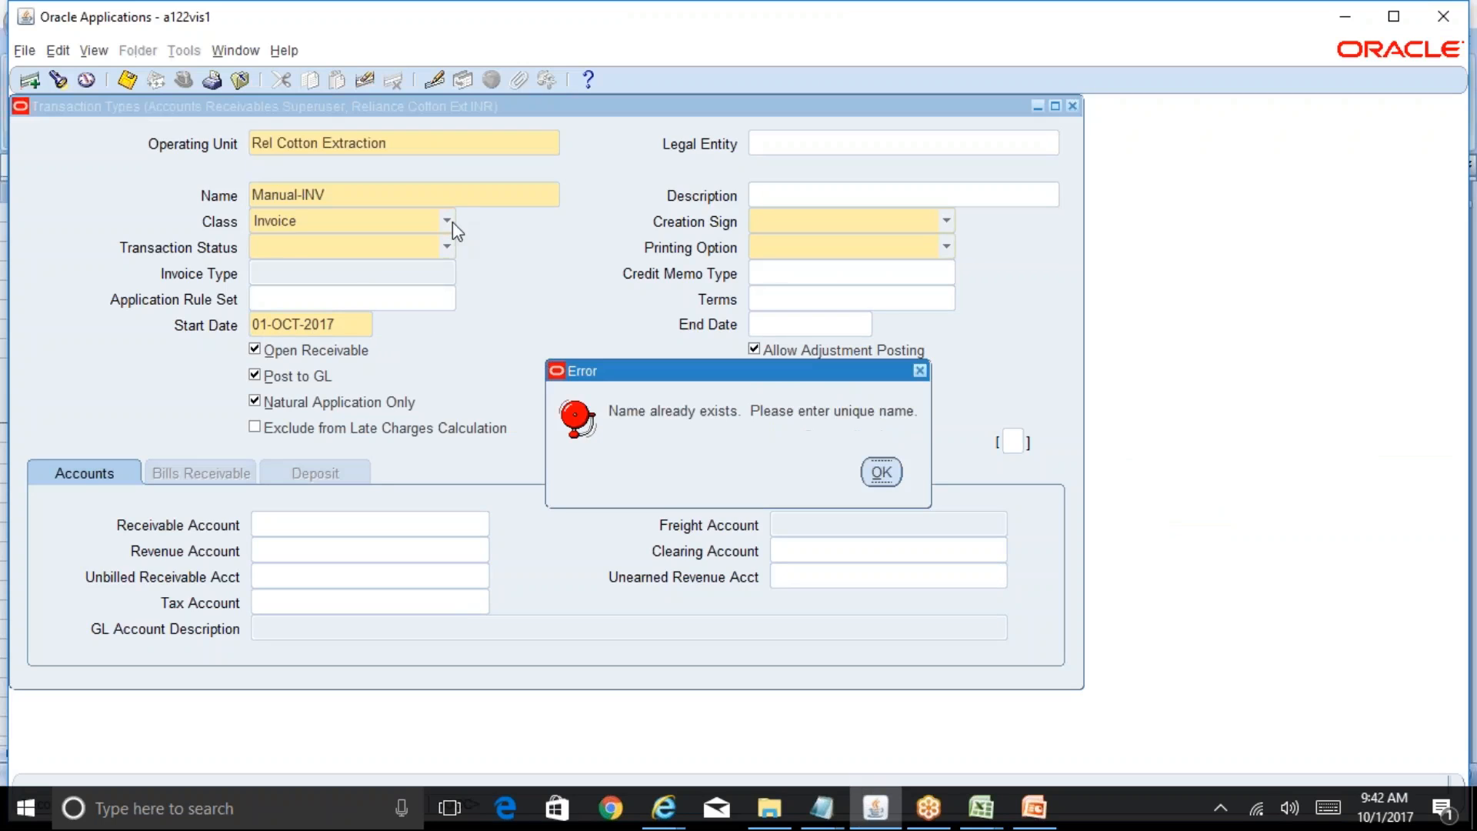
left_click(885, 471)
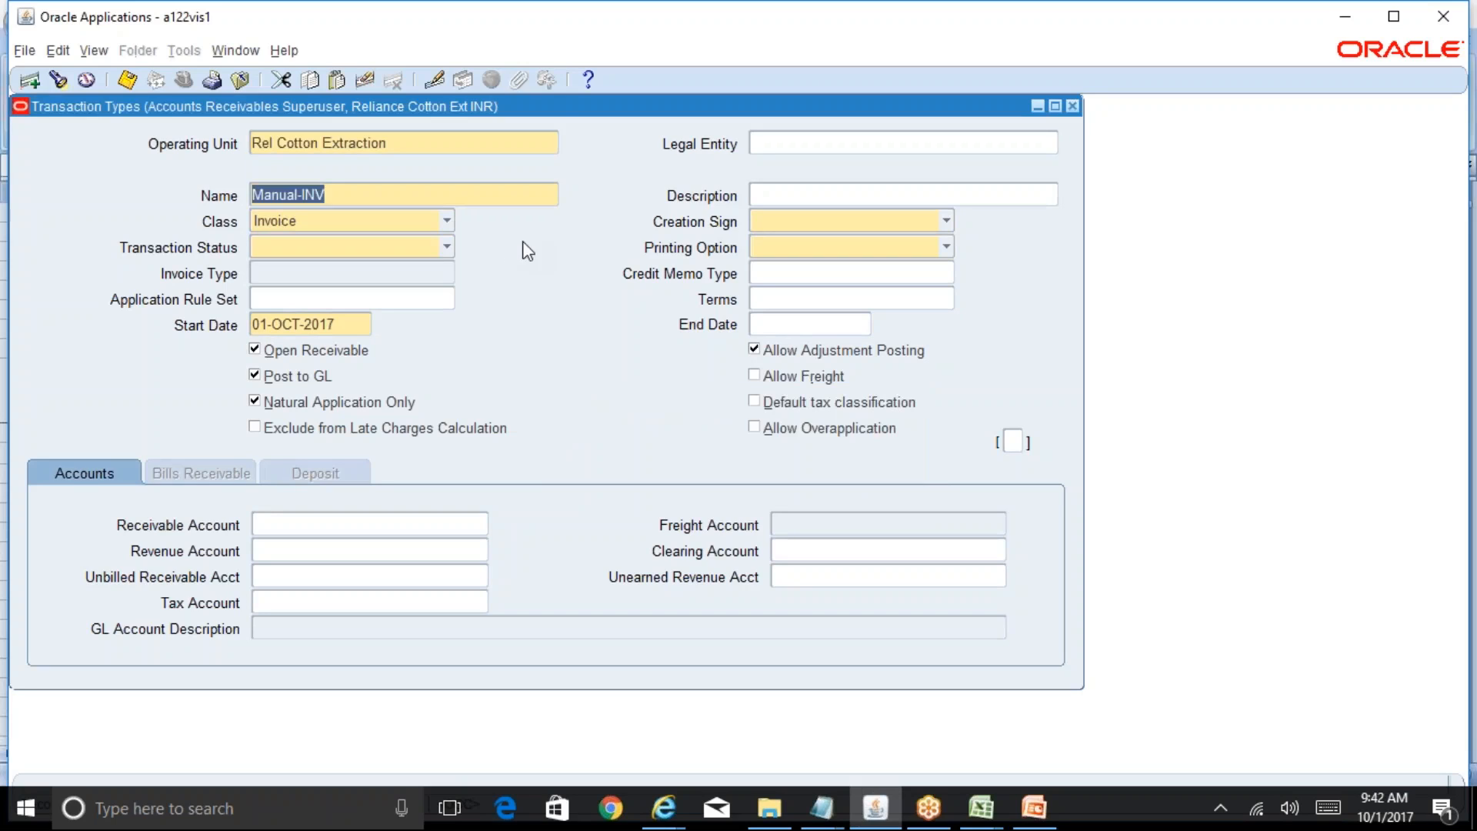
key("alt+e")
key("e")
key("Return")
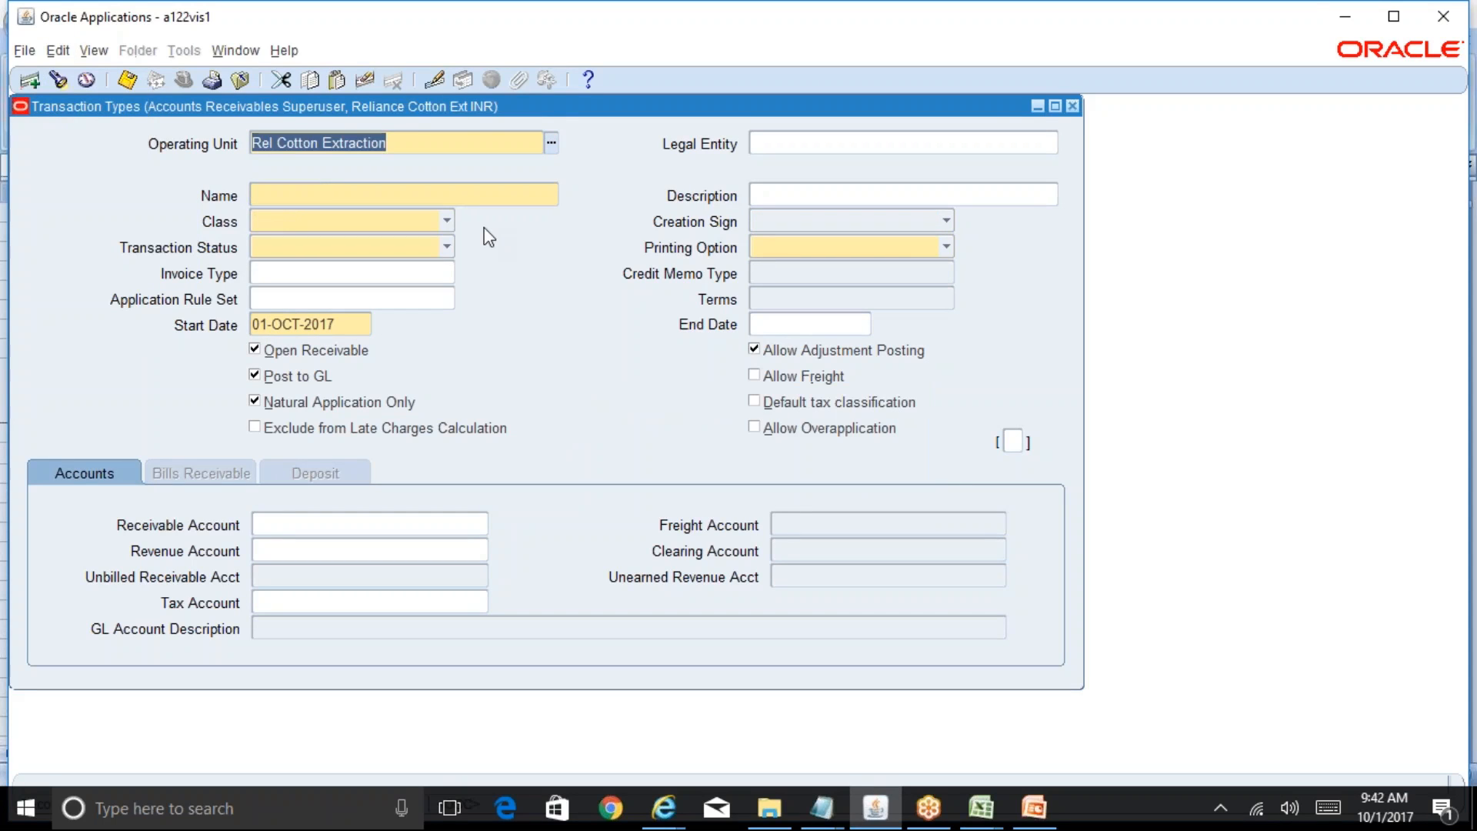
- Query the Transaction Types form for the existing type named Manual-INV
key("F11")
left_click(446, 198)
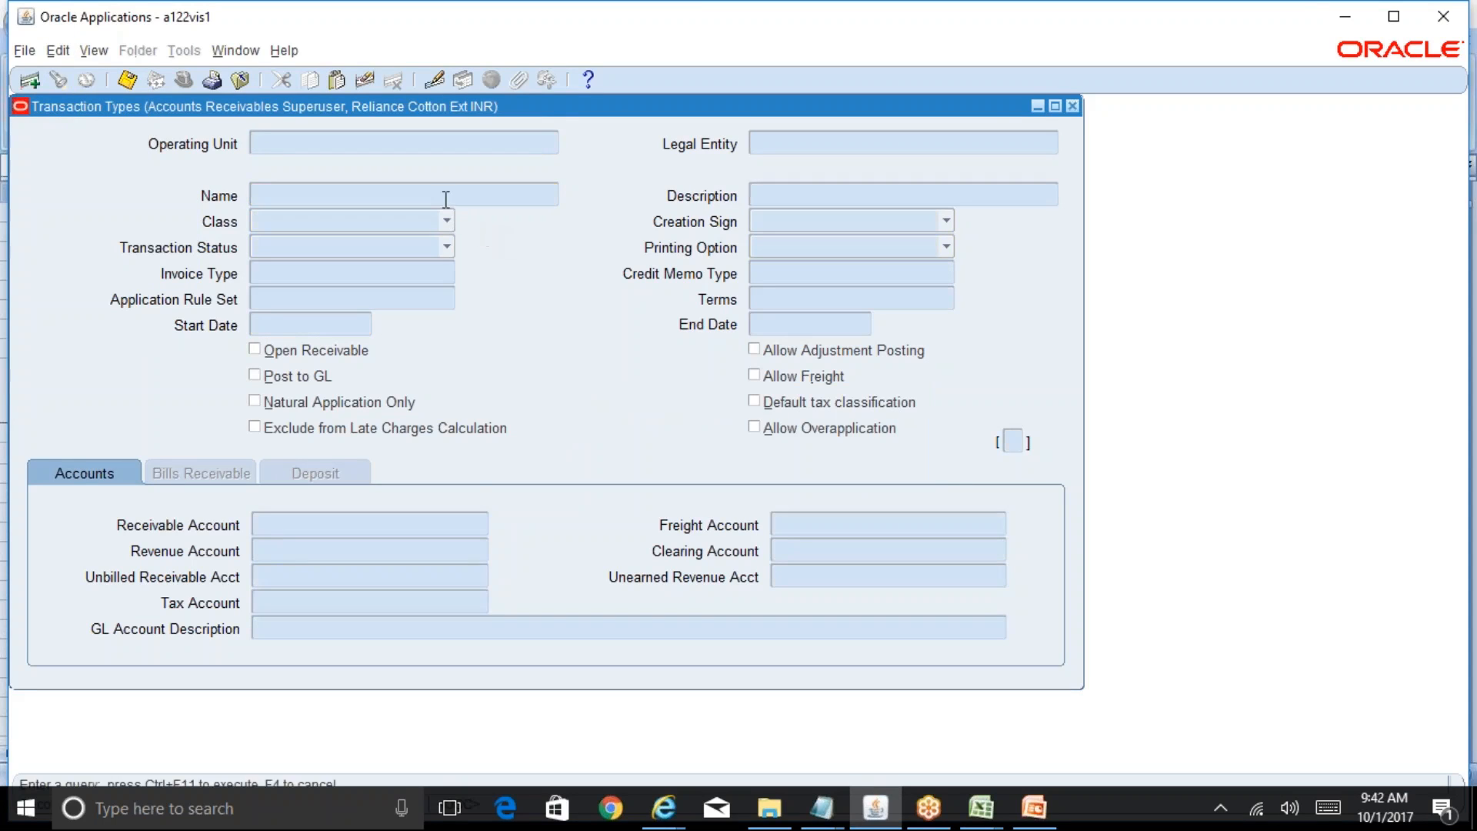
key("ctrl+v")
key("ctrl+F11")
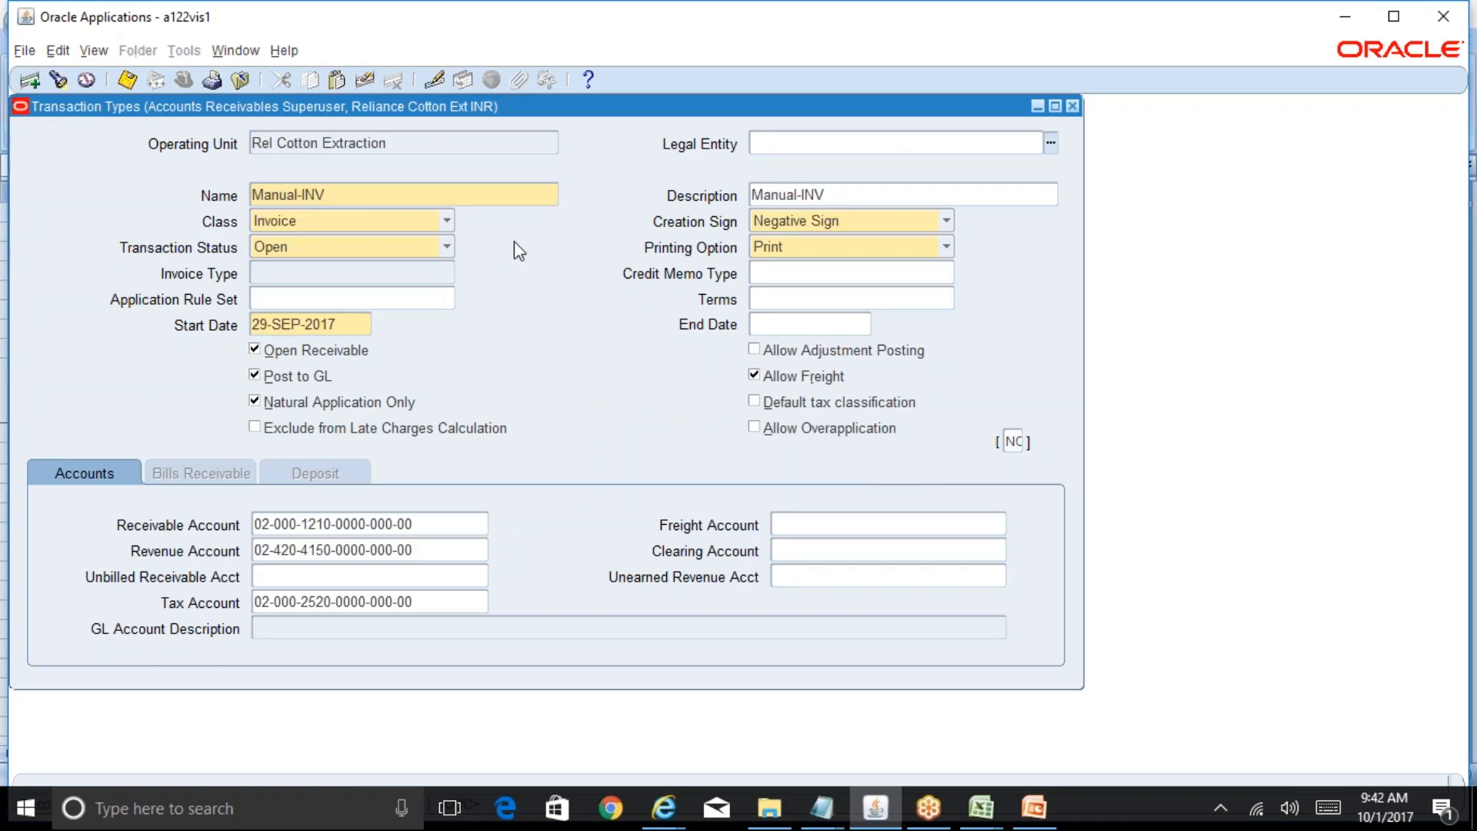
key("Tab")
key("alt+Tab")
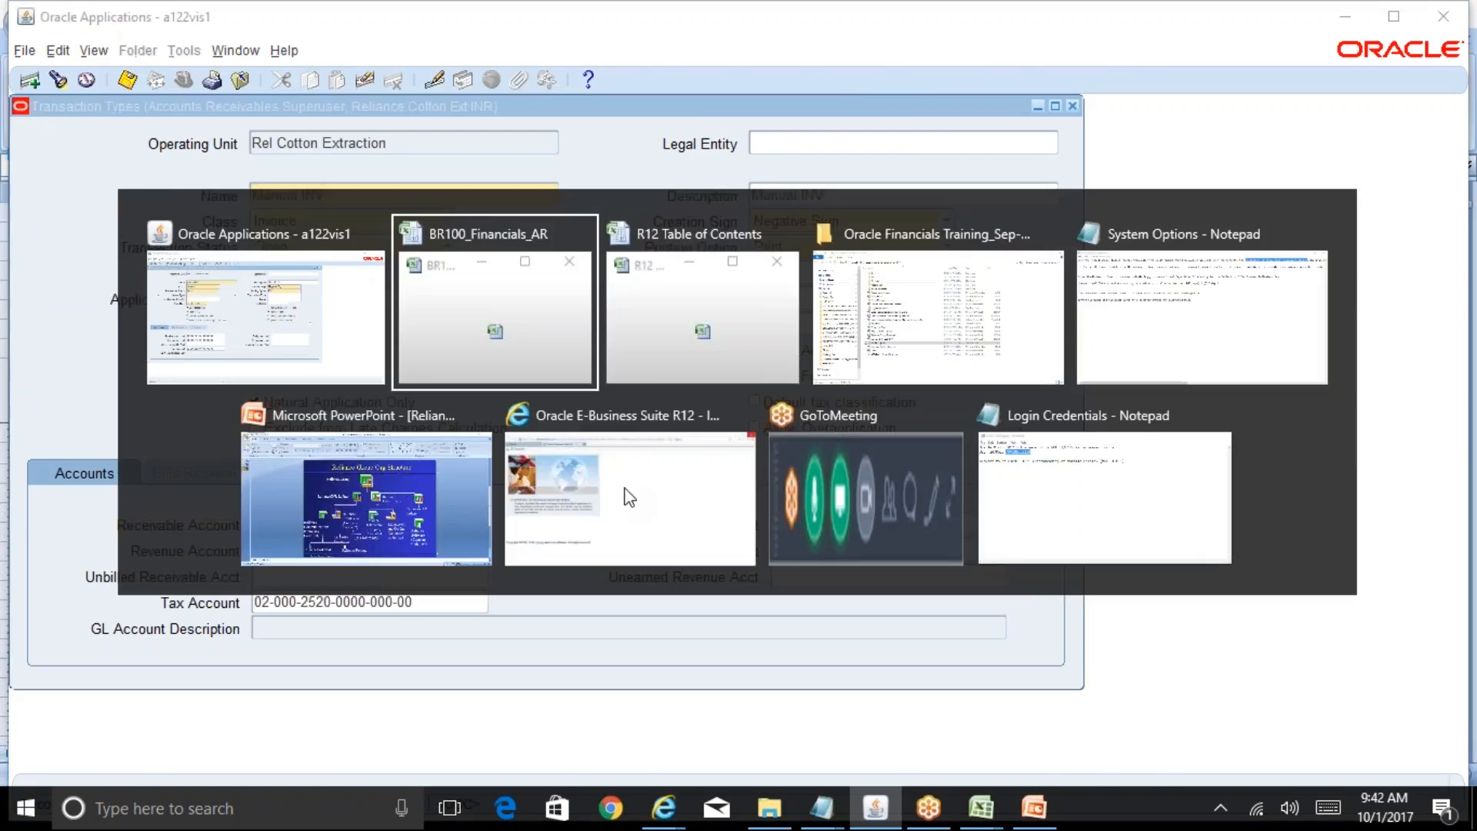
key("Right")
key("Right")
key("alt+Tab")
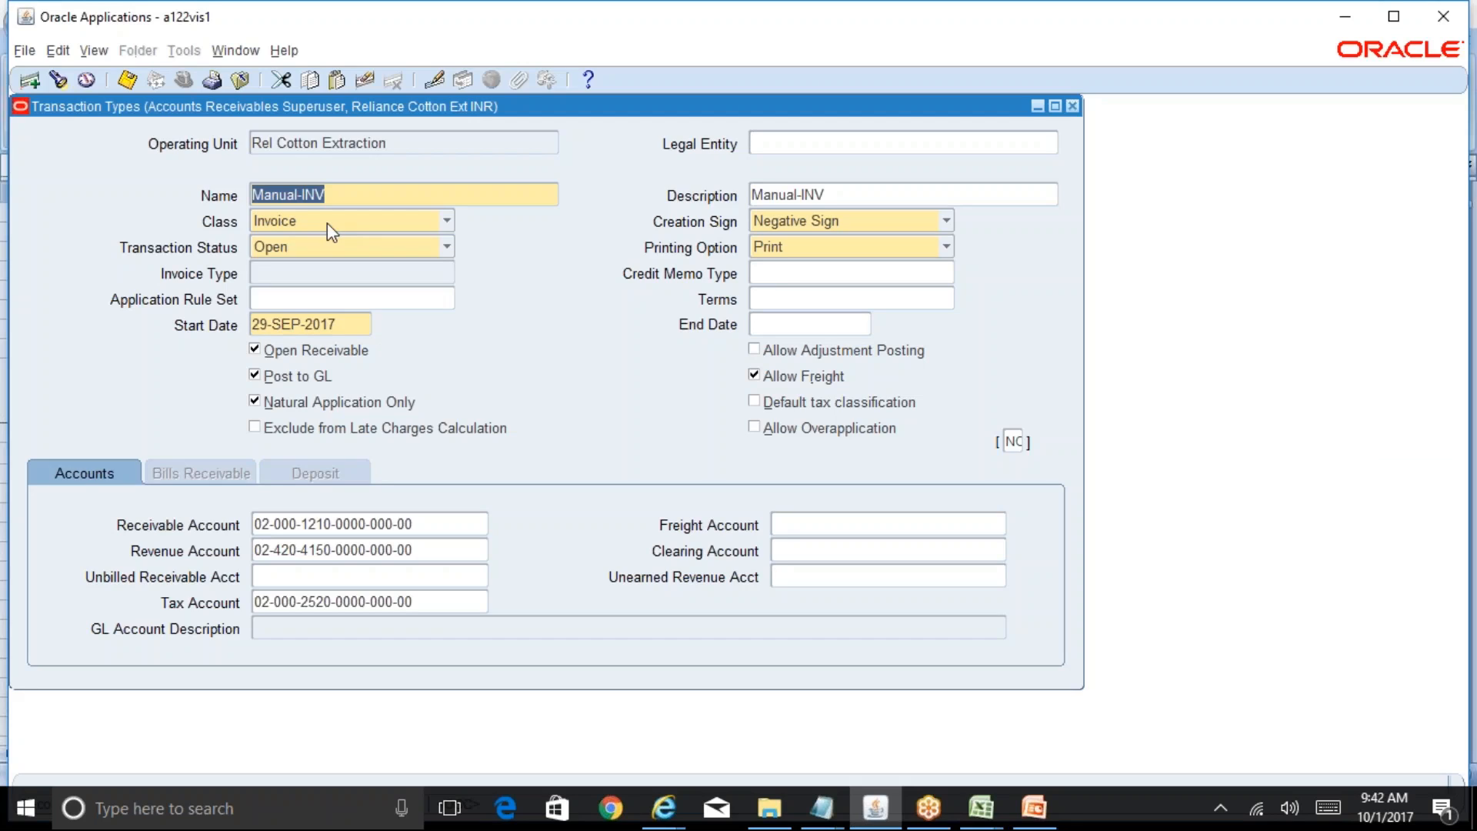
- Keep the Manual-INV type's transaction status as Open and set its creation sign to Positive Sign
left_click(307, 252)
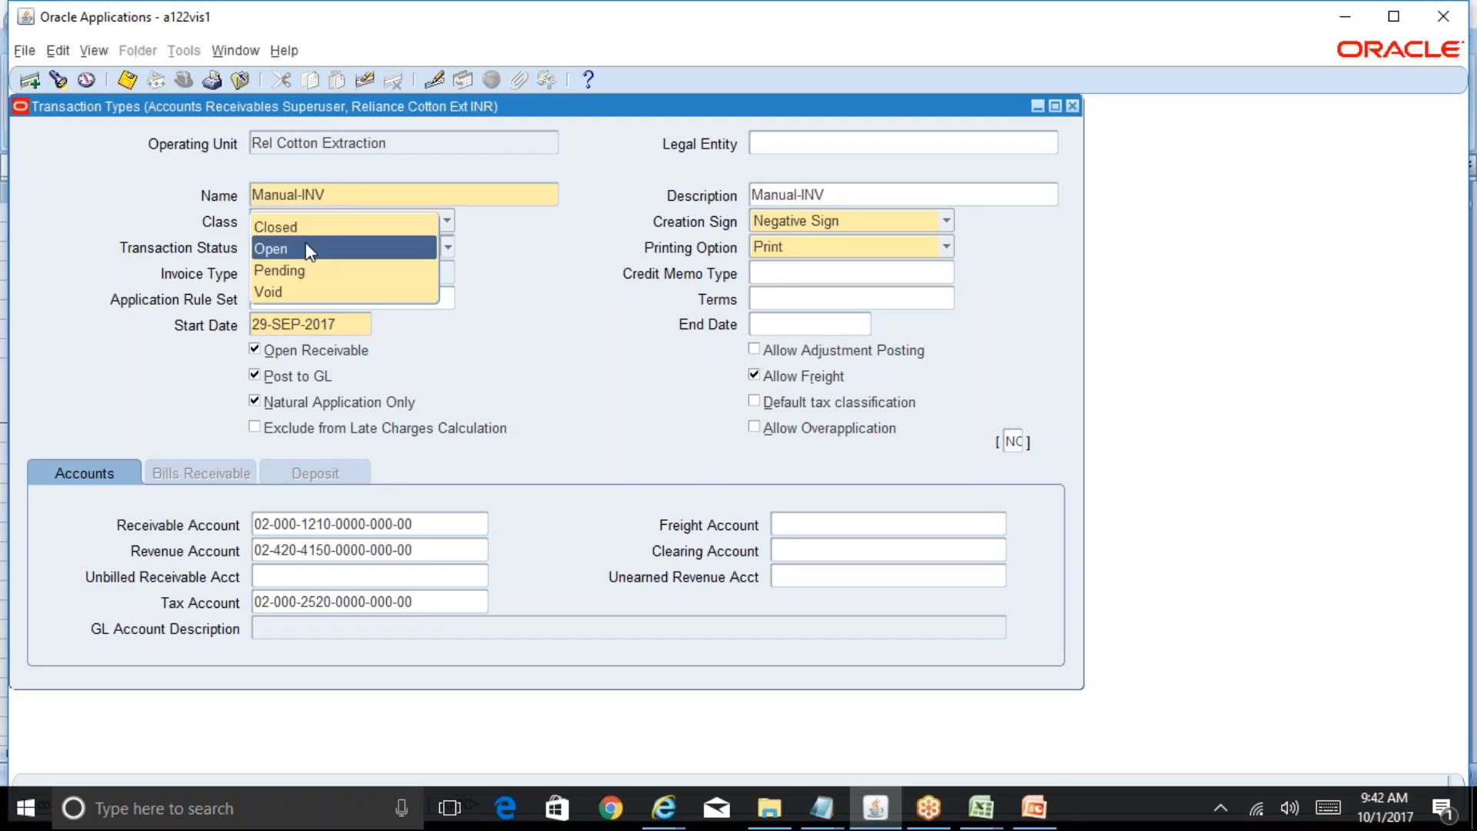
left_click(308, 250)
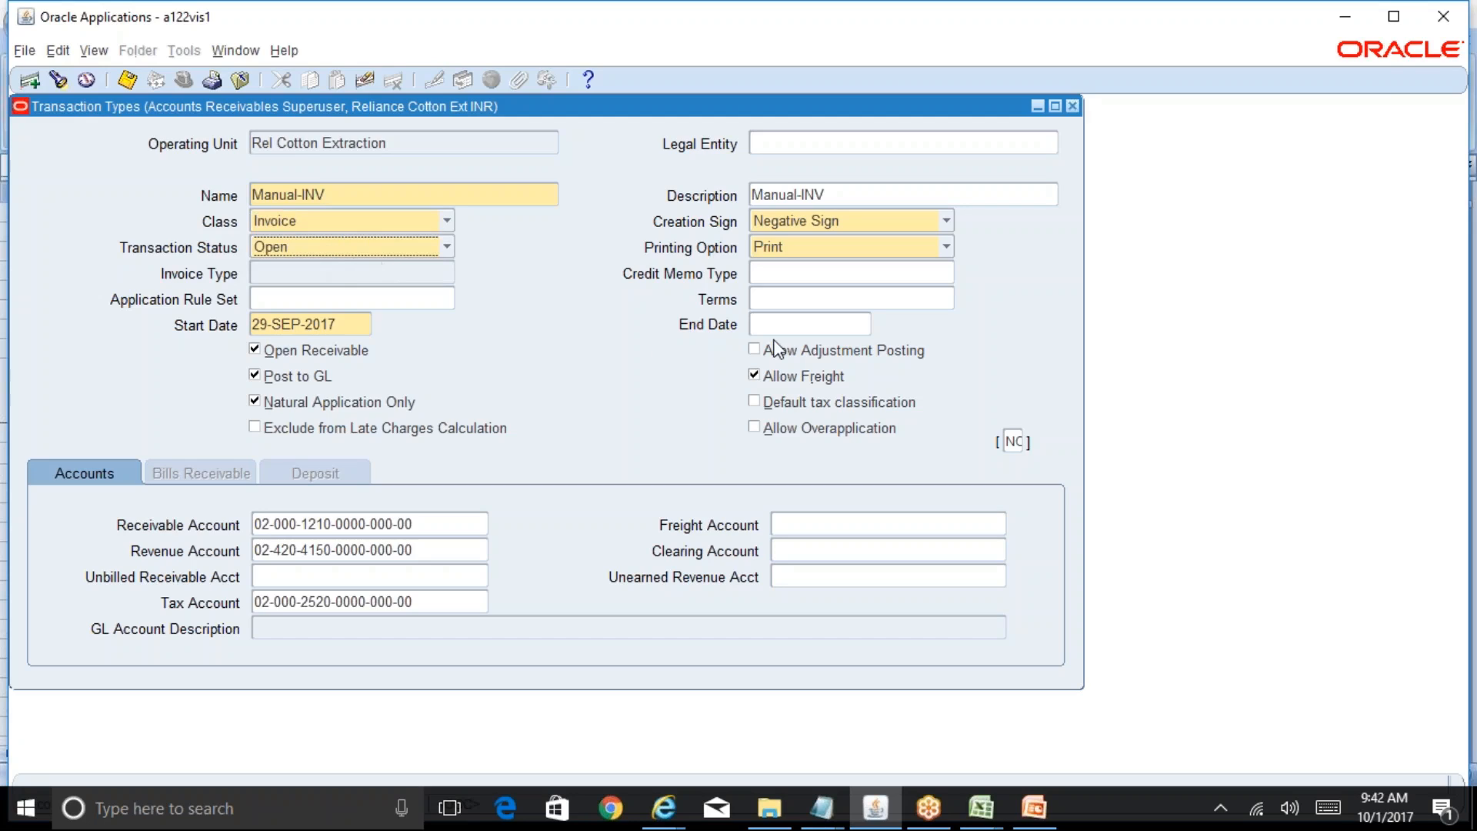
left_click(827, 328)
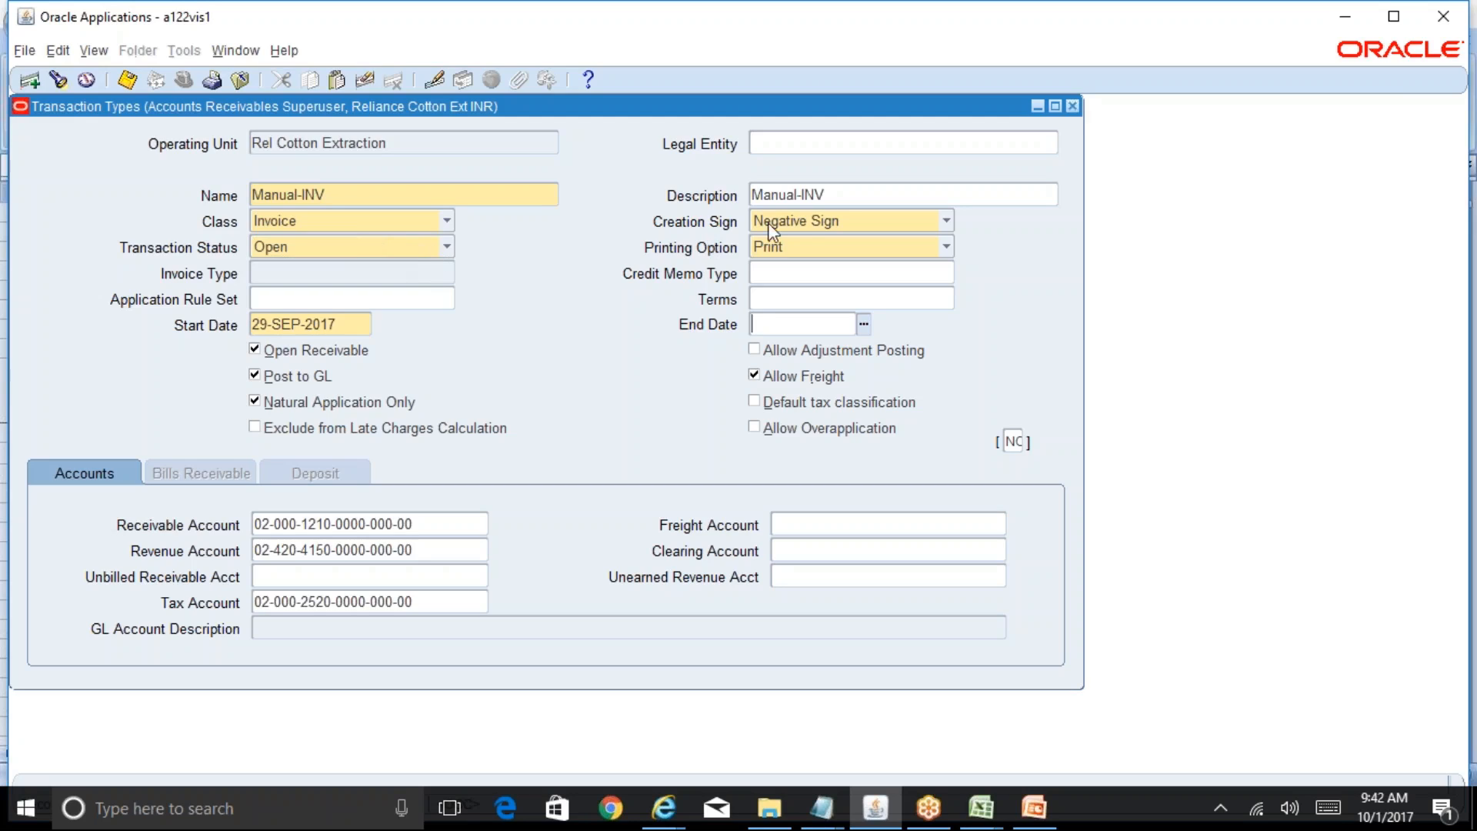
left_click(791, 223)
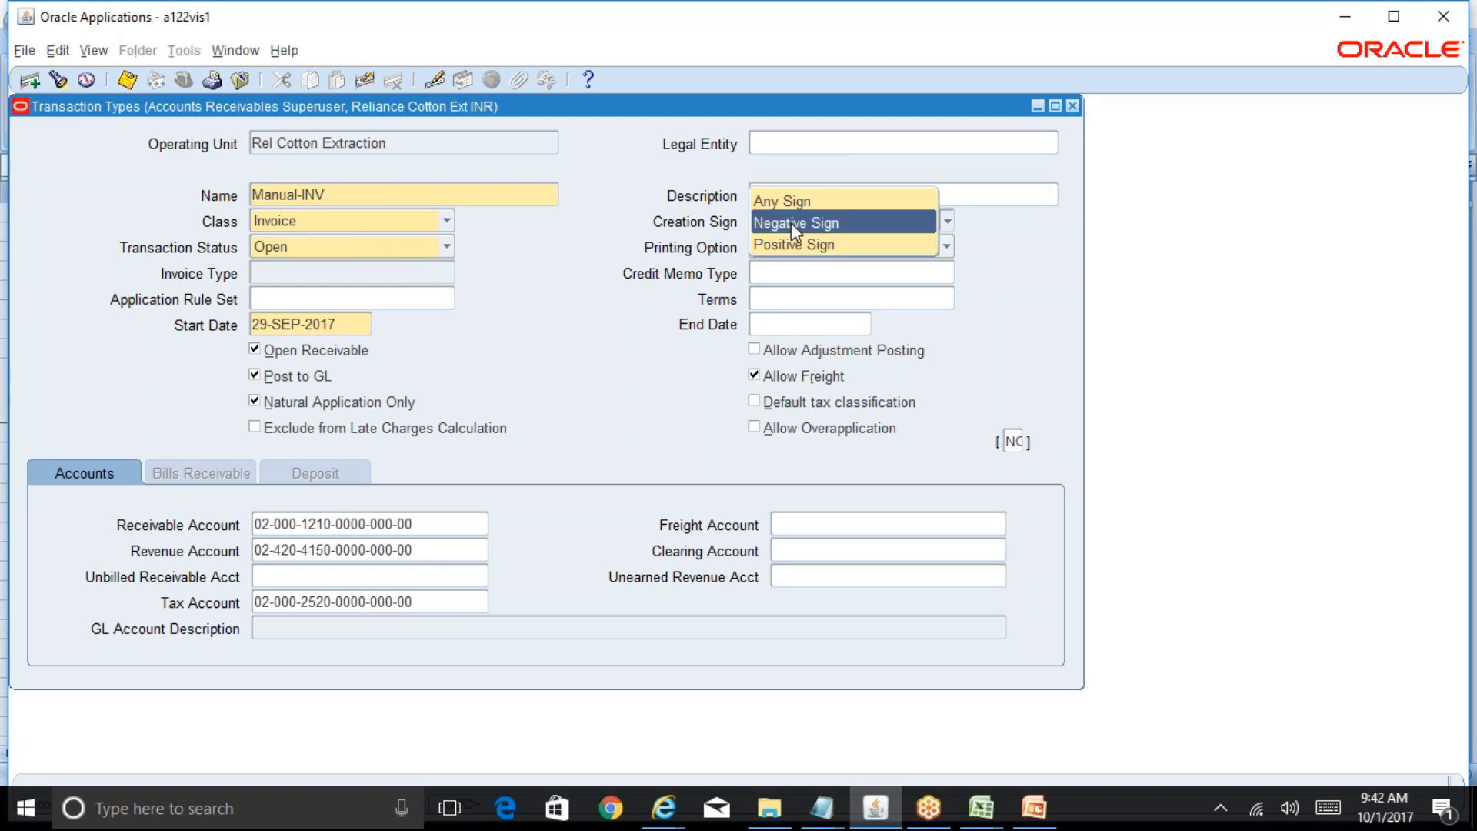
key("Down")
key("Return")
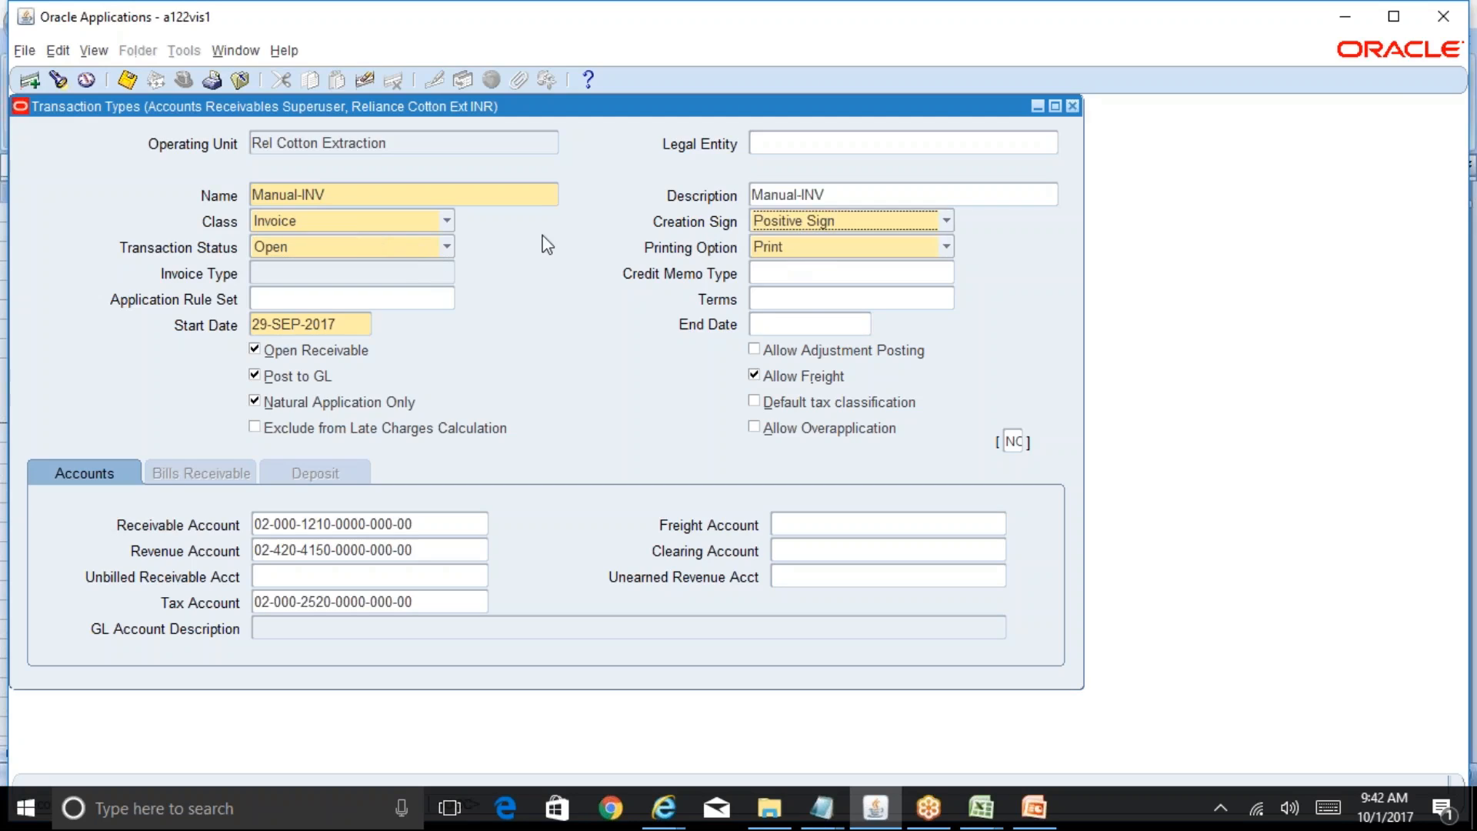
- Save the Manual-INV transaction type and review its printing options, keeping Print
key("ctrl+s")
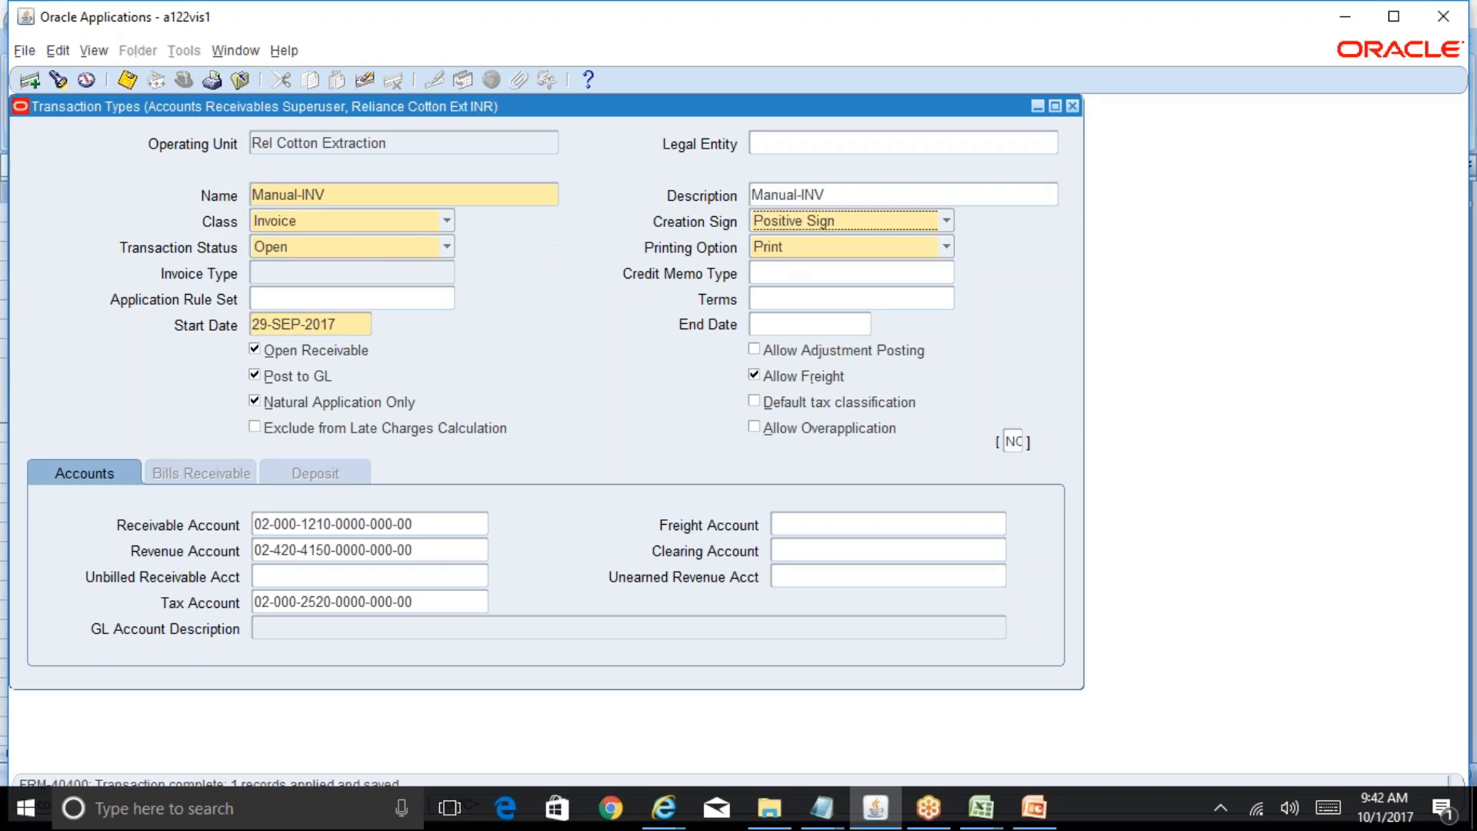
left_click(375, 193)
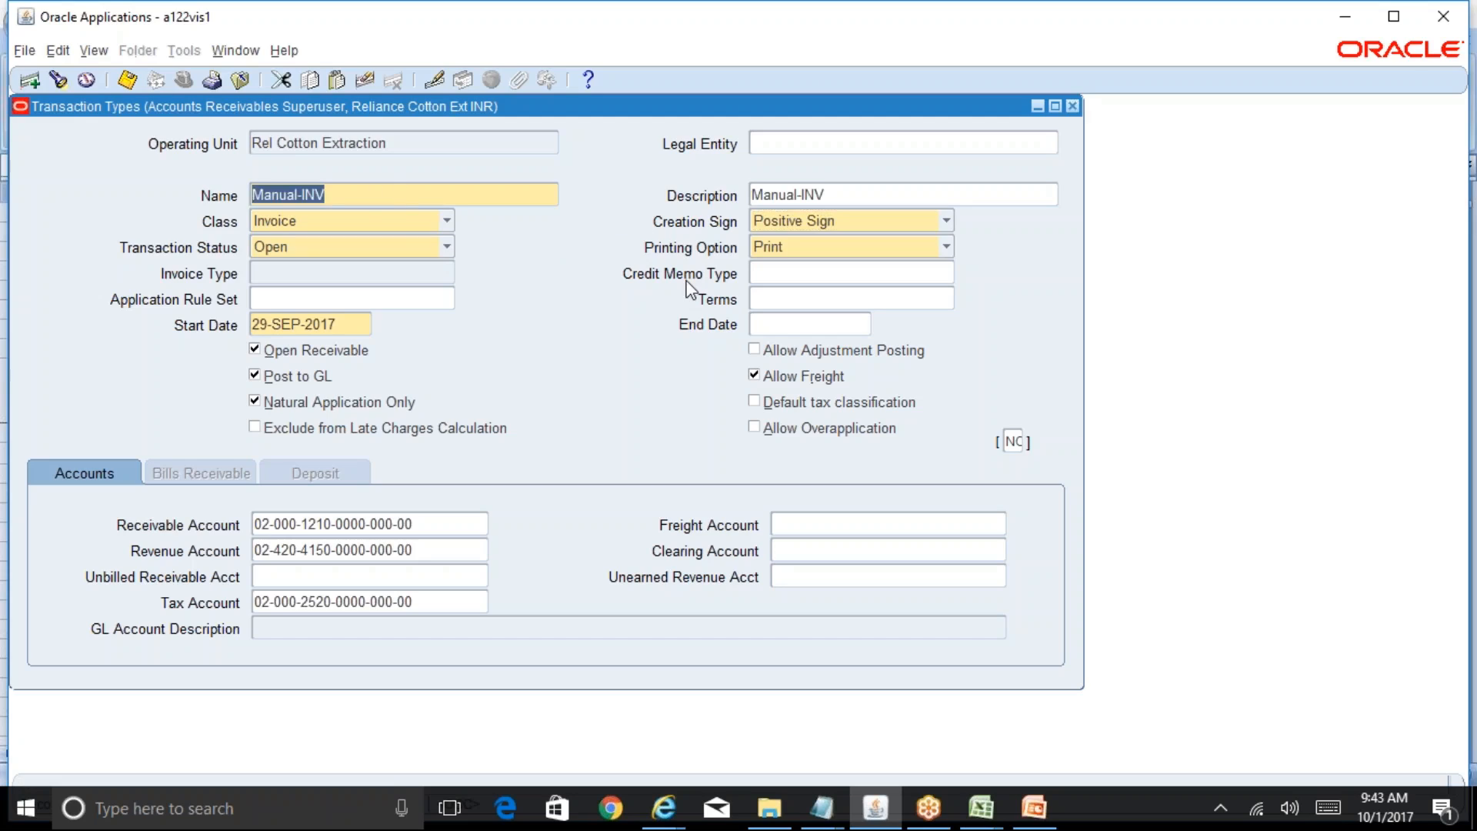
left_click(839, 263)
left_click(834, 253)
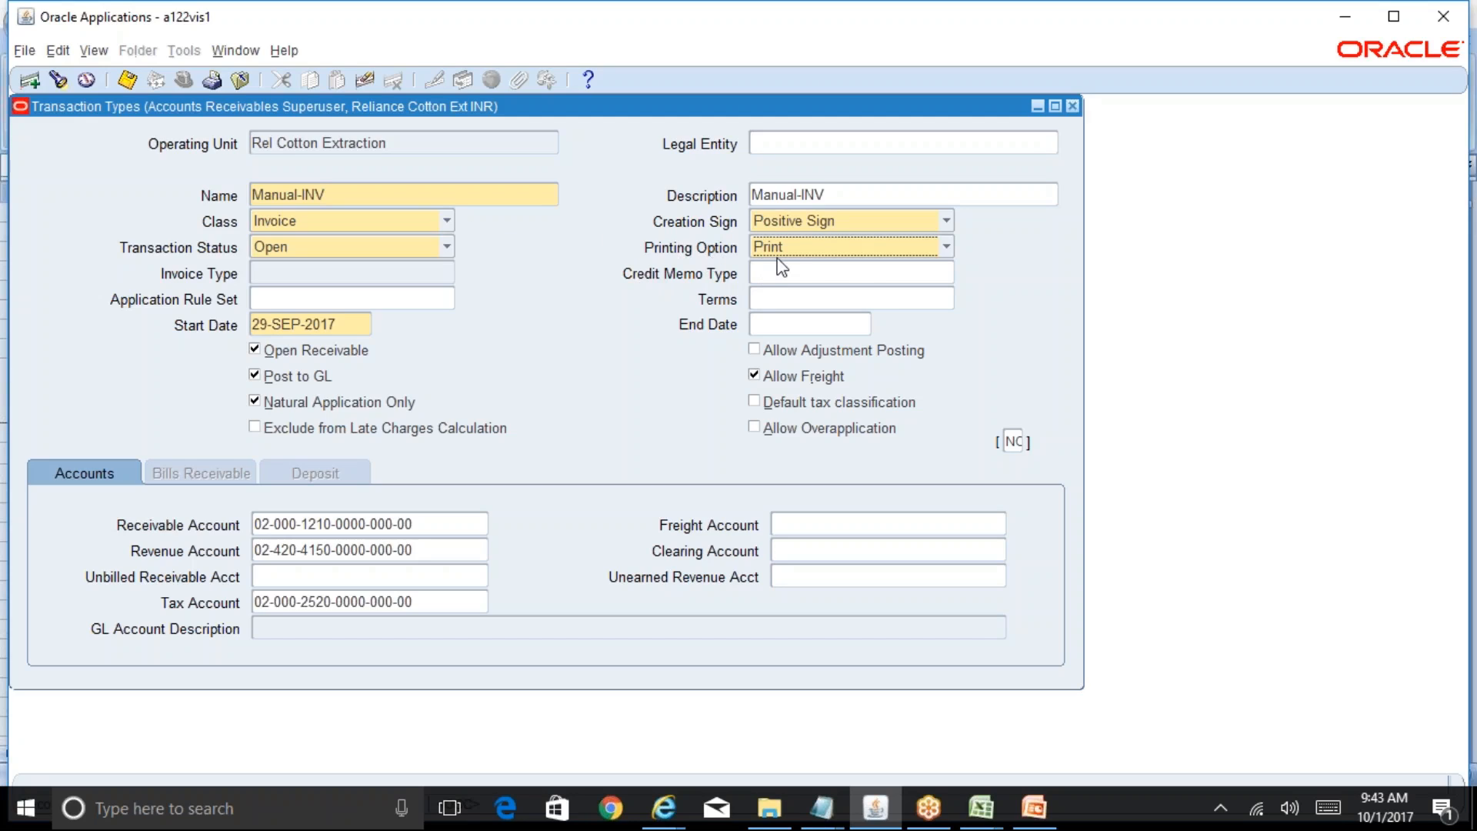
left_click(806, 255)
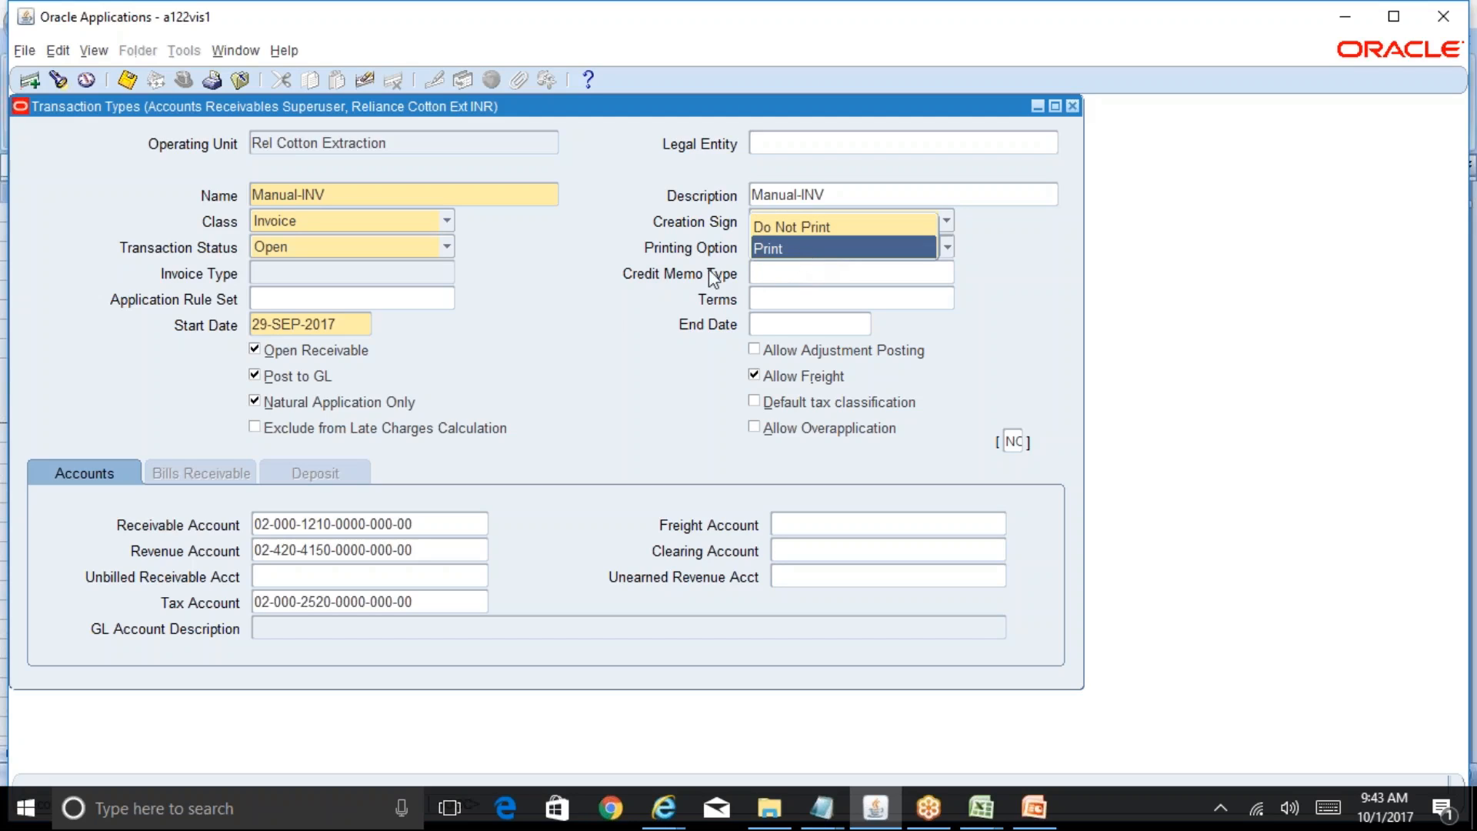
left_click(585, 310)
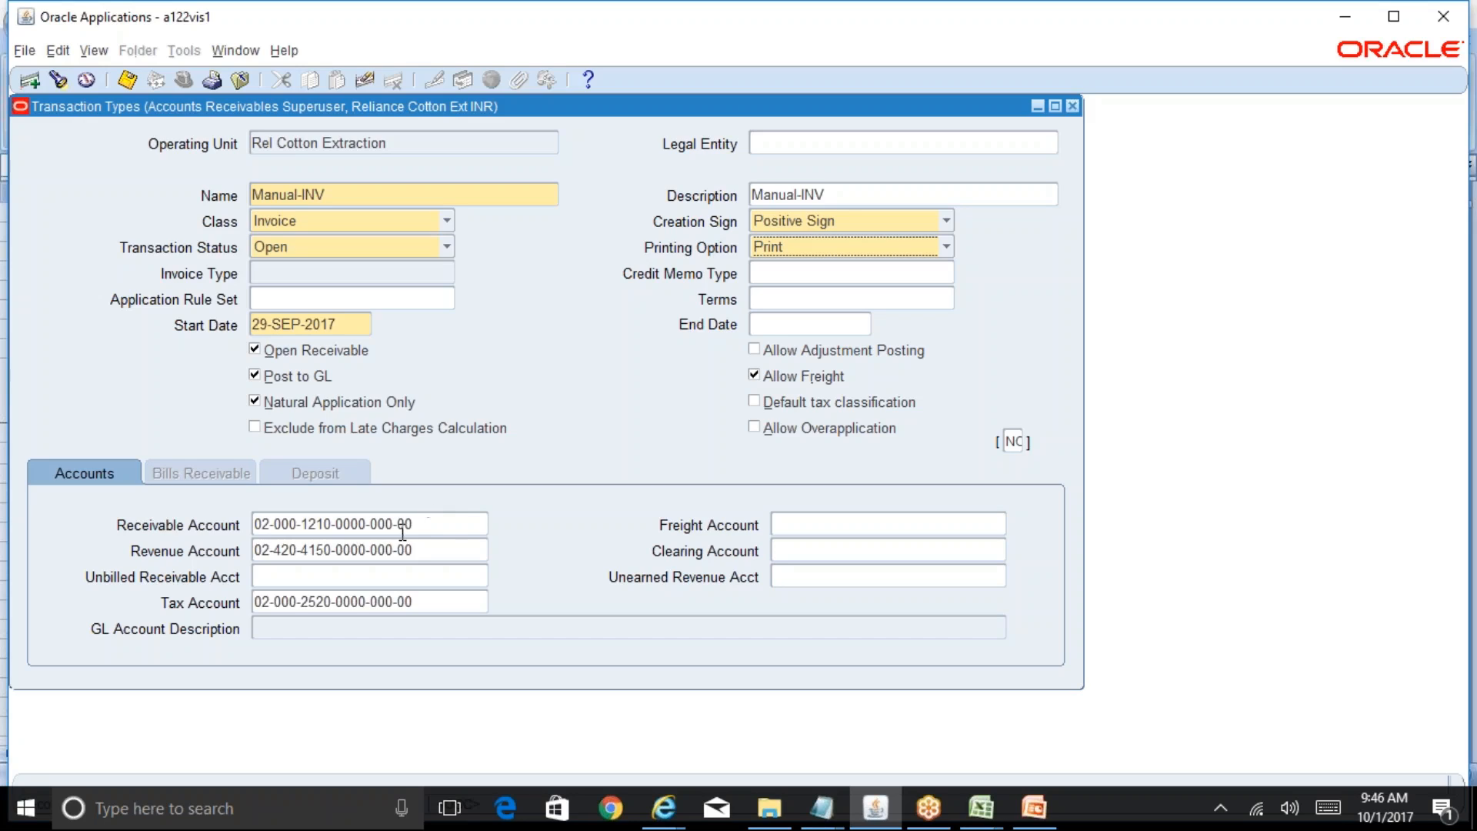
- Check the GL account descriptions of the Manual-INV type's receivable, revenue and tax accounts
left_click(437, 525)
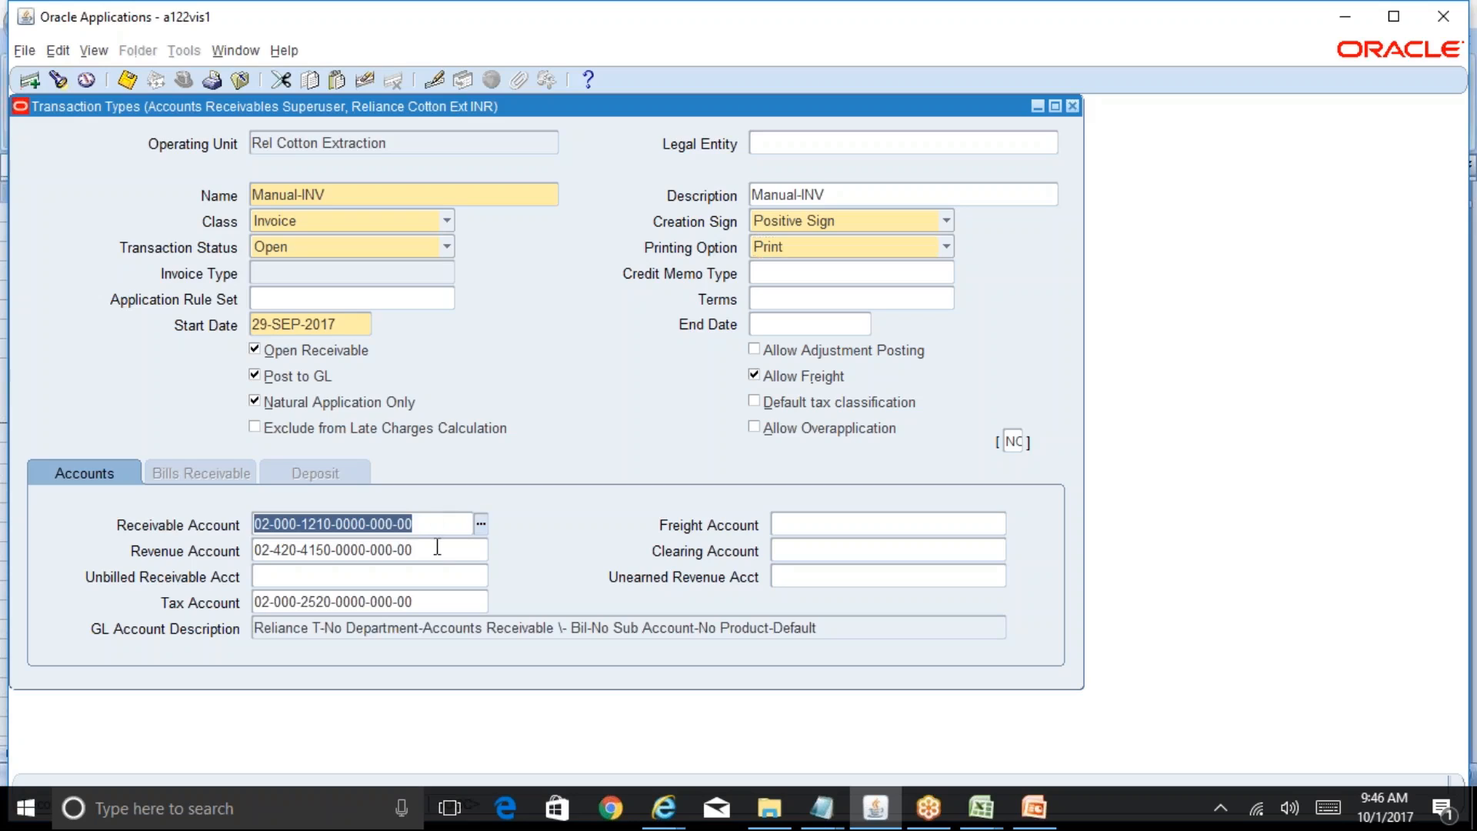
left_click(437, 547)
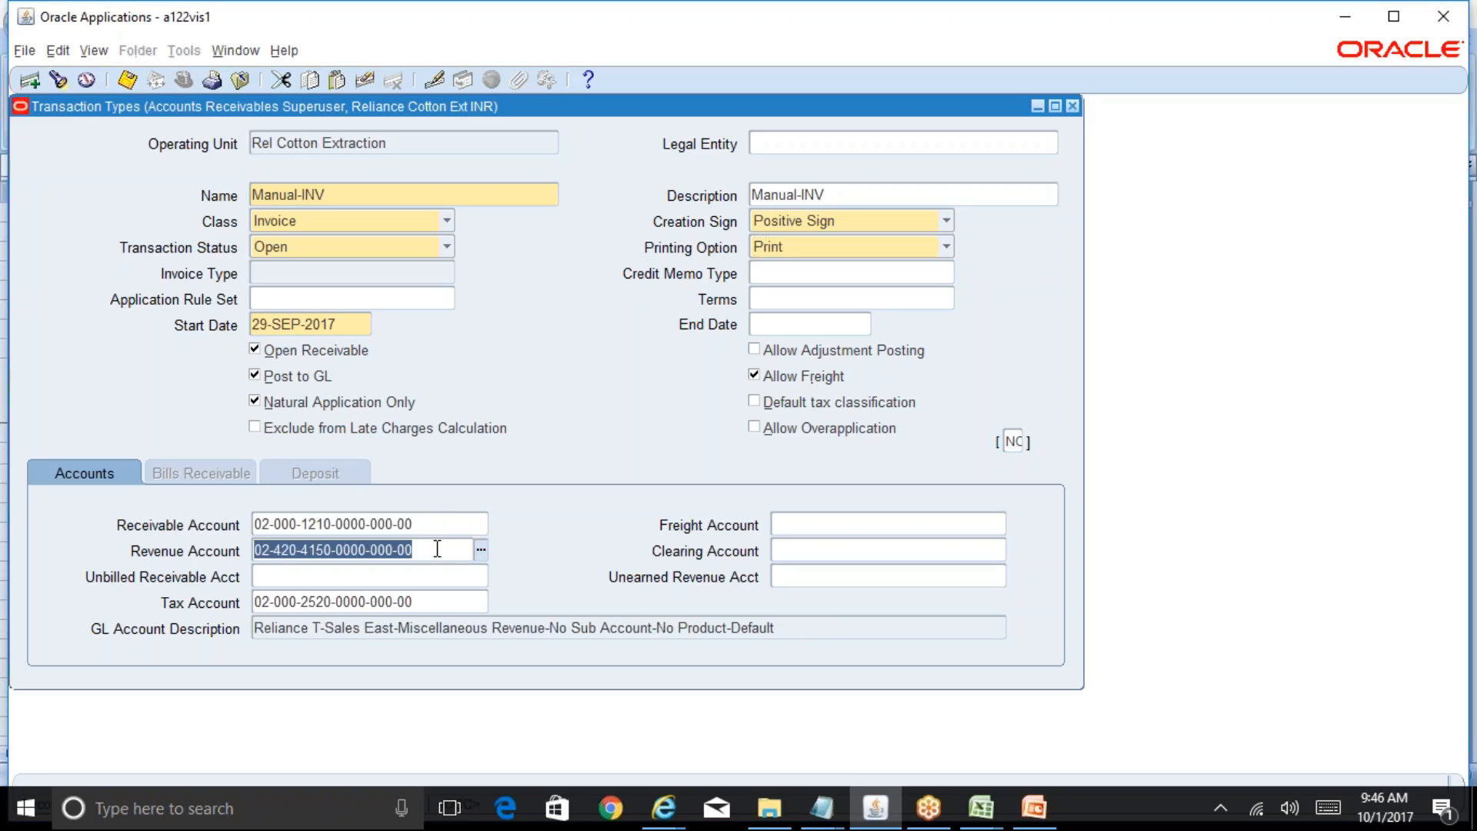
left_click(439, 604)
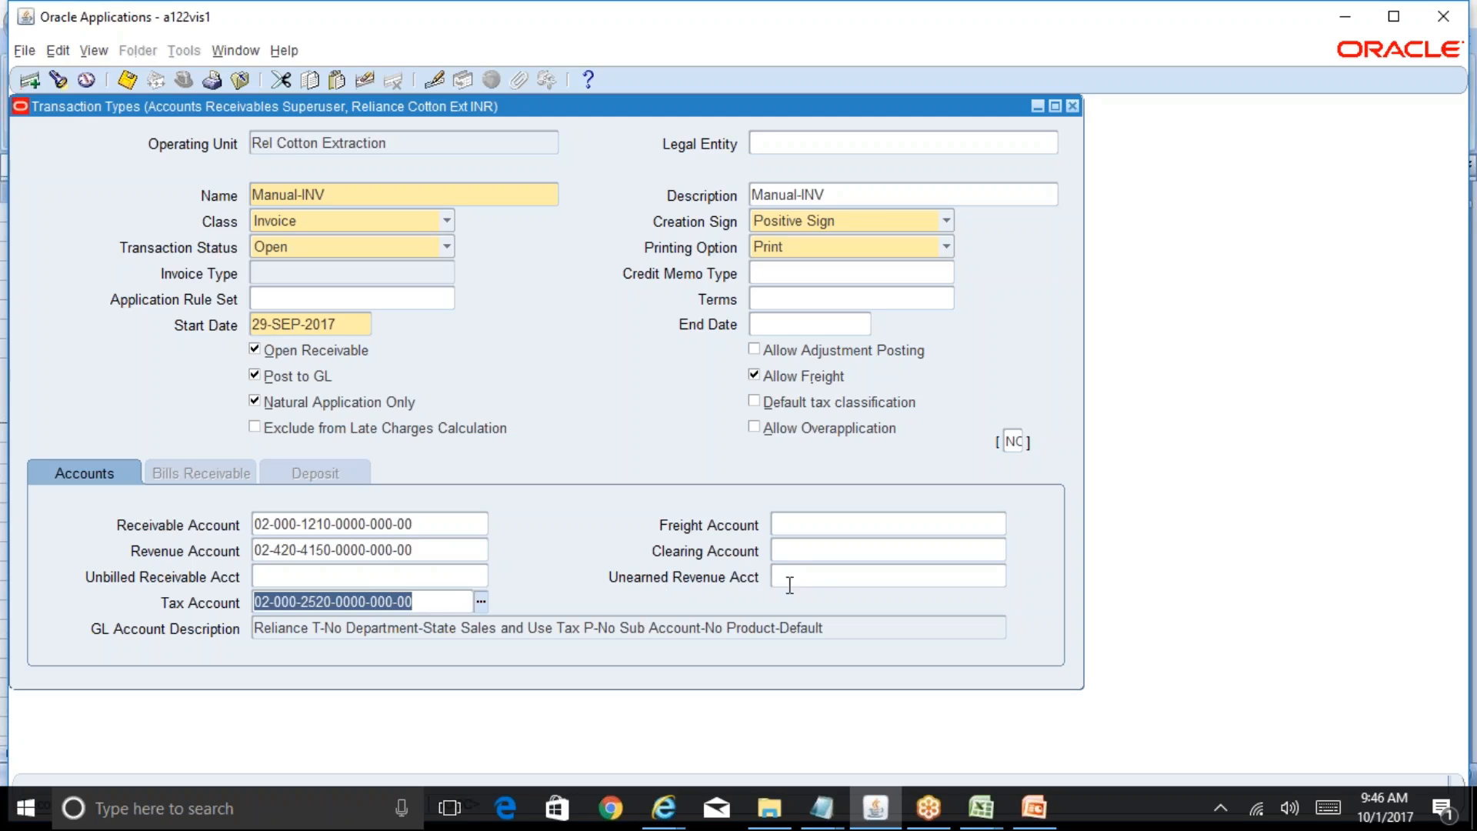
left_click(431, 528)
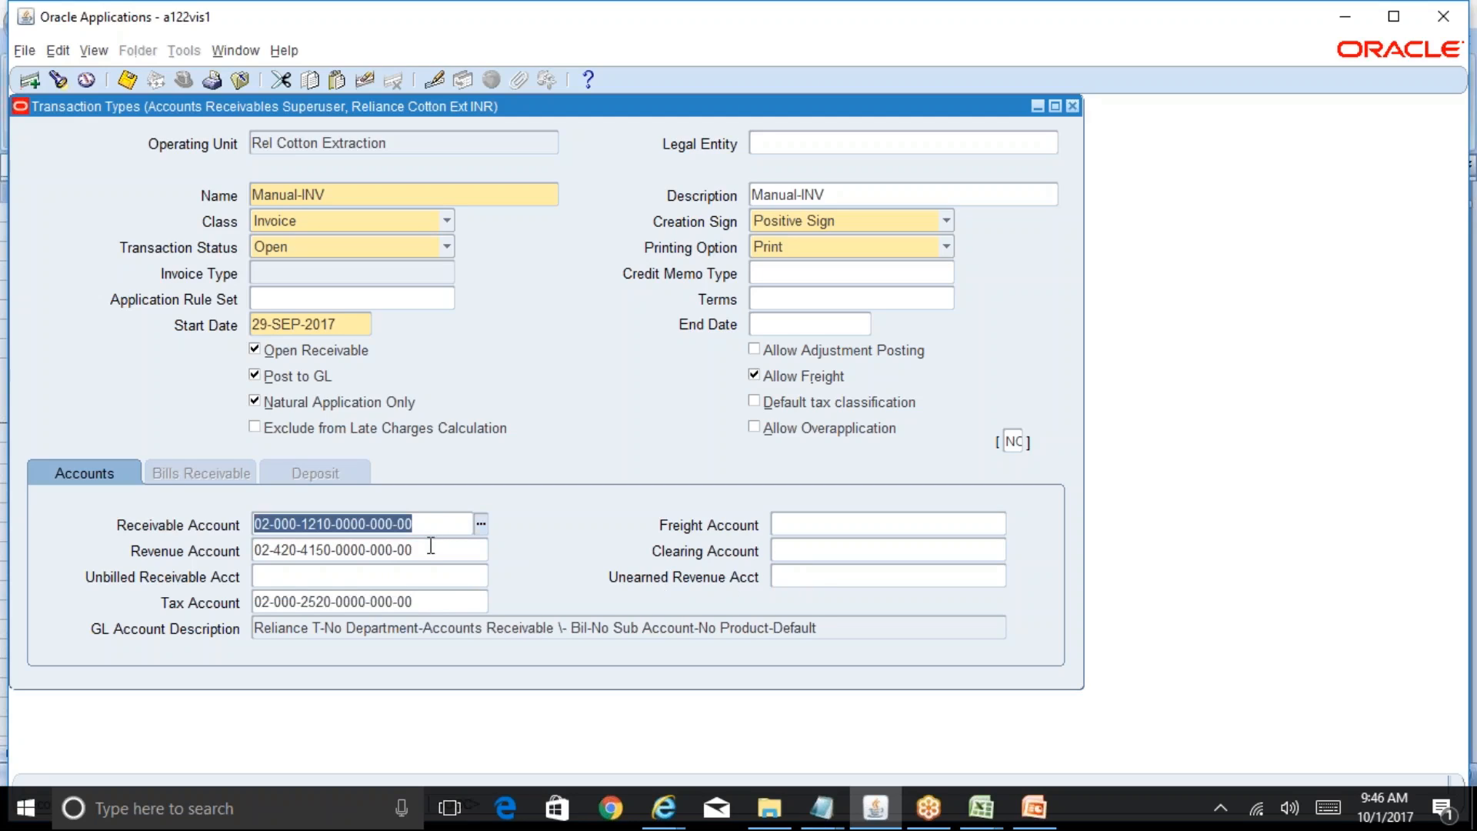
left_click(432, 552)
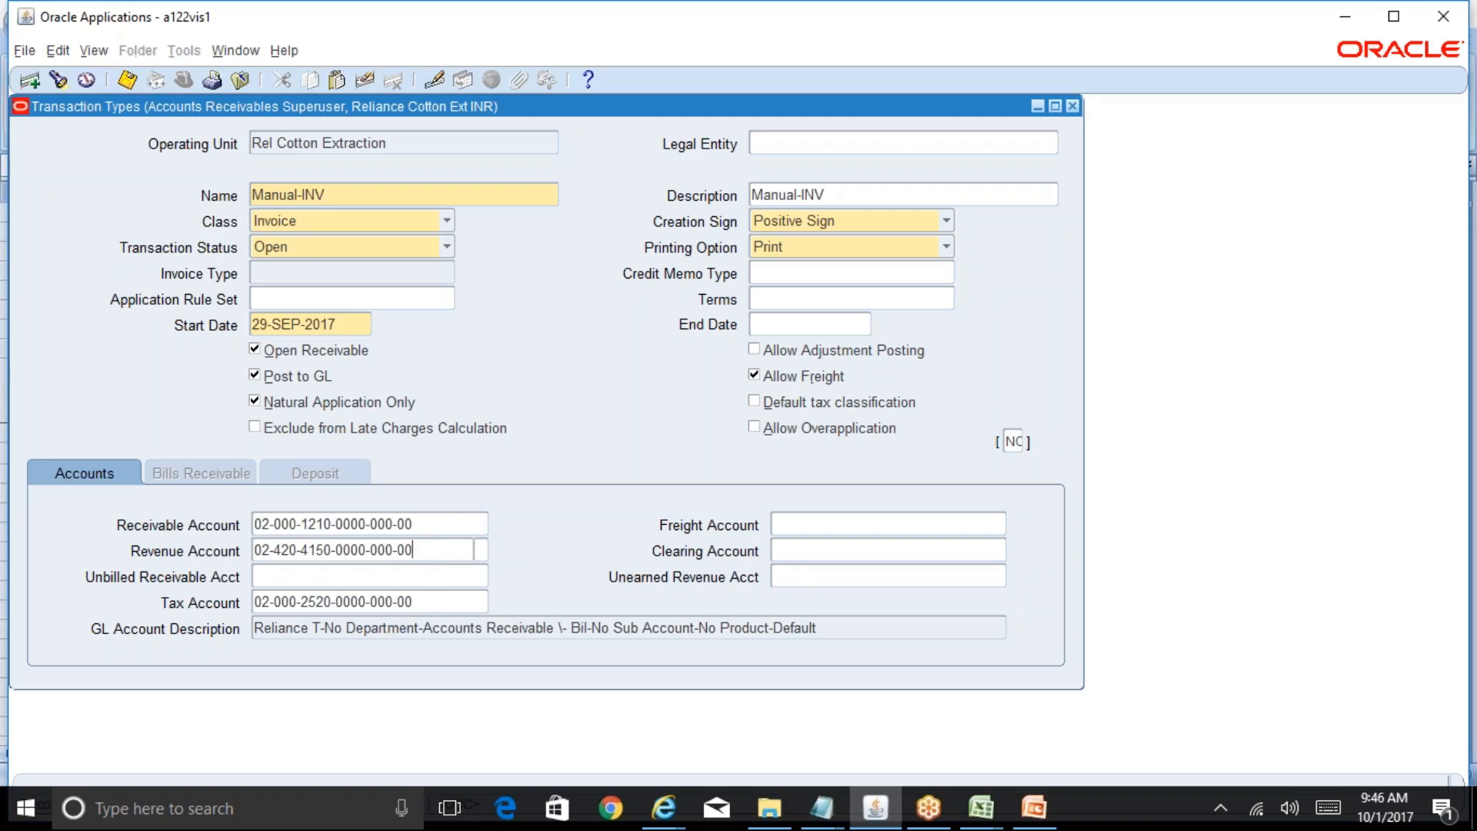
left_click(436, 602)
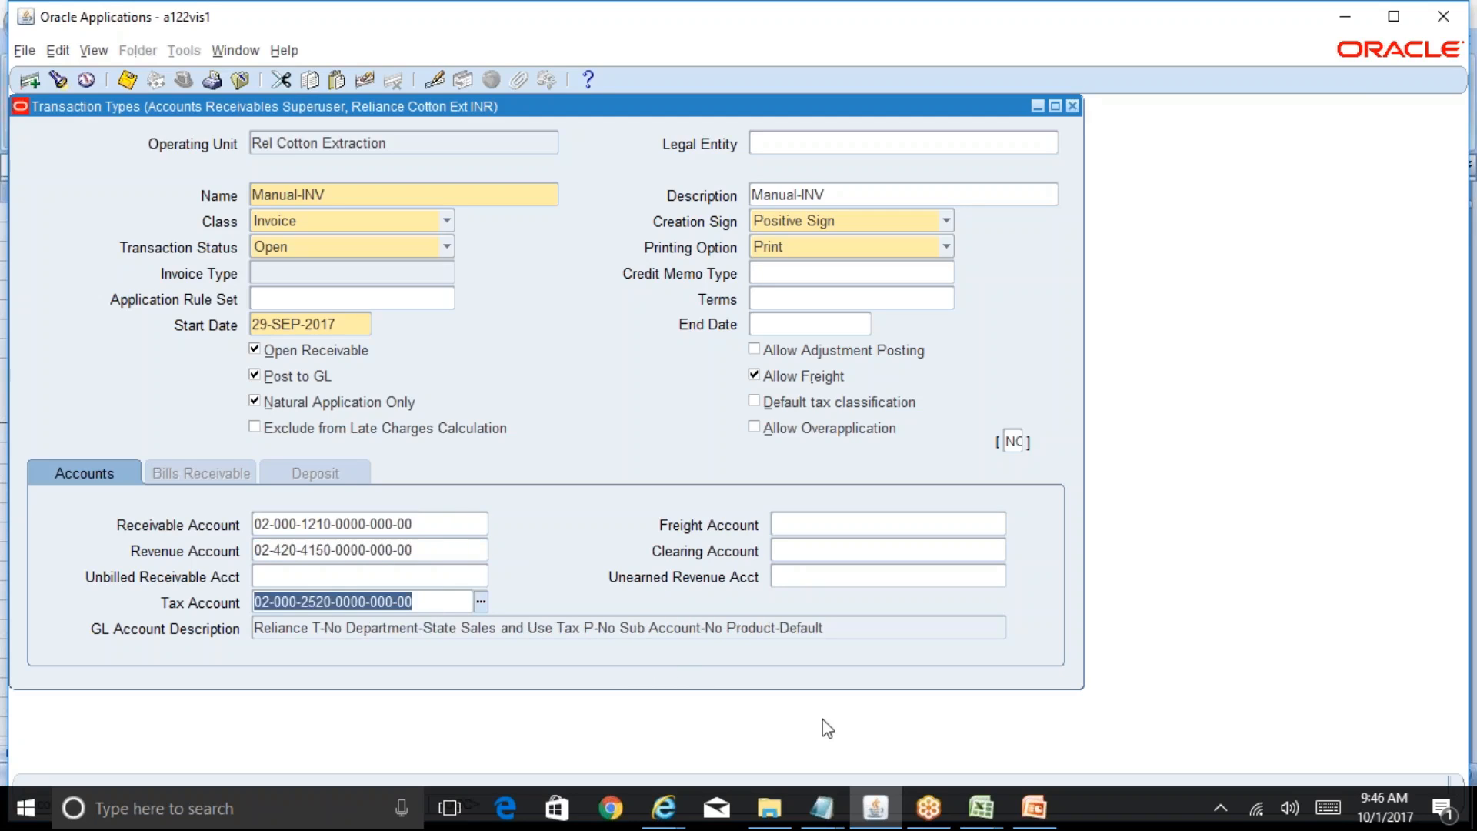
- Switch to the R12 Table of Contents workbook in Excel, showing the Running Notes_AR sheet
left_click(982, 809)
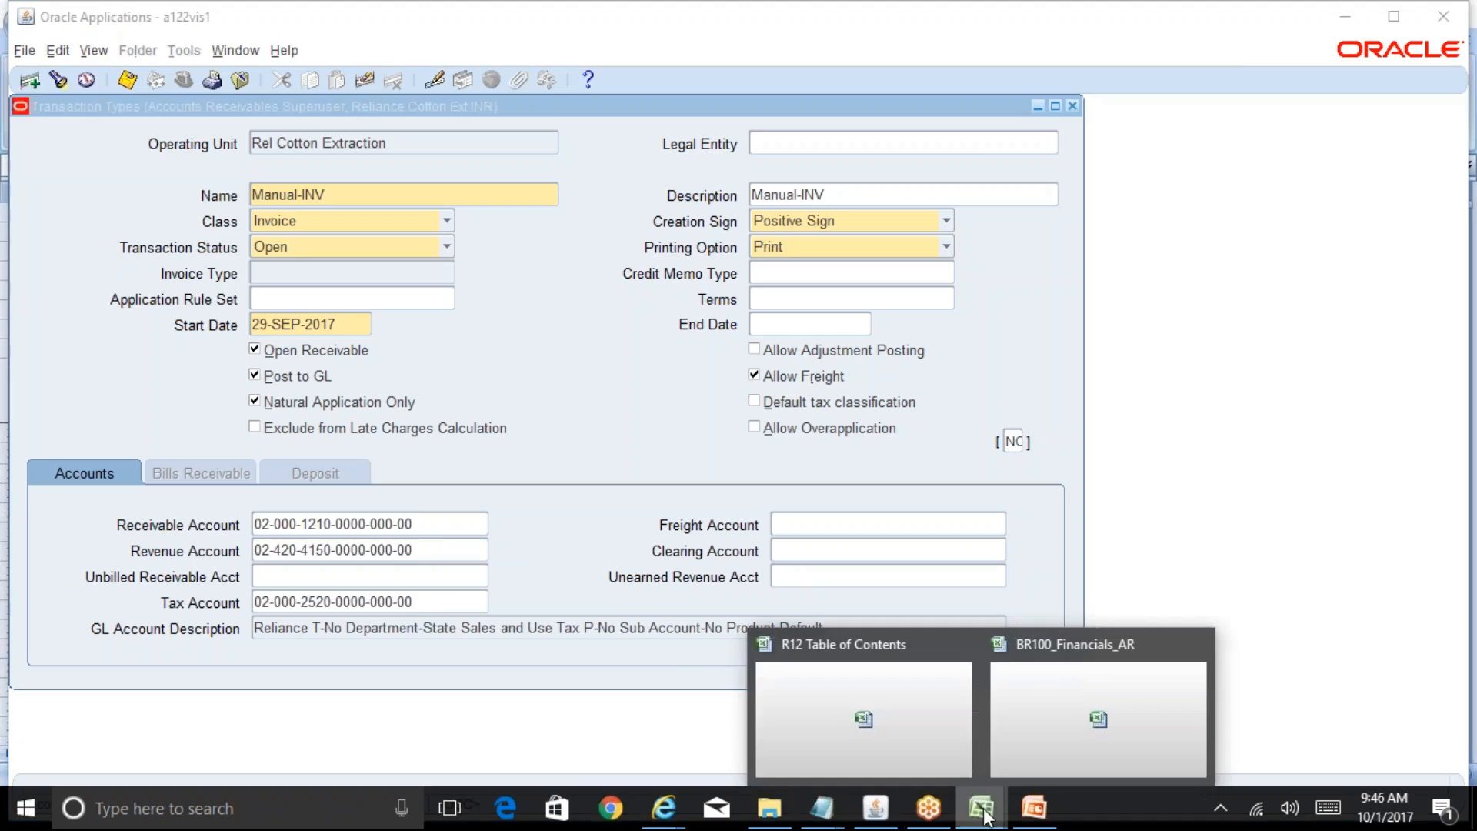
left_click(1074, 743)
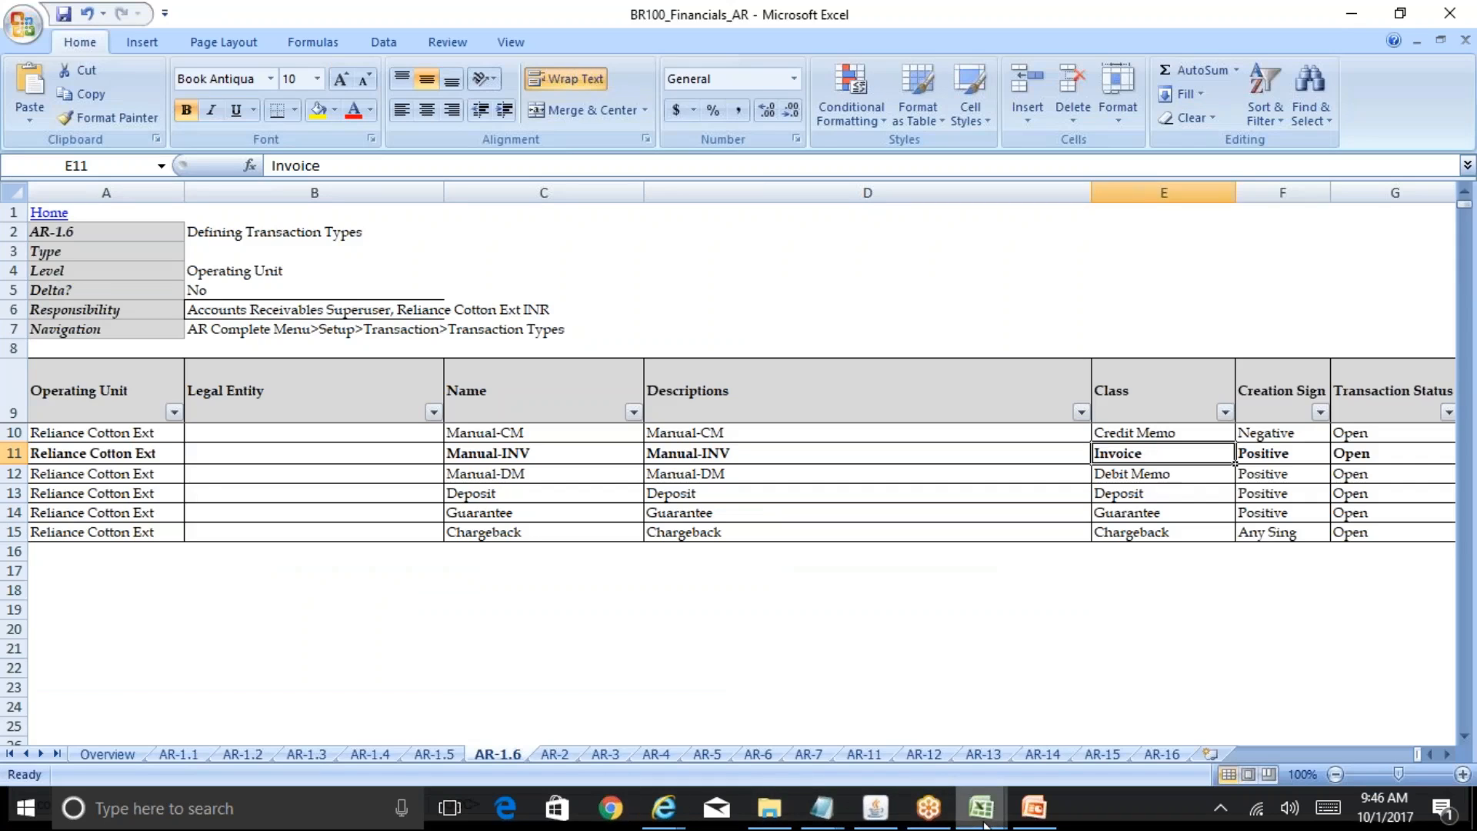
mouse_move(983, 822)
left_click(880, 755)
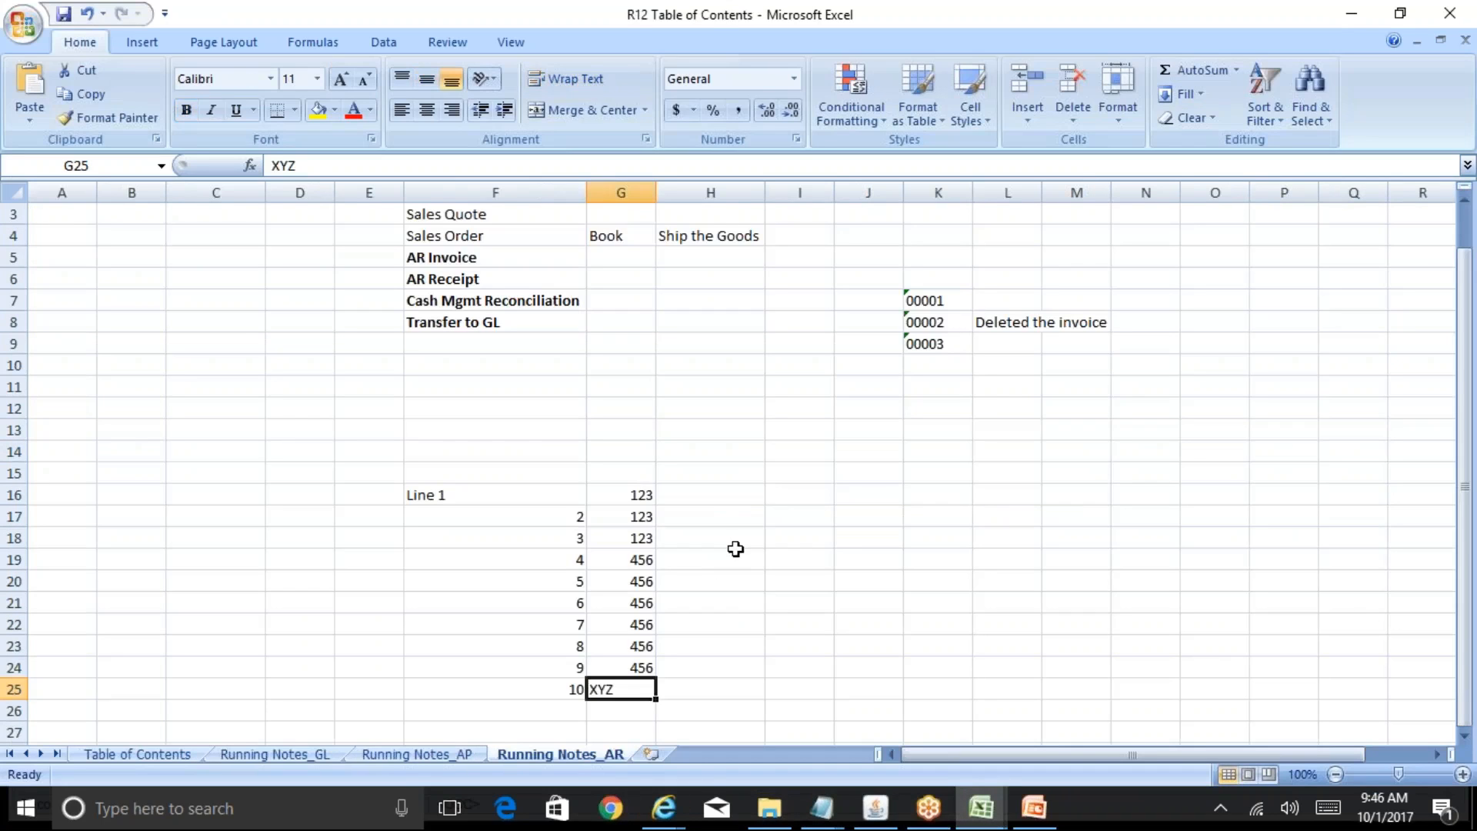
- Enter the labels "Receivable A/c Dr" in M14 and "Revenue A/c Cr" in M15, fitting column M to its text
left_click(1002, 453)
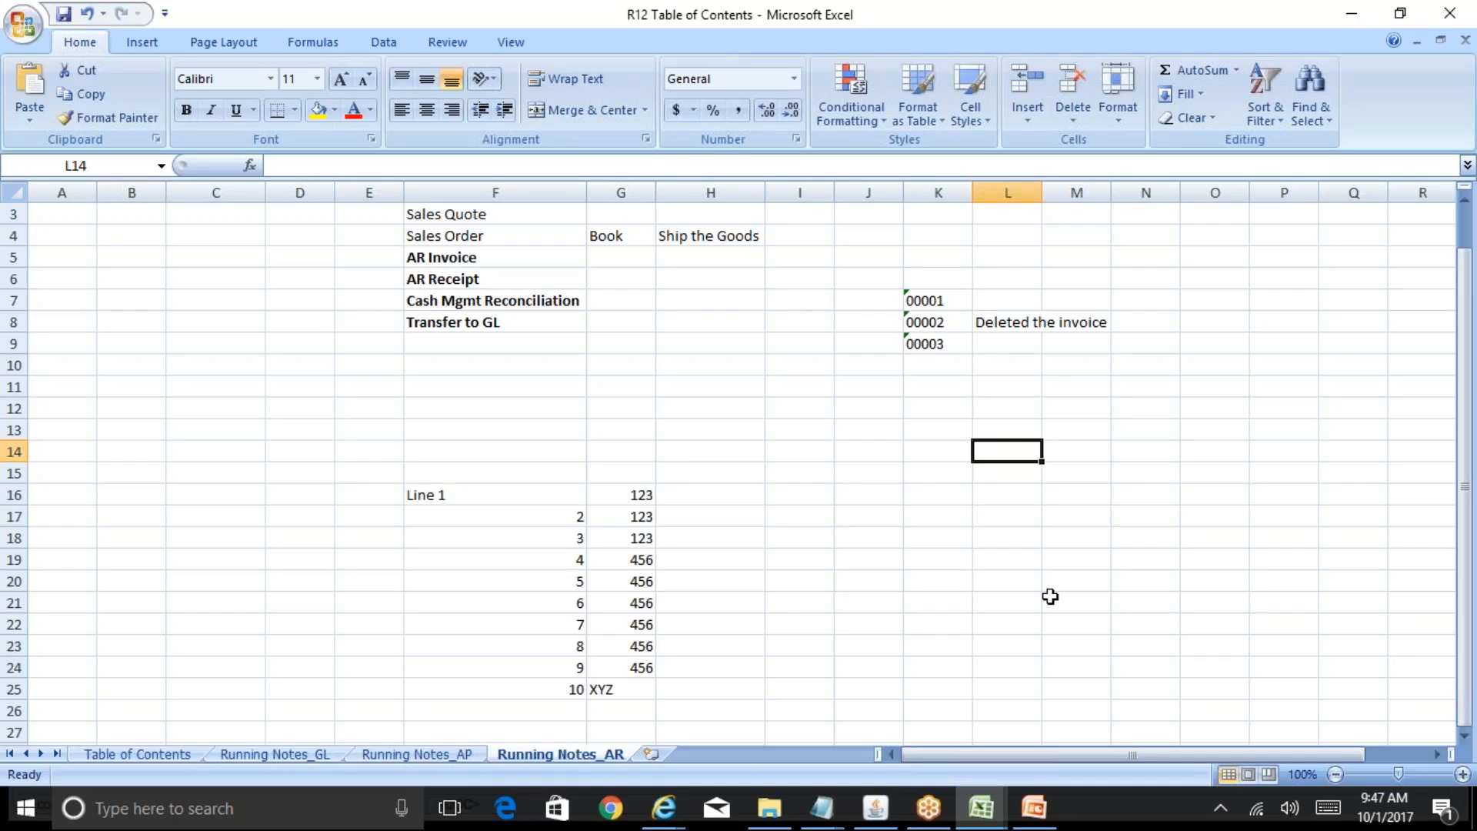
key("Right")
type("Receiva")
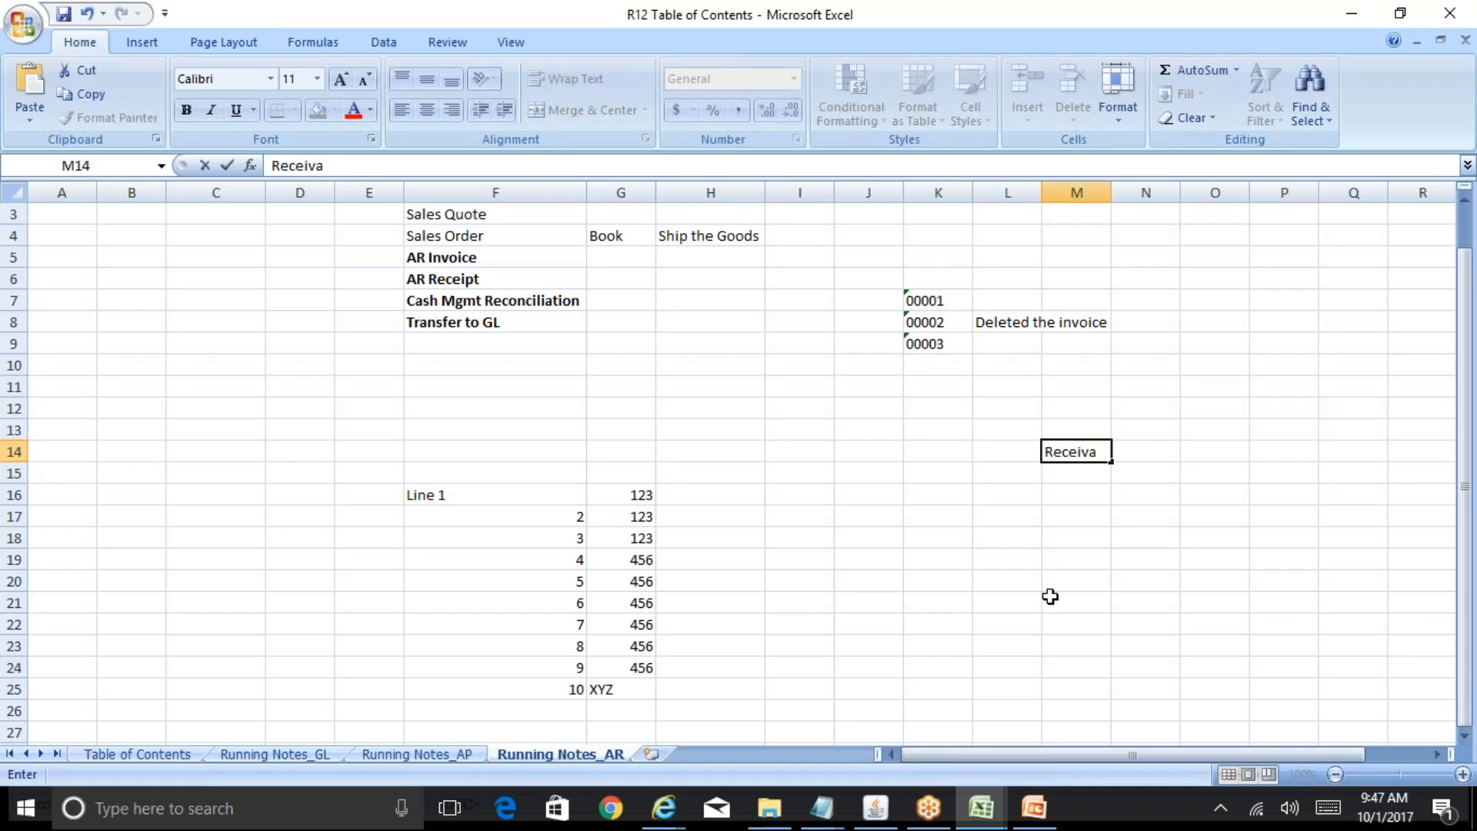
type("ble A/c   Dr")
key("Return")
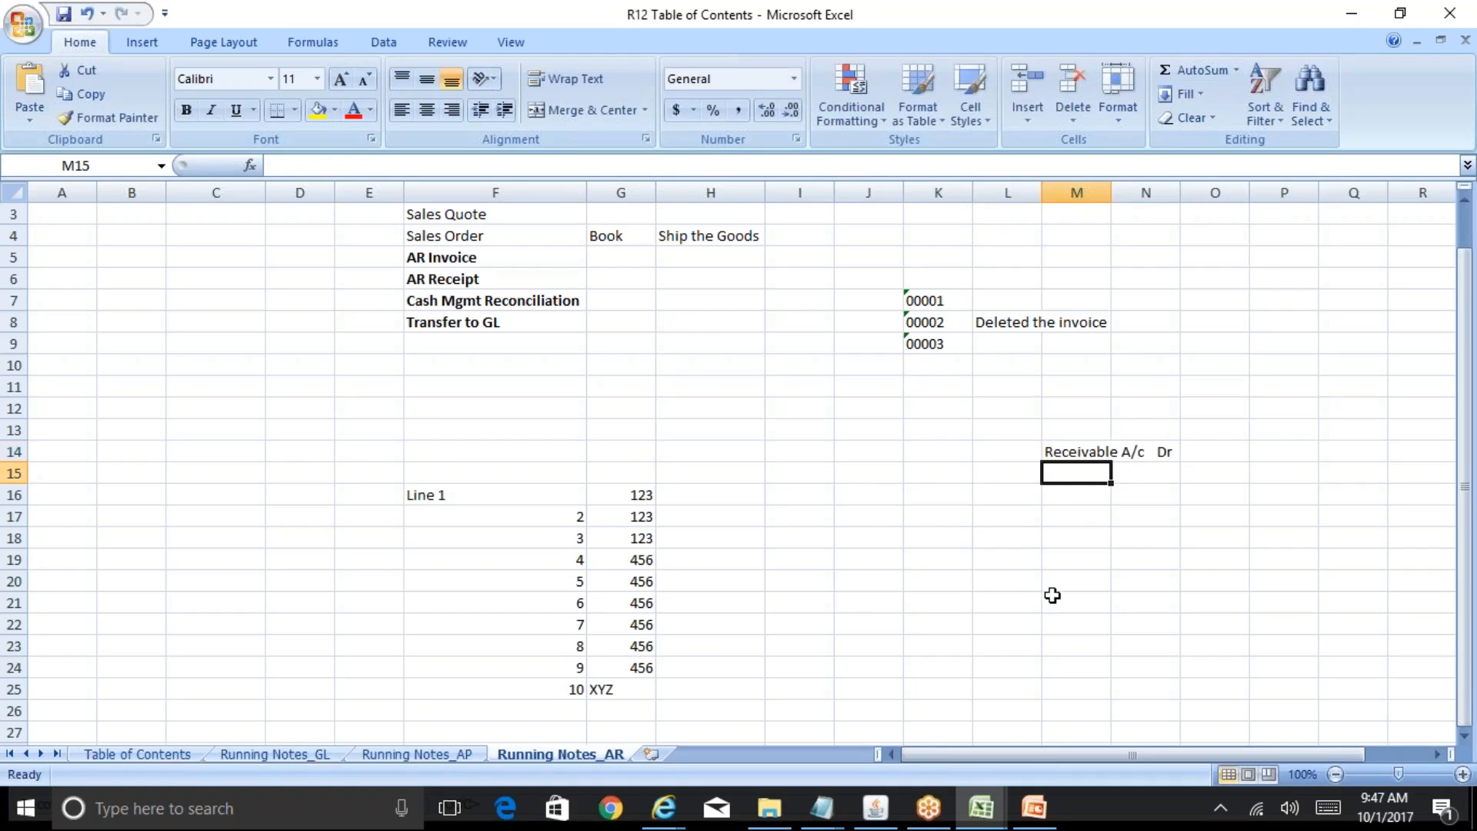
double_click(1111, 192)
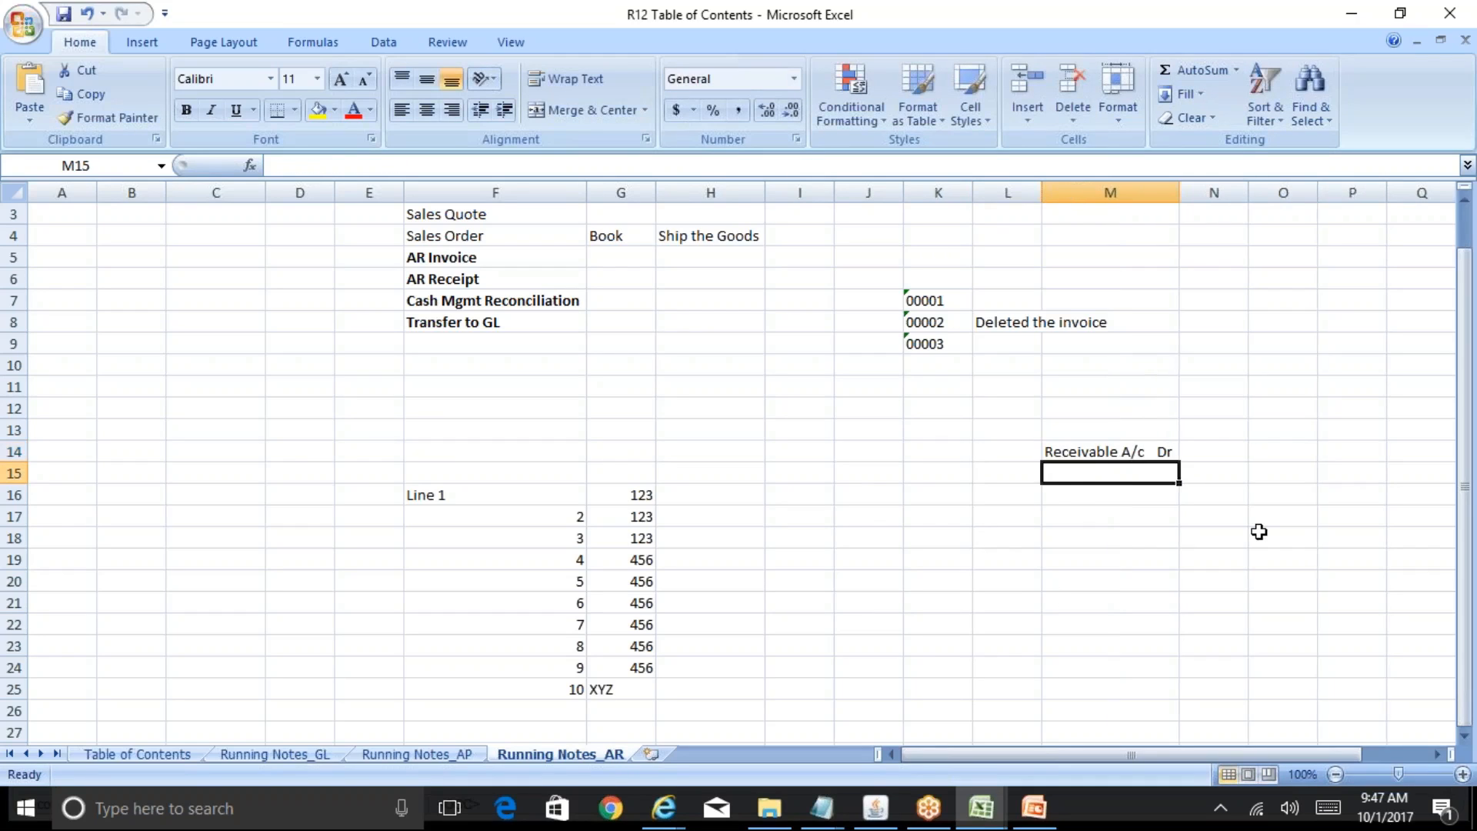
type("Revenue A/c")
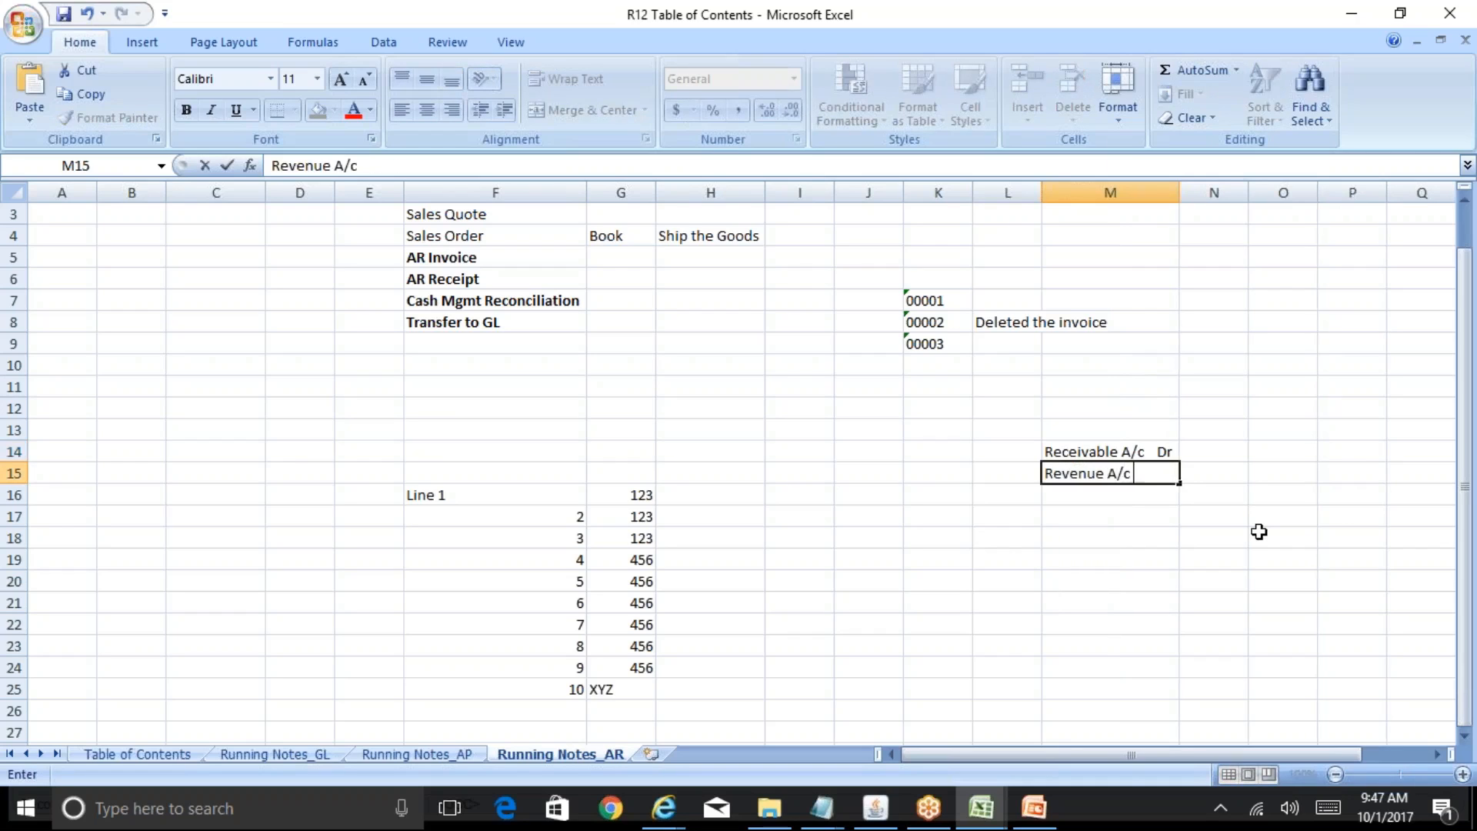
type("     Cr")
key("Return")
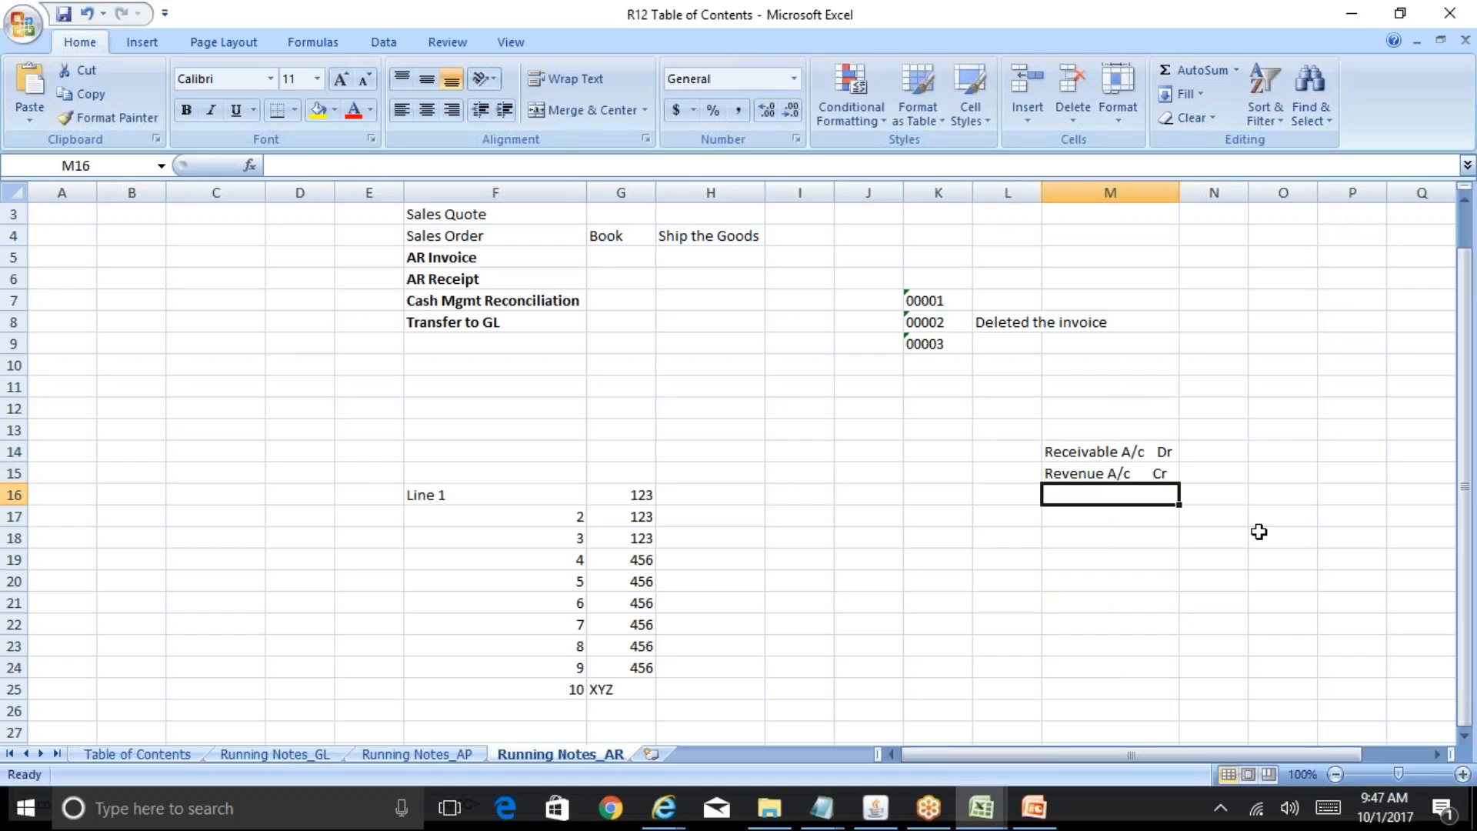
key("Return")
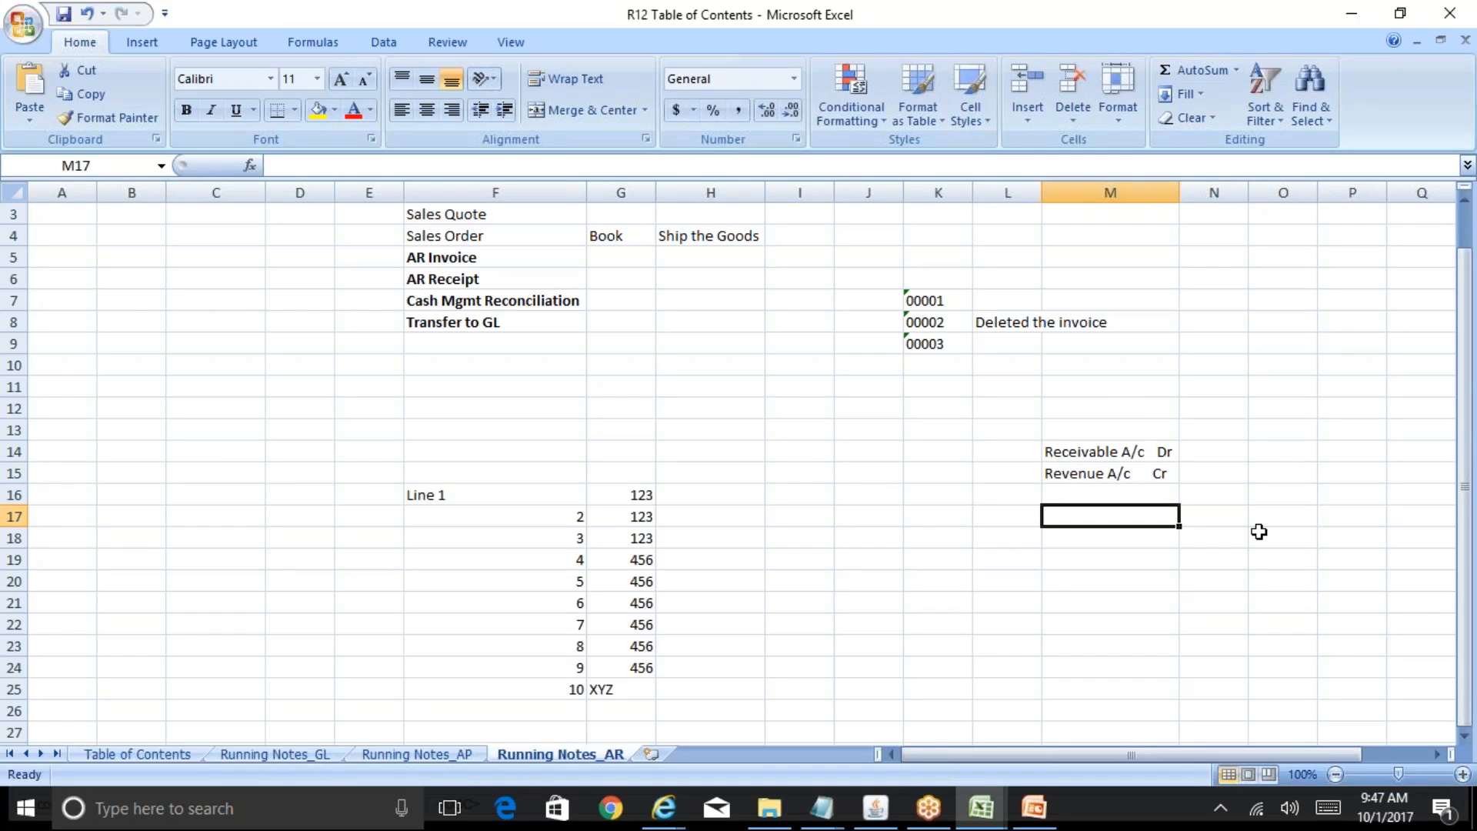
- Enter 1000 as the receivable debit in N14 and 1000 as the revenue credit in O15
key("Up")
key("Up")
key("Up")
key("Right")
type("1000")
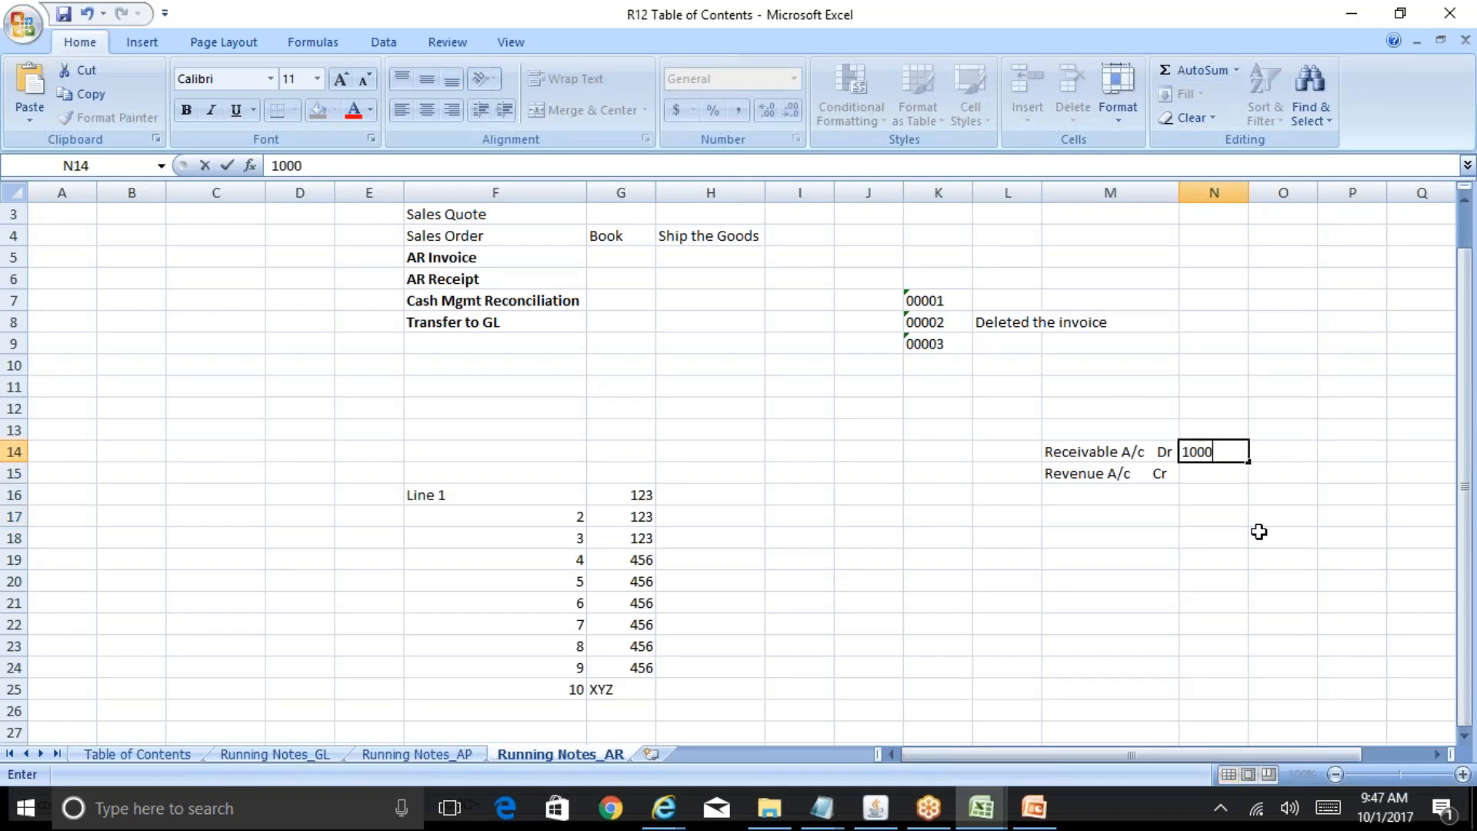
key("Return")
key("Right")
type("1")
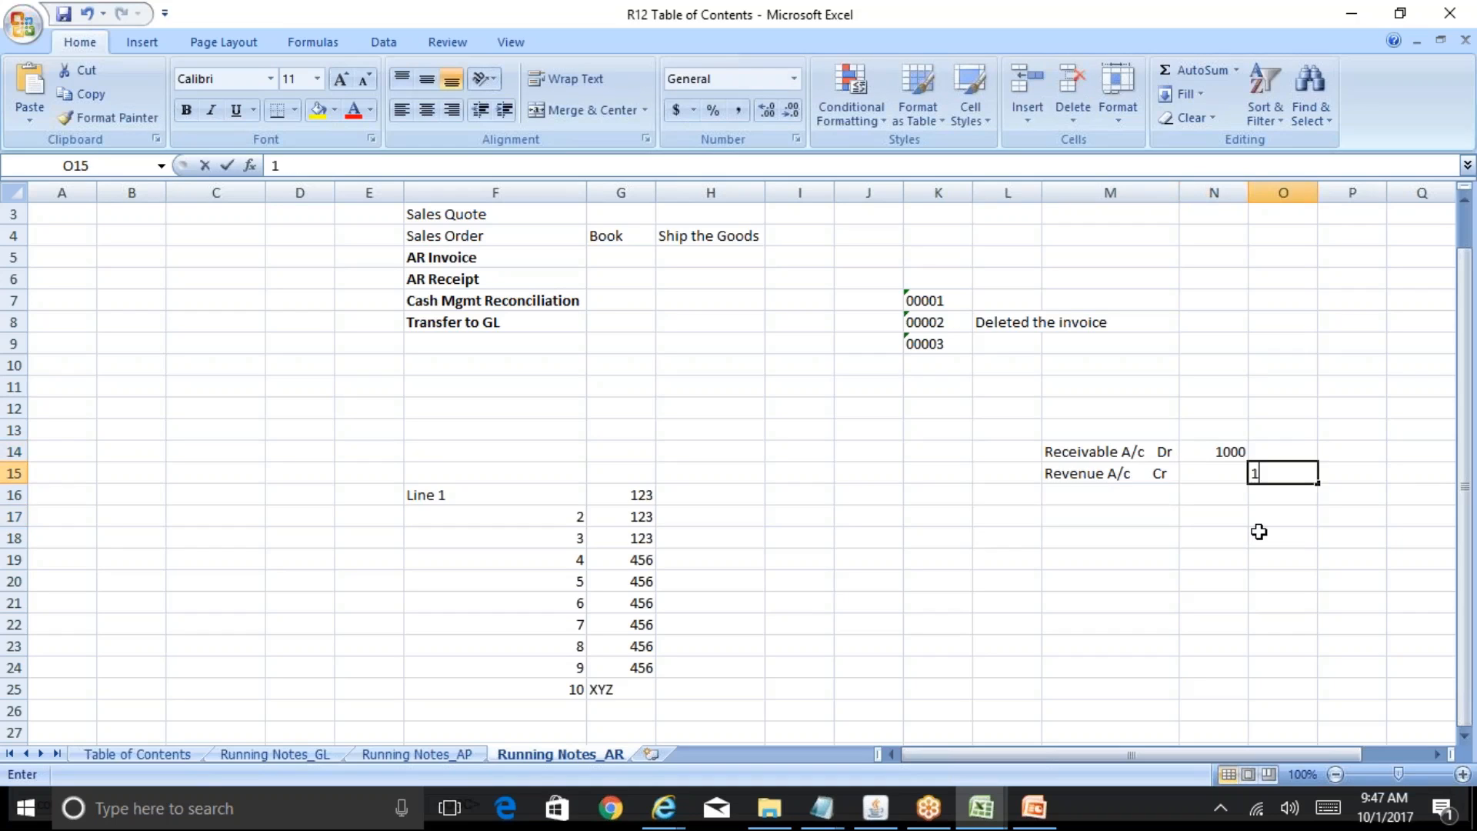
type("000")
key("Return")
- Copy the journal entry in M14:O15 and paste the duplicate starting at M18
key("Left")
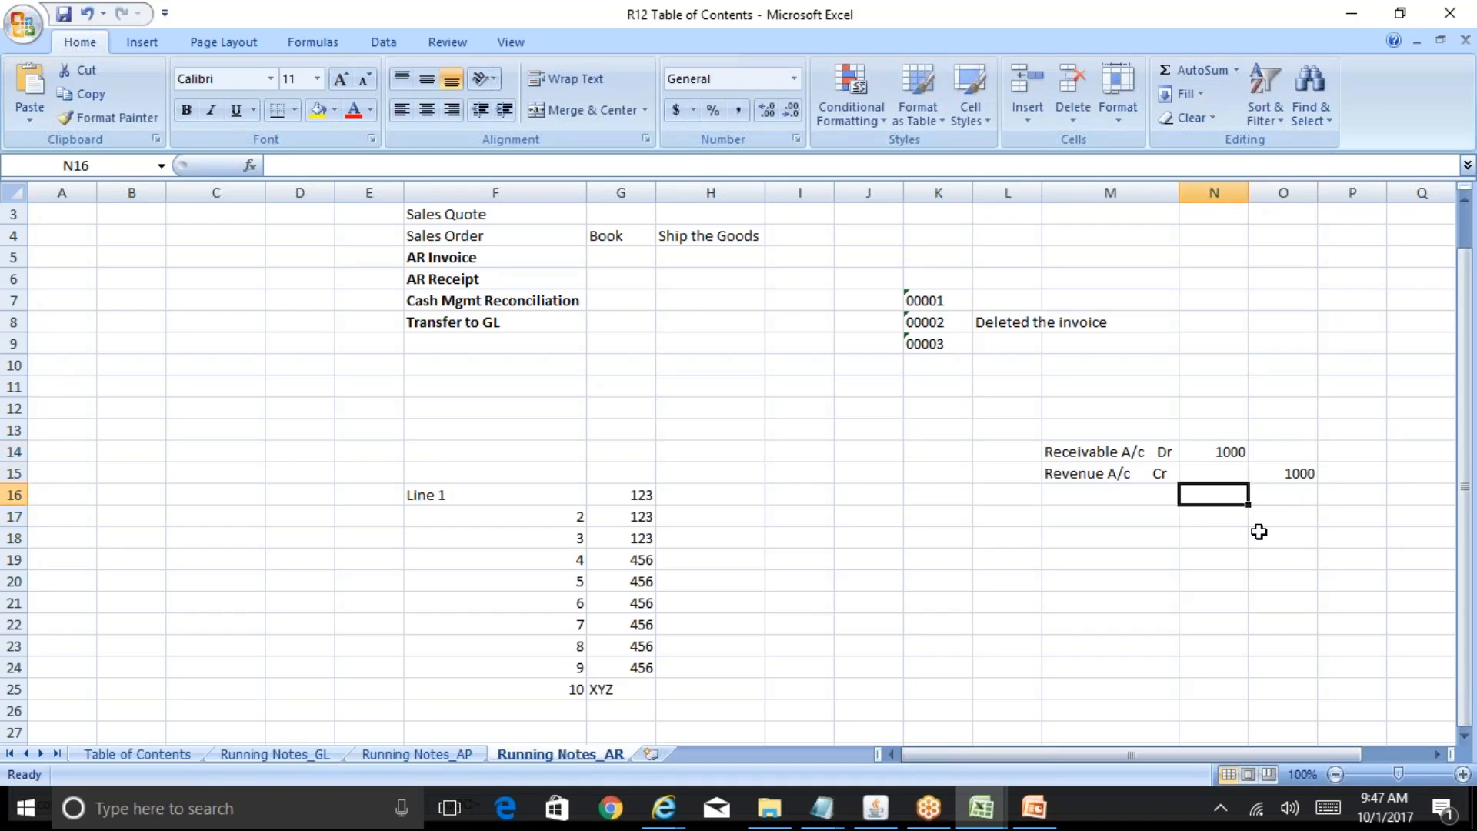
key("Left")
key("Down")
key("Down")
key("Up")
key("Up")
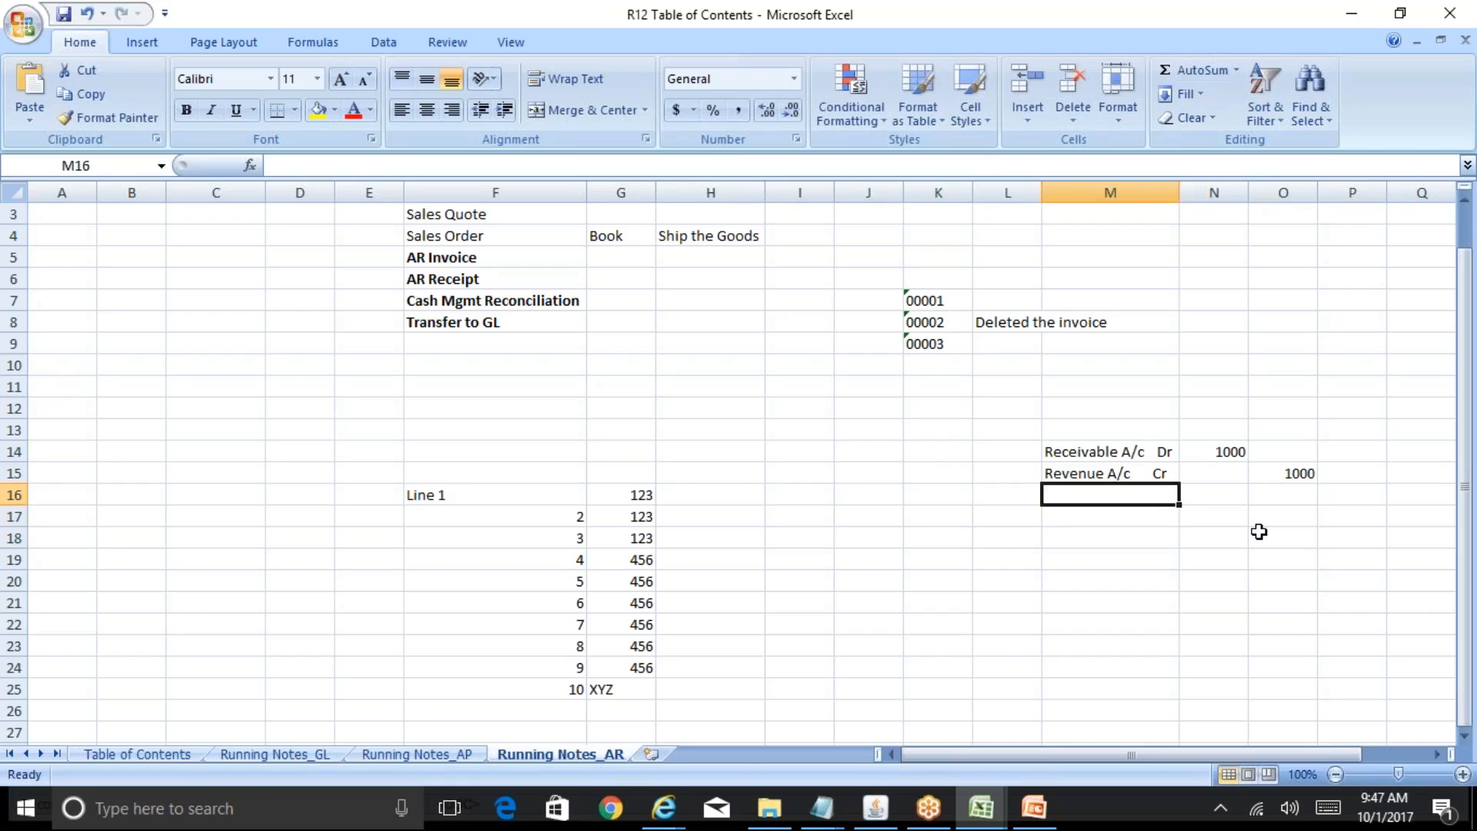
key("Up")
key("Up")
key("shift+Down")
key("shift+Right")
key("shift+Right")
key("ctrl+c")
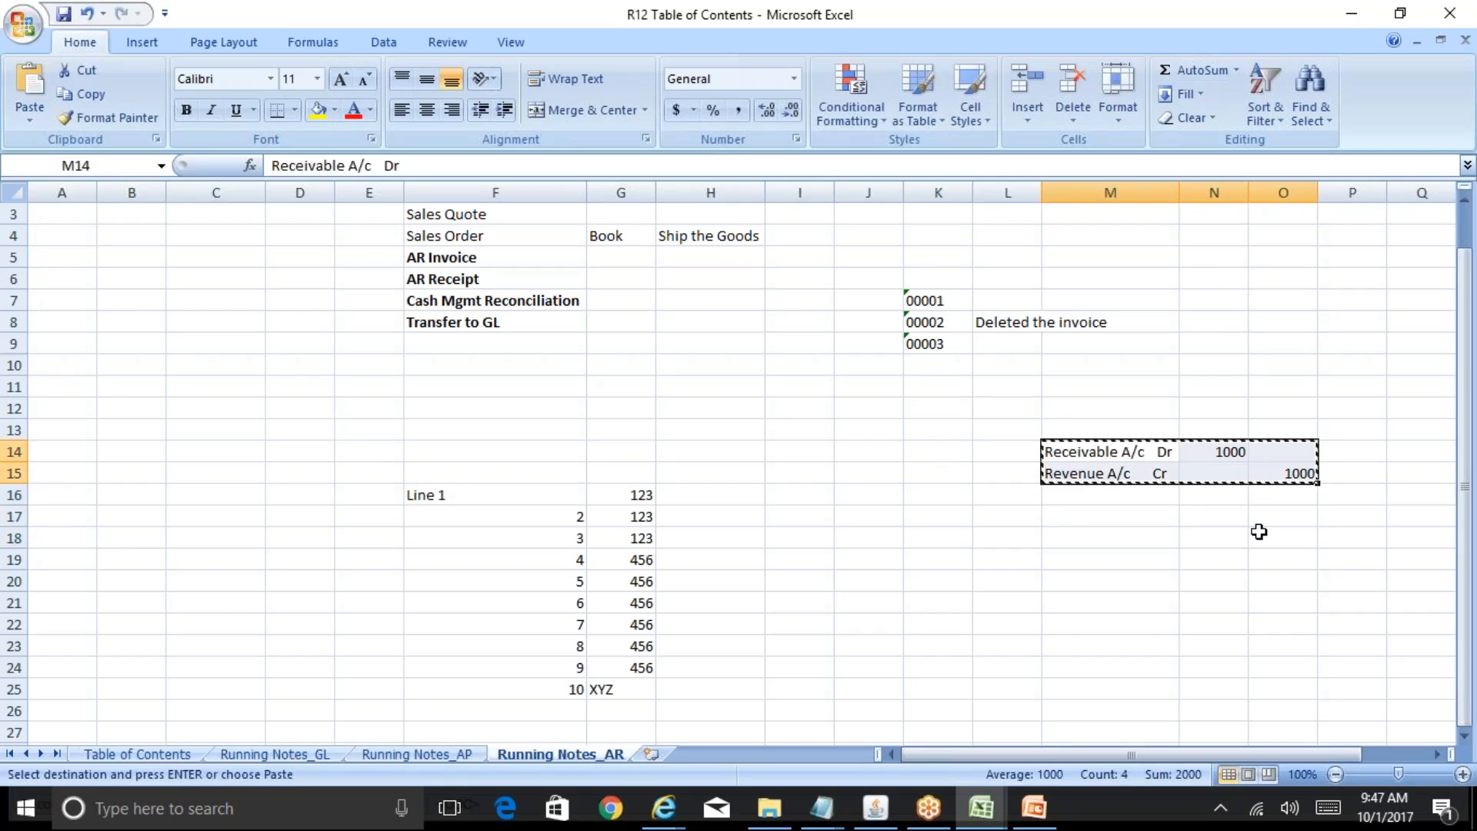
key("Down")
key("Down")
key("Down")
key("Down")
key("ctrl+v")
key("Escape")
- Add a "Tax A/c Cr" line in M20 of the copied entry, with revenue credit 950 in O19 and tax credit 50 in O20
key("Down")
key("Down")
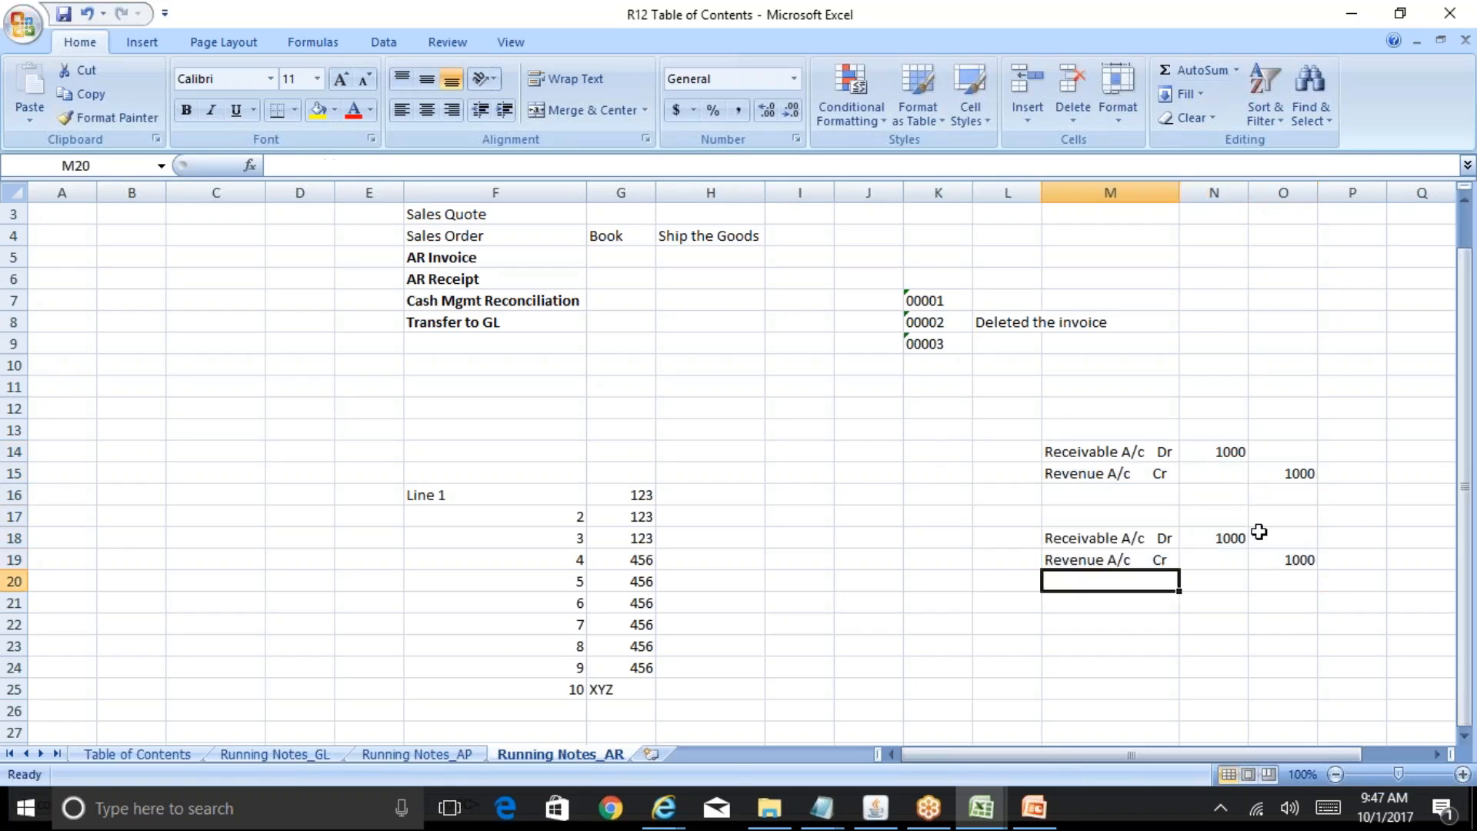
type("Tax A/c Cr")
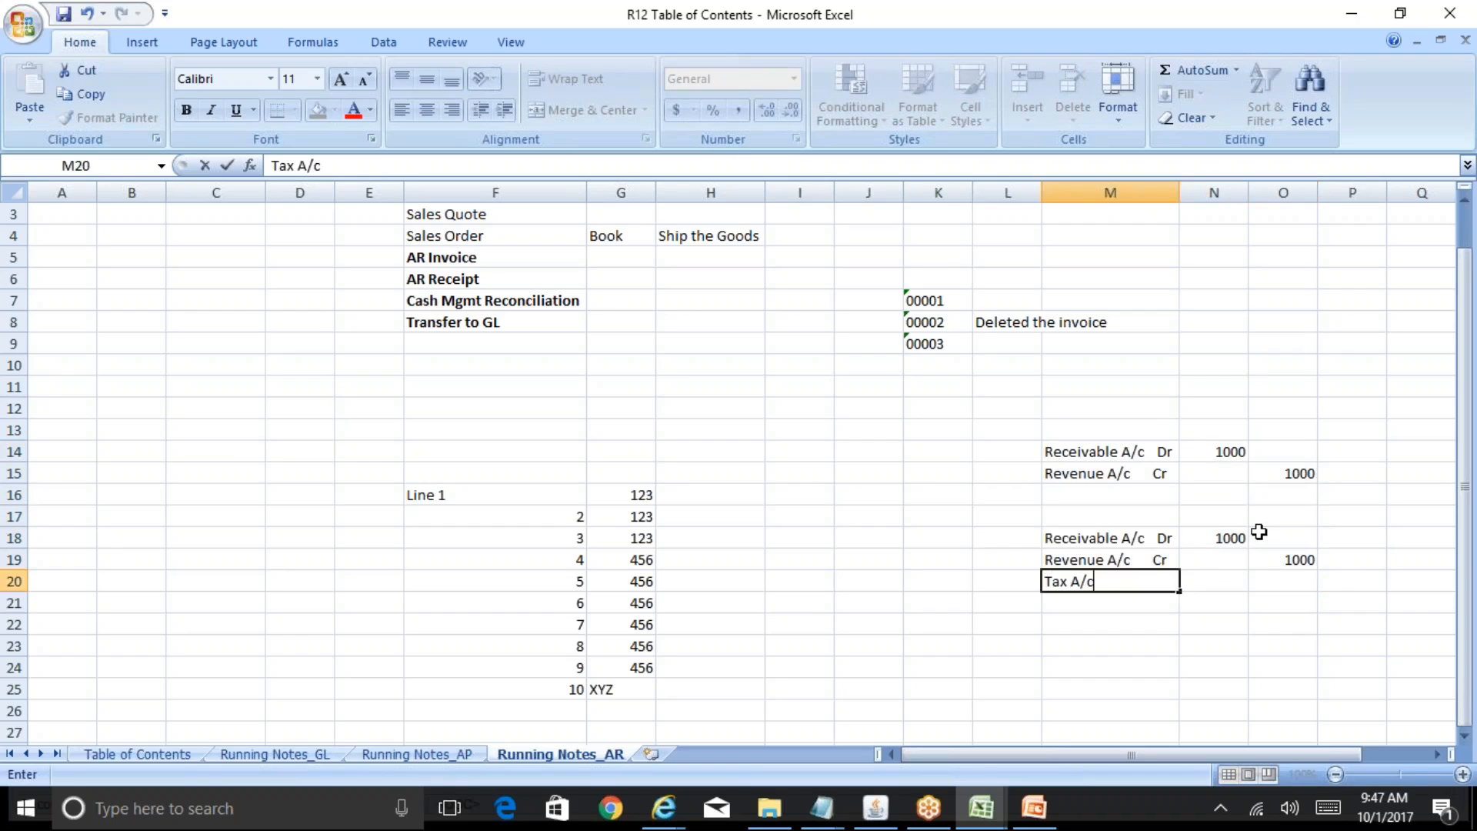
key("Return")
key("Up")
key("Up")
key("Right")
key("Right")
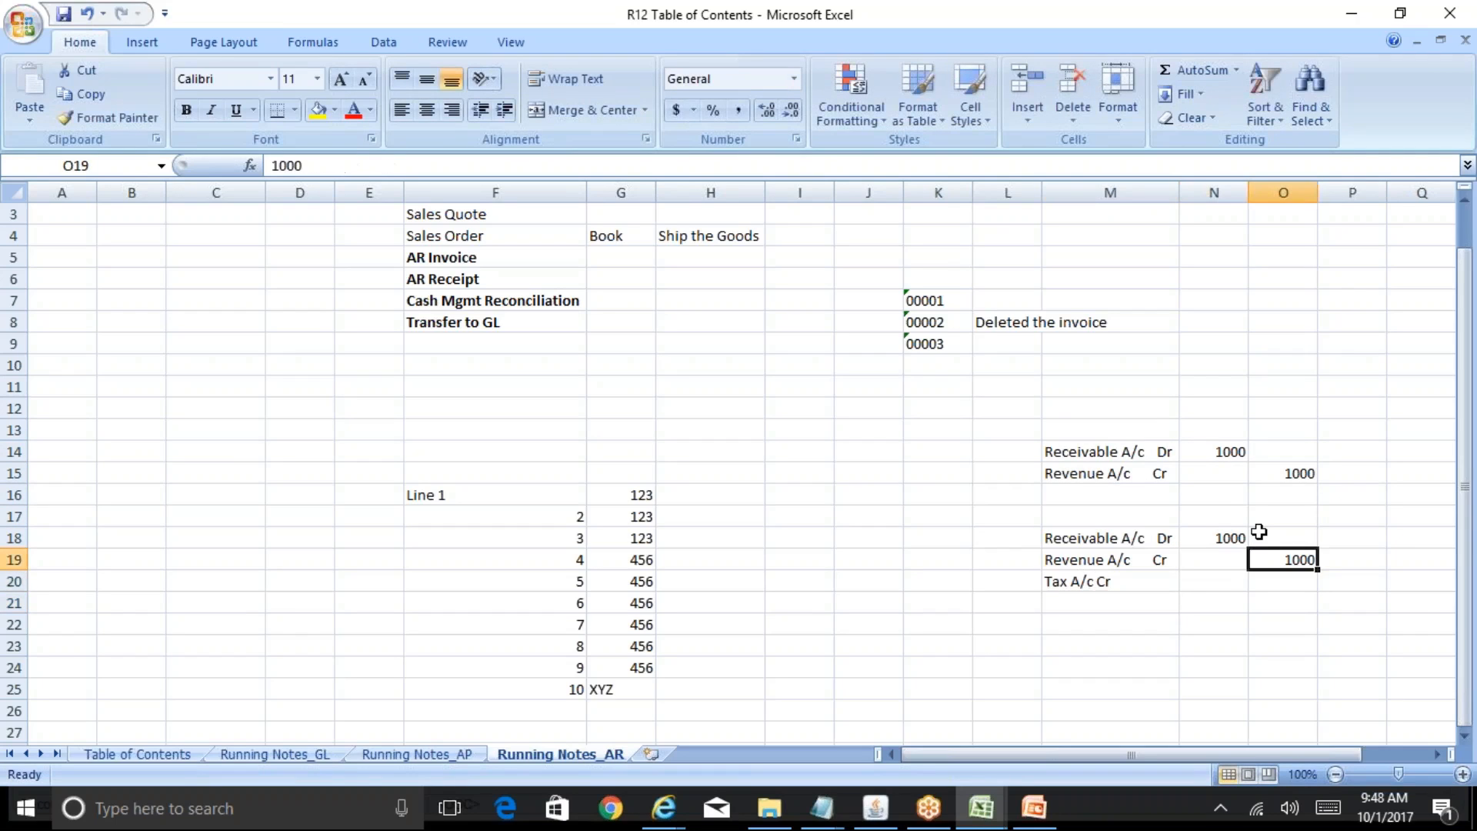
type("950")
key("Return")
type("50")
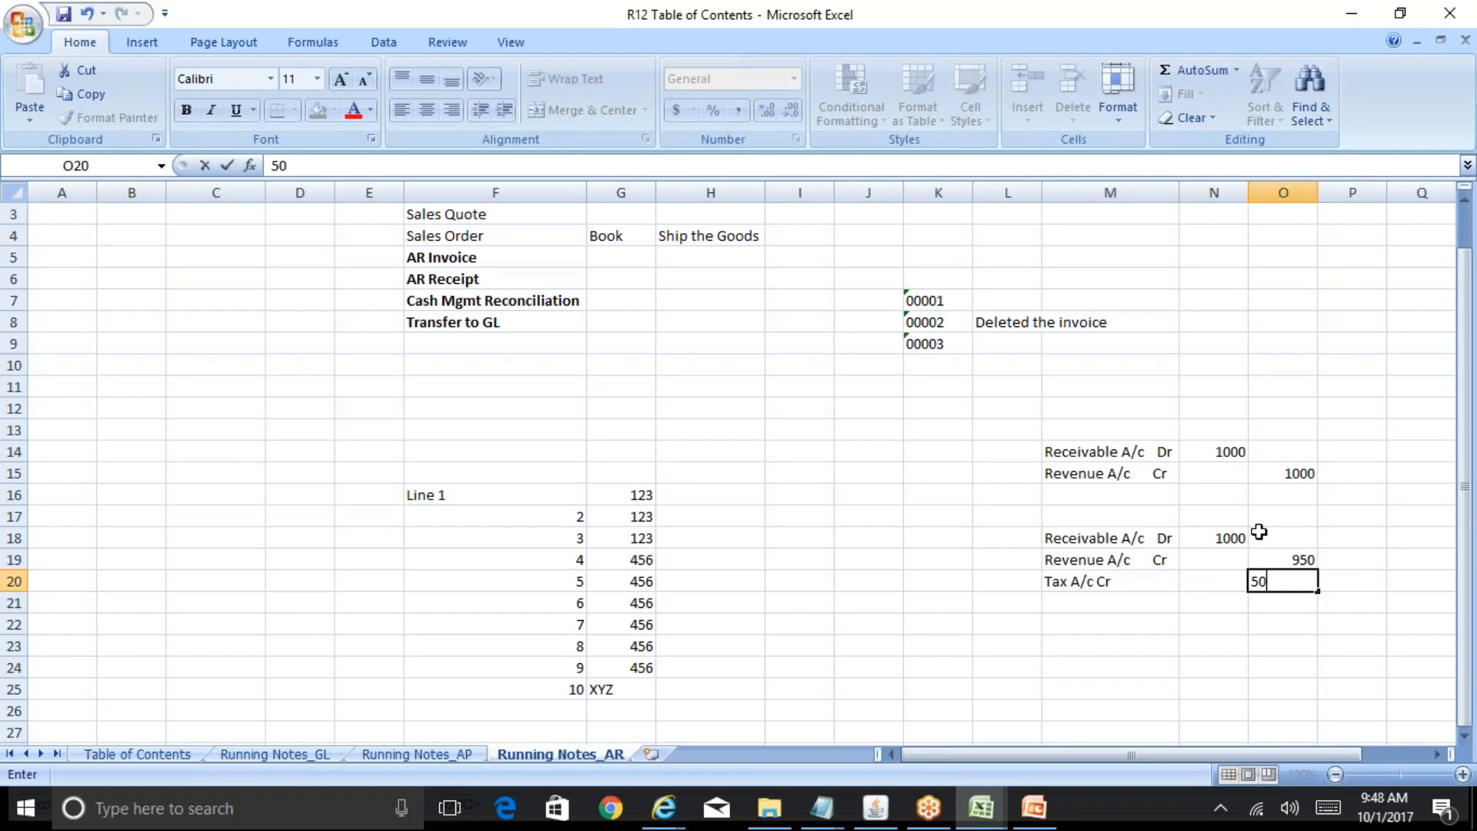
key("Up")
key("Up")
key("Left")
key("Left")
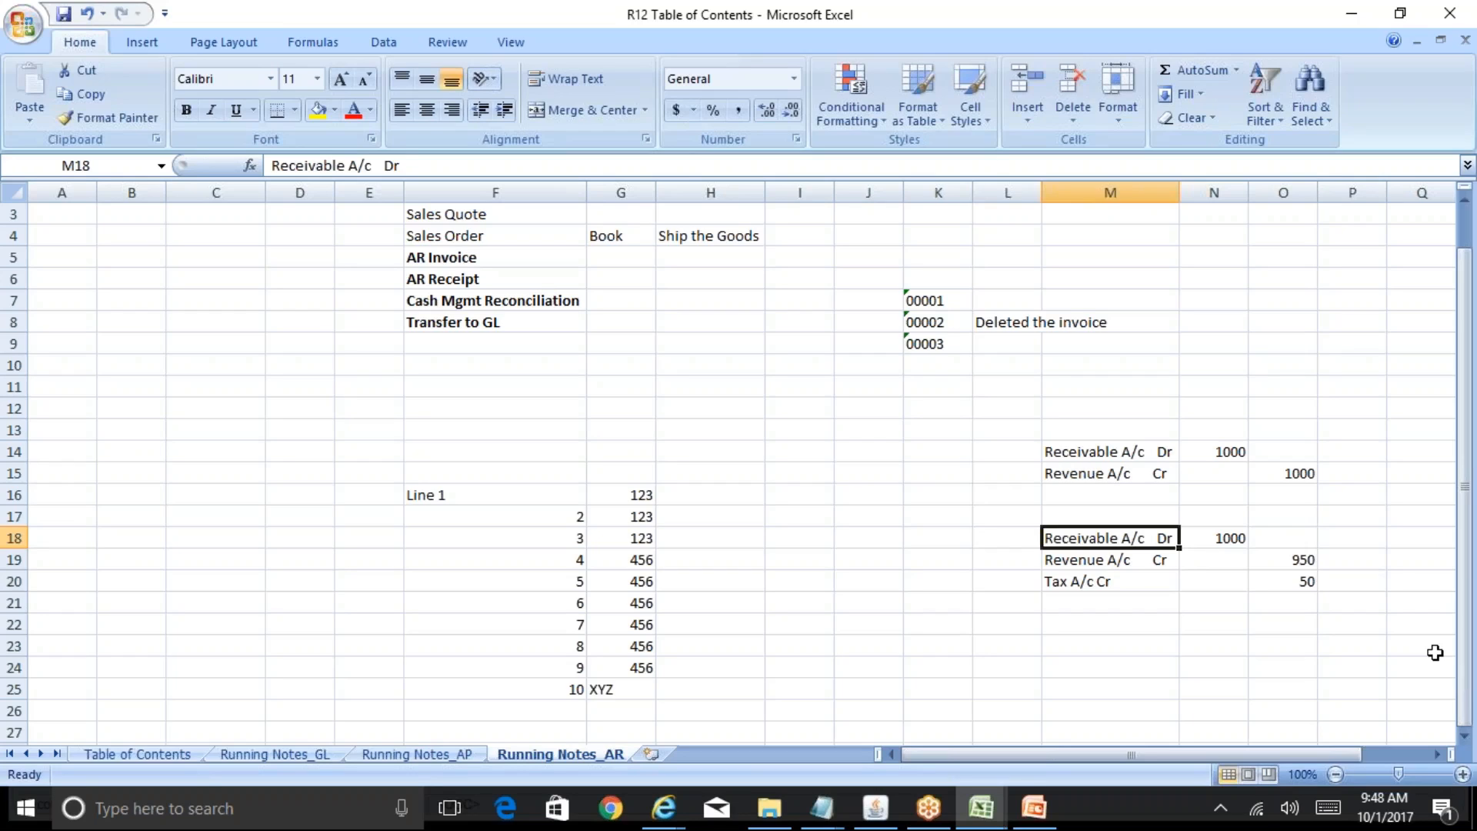
- Enter the label "Cash A/c Dr" in Q14, beside the first journal entry
key("Right")
key("Right")
key("Right")
key("Right")
key("Right")
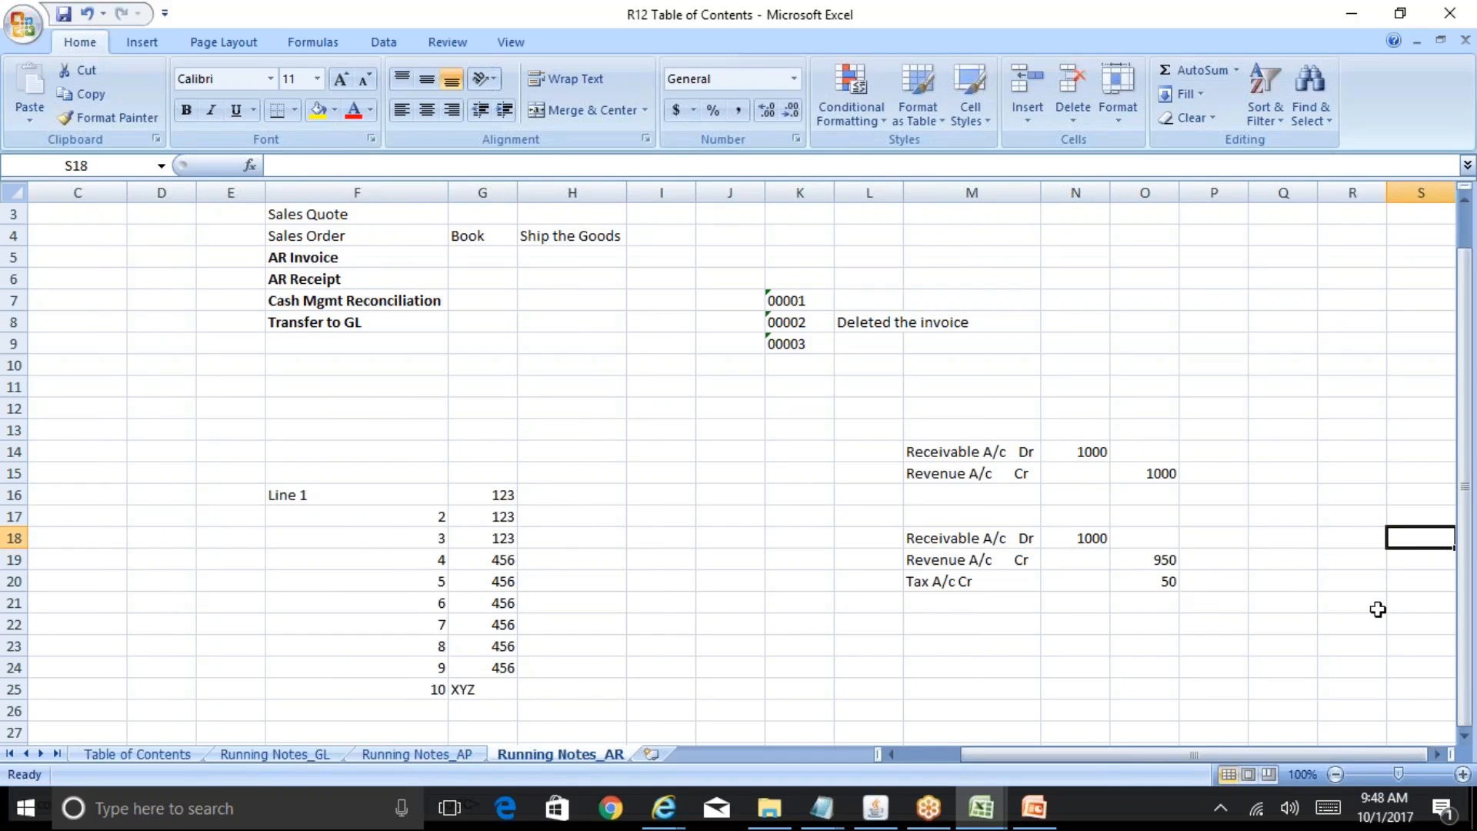
left_click(1278, 450)
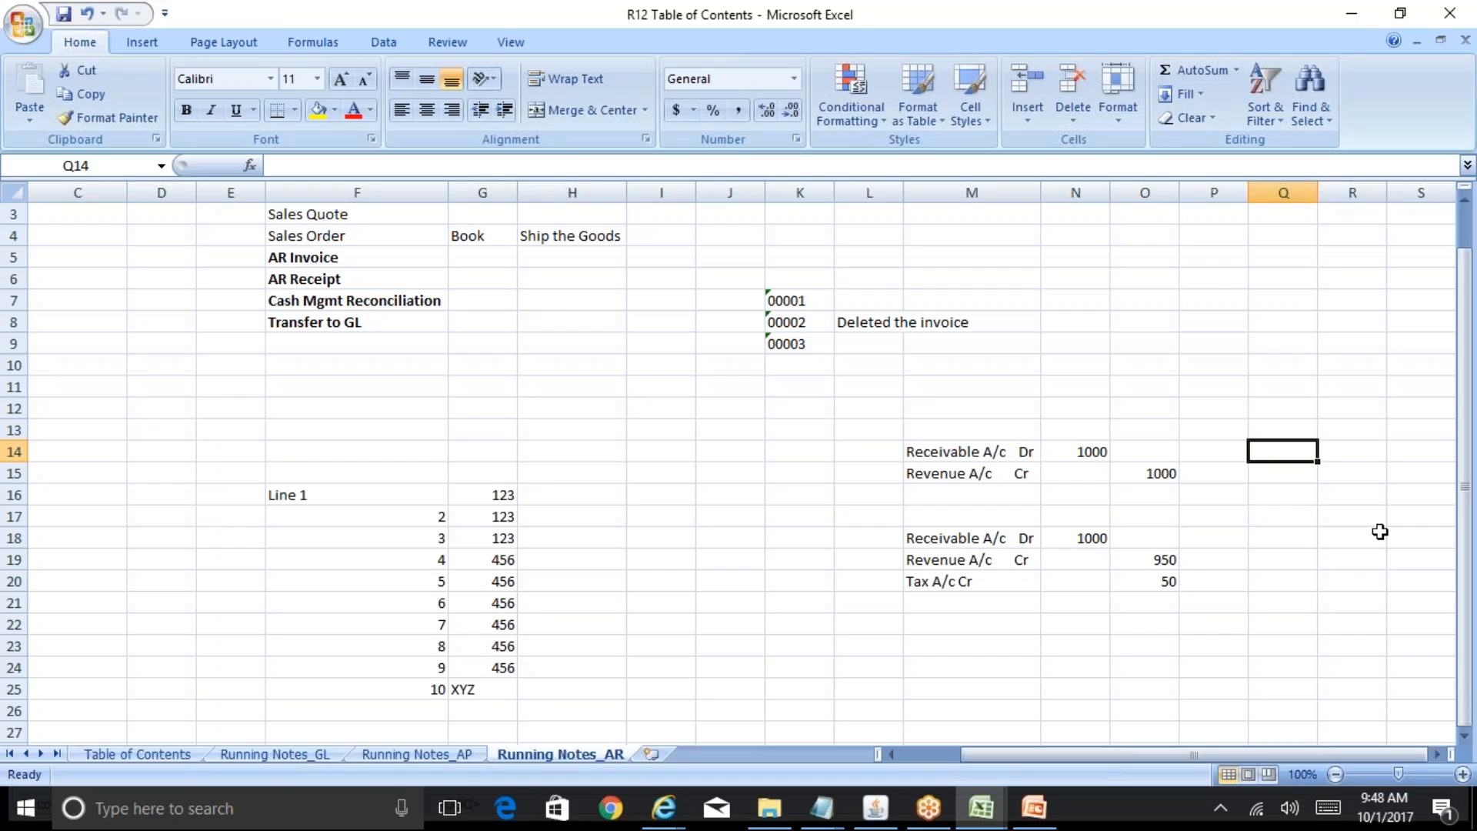
type("Cash A")
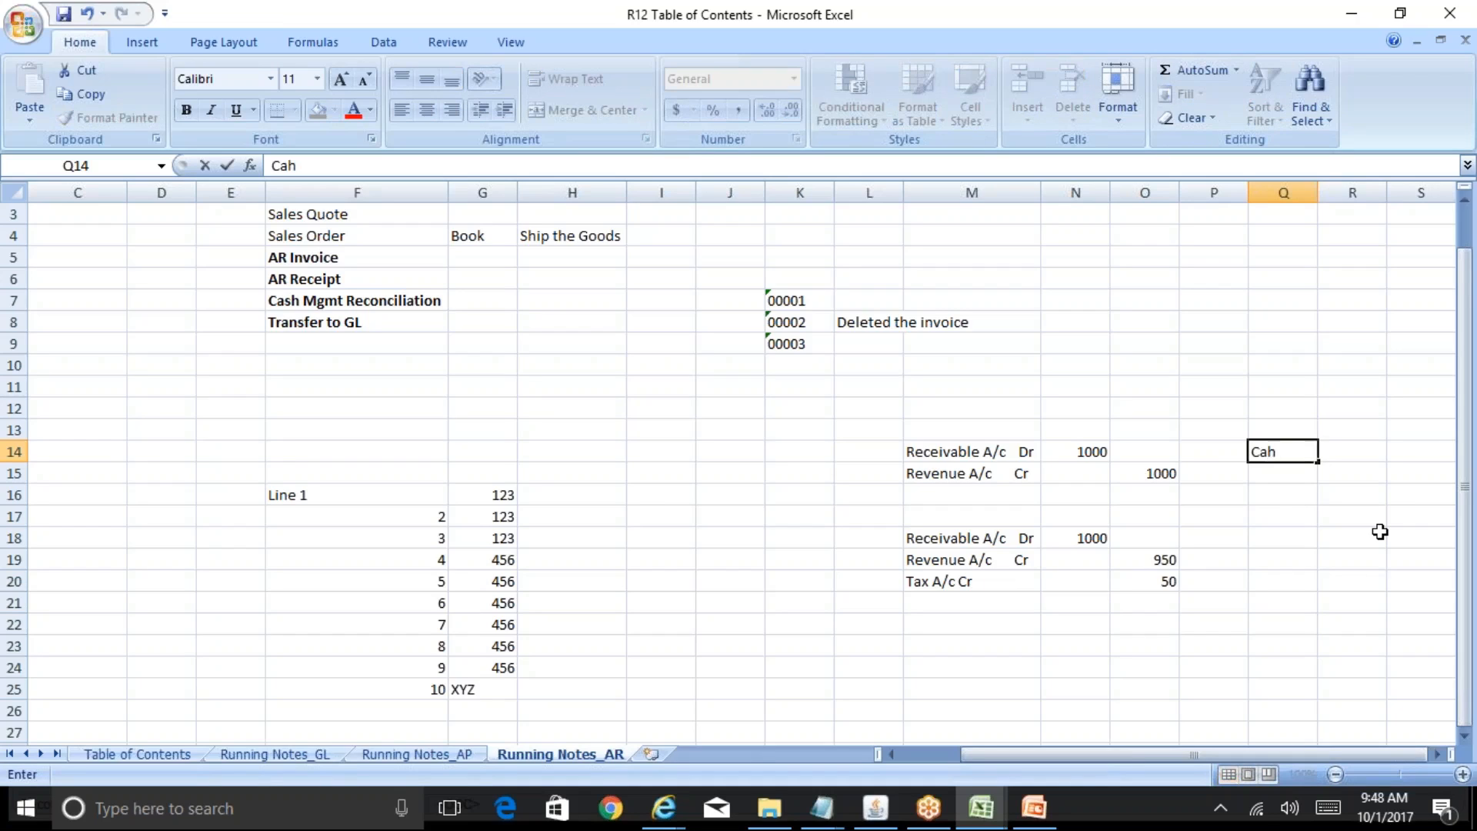
type("/c Dr")
key("Return")
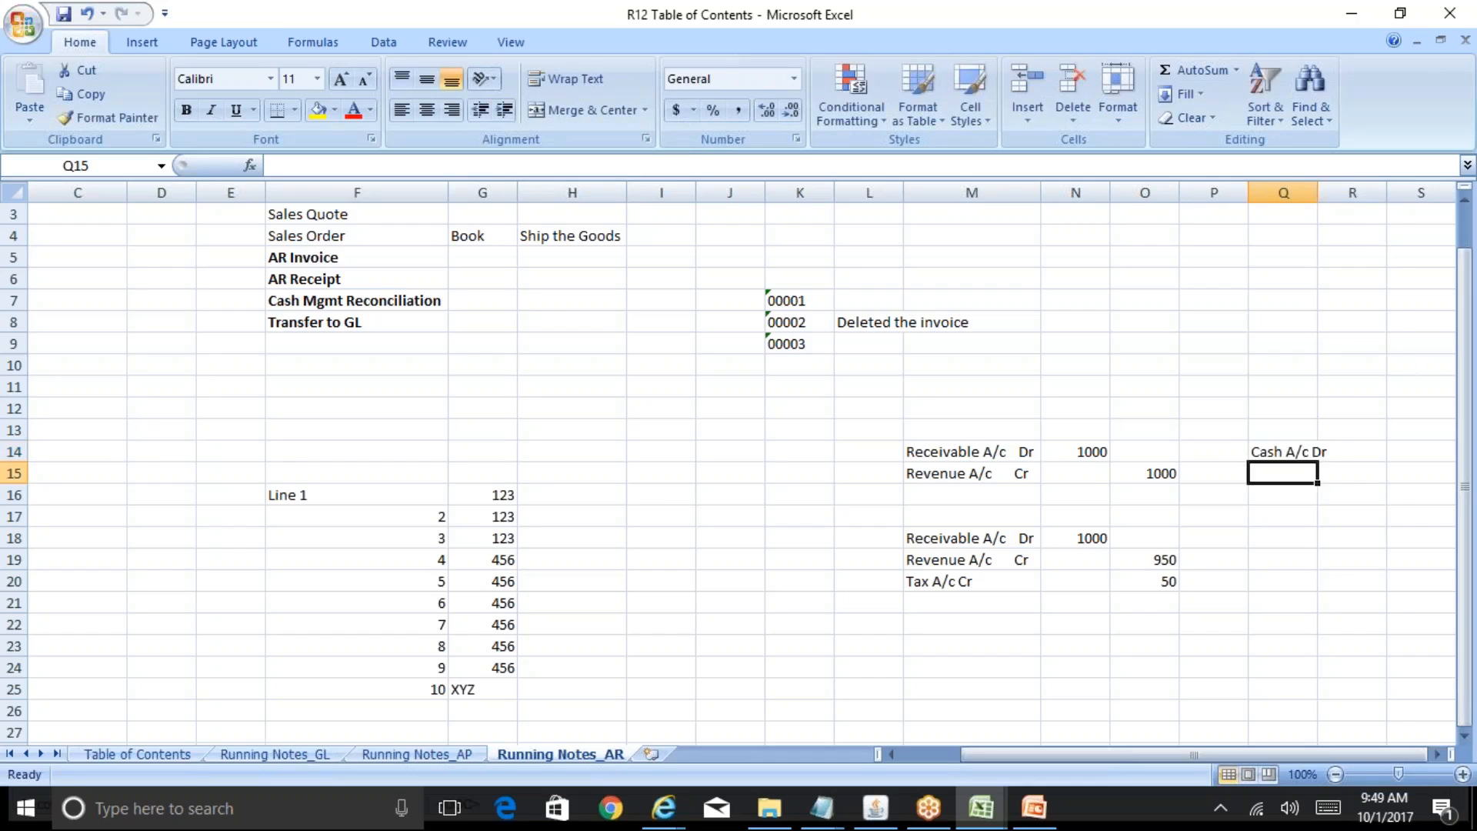
- Widen column Q to fit its label and enter 1000 as the cash debit in R14
double_click(1318, 192)
key("Up")
key("Right")
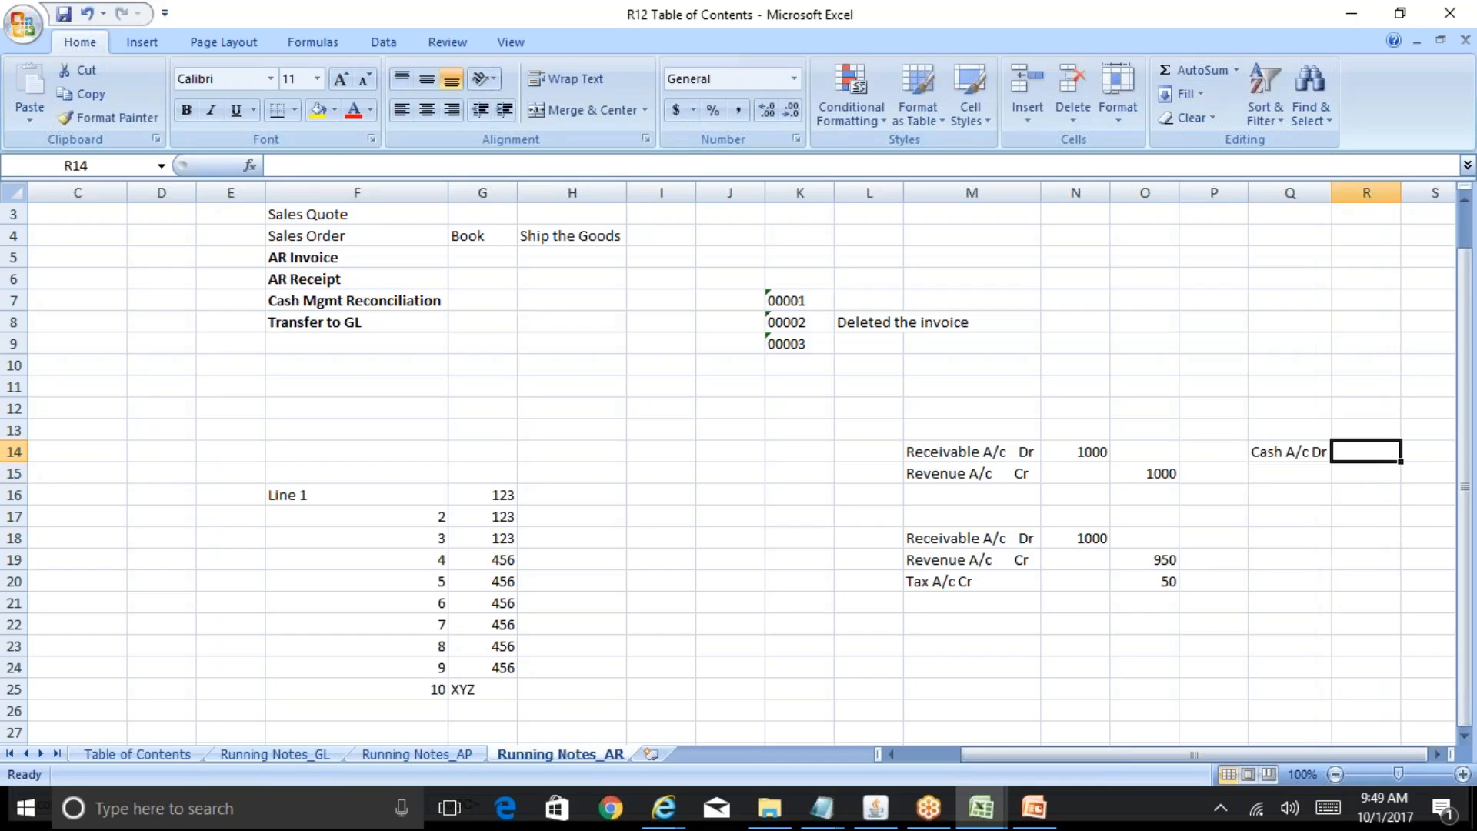
type("1000")
key("Right")
key("Left")
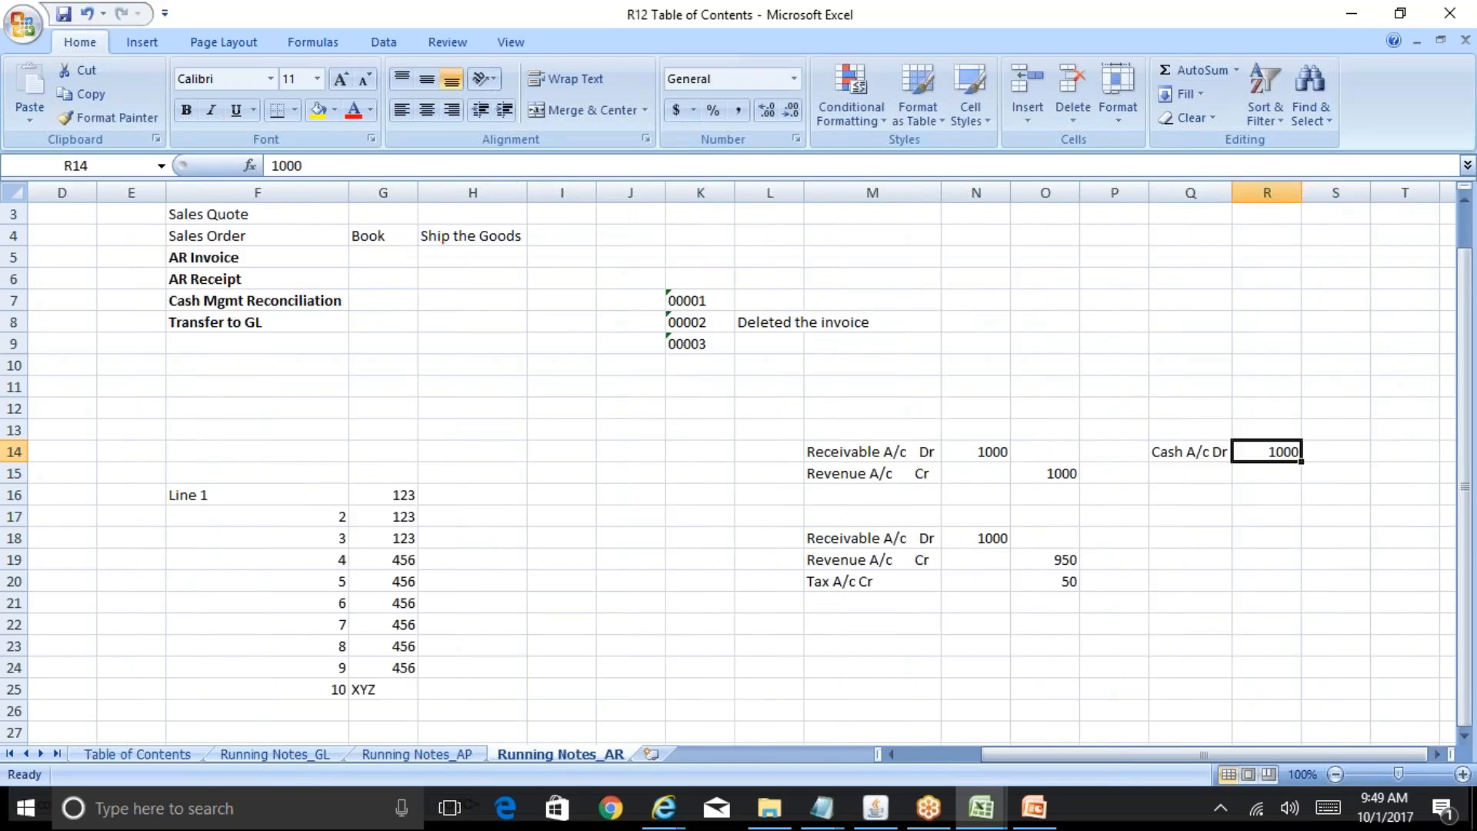
- Add a "Receivable A/c Cr" line in Q15 with a 1000 credit in S15, and fit column Q to the text
key("Left")
key("Down")
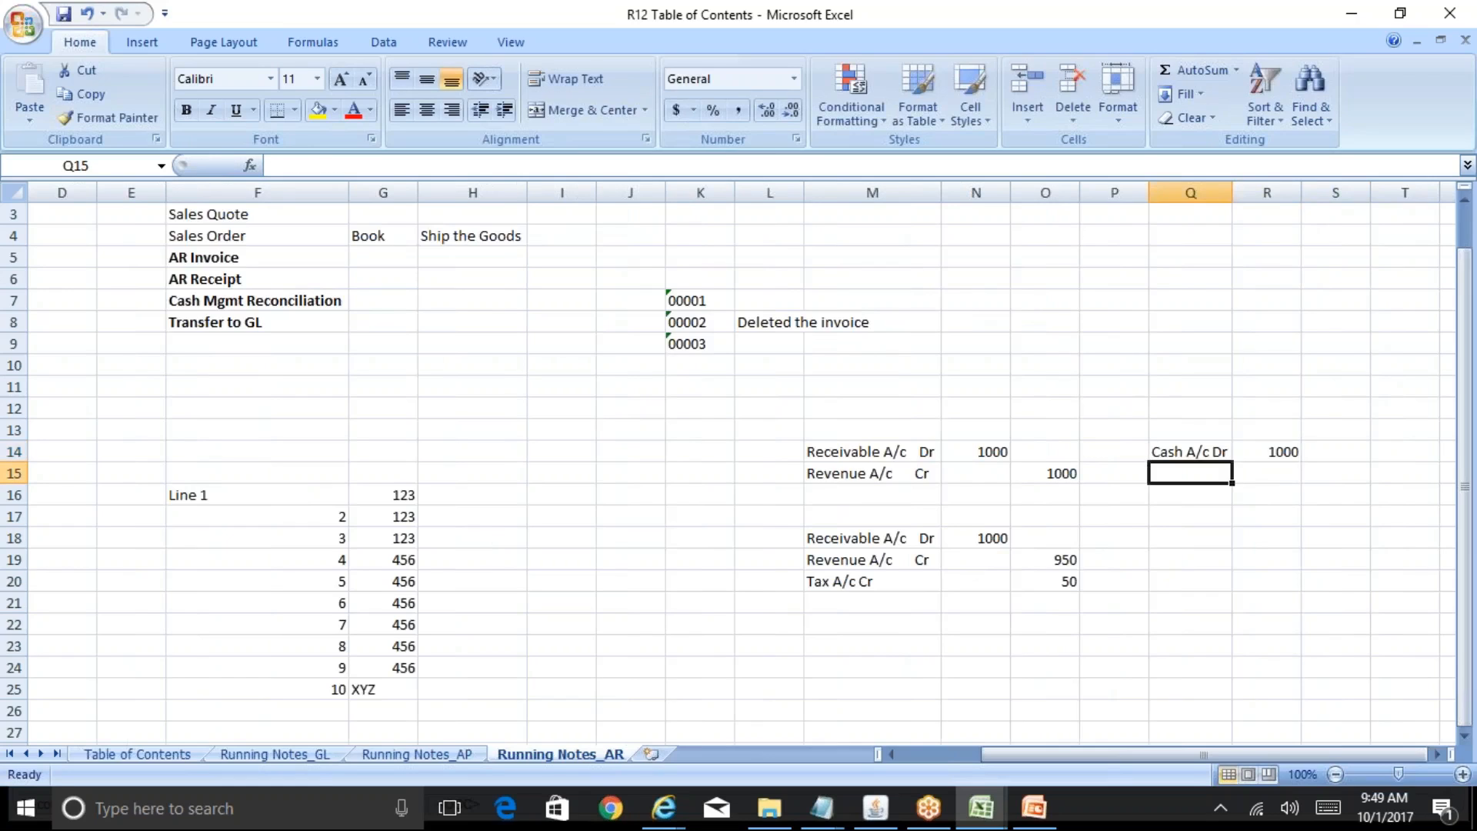
type("Receivable A")
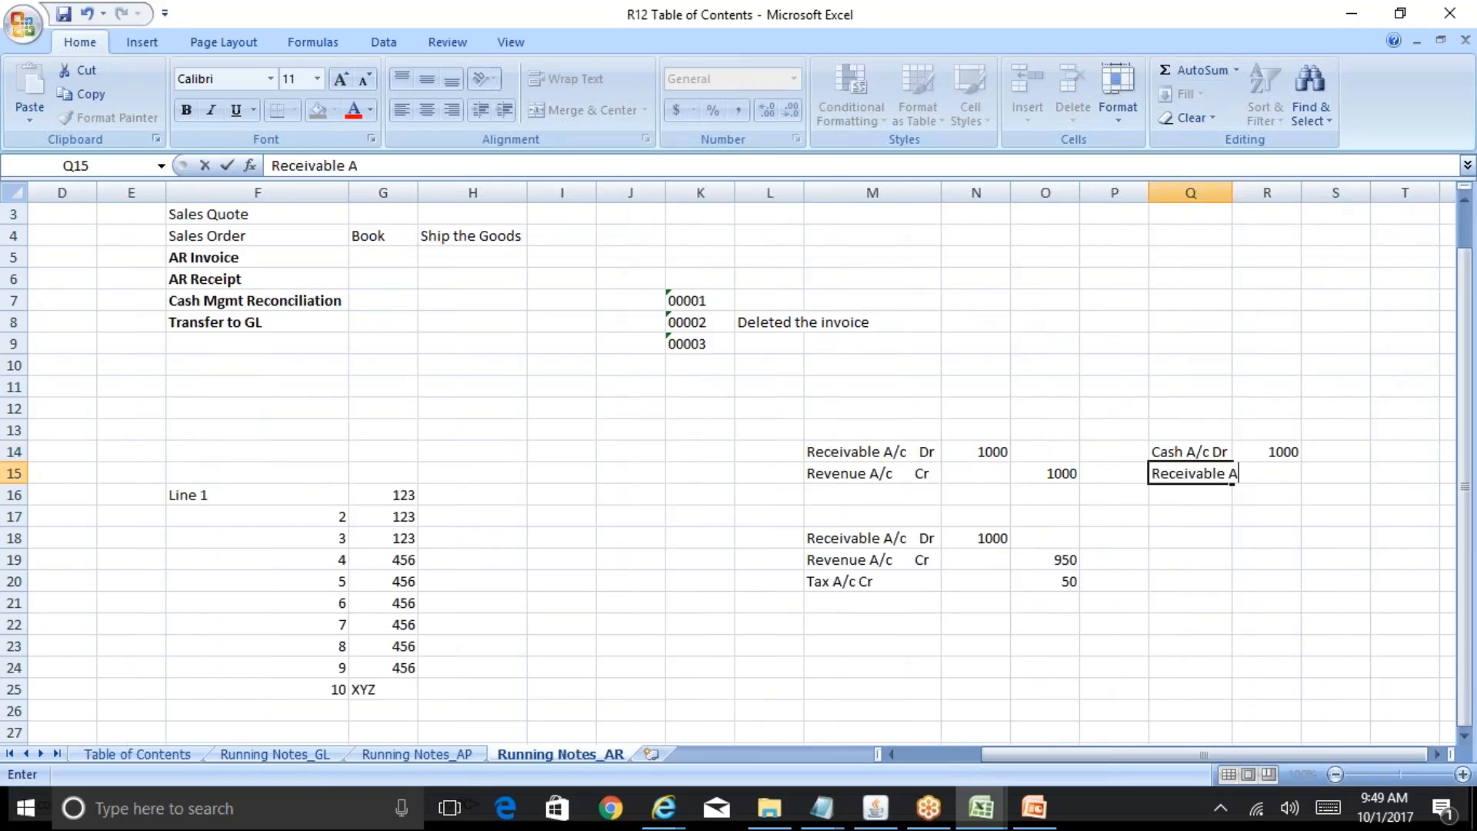
type("/c Cr")
key("ctrl+Return")
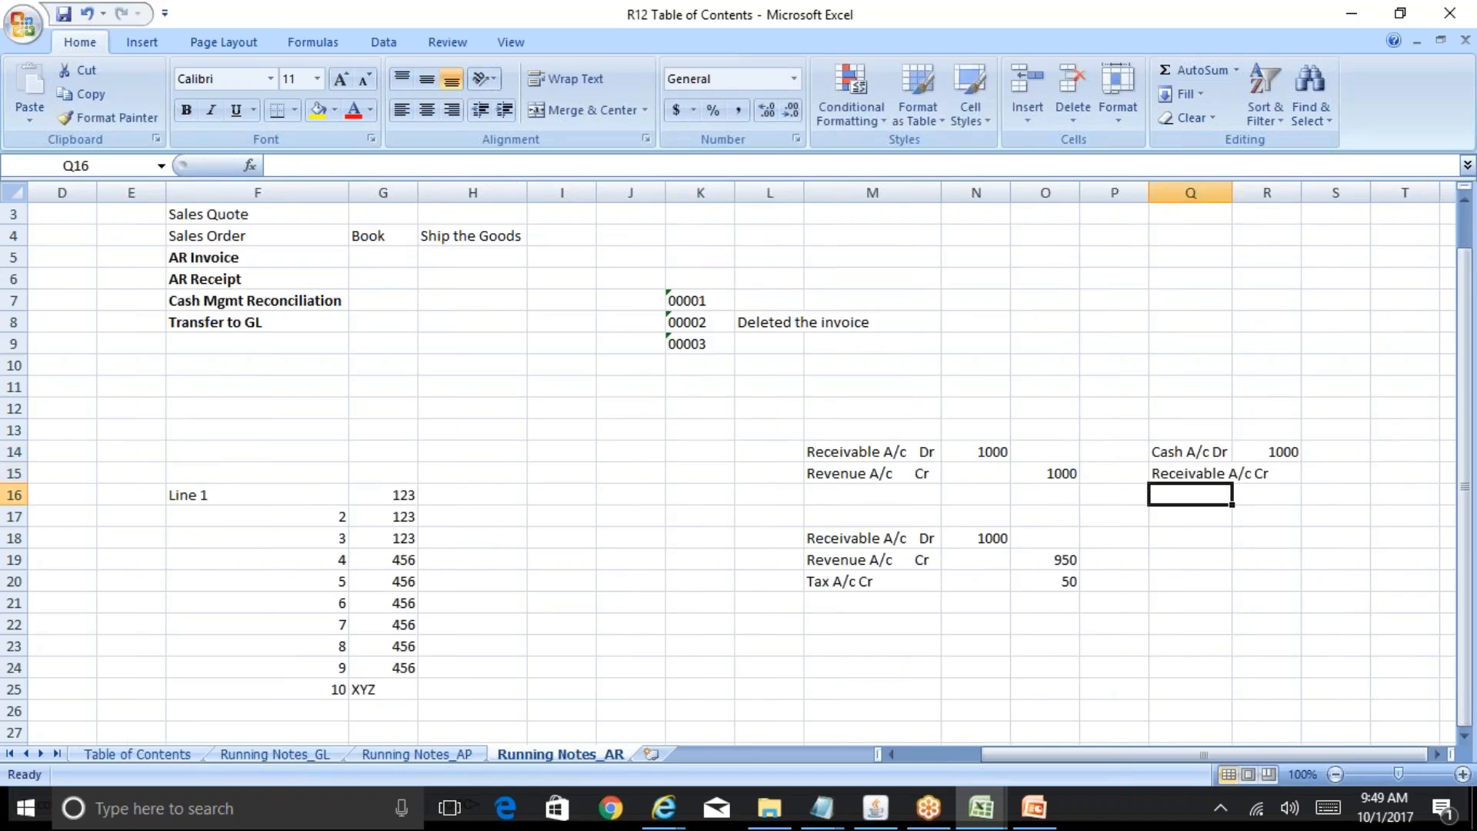
key("Right")
key("Right")
type("1000")
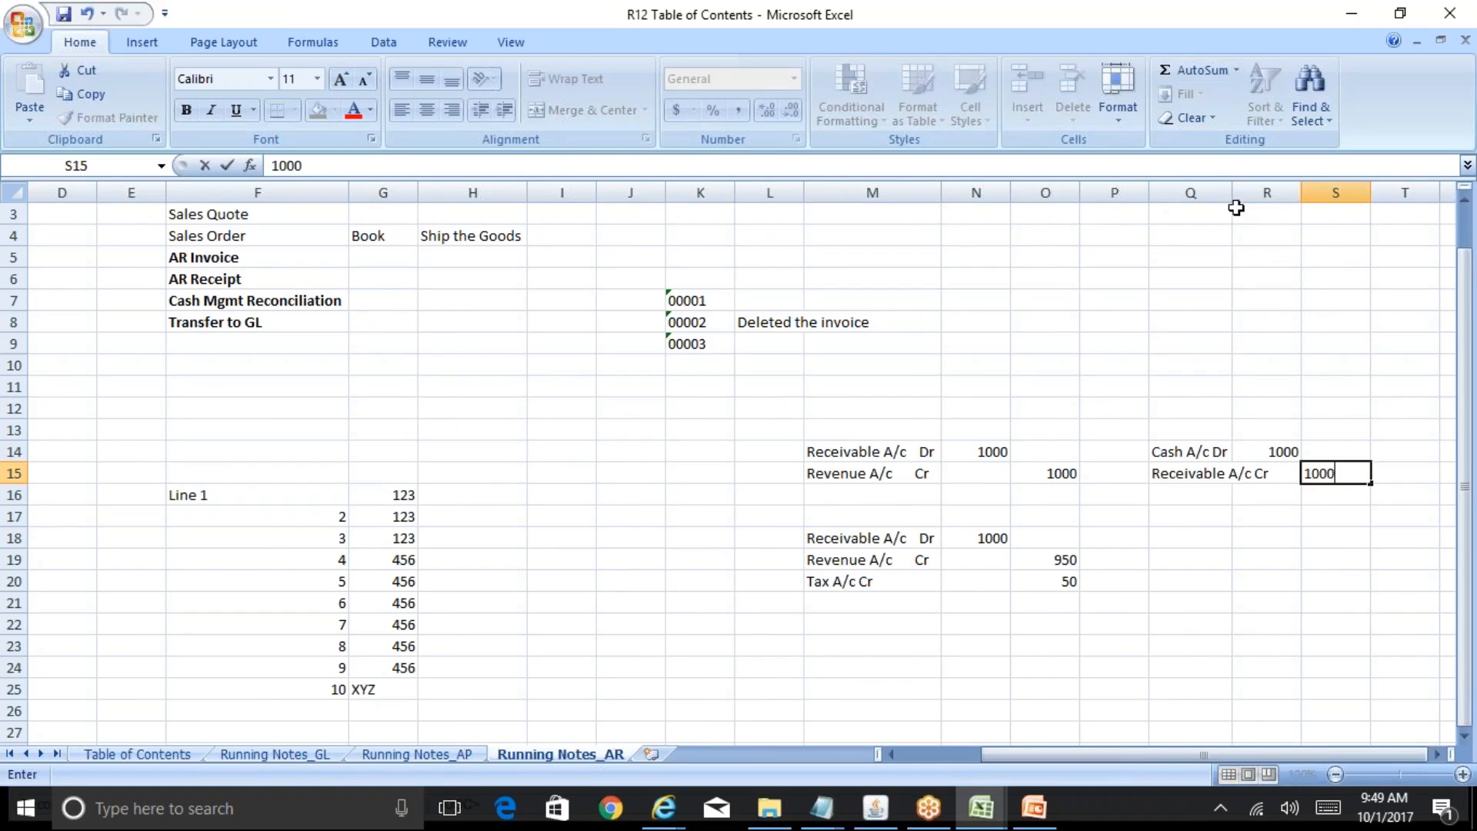
left_click(1200, 193)
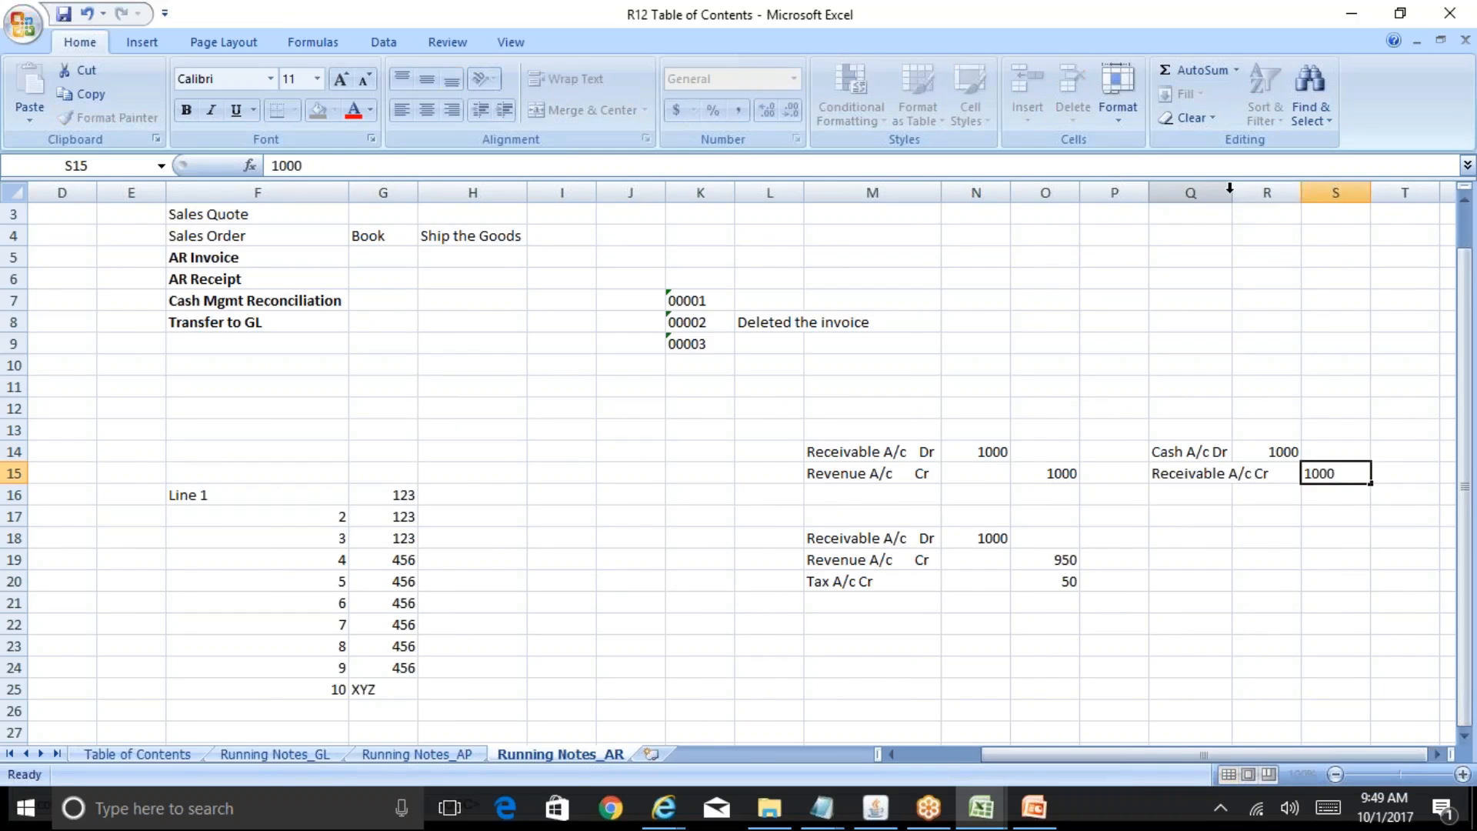
double_click(1231, 193)
left_click(1198, 454)
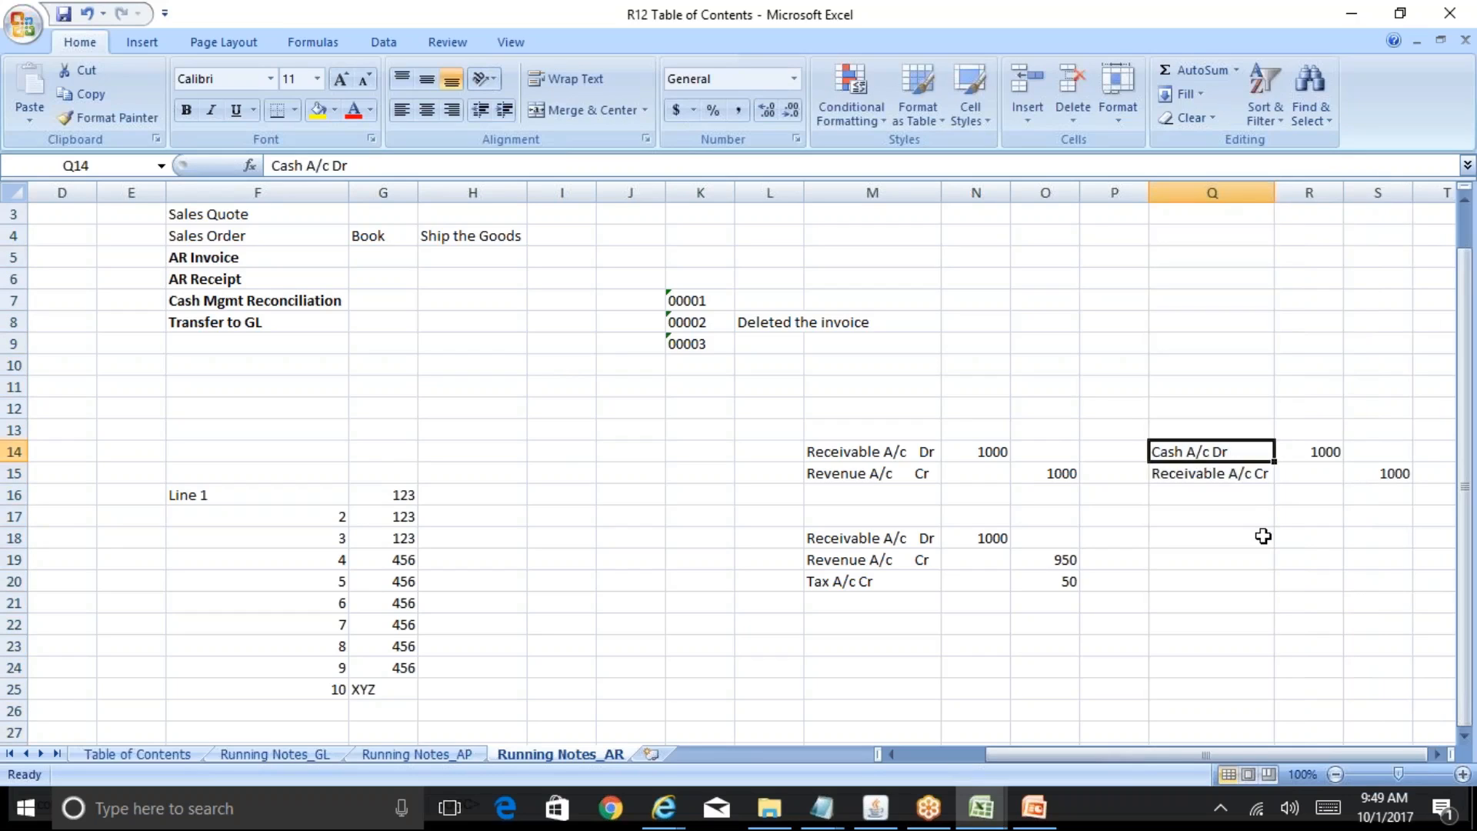
- Fill the receivable debit line M14:N14 and the receivable credit line Q15:S15 with yellow
key("Down")
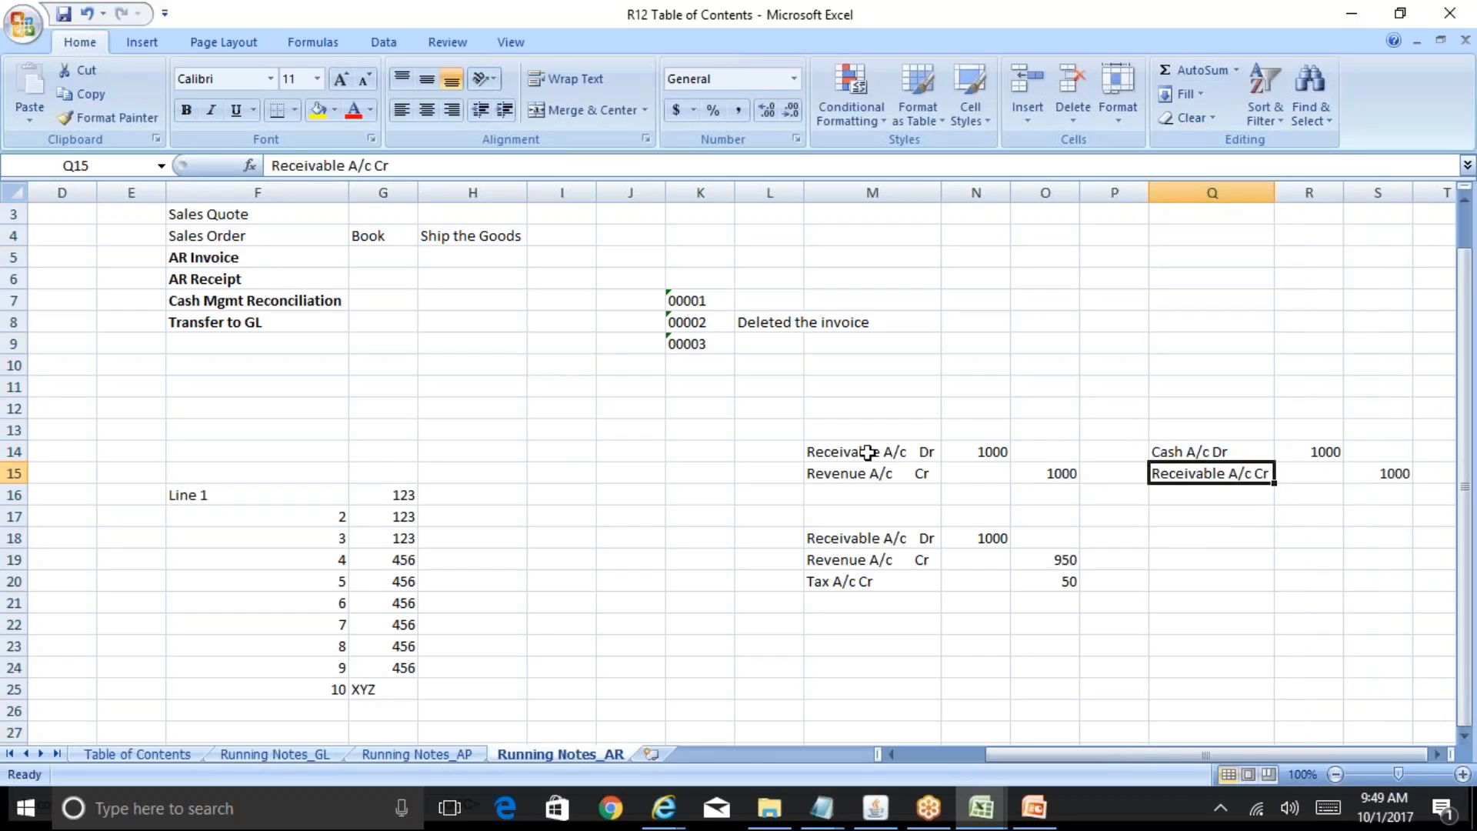
left_click_drag(851, 452, 966, 454)
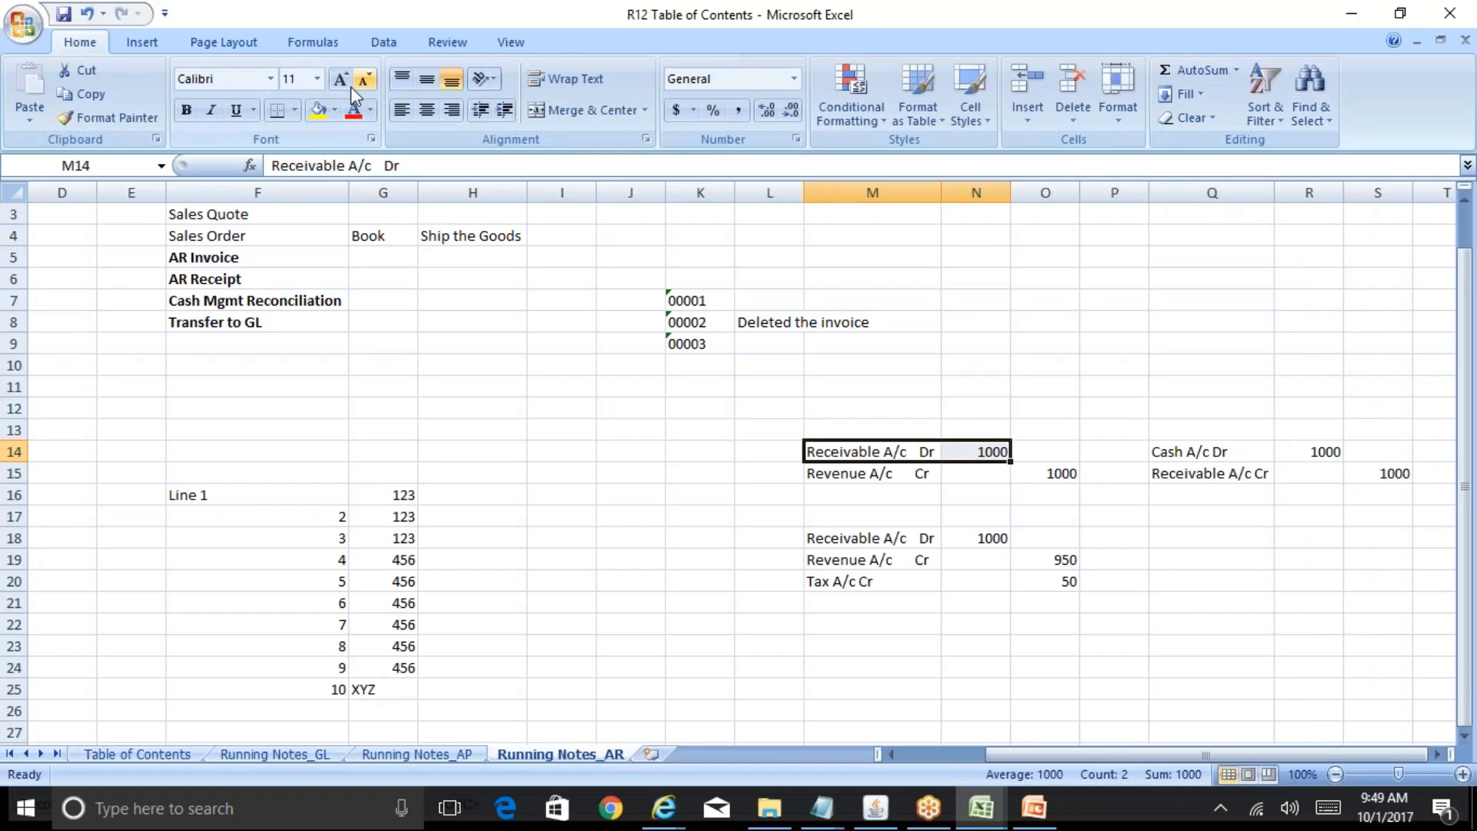
left_click(318, 110)
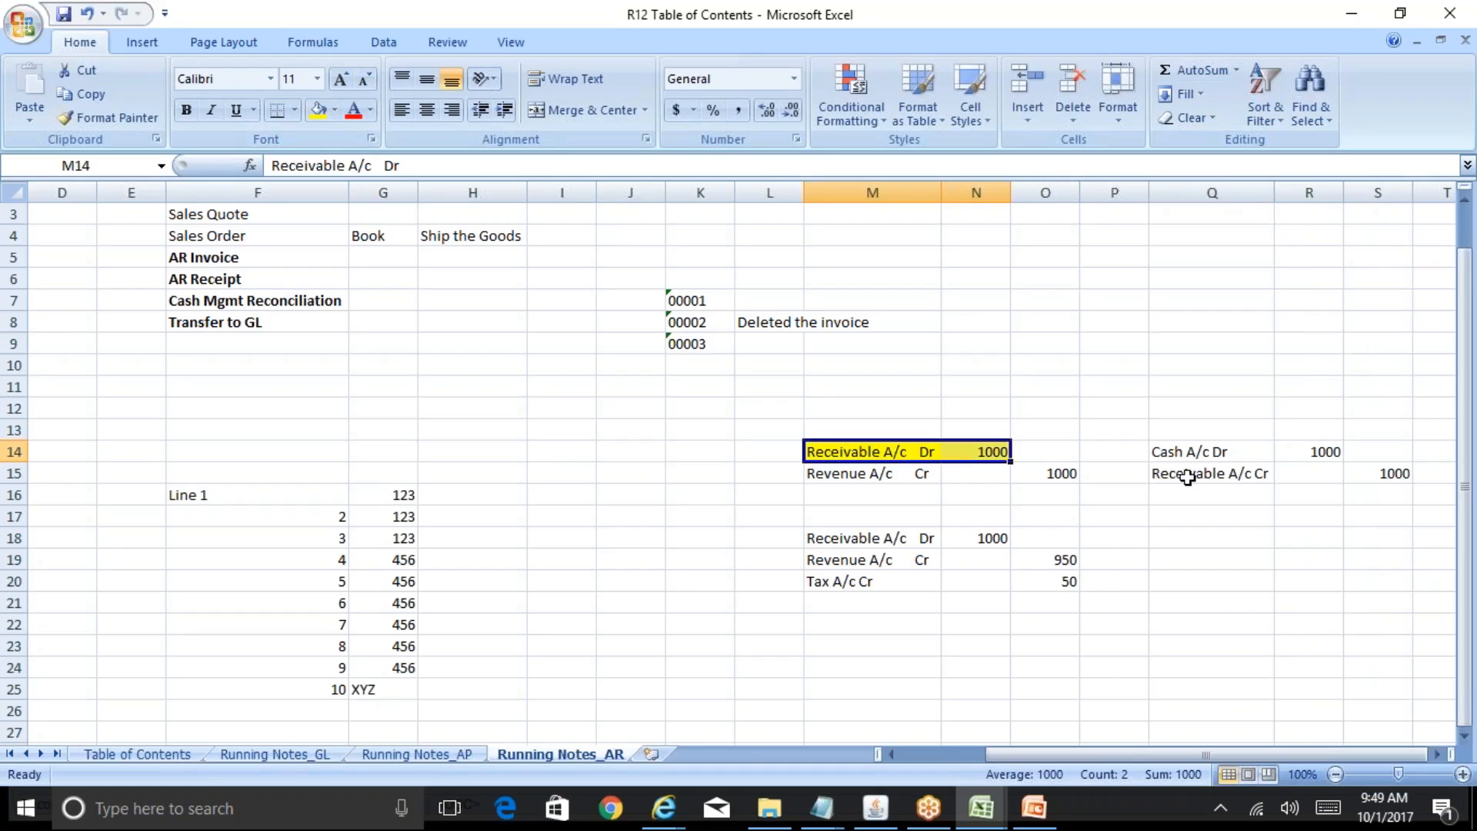
left_click_drag(1187, 472, 1396, 474)
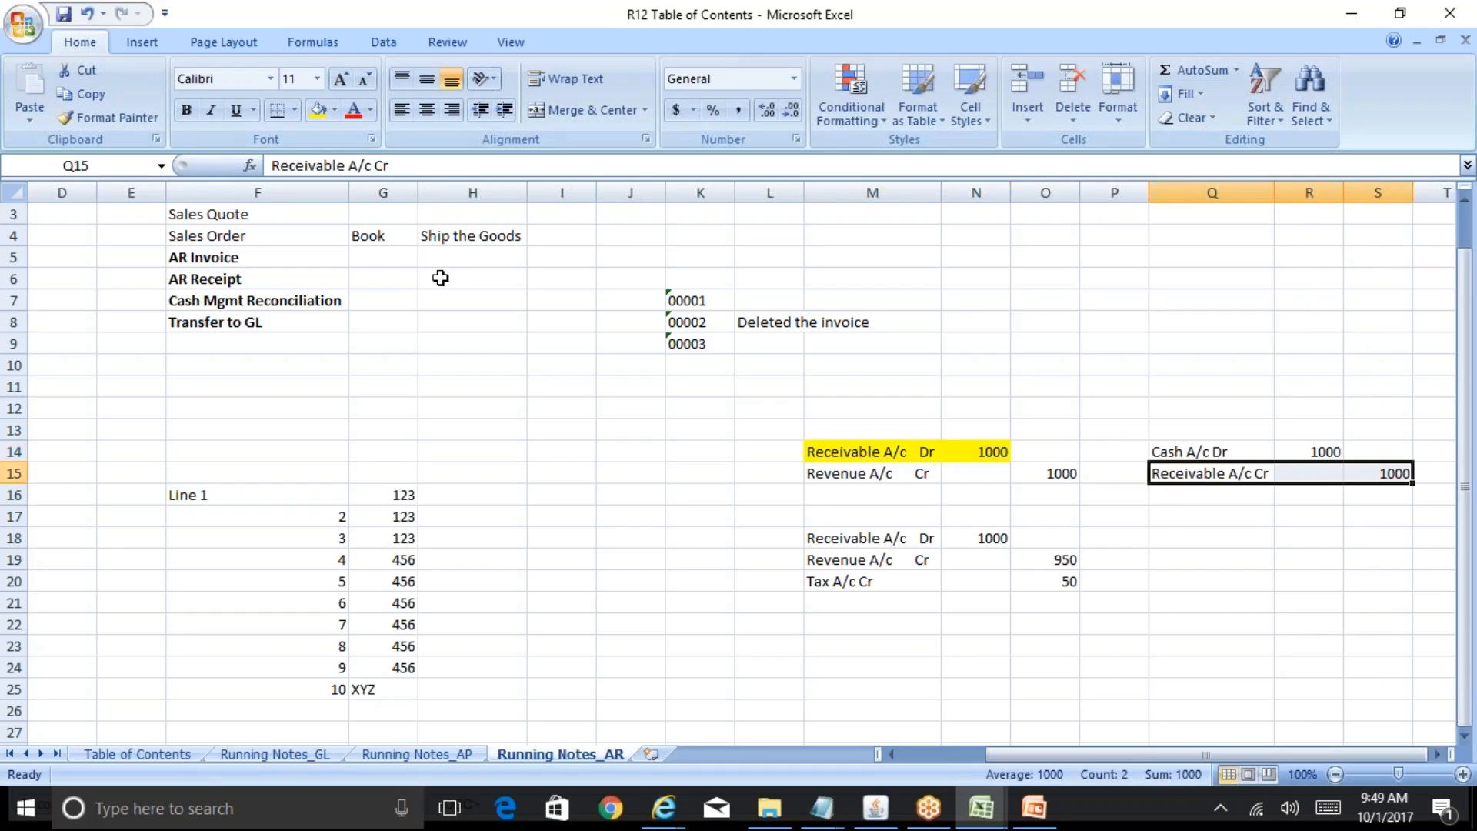
left_click(318, 110)
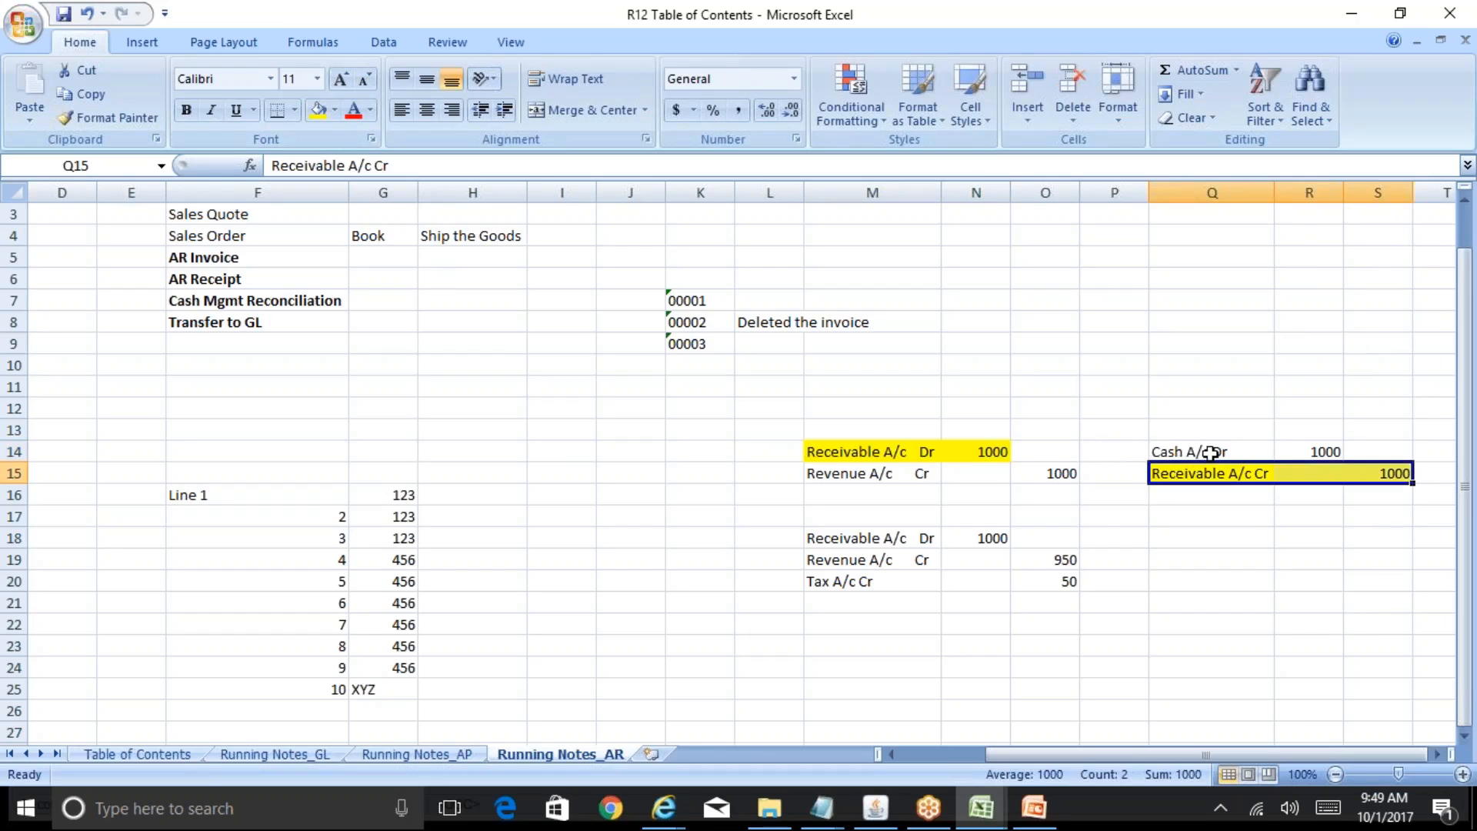
left_click(1185, 453)
left_click(844, 479)
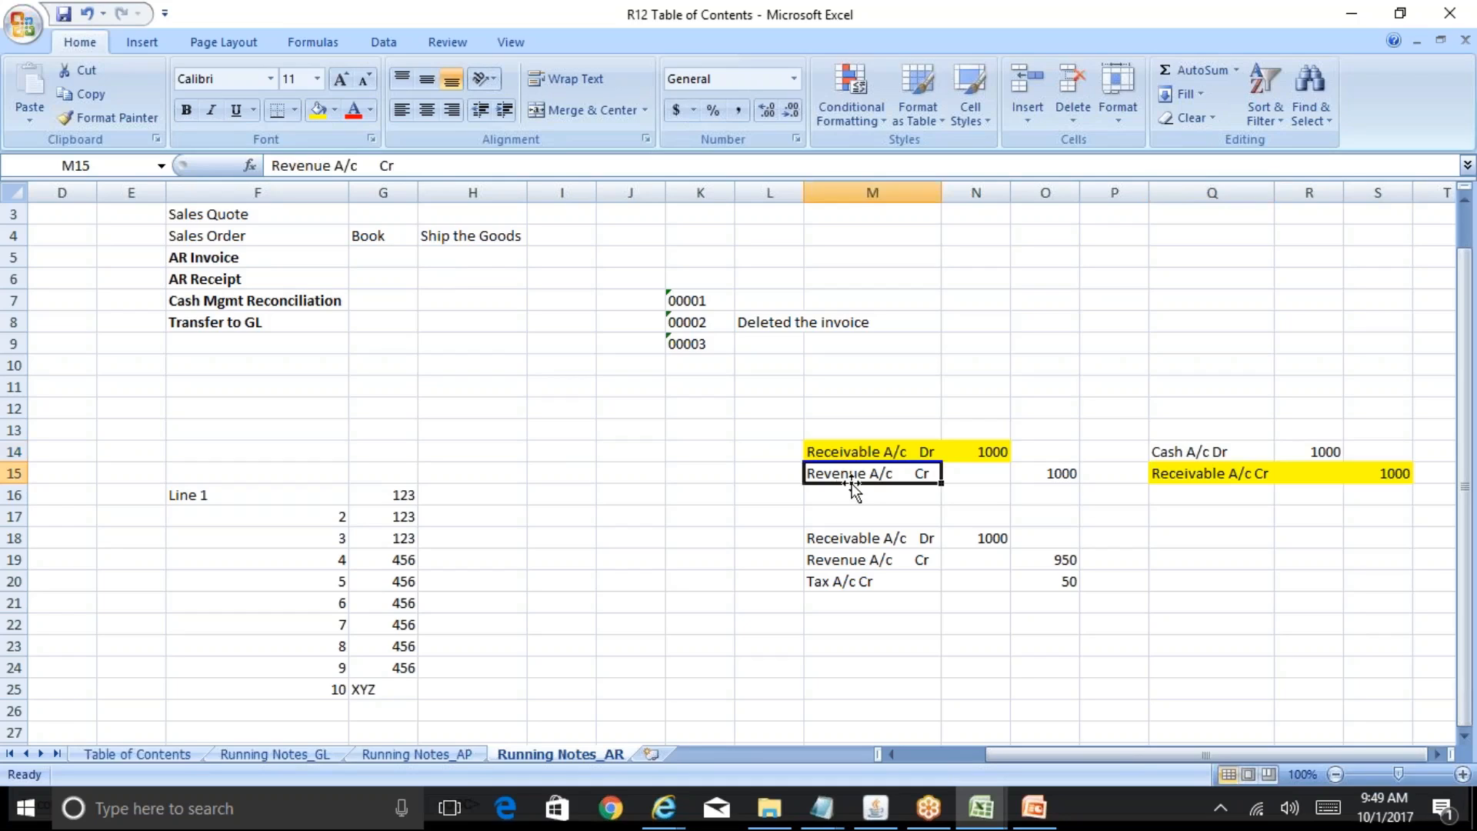
left_click(842, 455)
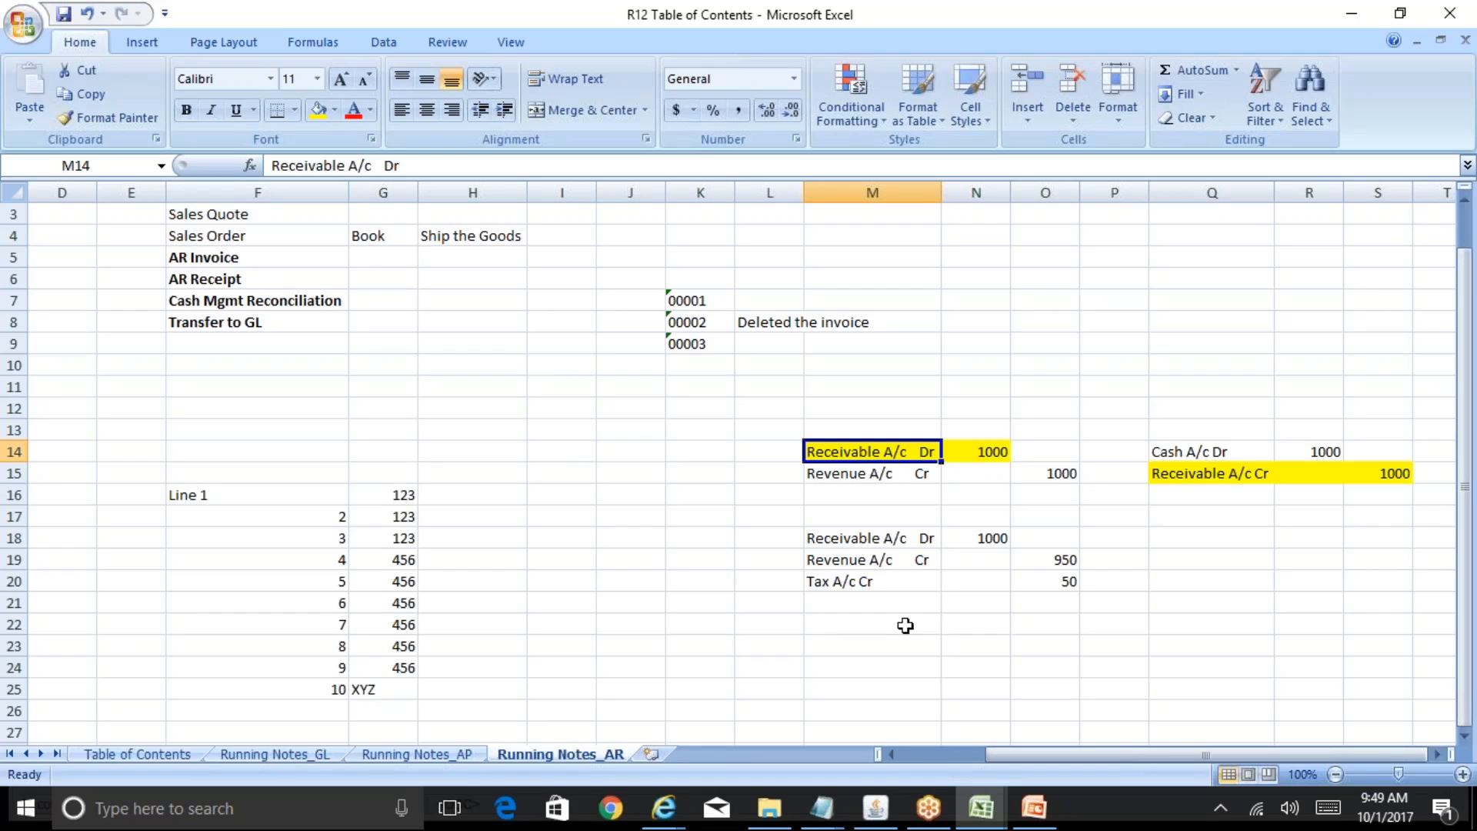
left_click(797, 495)
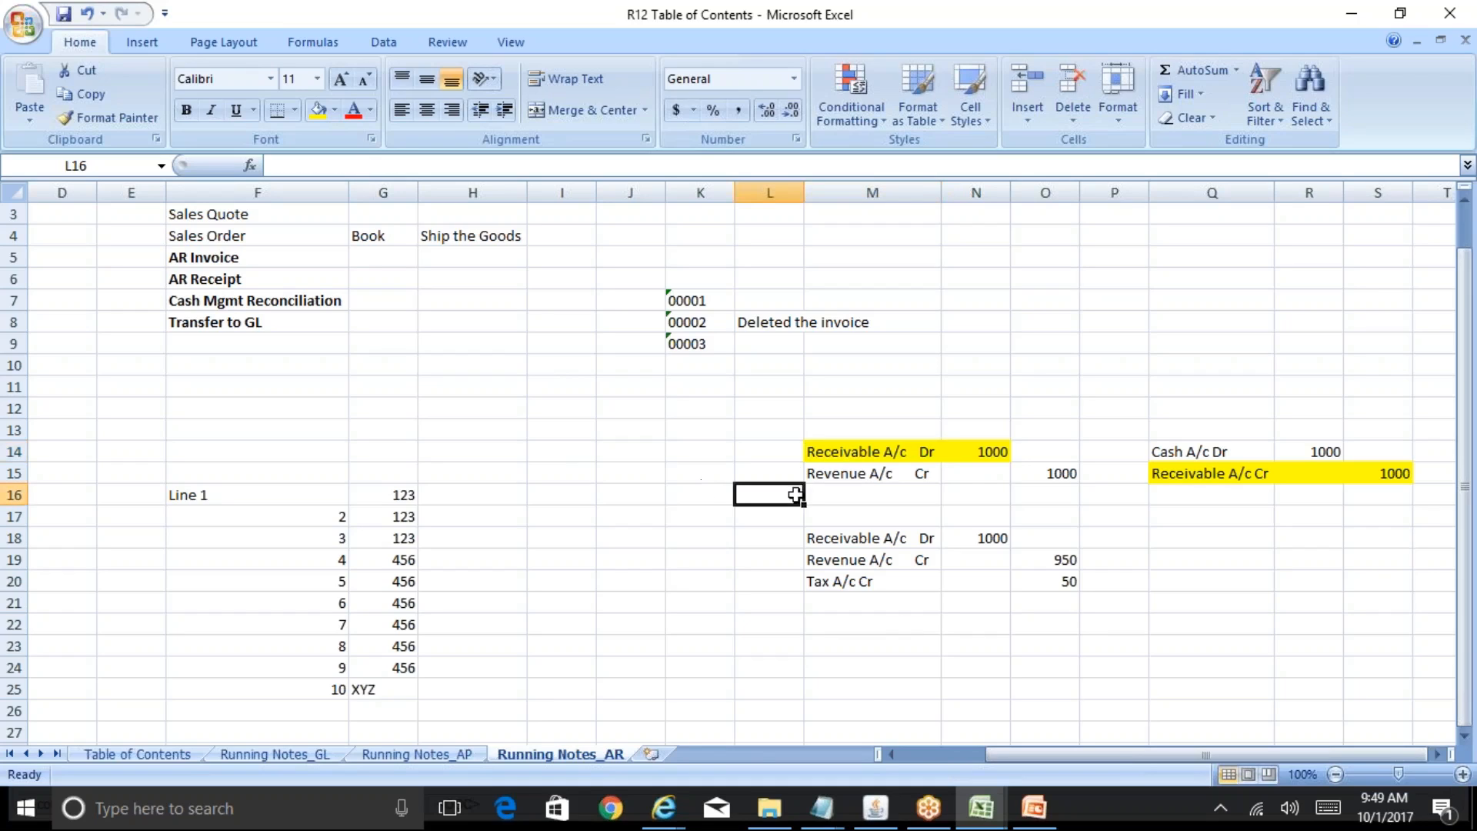
- Switch to Oracle Applications and review the receivable, revenue and tax accounts of the Manual-INV transaction type
left_click(875, 808)
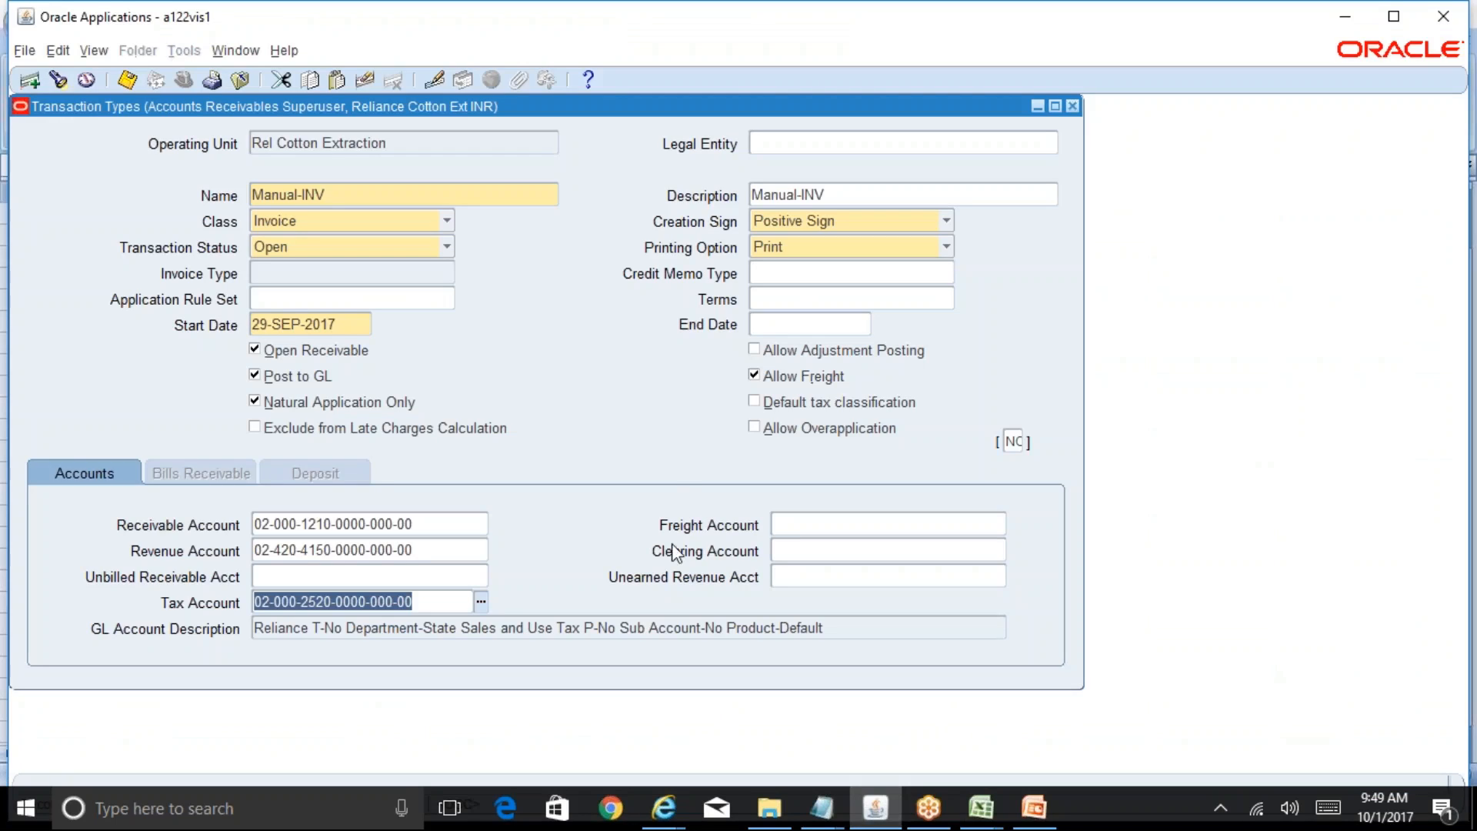
left_click(433, 524)
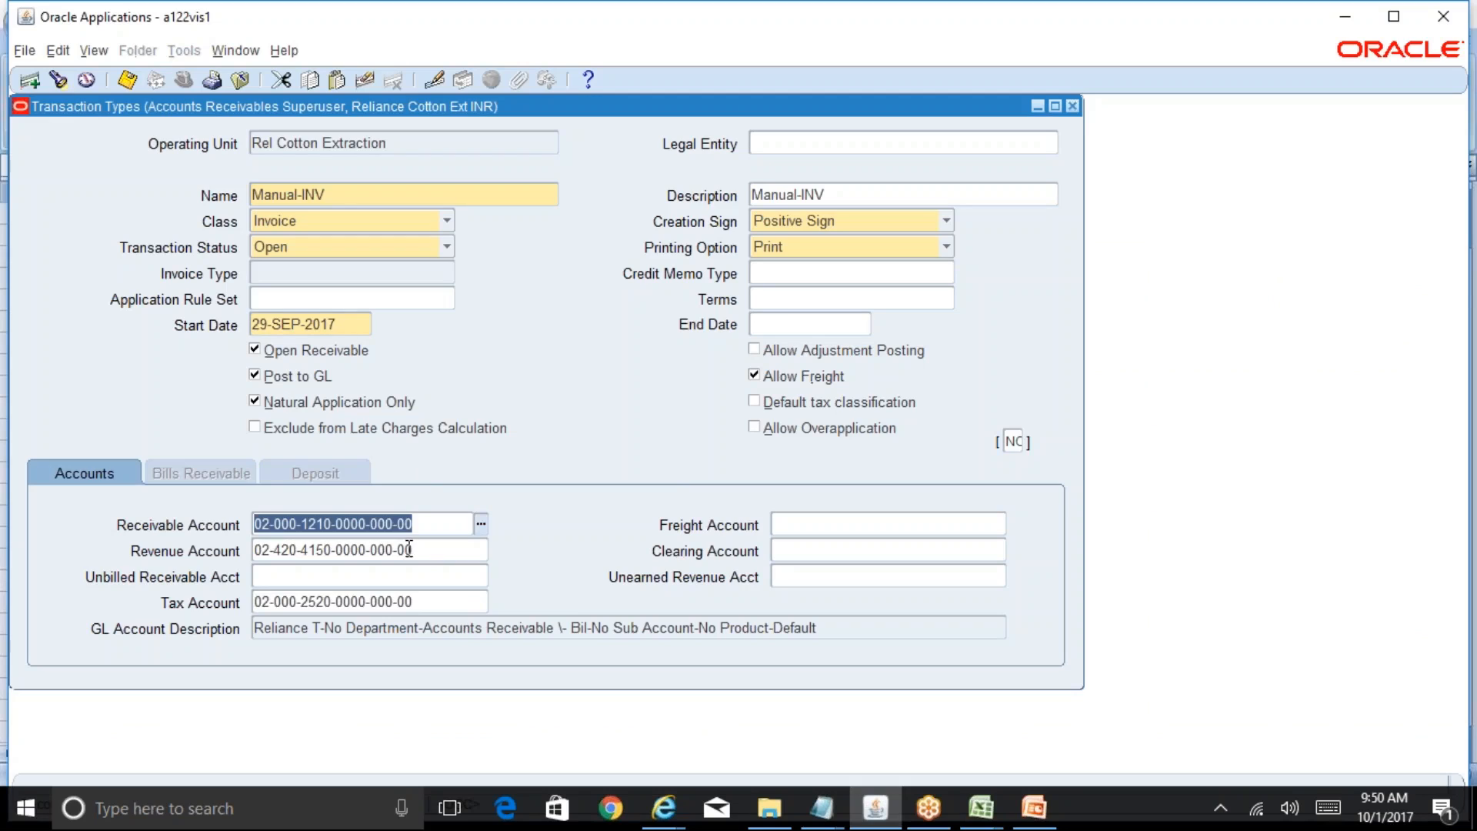
left_click(411, 549)
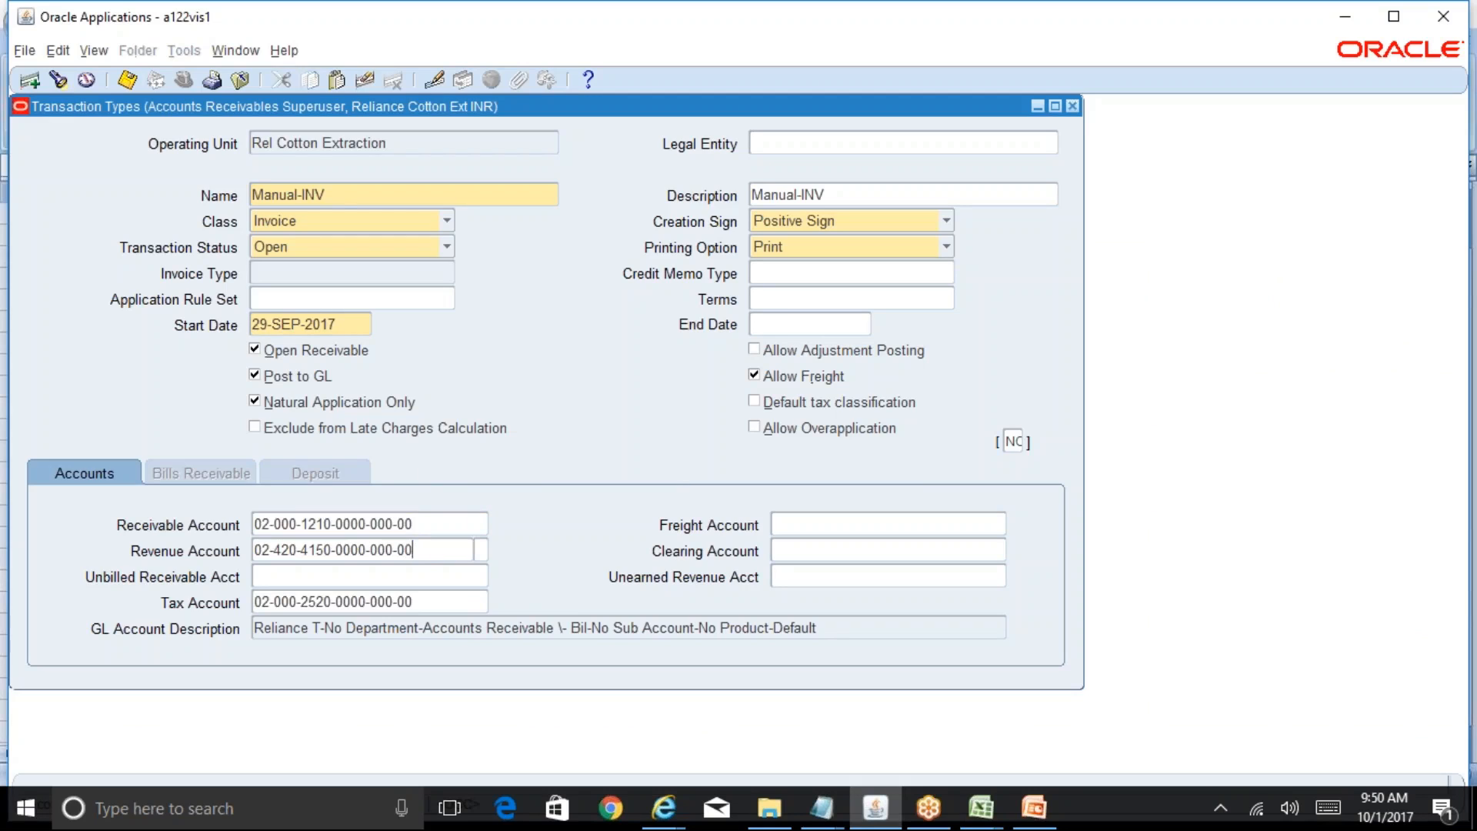
left_click(428, 602)
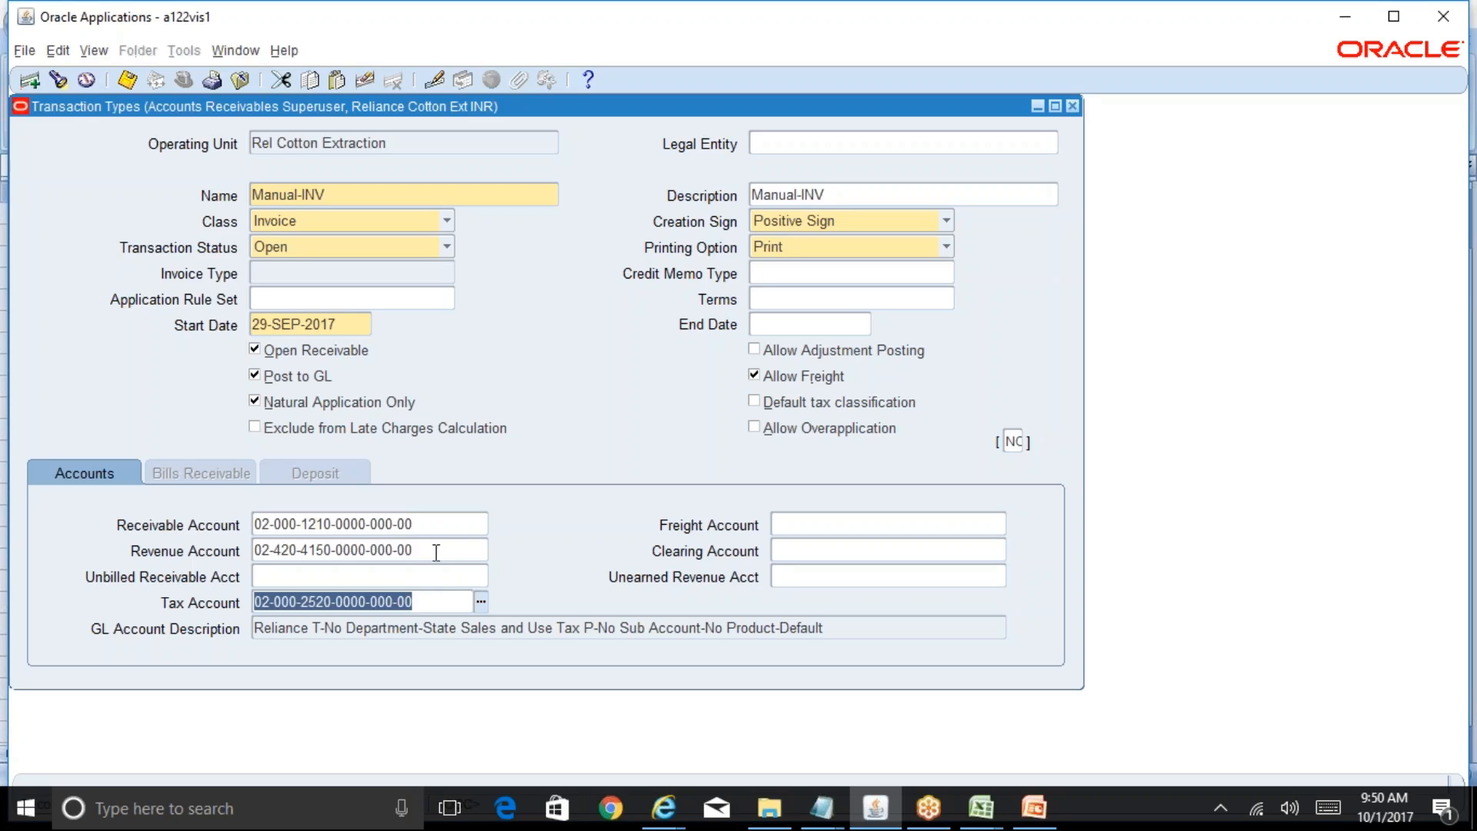
left_click(347, 191)
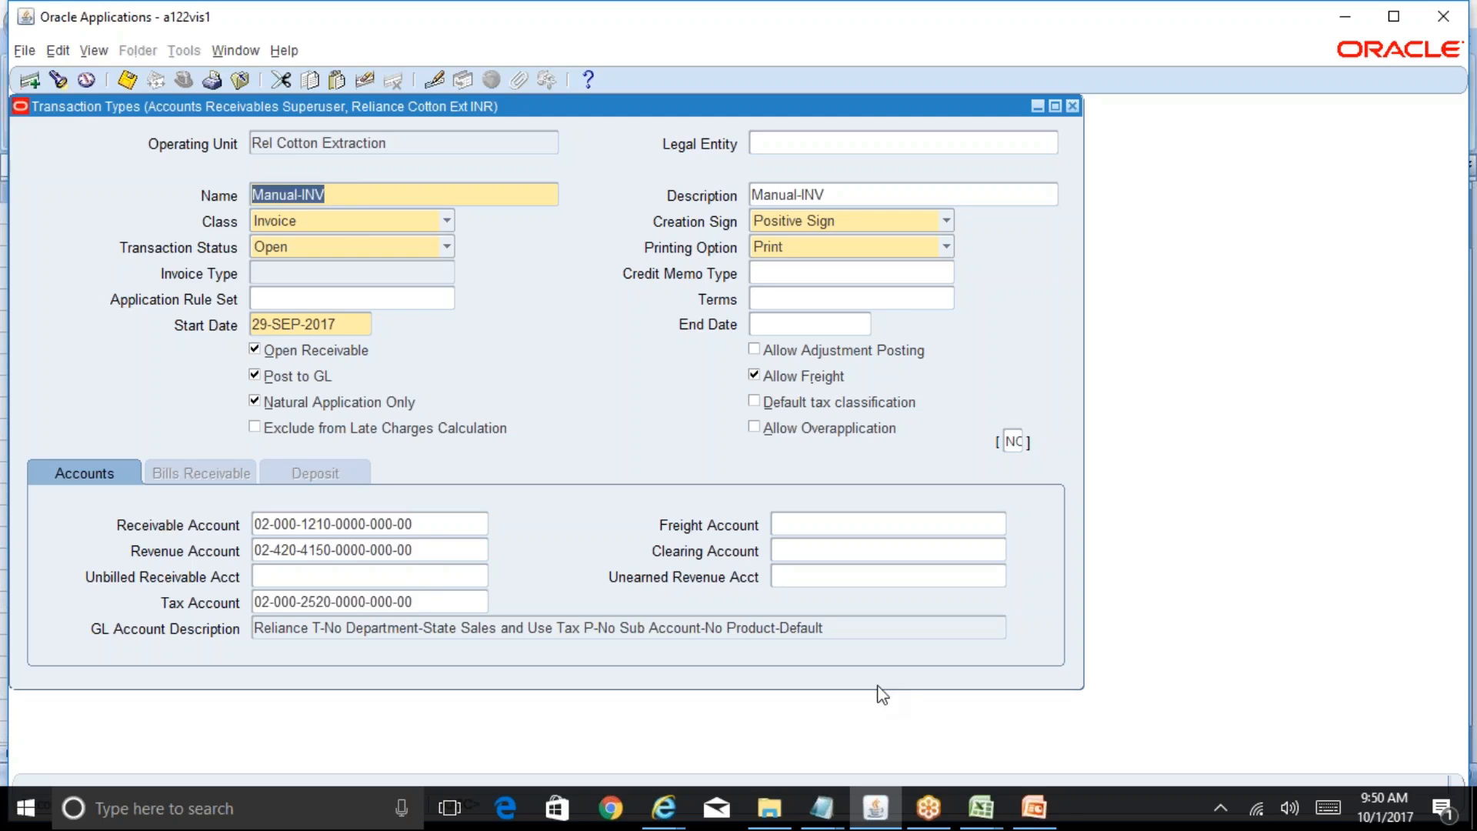
- Switch to the BR100_Financials_AR workbook and check the Manual-CM entry in the transaction type list
mouse_move(981, 808)
left_click(1060, 746)
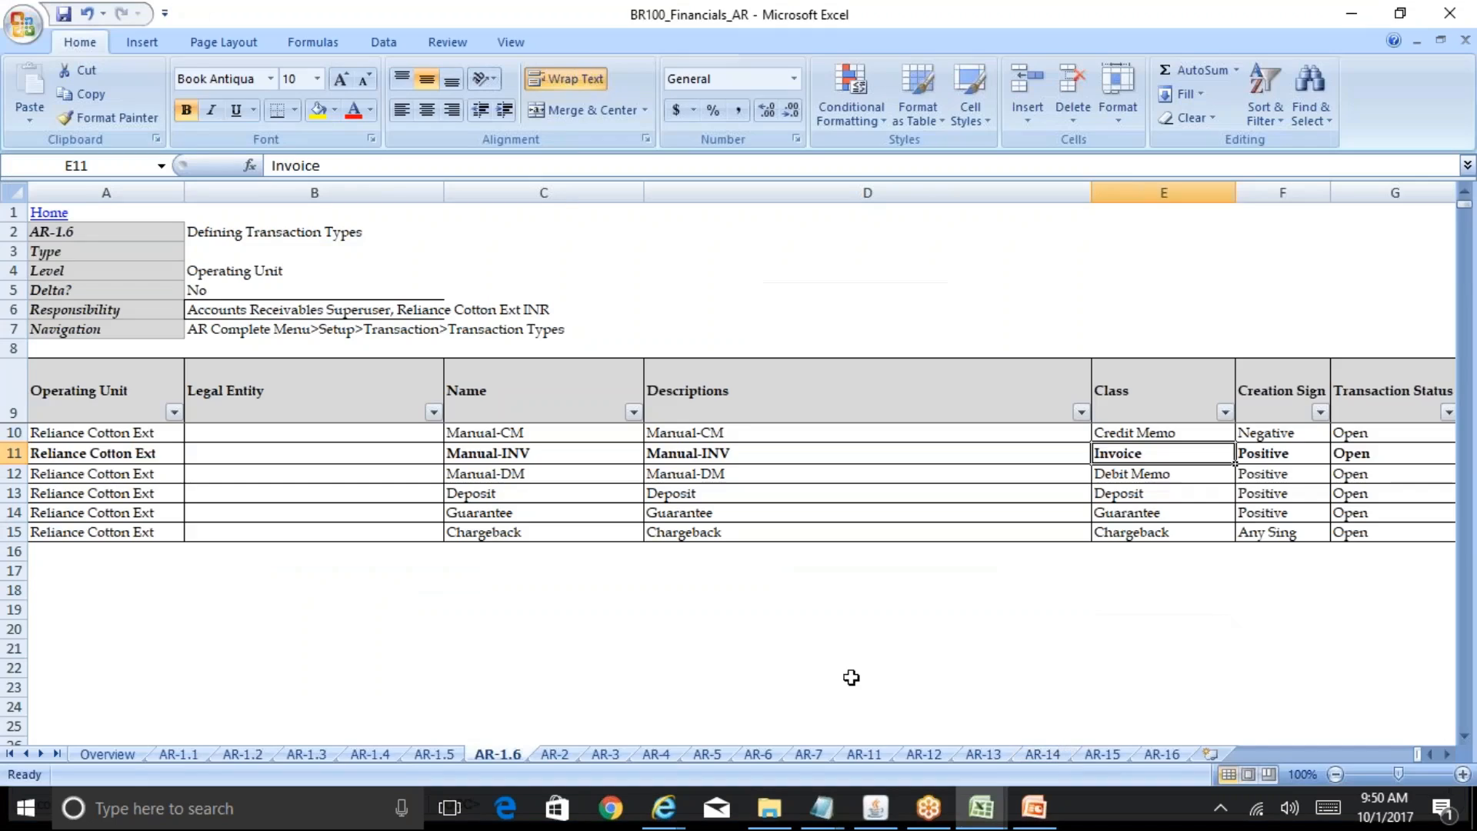
left_click(520, 436)
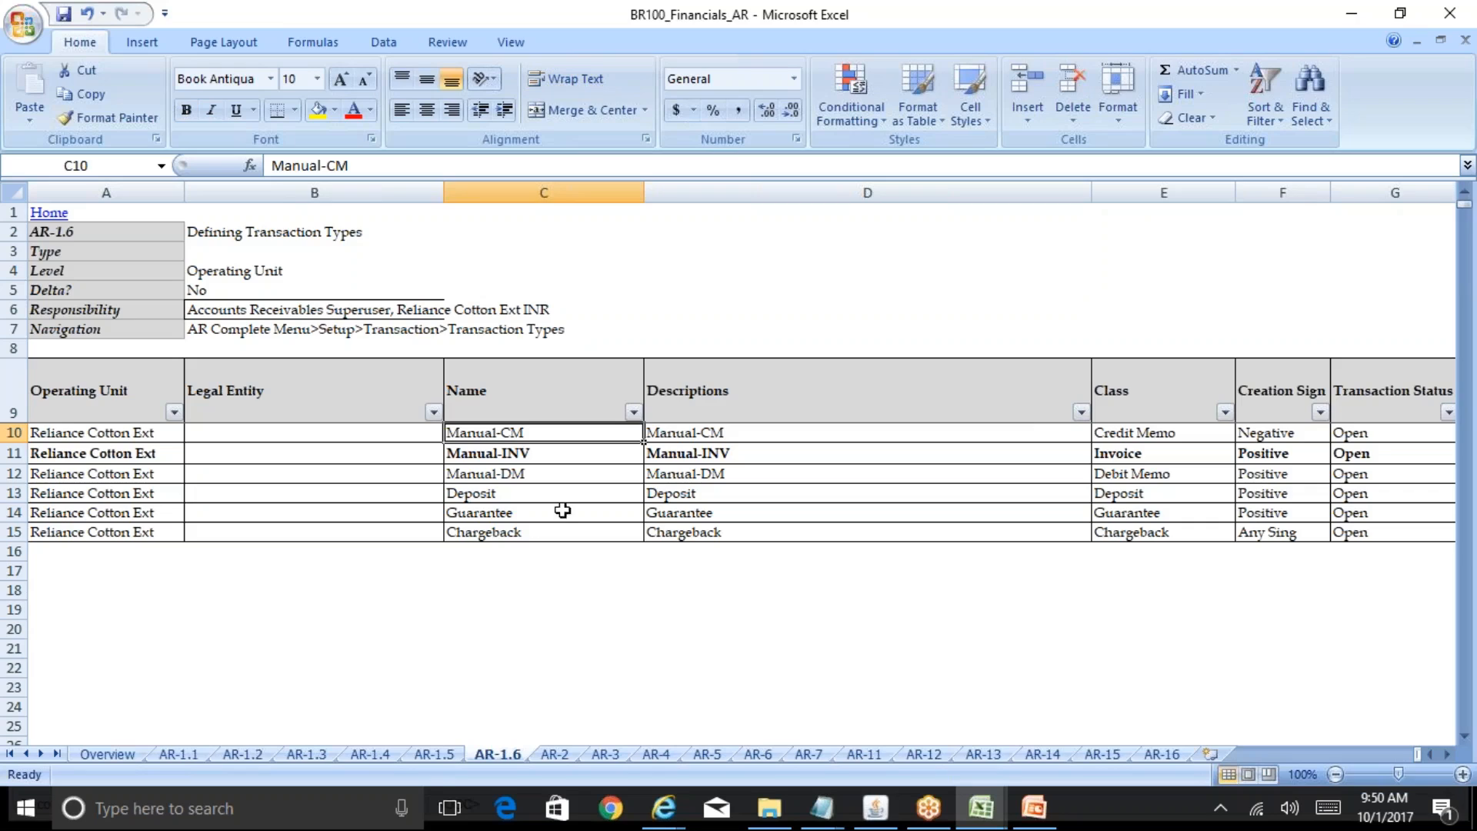
- Return to Oracle Applications and read the GL descriptions of the receivable, tax and revenue accounts again
left_click(875, 809)
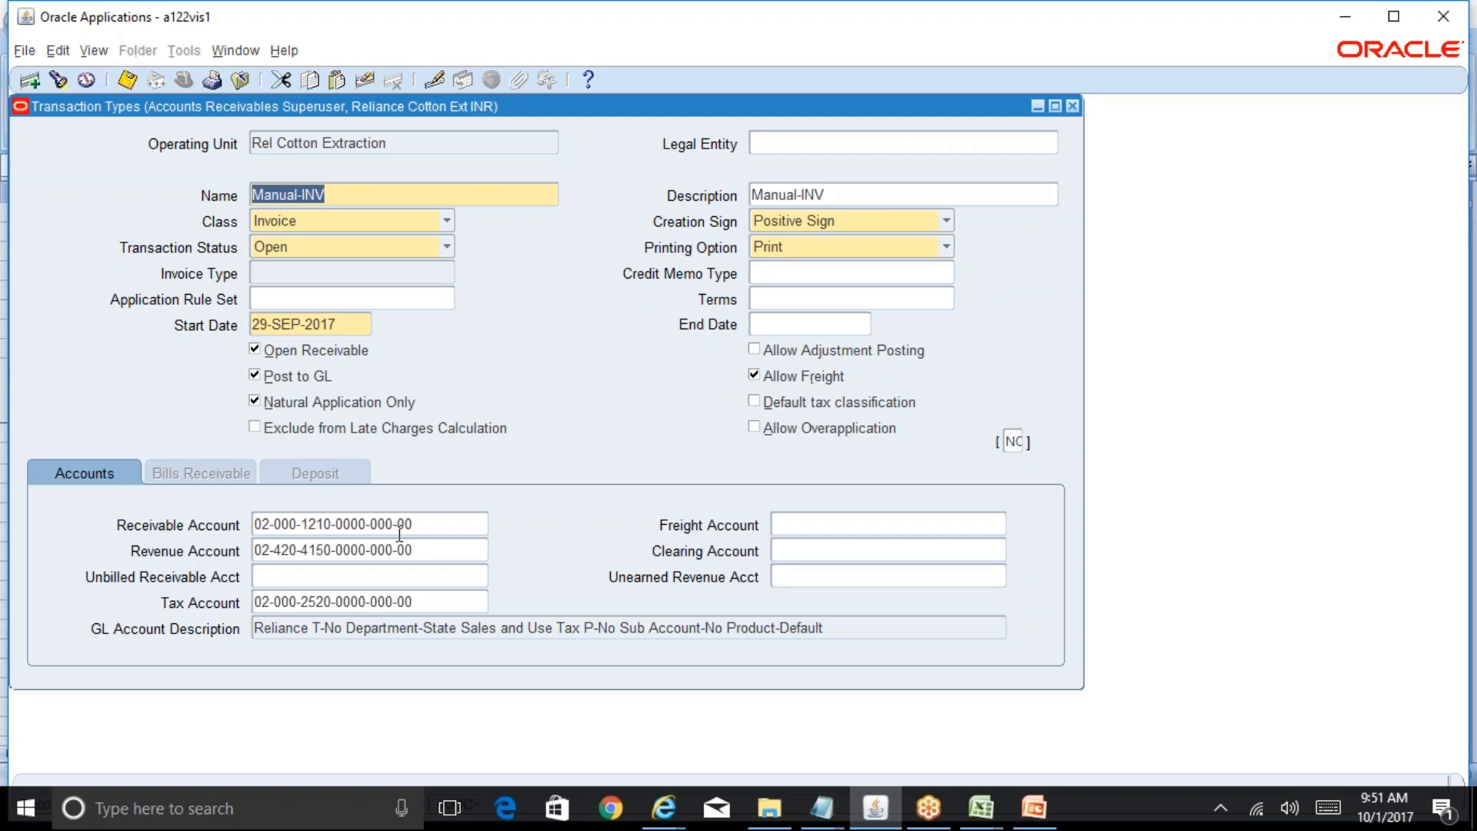
left_click(425, 531)
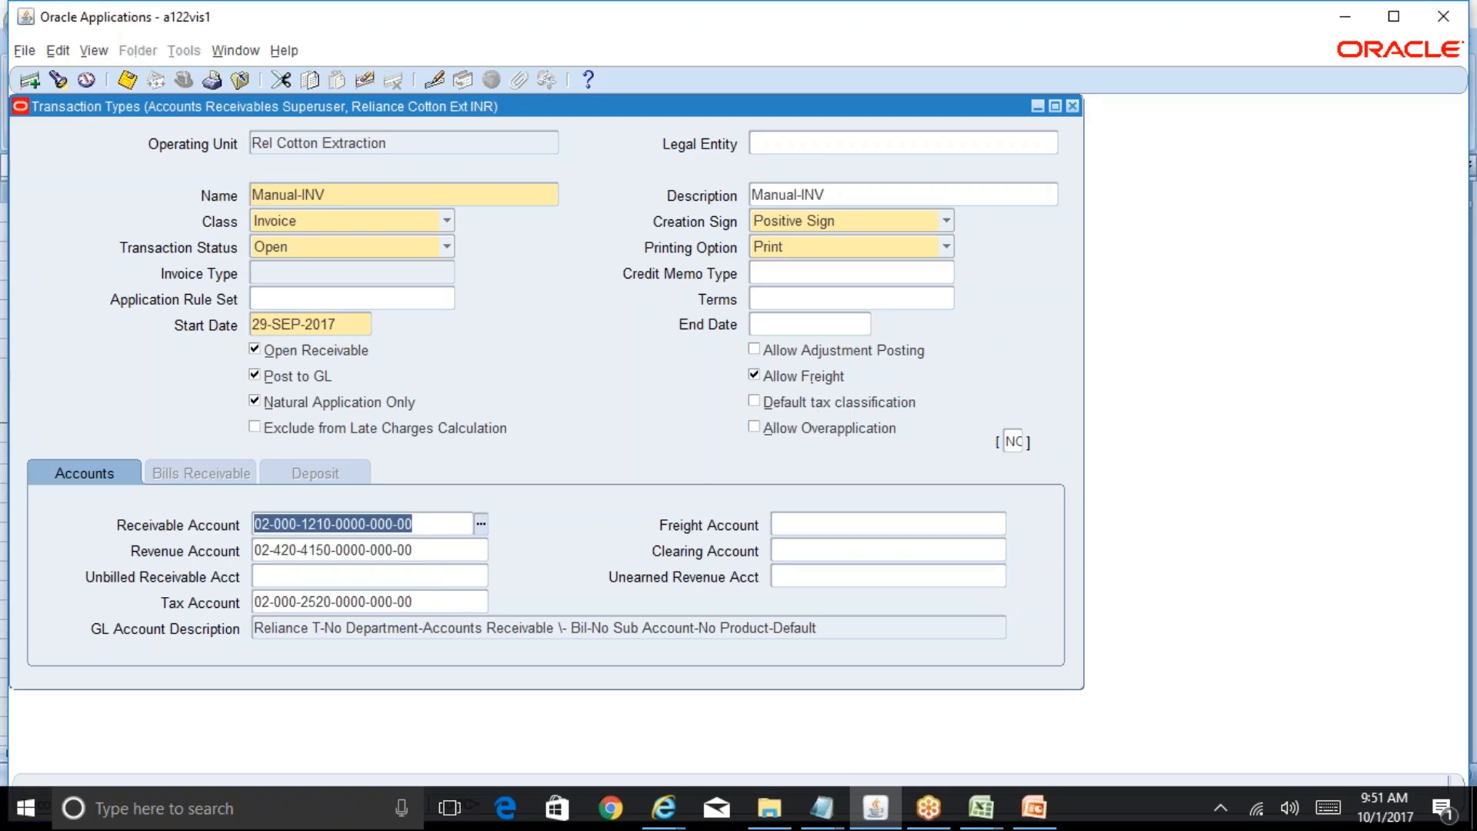
left_click(427, 602)
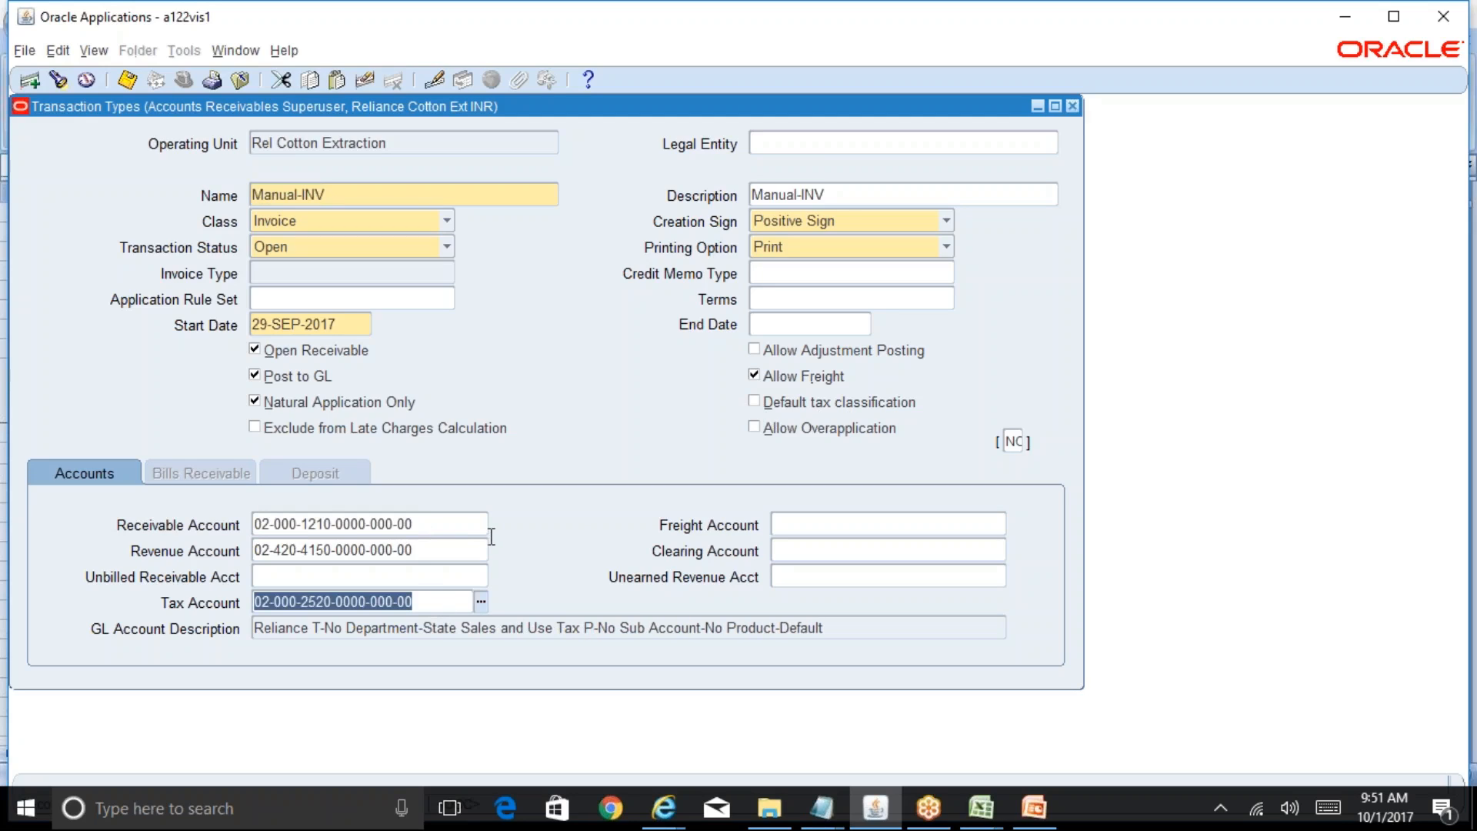
left_click(430, 523)
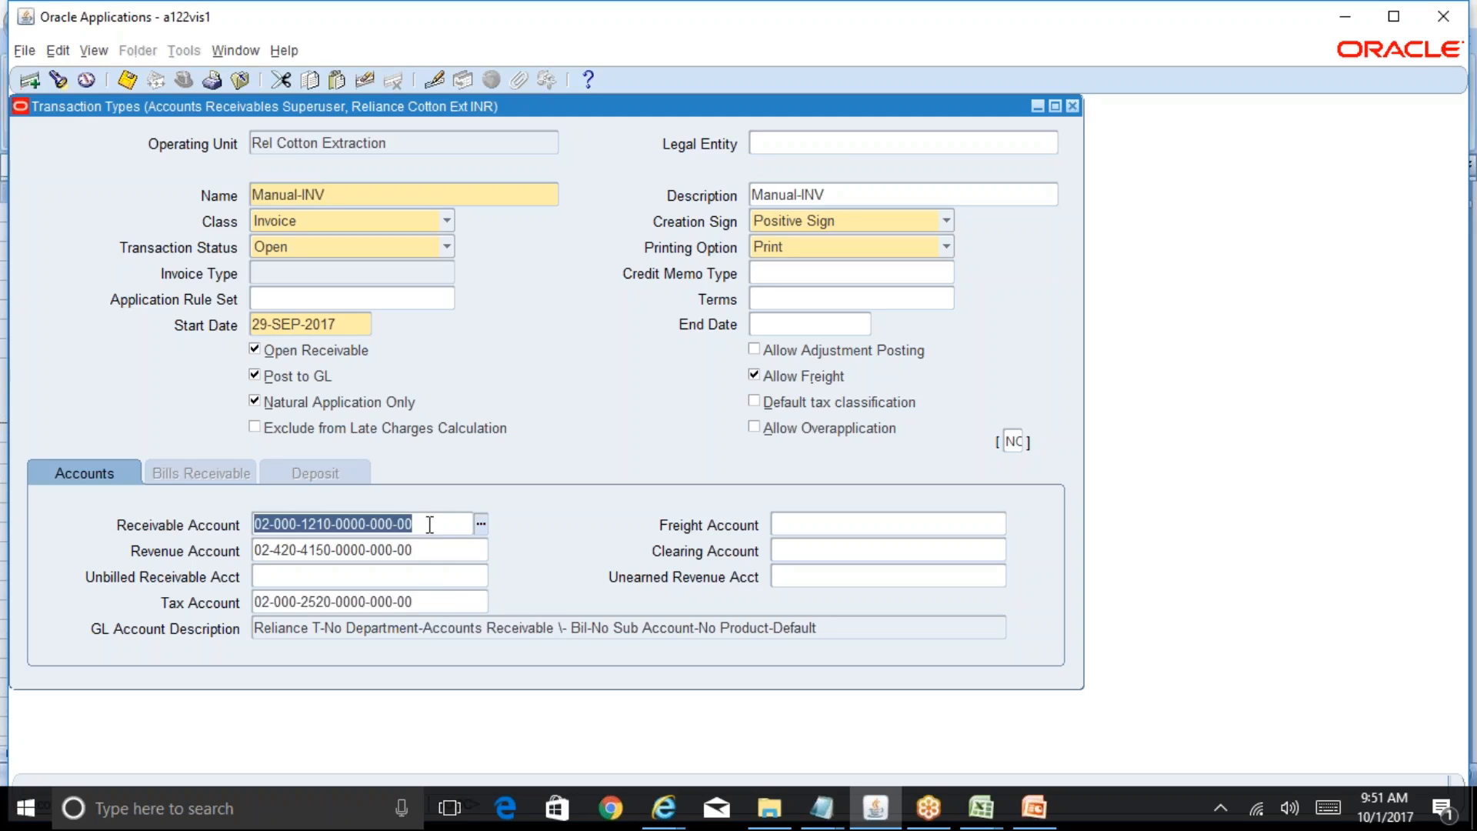
left_click(436, 551)
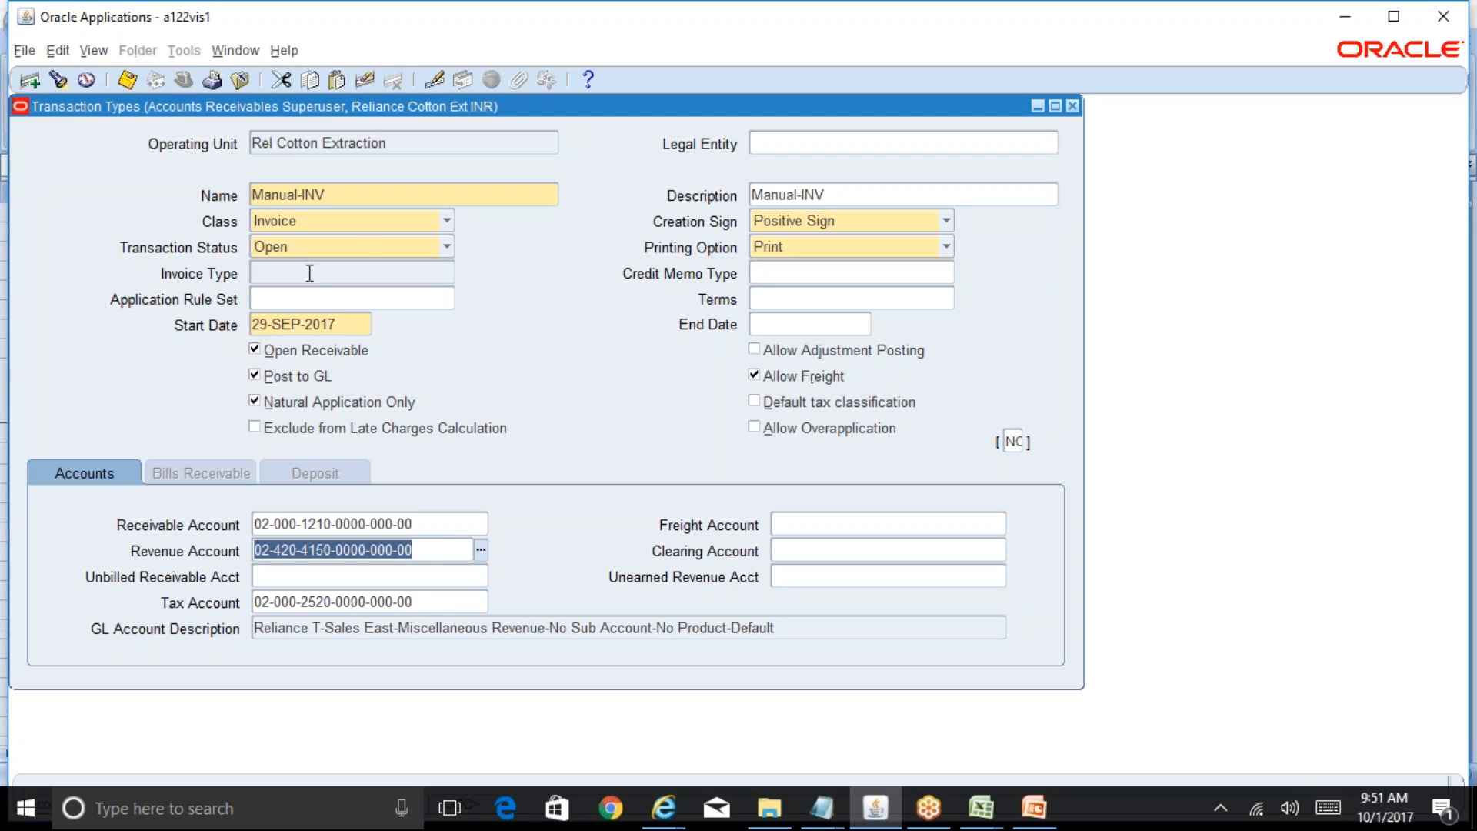
- Start a new blank transaction type record after Manual-INV
left_click(341, 204)
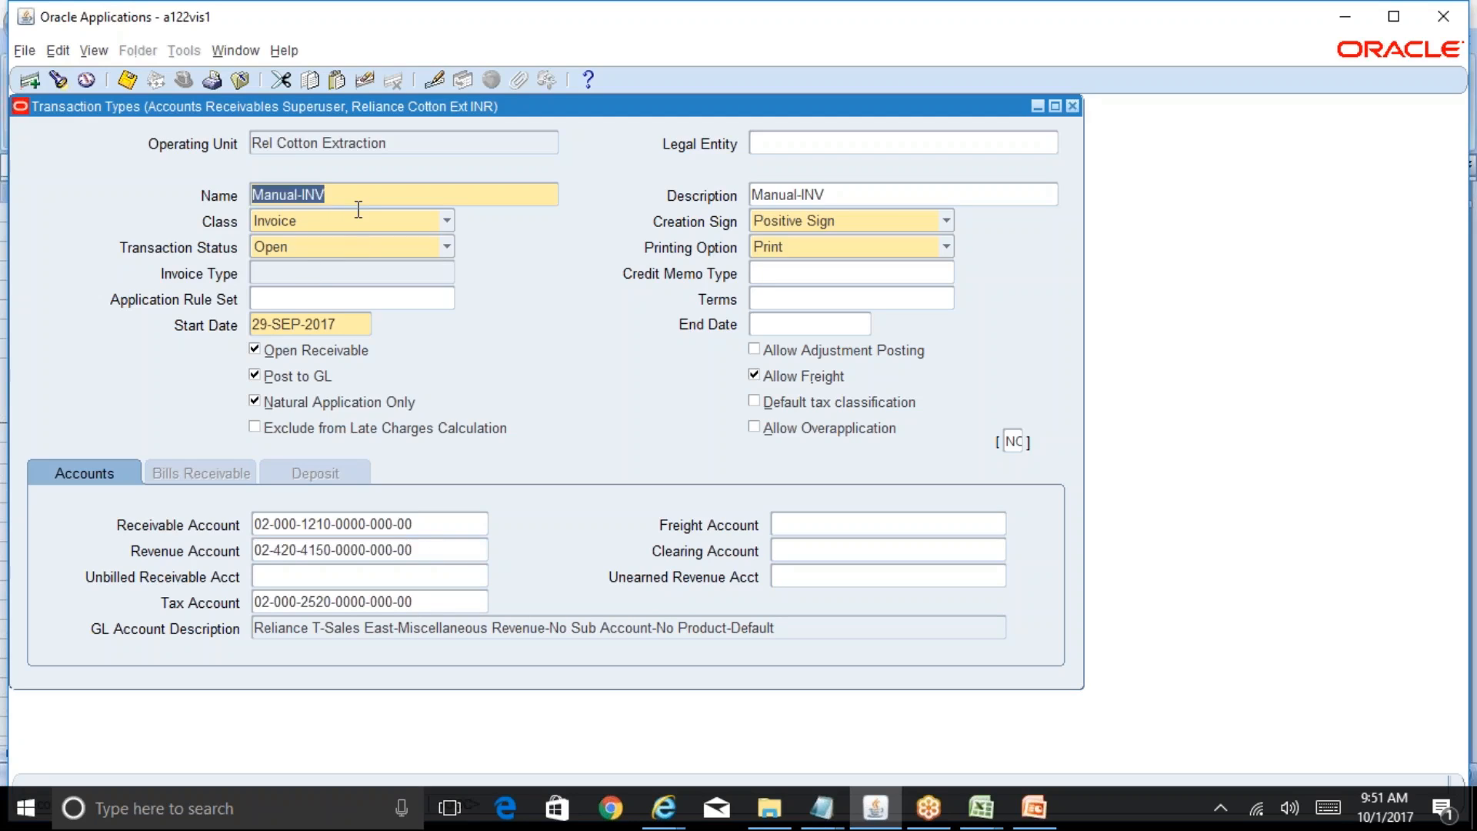
key("Down")
left_click(337, 194)
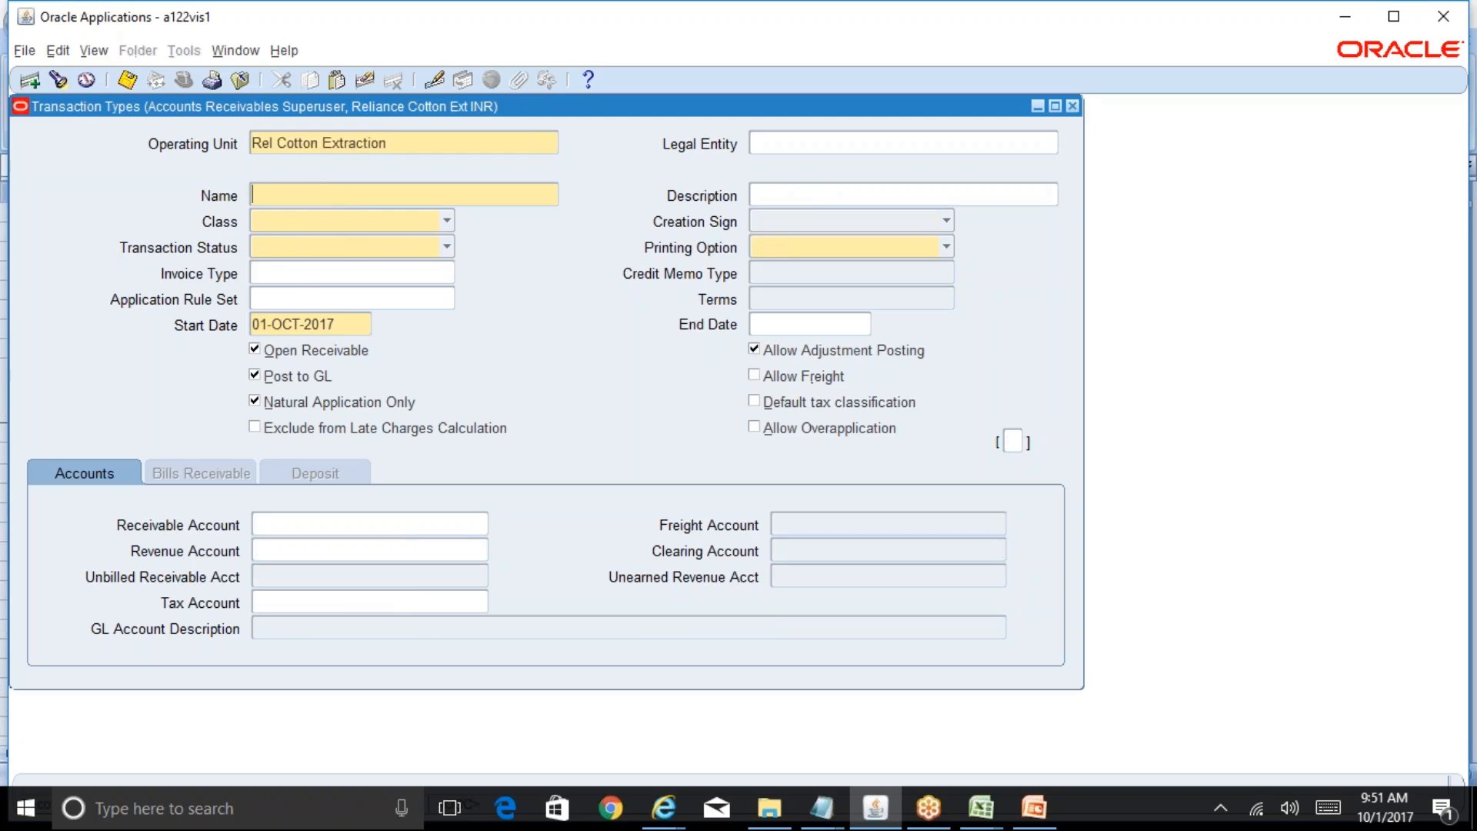
- Copy the name Manual-CM from C10 of the BR100_Financials_AR workbook and return to Oracle Applications
mouse_move(981, 807)
left_click(1060, 746)
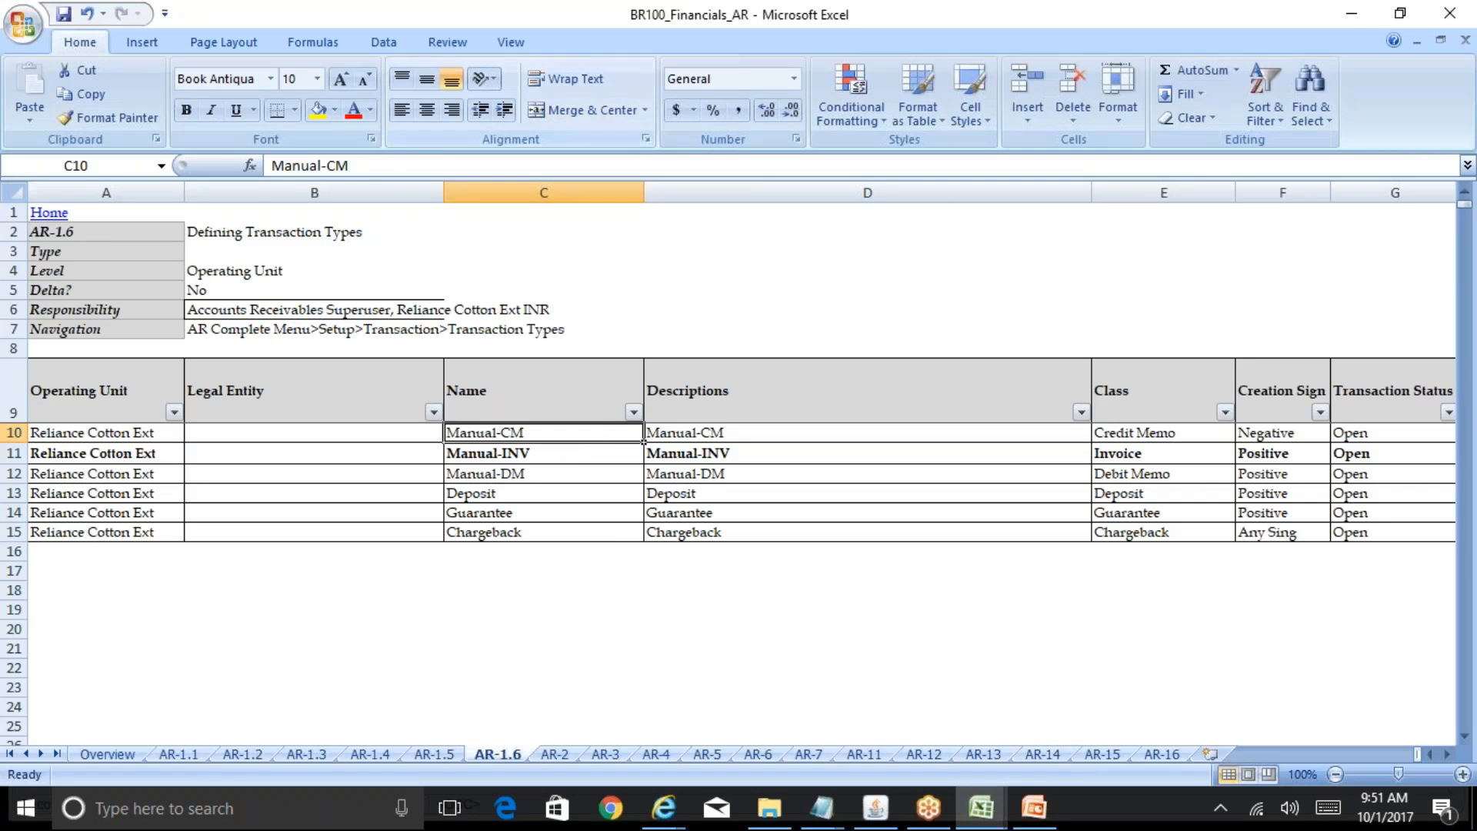
left_click(324, 163)
double_click(324, 164)
key("ctrl+c")
key("Escape")
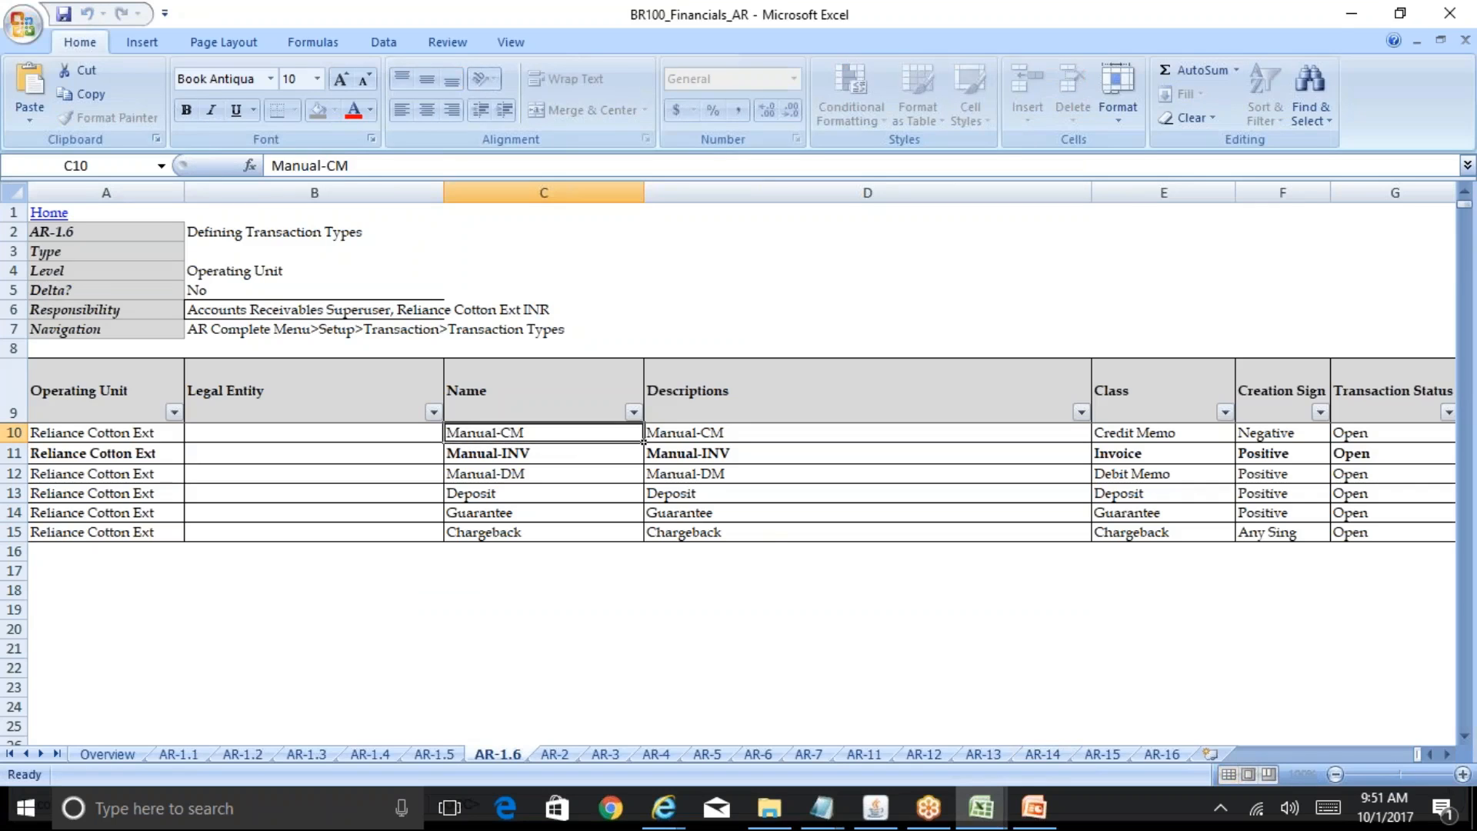
key("alt+Tab")
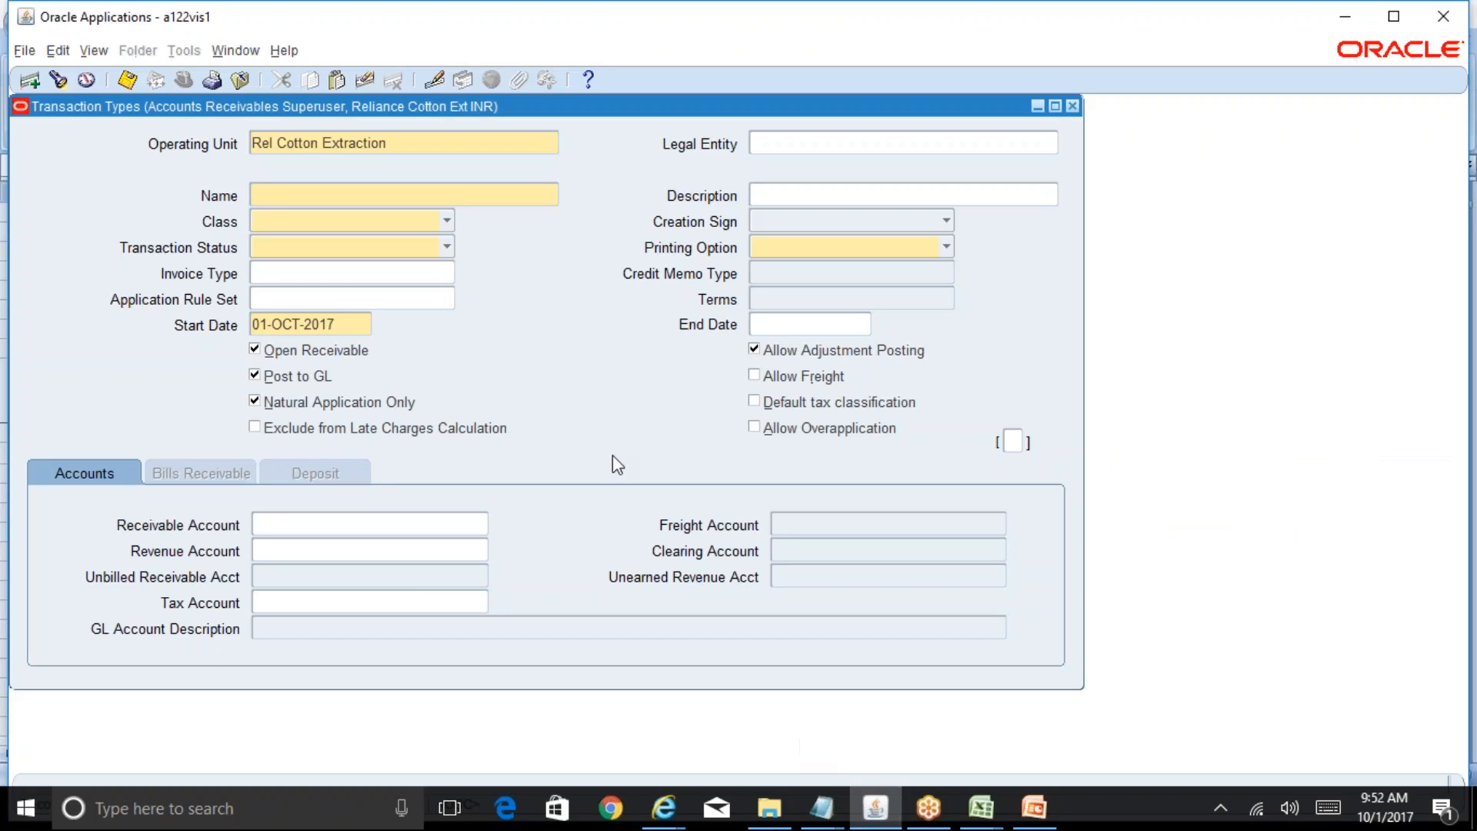
- Clear the blank record from the Transaction Types form
key("alt+e")
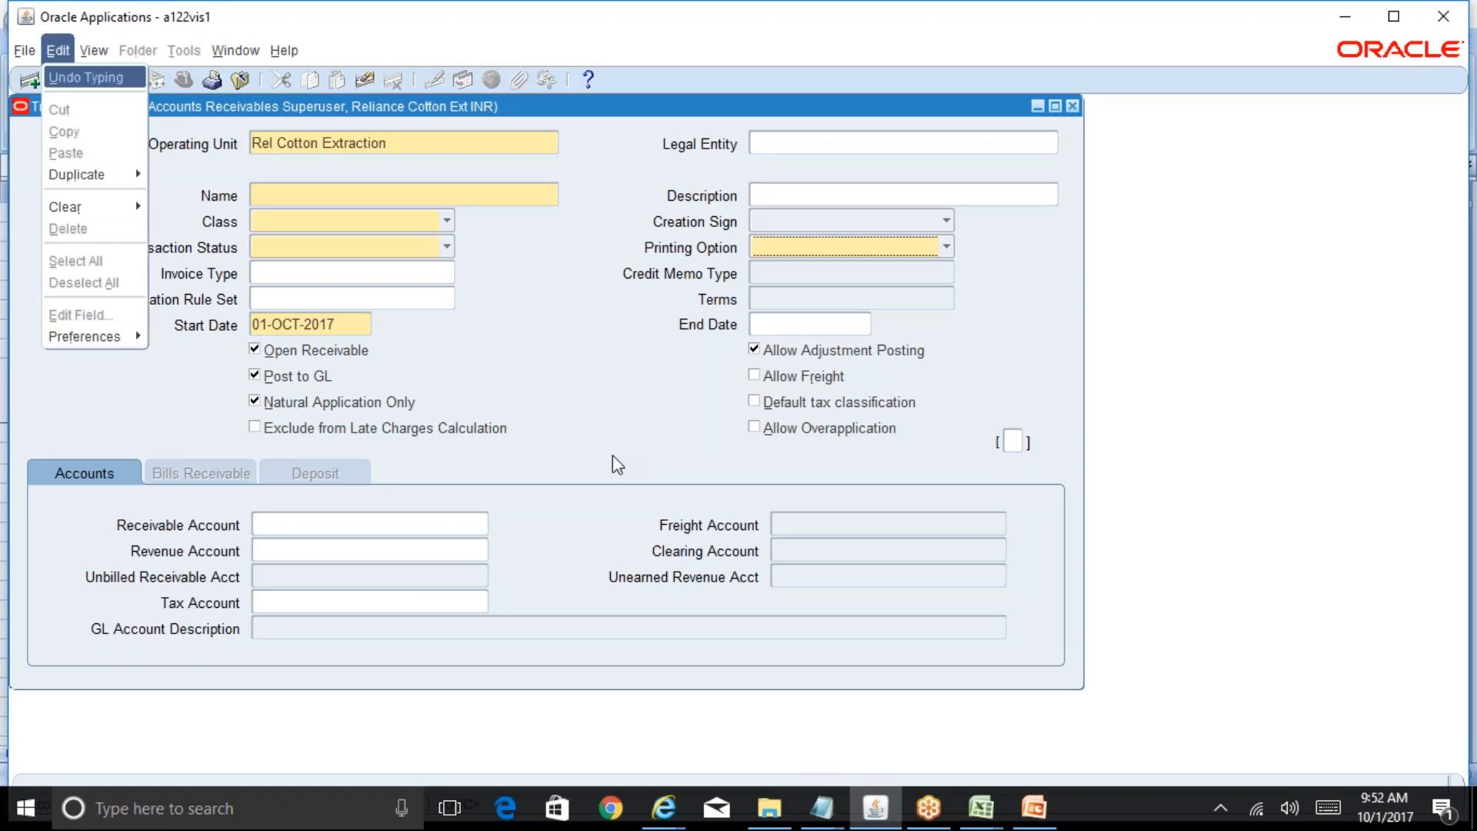
key("l")
key("r")
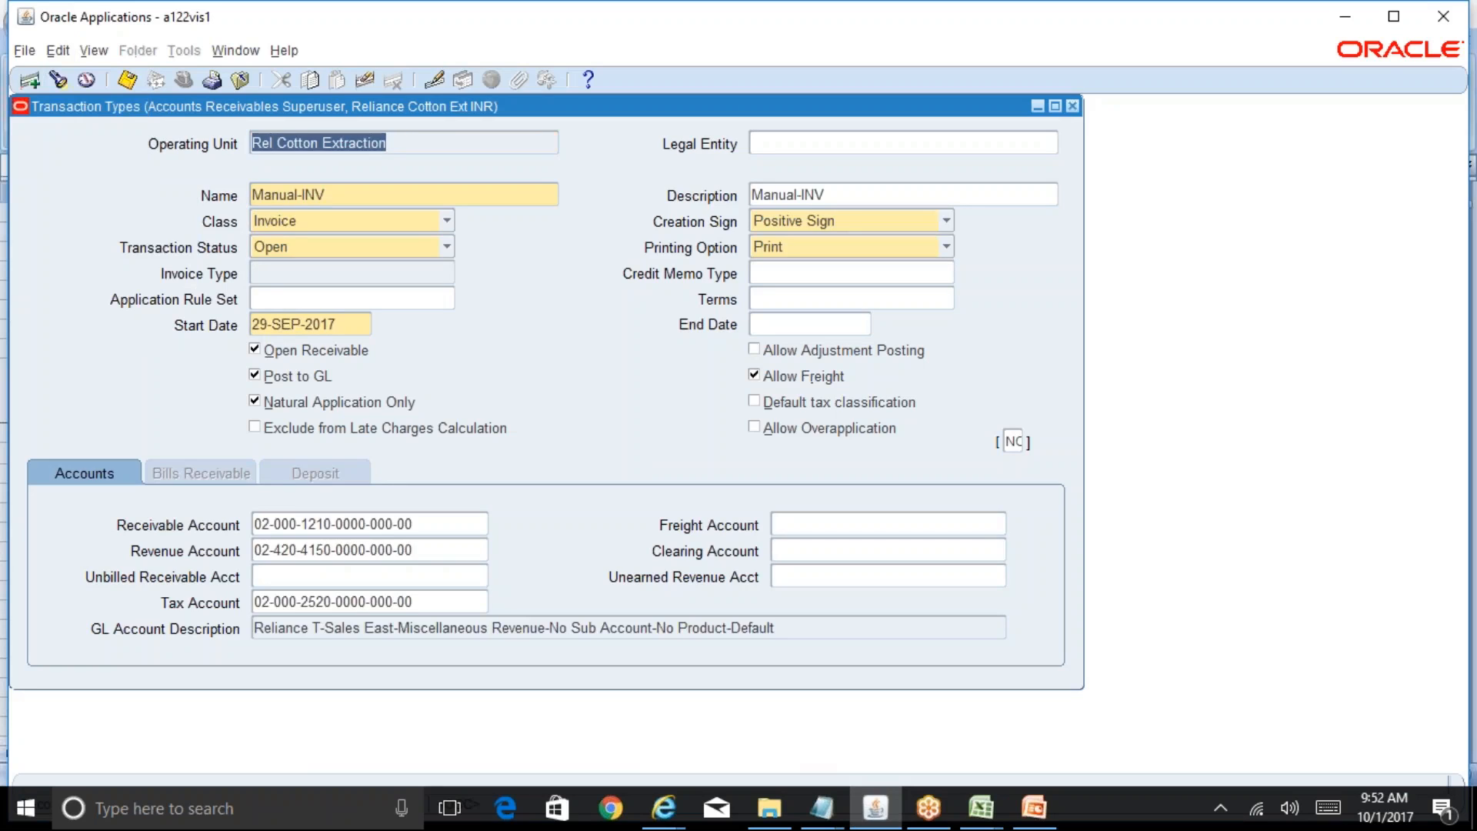
- Query the Transaction Types form for the name Manual-CM
key("F11")
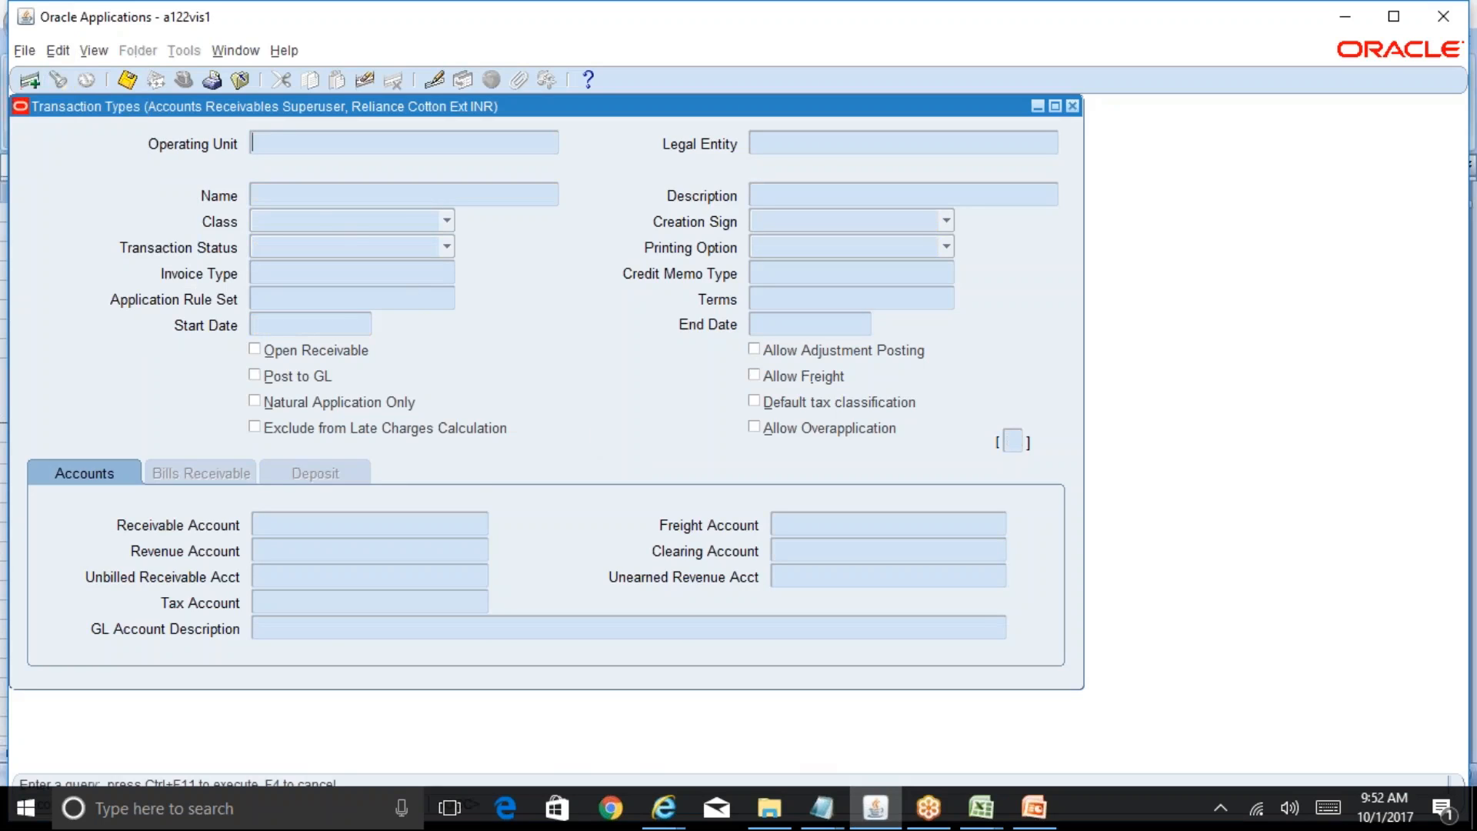
left_click(464, 203)
type("Manual-CM")
key("ctrl+F11")
- Clear the query criteria and leave query mode to get a blank transaction type record
key("alt+e")
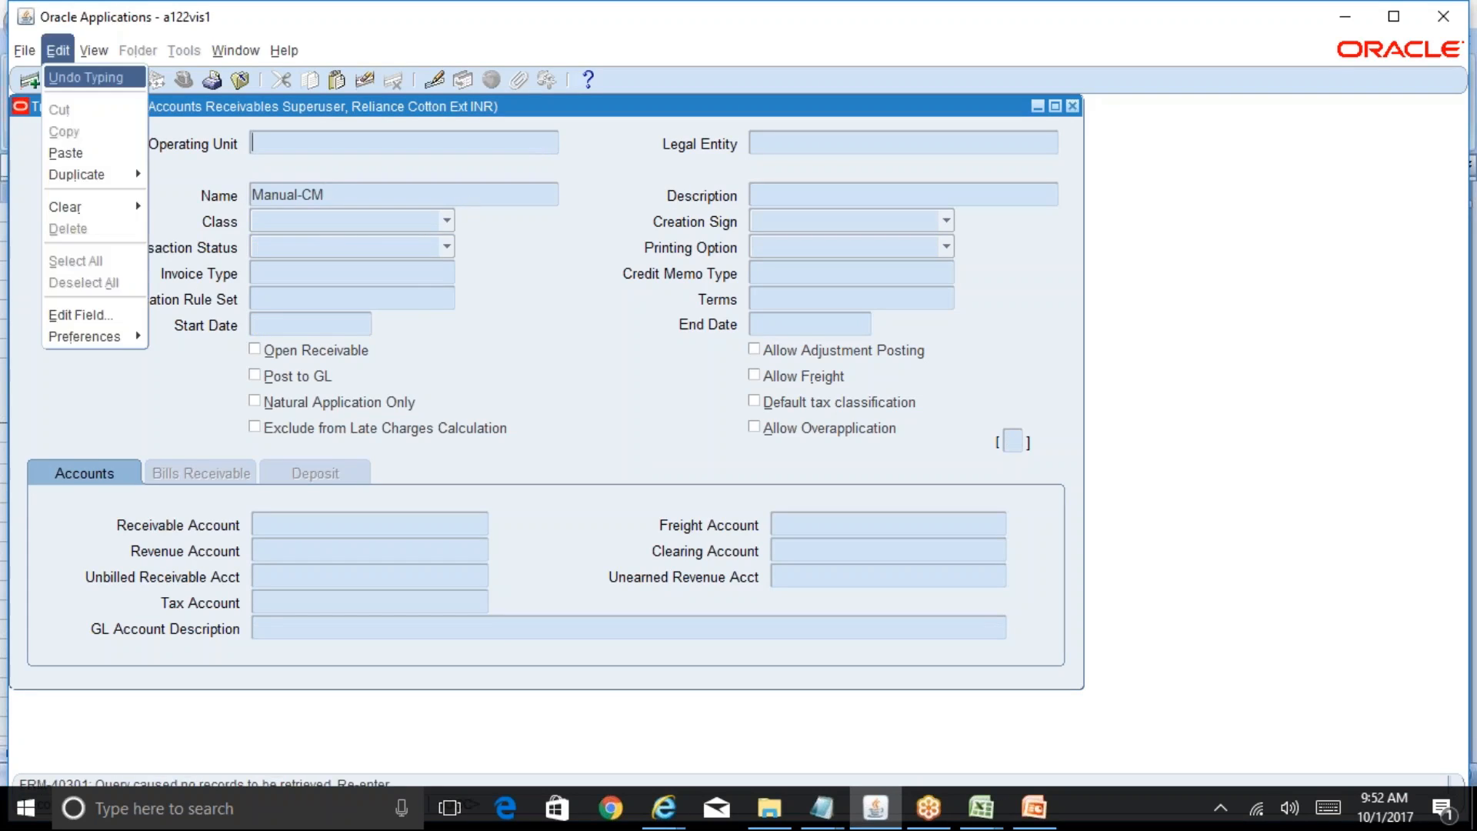
key("l")
key("r")
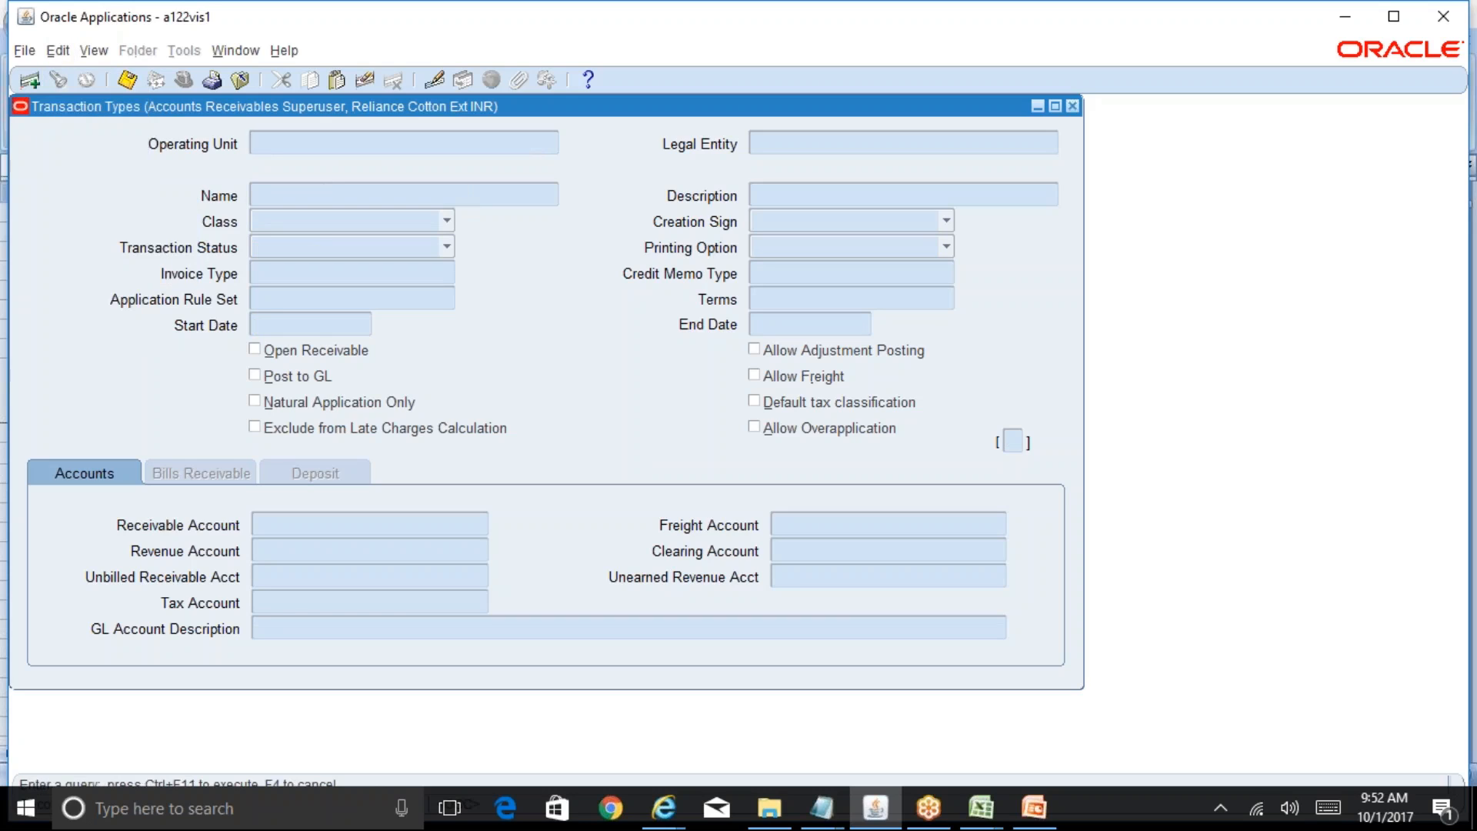
key("F4")
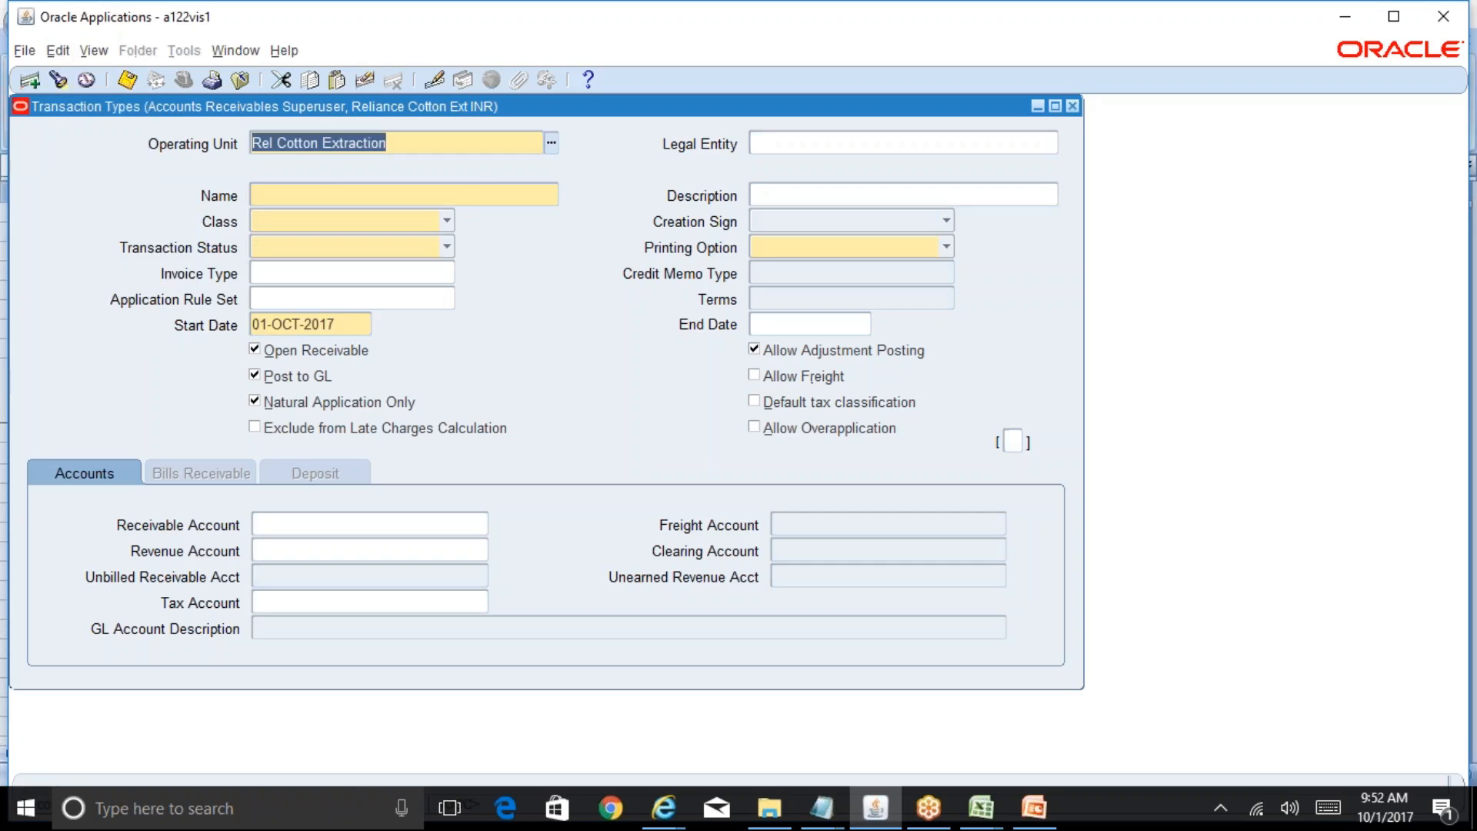
- Copy the name Manual-CM from C10 of the BR100_Financials_AR workbook into the new Oracle Applications record's Name
left_click(988, 814)
left_click(1058, 743)
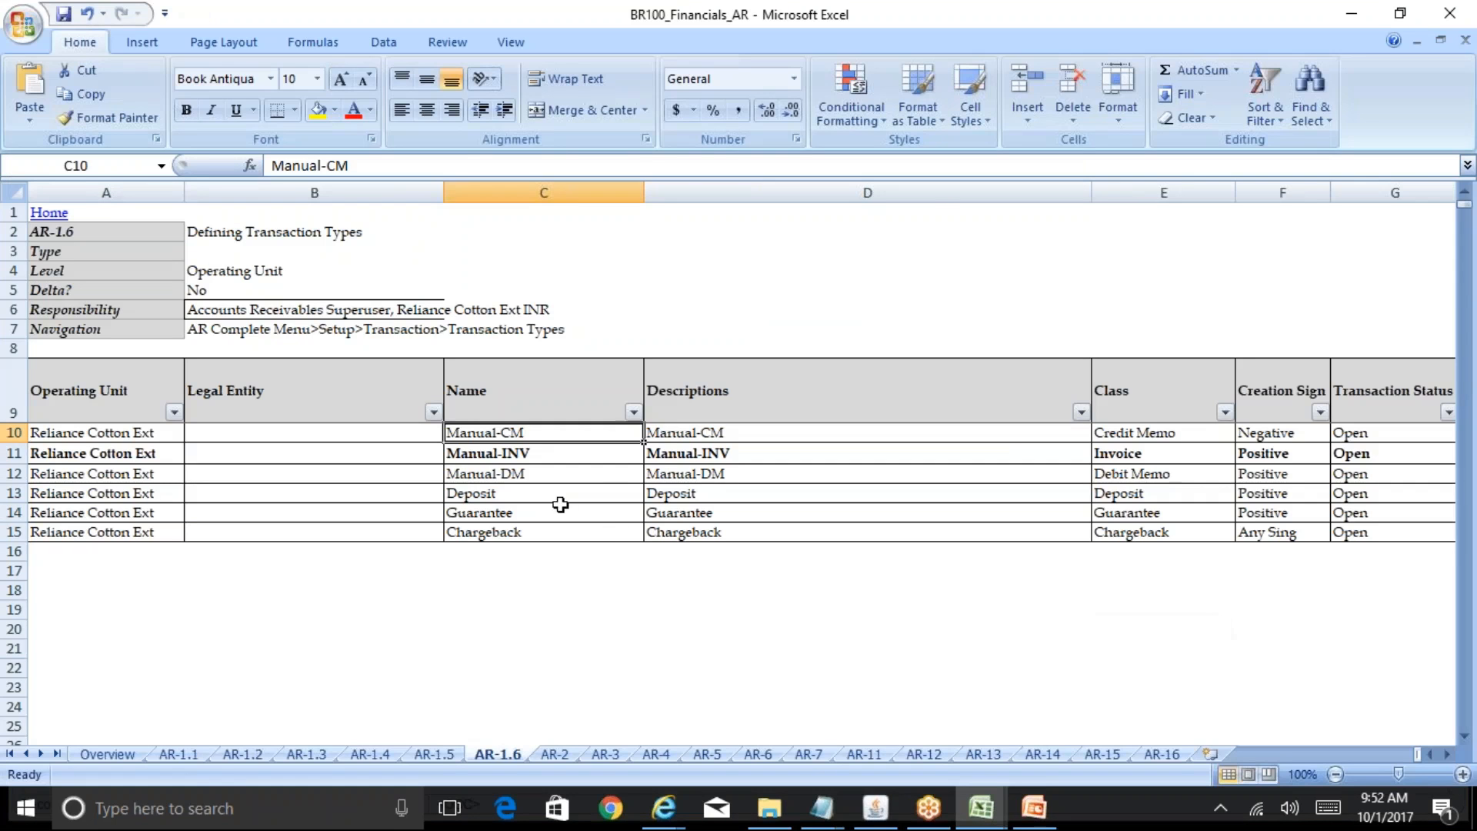
left_click_drag(362, 165, 271, 166)
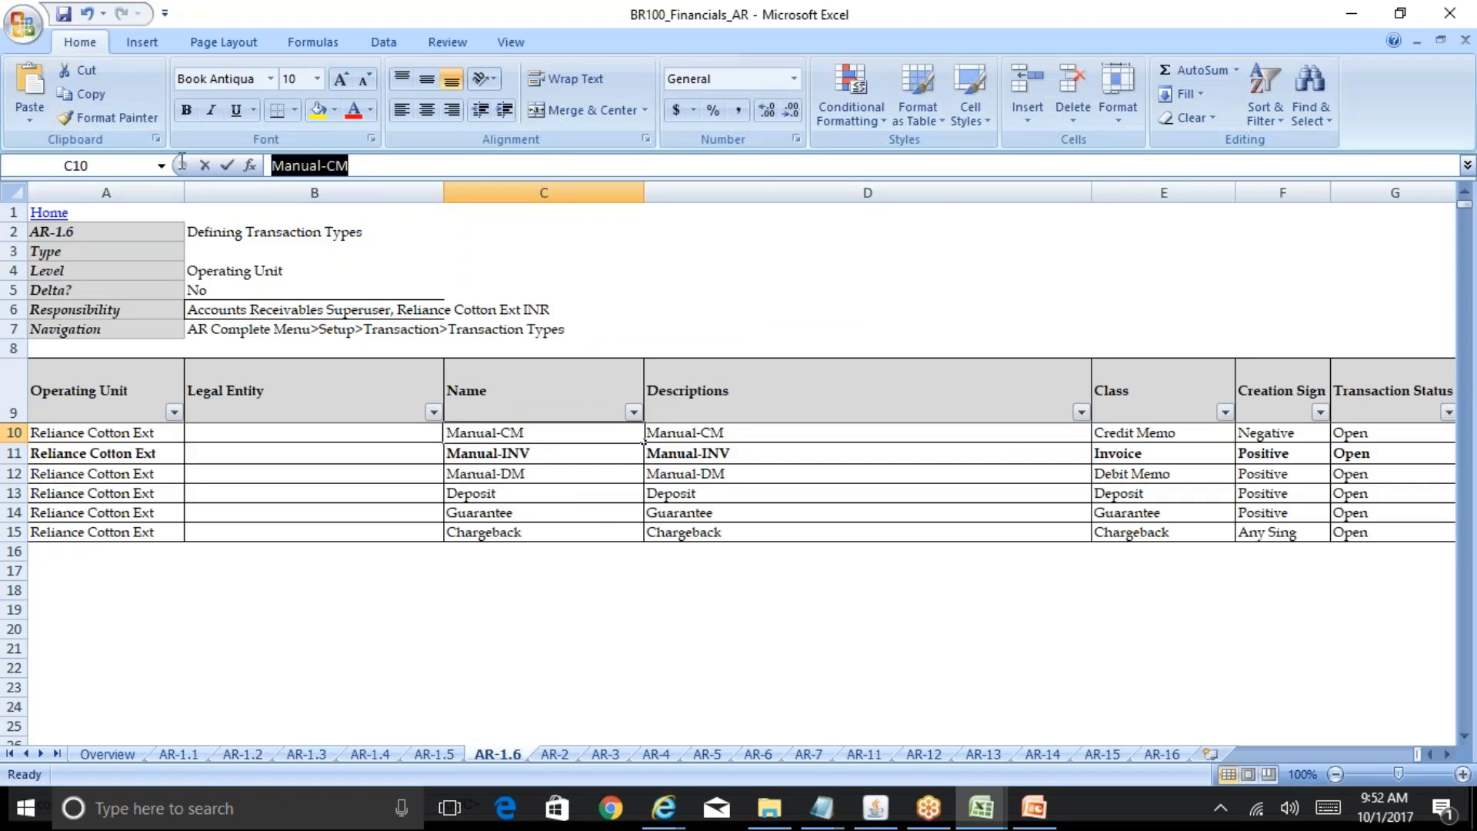
key("ctrl+c")
left_click(875, 808)
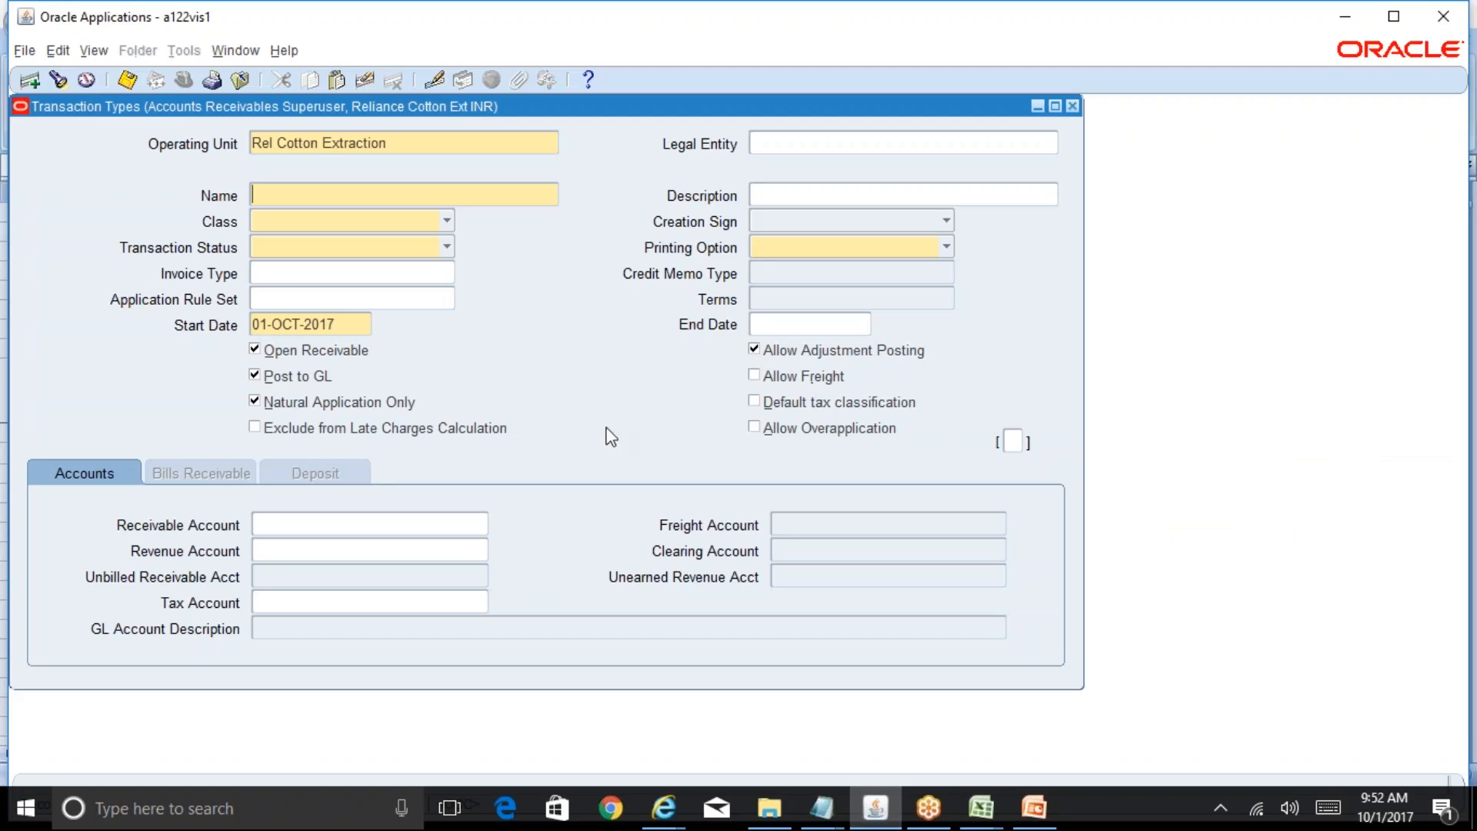
key("ctrl+v")
- Set the class to Credit Memo and the transaction status to Open for Manual-CM
left_click(447, 223)
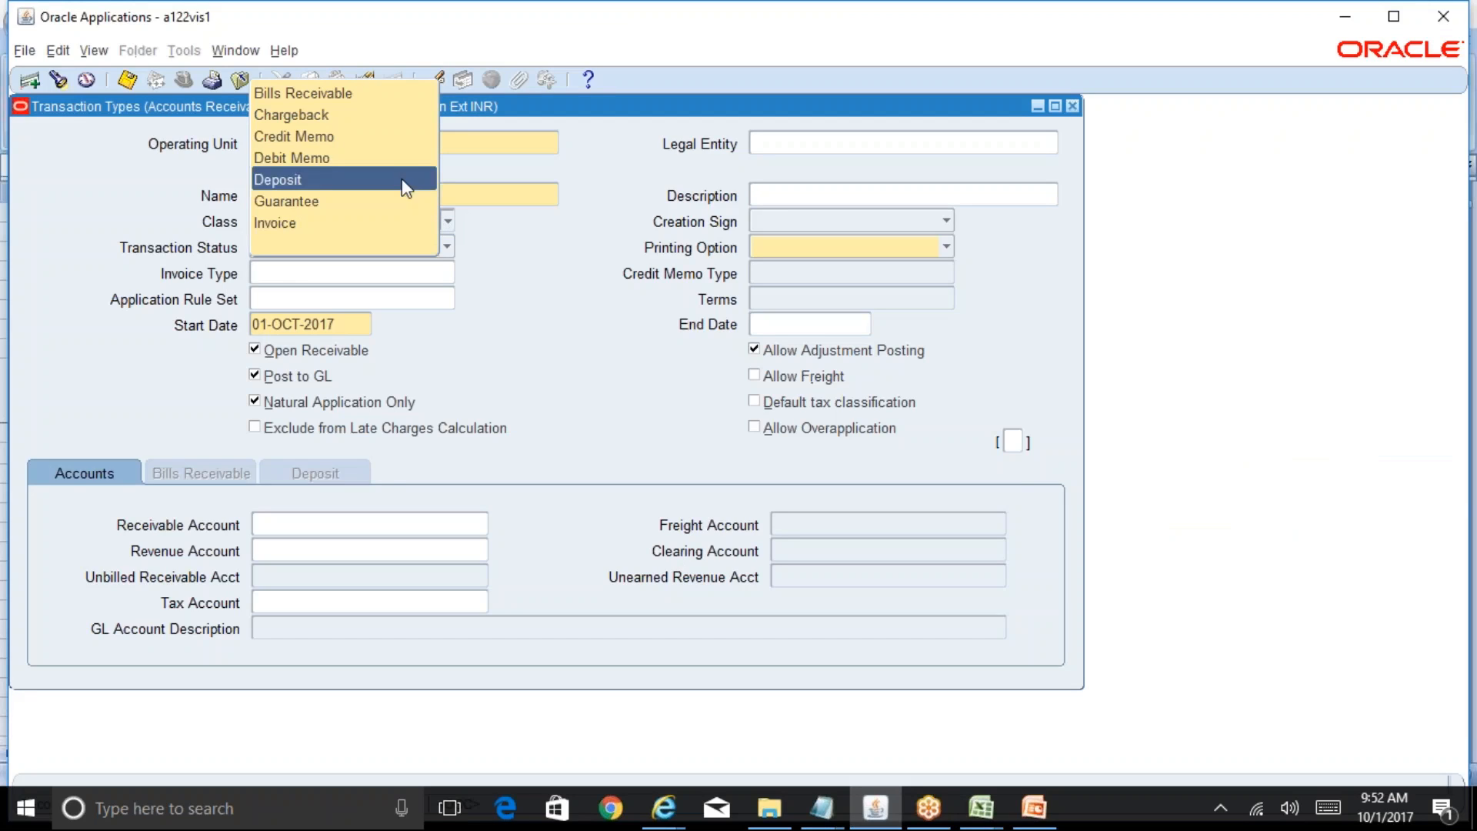
left_click(382, 146)
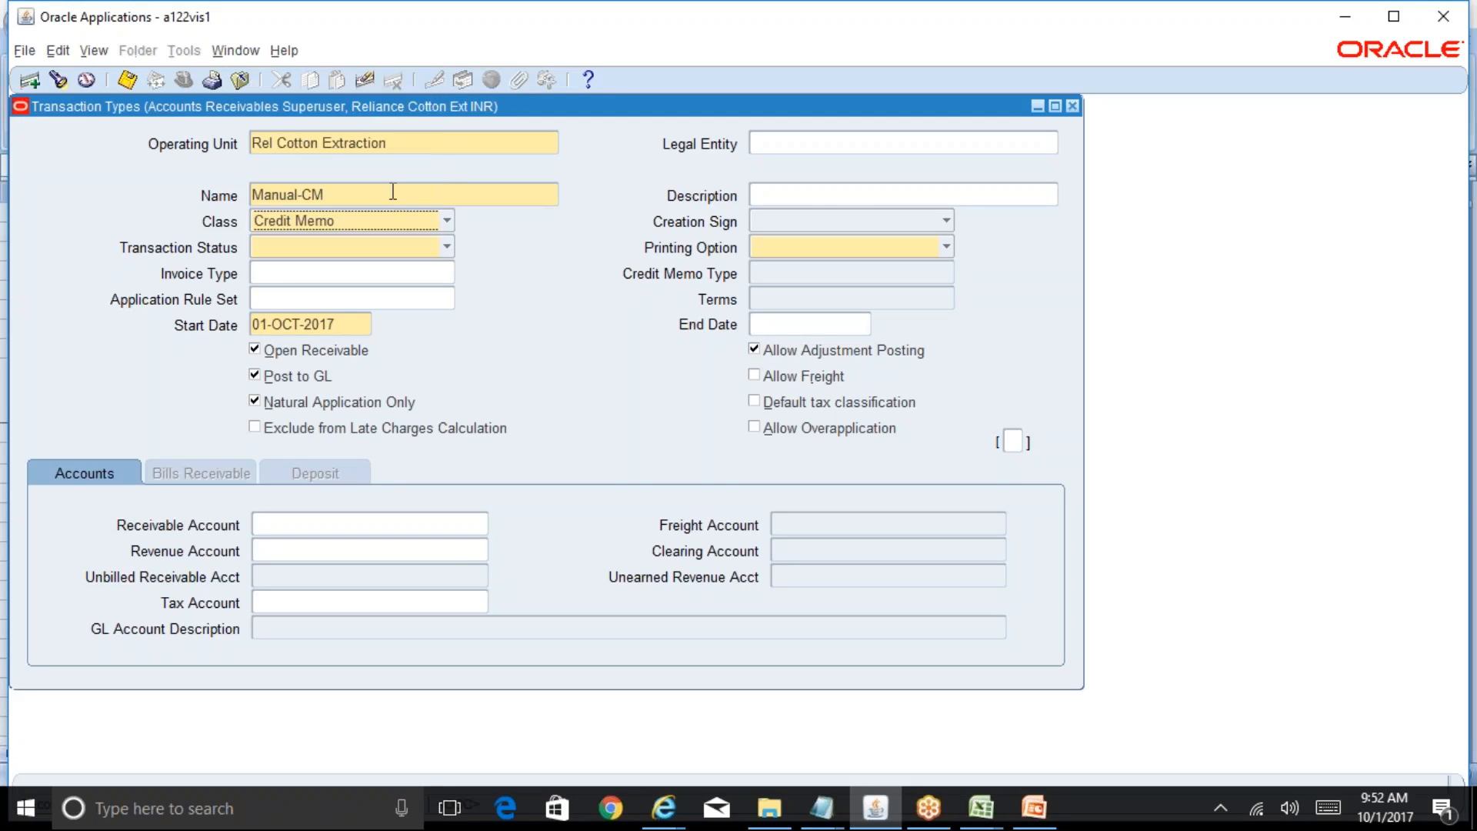
left_click(445, 247)
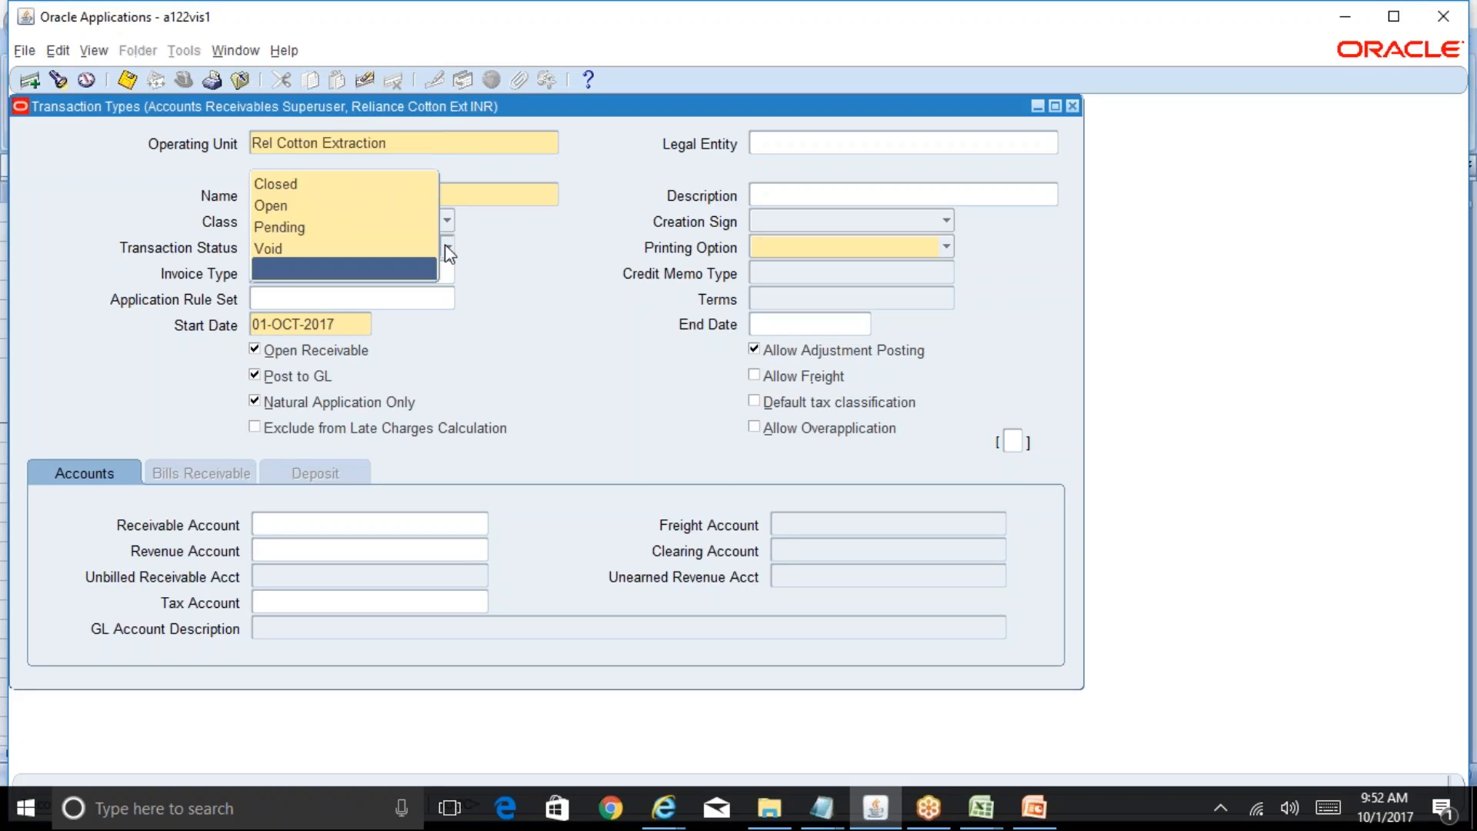
left_click(345, 206)
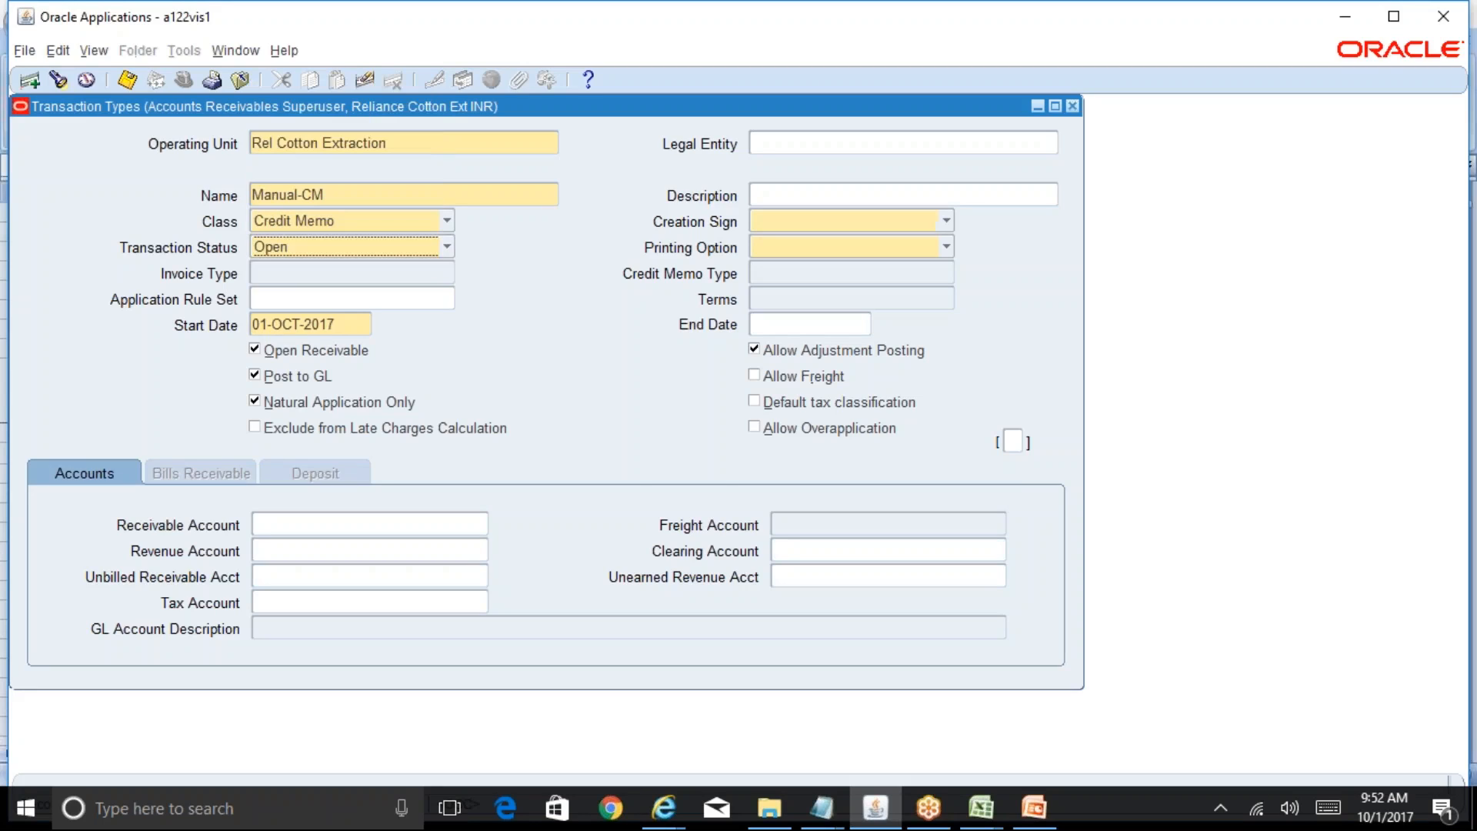
- Set the creation sign to Negative Sign and the printing option to Print, and enable Allow Freight
left_click(804, 223)
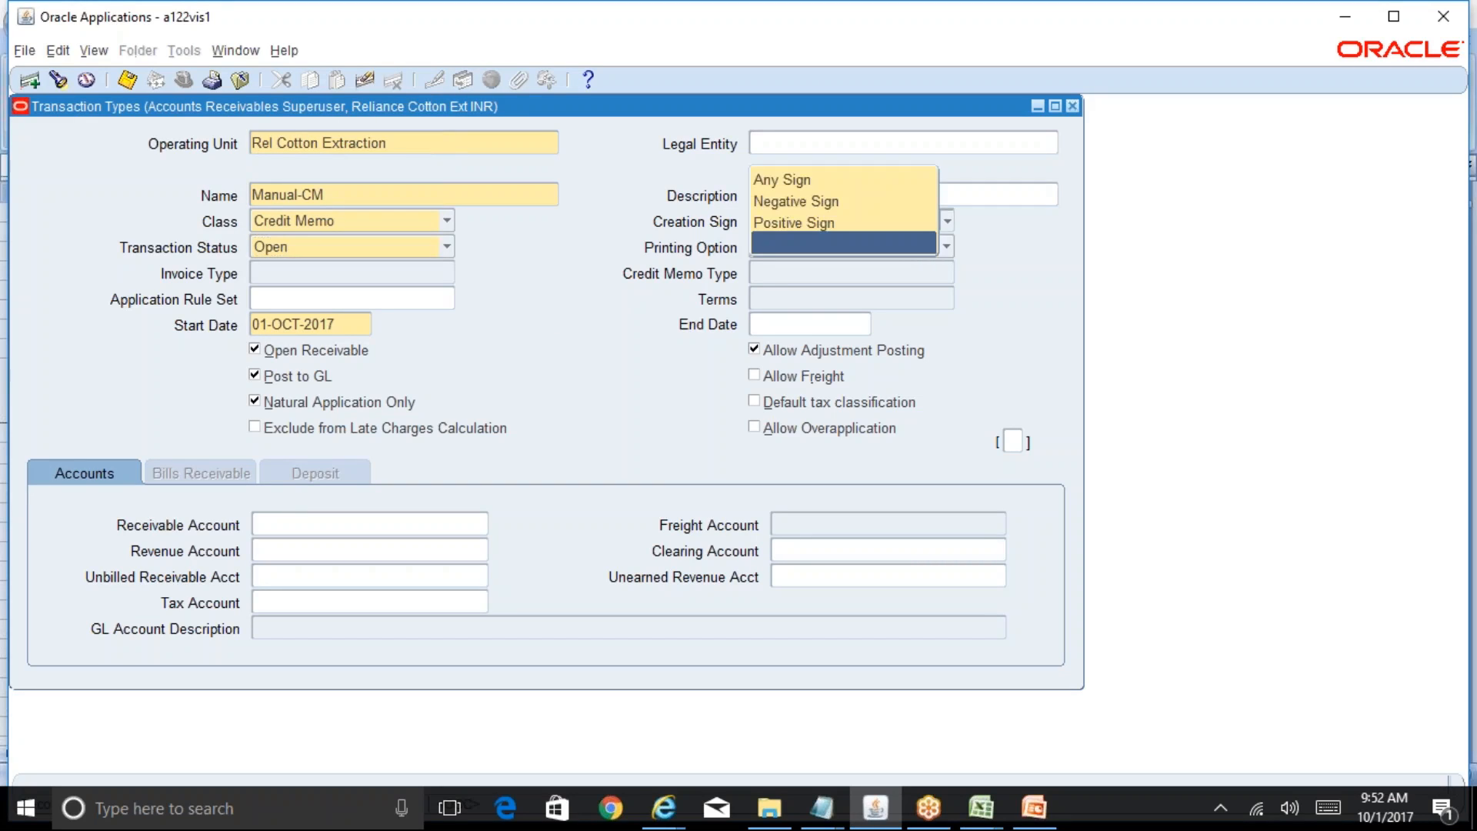
left_click(805, 205)
left_click(831, 249)
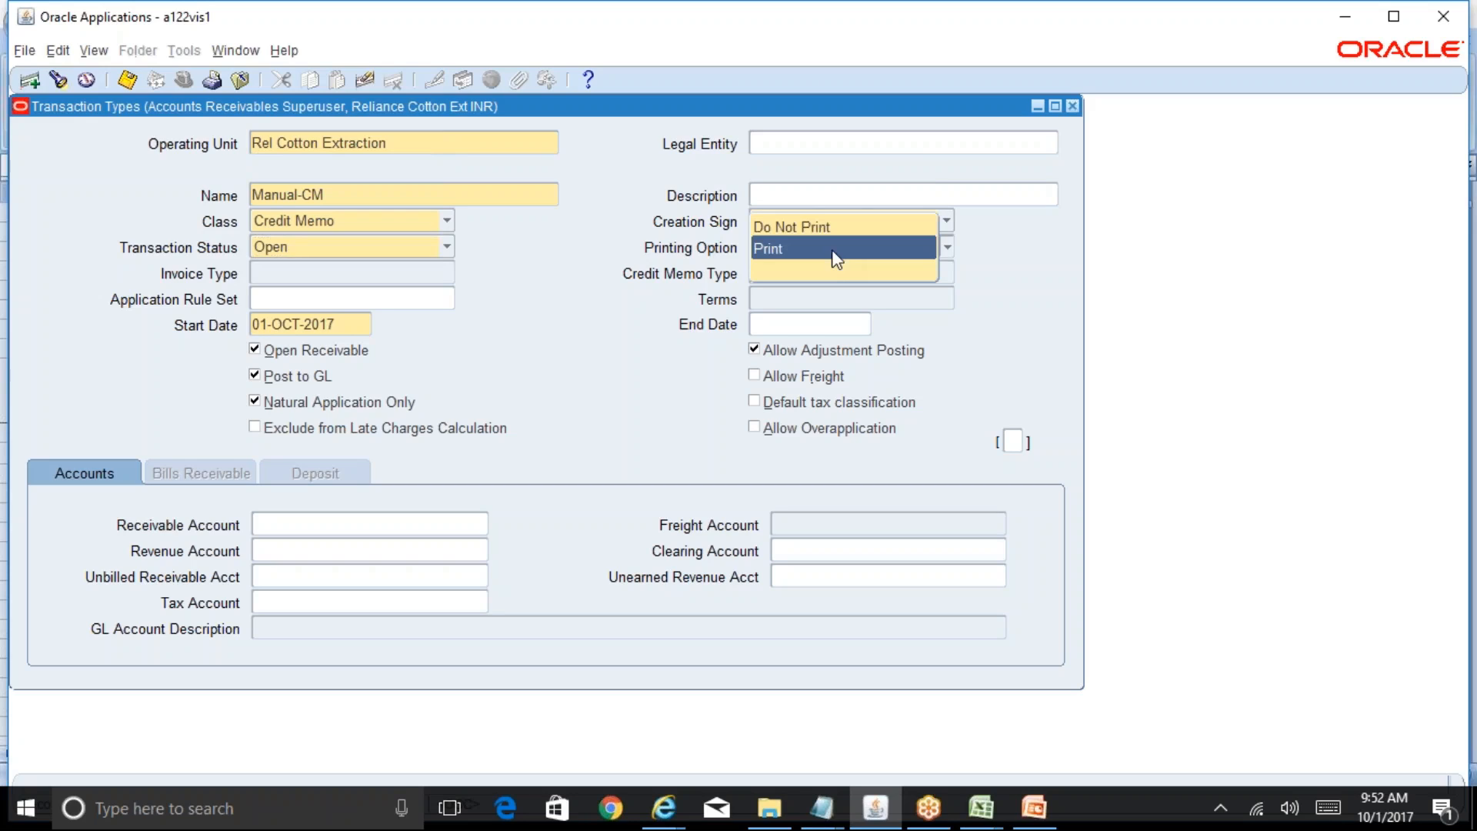
left_click(836, 249)
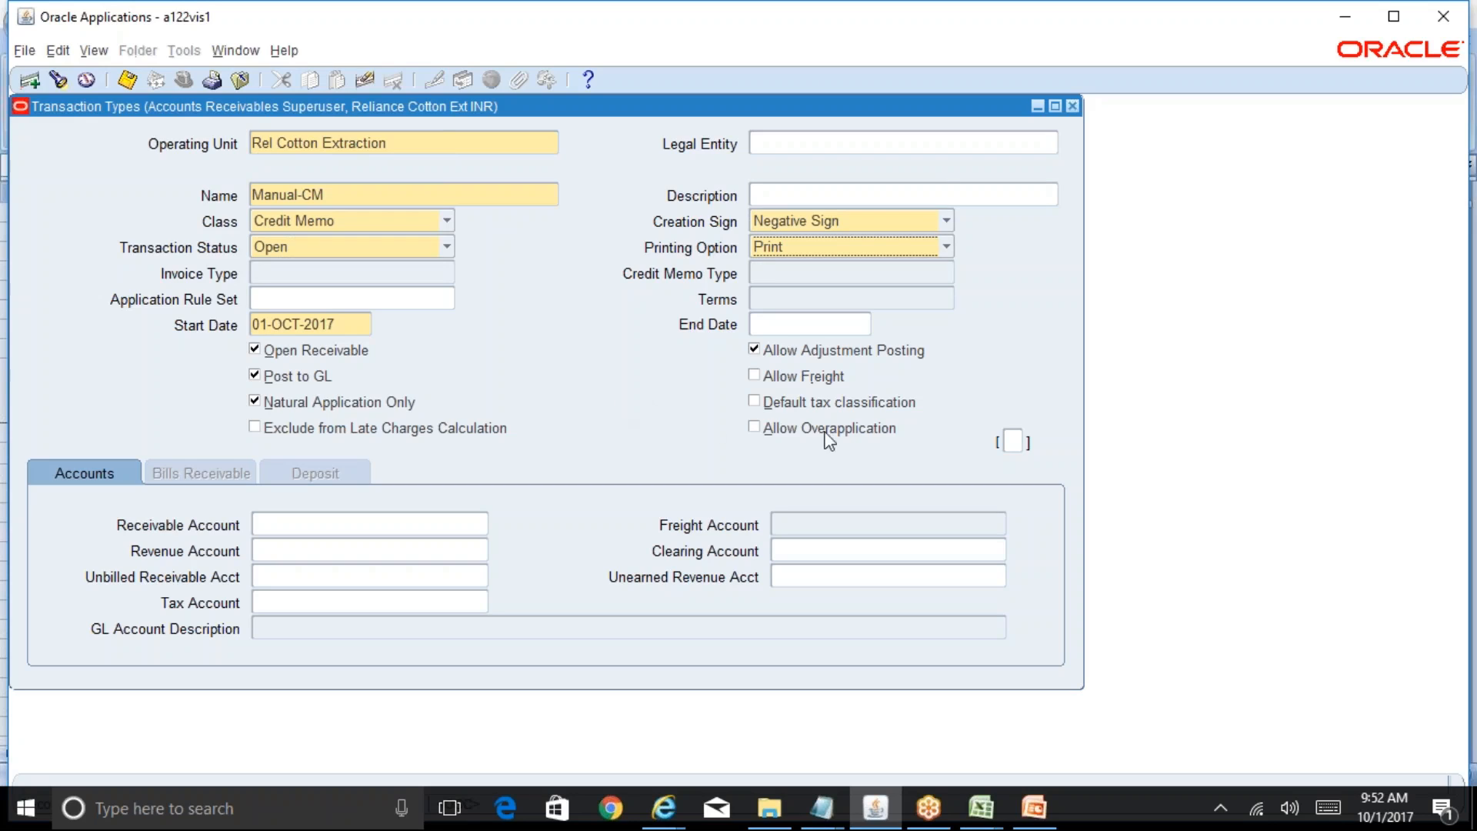
left_click(790, 380)
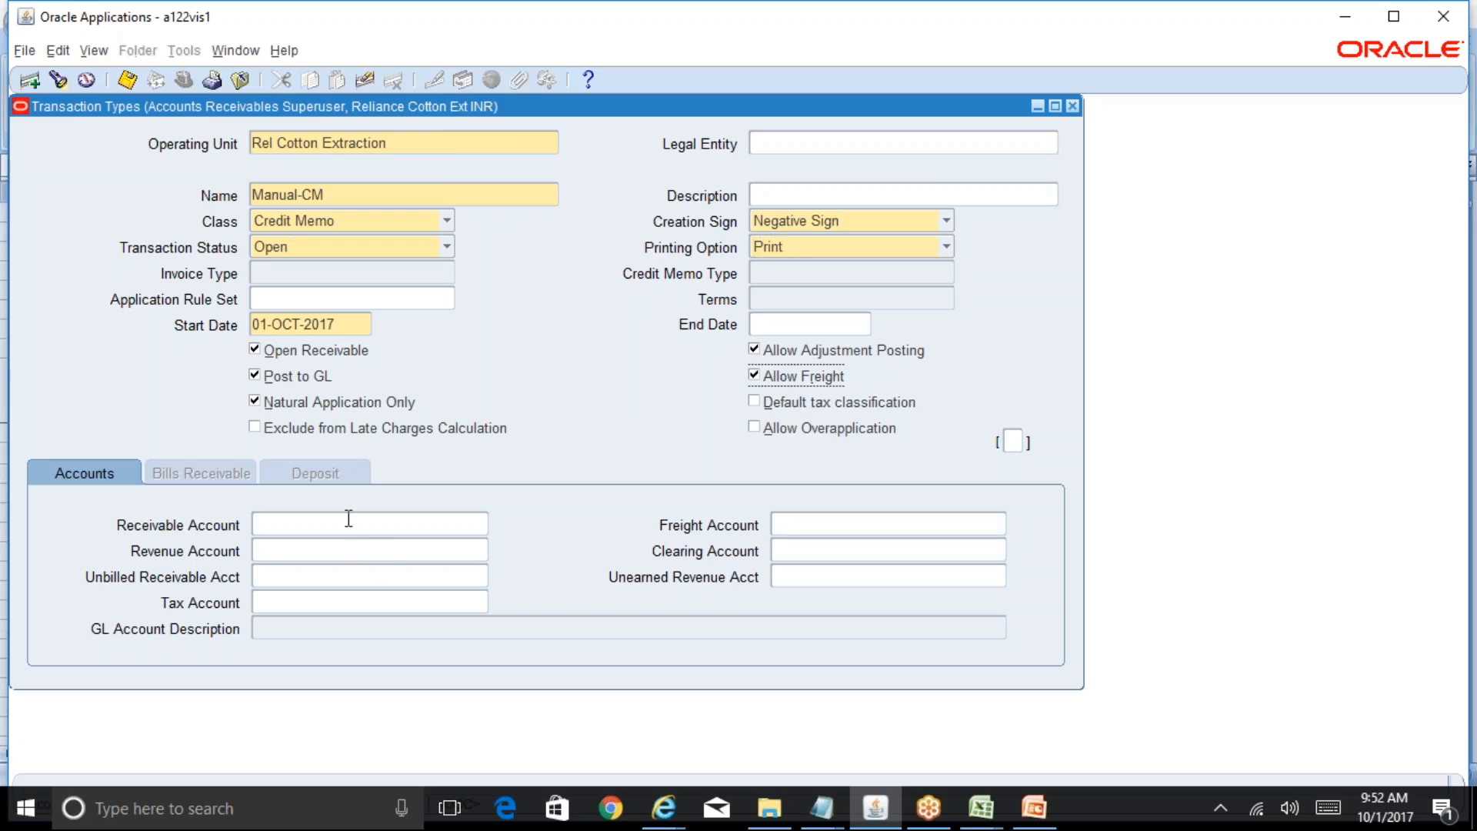
left_click(383, 524)
mouse_move(981, 808)
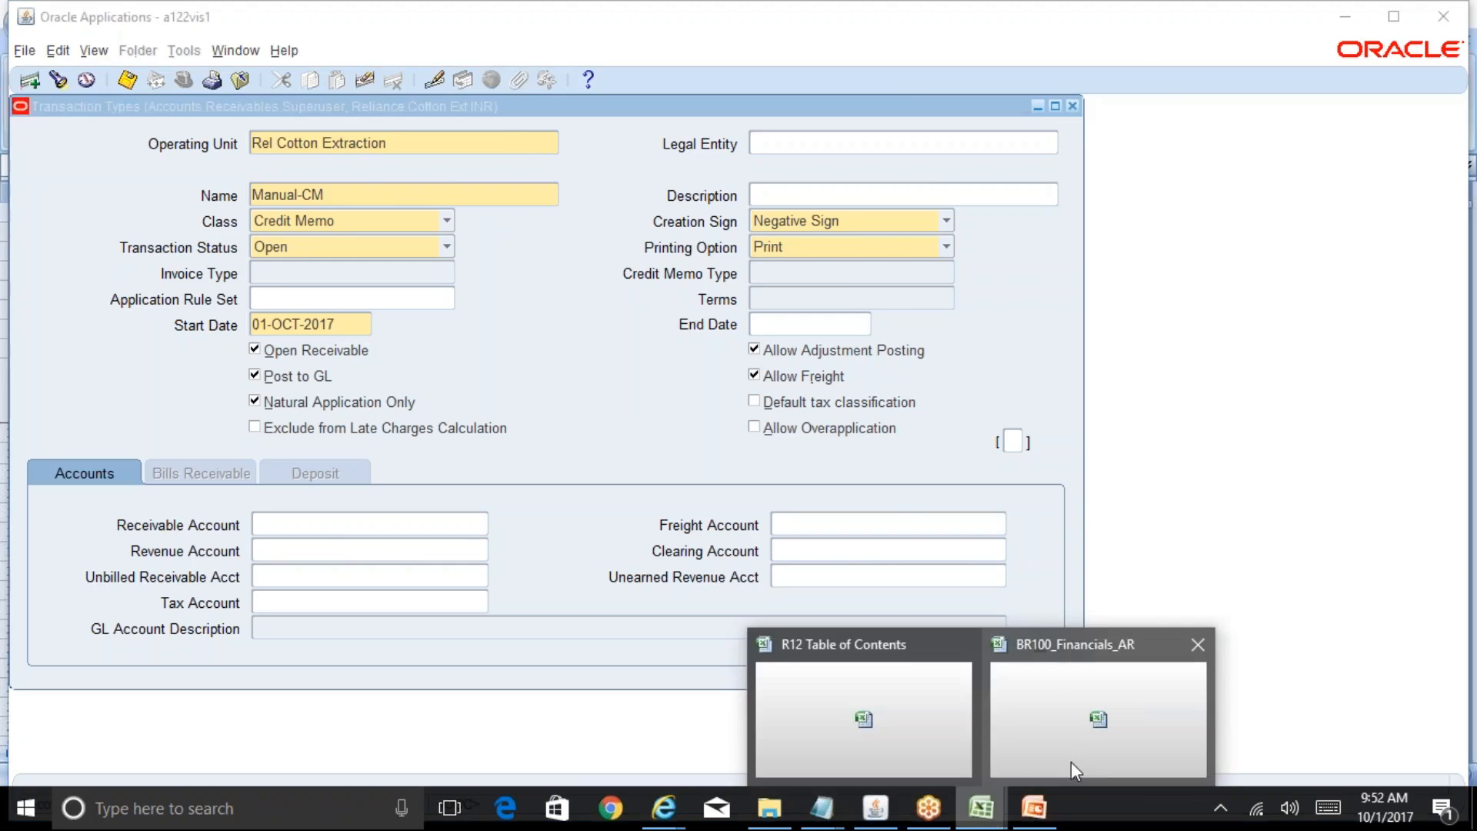
left_click(1072, 762)
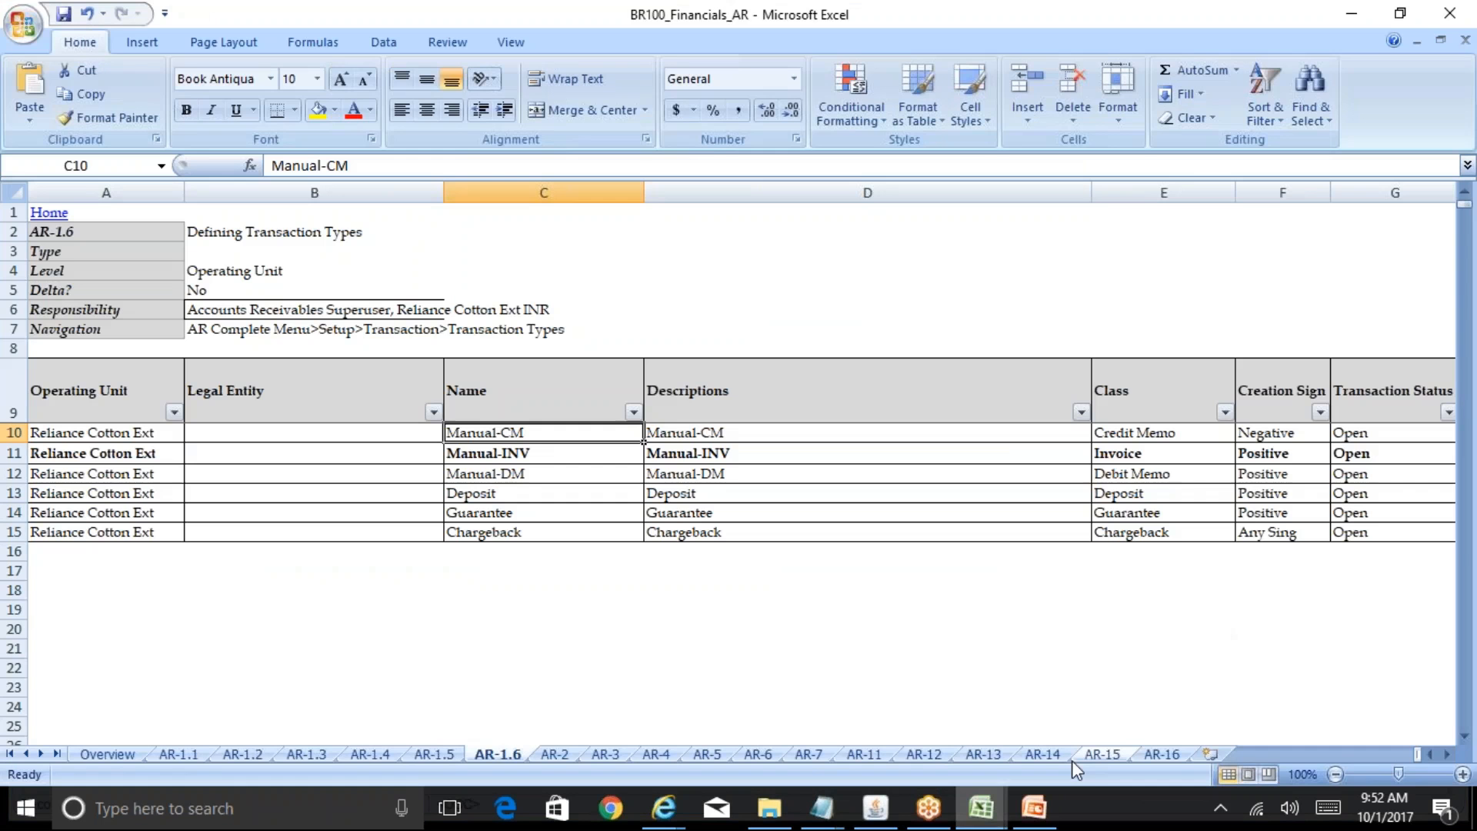
left_click(1128, 432)
key("Right")
key("Right")
key("Right")
key("Right")
key("Right")
key("Right")
key("Right")
key("Right")
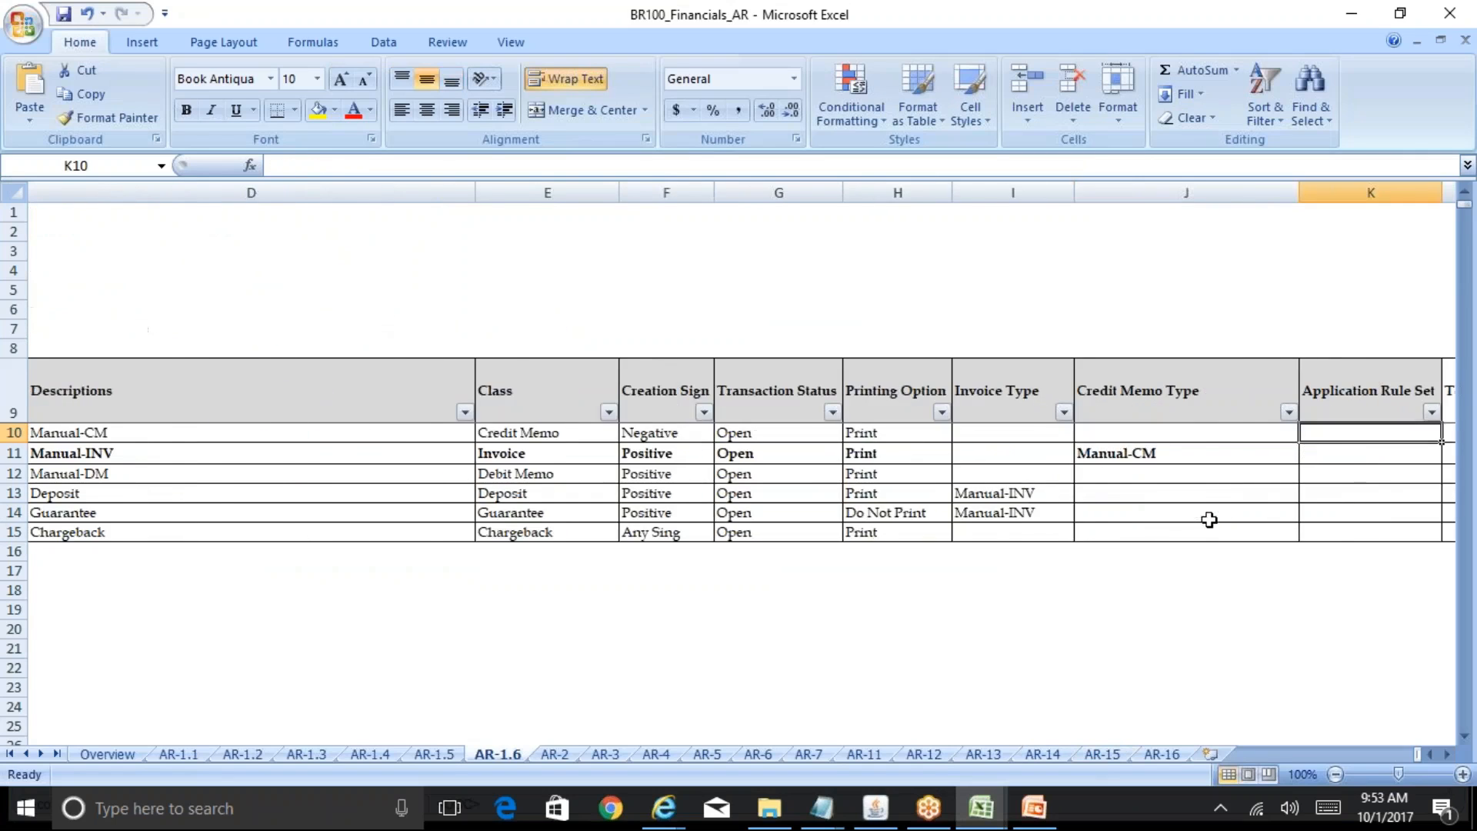
key("Right")
key("Right")
key("Right")
key("Right")
key("Right")
key("Right")
key("Right")
key("Right")
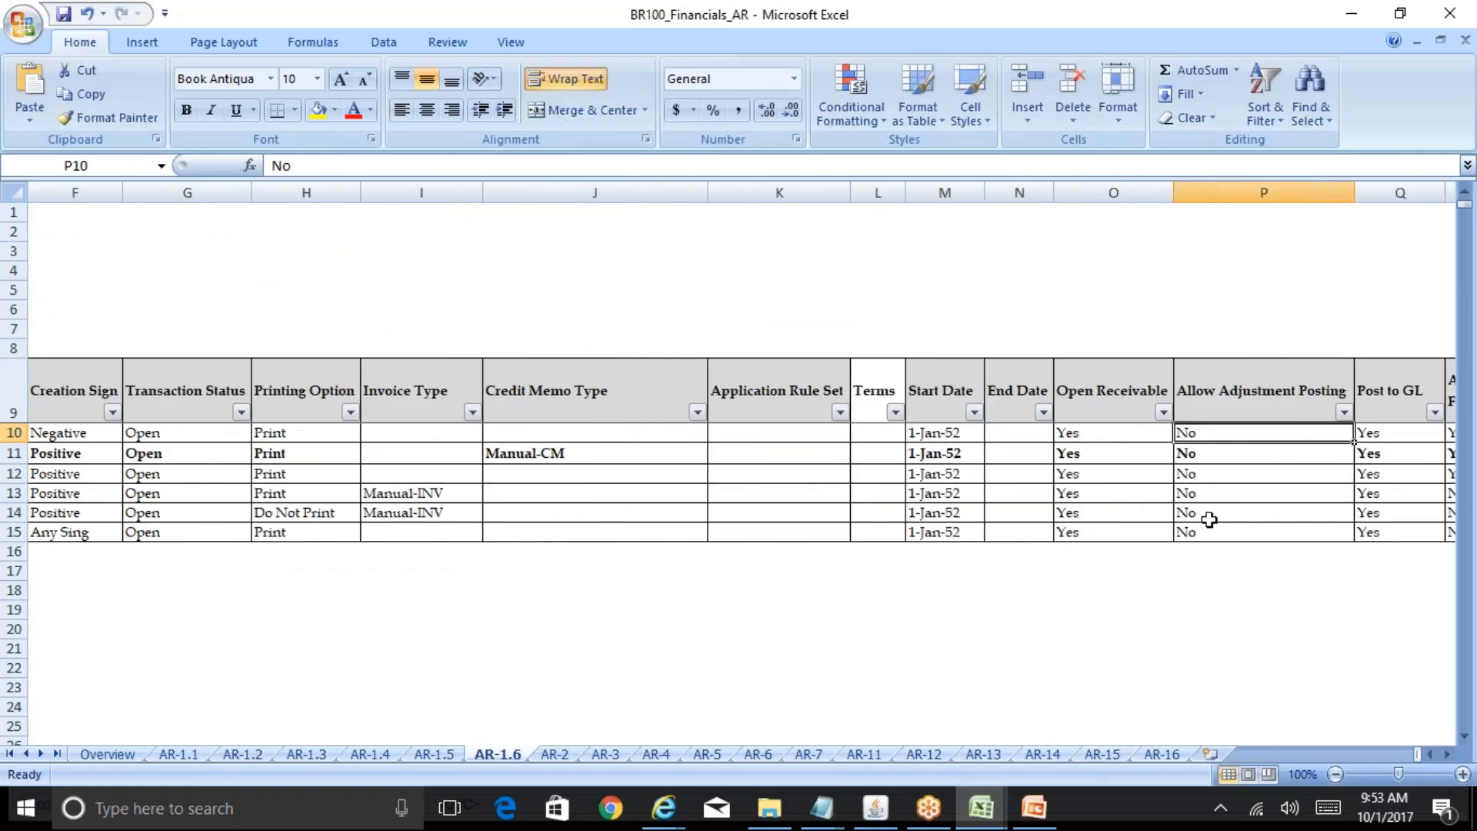
key("Right")
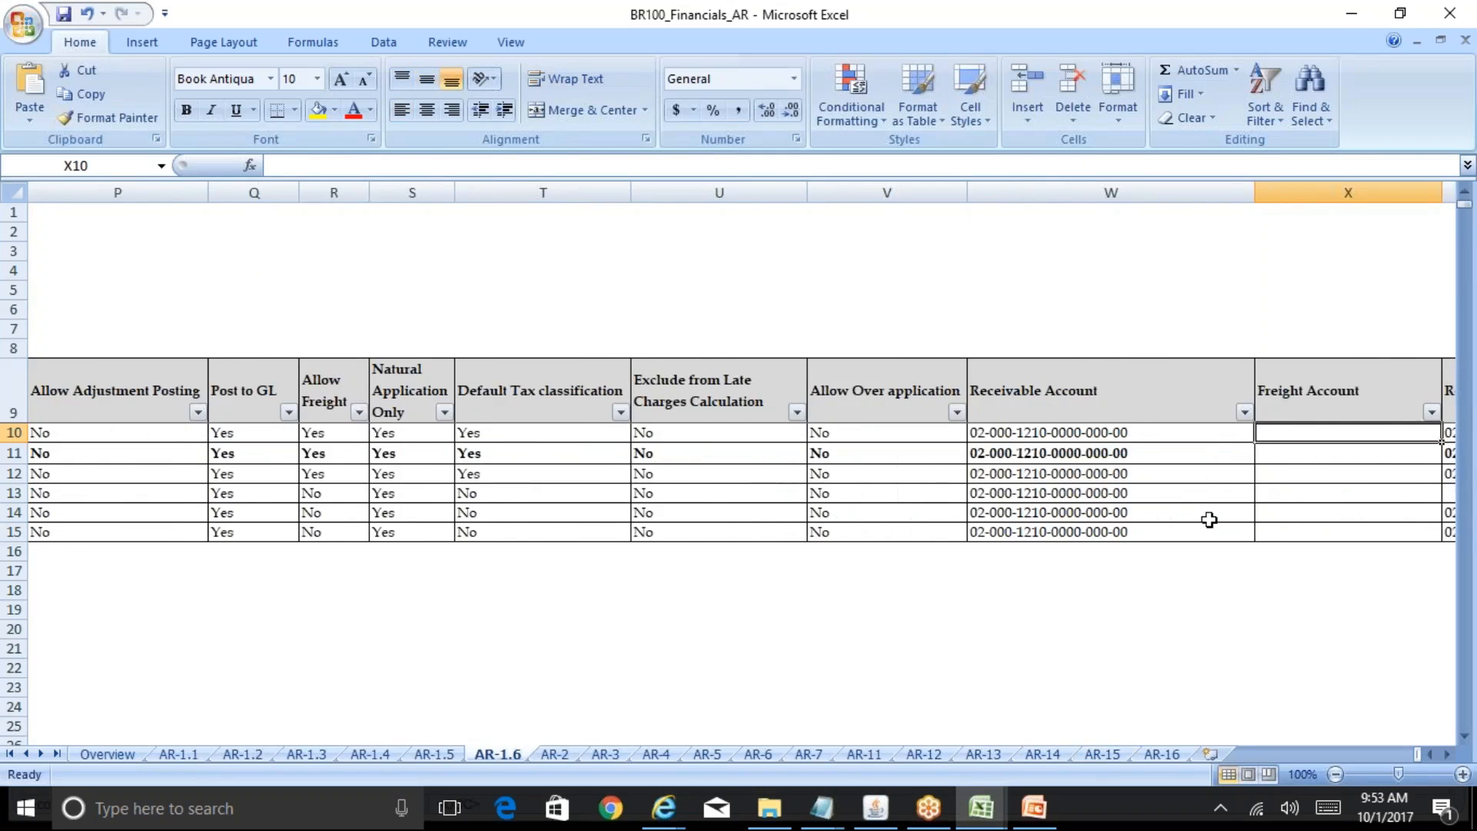
key("Right")
key("ctrl+c")
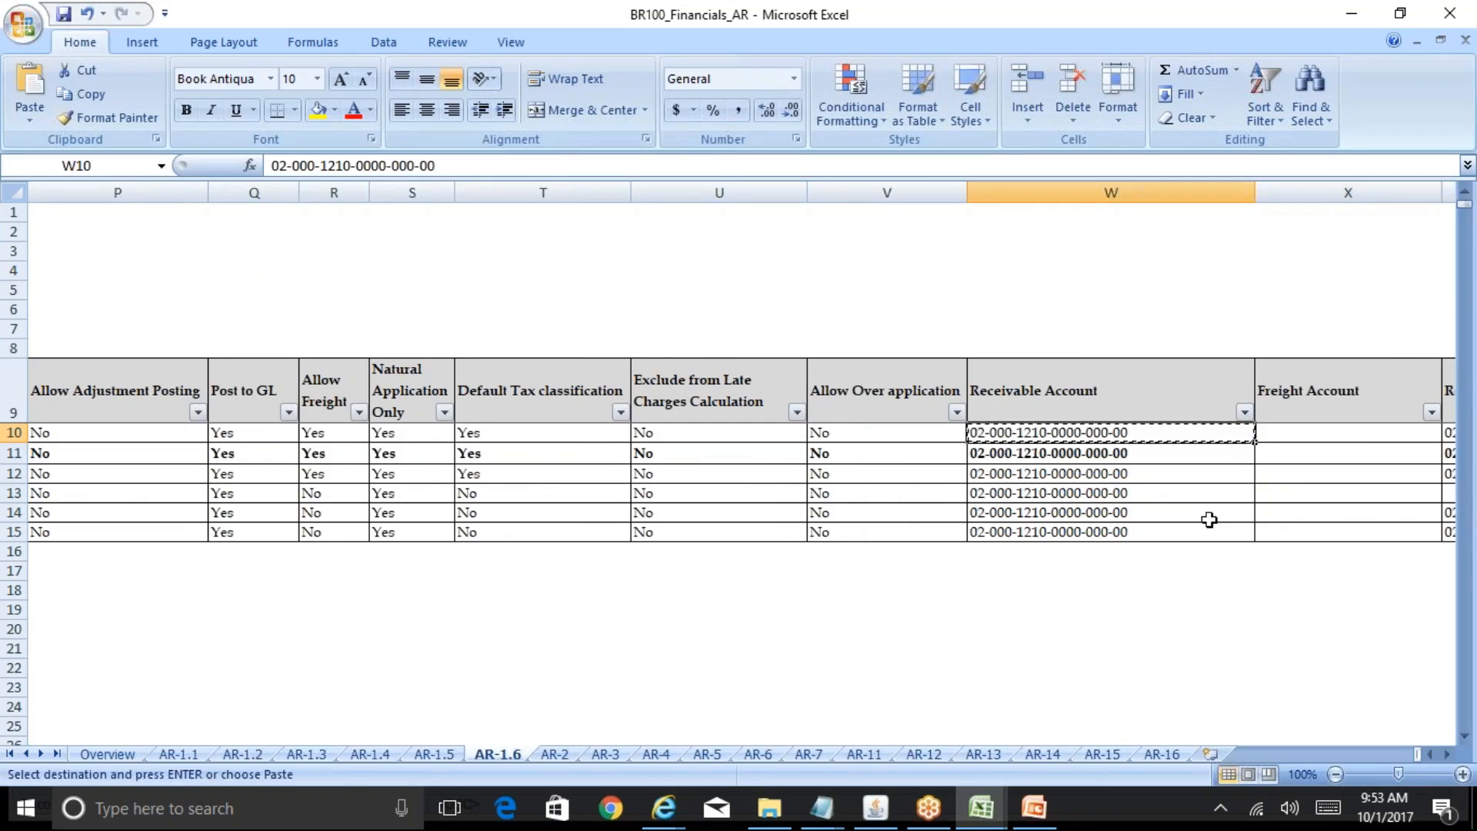
left_click(875, 807)
key("ctrl+v")
key("Tab")
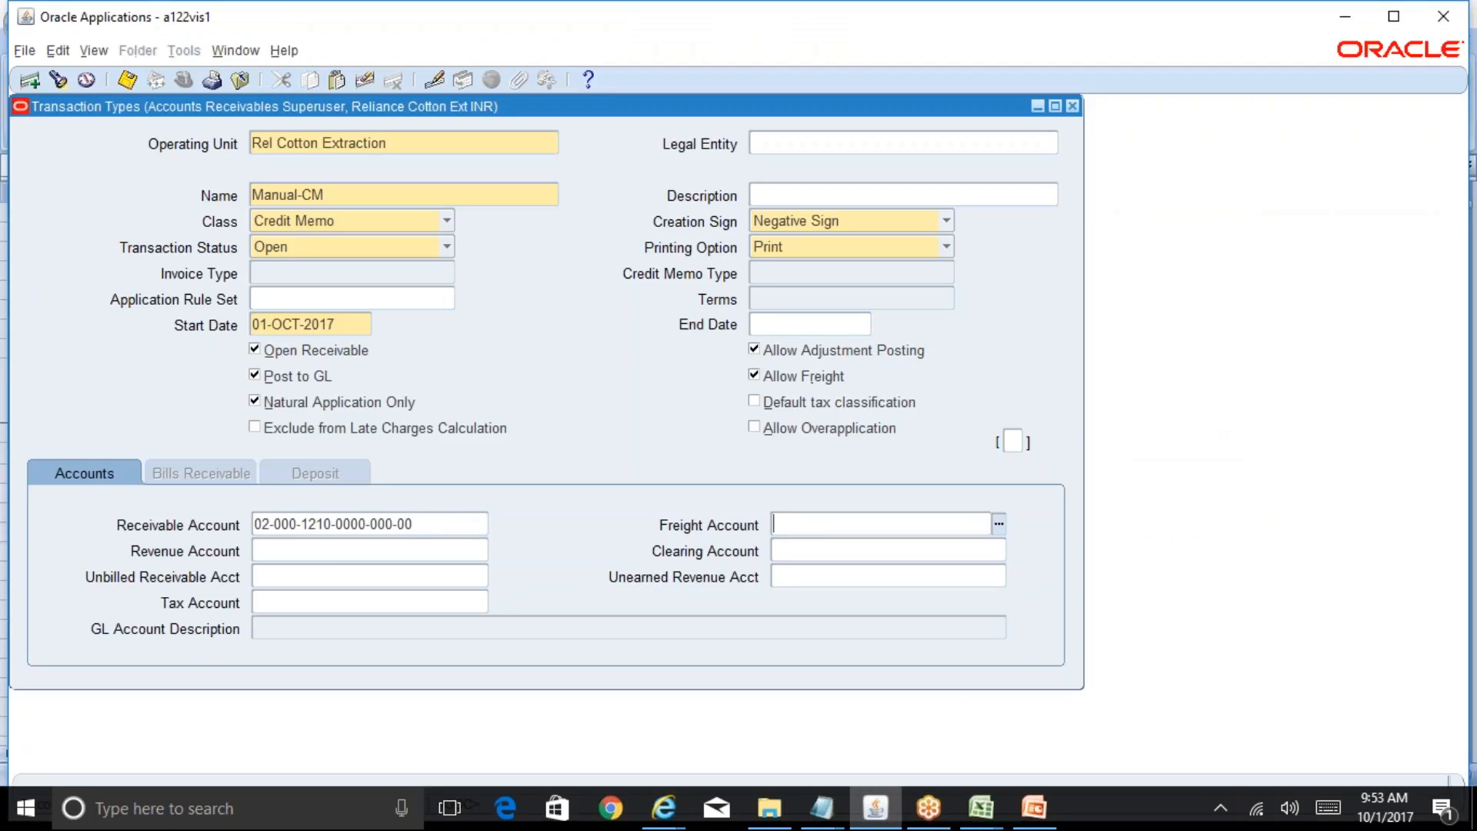
left_click(988, 797)
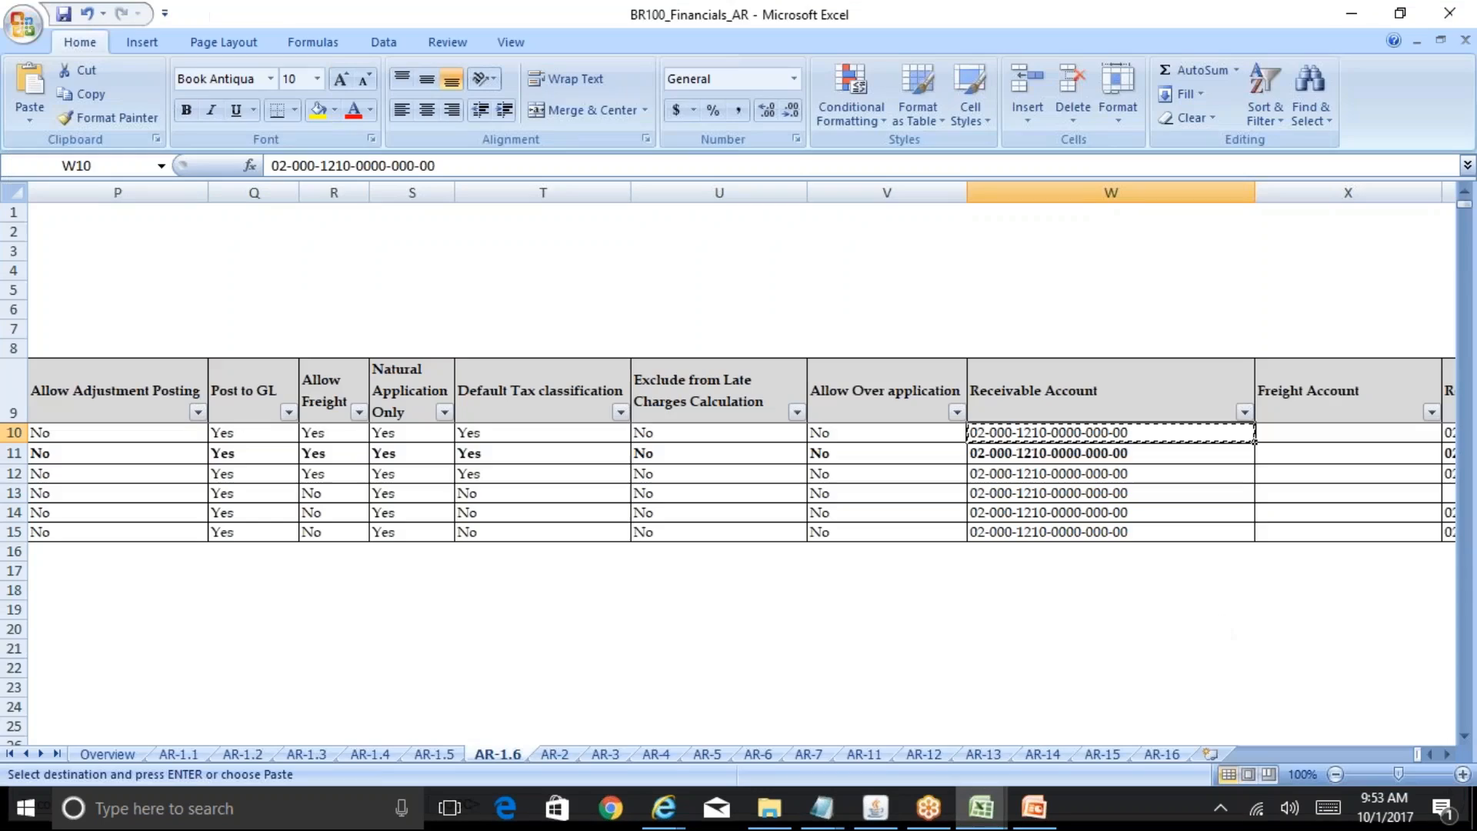
key("Right")
key("Right")
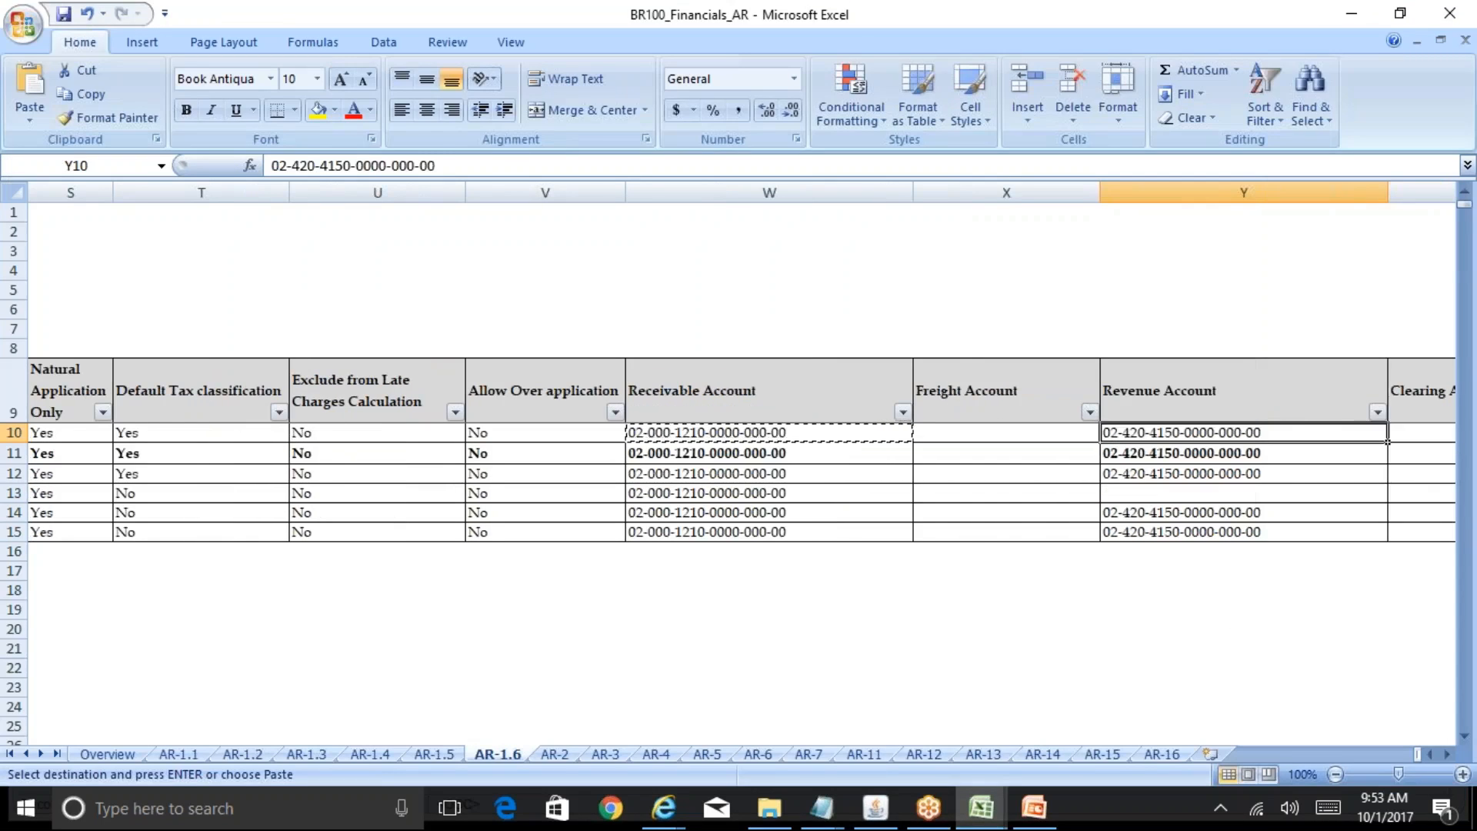
key("ctrl+c")
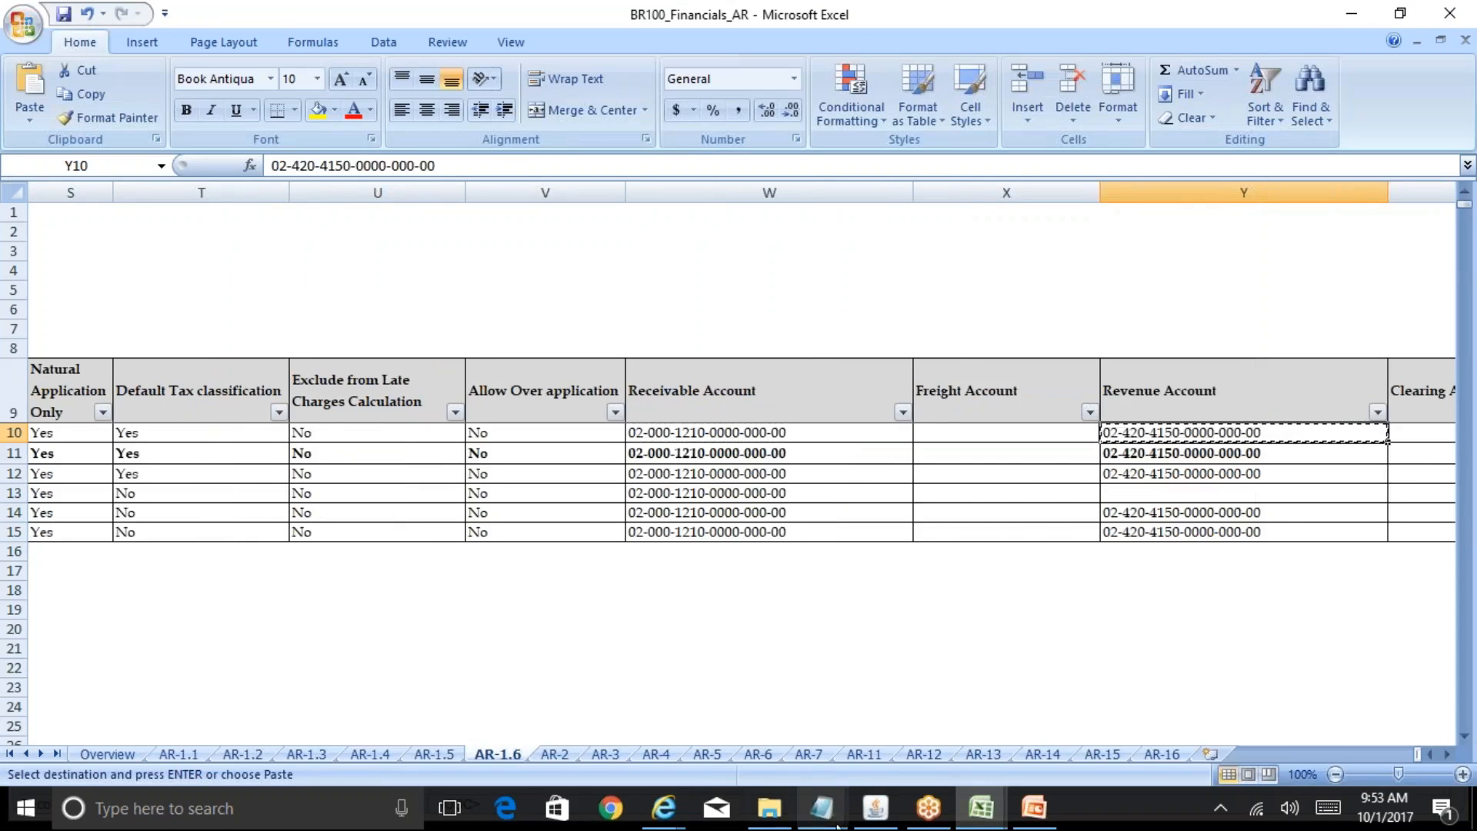
left_click(875, 808)
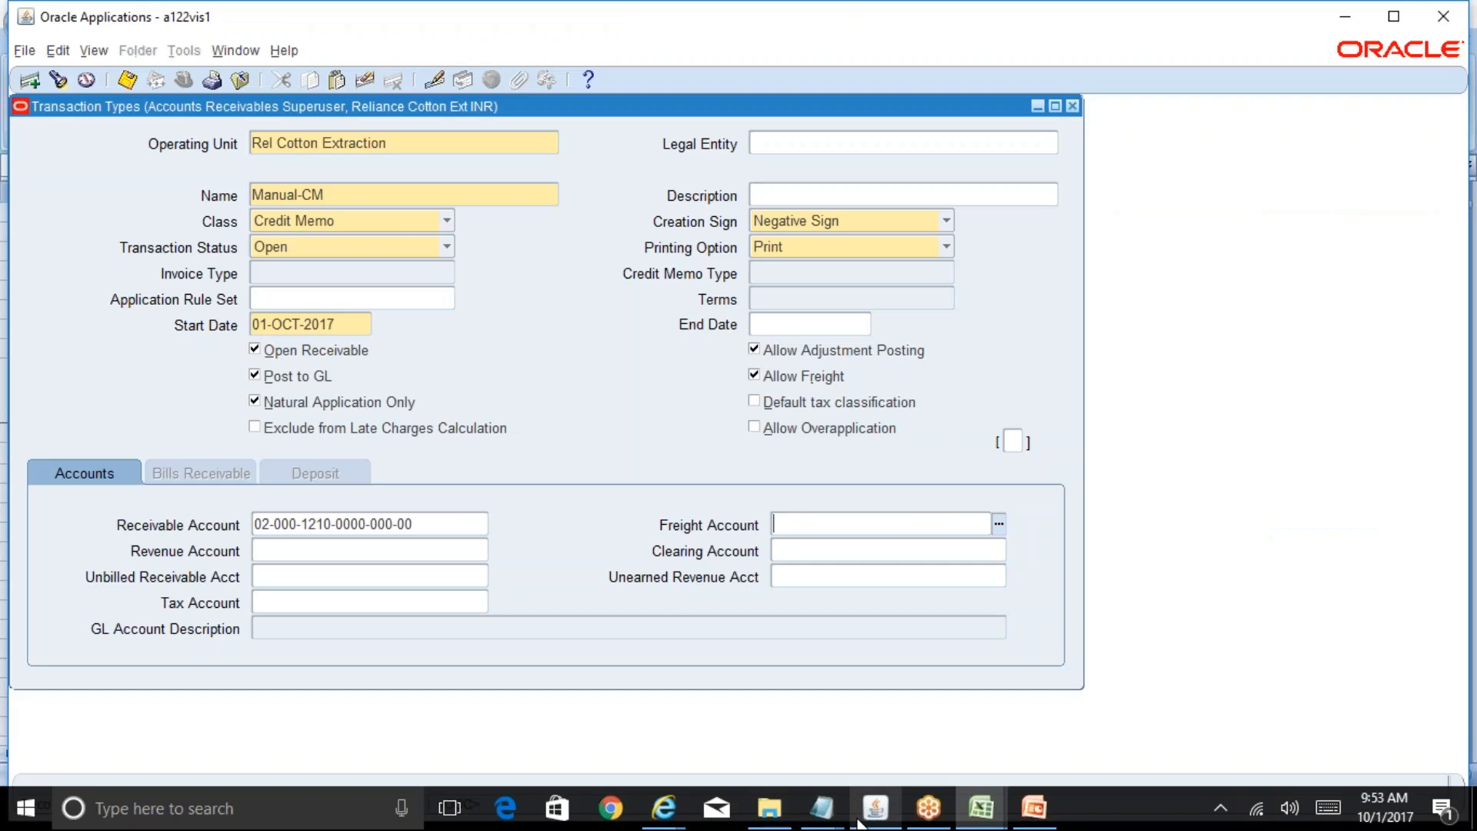
left_click(308, 550)
key("ctrl+v")
left_click(322, 610)
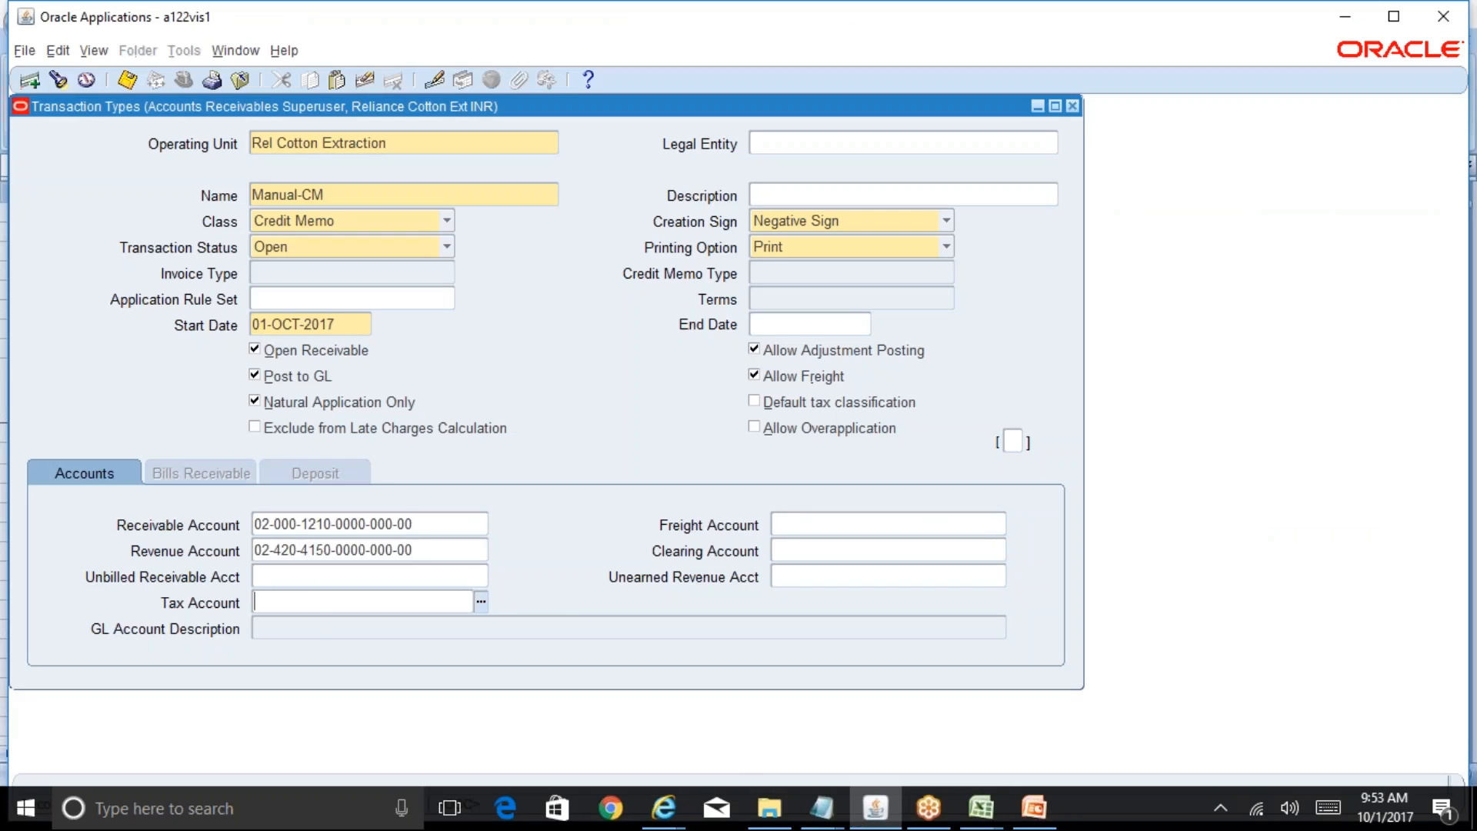
left_click(1005, 790)
left_click(1092, 762)
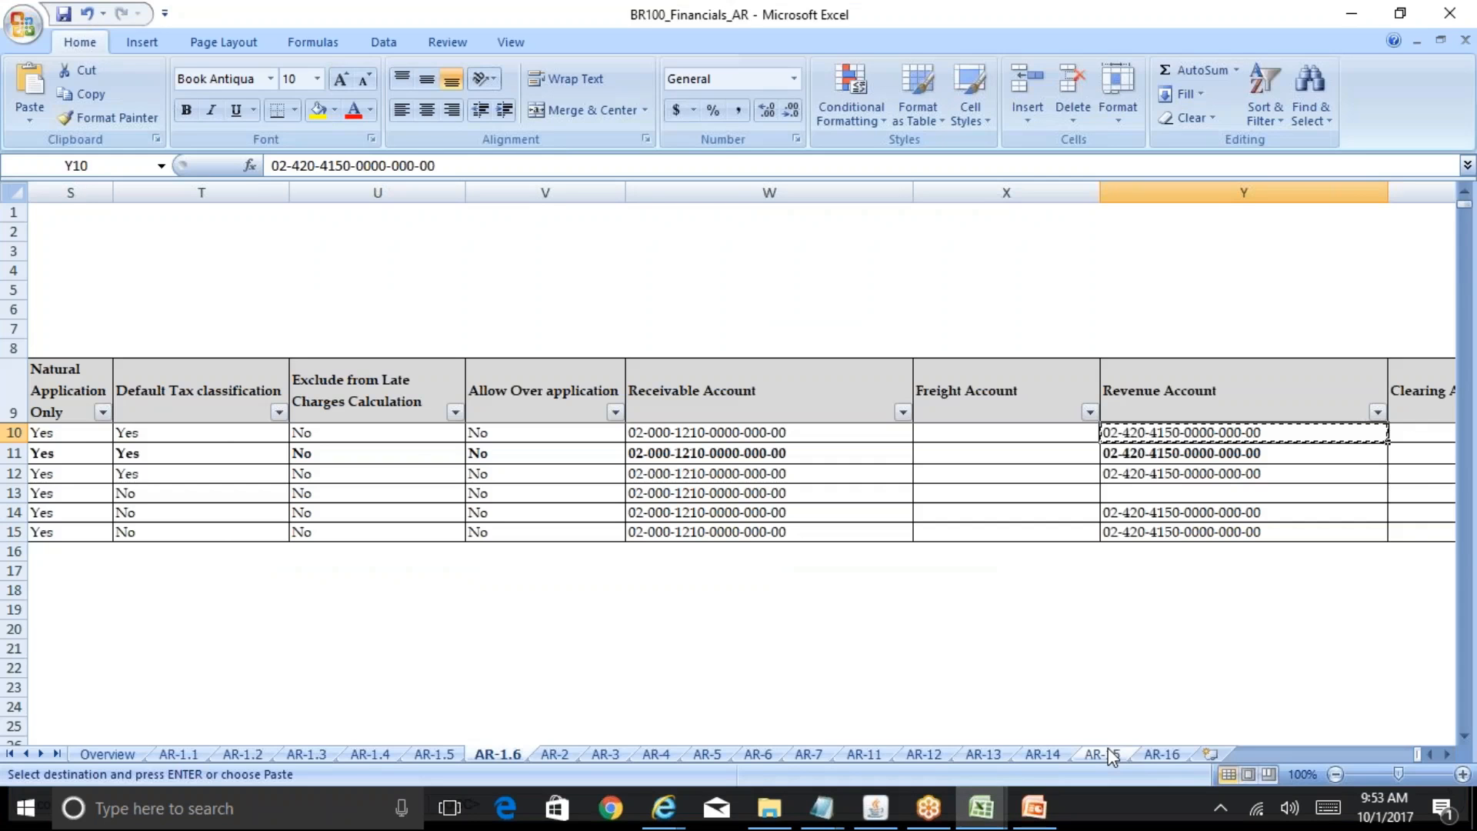
key("Right")
key("Right")
key("Right")
key("Right")
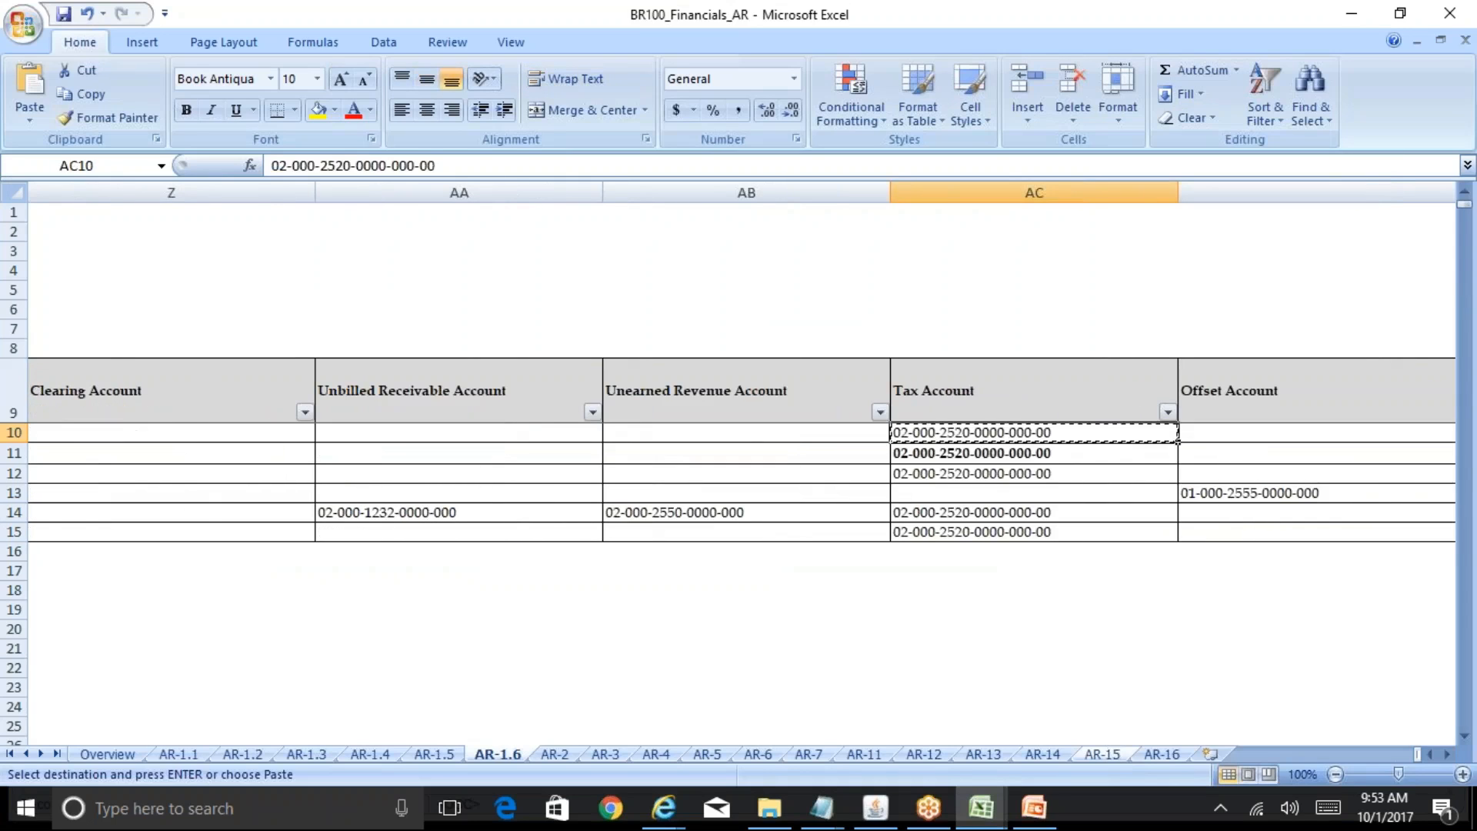
key("ctrl+c")
left_click(877, 809)
key("ctrl+v")
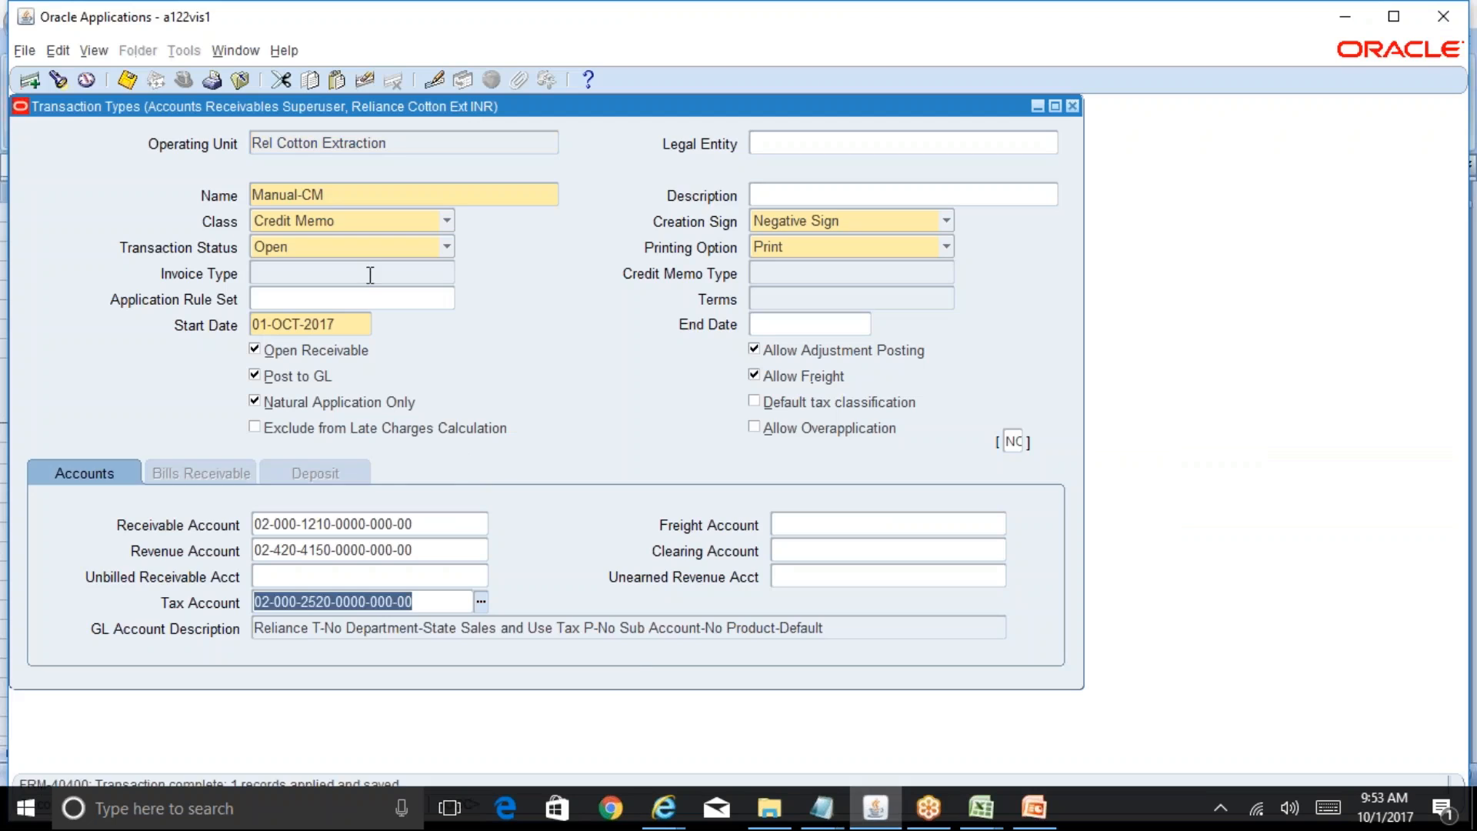
- Switch to the BR100_Financials_AR workbook and copy the name Manual-DM from C12
left_click(336, 195)
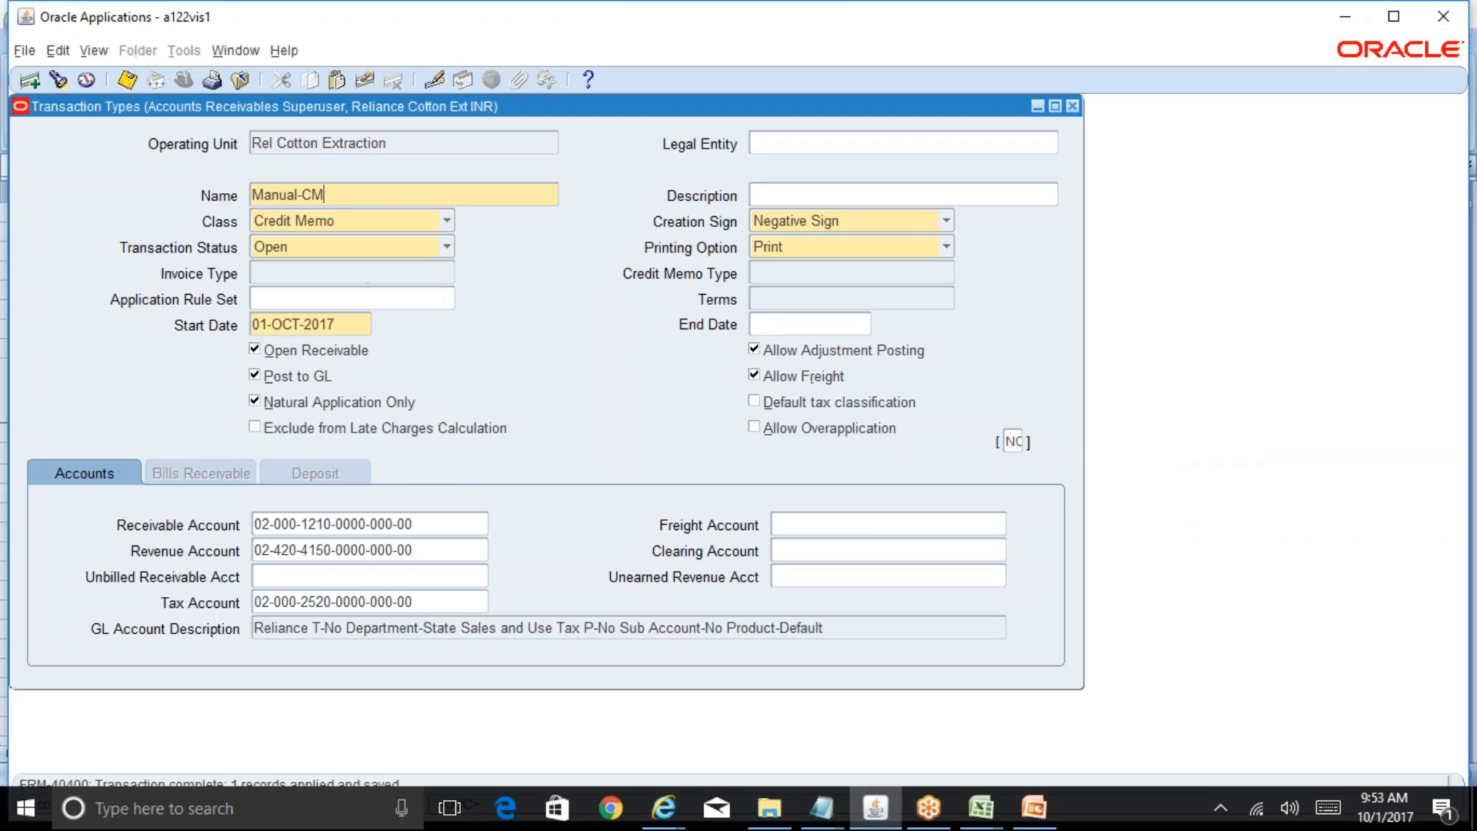
left_click(997, 800)
left_click(1078, 751)
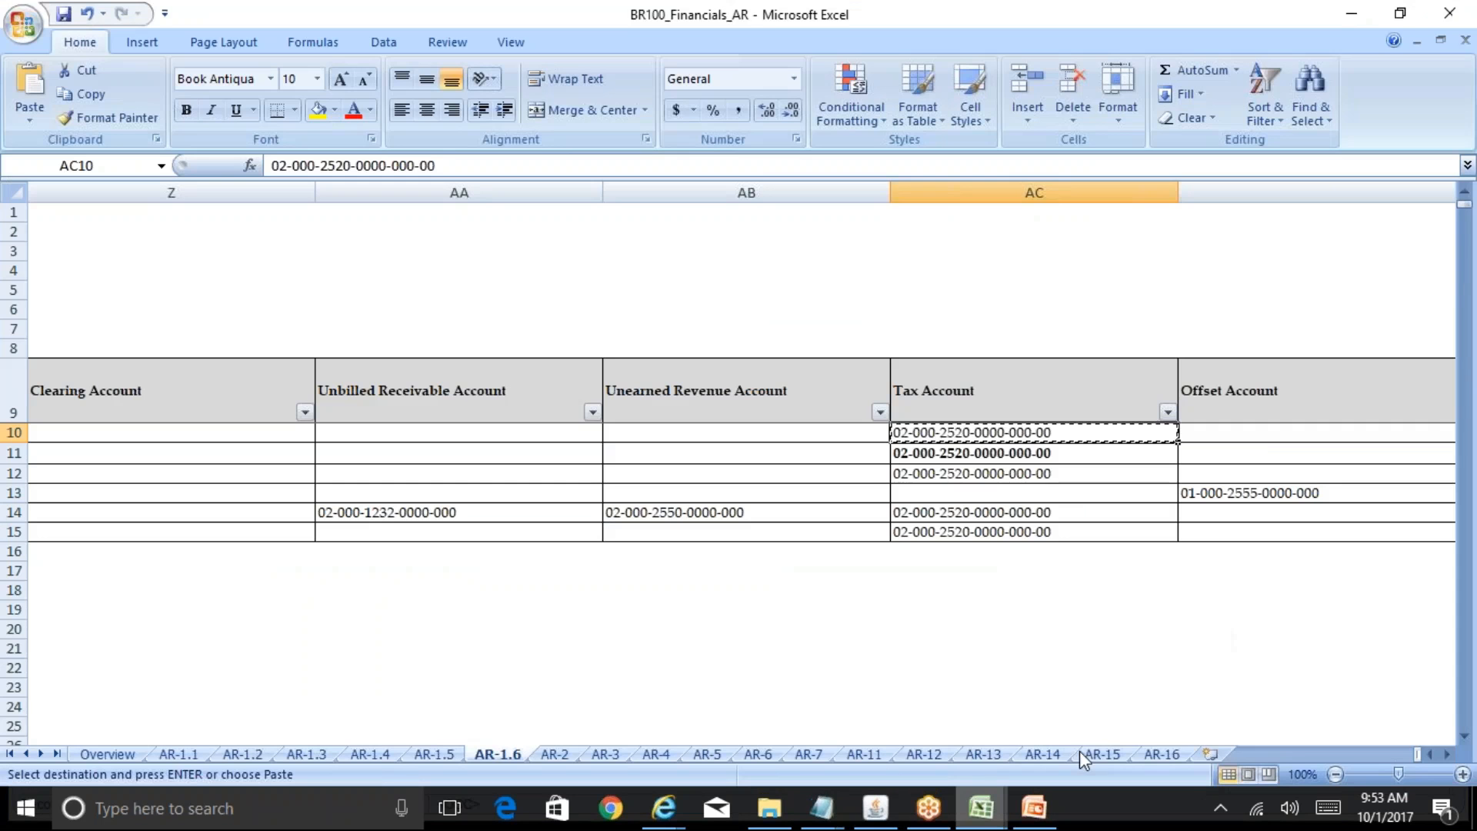
left_click(736, 669)
key("ctrl+Home")
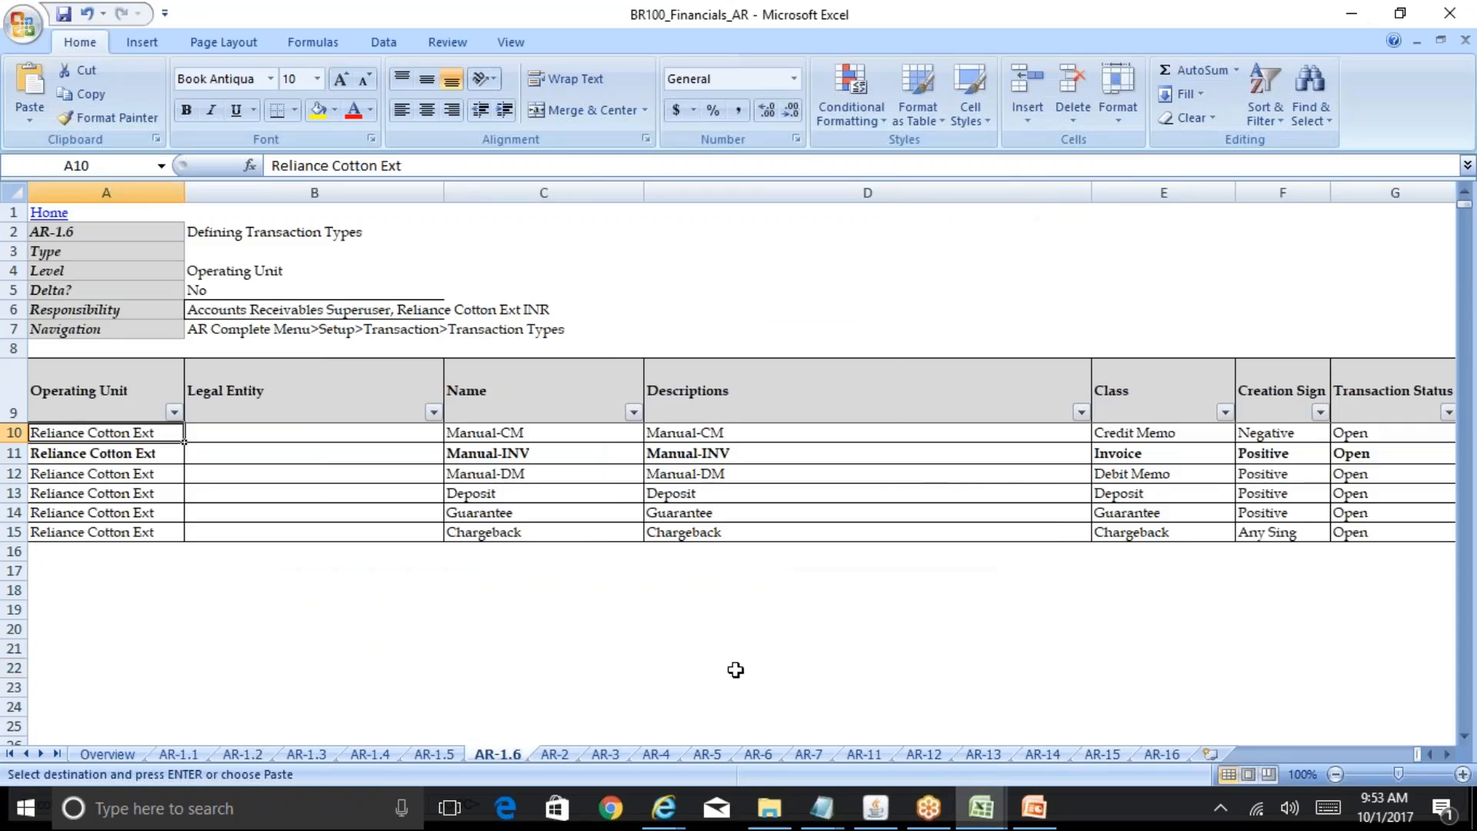
left_click(545, 474)
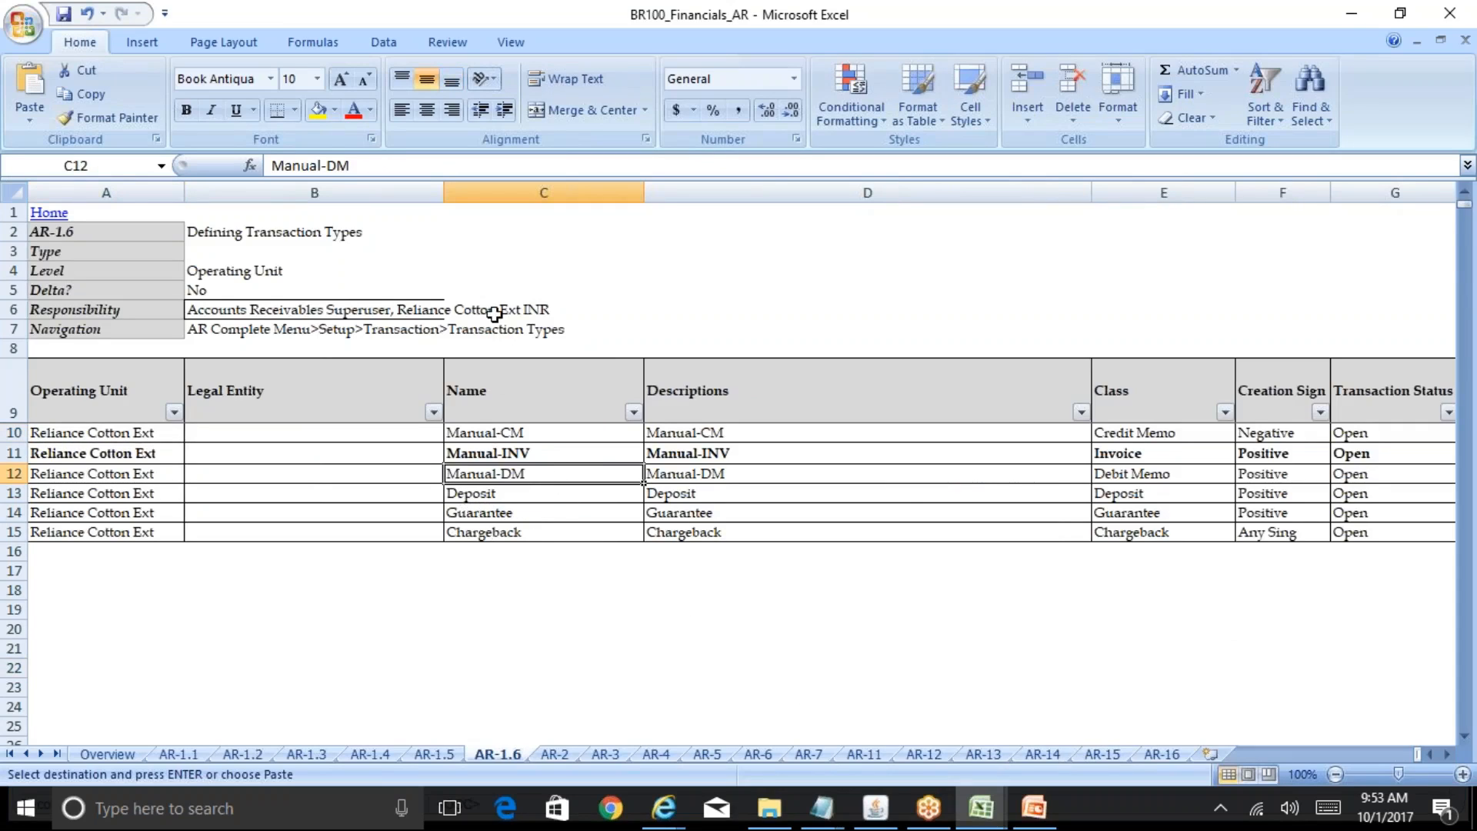
left_click_drag(363, 166, 213, 165)
key("ctrl+c")
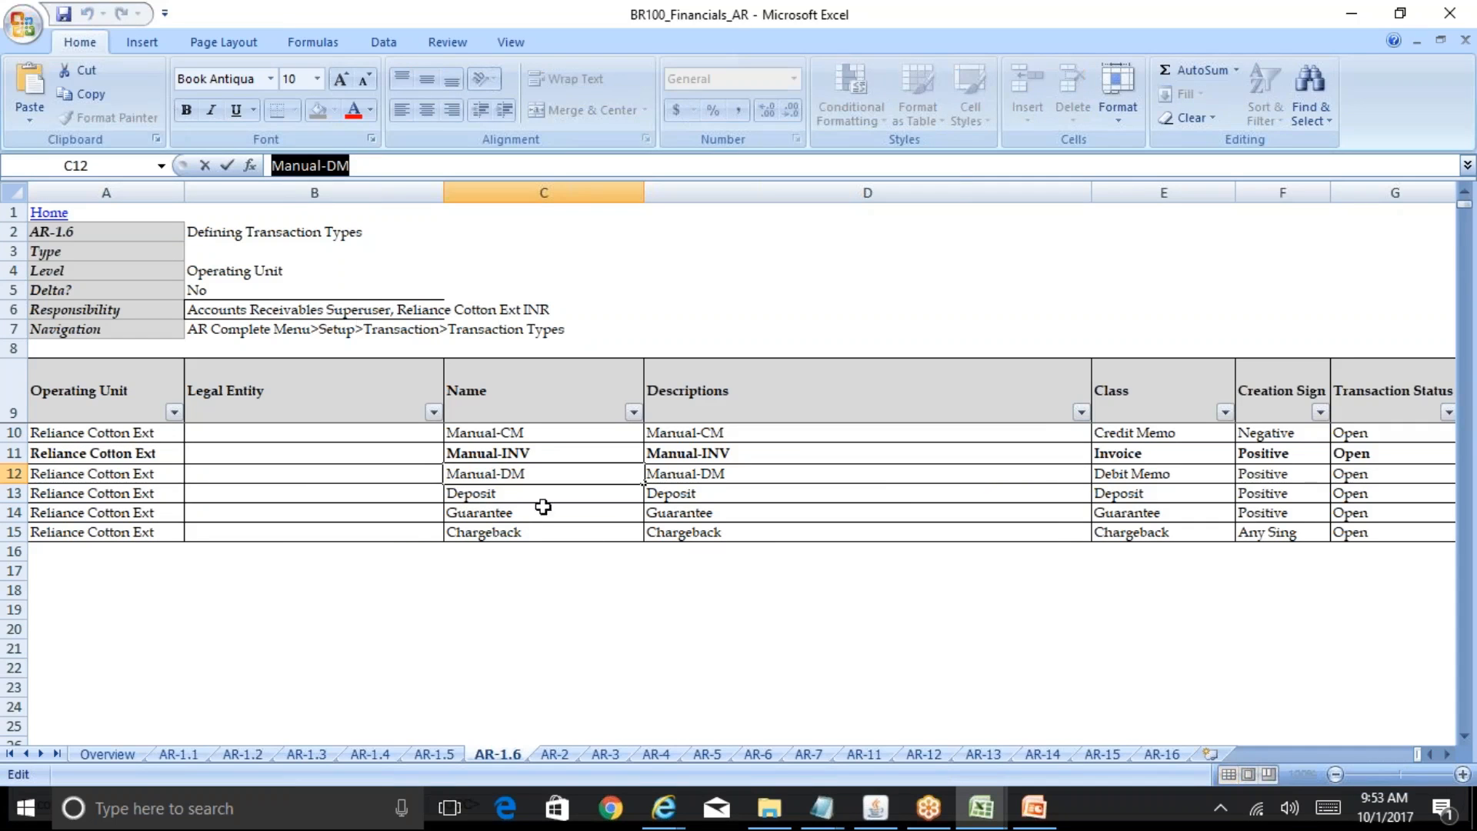
- Switch to Oracle Applications, start a new transaction type record, paste the name Manual-DM and set its class to Debit Memo
left_click(876, 808)
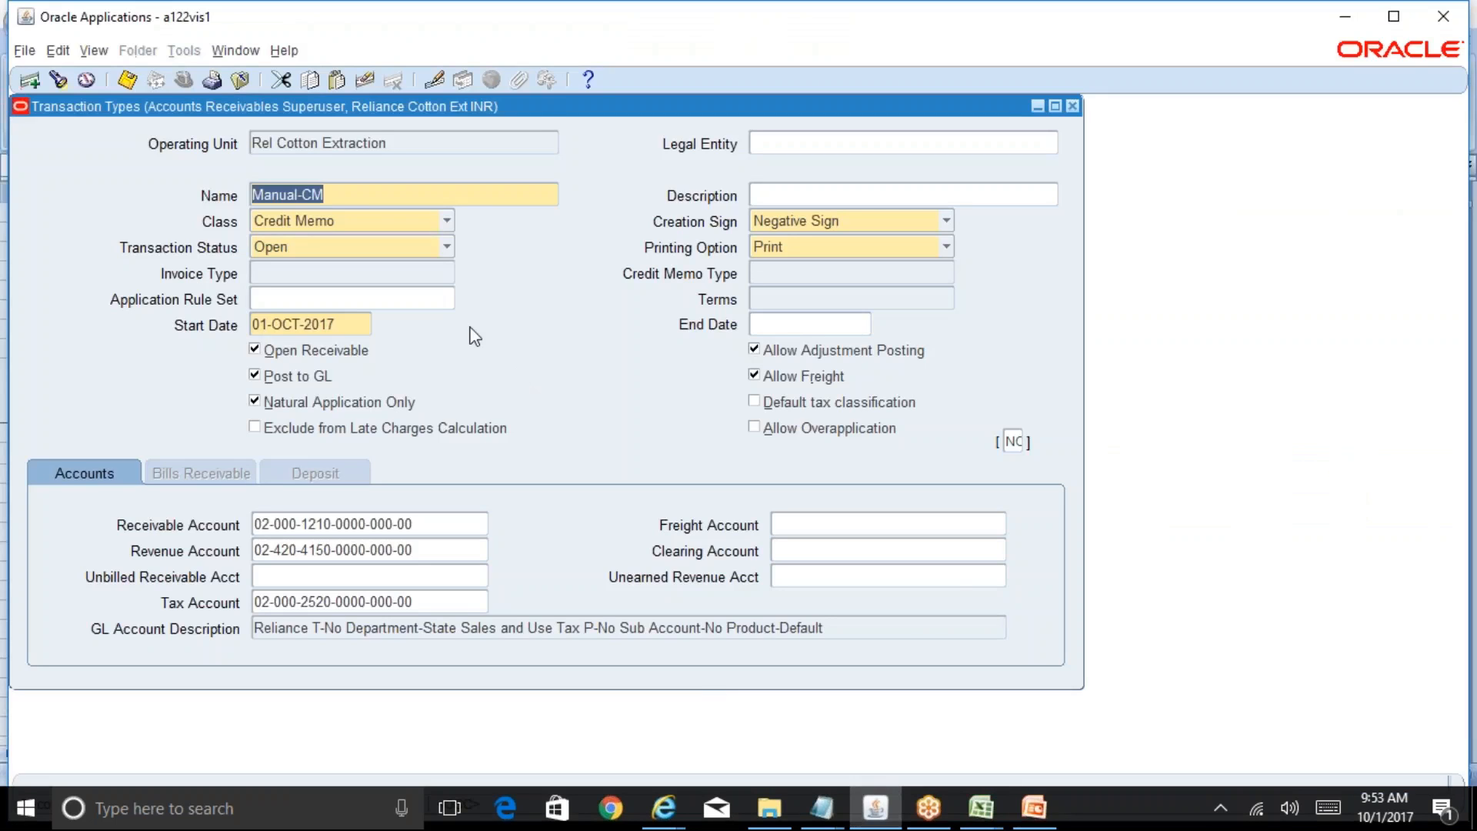
key("ctrl+Down")
left_click(301, 193)
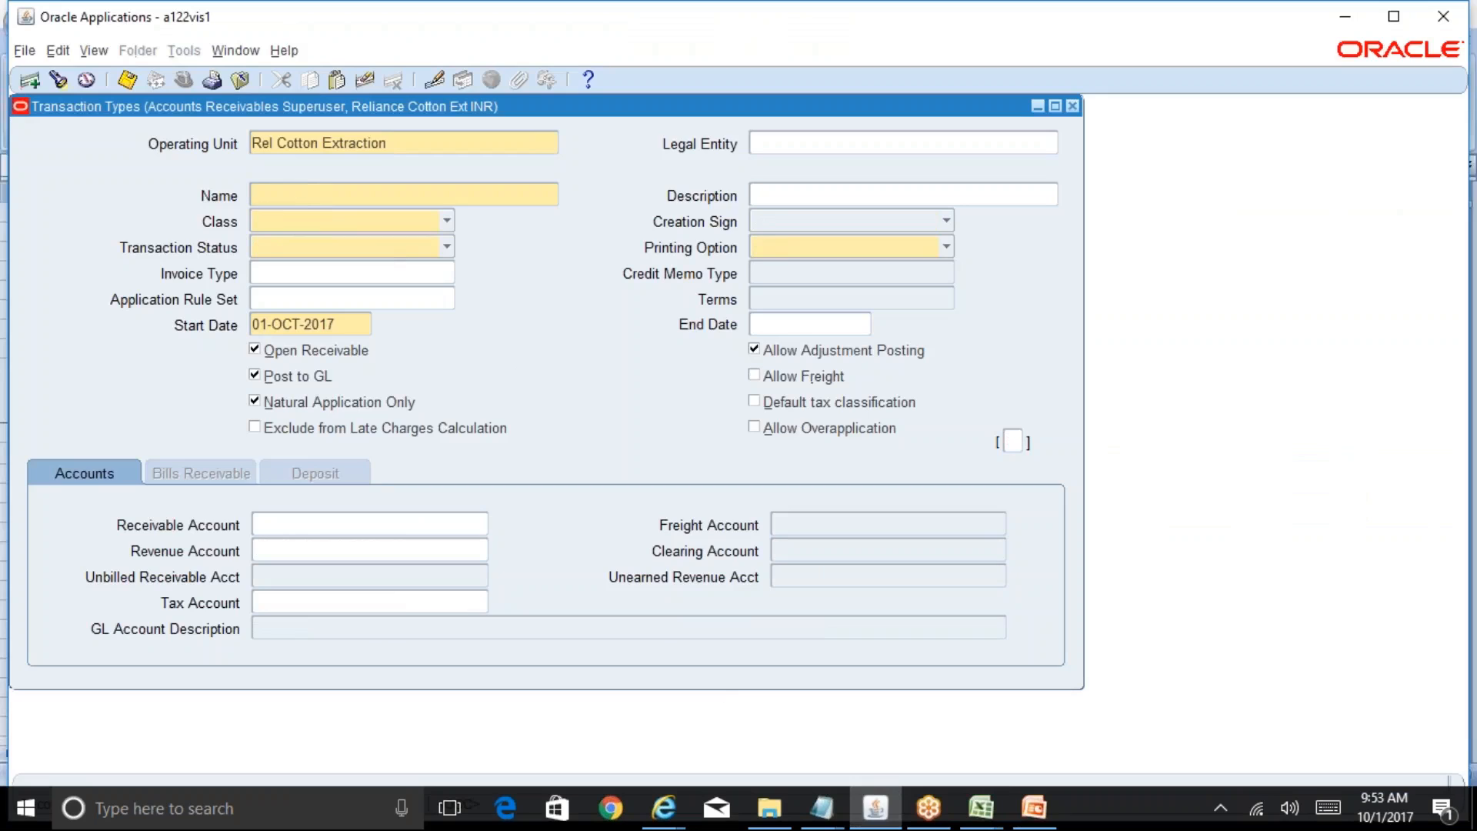
key("ctrl+v")
key("Tab")
left_click(421, 229)
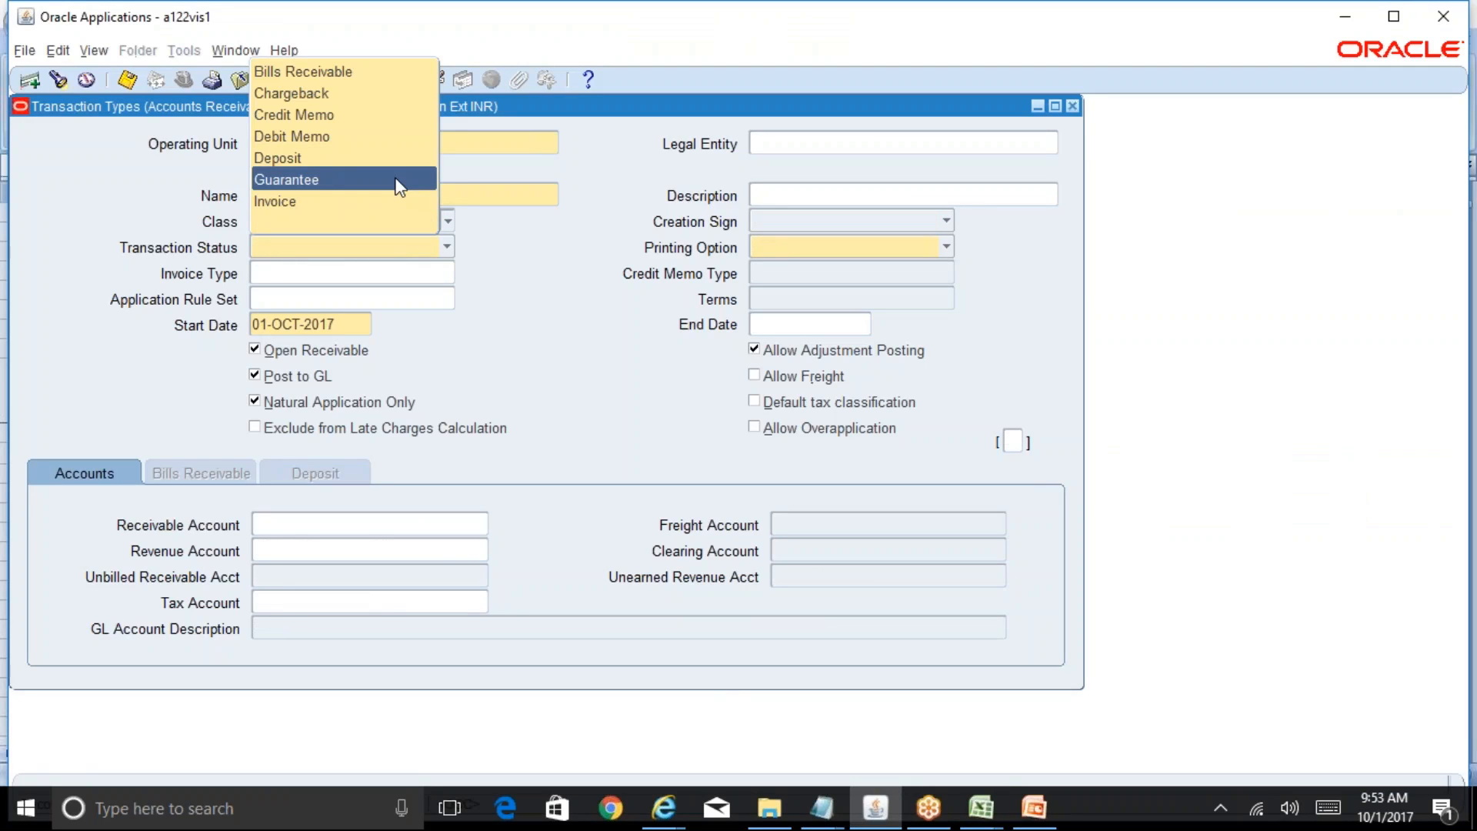
left_click(380, 154)
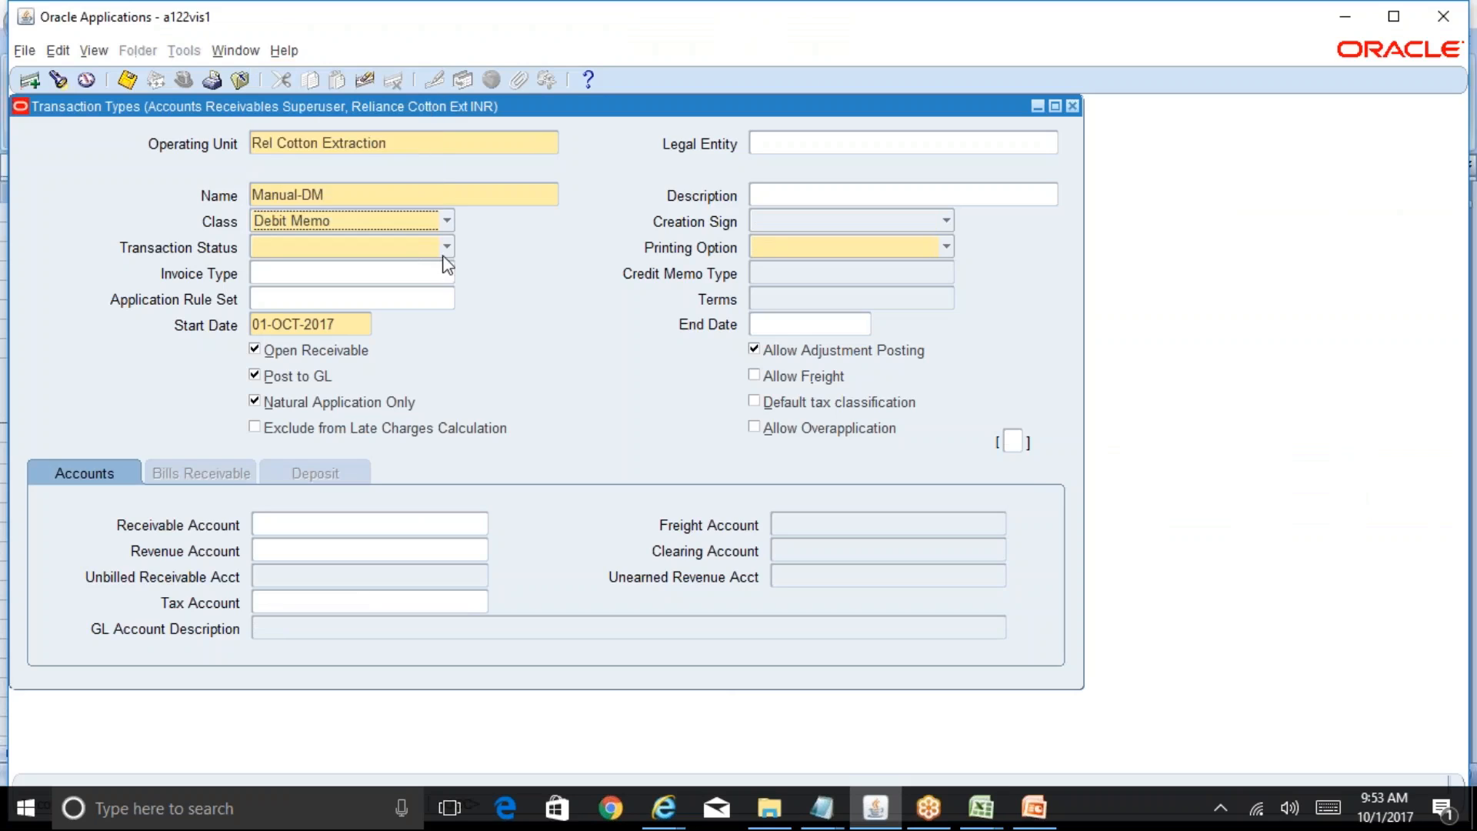
- Set the Manual-DM record's transaction status to Open, creation sign to Positive Sign and printing option to Print
left_click(447, 247)
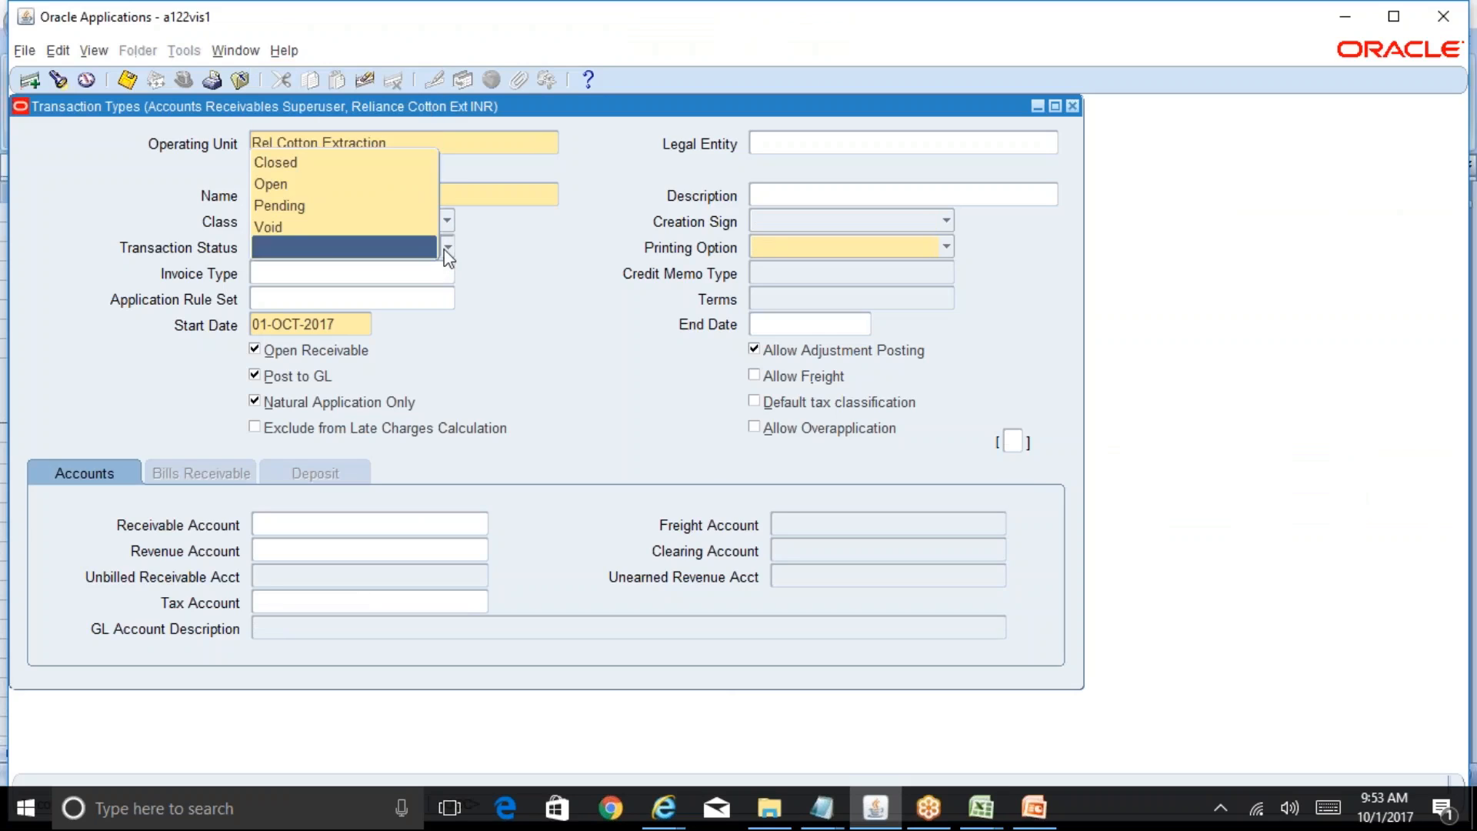
left_click(366, 186)
left_click(776, 223)
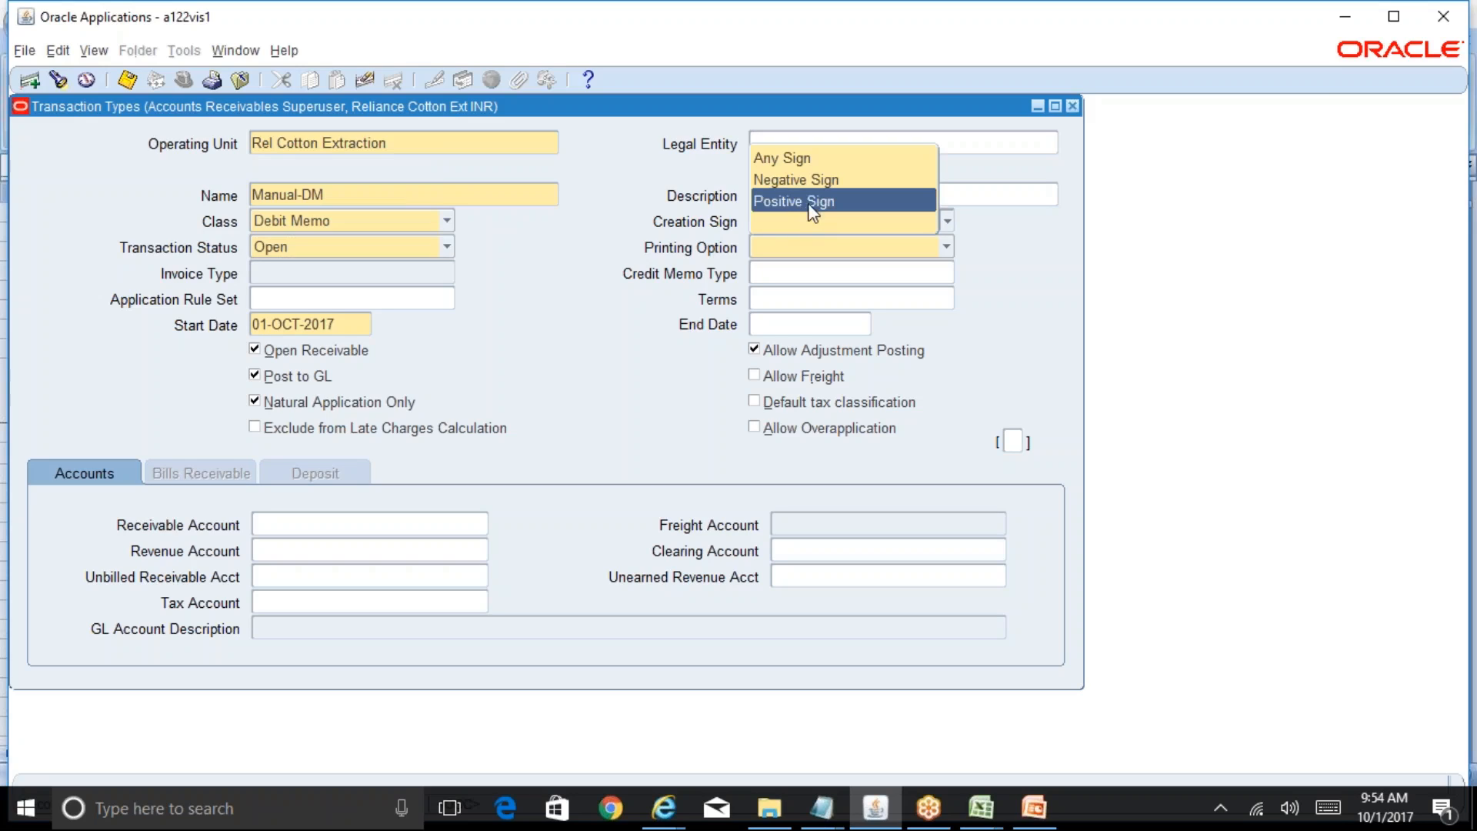
left_click(793, 201)
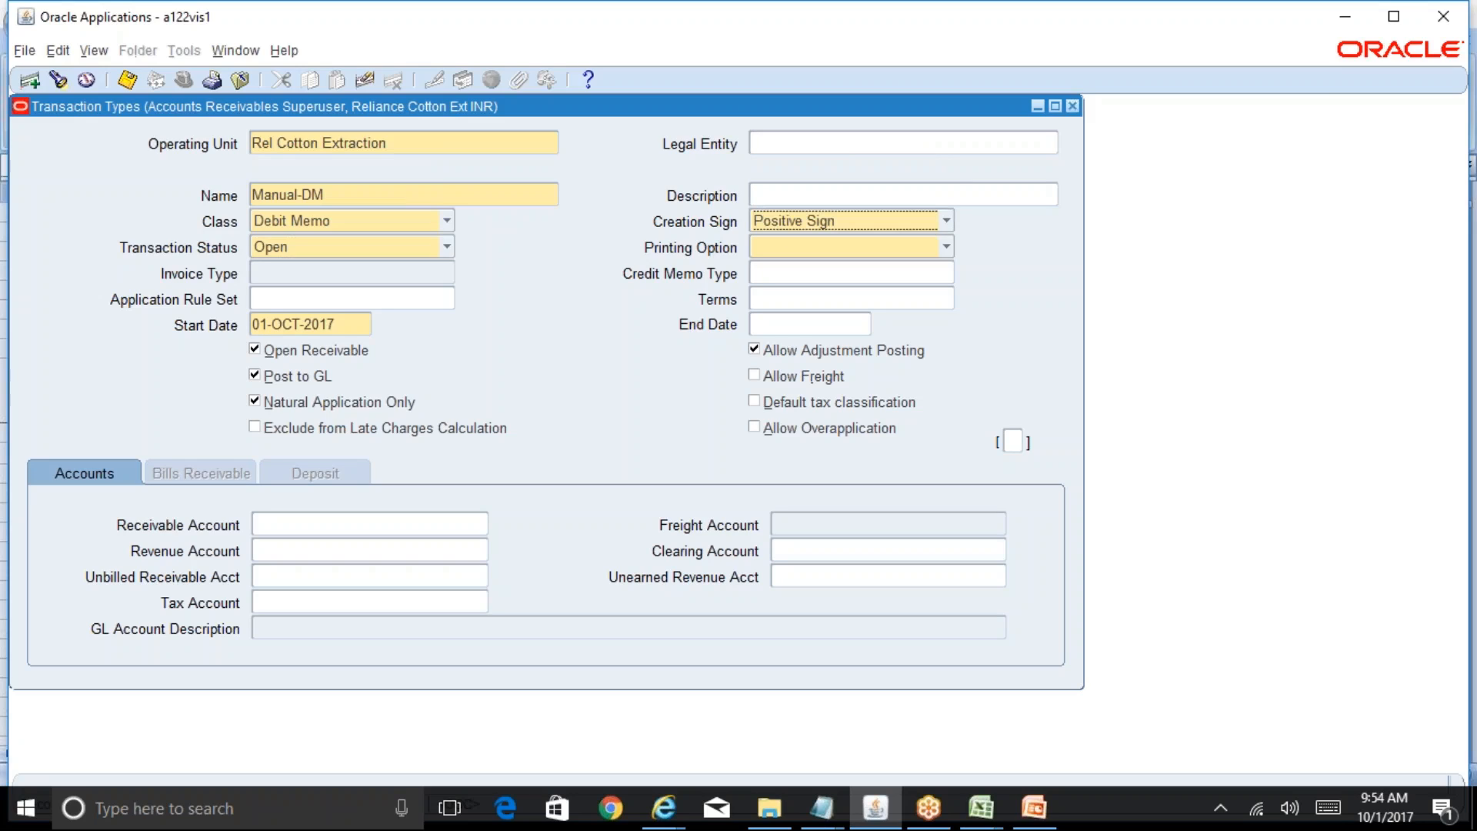
left_click(946, 248)
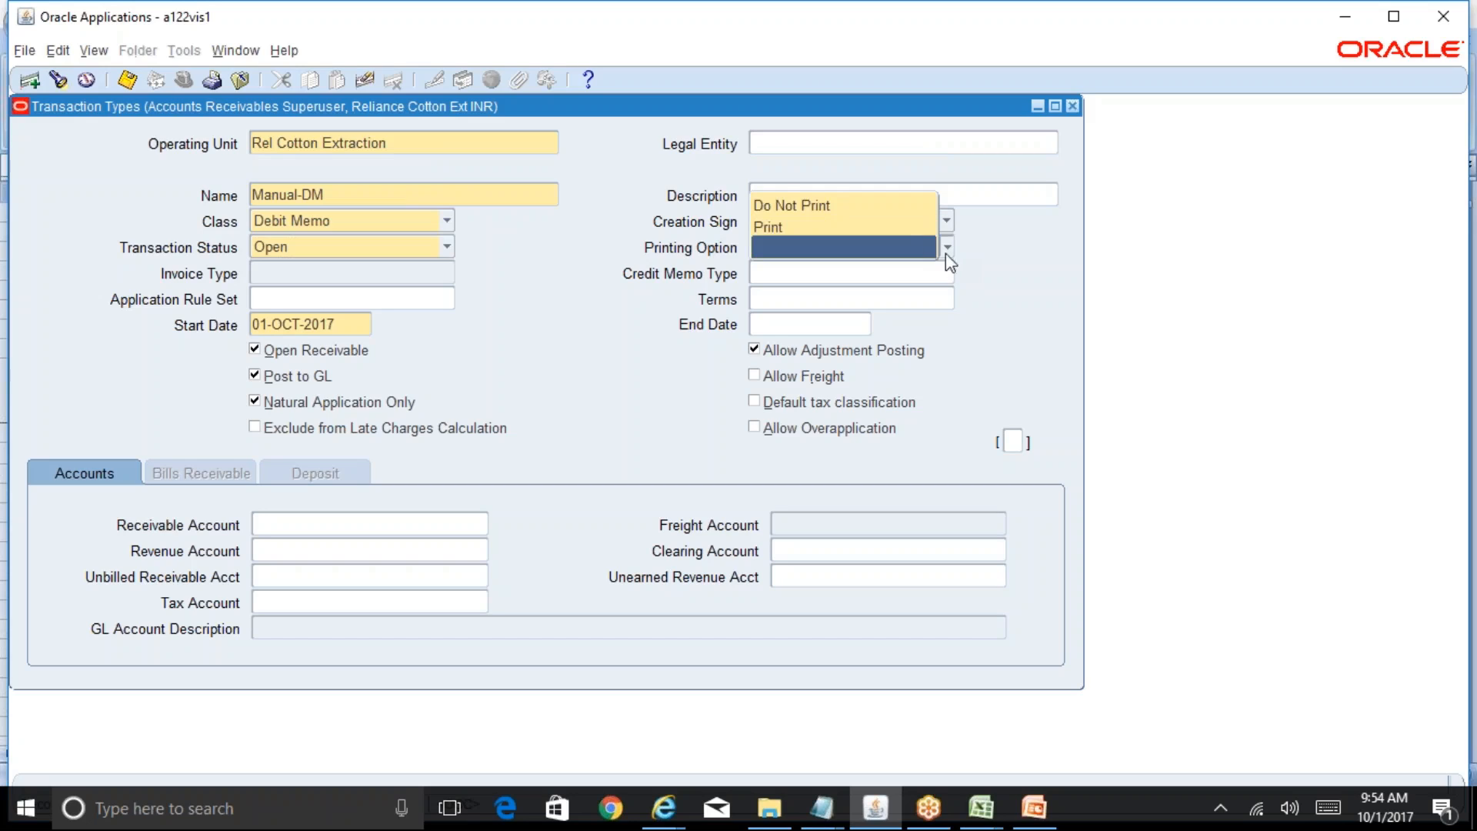
left_click(900, 230)
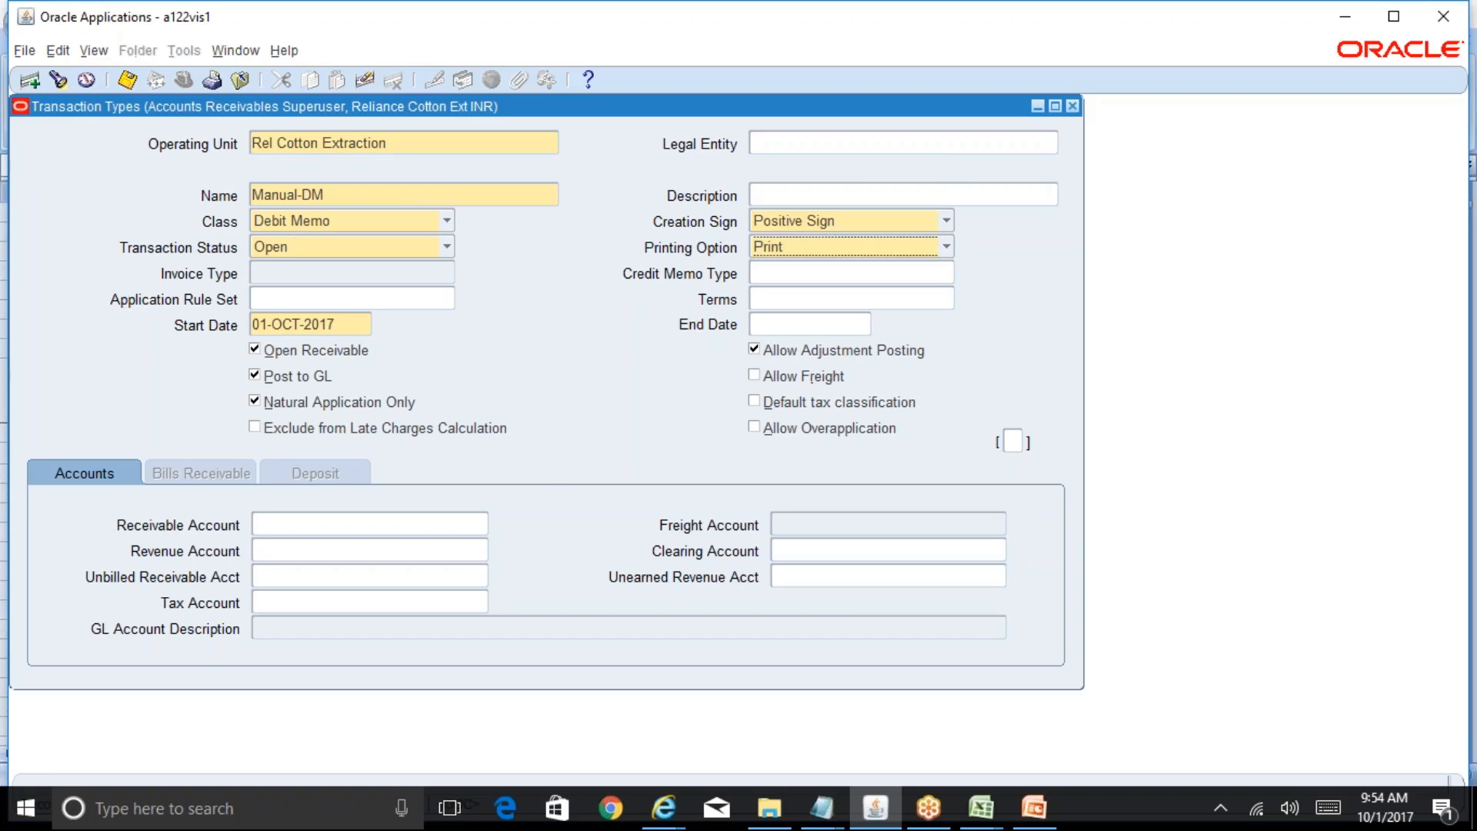
left_click(299, 524)
mouse_move(981, 808)
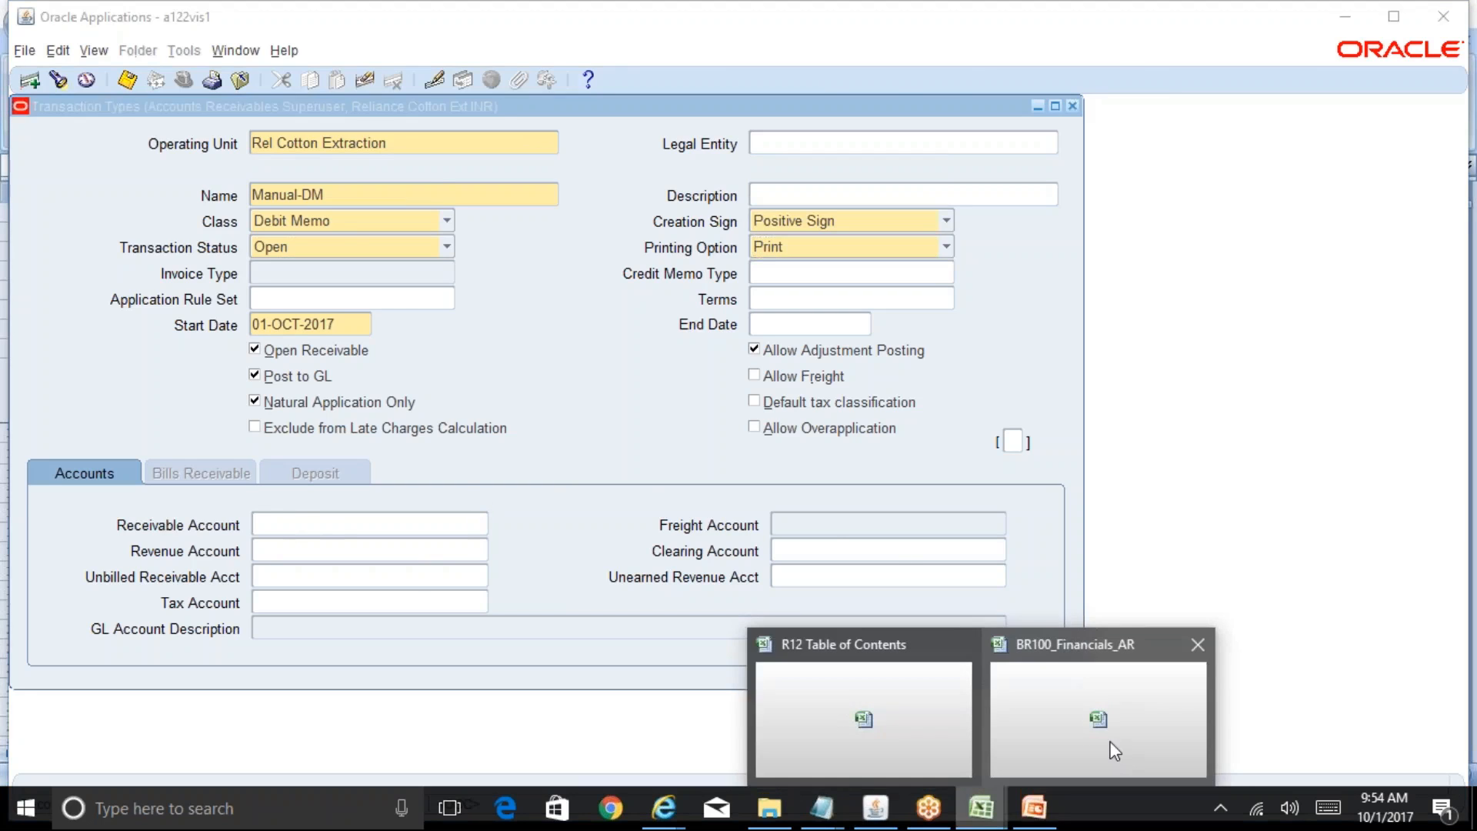
left_click(1111, 752)
key("Right")
key("Right")
key("Right")
key("Right")
key("Right")
key("Right")
key("Right")
key("Right")
key("Right")
key("Right")
key("Right")
key("Right")
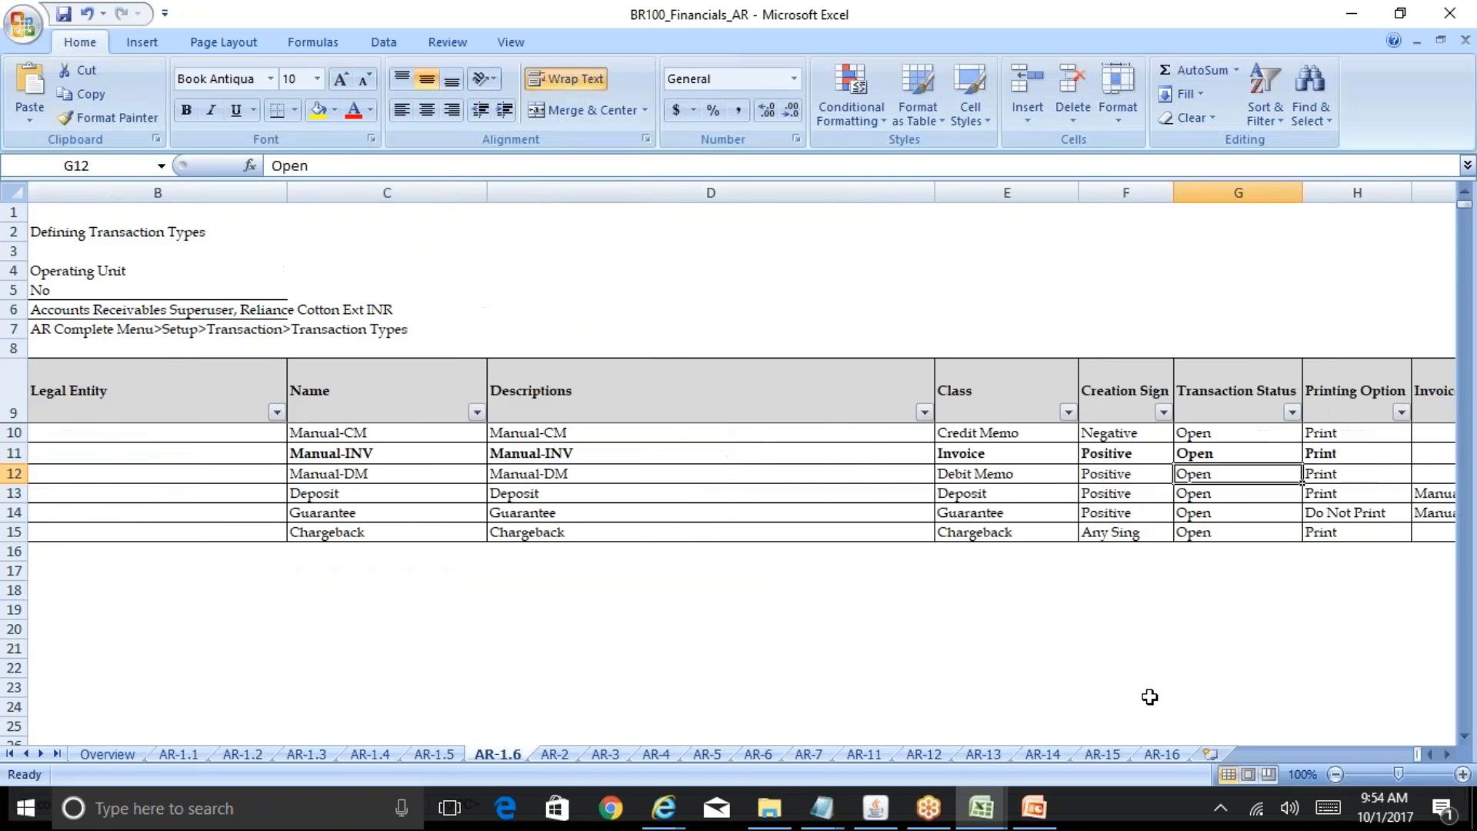
key("Right")
key("Right")
key("Right")
key("Right")
key("Right")
key("Right")
key("Right")
key("Right")
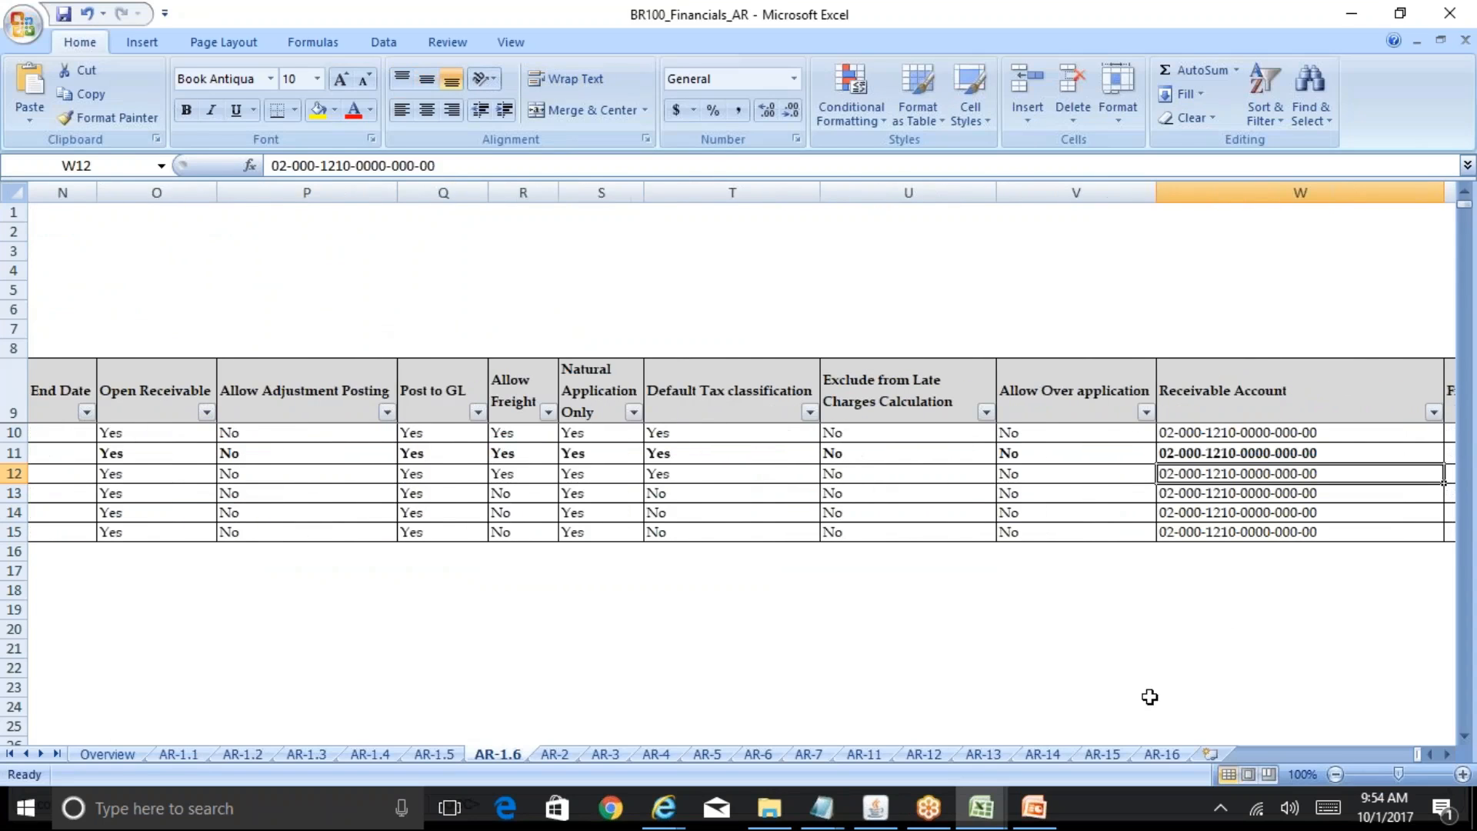
key("Right")
key("Right")
key("Left")
key("Left")
key("ctrl+c")
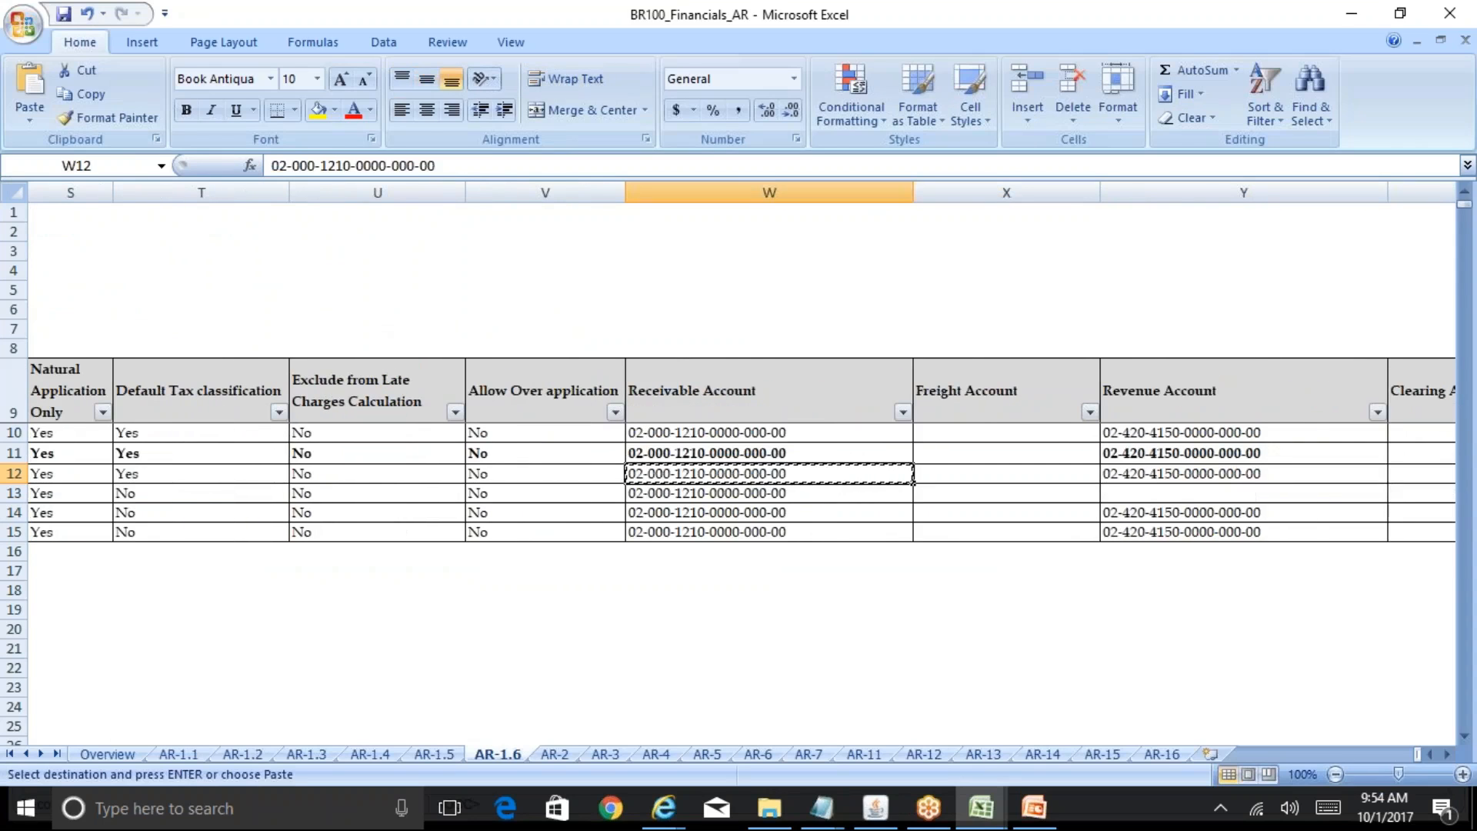
key("alt+Tab")
key("ctrl+v")
key("Tab")
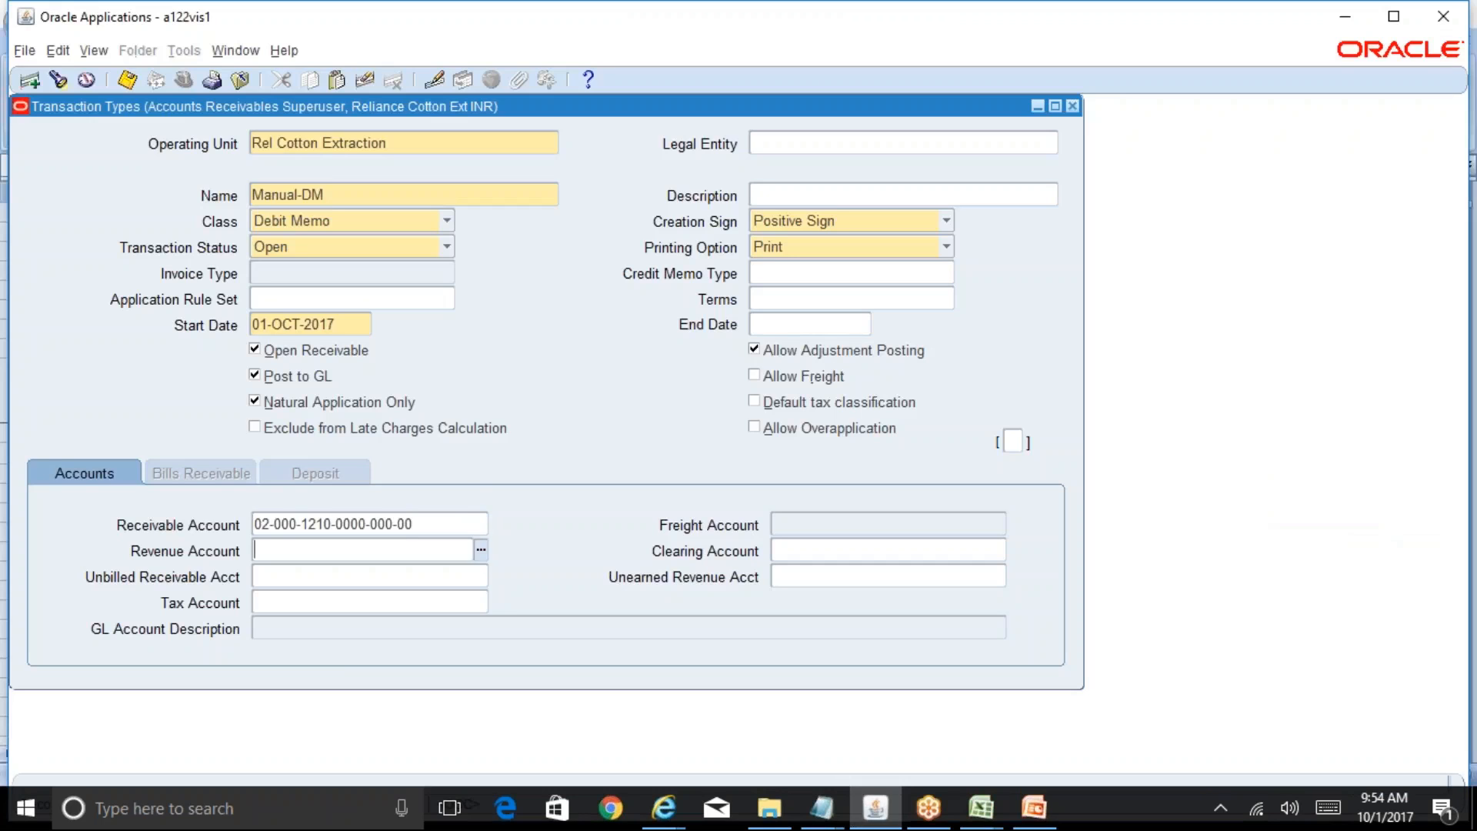
key("alt+Tab")
key("Right")
key("Right")
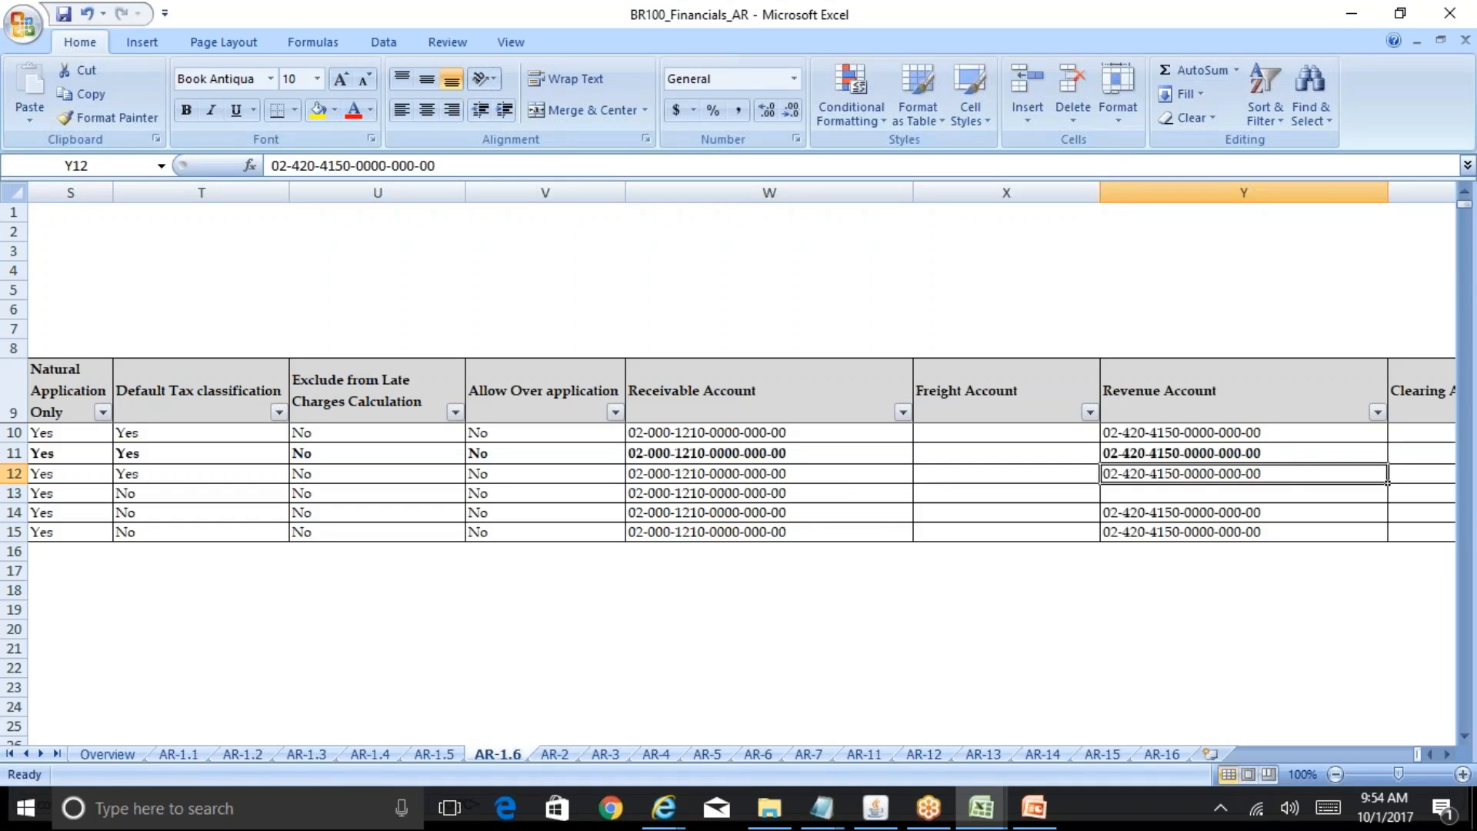
key("ctrl+c")
key("alt+Tab")
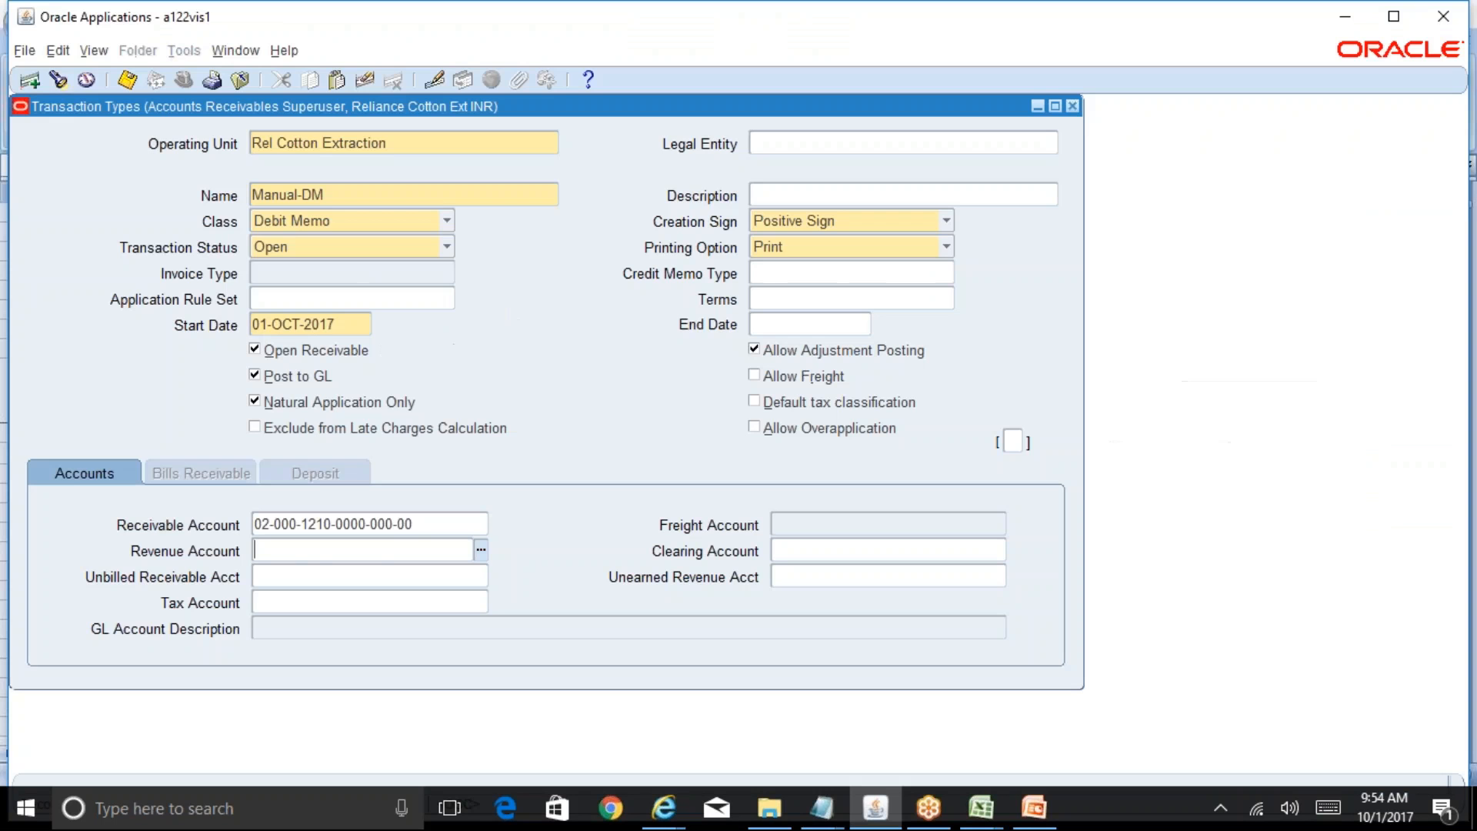
key("ctrl+v")
key("Tab")
key("Tab")
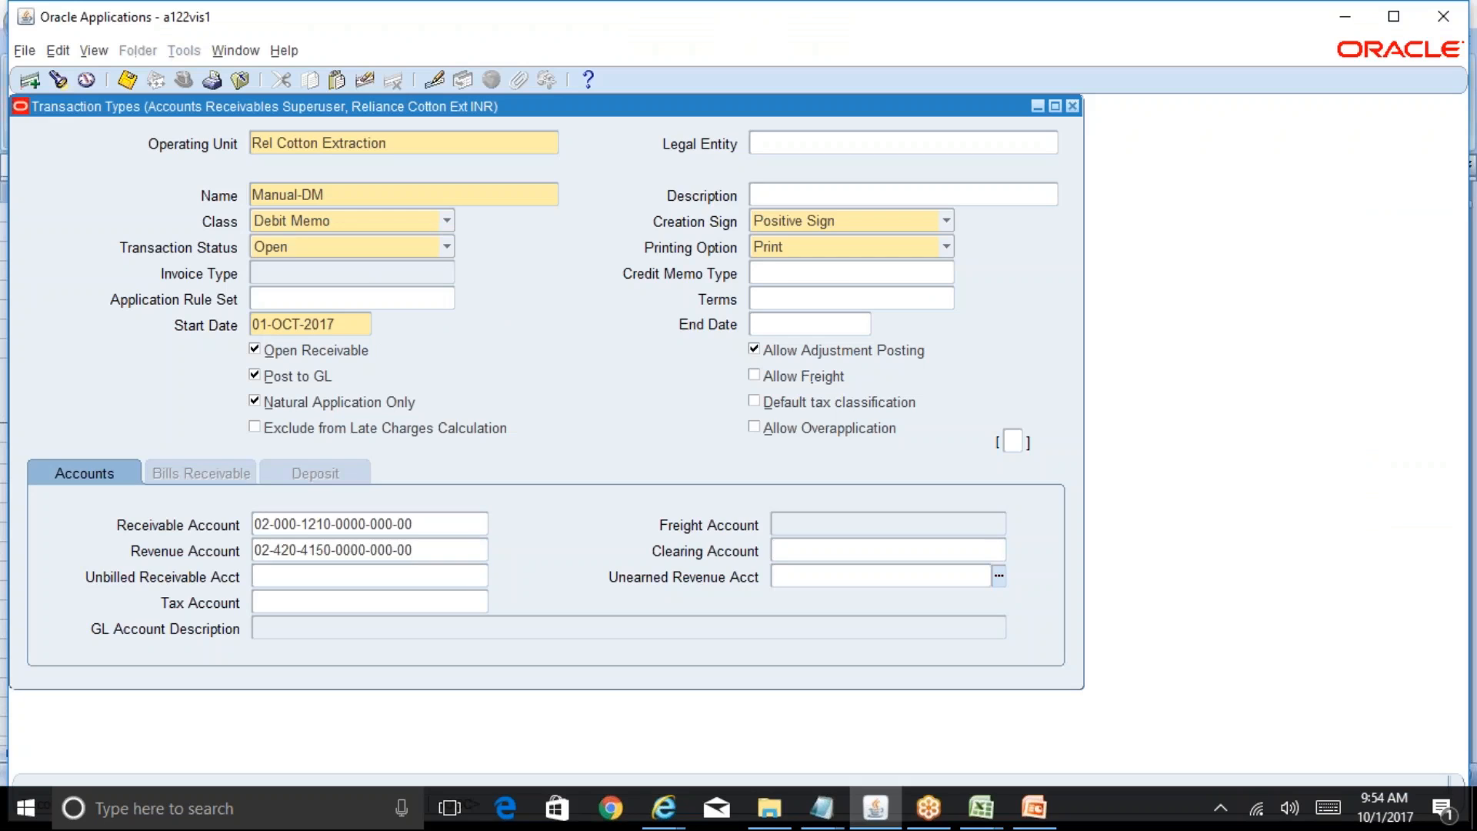
key("Tab")
key("alt+Tab")
key("Right")
key("Right")
key("Right")
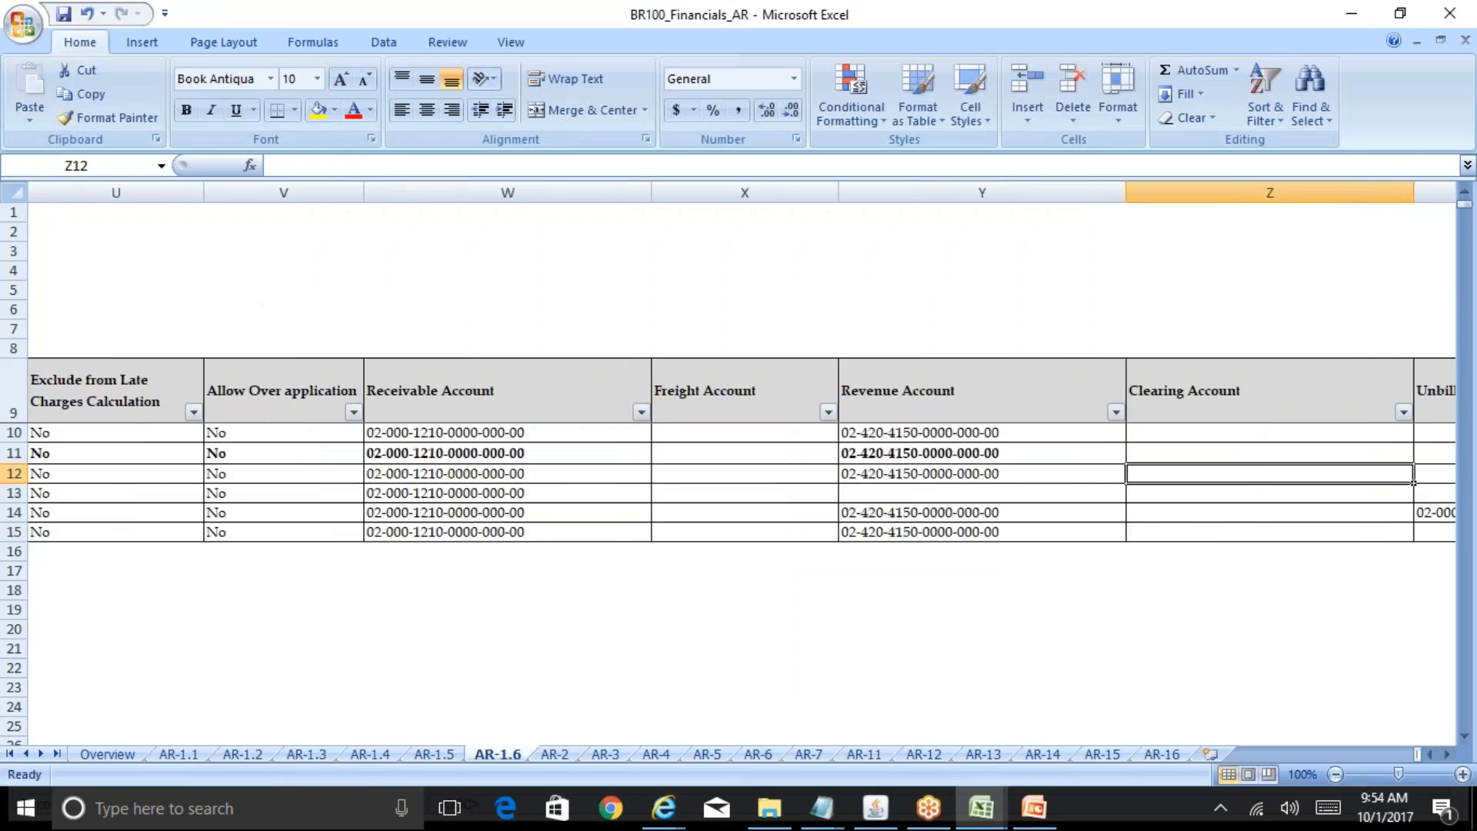
key("Right")
key("ctrl+c")
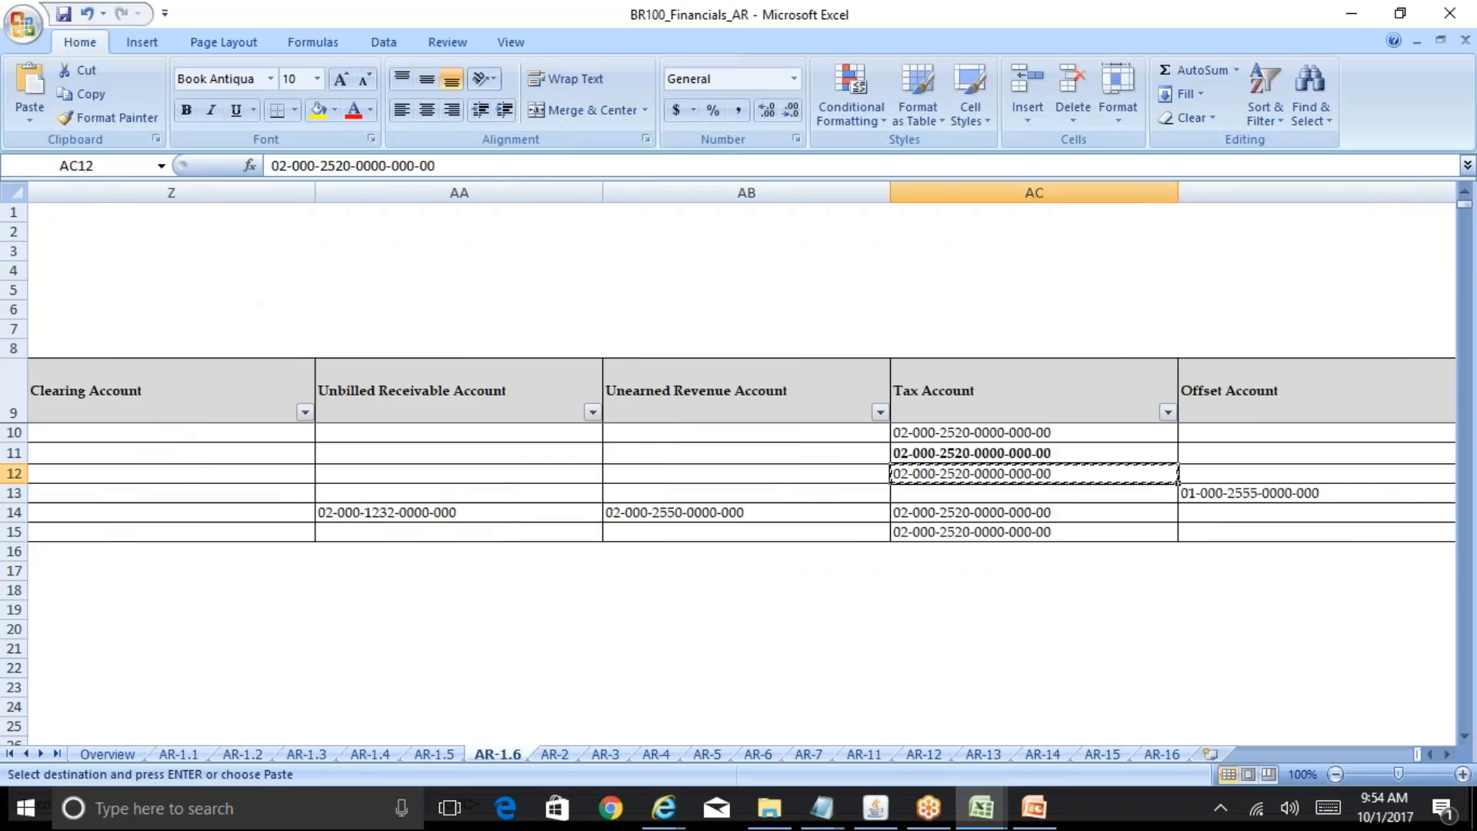
key("alt+Tab")
key("ctrl+v")
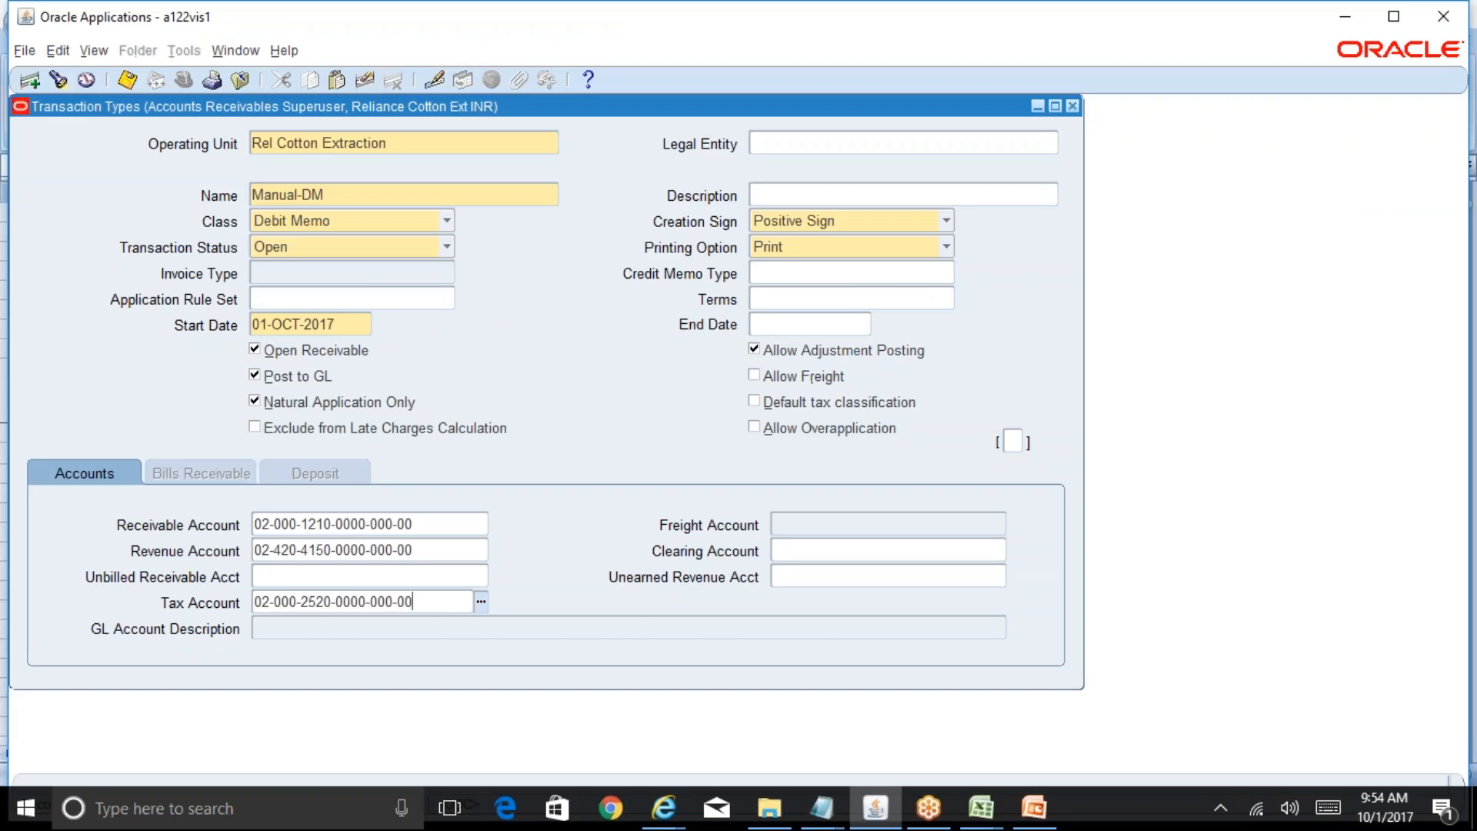
key("ctrl+s")
double_click(362, 195)
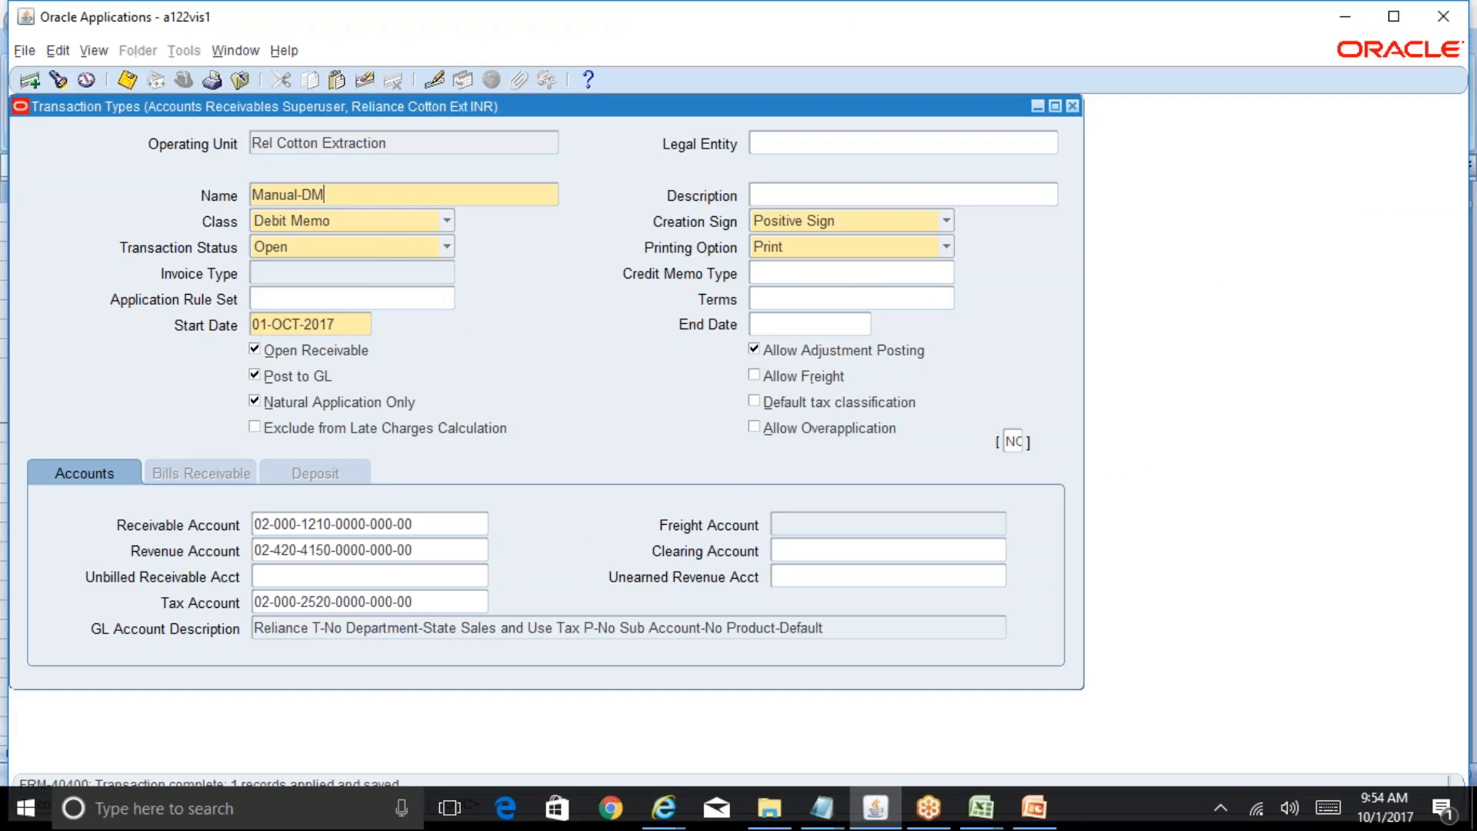
- Switch to the R12 Table of Contents workbook in Excel and enter the heading AP in K25 of the Running Notes_AR sheet
left_click(990, 815)
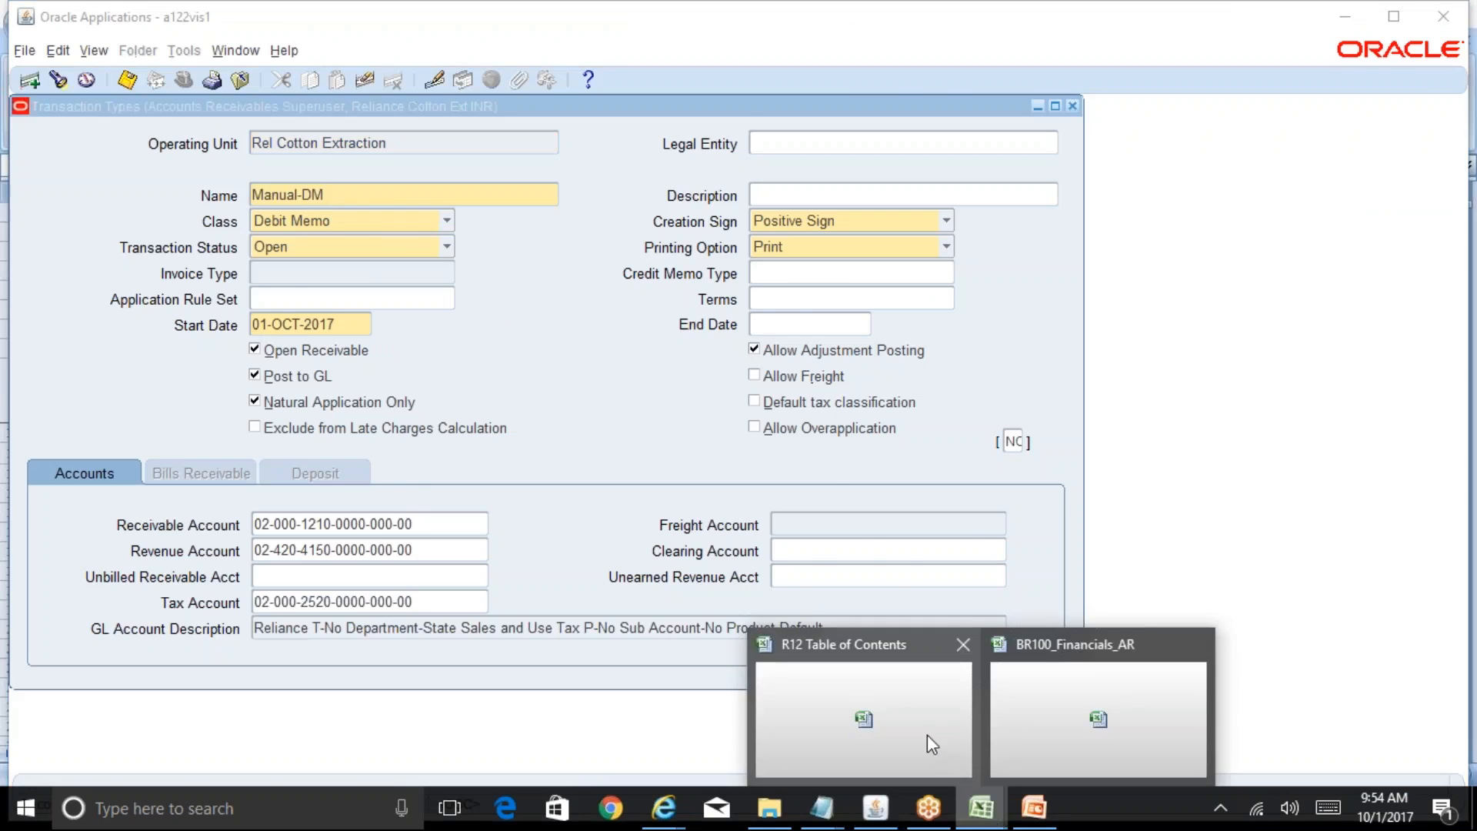
left_click(926, 735)
left_click(588, 649)
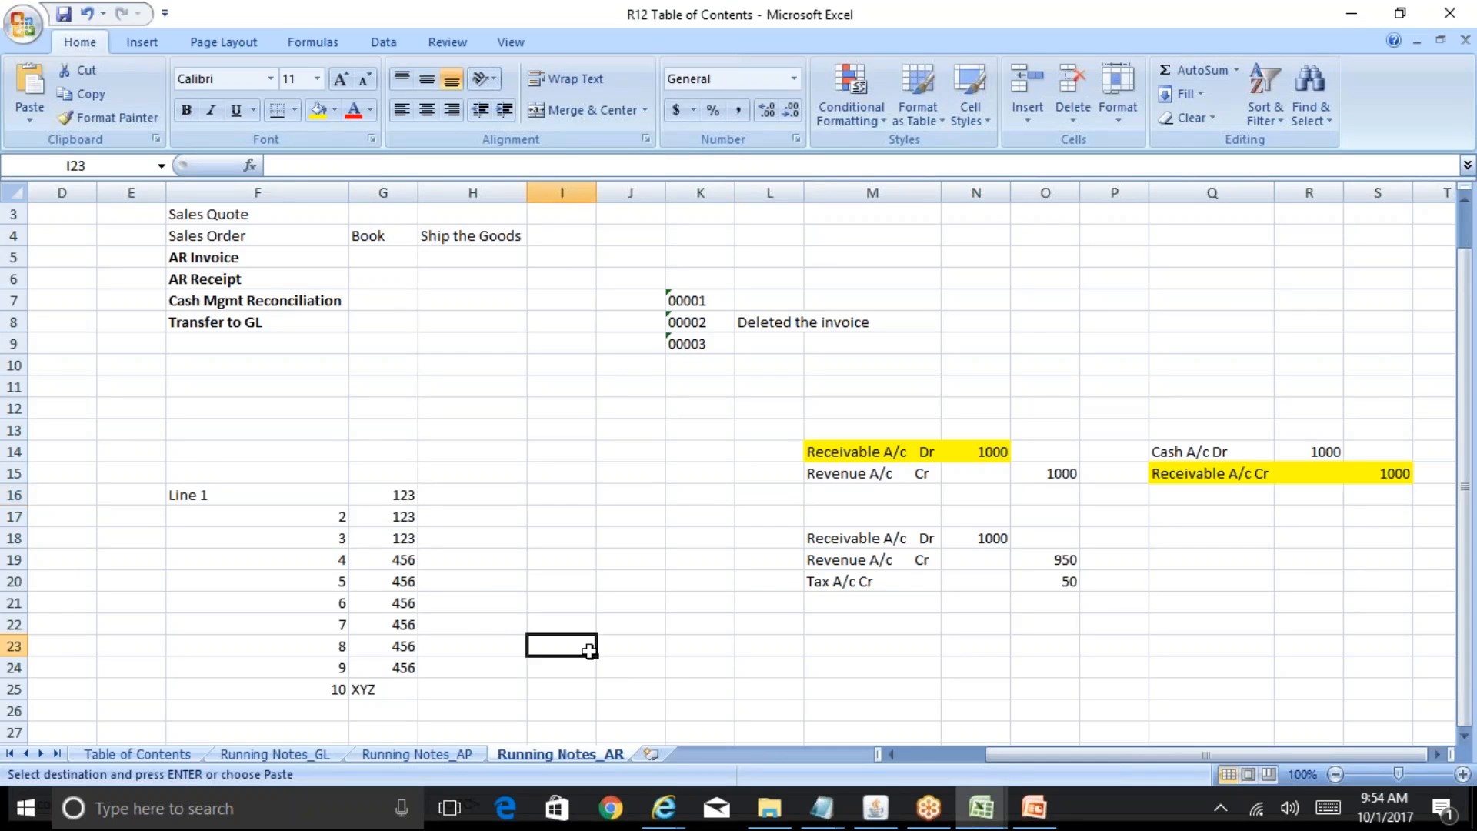
key("Down")
key("Down")
key("Down")
key("Down")
key("Down")
key("Down")
key("Down")
key("Down")
key("Down")
key("Down")
key("Down")
key("Down")
key("Down")
key("Down")
key("Down")
key("Down")
key("Down")
key("Down")
key("Down")
key("Down")
key("Down")
key("Up")
key("Up")
key("Up")
key("Up")
key("Up")
key("Up")
key("Up")
key("Up")
key("Up")
key("Up")
key("Up")
key("Up")
key("Up")
key("Up")
key("Up")
key("Up")
key("Up")
key("Up")
key("Up")
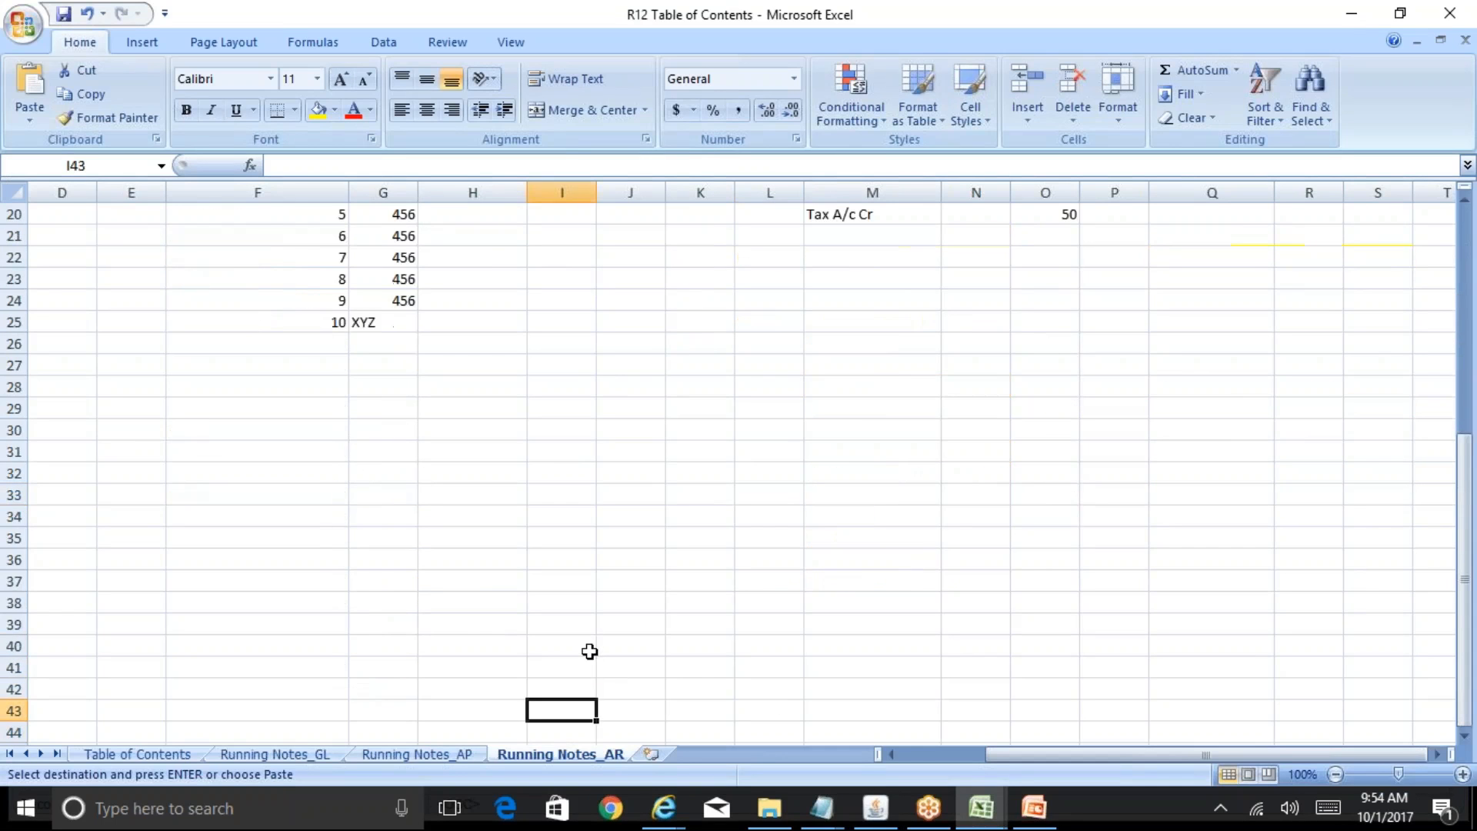
key("Right")
key("Right")
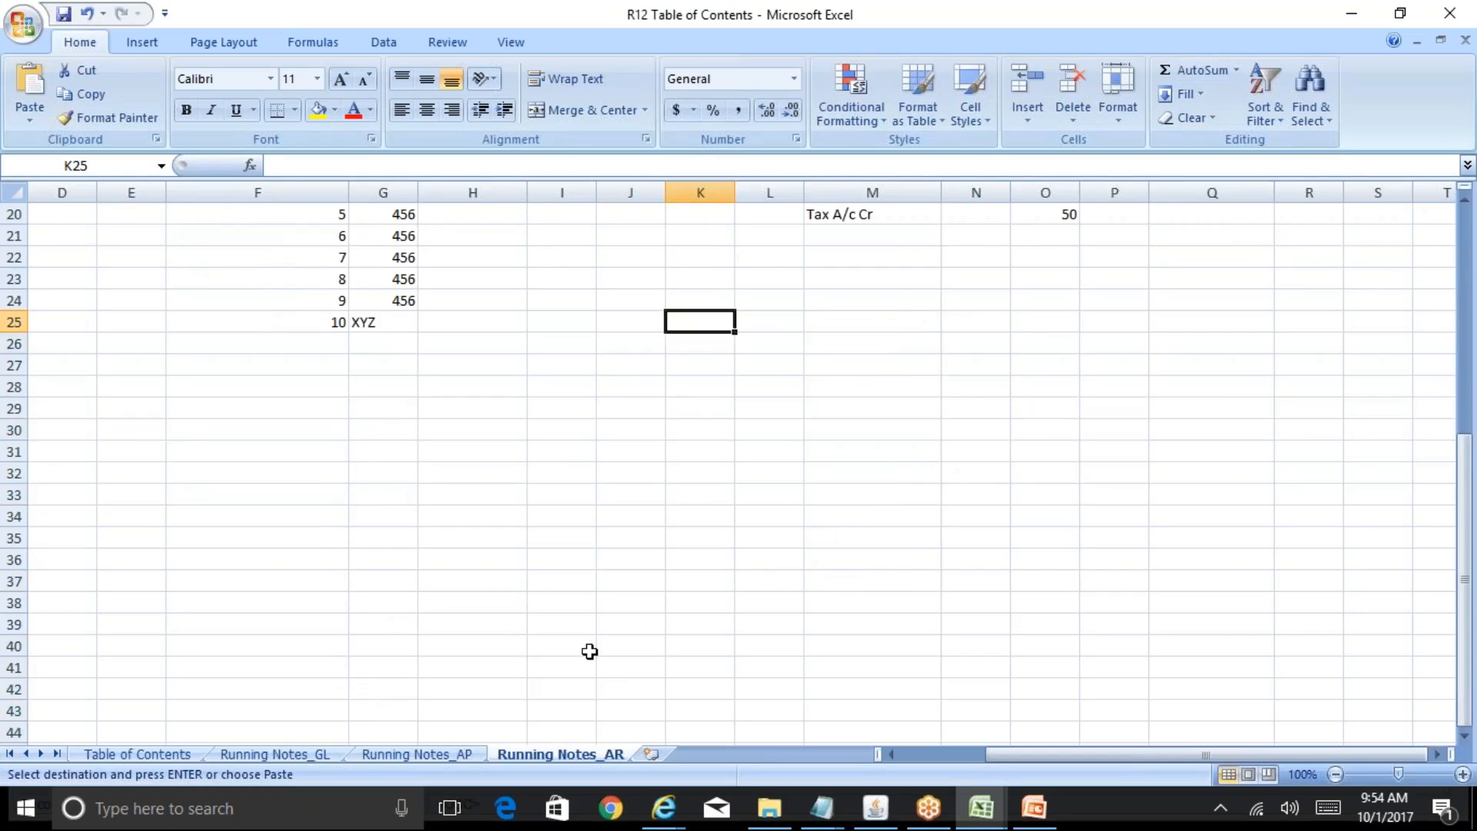
type("AP")
key("Return")
- Enter DM in K27 and CM in K28 below the AP heading
key("Down")
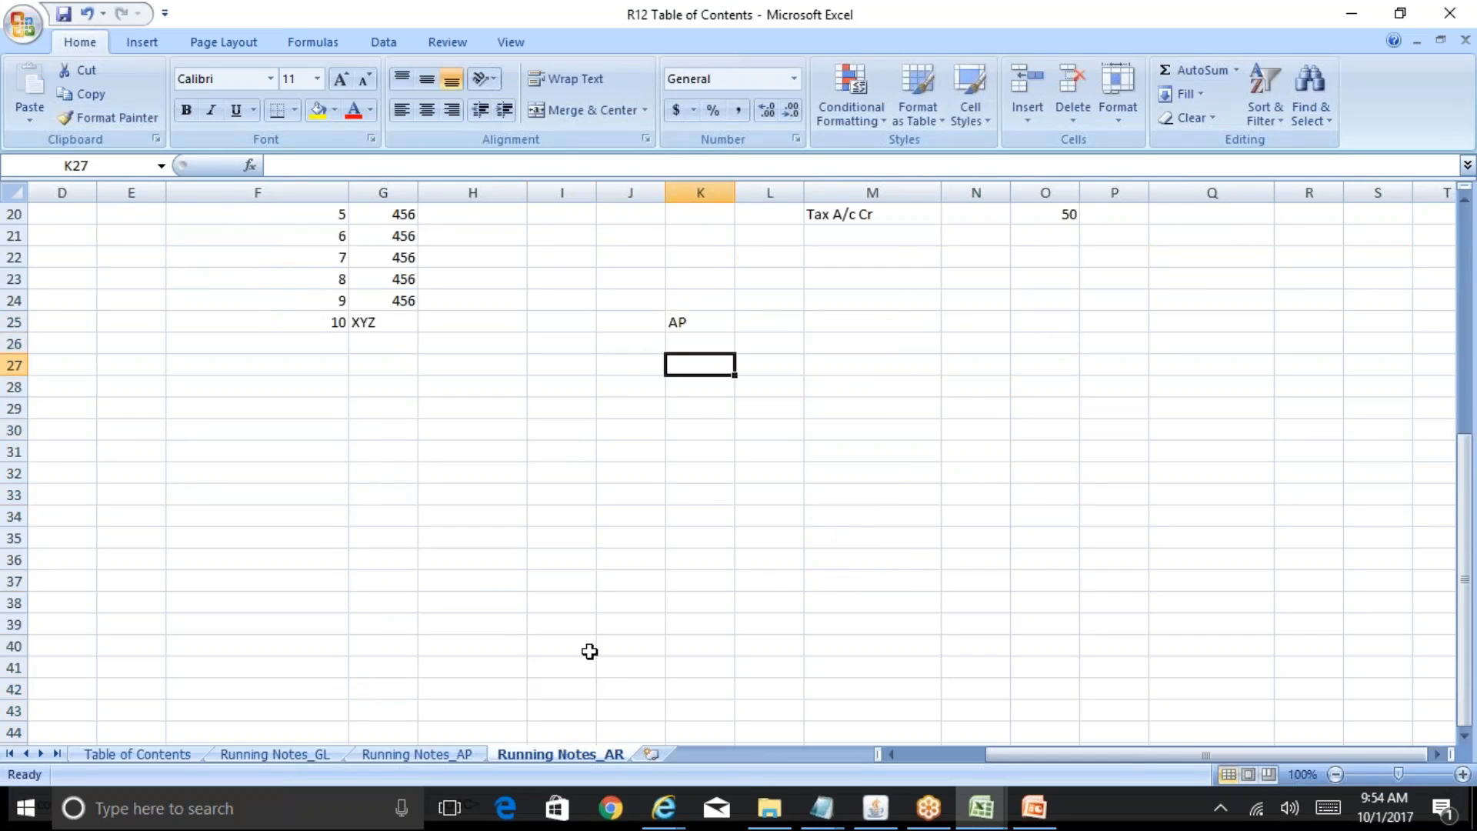
type("DM")
key("Return")
type("'CM")
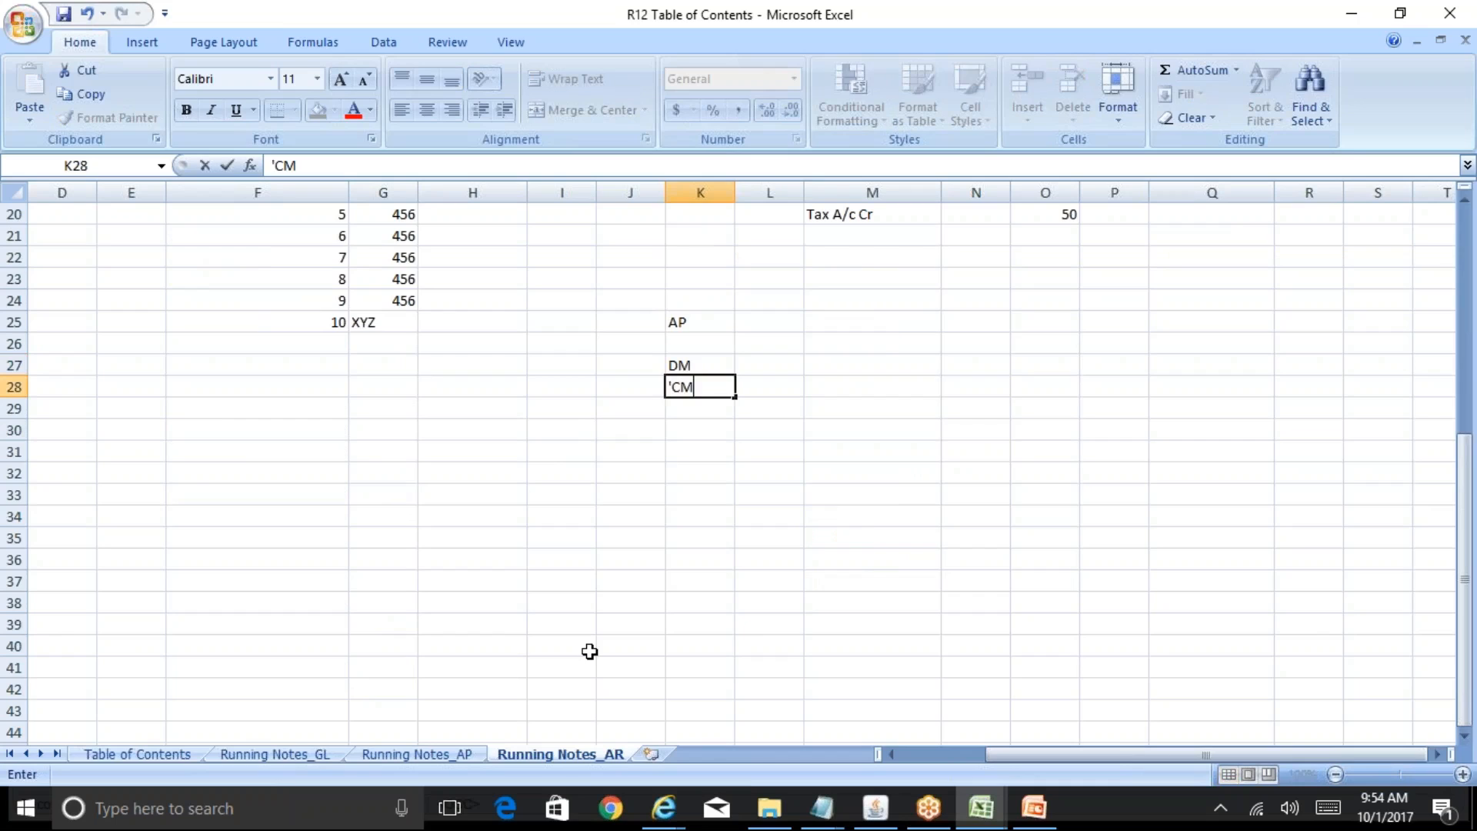
key("Escape")
type("CM")
key("Return")
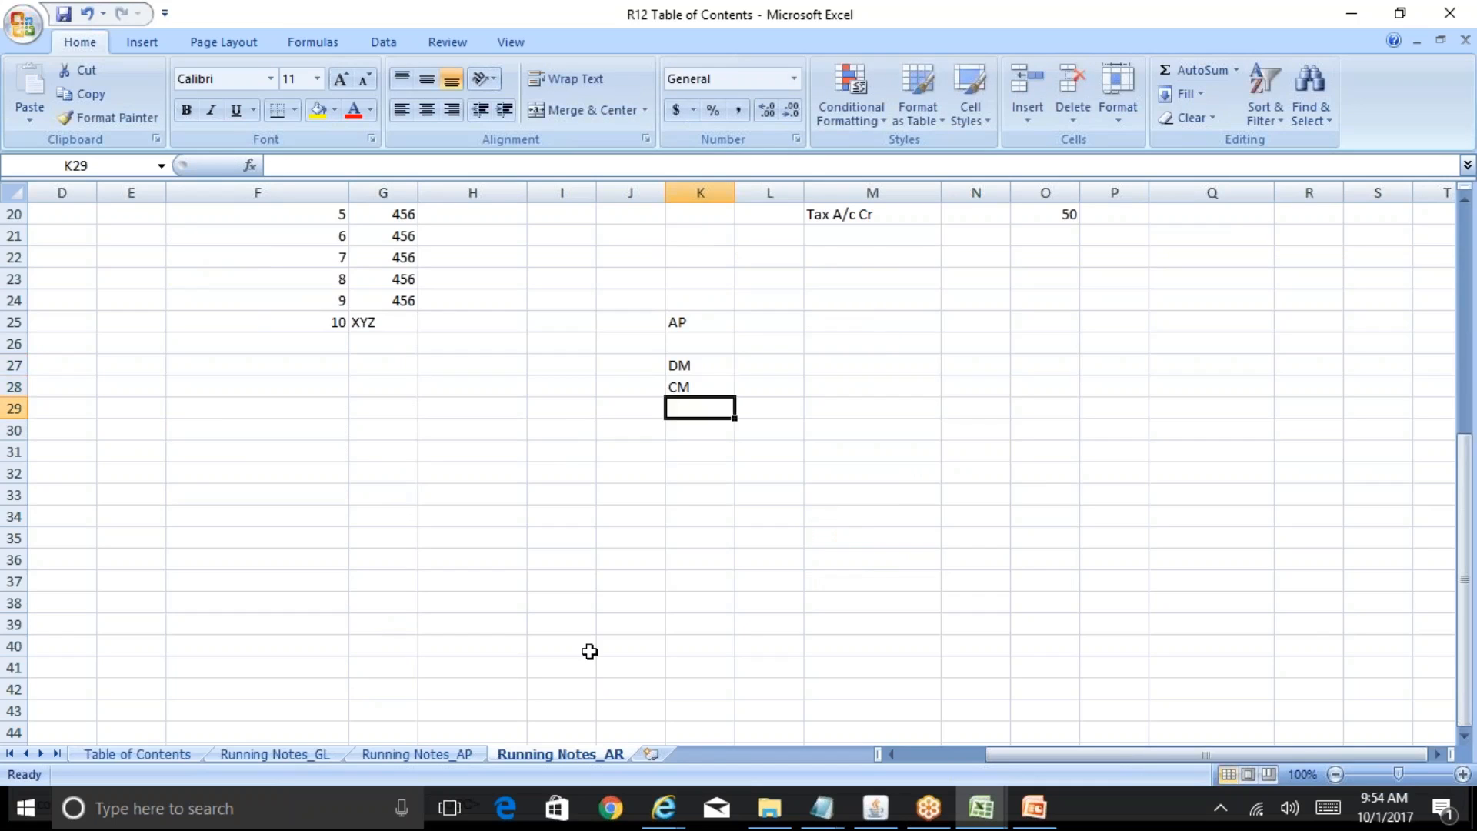
- Make the AP heading in K25 bold
key("Up")
key("Up")
key("Up")
key("Up")
key("ctrl+b")
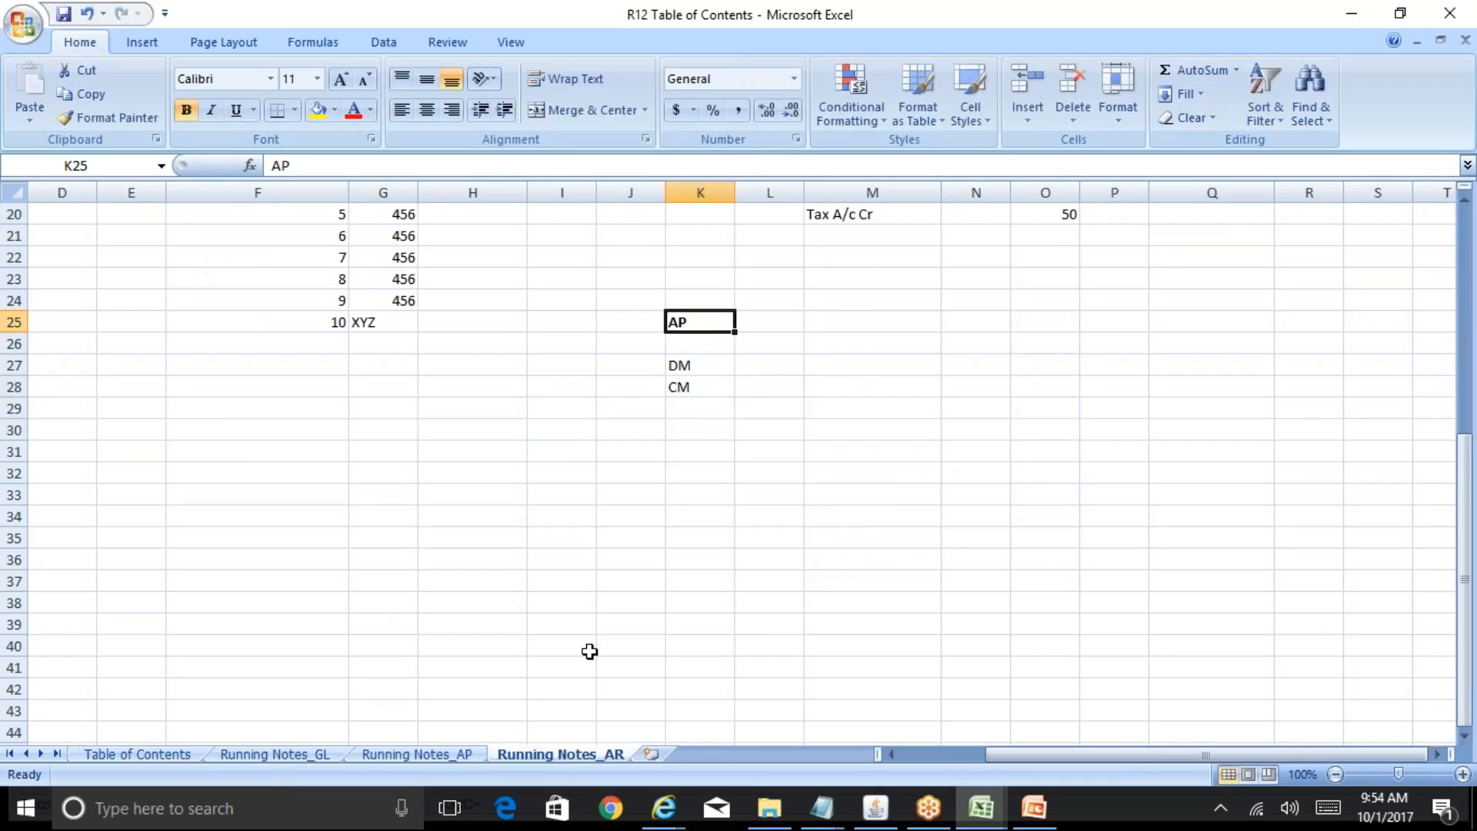
- Enter the heading AR in M25 and make it bold
key("Right")
key("Right")
type("AR")
key("Return")
key("Up")
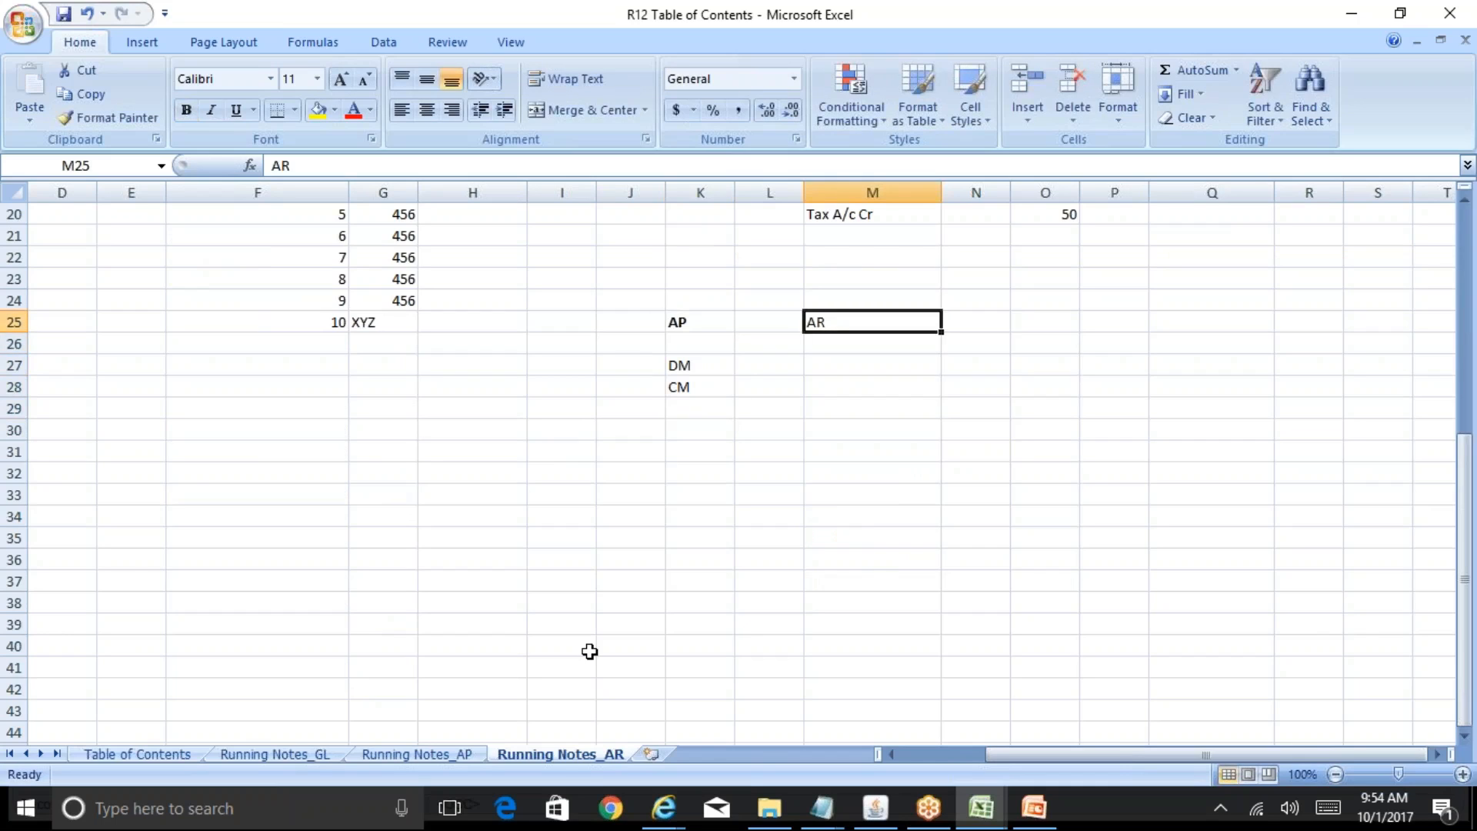
key("ctrl+b")
- Copy the DM and CM entries from K27:K28 to M27:M28 below the AR heading
key("Left")
key("Left")
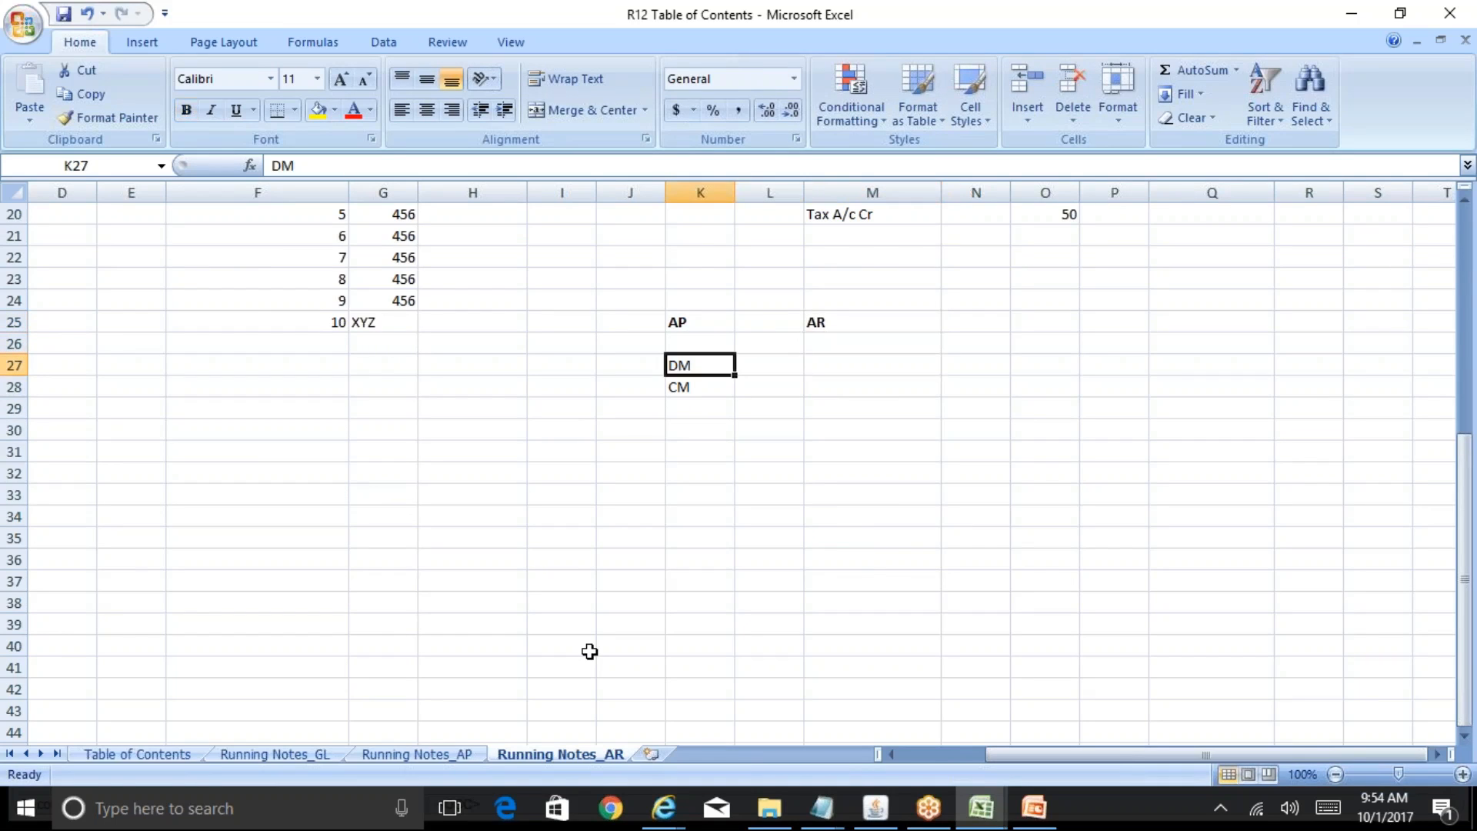
key("shift+Down")
key("ctrl+c")
key("Right")
key("Right")
key("ctrl+v")
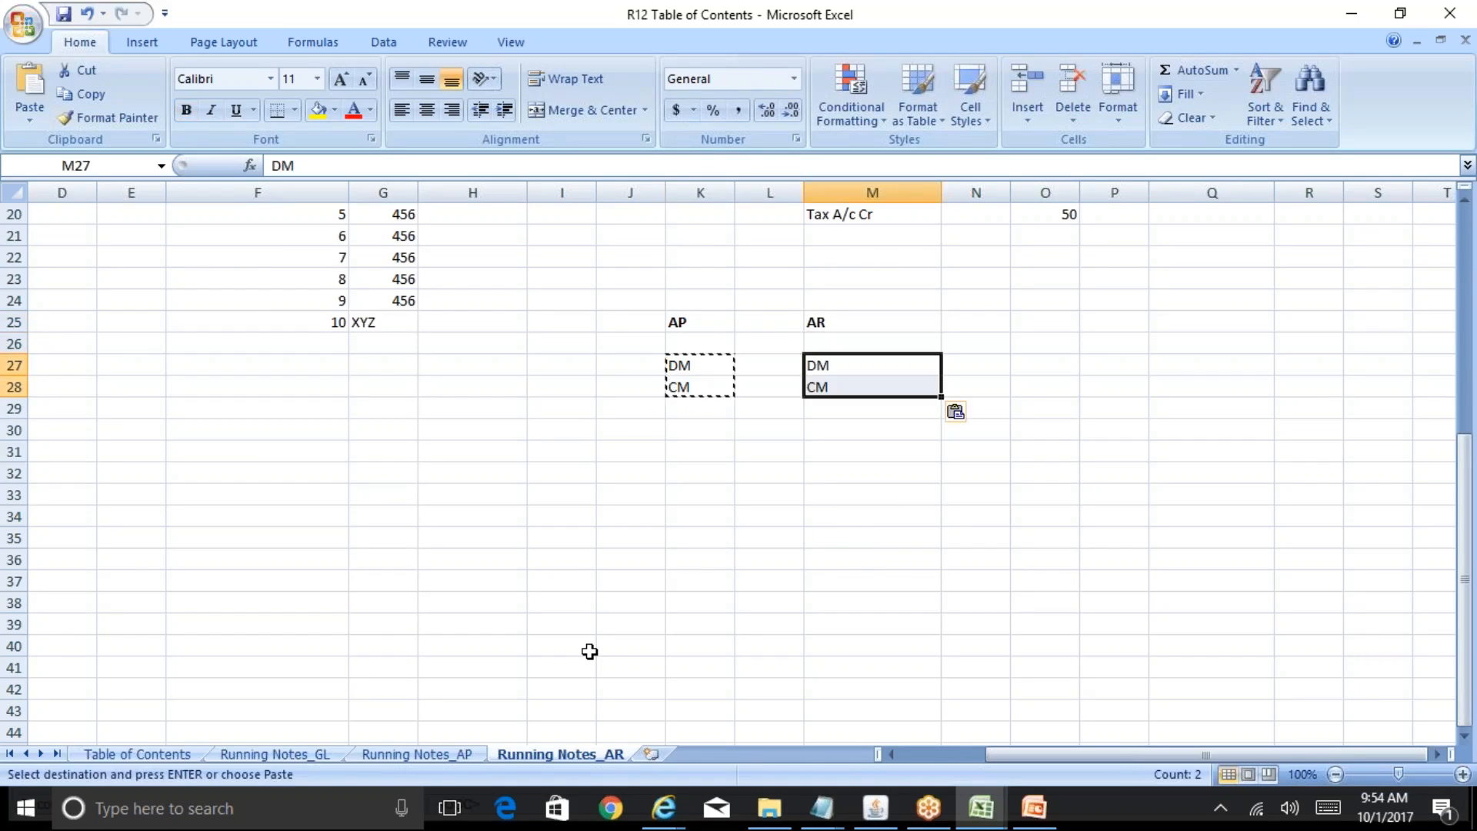
key("Escape")
- Enter the amount 1000 in N26, on the row between the AR heading and its DM entry
key("Right")
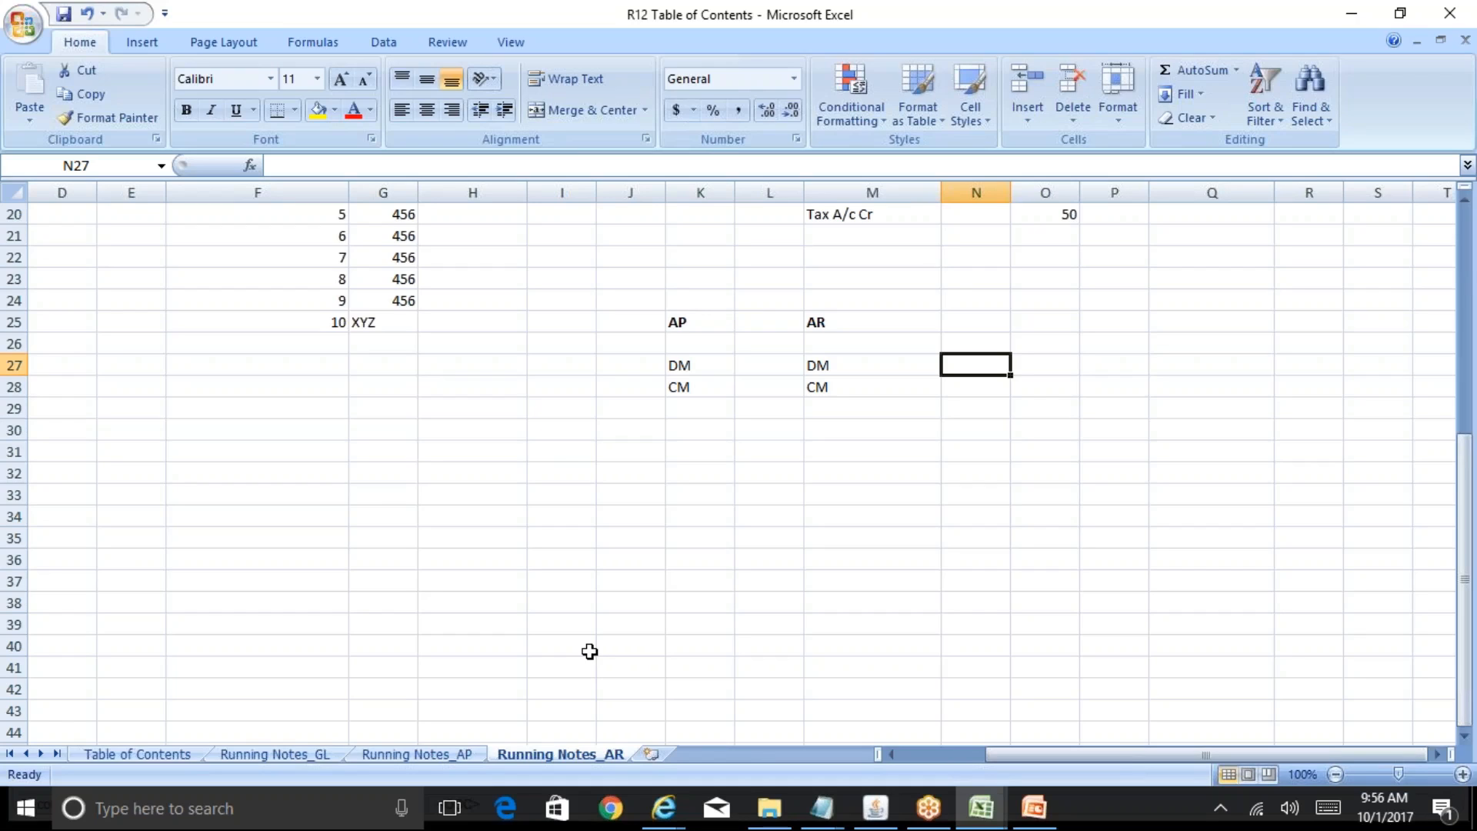
key("Down")
key("Up")
key("Up")
key("Left")
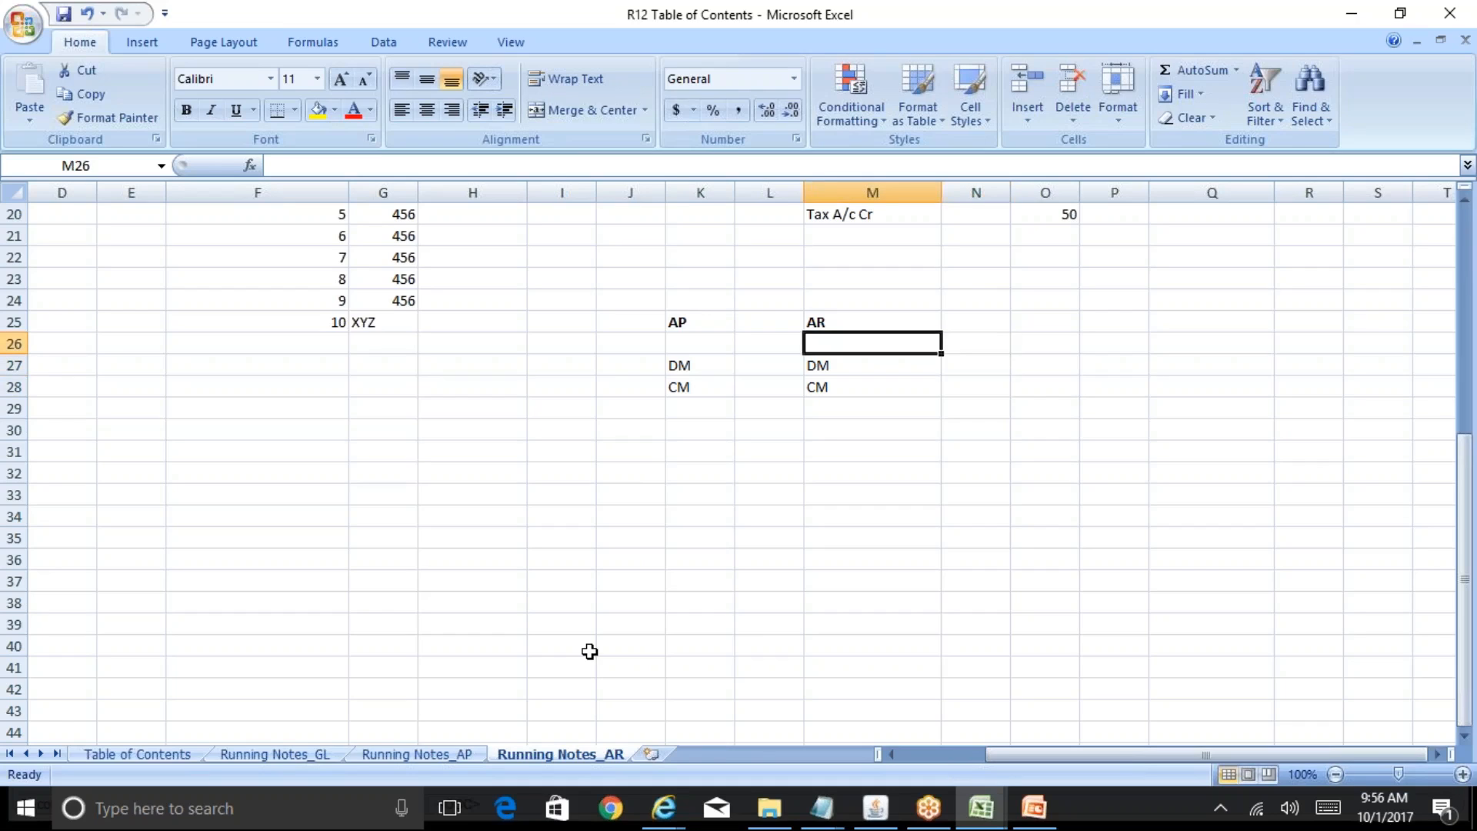
key("Right")
type("10000")
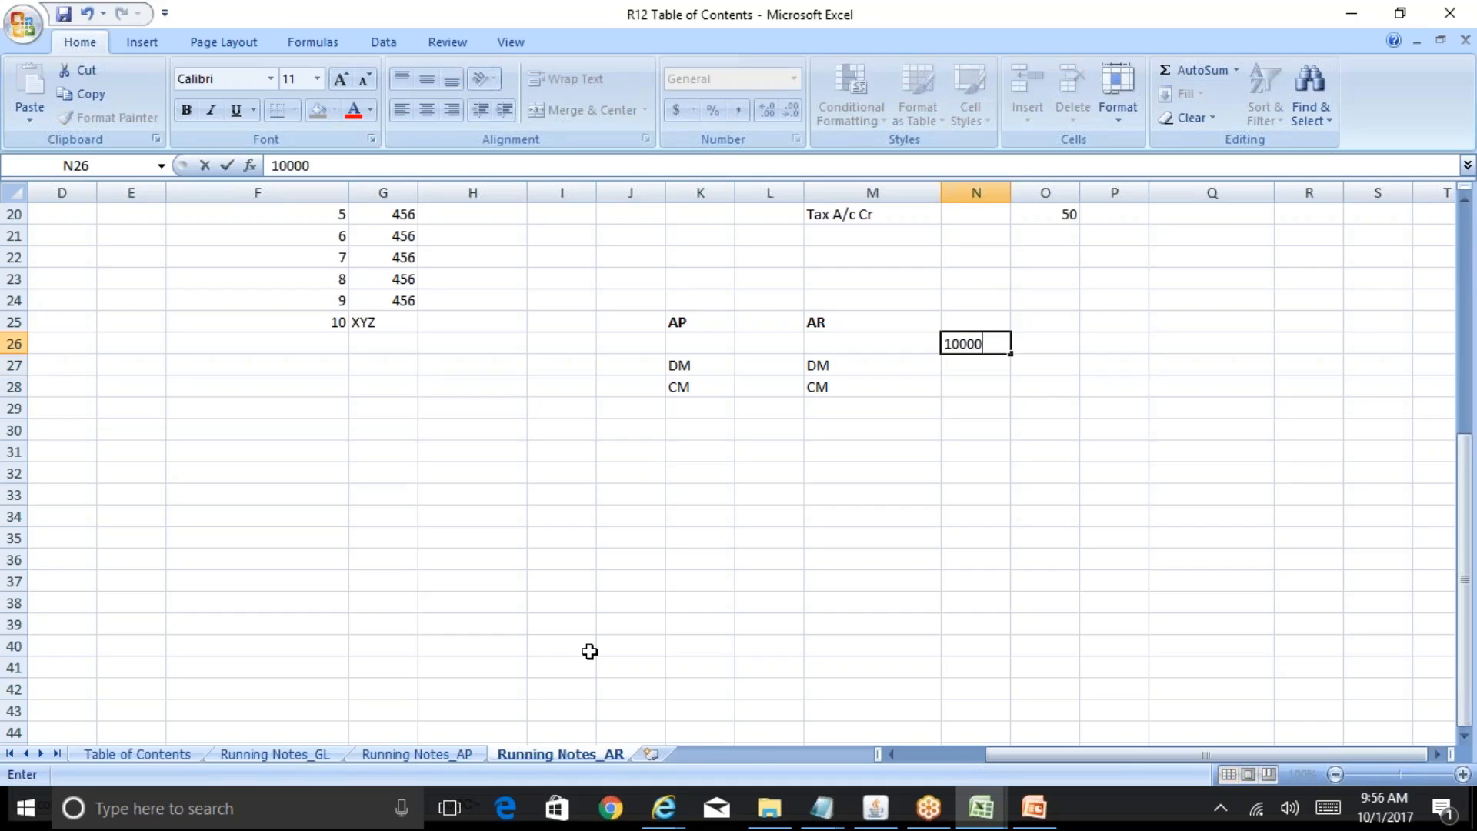
key("BackSpace")
type("0")
key("BackSpace")
key("Return")
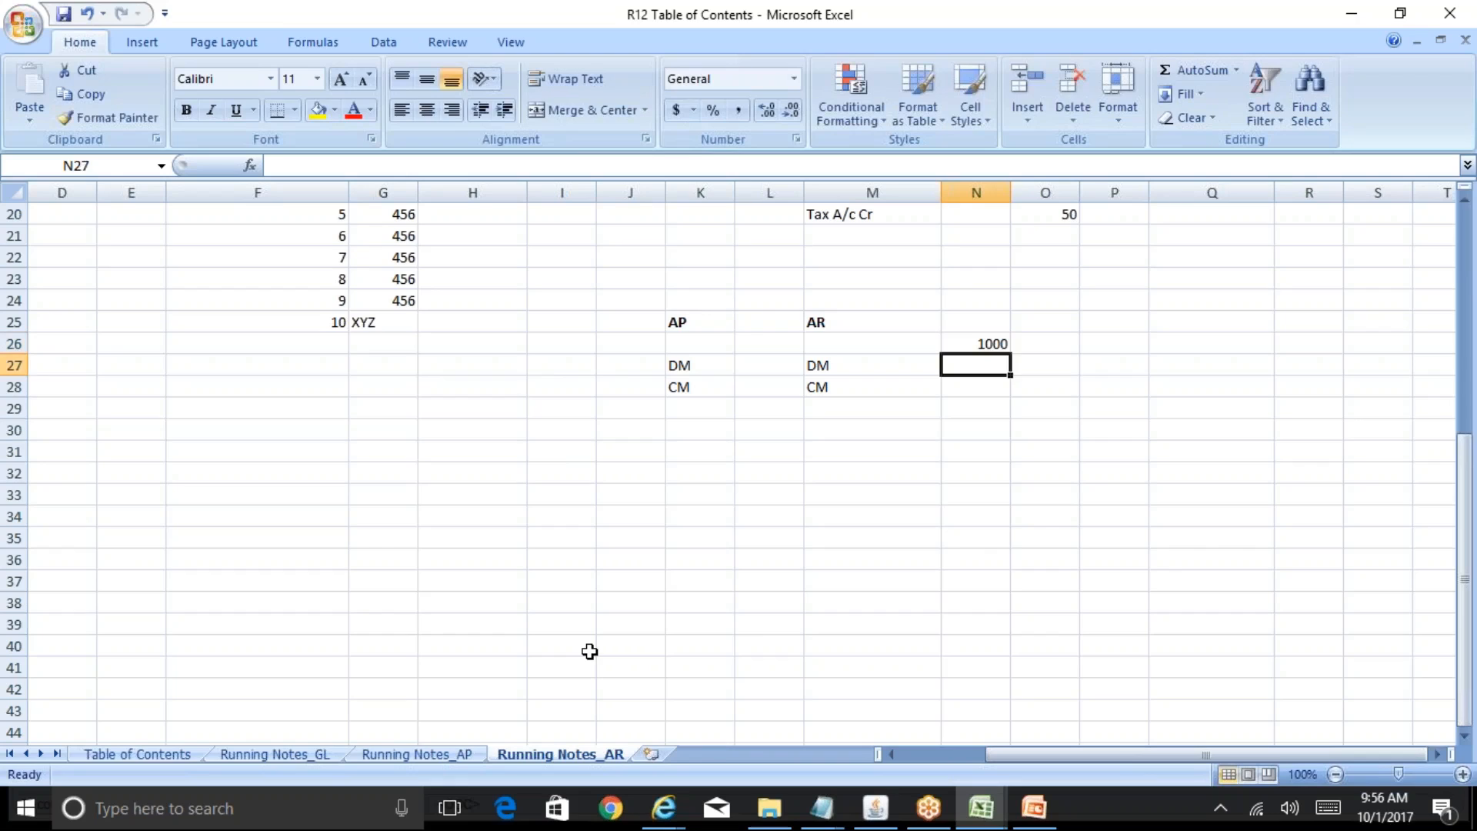
- Enter 100 in N27 beside the AR DM entry and -100 in N28 beside the CM entry
type("100")
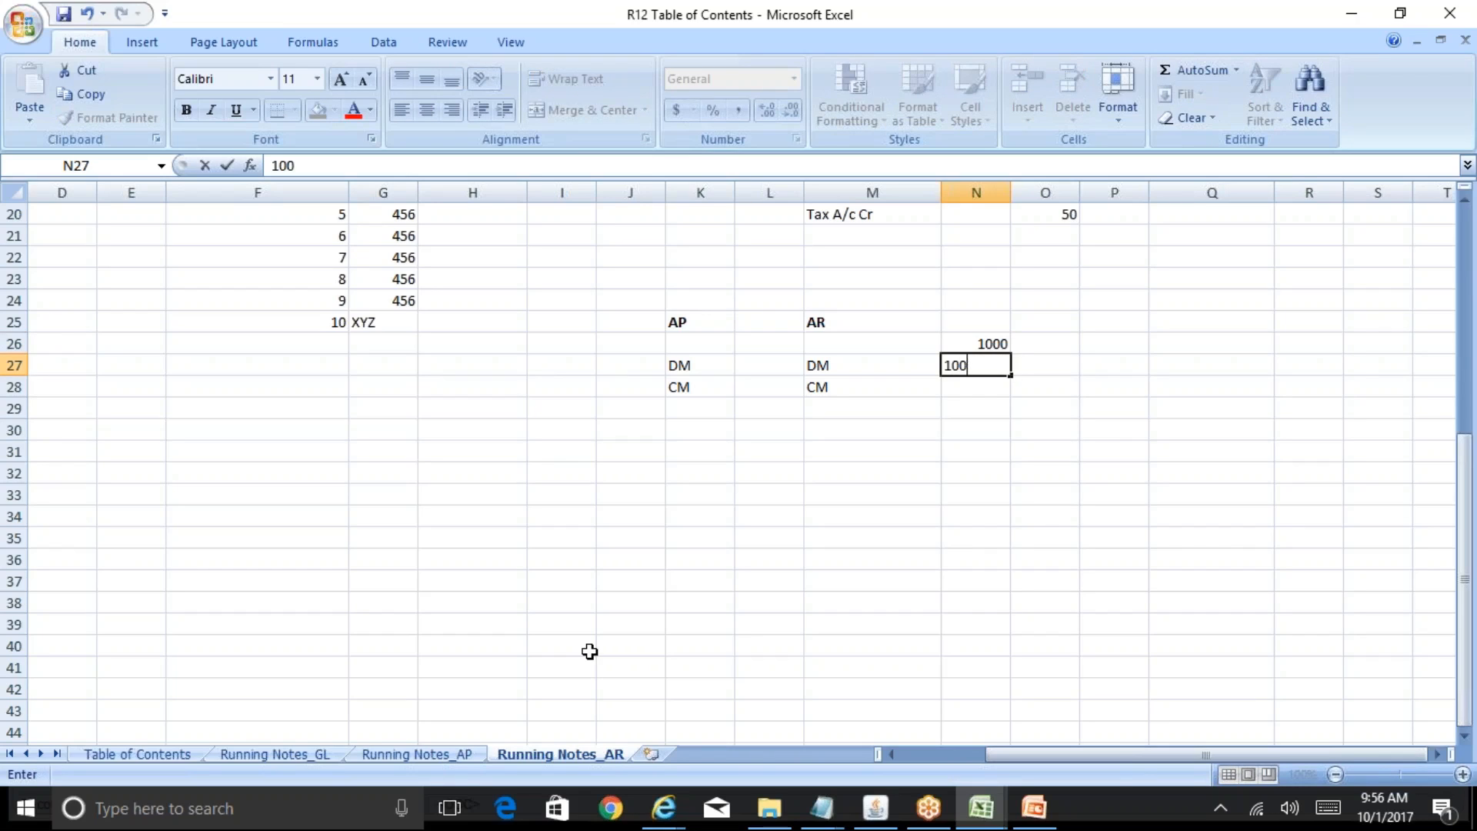
key("Return")
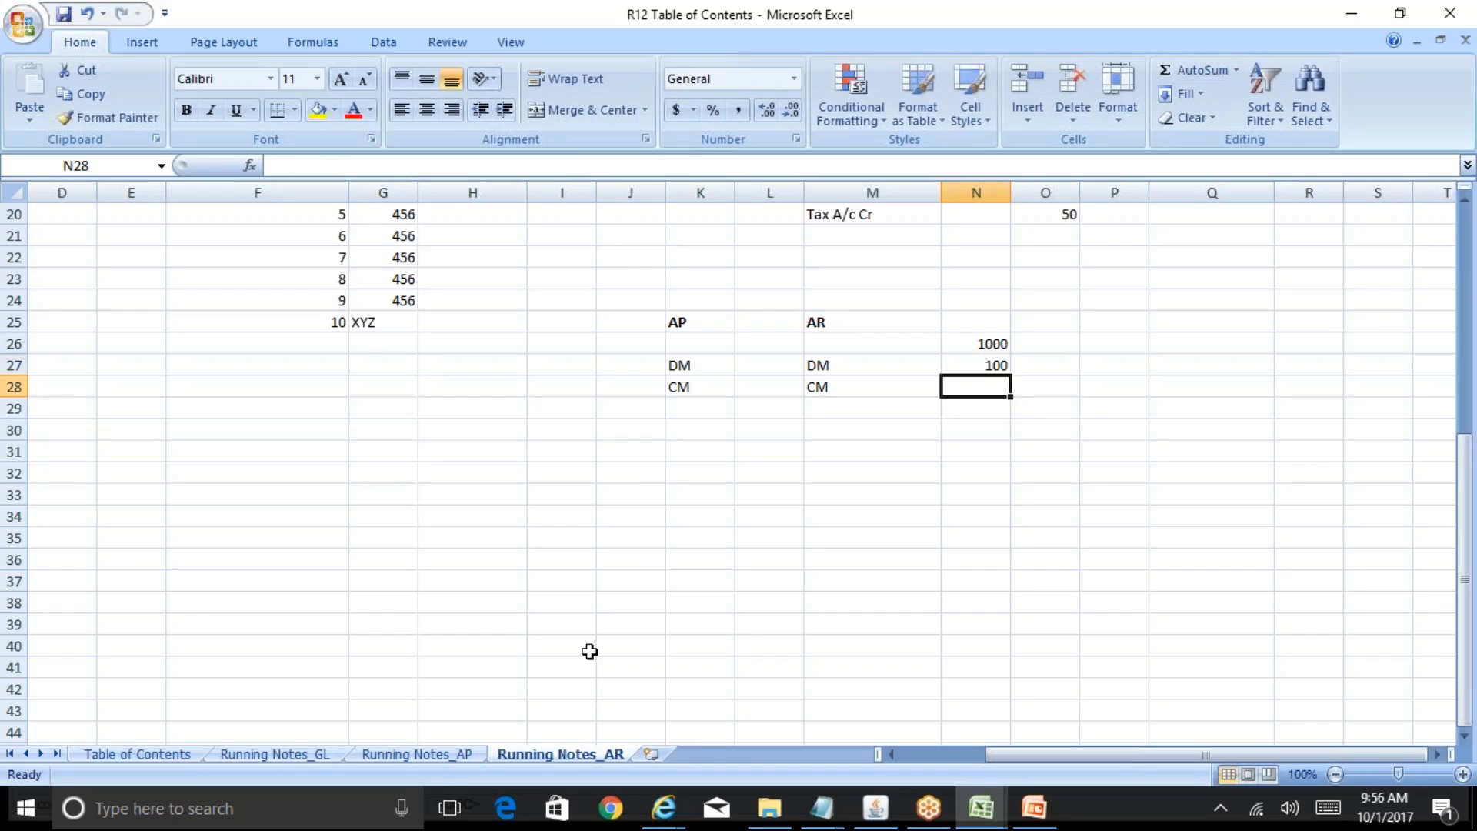
key("Up")
key("Up")
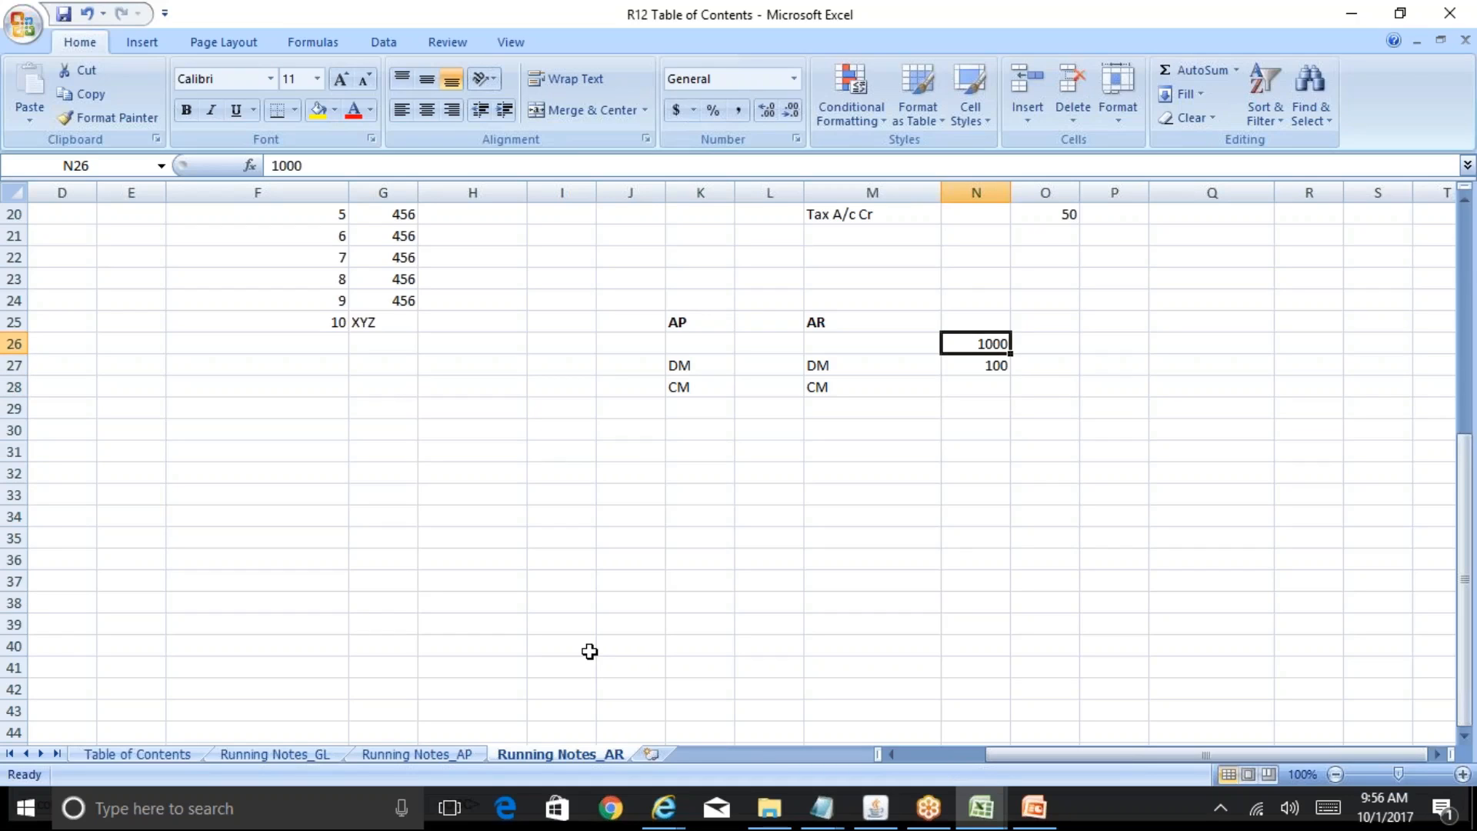
key("Down")
key("Down")
type("-100")
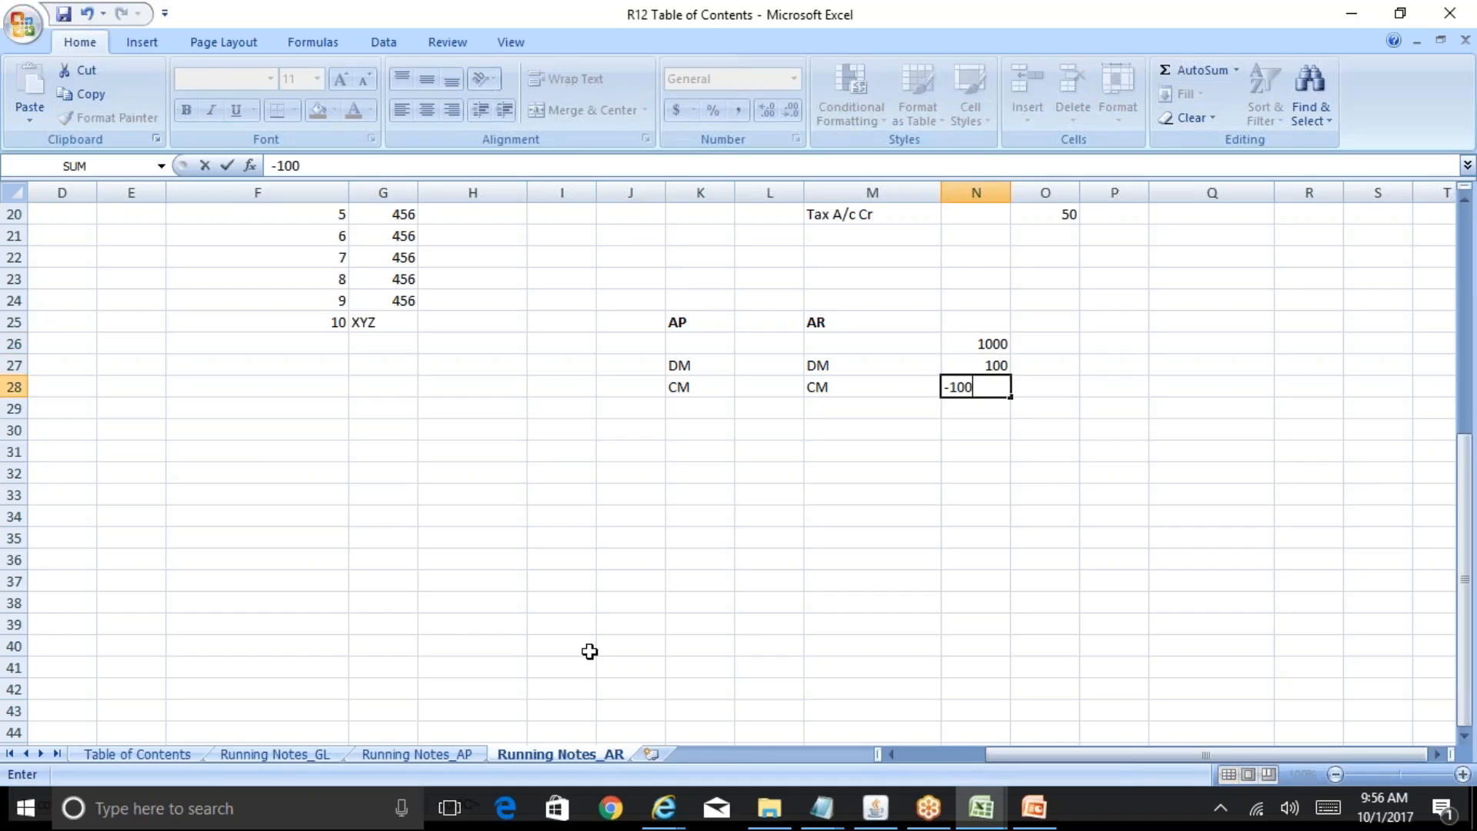
key("Up")
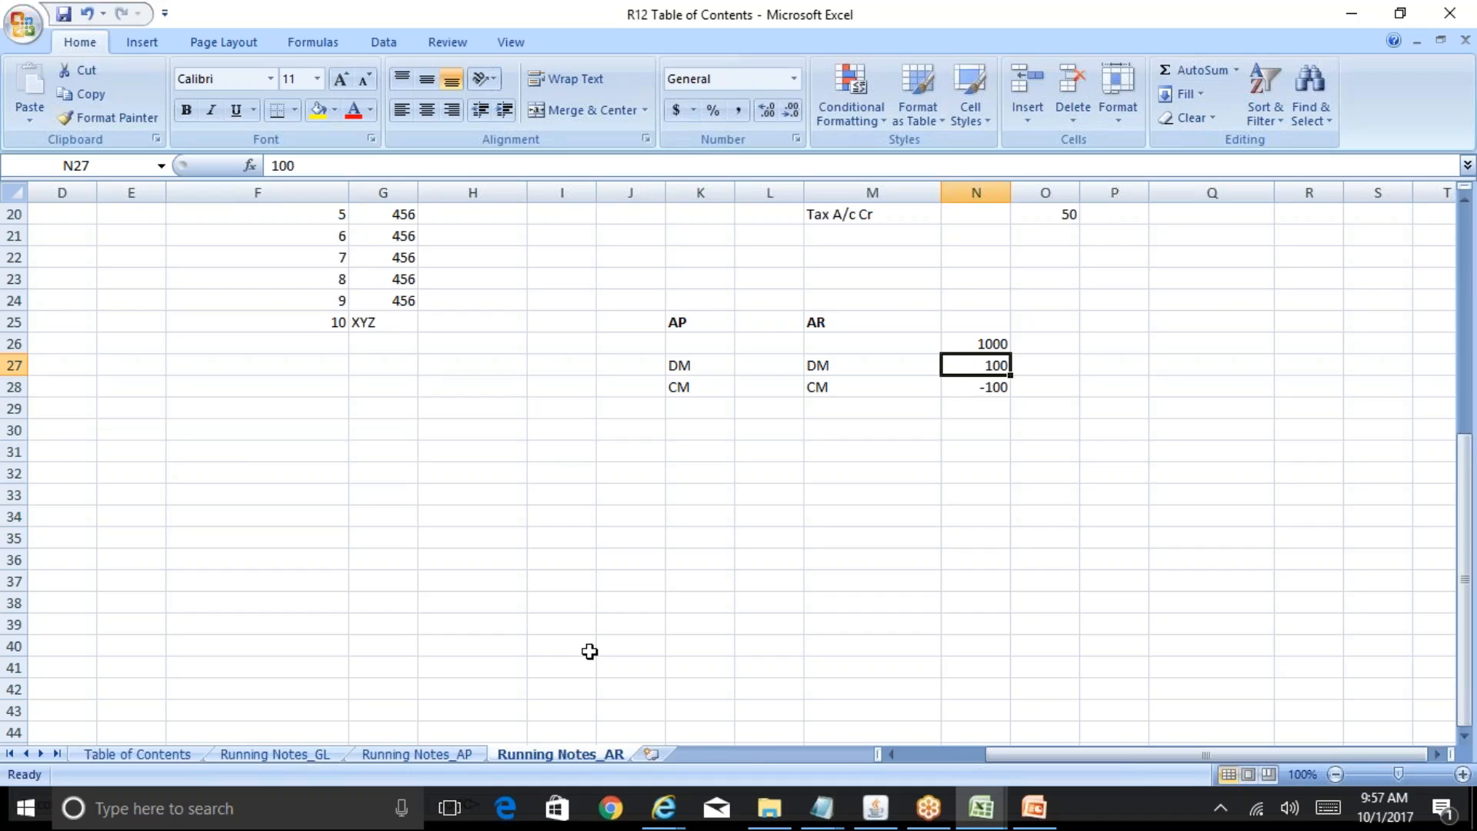
- Switch to Oracle Applications to view the Manual-DM transaction type and return to the R12 Table of Contents workbook
left_click(875, 808)
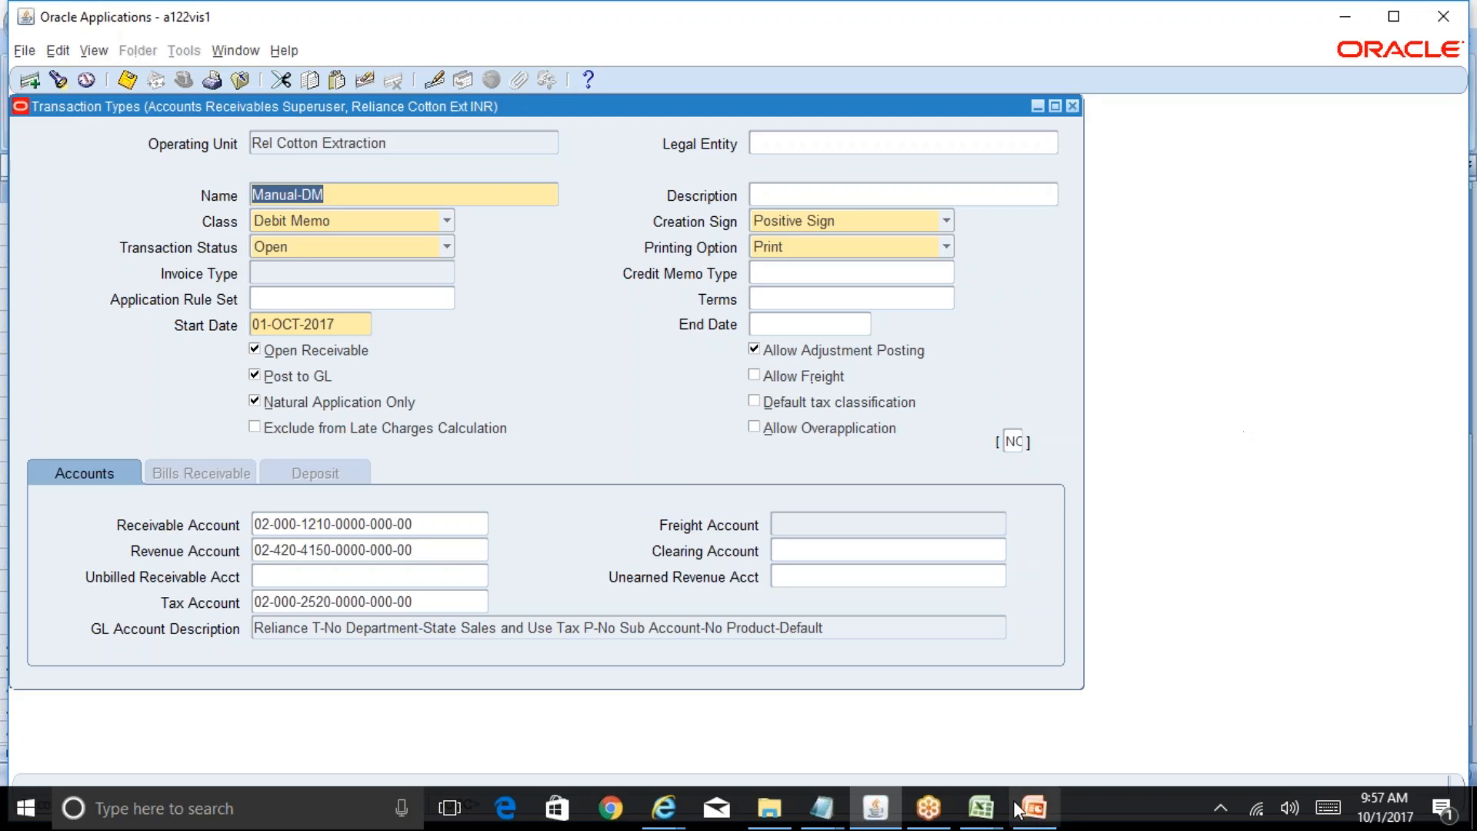
mouse_move(980, 807)
left_click(900, 723)
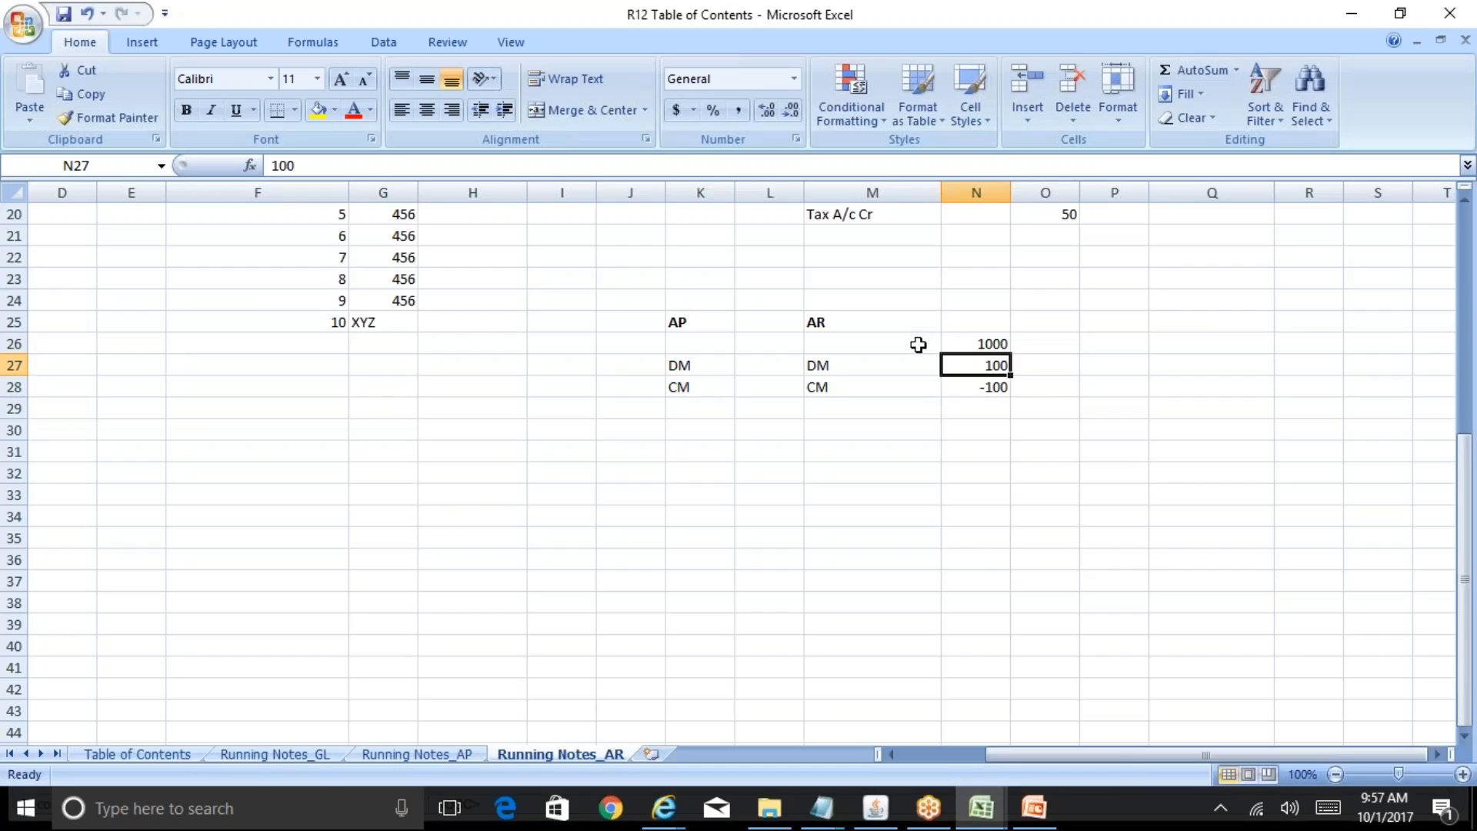
- Examine the AR debit memo example by selecting M26:N27, the amounts in N26:N27 and the DM entry in M27
left_click_drag(863, 339, 971, 365)
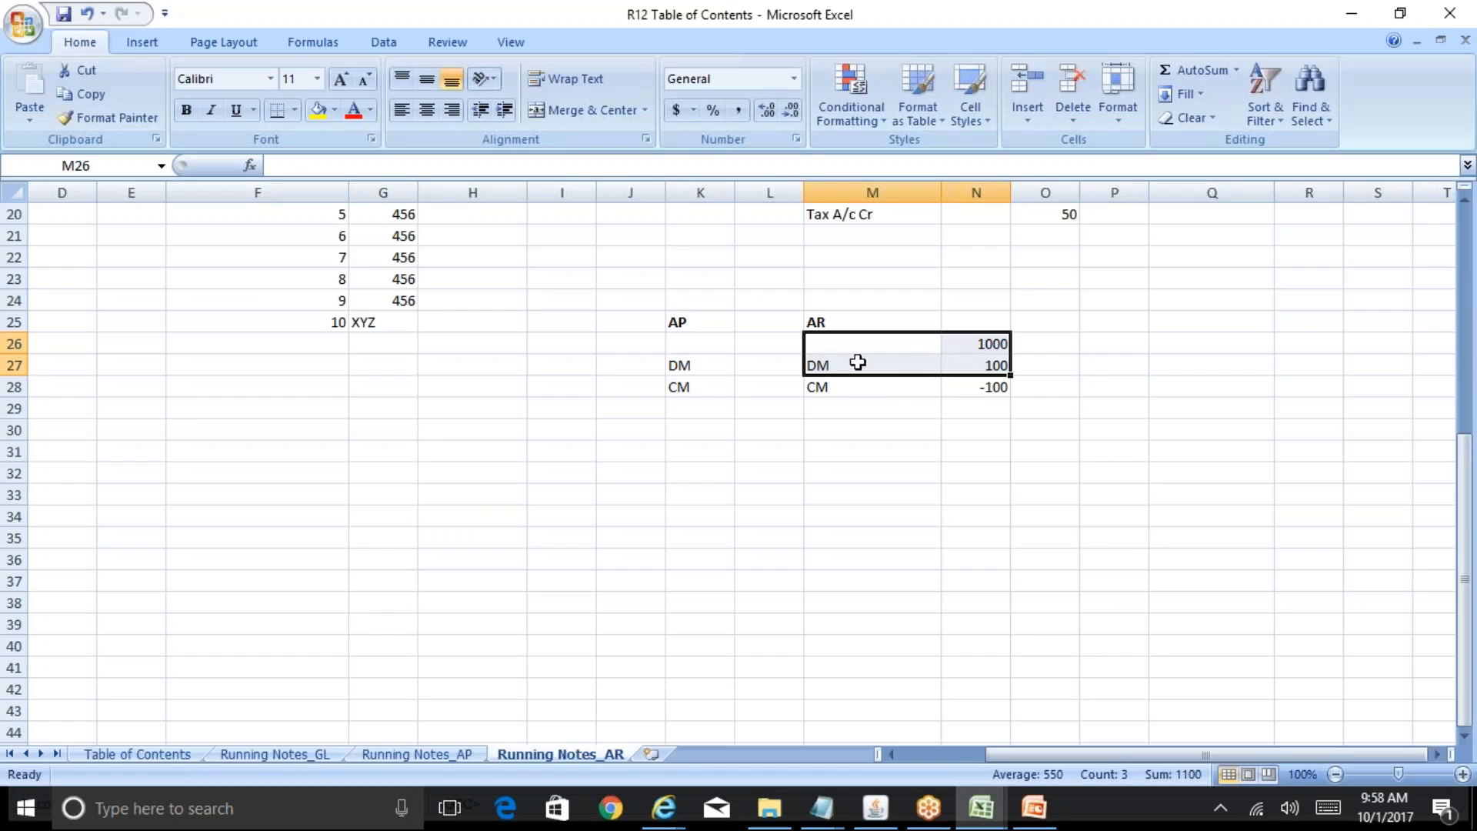
left_click(989, 366)
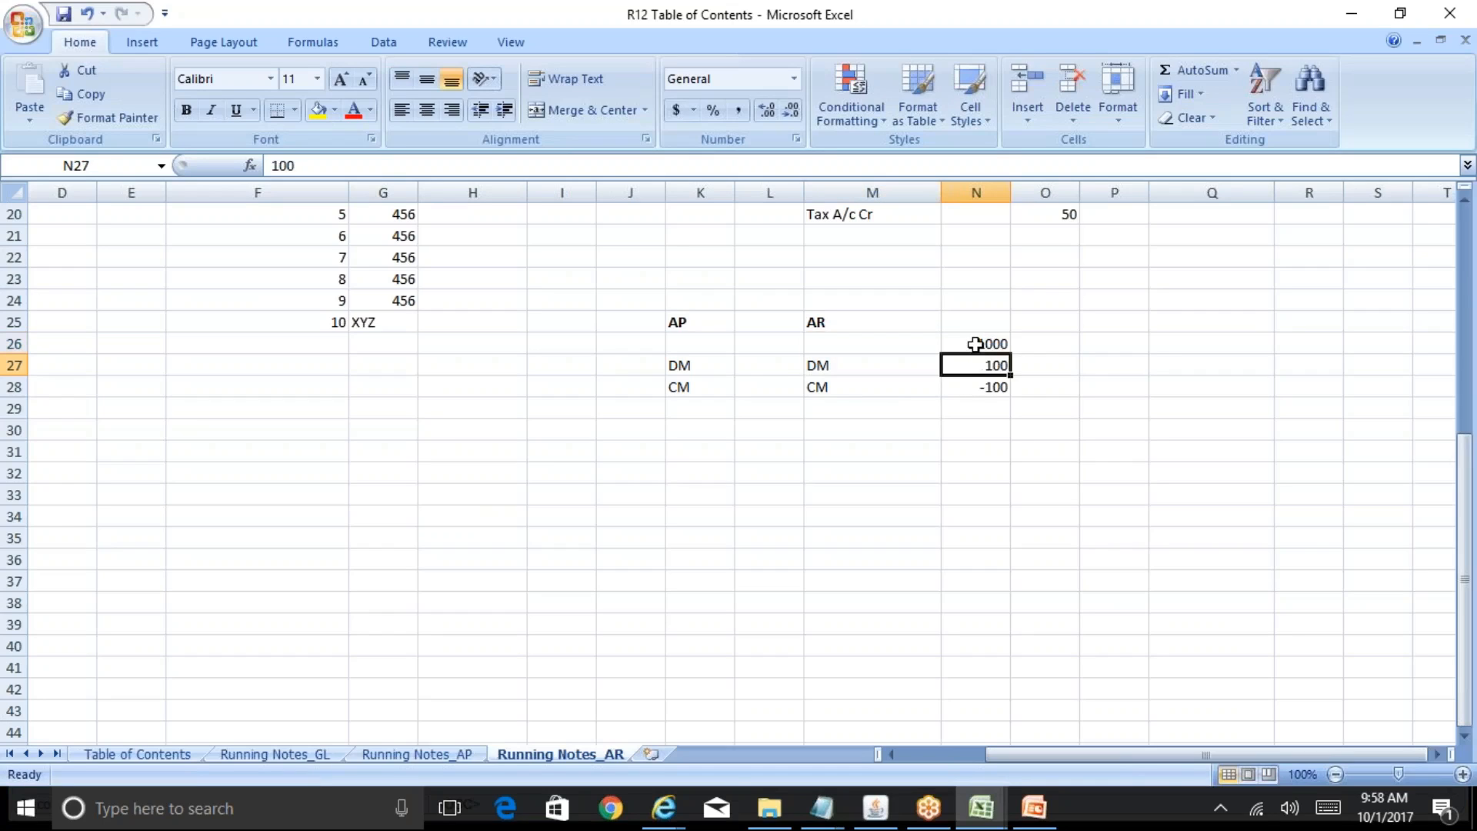
left_click_drag(973, 342, 979, 368)
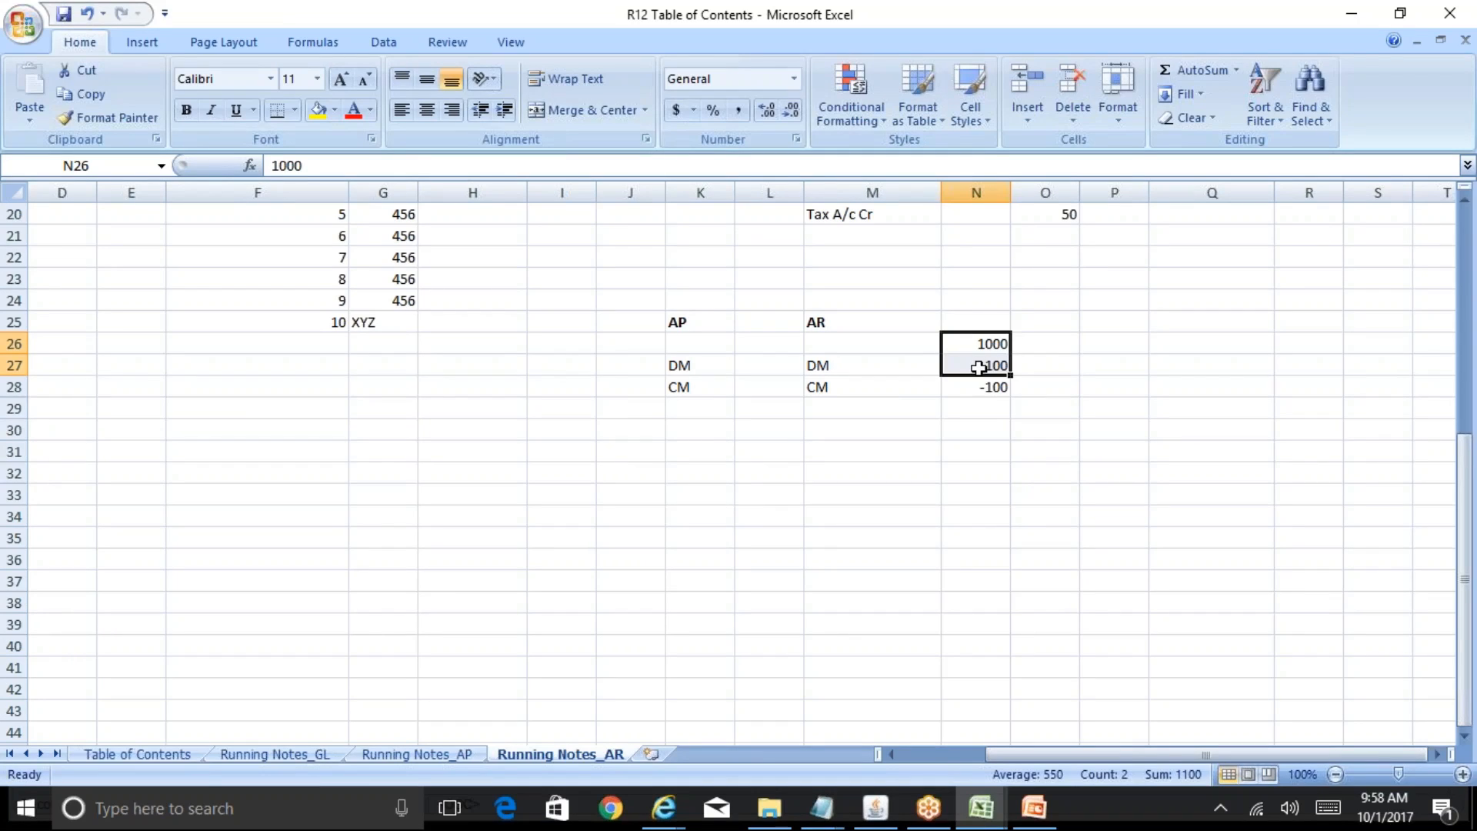
left_click(881, 367)
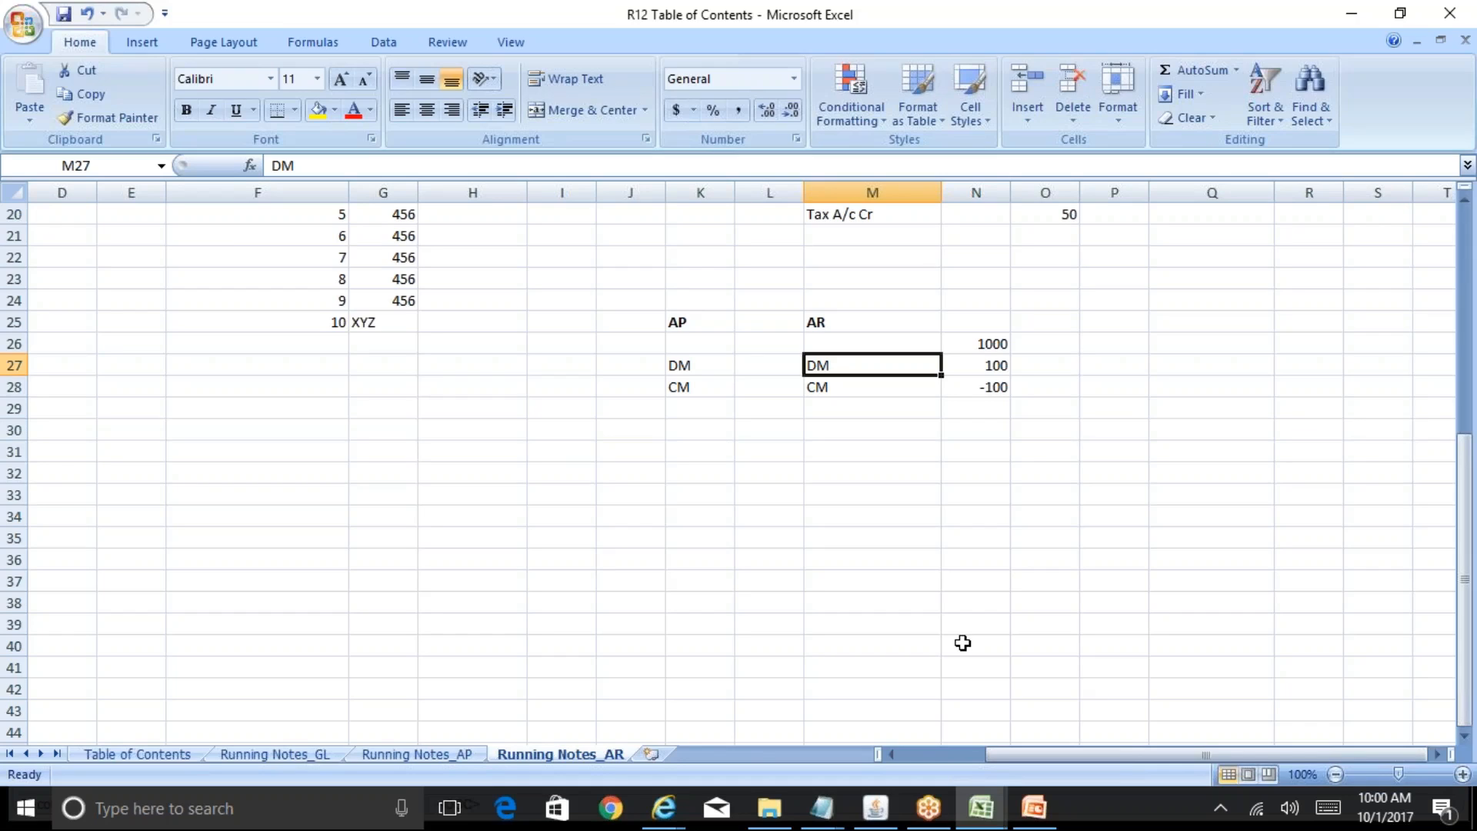
- Switch to the BR100_Financials_AR workbook and return to the first column of the AR-1.6 transaction types sheet
left_click(981, 808)
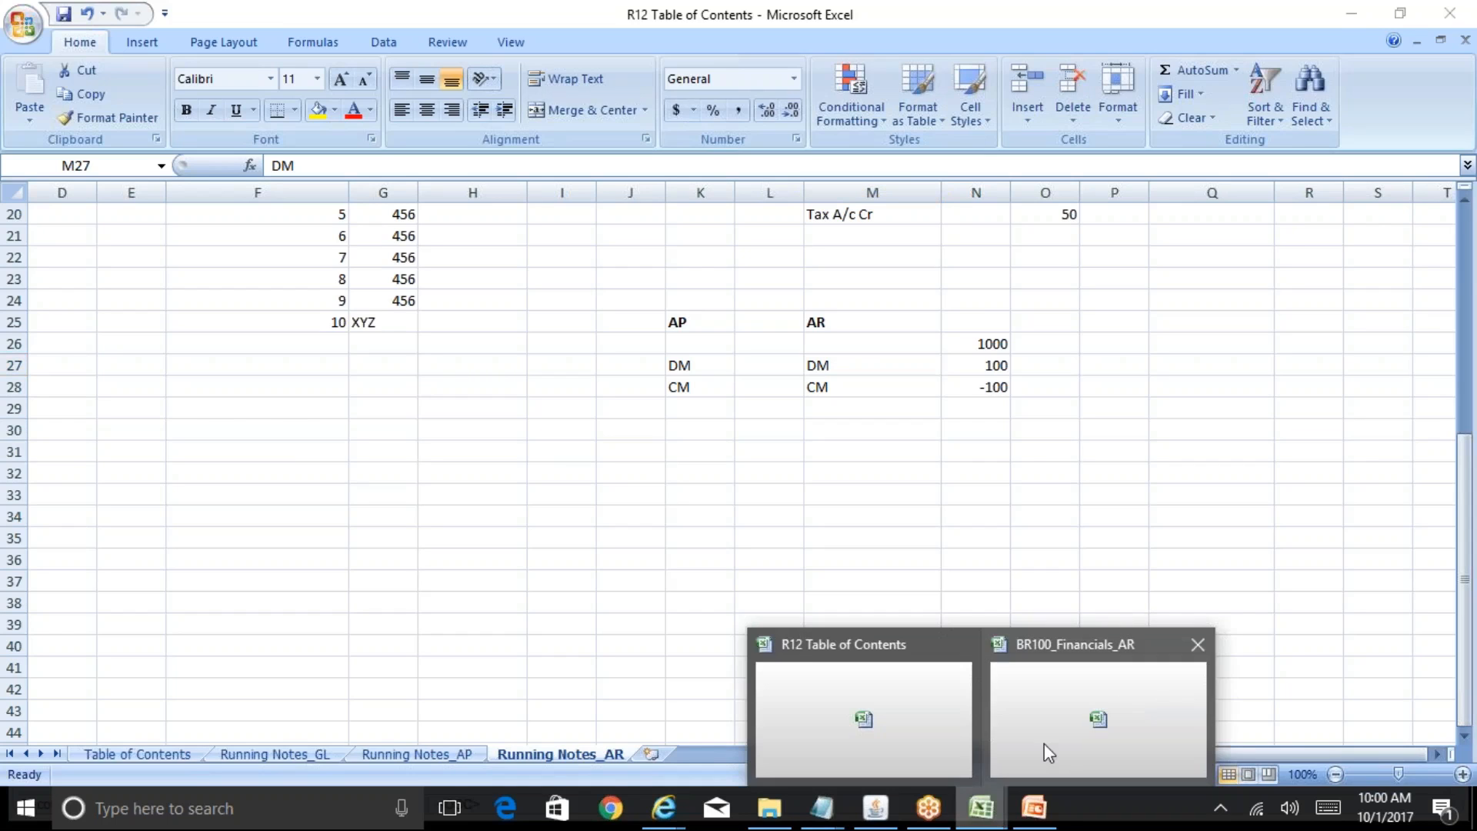
left_click(1051, 750)
left_click(564, 636)
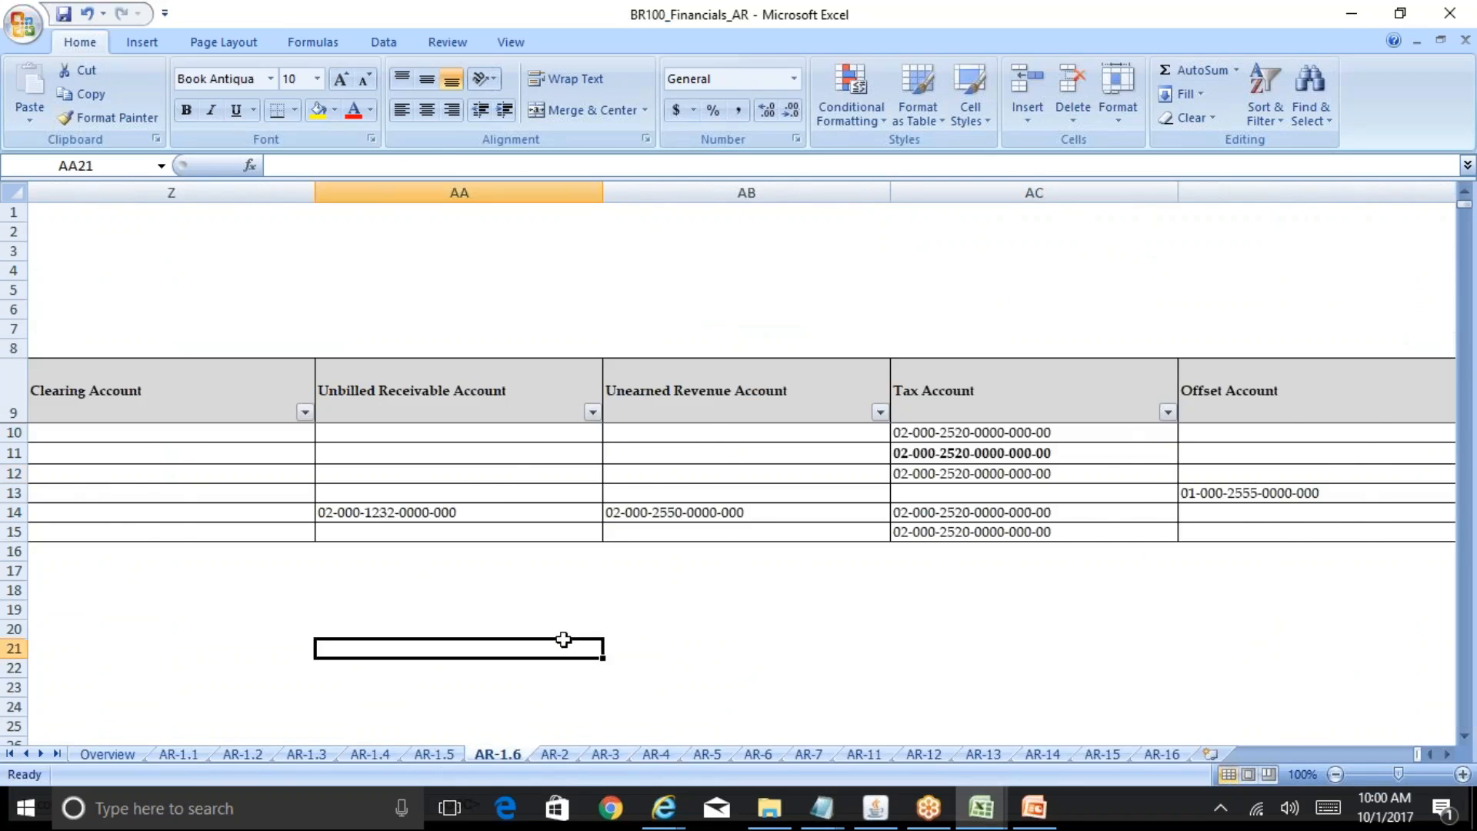
key("ctrl+Home")
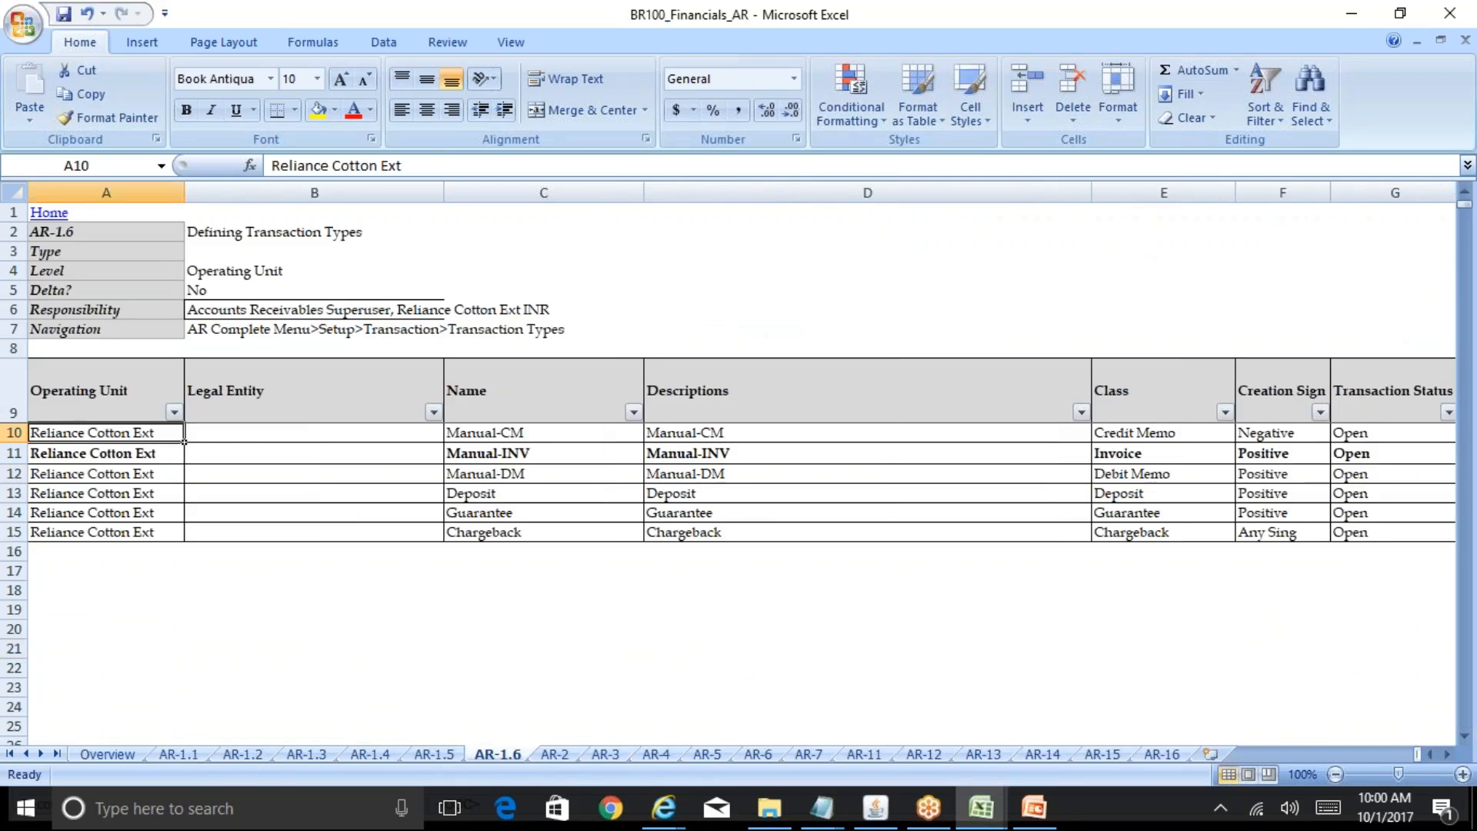
- From the BR100 Overview, view the AR-2 Defining Customers sheet and return to the Overview
left_click(57, 216)
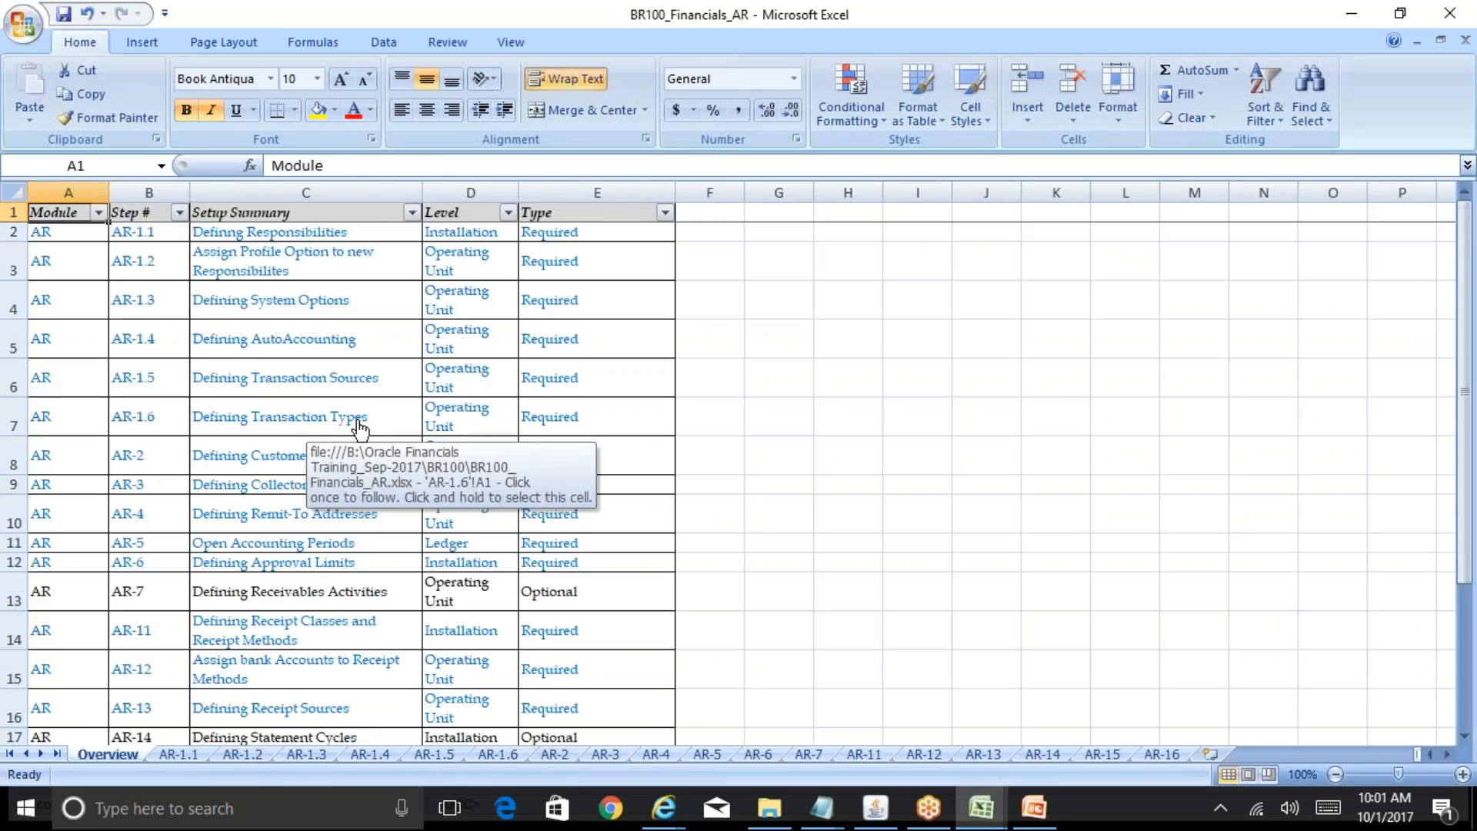
left_click(293, 458)
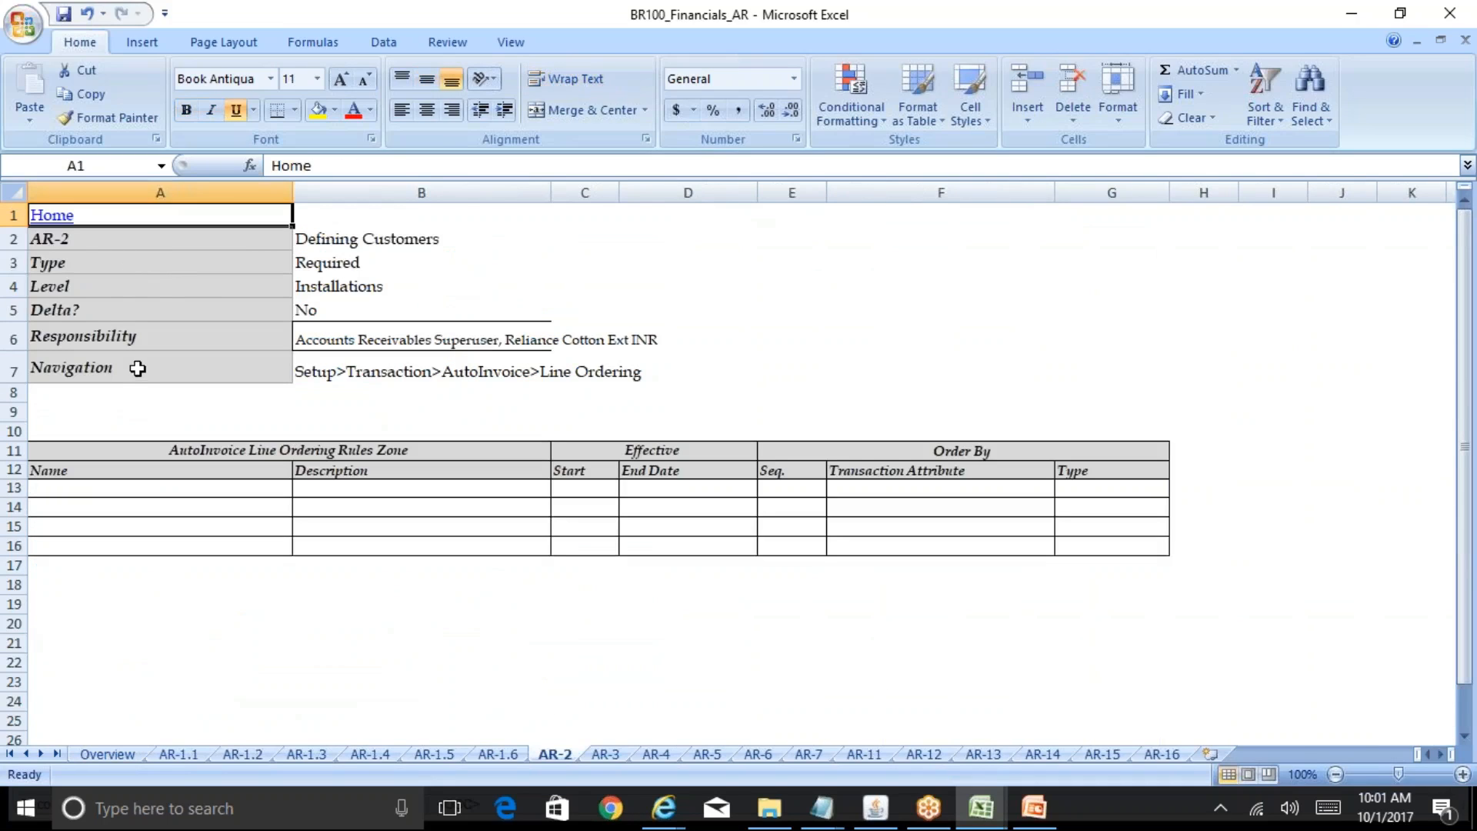
left_click(51, 216)
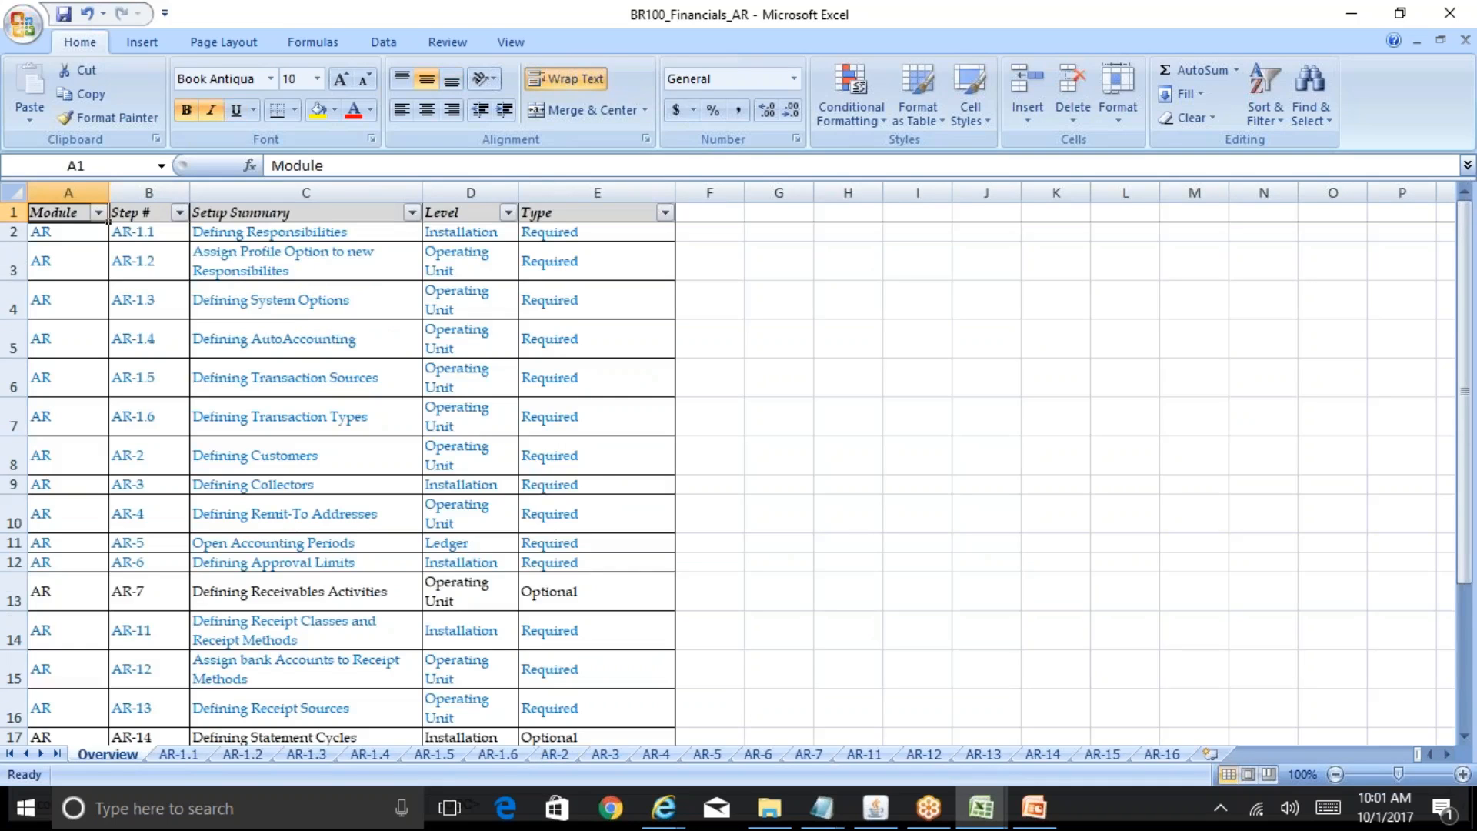